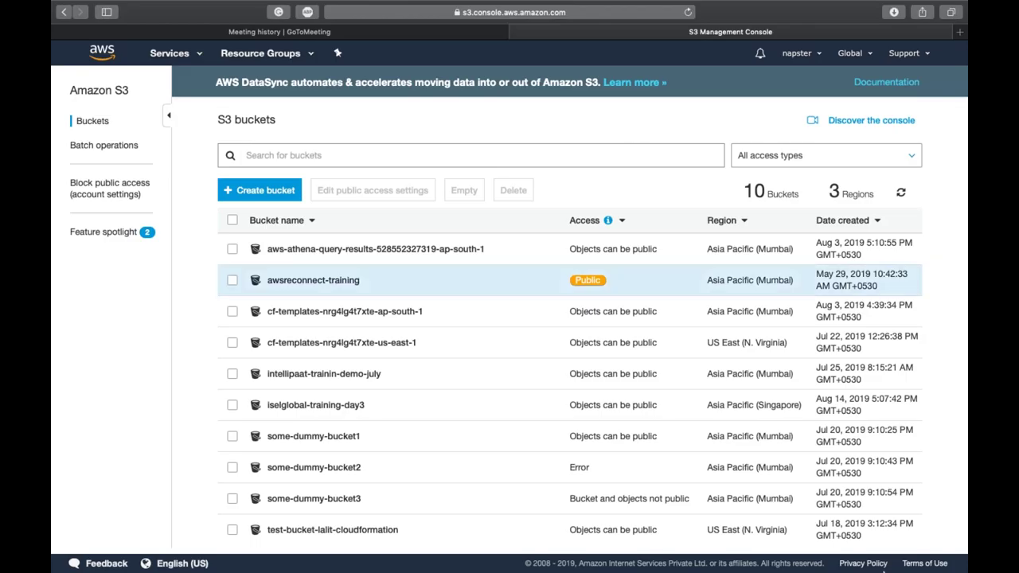
- Select the iselglobal-training-day3 bucket to show its summary panel with Versioning and Logging enabled
{"action": "left_click", "coordinate": [553, 419]}
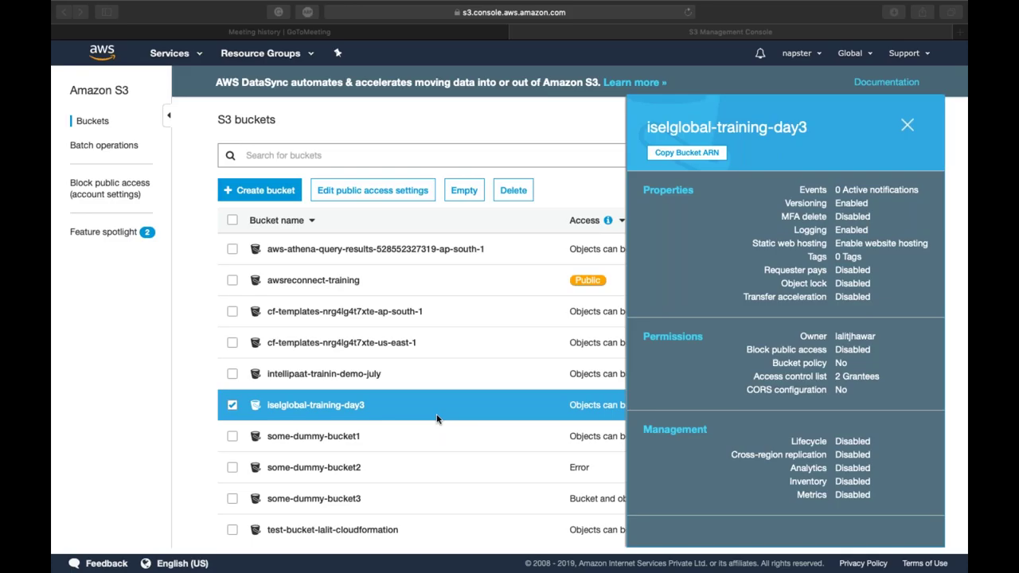
{"action": "left_click", "coordinate": [361, 411]}
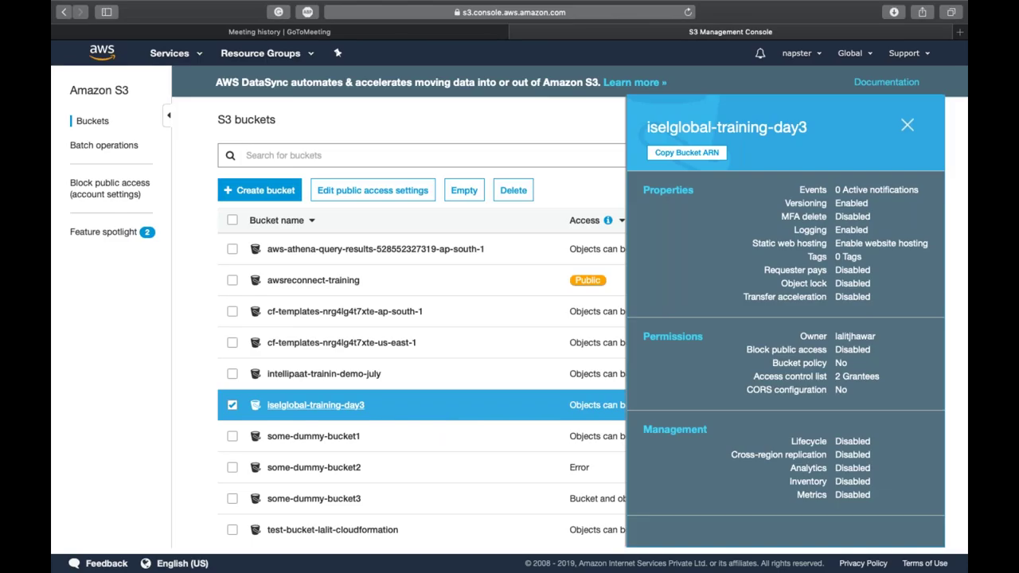
- Open the bucket's Properties static website hosting (index.html) and launch its Endpoint in a new tab
{"action": "left_click", "coordinate": [351, 406]}
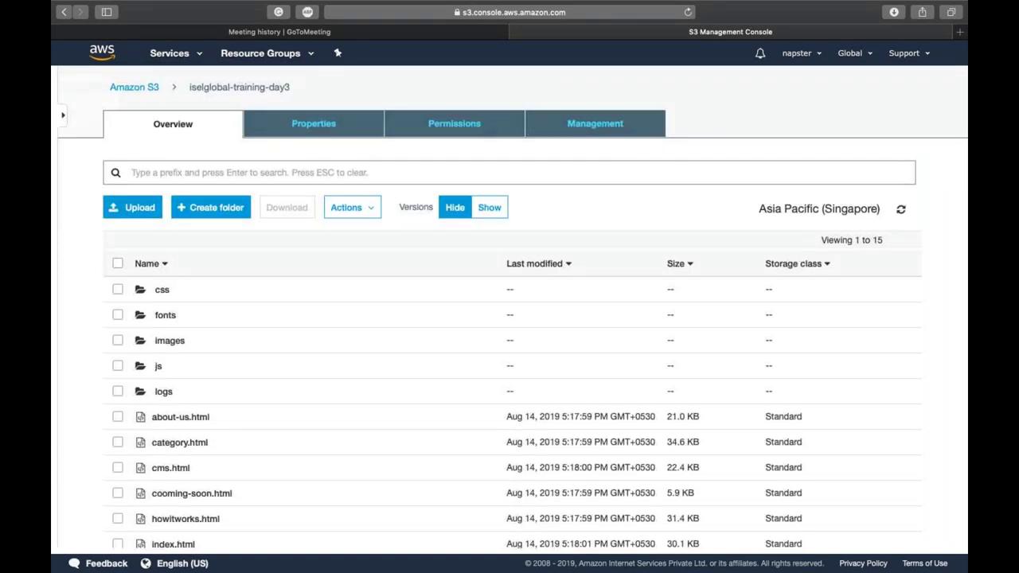
{"action": "right_click", "coordinate": [365, 416]}
{"action": "left_click", "coordinate": [341, 128]}
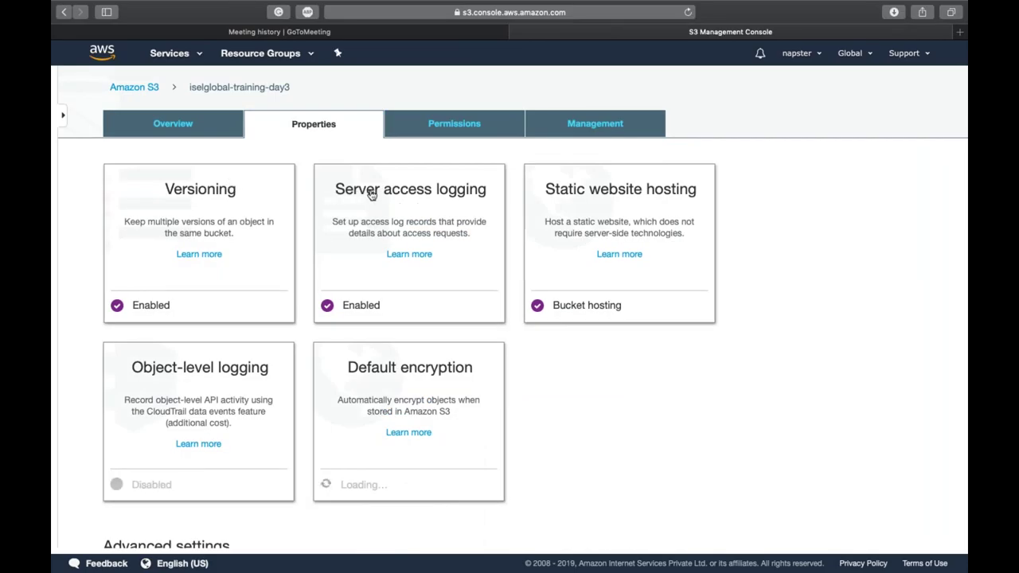
{"action": "left_click", "coordinate": [617, 190]}
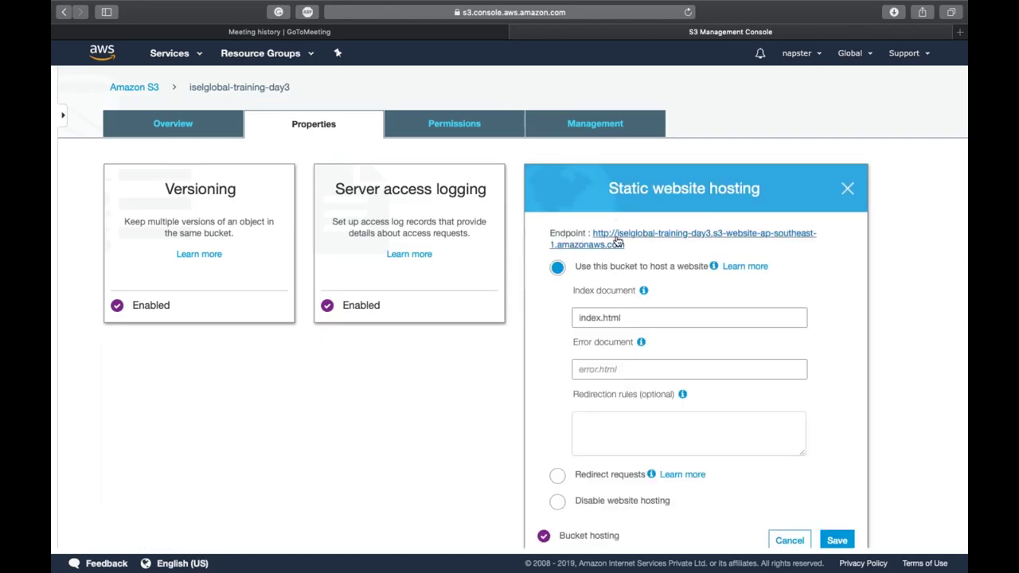
{"action": "left_click", "coordinate": [618, 241]}
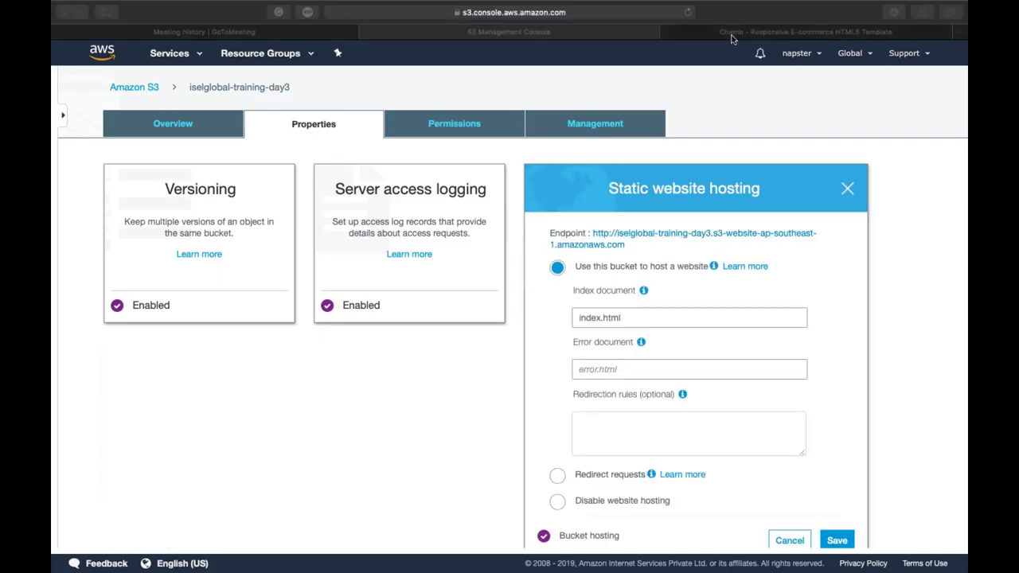
{"action": "left_click", "coordinate": [733, 33]}
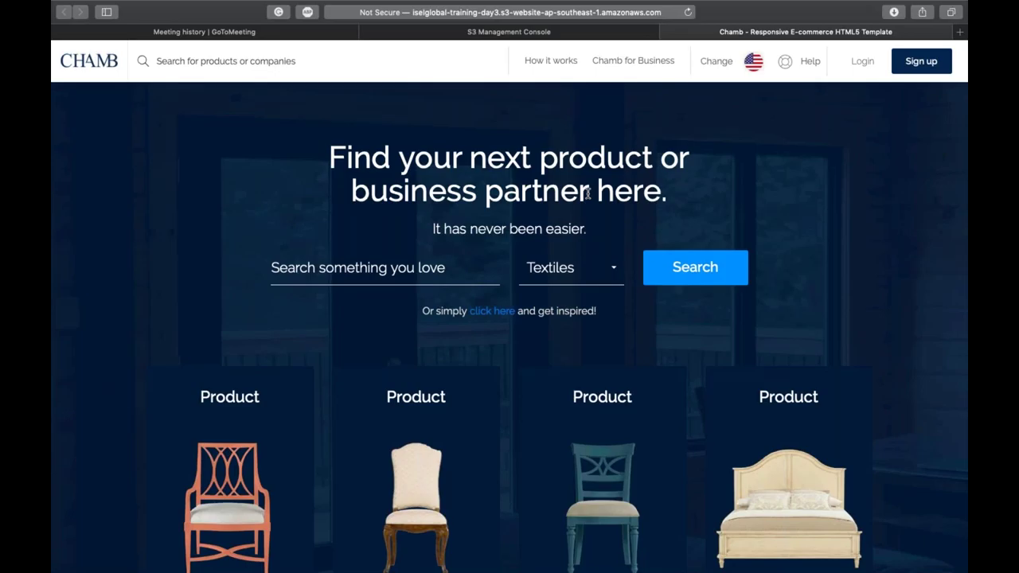
- Scroll through the CHAMB storefront homepage served from the S3 endpoint and back to the top
{"action": "scroll", "coordinate": [587, 193], "scroll_direction": "down", "scroll_amount": 10}
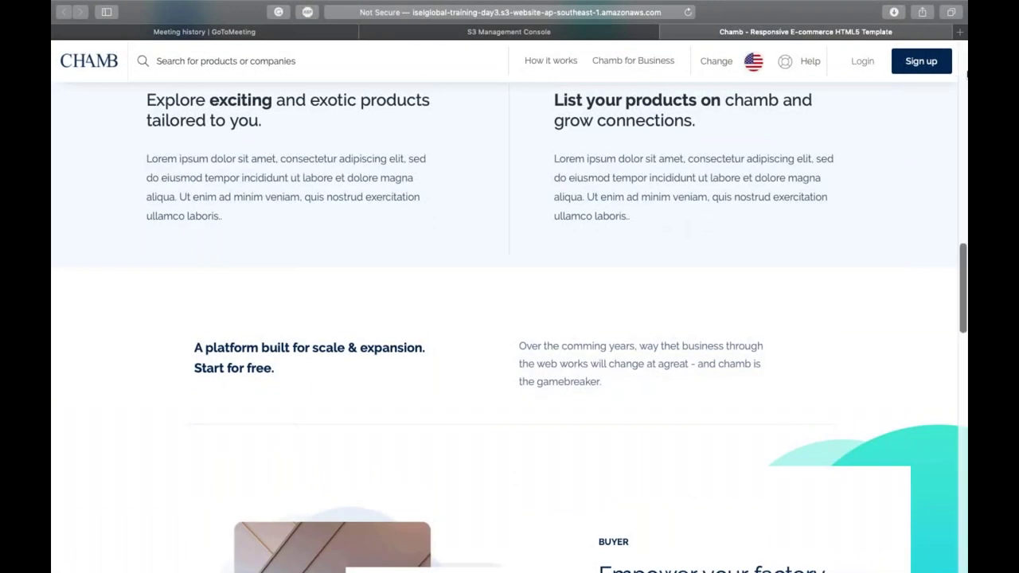
{"action": "left_click", "coordinate": [623, 219]}
{"action": "scroll", "coordinate": [623, 218], "scroll_direction": "down", "scroll_amount": 1}
{"action": "scroll", "coordinate": [510, 319], "scroll_direction": "down", "scroll_amount": 2}
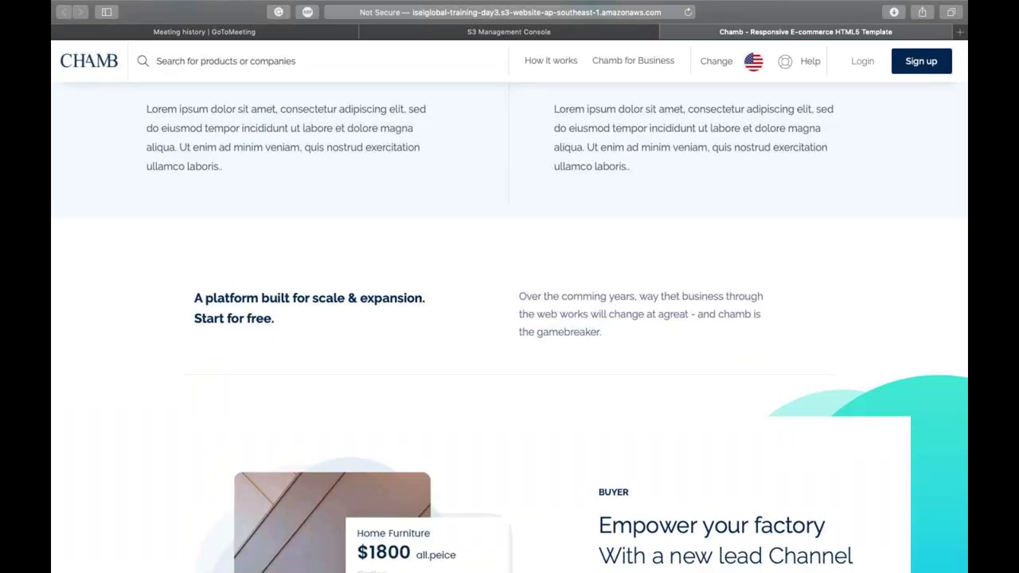
{"action": "mouse_move", "coordinate": [645, 5]}
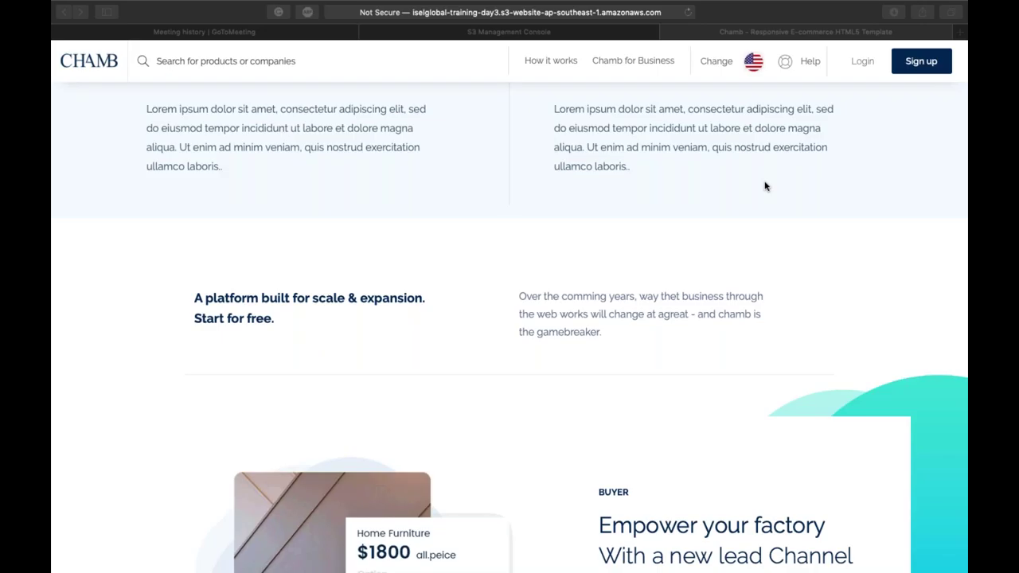
{"action": "scroll", "coordinate": [592, 212], "scroll_direction": "up", "scroll_amount": 4}
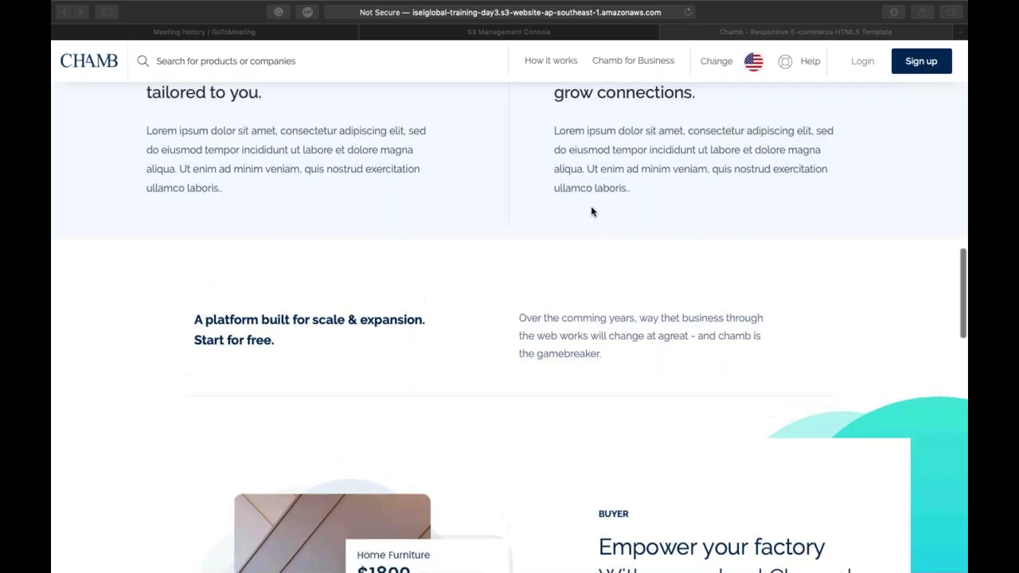
{"action": "scroll", "coordinate": [592, 212], "scroll_direction": "up", "scroll_amount": 10}
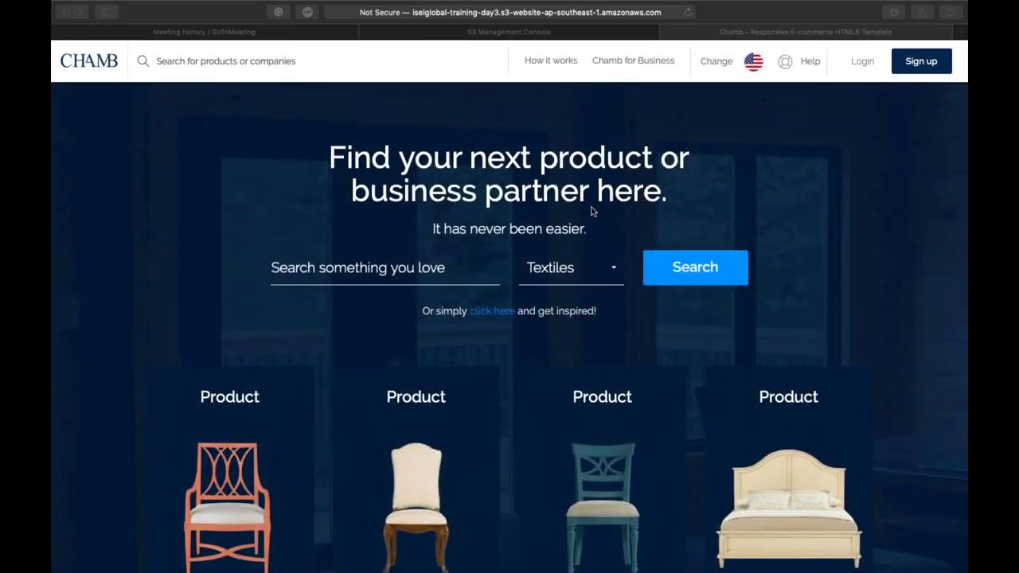
- Return to the S3 console tab, review the Properties settings, and cancel static website hosting unchanged
{"action": "key", "text": "ctrl+shift+Tab"}
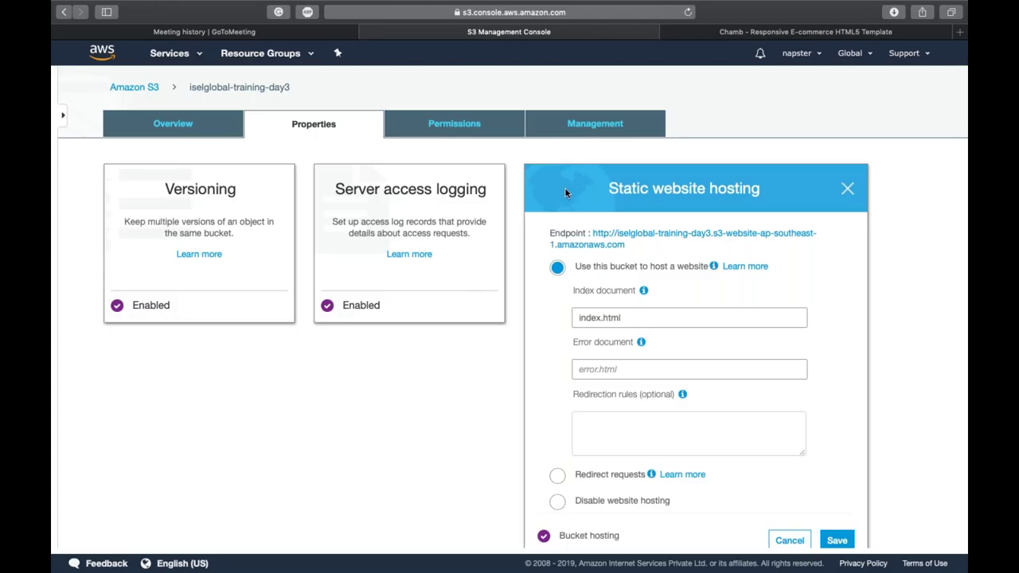
{"action": "scroll", "coordinate": [534, 356], "scroll_direction": "down", "scroll_amount": 10}
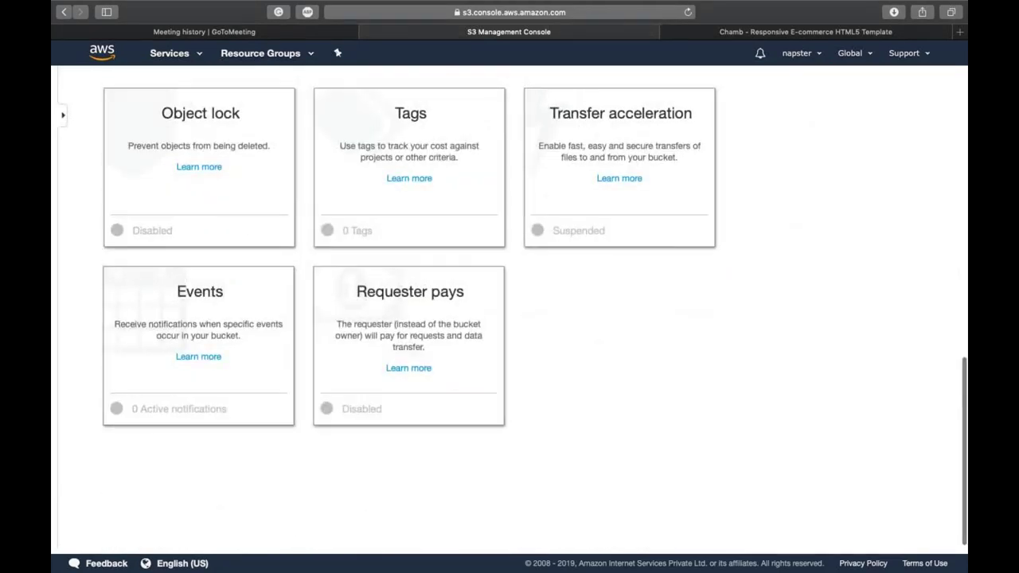
{"action": "scroll", "coordinate": [722, 234], "scroll_direction": "up", "scroll_amount": 10}
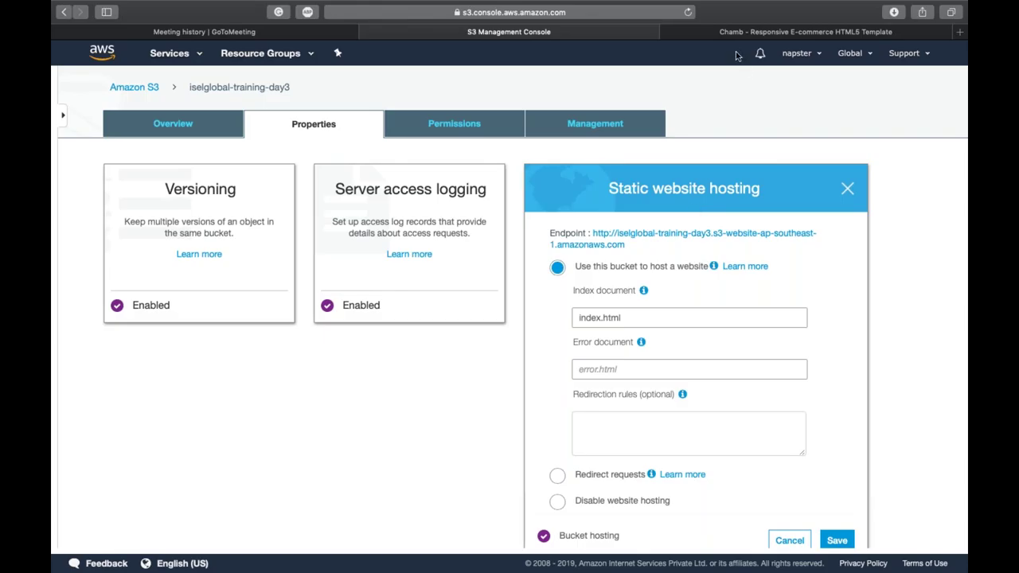
{"action": "scroll", "coordinate": [813, 215], "scroll_direction": "down", "scroll_amount": 3}
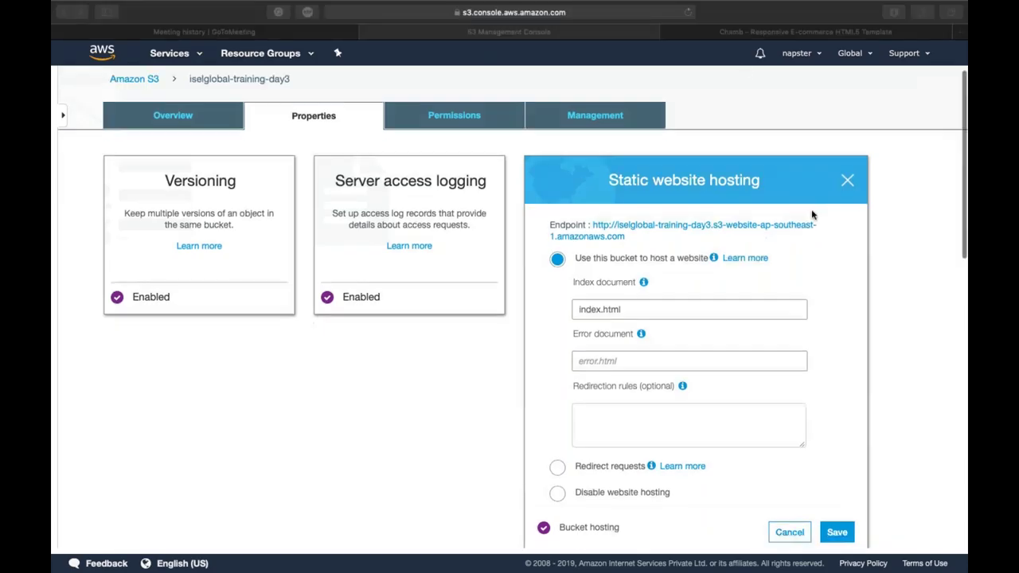
{"action": "scroll", "coordinate": [812, 214], "scroll_direction": "down", "scroll_amount": 2}
{"action": "scroll", "coordinate": [796, 359], "scroll_direction": "up", "scroll_amount": 3}
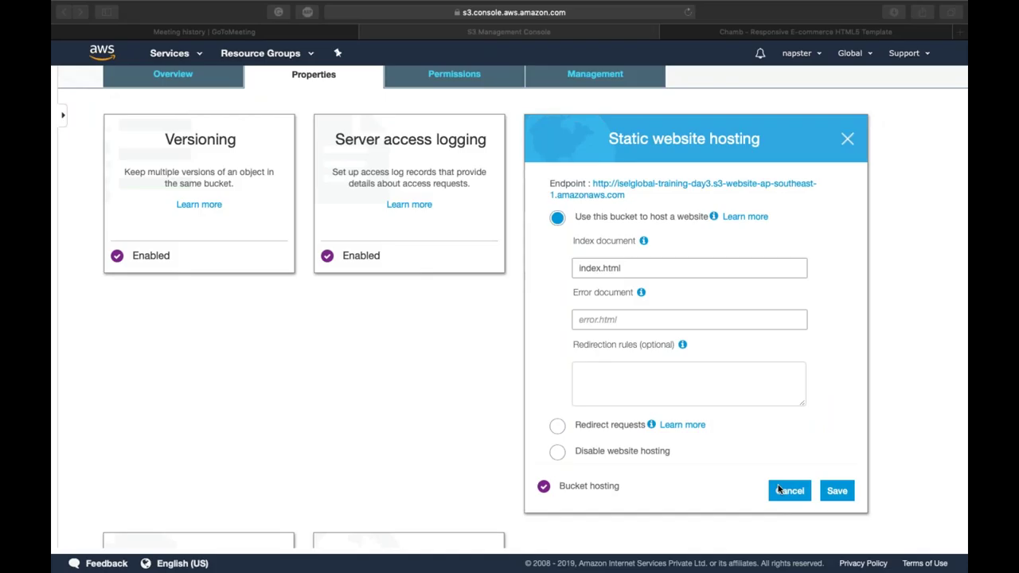
{"action": "left_click", "coordinate": [779, 488]}
{"action": "scroll", "coordinate": [779, 489], "scroll_direction": "down", "scroll_amount": 5}
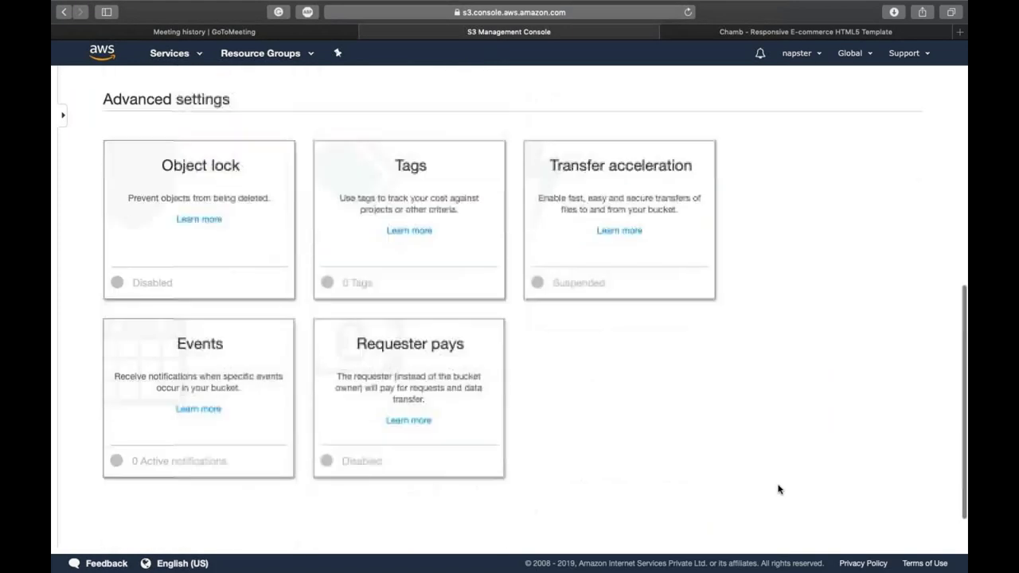
{"action": "scroll", "coordinate": [736, 487], "scroll_direction": "up", "scroll_amount": 4}
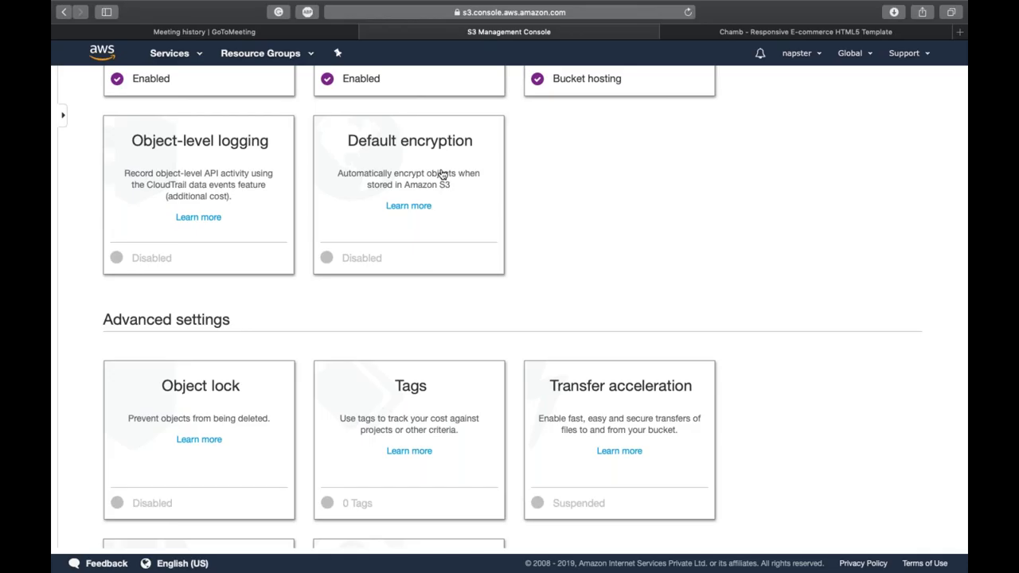
{"action": "scroll", "coordinate": [443, 174], "scroll_direction": "down", "scroll_amount": 4}
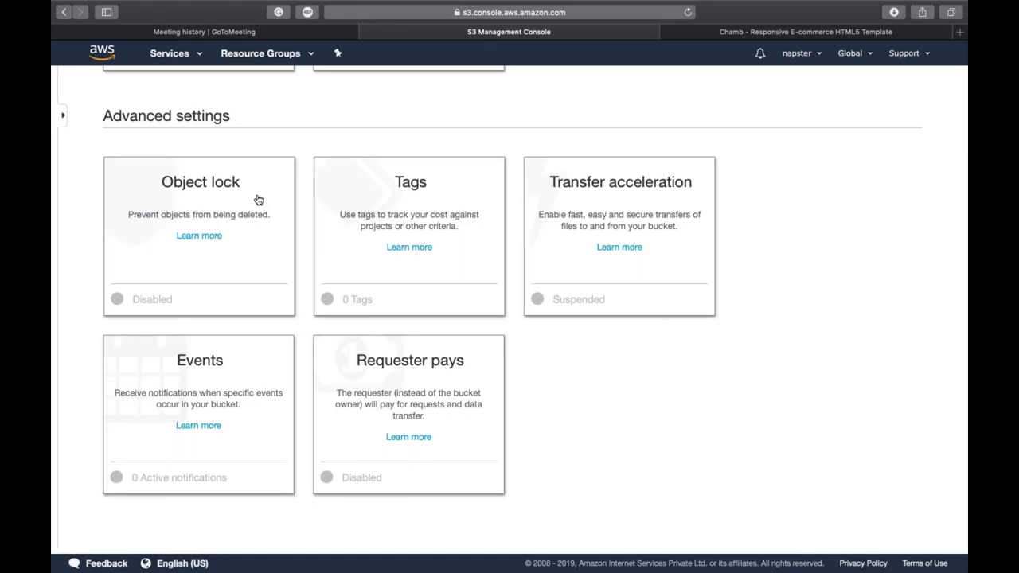
{"action": "left_click", "coordinate": [258, 200]}
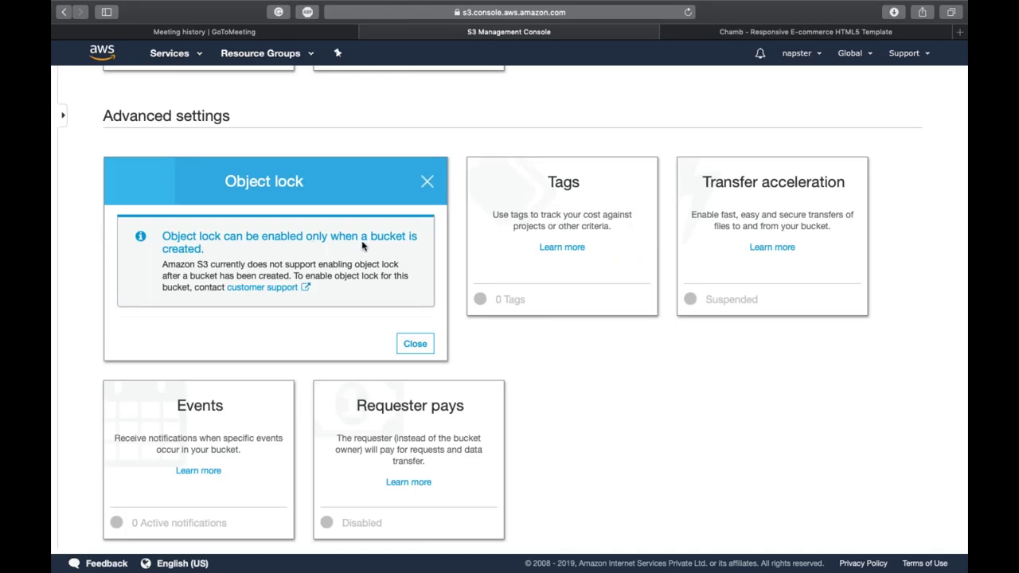
{"action": "left_click", "coordinate": [427, 183]}
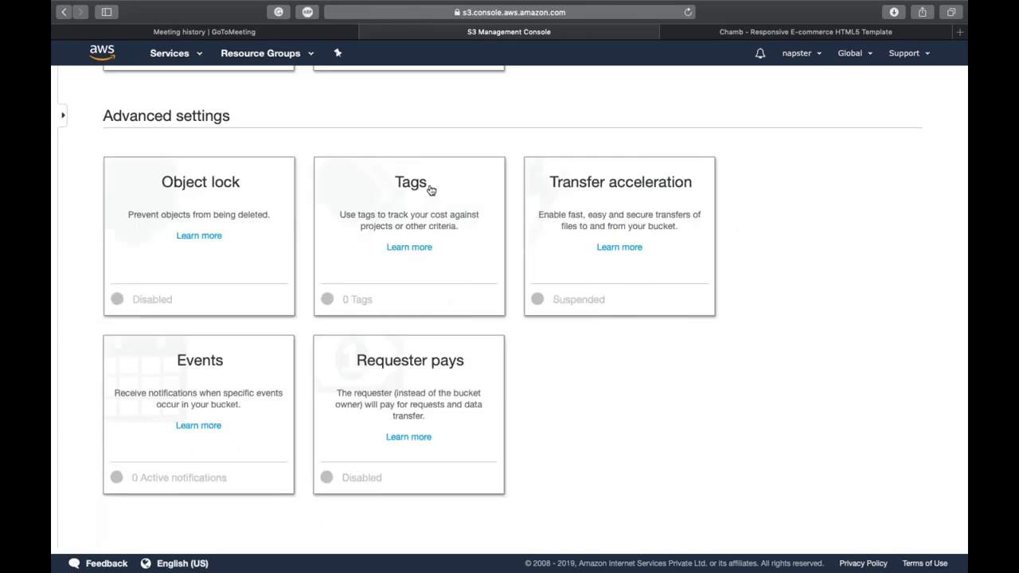
{"action": "left_click", "coordinate": [430, 189]}
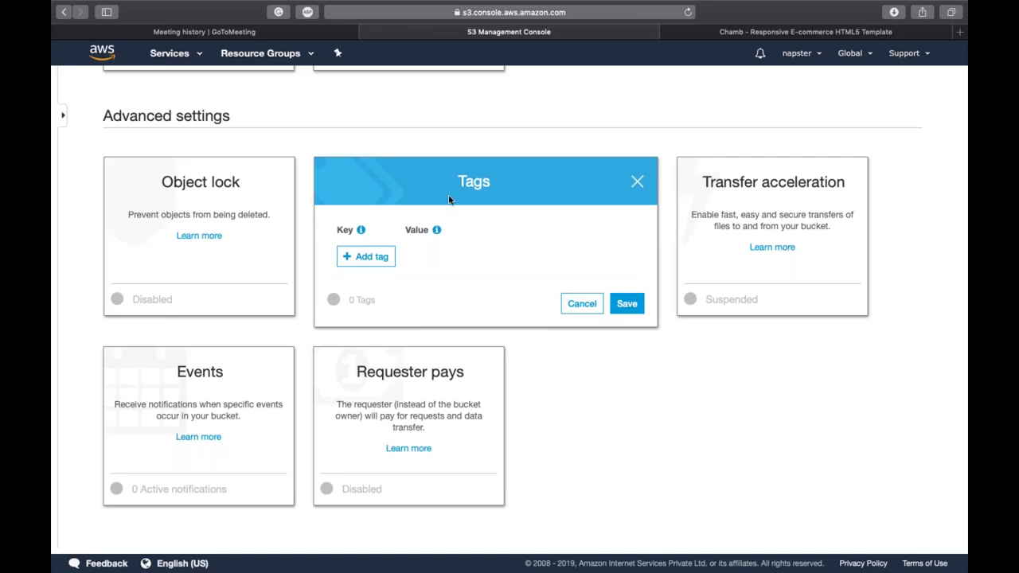
{"action": "left_click", "coordinate": [364, 257]}
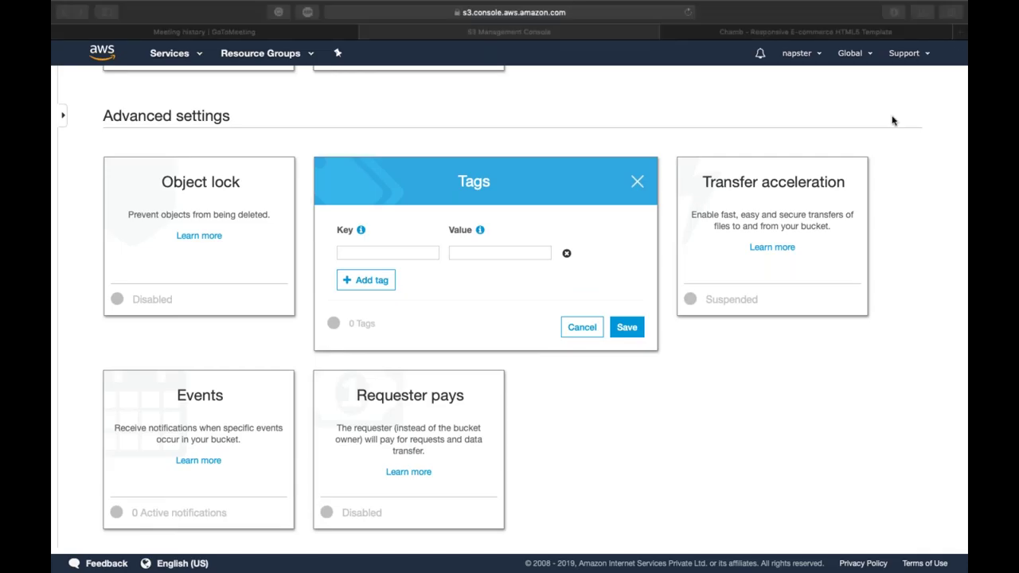
{"action": "left_click", "coordinate": [582, 327]}
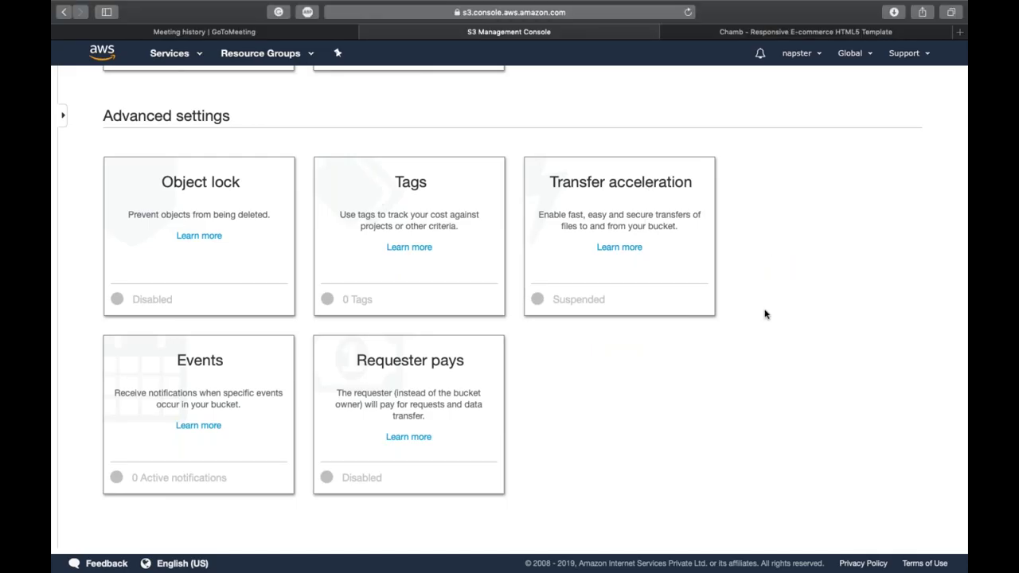
- Open the Suspended Transfer acceleration settings and launch the regional speed comparison in a new tab
{"action": "left_click", "coordinate": [672, 207]}
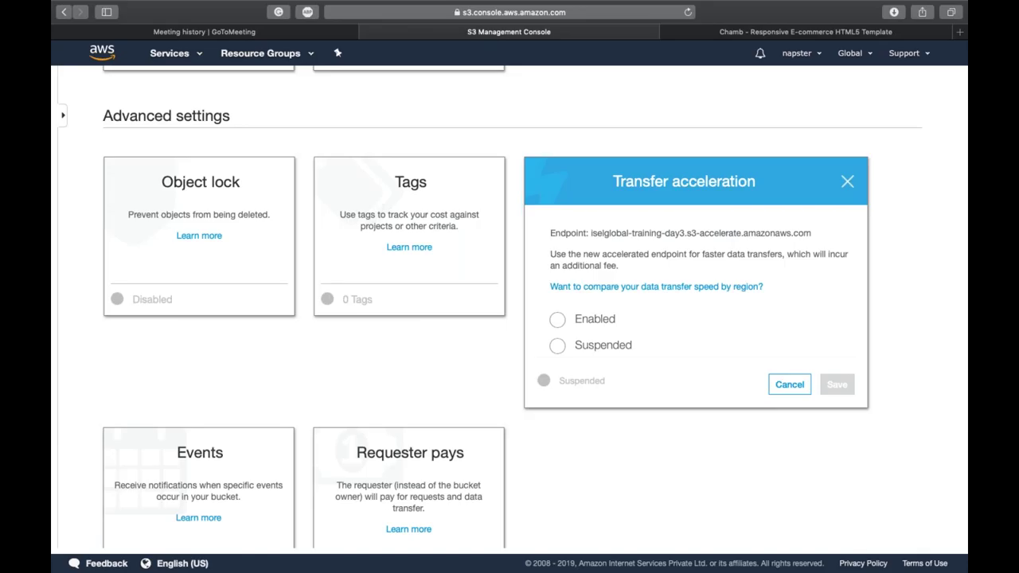
{"action": "left_click", "coordinate": [627, 291]}
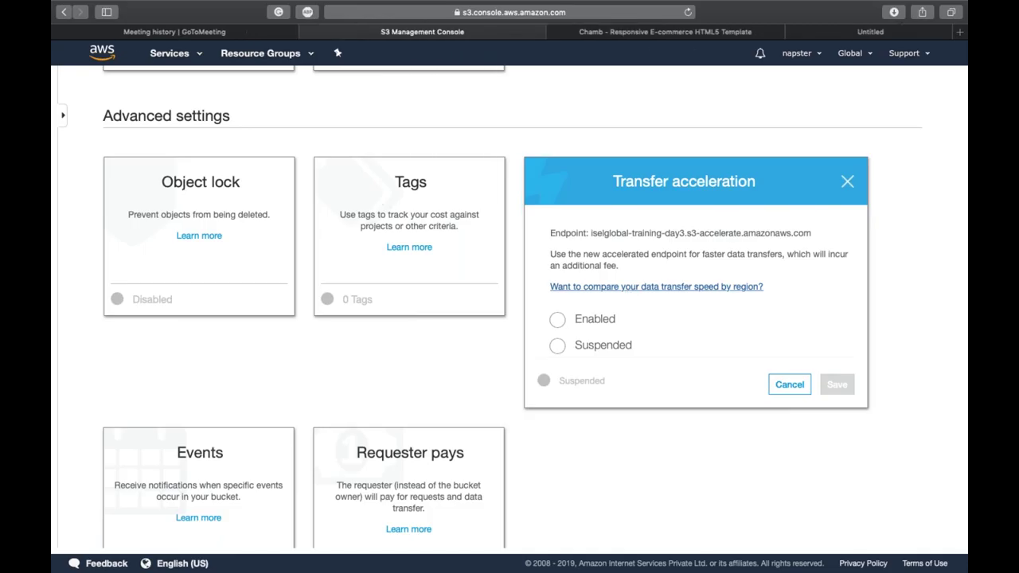
- Review the regional upload speed results, Singapore 72% faster, then go back to the S3 console tab
{"action": "left_click", "coordinate": [821, 30]}
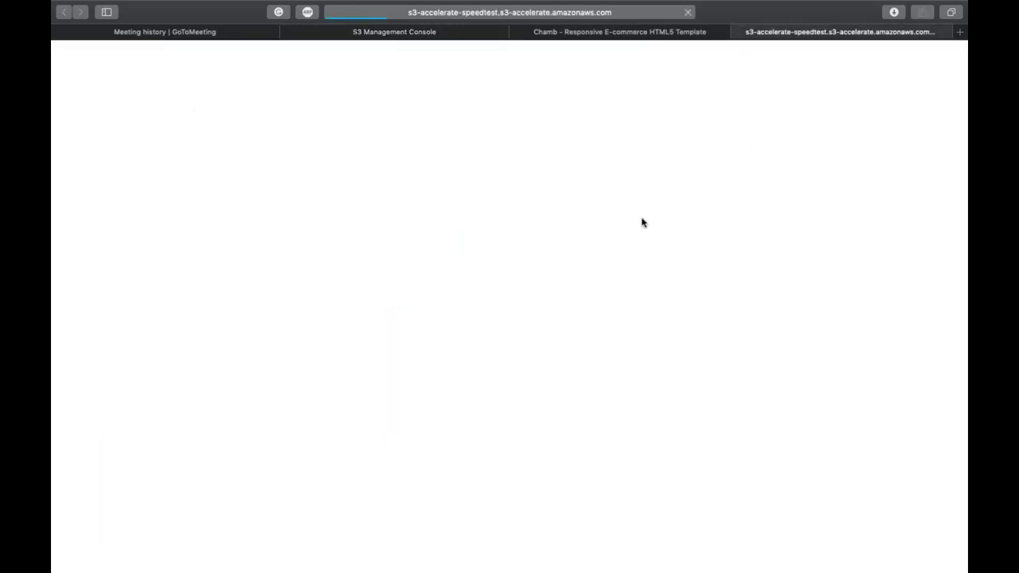
{"action": "scroll", "coordinate": [642, 222], "scroll_direction": "down", "scroll_amount": 2}
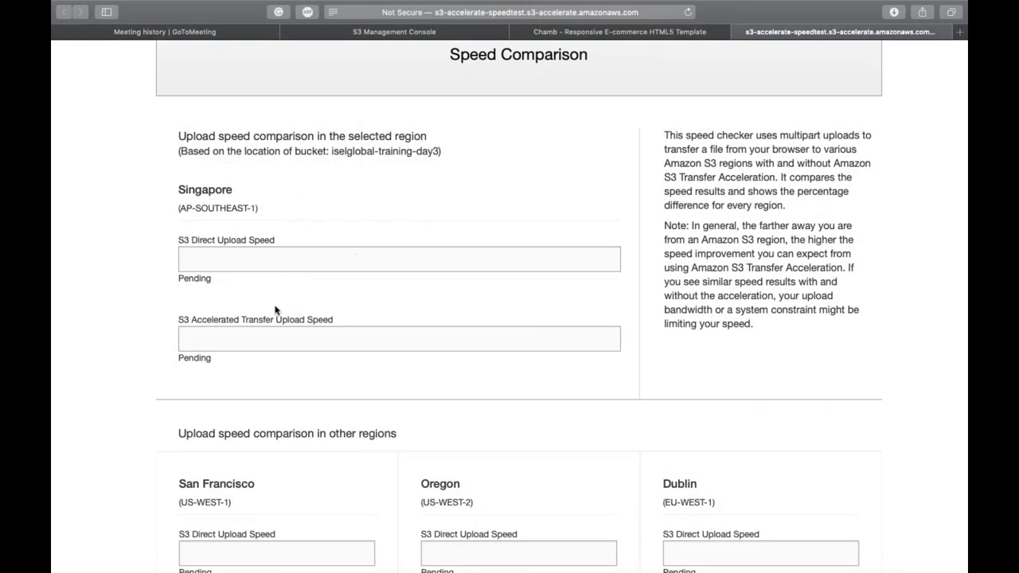
{"action": "scroll", "coordinate": [298, 302], "scroll_direction": "down", "scroll_amount": 4}
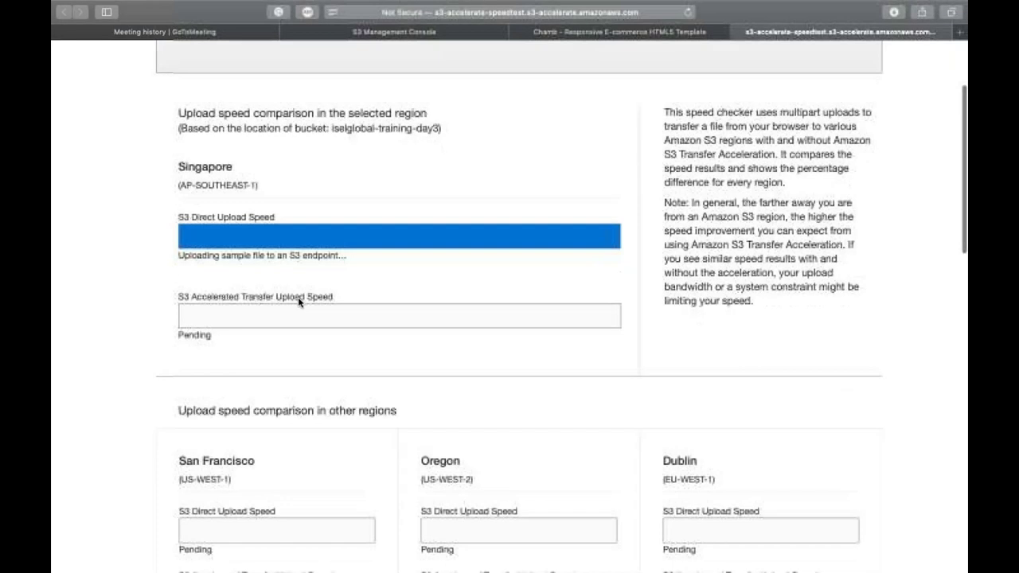
{"action": "scroll", "coordinate": [263, 263], "scroll_direction": "up", "scroll_amount": 3}
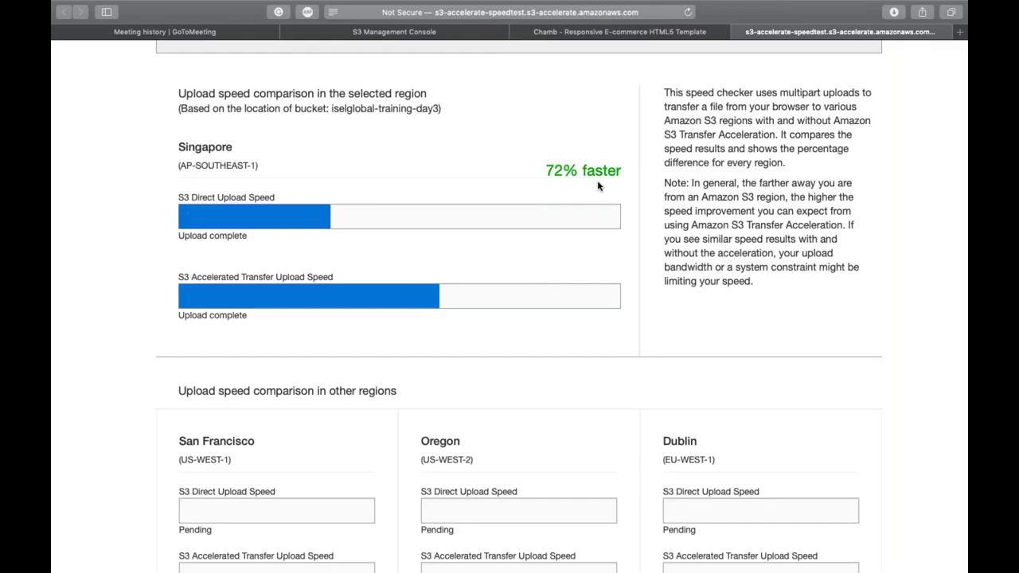
{"action": "scroll", "coordinate": [599, 186], "scroll_direction": "down", "scroll_amount": 5}
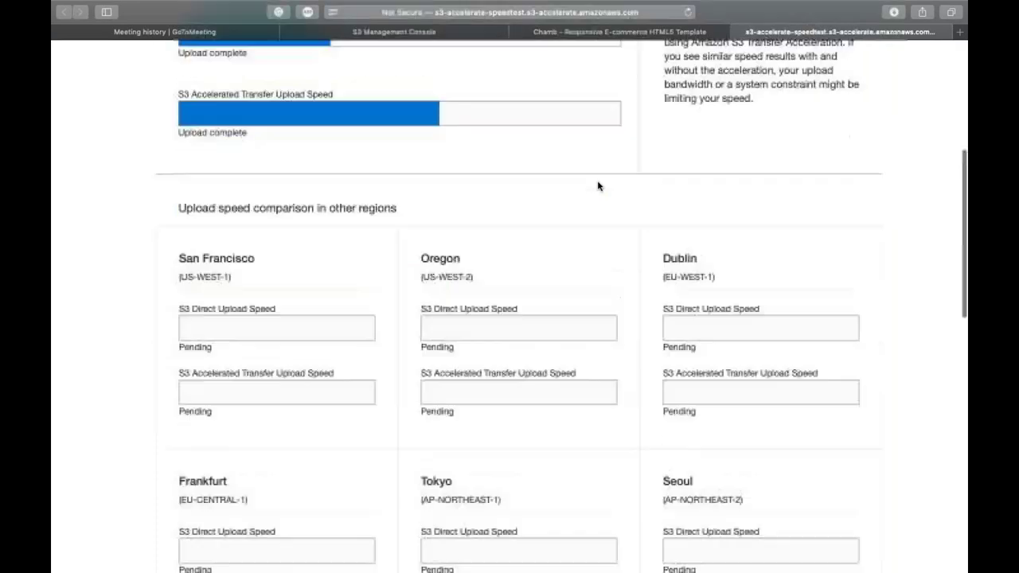
{"action": "scroll", "coordinate": [599, 186], "scroll_direction": "down", "scroll_amount": 3}
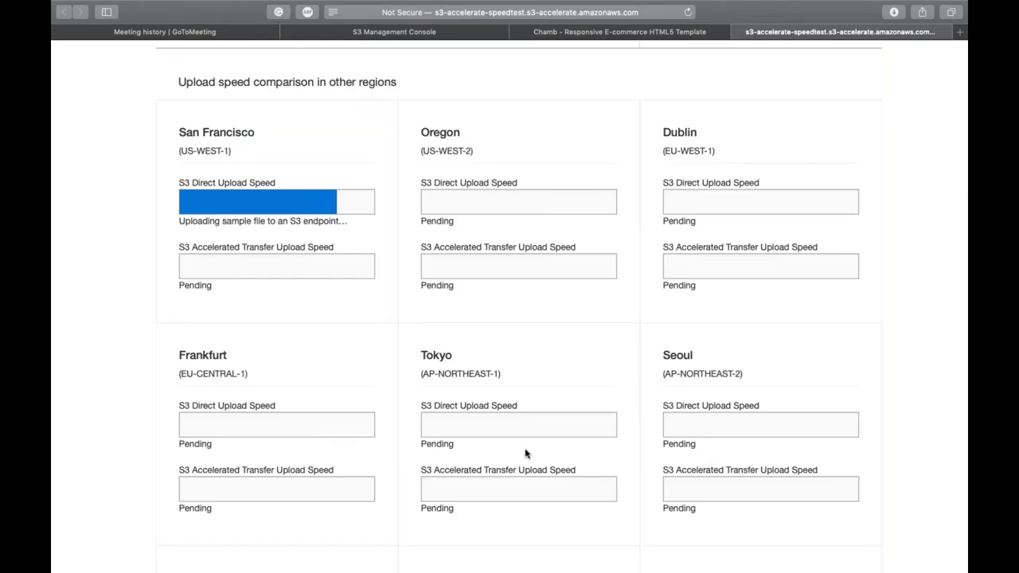
{"action": "scroll", "coordinate": [526, 454], "scroll_direction": "down", "scroll_amount": 3}
{"action": "scroll", "coordinate": [525, 454], "scroll_direction": "up", "scroll_amount": 4}
{"action": "scroll", "coordinate": [516, 357], "scroll_direction": "down", "scroll_amount": 10}
{"action": "scroll", "coordinate": [518, 354], "scroll_direction": "up", "scroll_amount": 10}
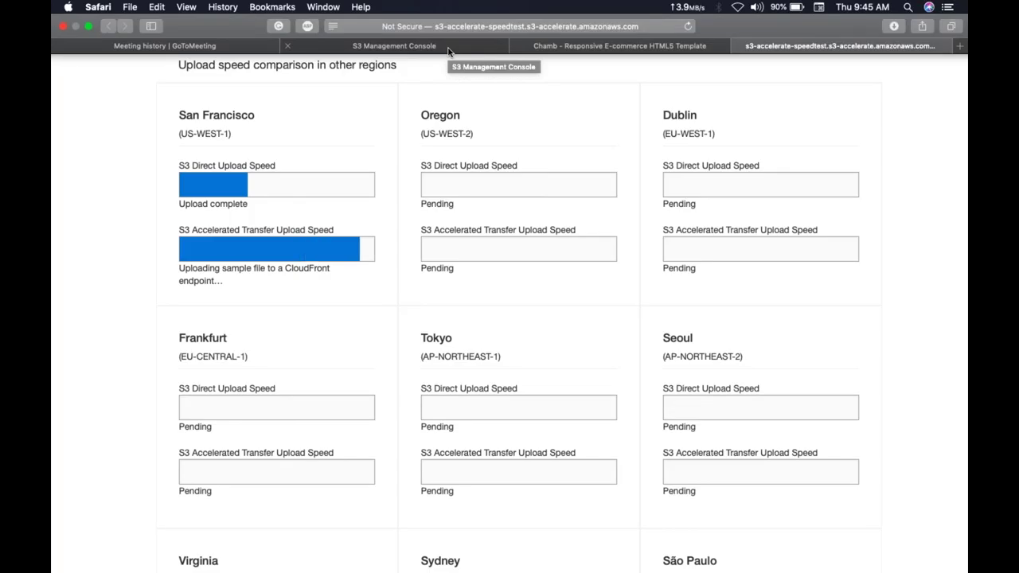
{"action": "left_click", "coordinate": [448, 49]}
- Close Transfer acceleration unchanged, leaving it Suspended, and bring up the Events settings with 0 active notifications
{"action": "left_click", "coordinate": [790, 385]}
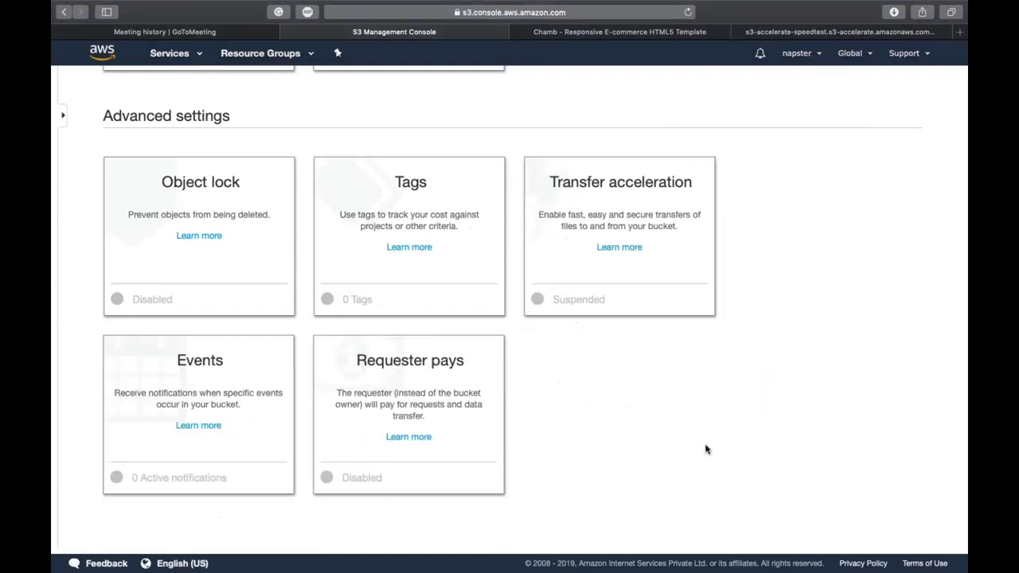
{"action": "left_click", "coordinate": [664, 227]}
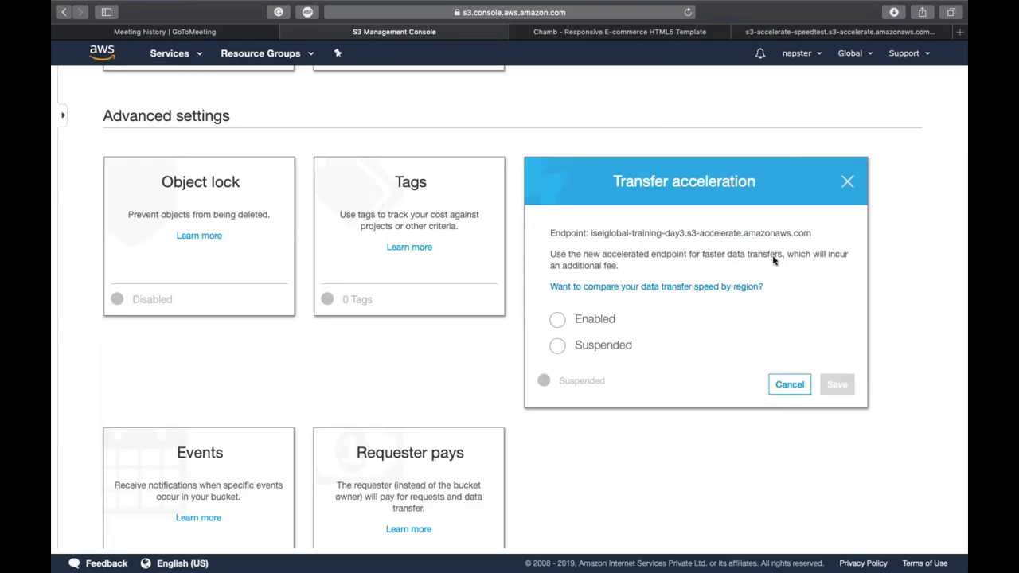
{"action": "left_click", "coordinate": [847, 183]}
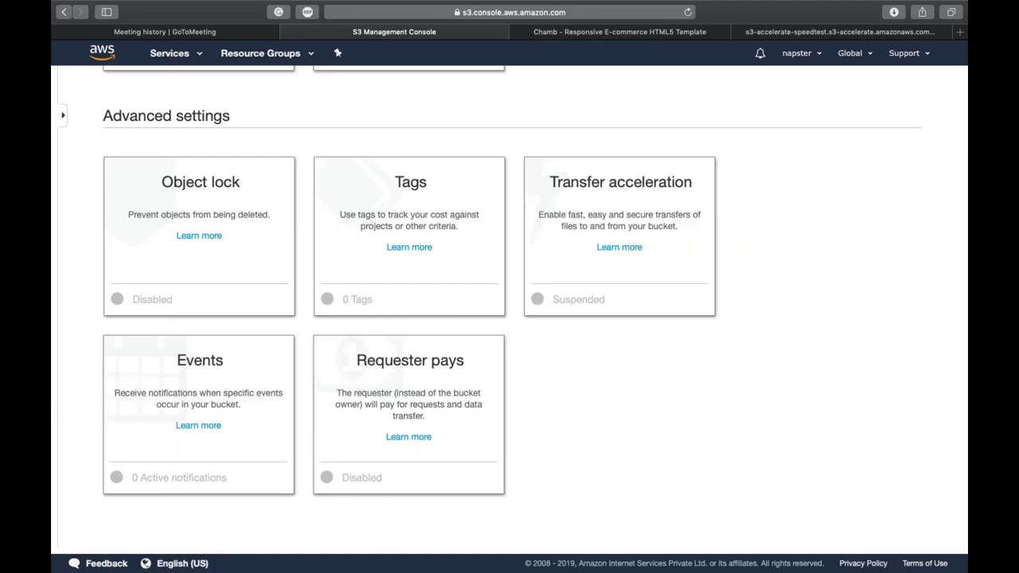
{"action": "scroll", "coordinate": [232, 319], "scroll_direction": "down", "scroll_amount": 3}
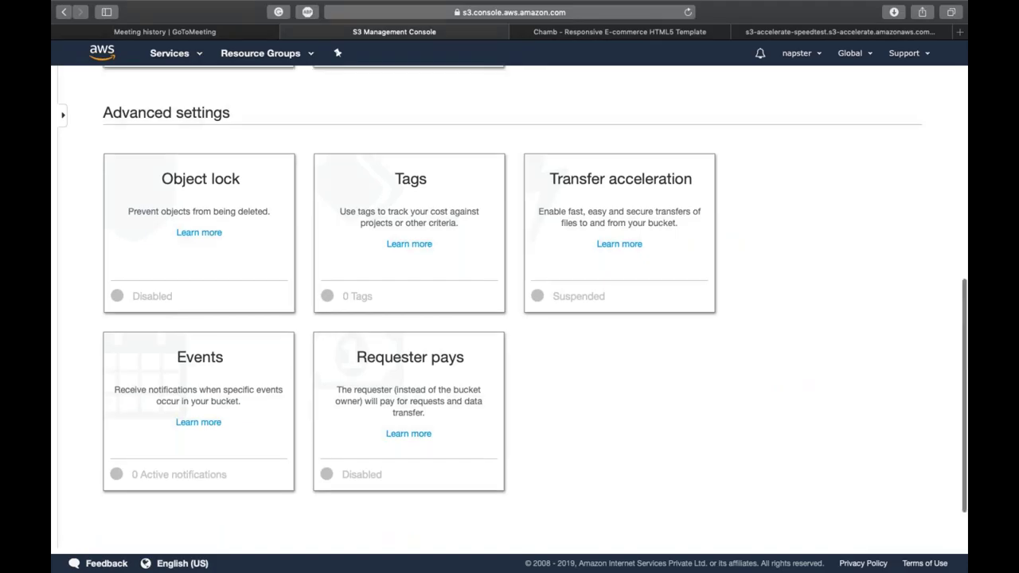
{"action": "left_click", "coordinate": [242, 303]}
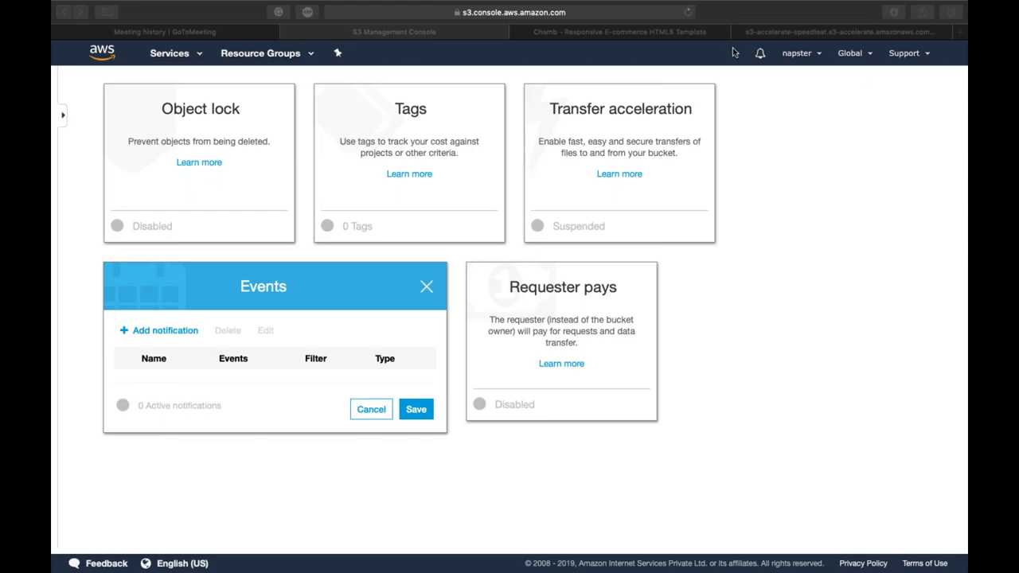
- Start a new event notification named 'imagesIsUploaded'
{"action": "left_click", "coordinate": [725, 254]}
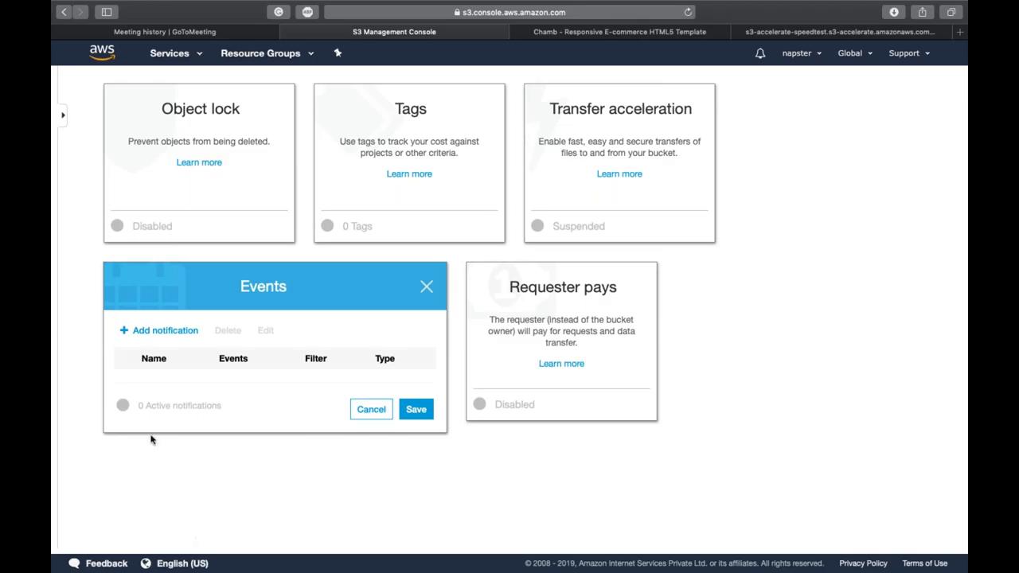
{"action": "left_click", "coordinate": [141, 333]}
{"action": "scroll", "coordinate": [142, 333], "scroll_direction": "down", "scroll_amount": 5}
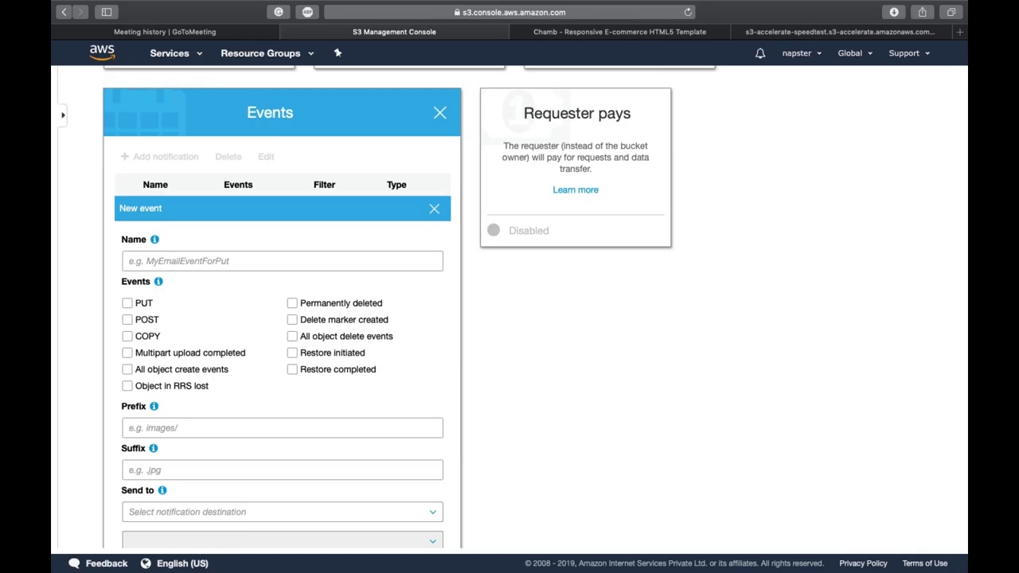
{"action": "scroll", "coordinate": [211, 174], "scroll_direction": "down", "scroll_amount": 3}
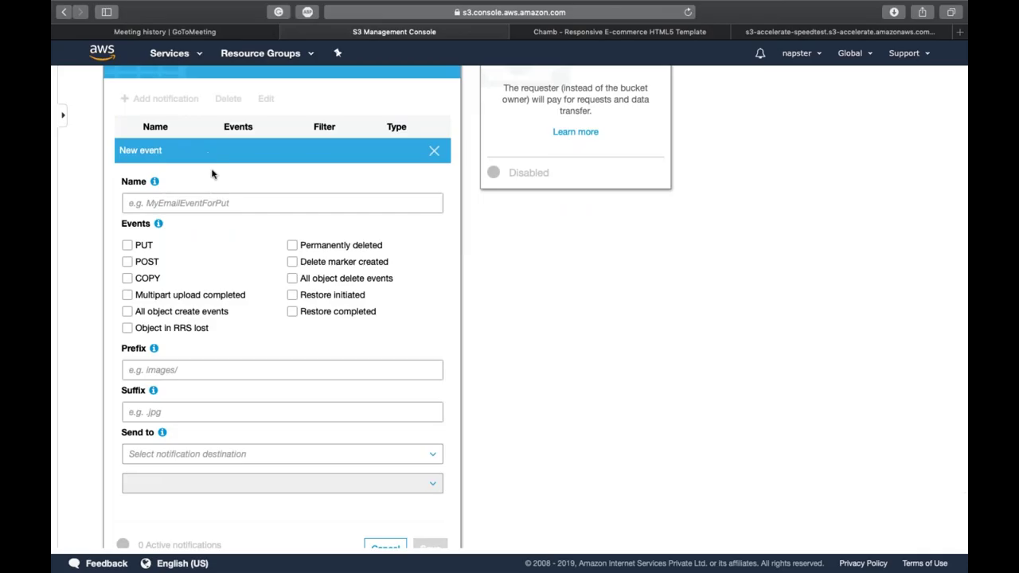
{"action": "left_click", "coordinate": [219, 203]}
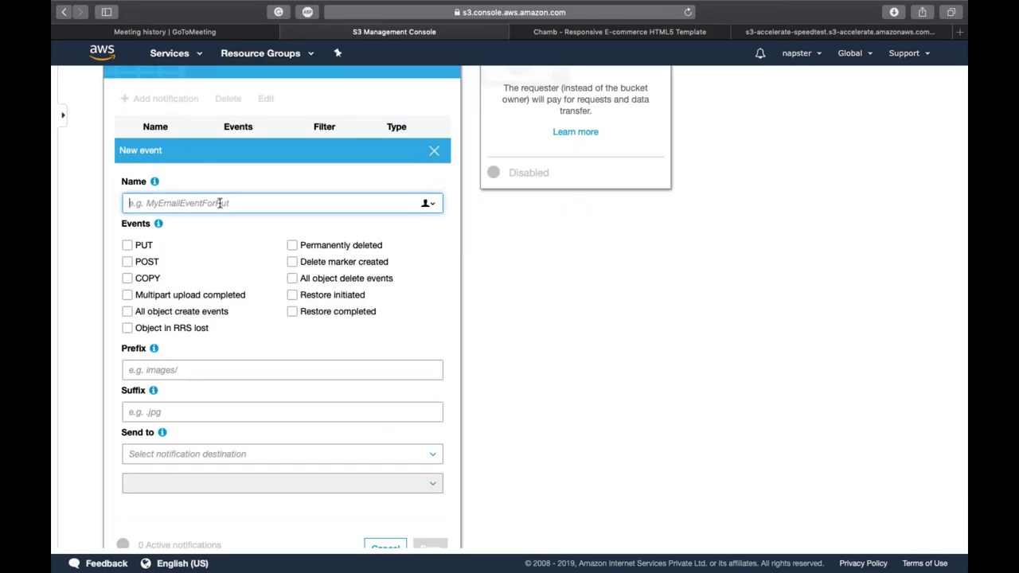
{"action": "type", "text": "image"}
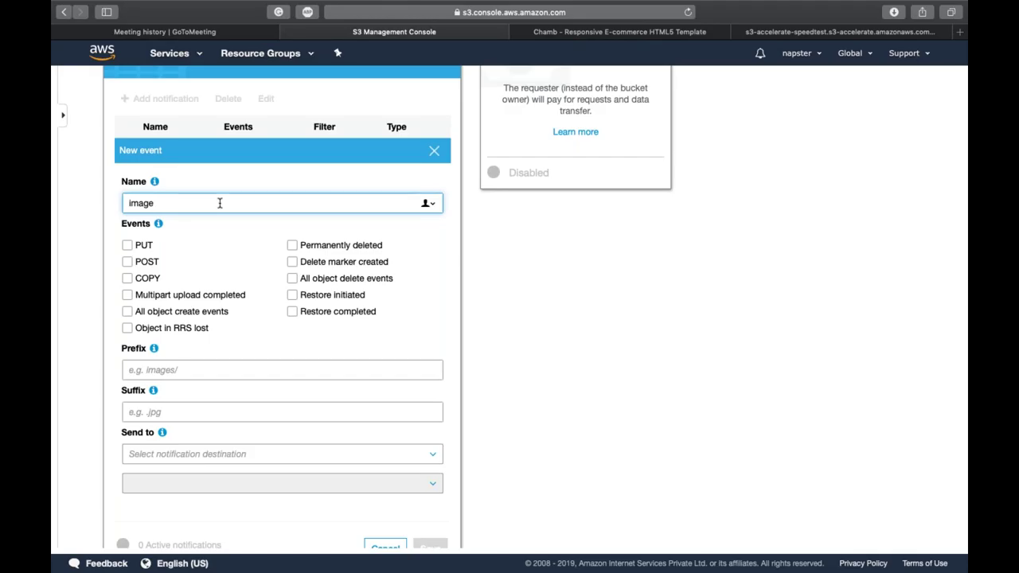
{"action": "type", "text": "sIs"}
{"action": "type", "text": "Uploade"}
{"action": "type", "text": "d"}
- Trigger it on PUT with prefix img/ and suffix .png, leaving Send to unselected
{"action": "left_click", "coordinate": [136, 247]}
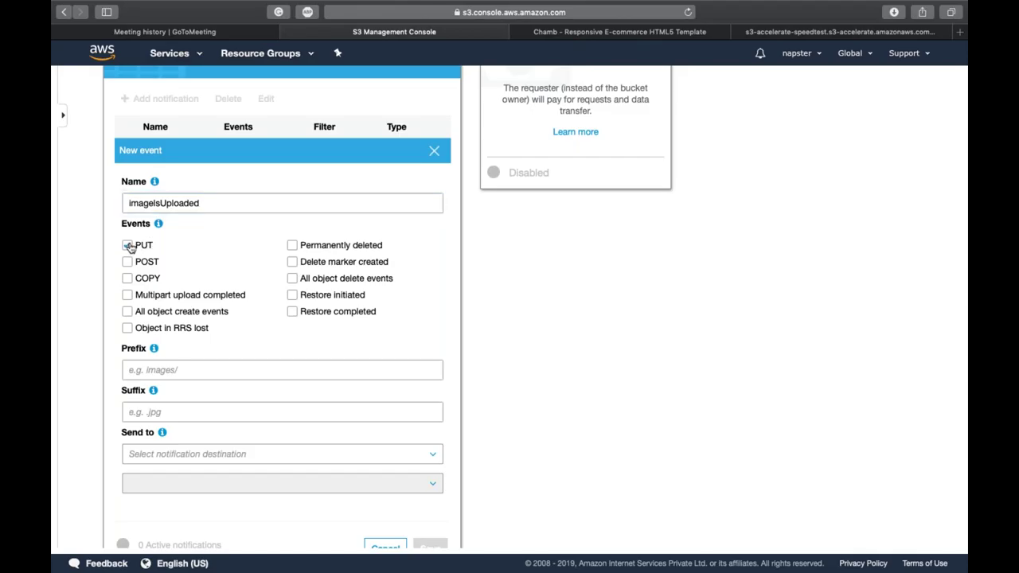
{"action": "double_click", "coordinate": [175, 199]}
{"action": "scroll", "coordinate": [174, 199], "scroll_direction": "down", "scroll_amount": 3}
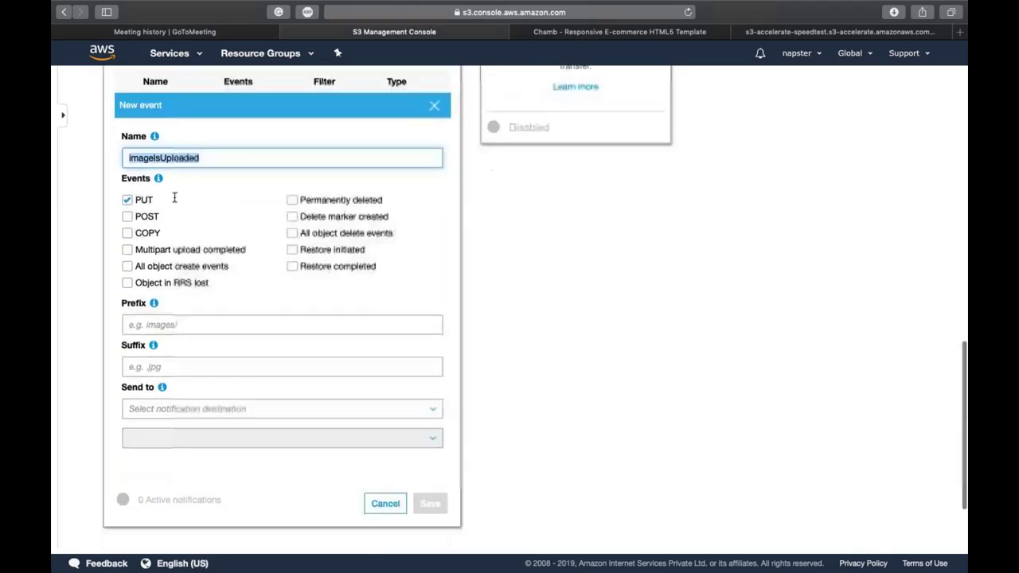
{"action": "left_click", "coordinate": [189, 283]}
{"action": "type", "text": "img/"}
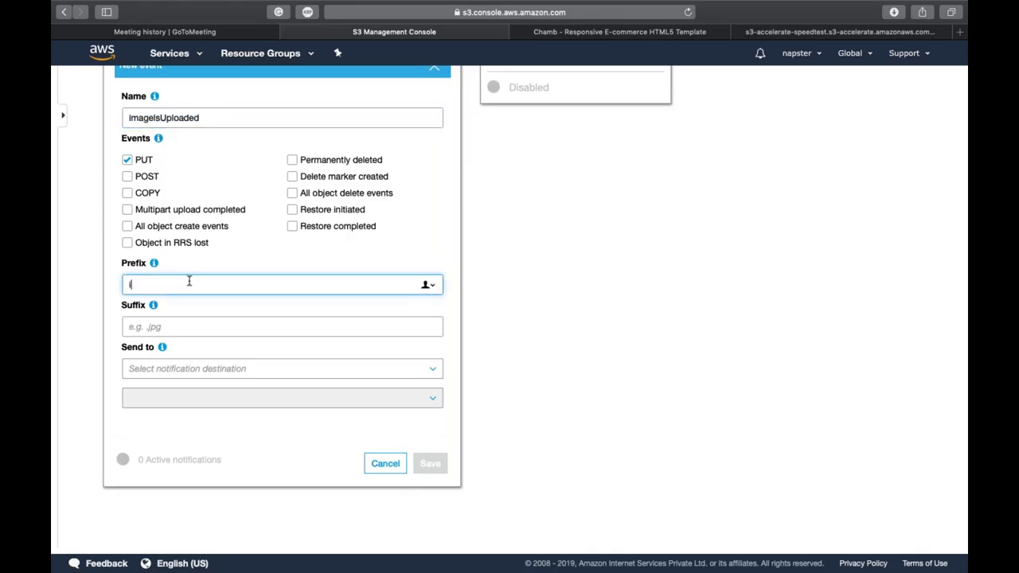
{"action": "left_click", "coordinate": [174, 330]}
{"action": "type", "text": ".png"}
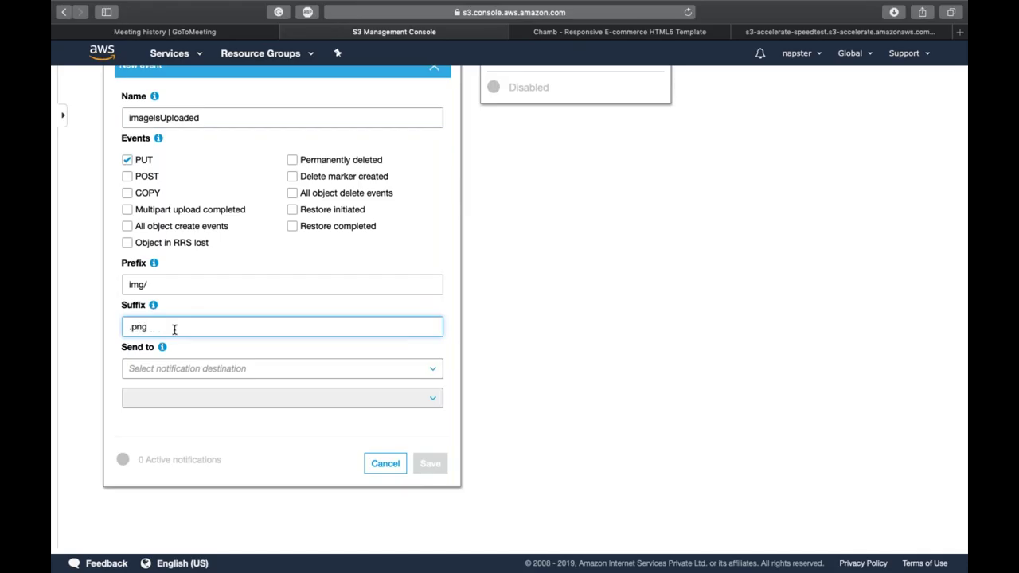
{"action": "left_click", "coordinate": [204, 378]}
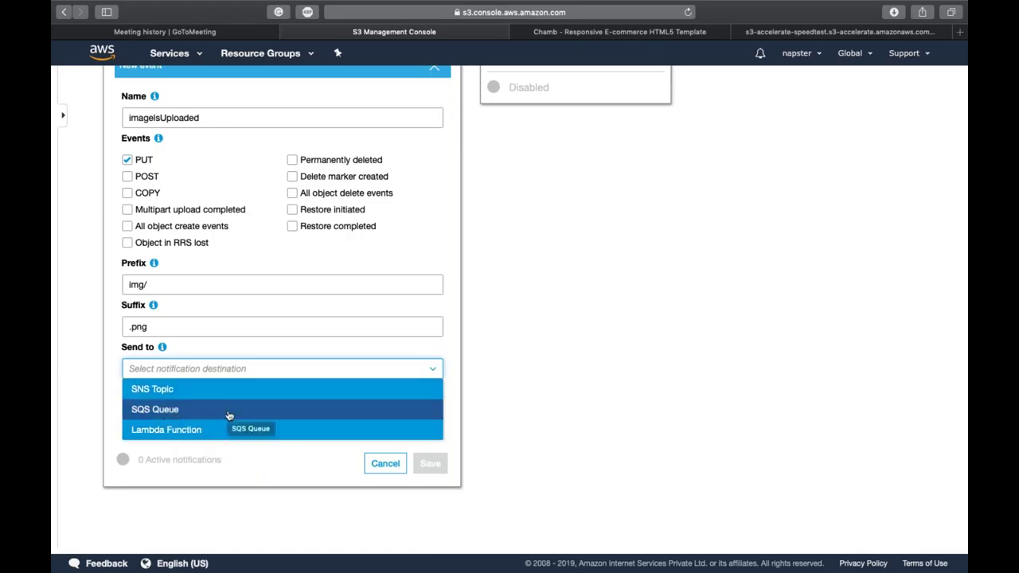
{"action": "left_click", "coordinate": [542, 348]}
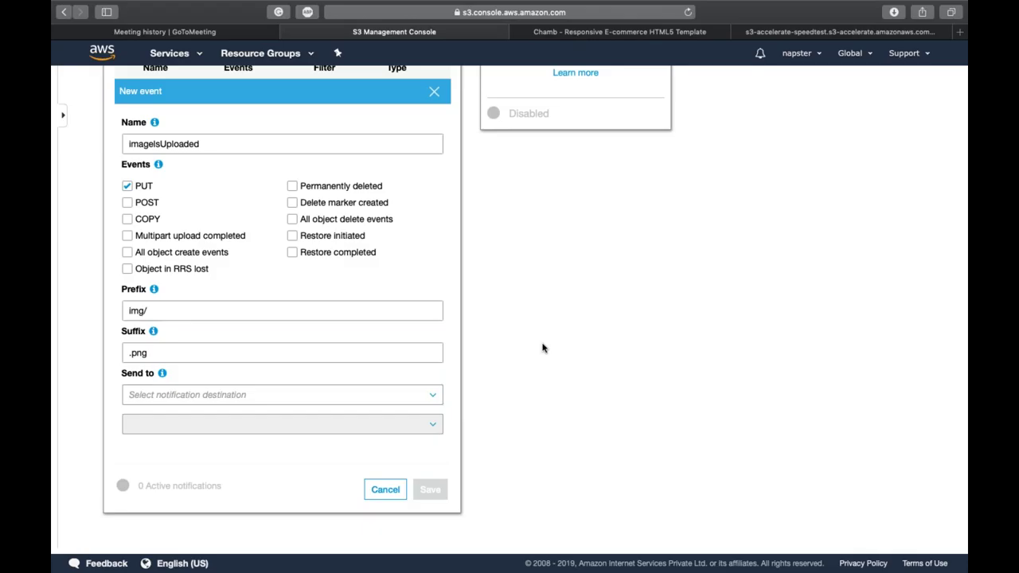
- Cancel the draft event notification and return to the top of the page
{"action": "left_click", "coordinate": [390, 489]}
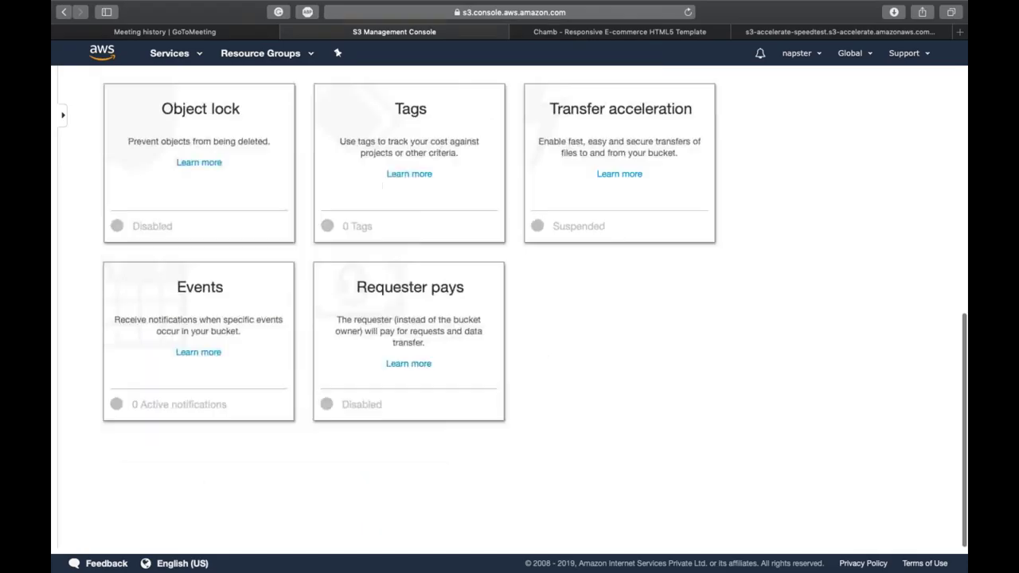
{"action": "scroll", "coordinate": [512, 432], "scroll_direction": "up", "scroll_amount": 3}
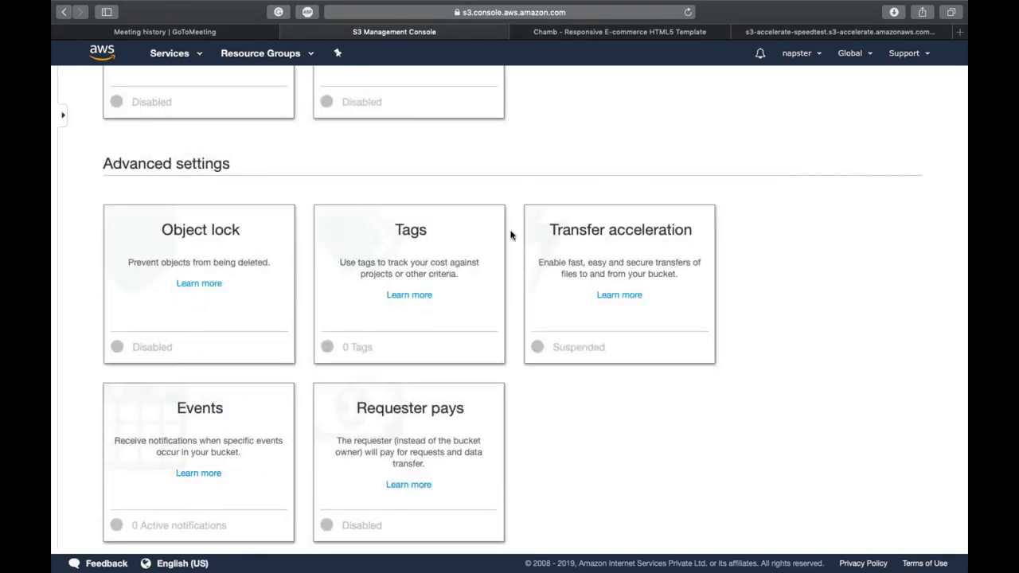
{"action": "scroll", "coordinate": [681, 191], "scroll_direction": "up", "scroll_amount": 5}
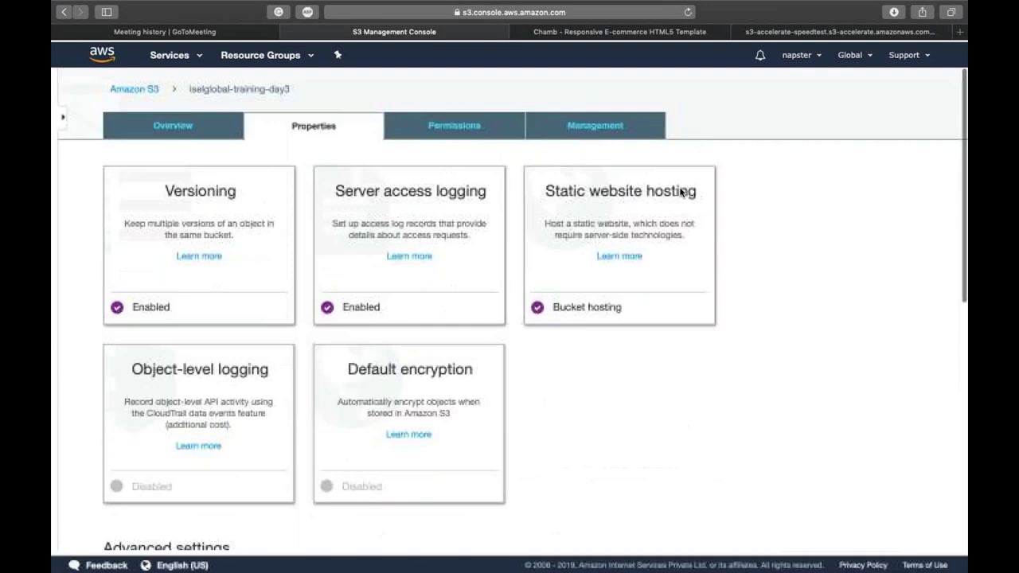
- In Permissions, check Access Control List and Block public access, then open the empty Bucket Policy editor
{"action": "left_click", "coordinate": [444, 126]}
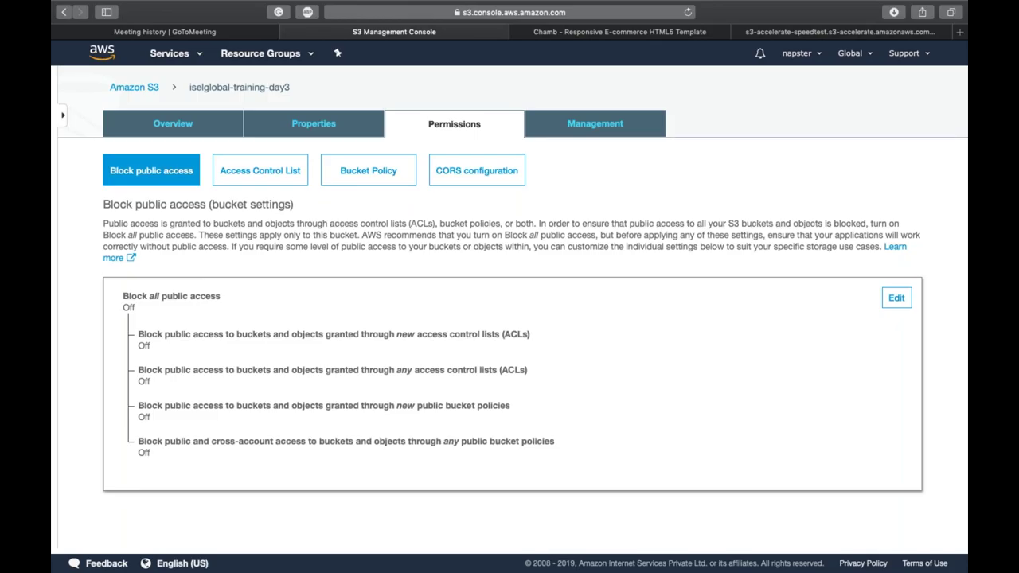
{"action": "left_click", "coordinate": [258, 172]}
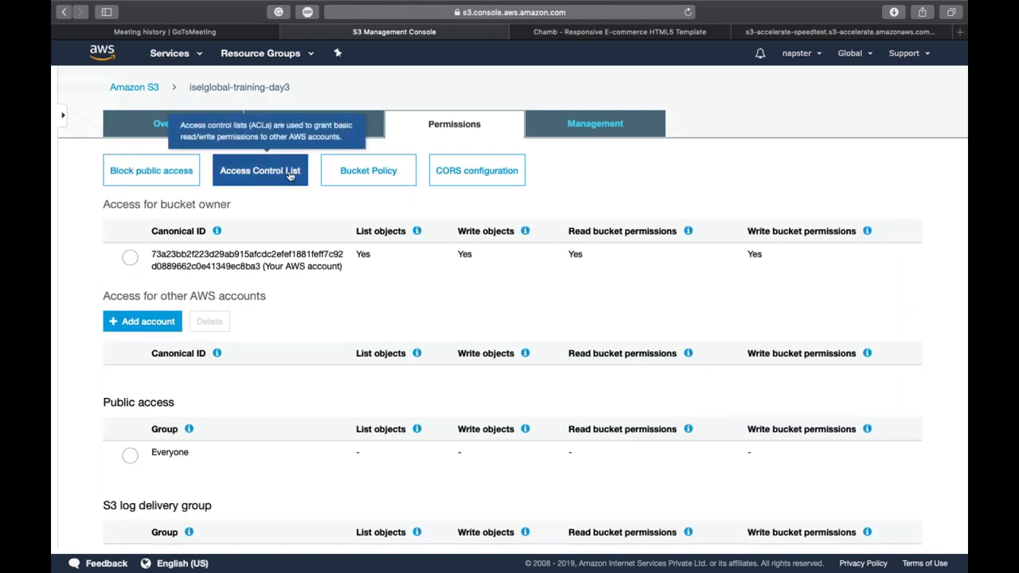
{"action": "left_click", "coordinate": [179, 170]}
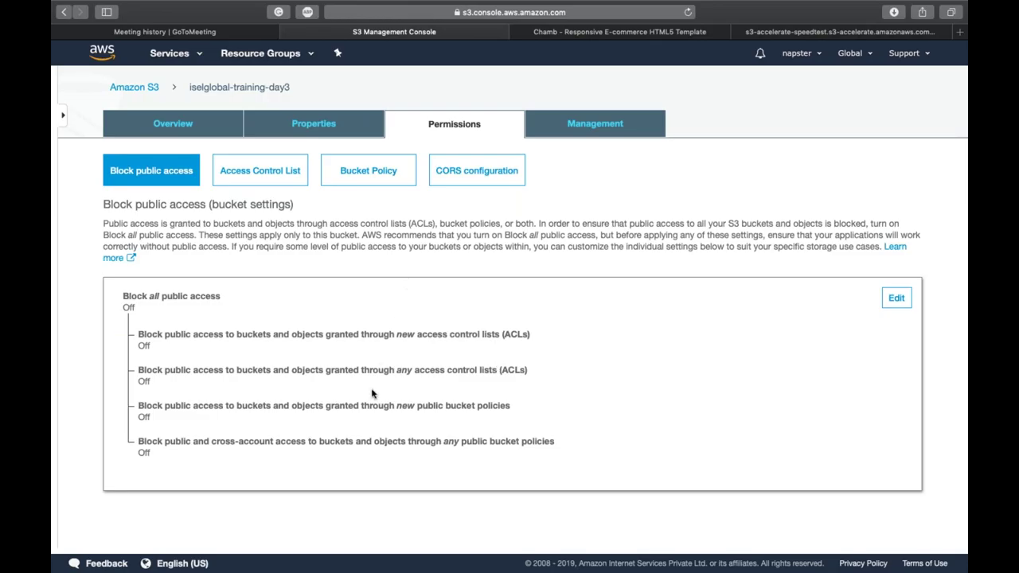
{"action": "left_click", "coordinate": [360, 179]}
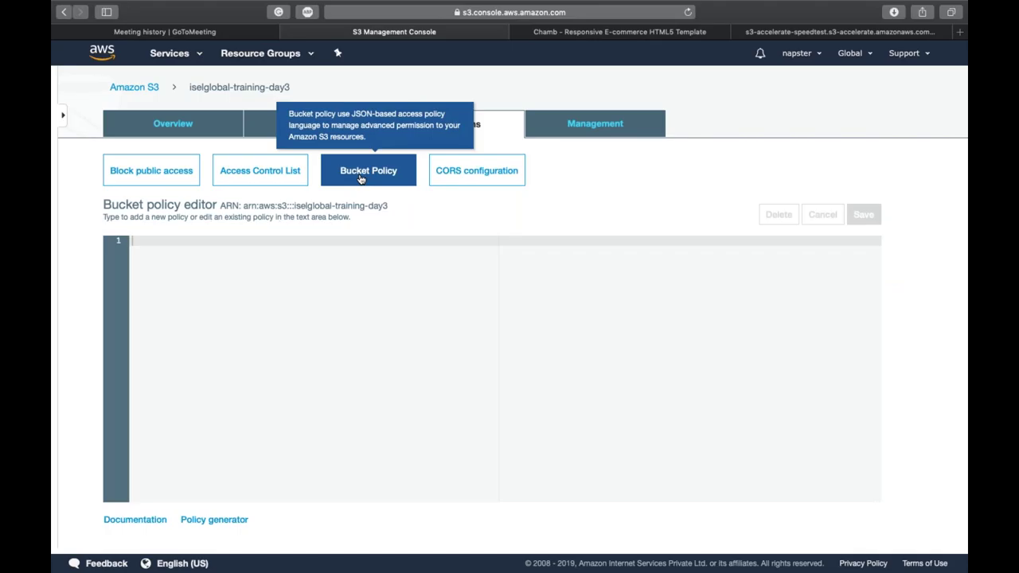
- Show the bucket's Access Control List, where the bucket owner has full permissions
{"action": "left_click", "coordinate": [273, 186]}
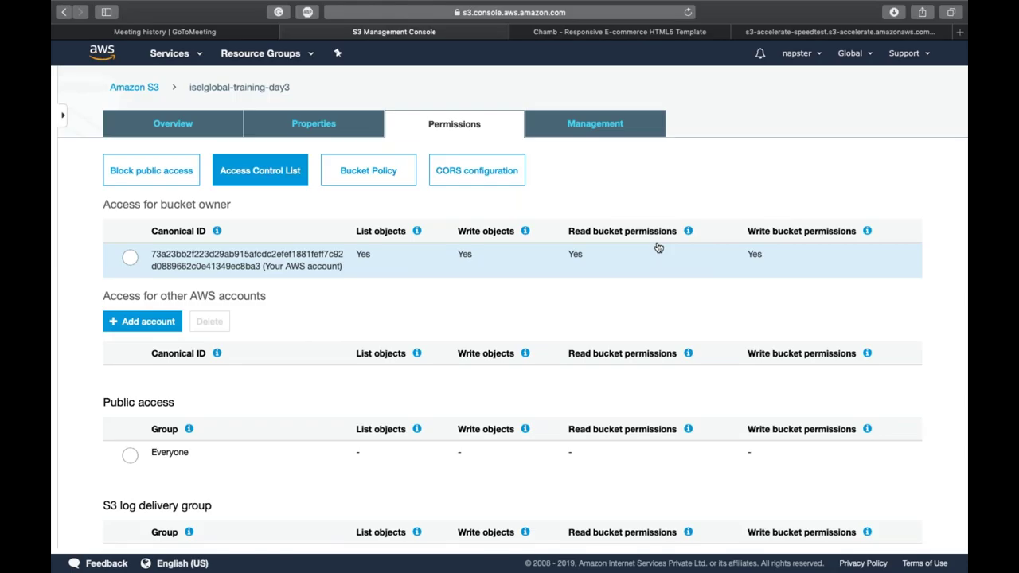
{"action": "scroll", "coordinate": [302, 308], "scroll_direction": "down", "scroll_amount": 2}
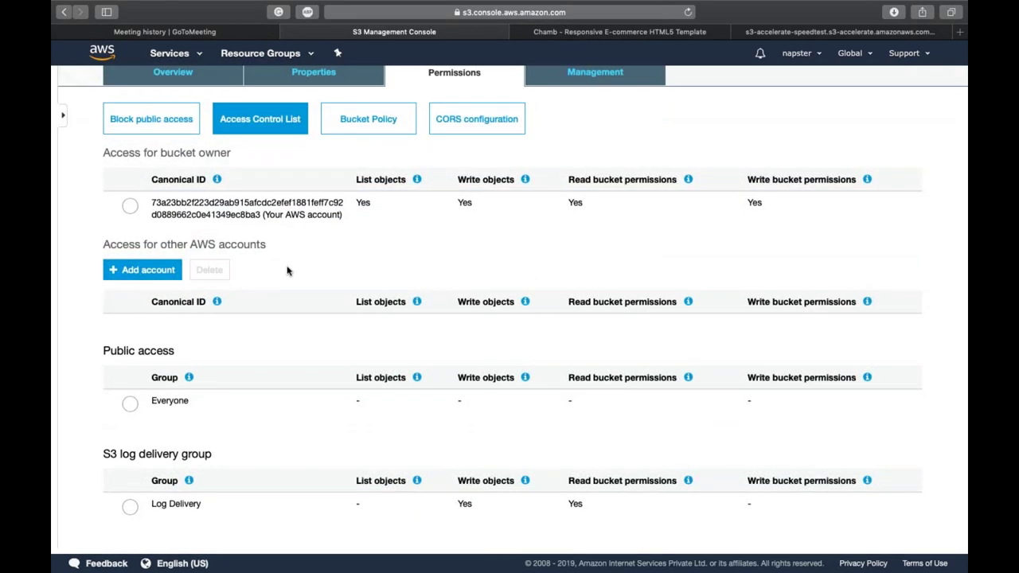
{"action": "left_click", "coordinate": [153, 273]}
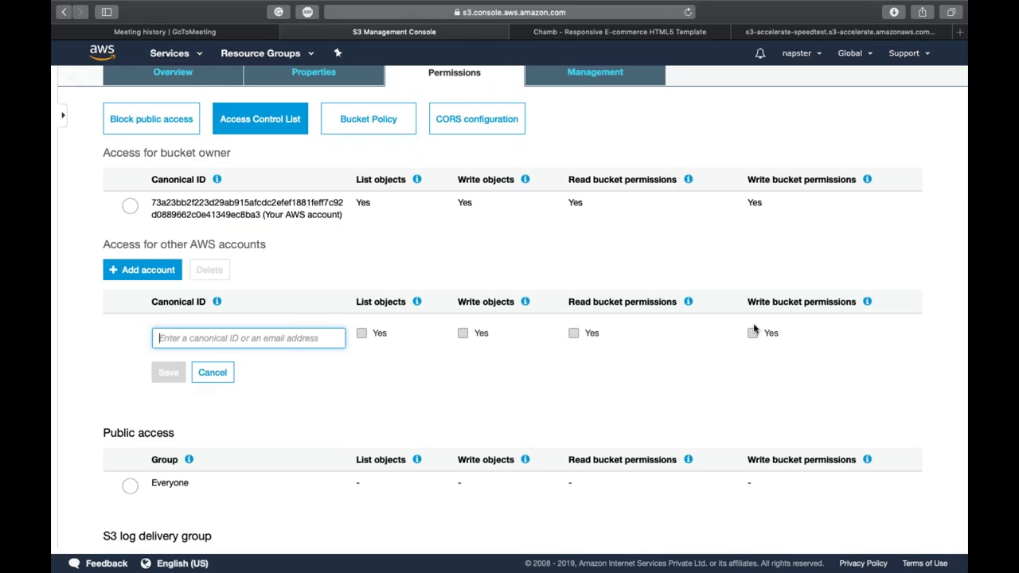
{"action": "left_click", "coordinate": [226, 380]}
{"action": "scroll", "coordinate": [222, 385], "scroll_direction": "down", "scroll_amount": 2}
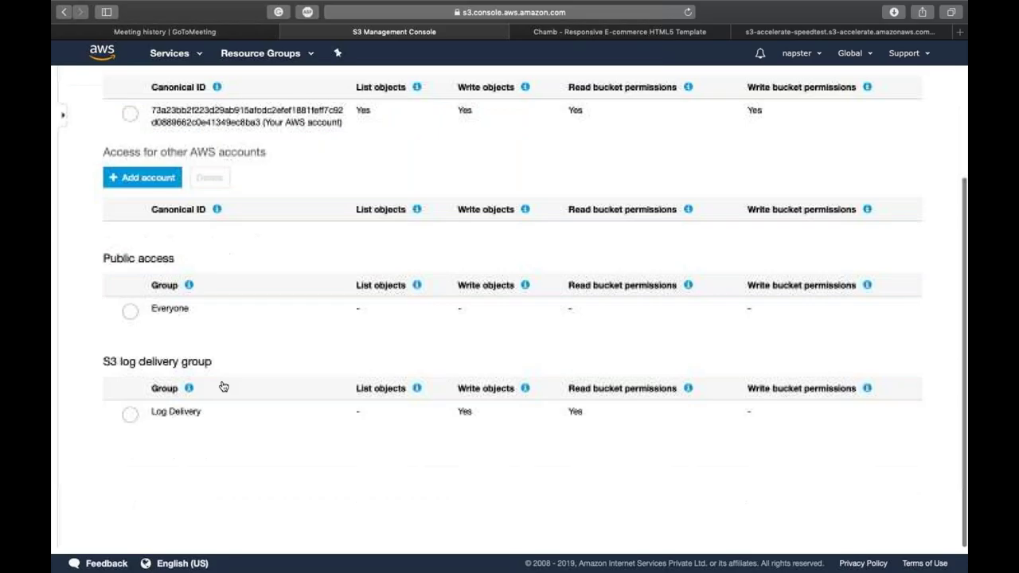
- Leave the bucket's Everyone access permissions and return to the list of ten S3 buckets
{"action": "left_click", "coordinate": [129, 312]}
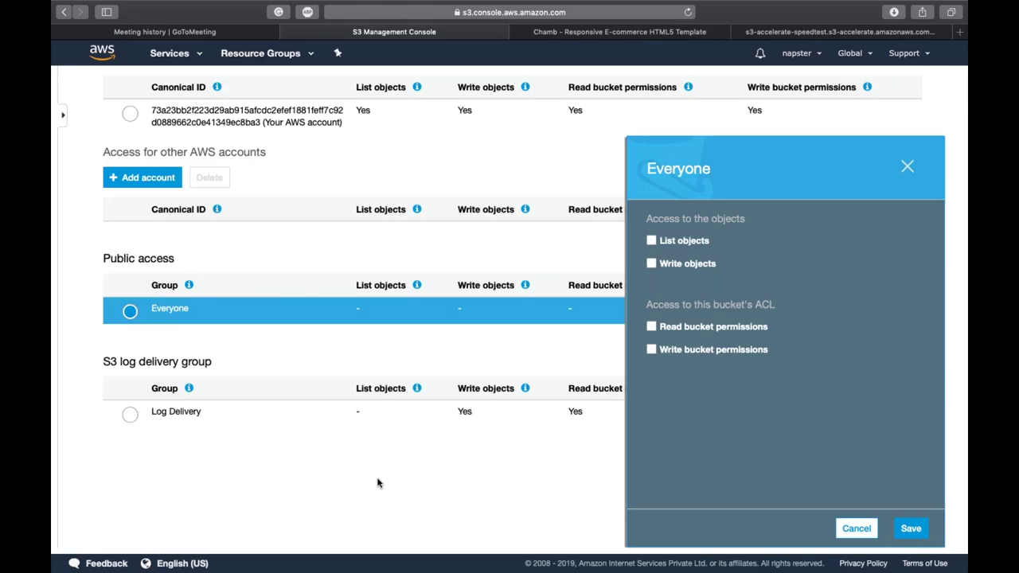
{"action": "scroll", "coordinate": [379, 483], "scroll_direction": "up", "scroll_amount": 4}
{"action": "left_click", "coordinate": [136, 92]}
{"action": "scroll", "coordinate": [483, 353], "scroll_direction": "down", "scroll_amount": 1}
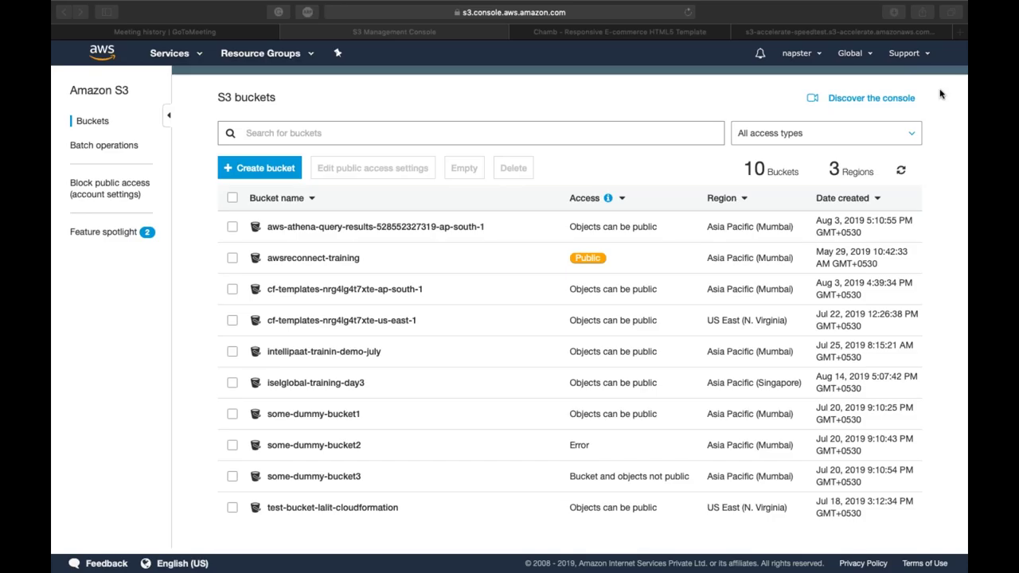
{"action": "left_click", "coordinate": [575, 106]}
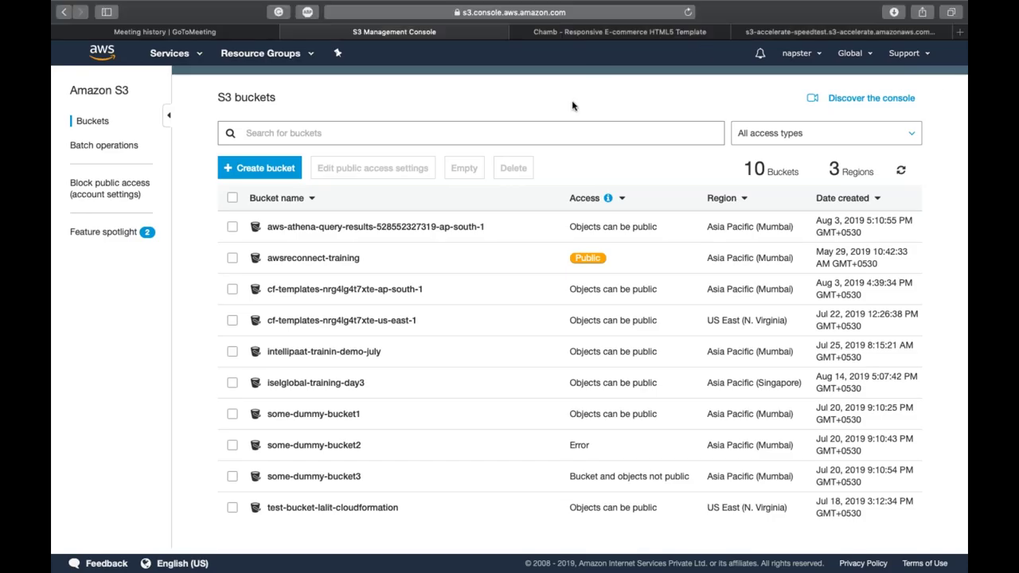
- Dismiss the AWS services list and switch via the speed-test tab to the IAM dashboard tab
{"action": "left_click", "coordinate": [168, 56]}
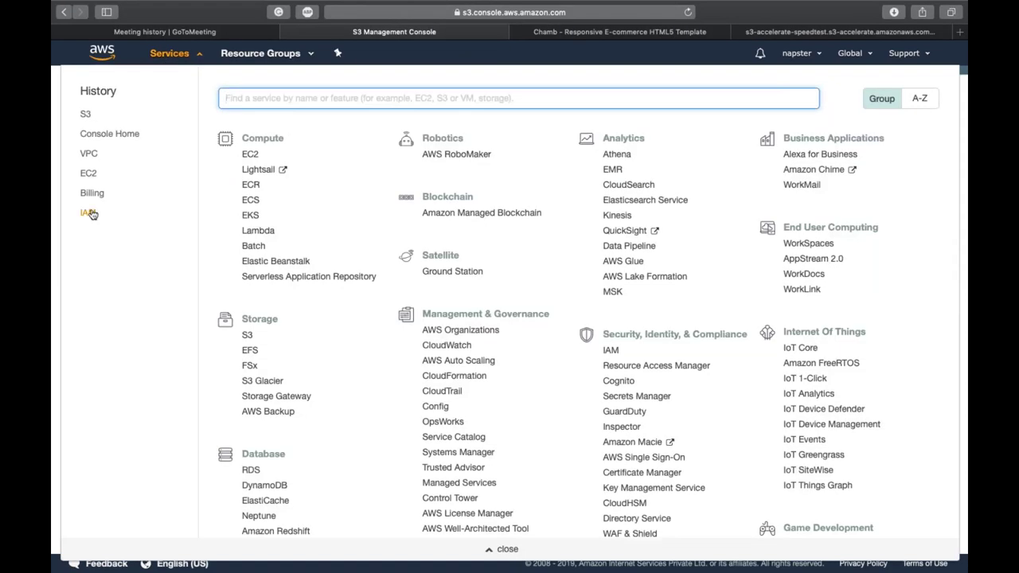
{"action": "left_click", "coordinate": [189, 60]}
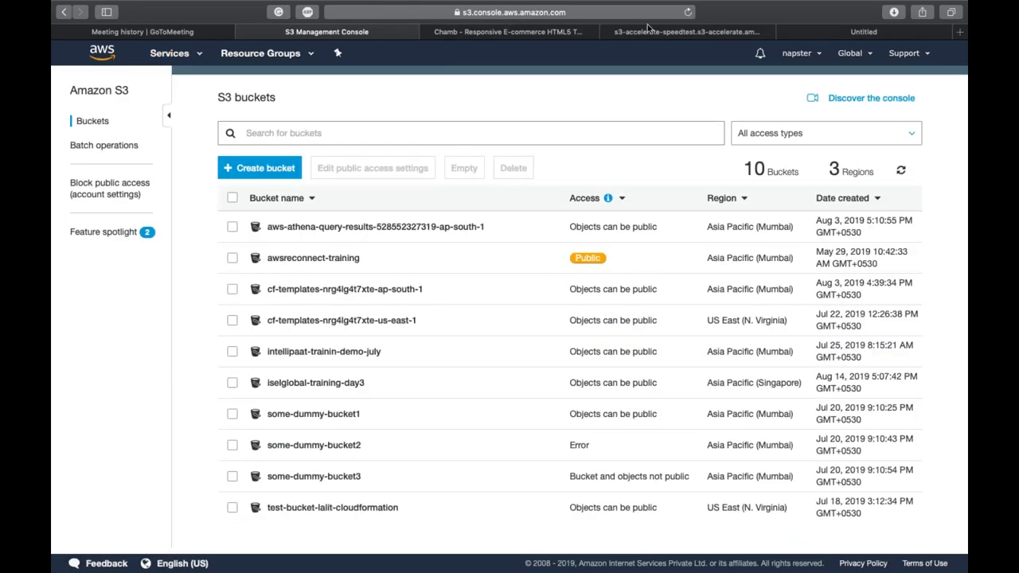
{"action": "left_click", "coordinate": [669, 33]}
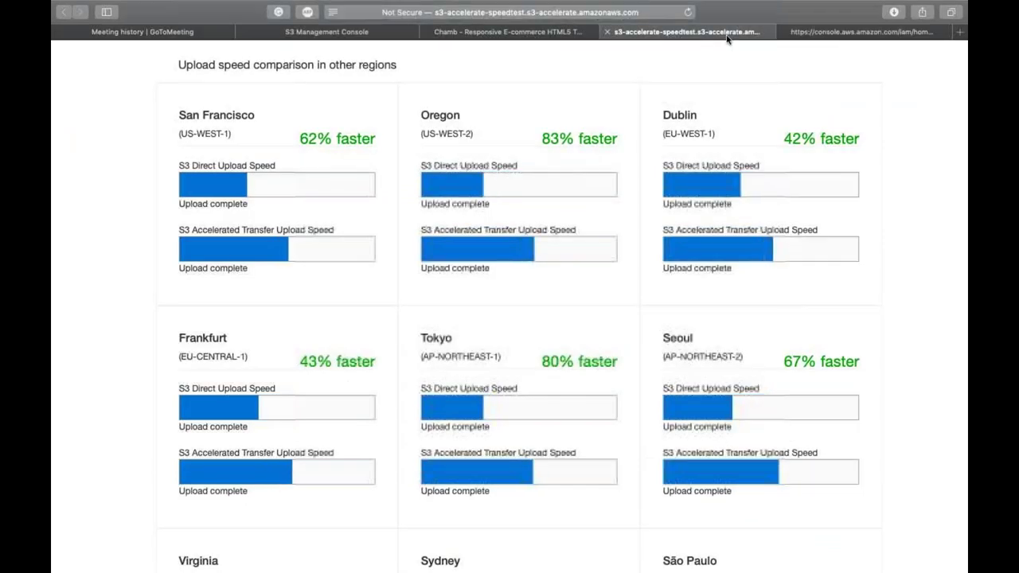
{"action": "left_click", "coordinate": [834, 31]}
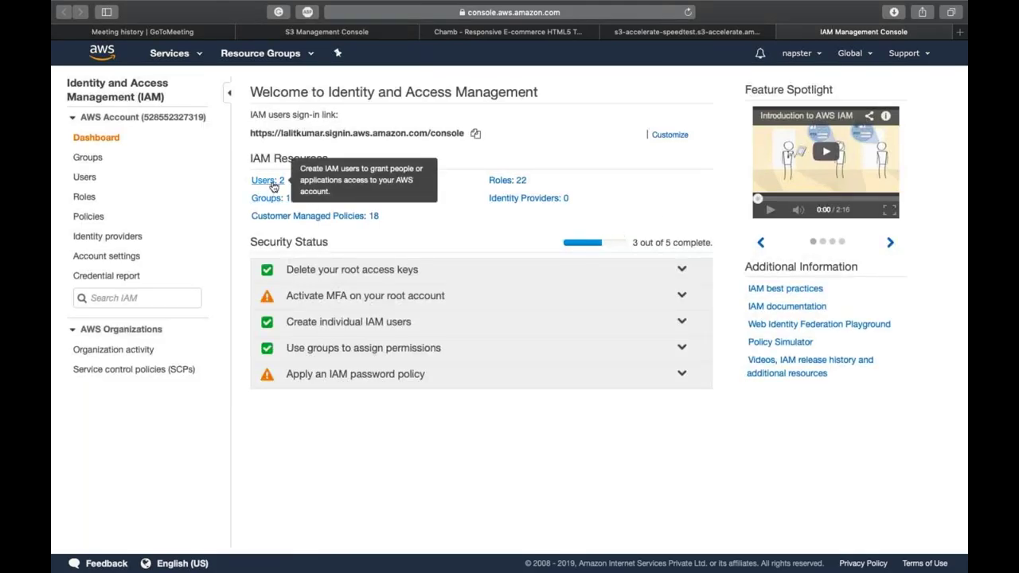
{"action": "key", "text": "XF86AudioMute"}
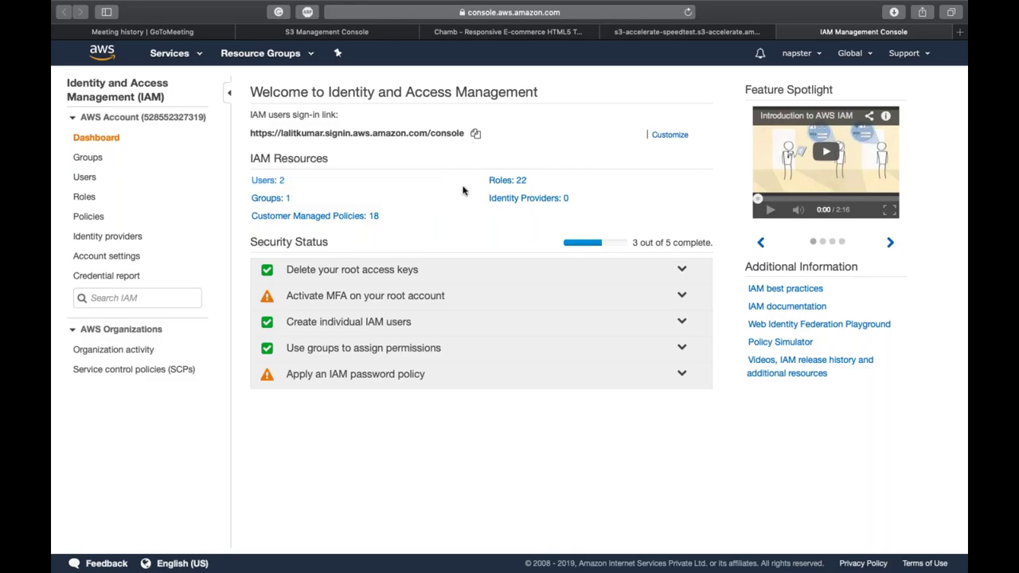
- Start a new policy for the S3 service that allows all S3 actions (s3:*)
{"action": "left_click", "coordinate": [99, 218]}
{"action": "left_click", "coordinate": [286, 91]}
{"action": "left_click", "coordinate": [372, 251]}
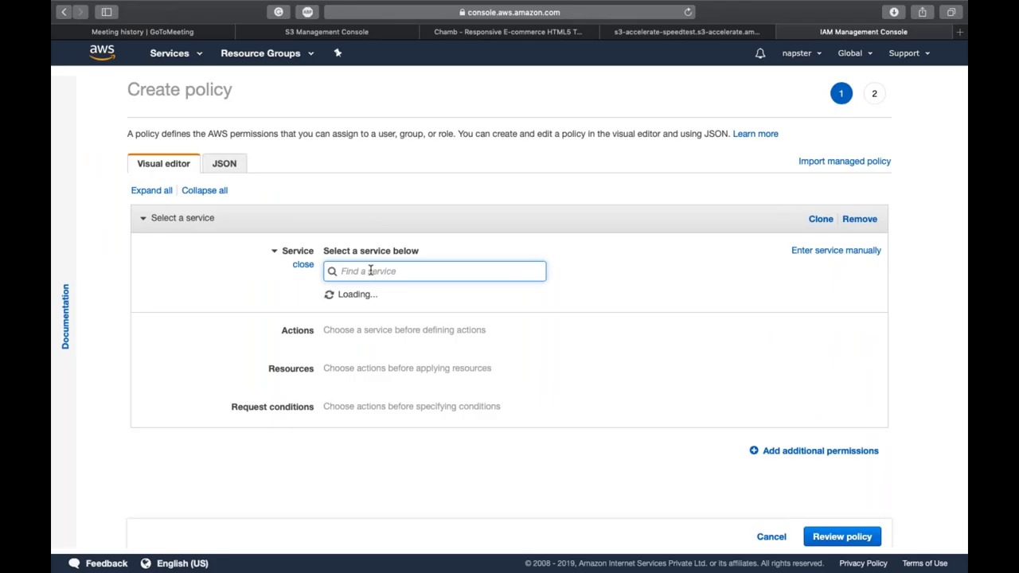
{"action": "type", "text": "s3"}
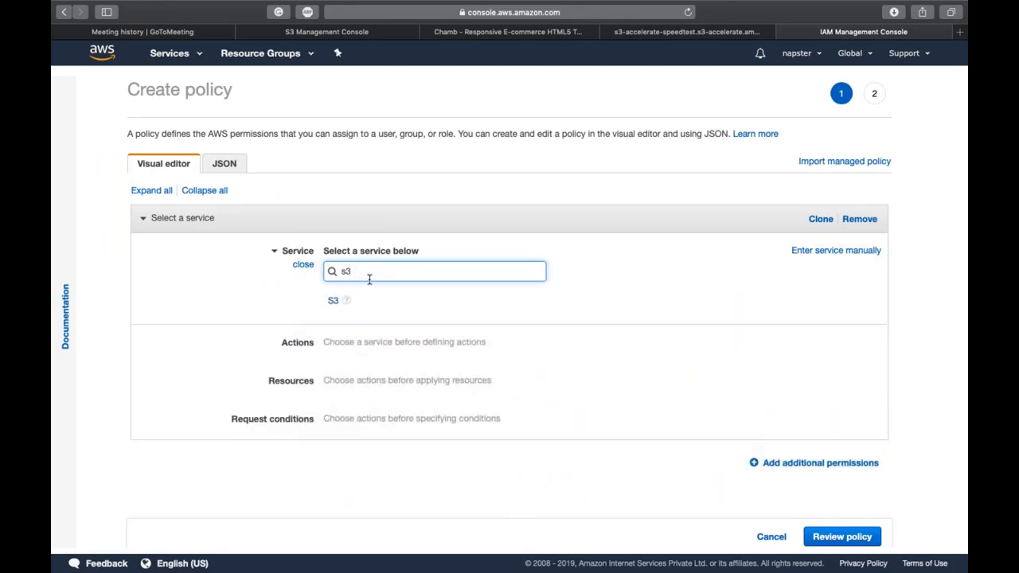
{"action": "left_click", "coordinate": [335, 301]}
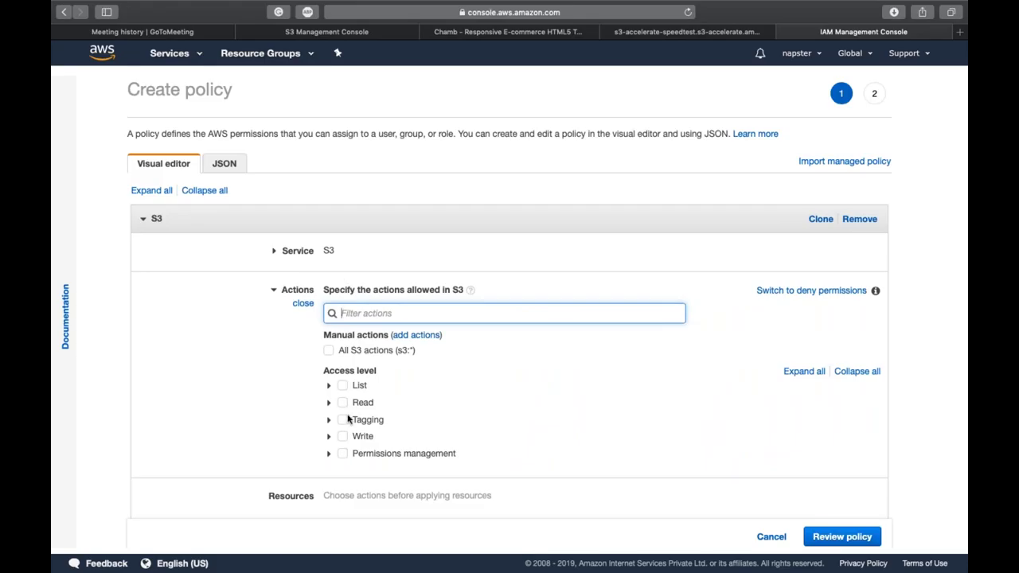
{"action": "left_click", "coordinate": [328, 350]}
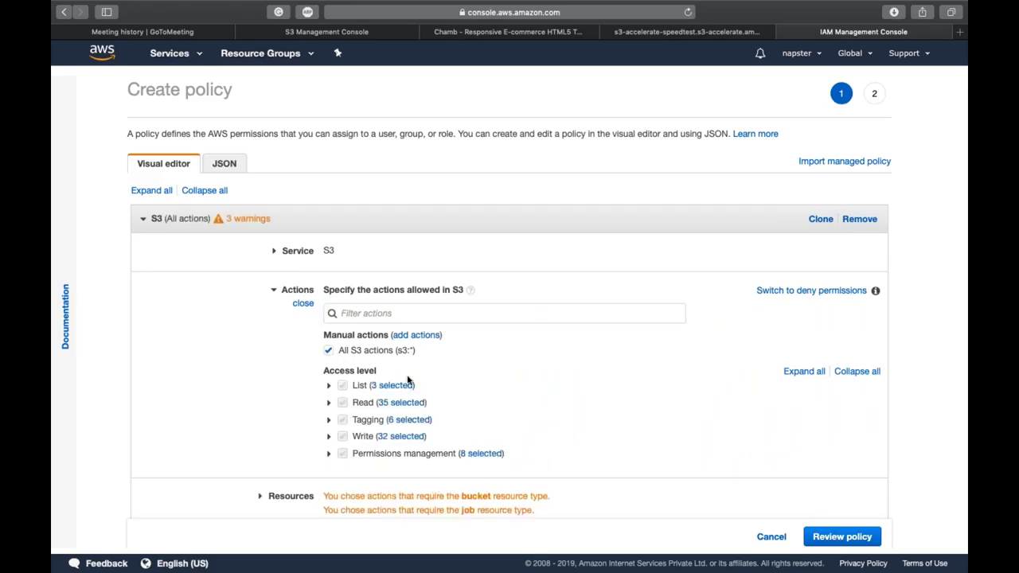
- Expand the policy's Resources section and begin adding a bucket ARN
{"action": "scroll", "coordinate": [407, 381], "scroll_direction": "down", "scroll_amount": 3}
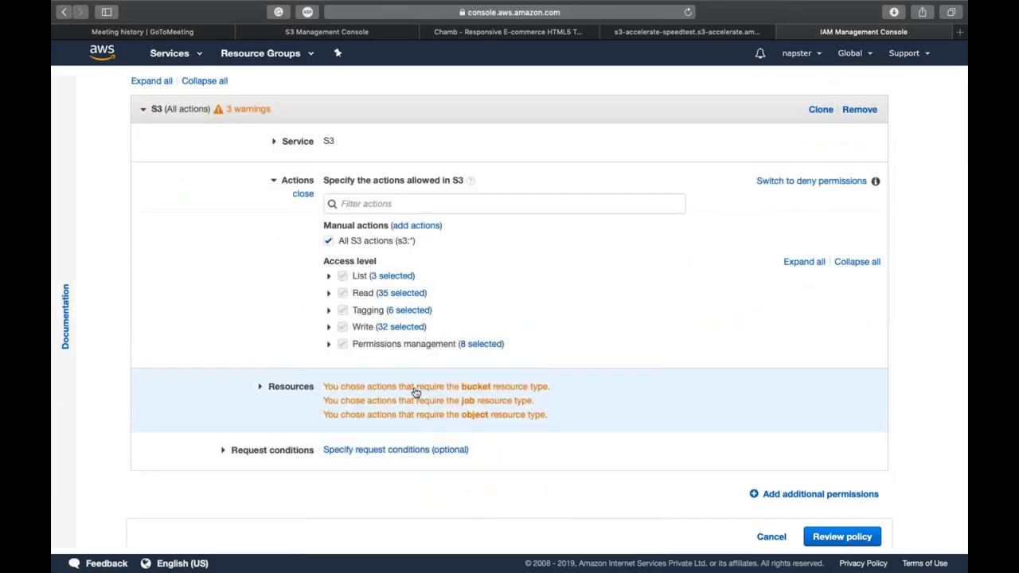
{"action": "left_click", "coordinate": [414, 392]}
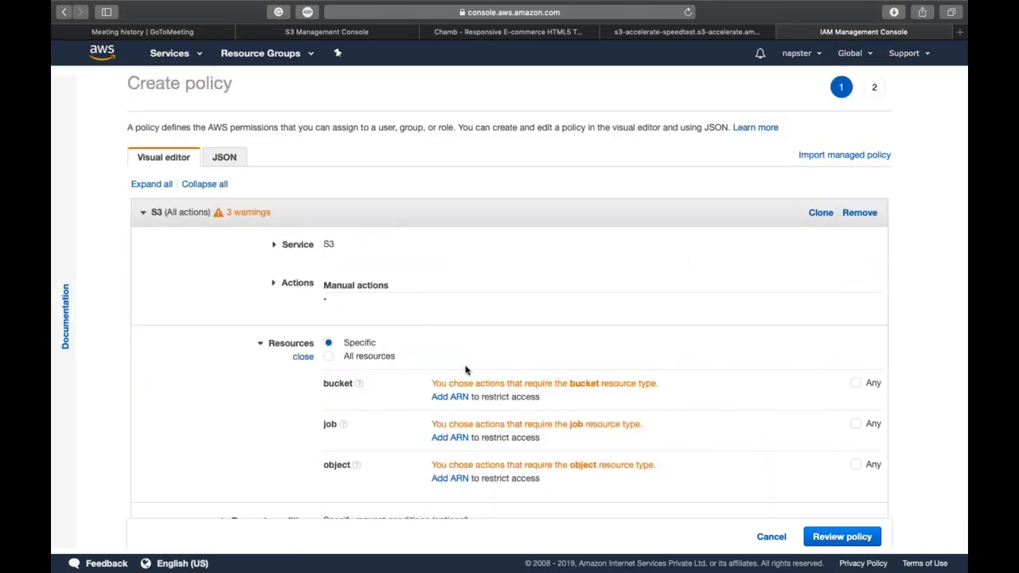
{"action": "left_click", "coordinate": [451, 398]}
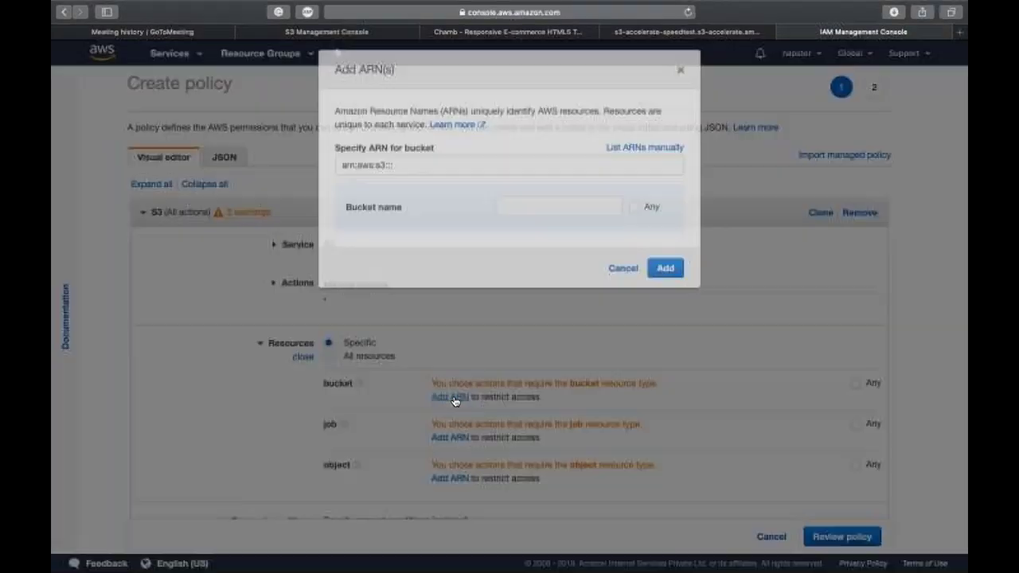
- Copy the iselglobal-training-day3 bucket's ARN from its Permissions > Bucket Policy page in S3
{"action": "left_click", "coordinate": [366, 35]}
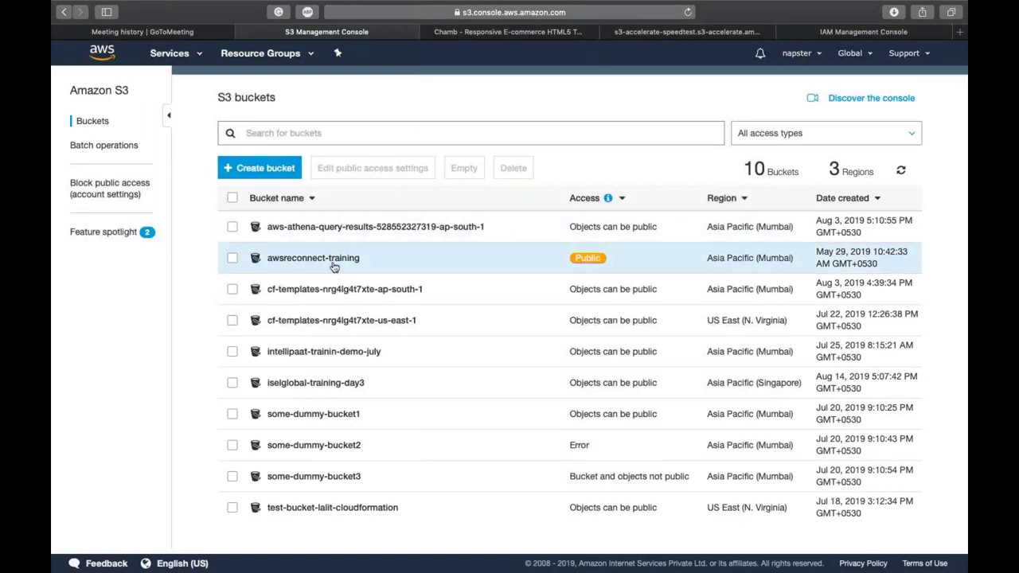
{"action": "left_click", "coordinate": [318, 384]}
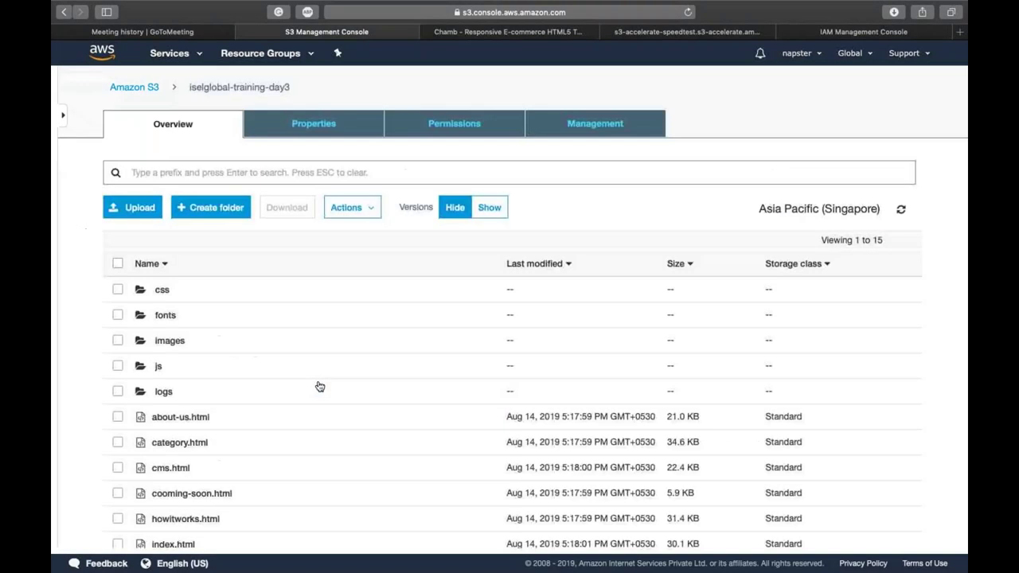
{"action": "left_click", "coordinate": [449, 124]}
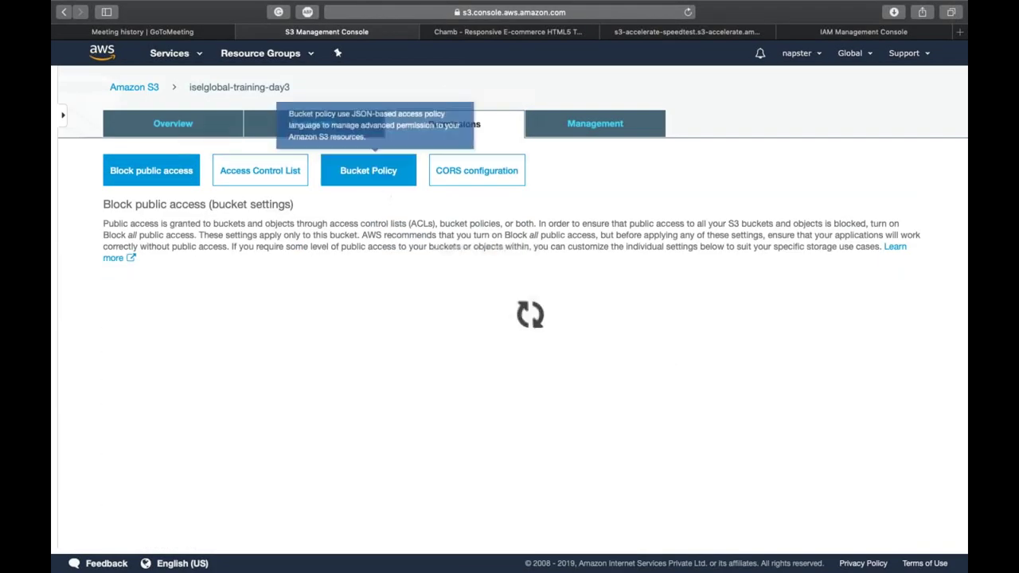
{"action": "left_click", "coordinate": [368, 171]}
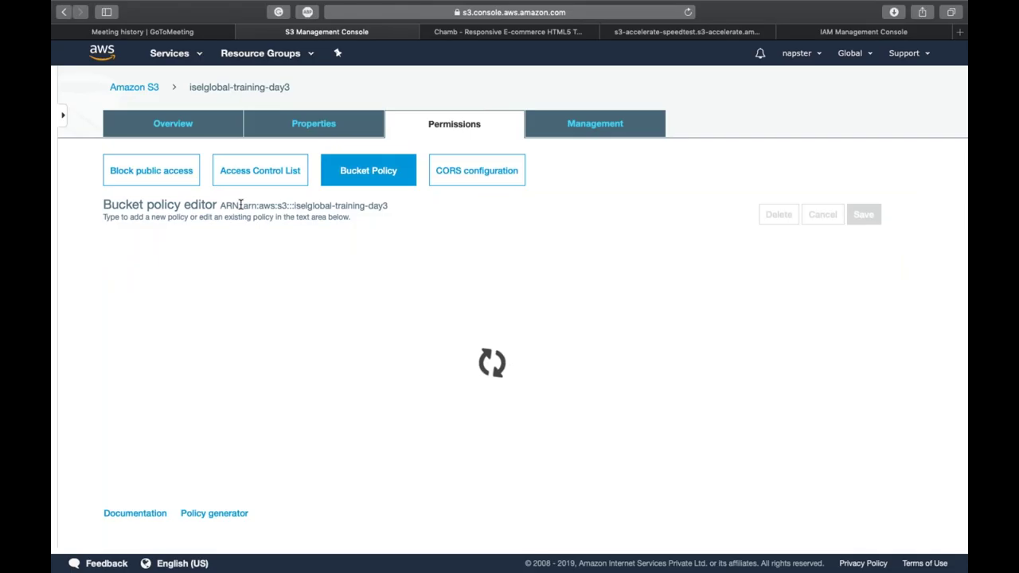
{"action": "left_click_drag", "start_coordinate": [244, 206], "coordinate": [405, 200]}
{"action": "key", "text": "super+c"}
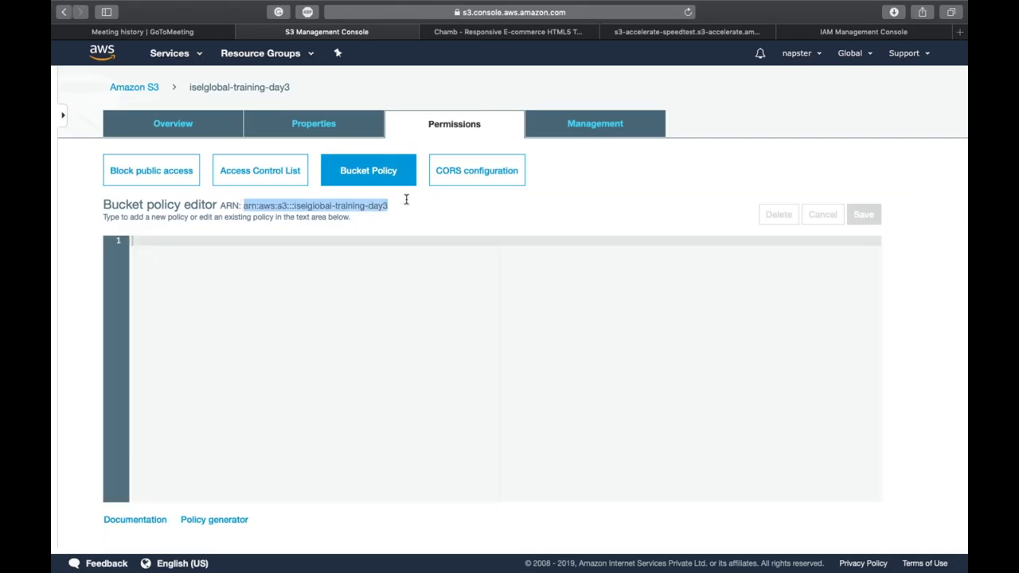
- Add arn:aws:s3:::iselglobal-training-day3 as the policy's bucket resource
{"action": "left_click", "coordinate": [885, 32]}
{"action": "left_click", "coordinate": [499, 208]}
{"action": "key", "text": "super+a"}
{"action": "key", "text": "super+v"}
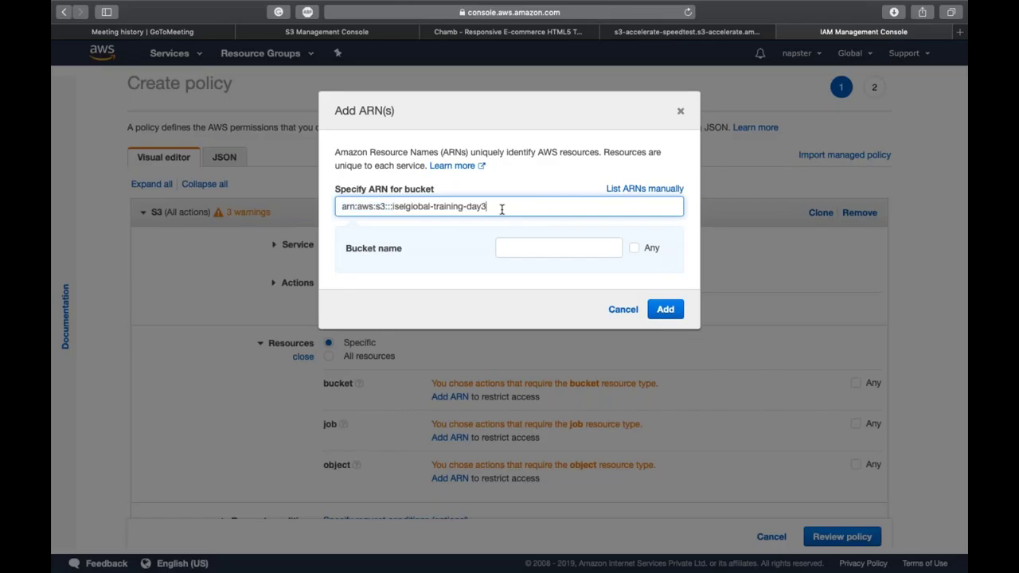
{"action": "left_click", "coordinate": [665, 309]}
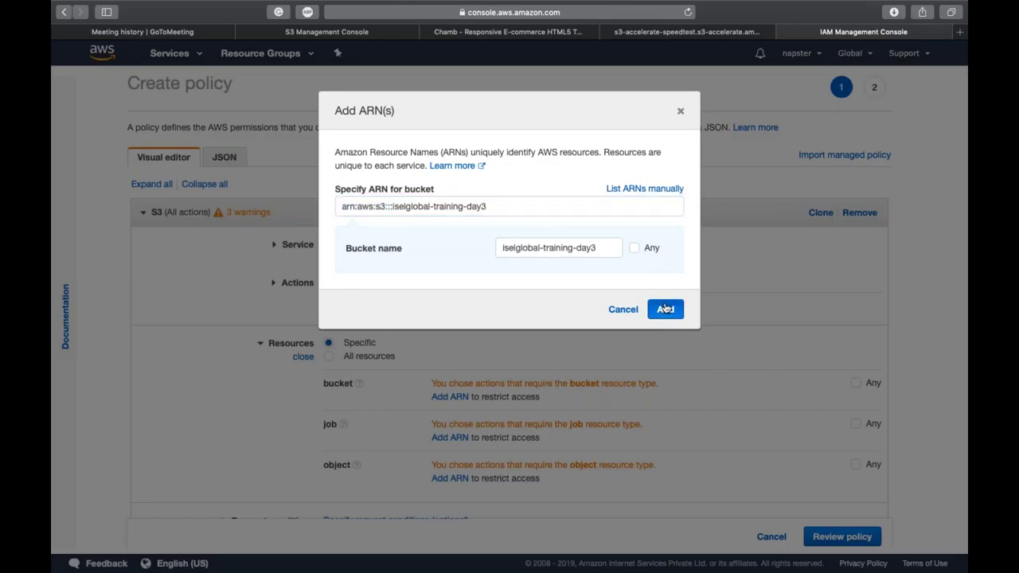
{"action": "scroll", "coordinate": [666, 309], "scroll_direction": "down", "scroll_amount": 2}
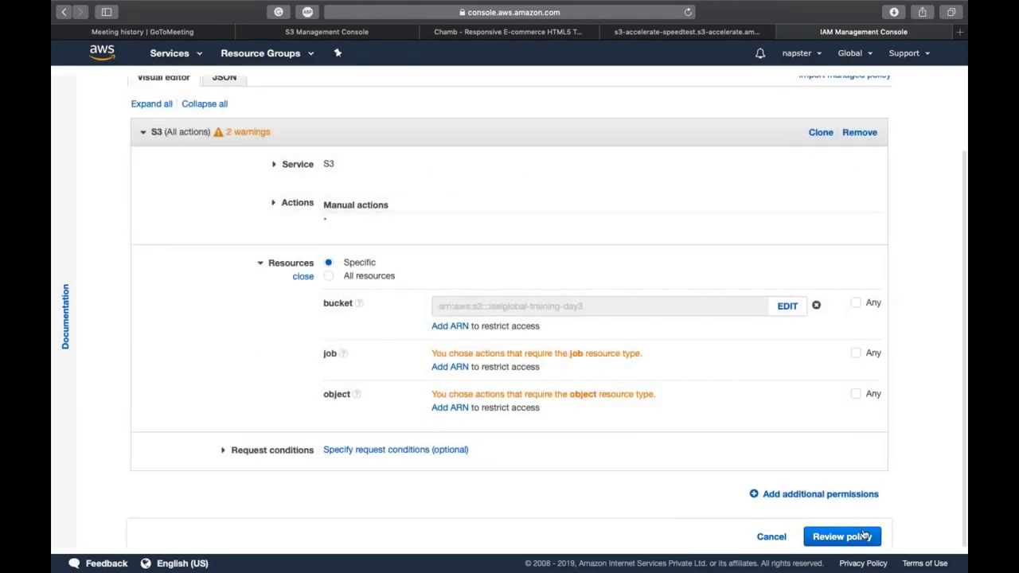
- Review the policy, name it S3AccesstoOneBucket, and create it
{"action": "left_click", "coordinate": [843, 537]}
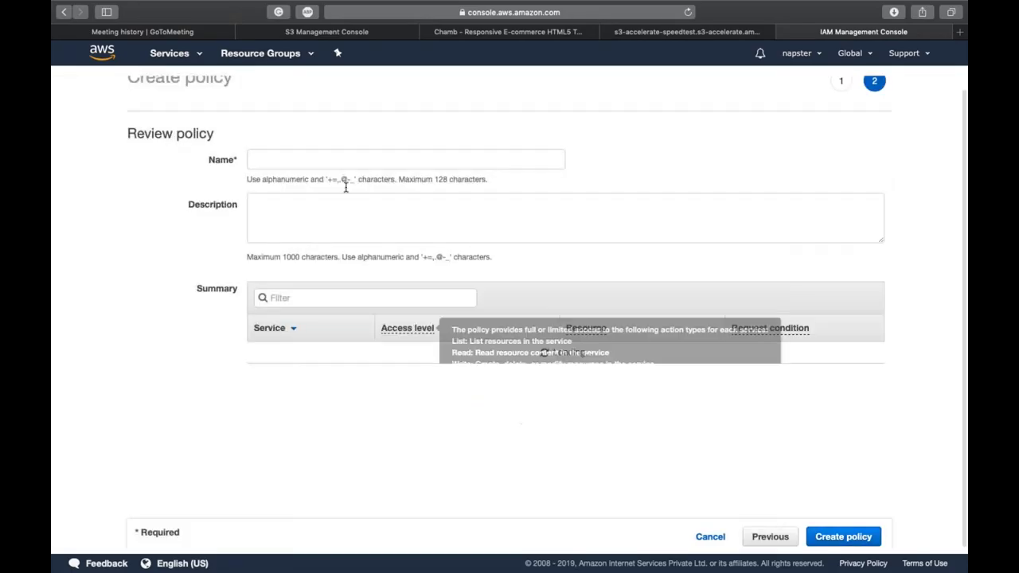
{"action": "left_click", "coordinate": [345, 161]}
{"action": "type", "text": "S3"}
{"action": "key", "text": "BackSpace"}
{"action": "type", "text": "Acce"}
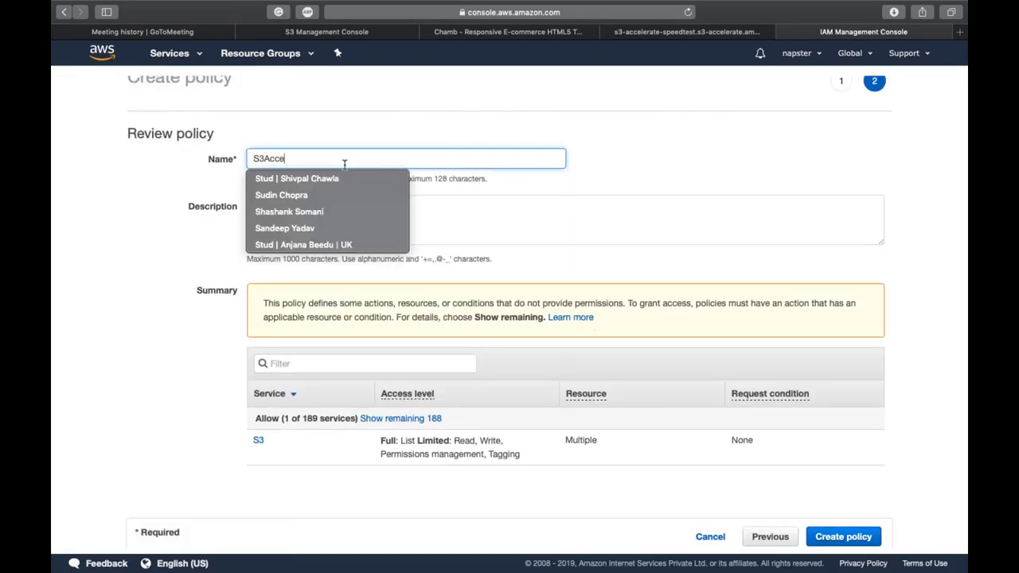
{"action": "type", "text": "sstoOneBucket"}
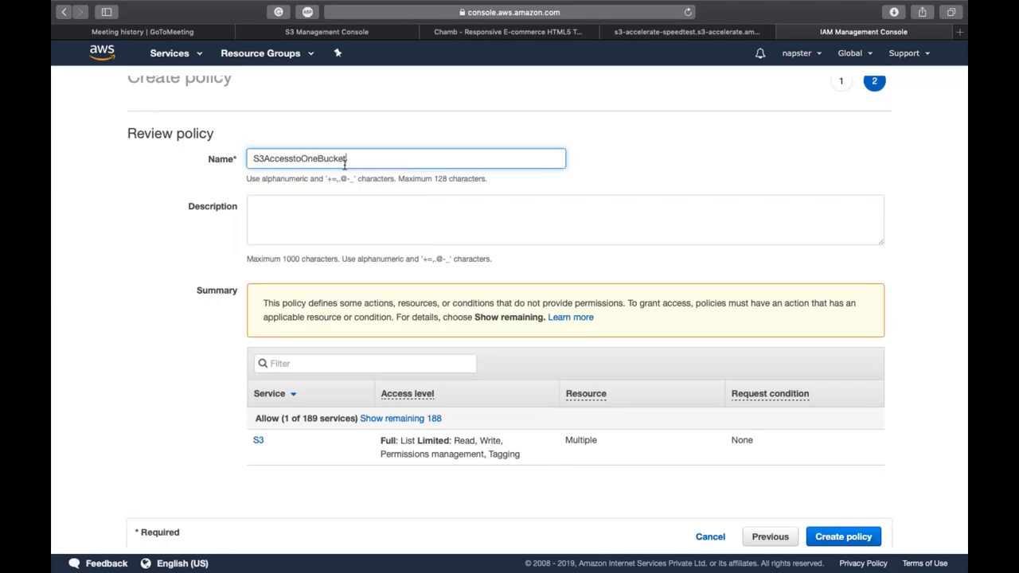
{"action": "left_click", "coordinate": [847, 538]}
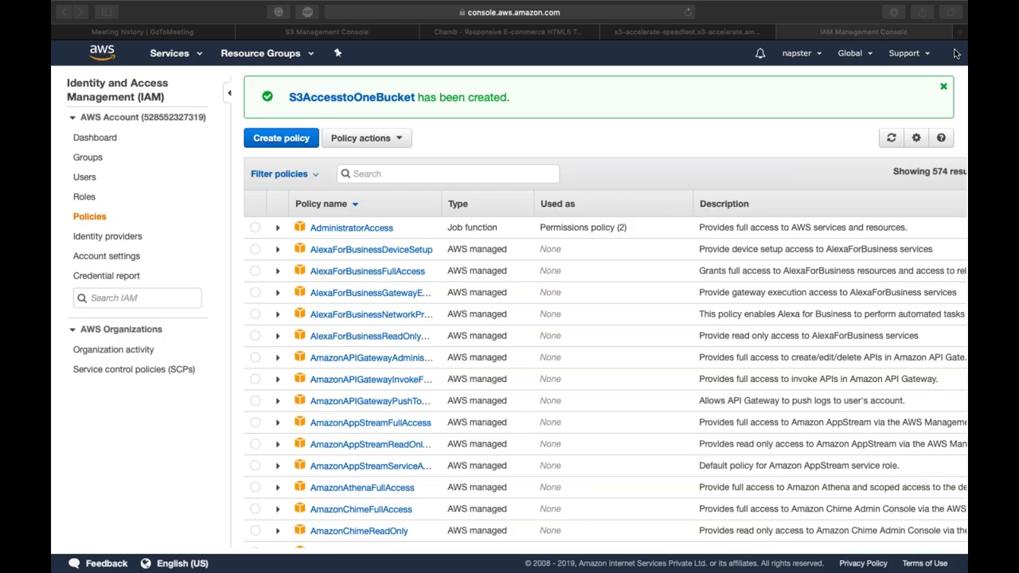
- Open the new S3AccesstoOneBucket policy's Summary page from the success banner
{"action": "left_click", "coordinate": [649, 139]}
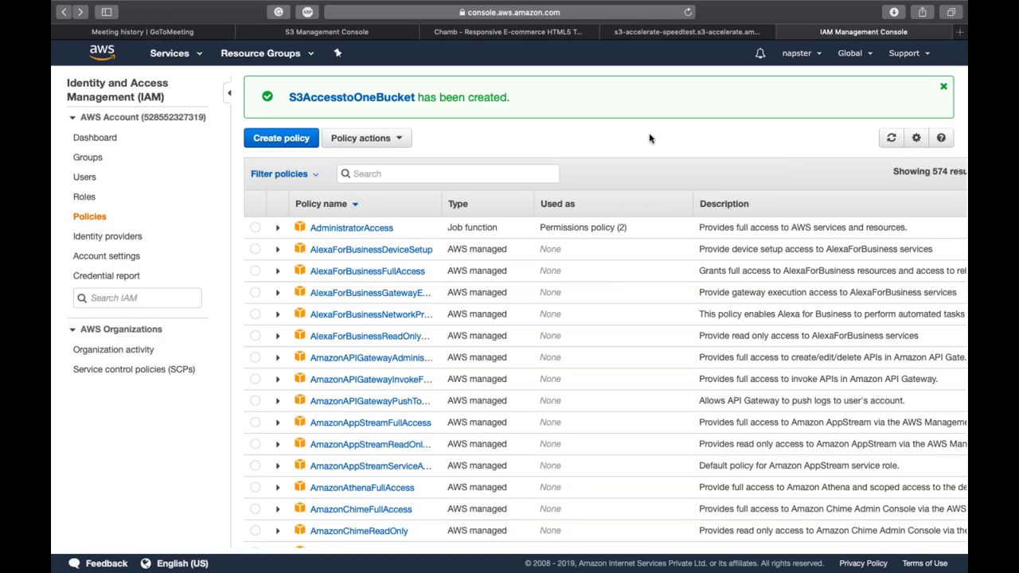
{"action": "left_click", "coordinate": [418, 96]}
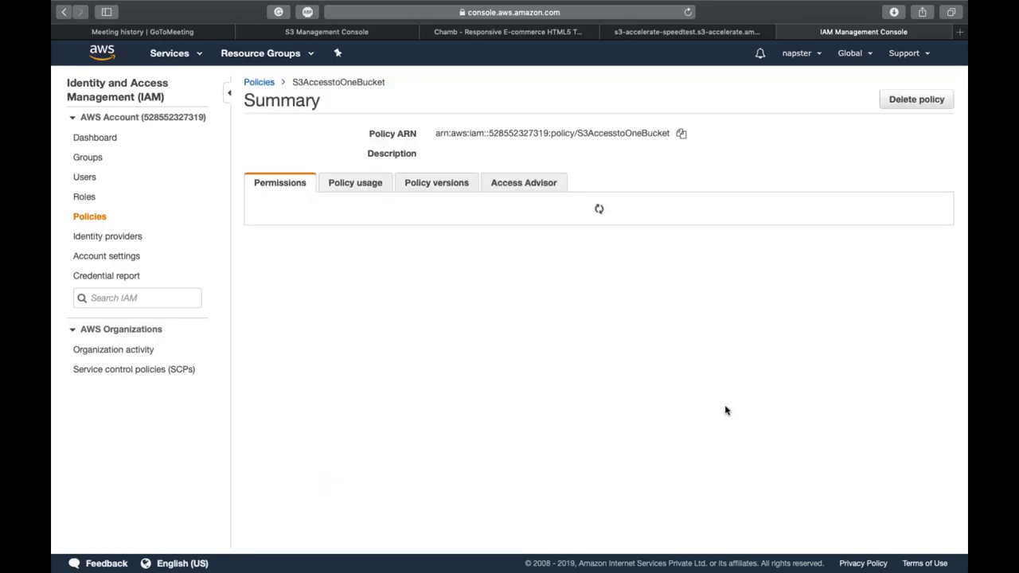
- Review S3AccesstoOneBucket's permissions, including s3:* on iselglobal-training-day3, and start editing the policy
{"action": "scroll", "coordinate": [712, 420], "scroll_direction": "down", "scroll_amount": 2}
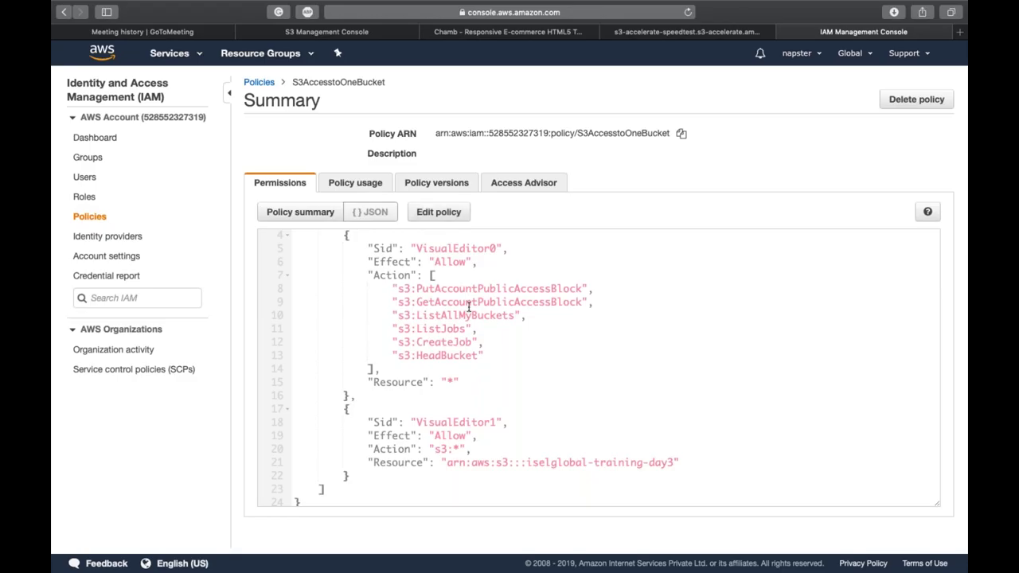
{"action": "scroll", "coordinate": [470, 306], "scroll_direction": "up", "scroll_amount": 2}
{"action": "scroll", "coordinate": [470, 306], "scroll_direction": "down", "scroll_amount": 2}
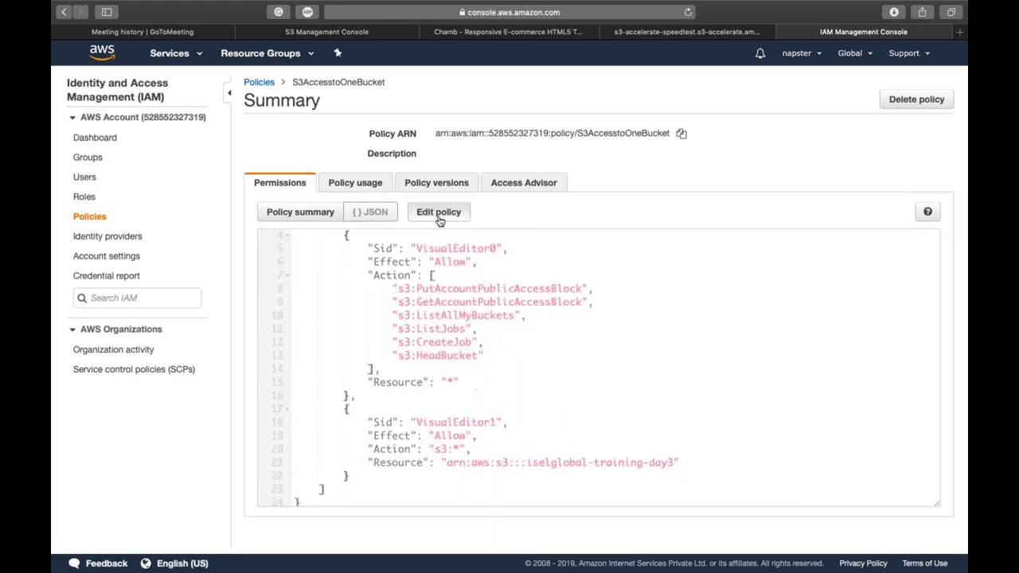
{"action": "left_click", "coordinate": [439, 212]}
- In the JSON editor, change line 21's Resource to arn:aws:s3:::iselglobal-training-day3/2019/may/*
{"action": "left_click", "coordinate": [242, 164]}
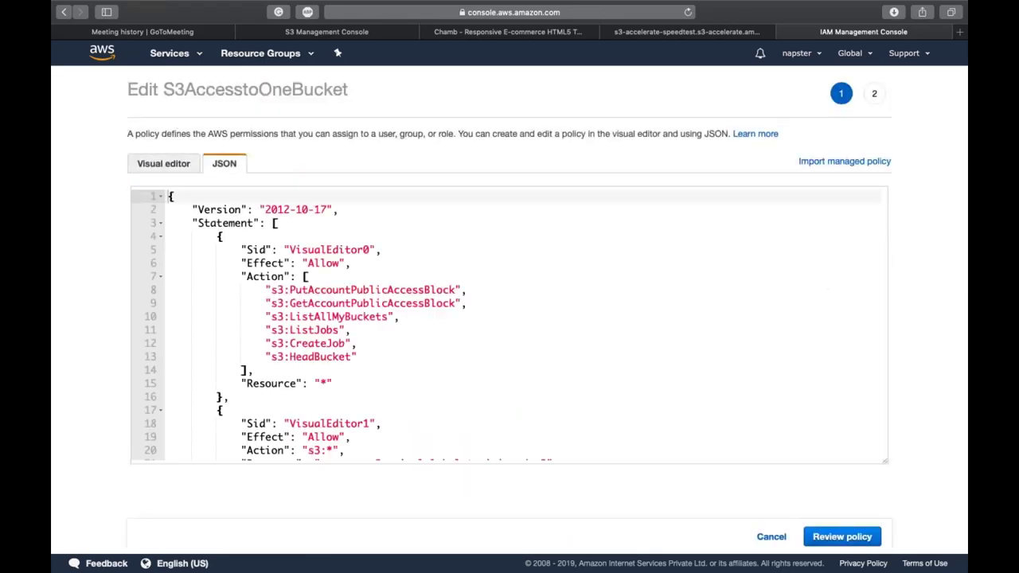
{"action": "scroll", "coordinate": [461, 350], "scroll_direction": "down", "scroll_amount": 3}
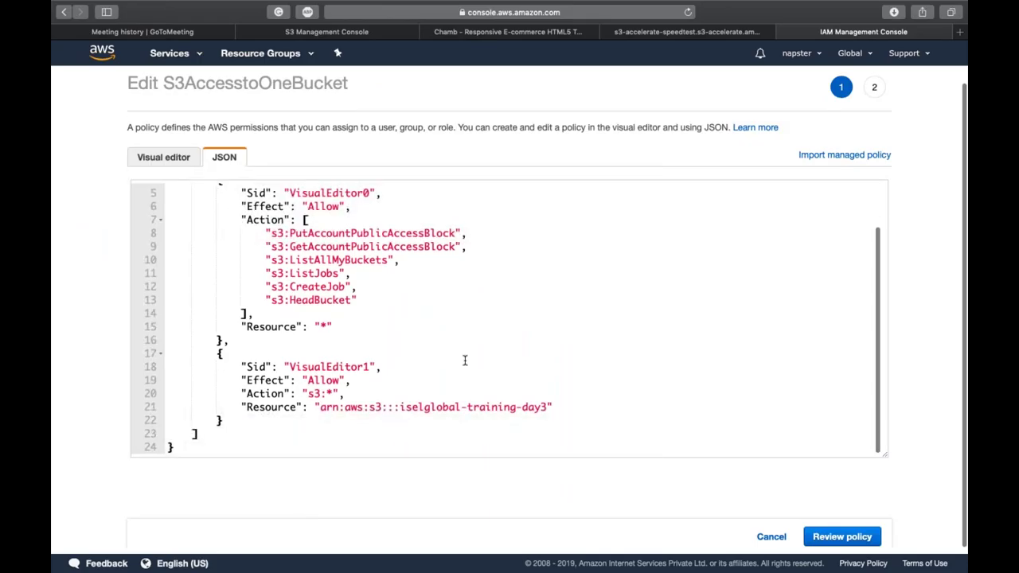
{"action": "left_click", "coordinate": [547, 406]}
{"action": "type", "text": "/"}
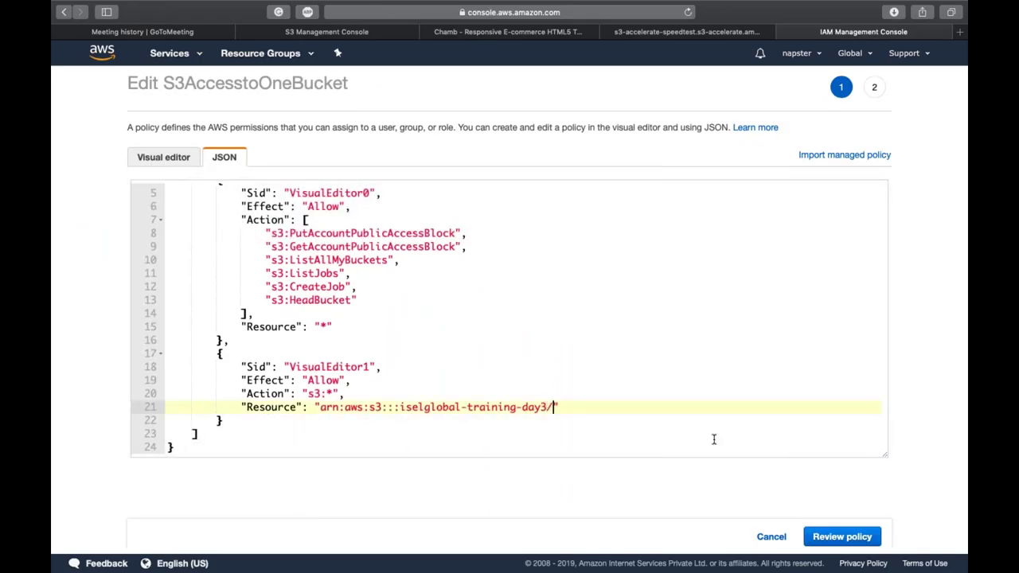
{"action": "type", "text": "2019/mo"}
{"action": "key", "text": "BackSpace"}
{"action": "type", "text": "ay/*"}
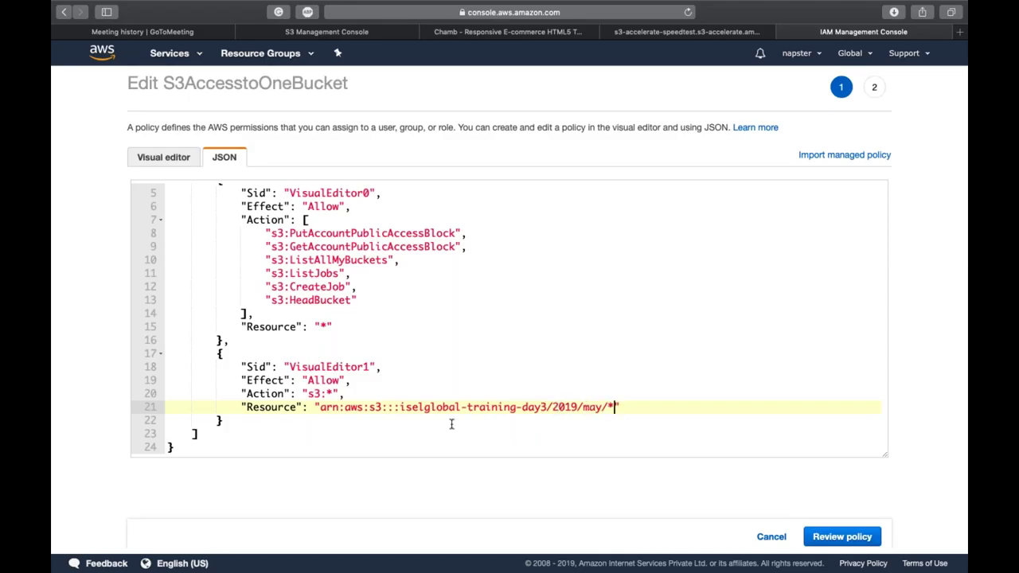
- Wrap the Resource value in square brackets and start a second entry on a new line
{"action": "left_click", "coordinate": [320, 409], "text": "shift"}
{"action": "key", "text": "super+c"}
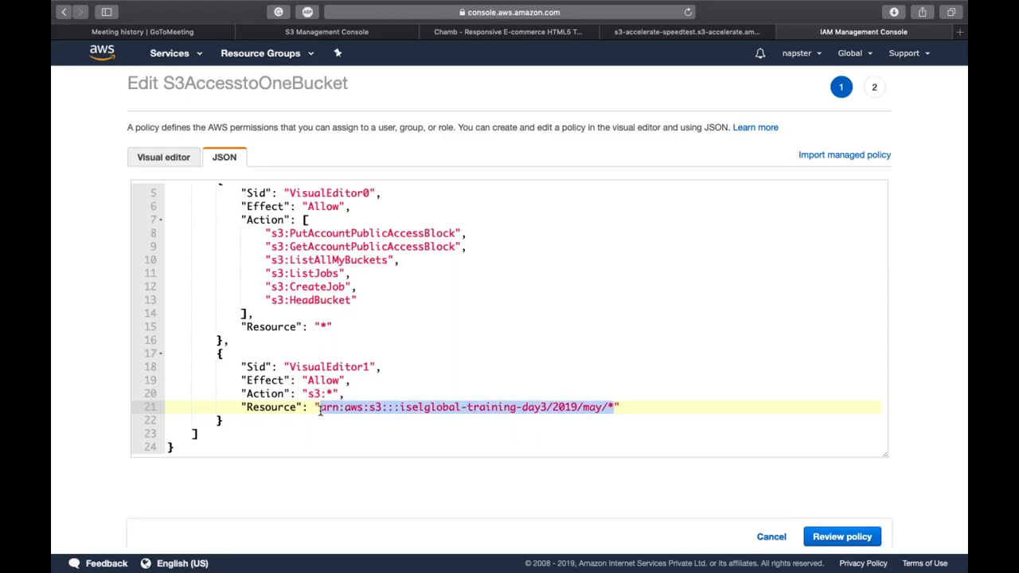
{"action": "key", "text": "Left"}
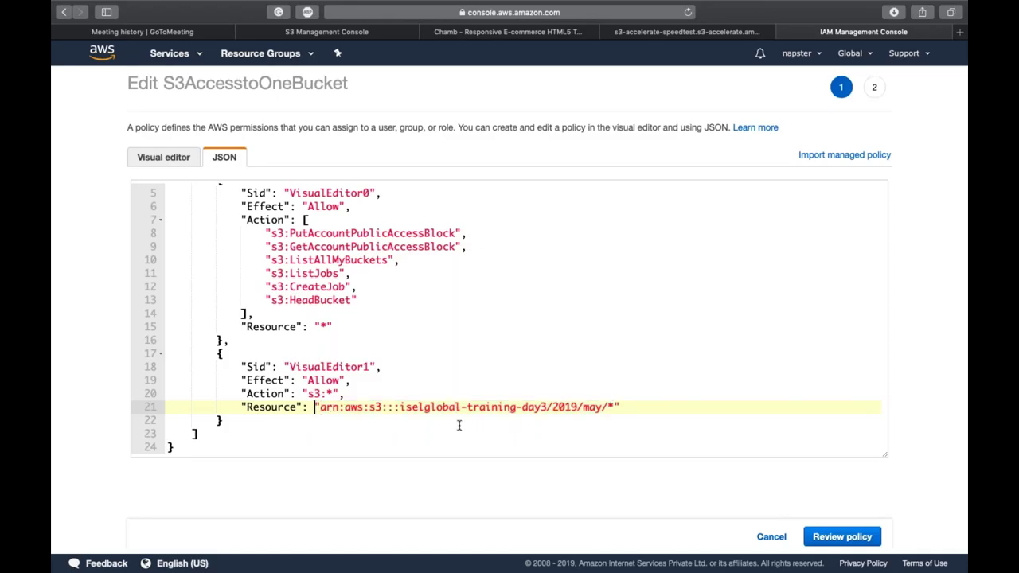
{"action": "type", "text": "["}
{"action": "left_click", "coordinate": [633, 408]}
{"action": "type", "text": "]"}
{"action": "key", "text": "Return"}
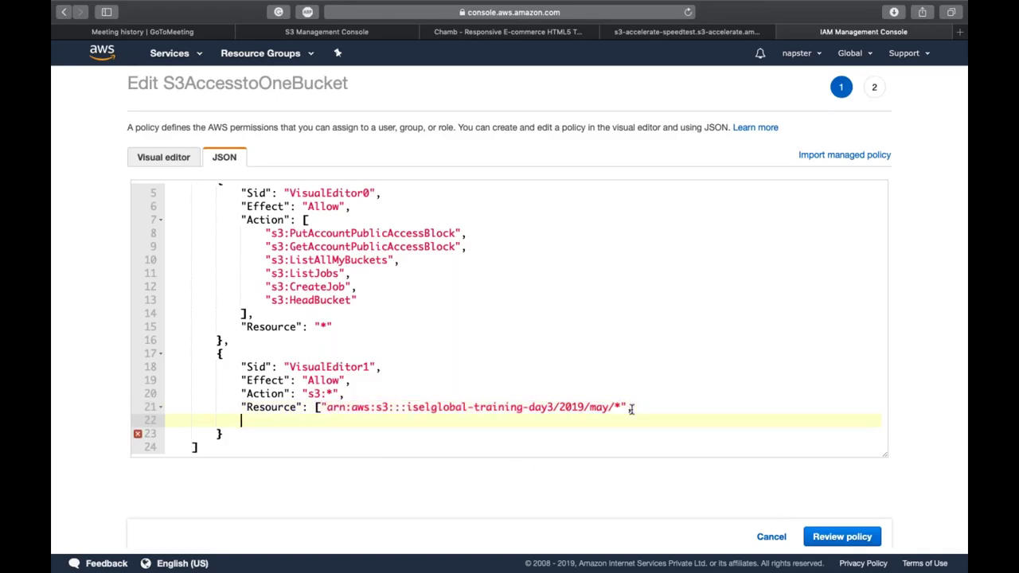
{"action": "type", "text": "\""}
- Add the iselglobal-training-day3/2019/june/* ARN as the second Resource entry, comma-separated from may
{"action": "key", "text": "super+v"}
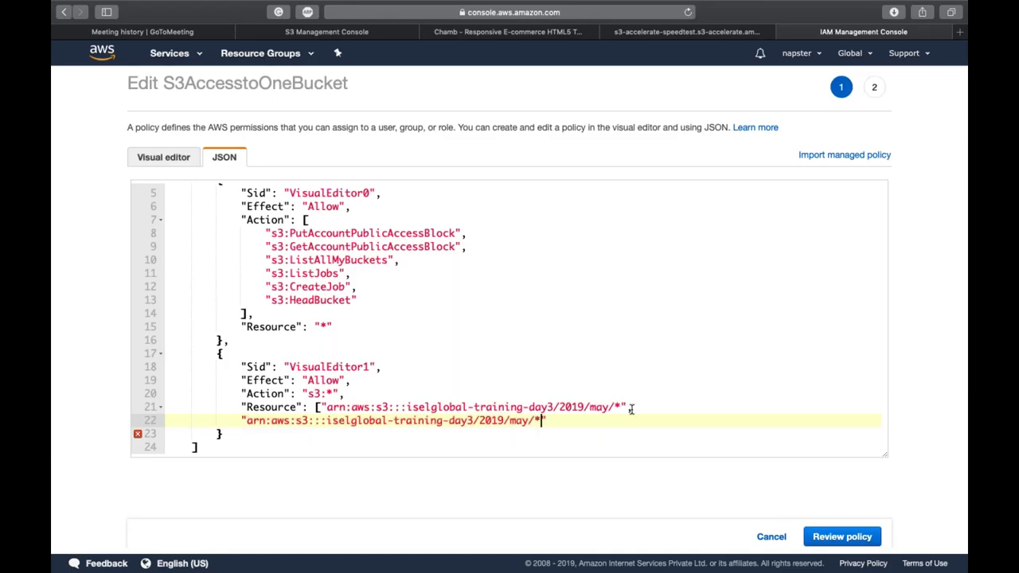
{"action": "key", "text": "Left"}
{"action": "key", "text": "Left"}
{"action": "key", "text": "BackSpace"}
{"action": "key", "text": "BackSpace"}
{"action": "key", "text": "BackSpace"}
{"action": "type", "text": "june"}
{"action": "key", "text": "Right"}
{"action": "key", "text": "Right"}
{"action": "key", "text": "Right"}
{"action": "type", "text": "]"}
{"action": "left_click", "coordinate": [631, 409]}
{"action": "type", "text": ","}
{"action": "key", "text": "Down"}
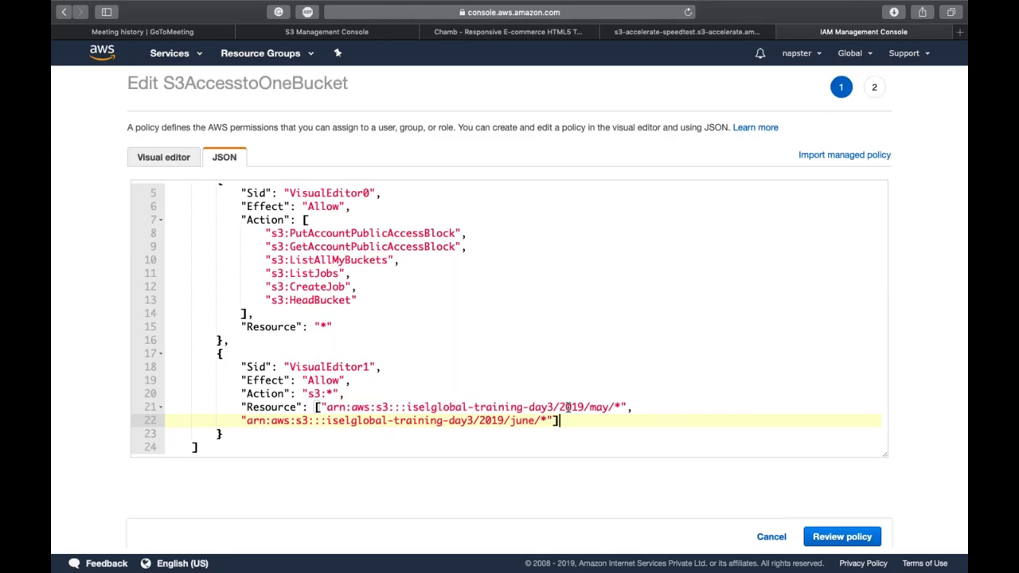
{"action": "key", "text": "XF86AudioRaiseVolume"}
{"action": "left_click", "coordinate": [596, 407]}
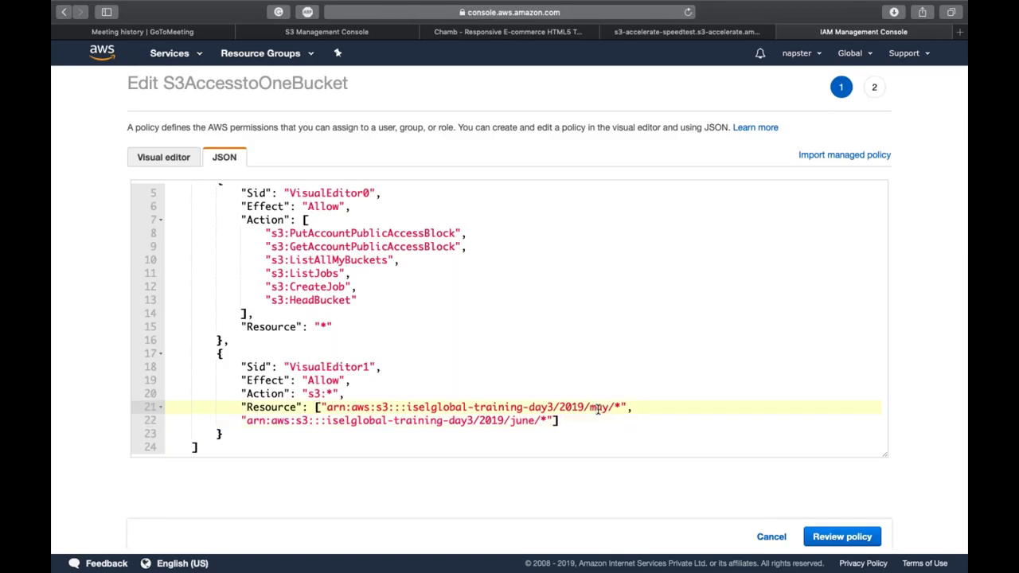
{"action": "double_click", "coordinate": [598, 408]}
{"action": "left_click_drag", "start_coordinate": [559, 407], "coordinate": [616, 403]}
{"action": "left_click", "coordinate": [617, 404]}
{"action": "left_click_drag", "start_coordinate": [511, 421], "coordinate": [553, 423]}
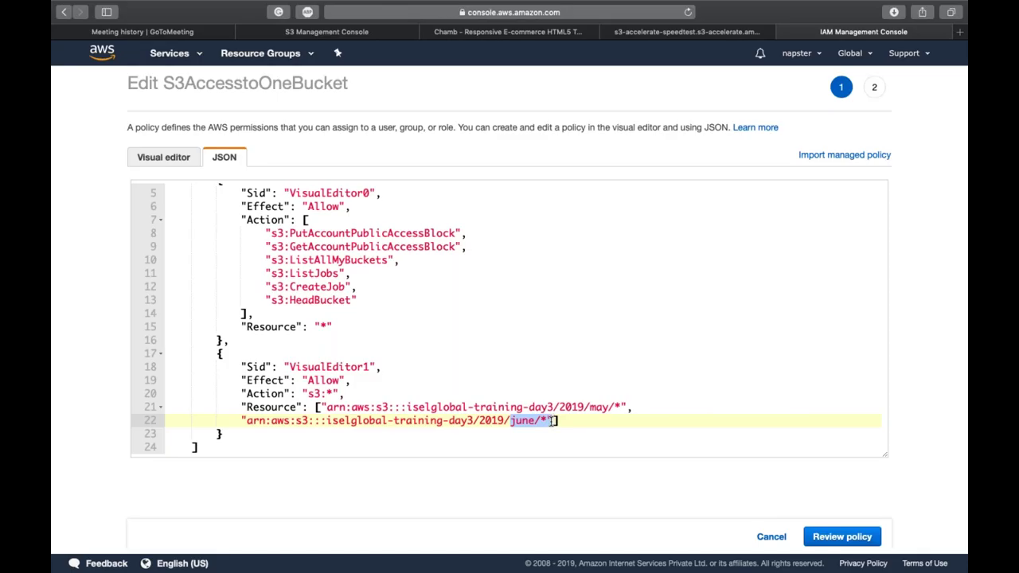
{"action": "key", "text": "Left"}
{"action": "left_click_drag", "start_coordinate": [247, 420], "coordinate": [548, 424]}
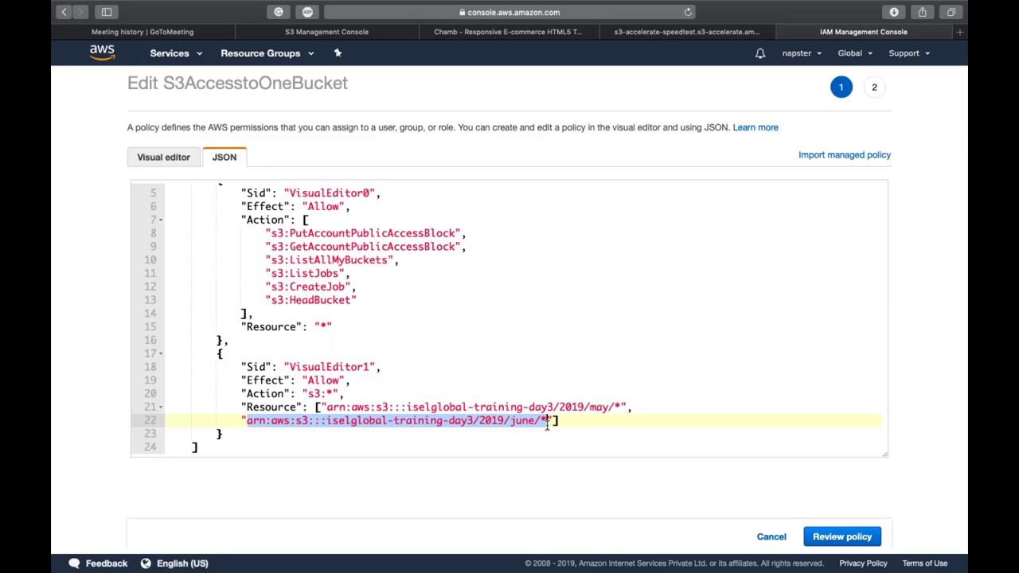
{"action": "left_click", "coordinate": [548, 423]}
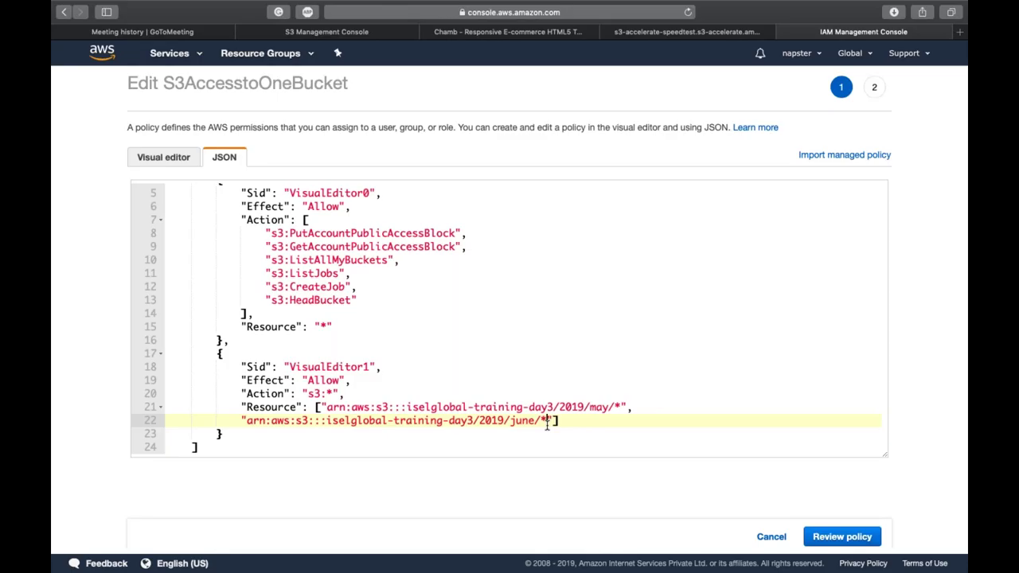
- Discard the edits and review the S3AccesstoOneBucket policy JSON down to its end
{"action": "left_click", "coordinate": [766, 537]}
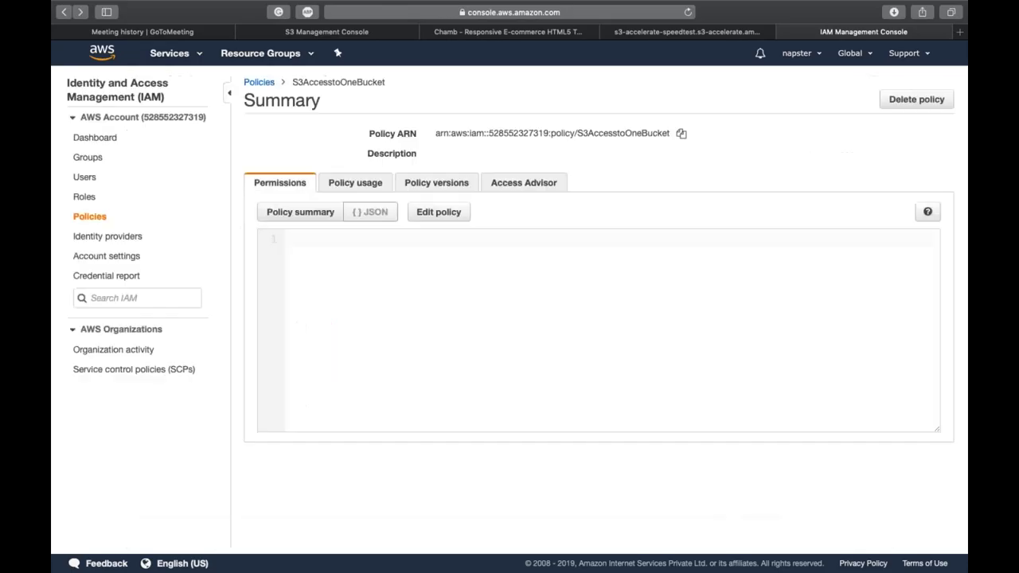
{"action": "scroll", "coordinate": [742, 426], "scroll_direction": "down", "scroll_amount": 3}
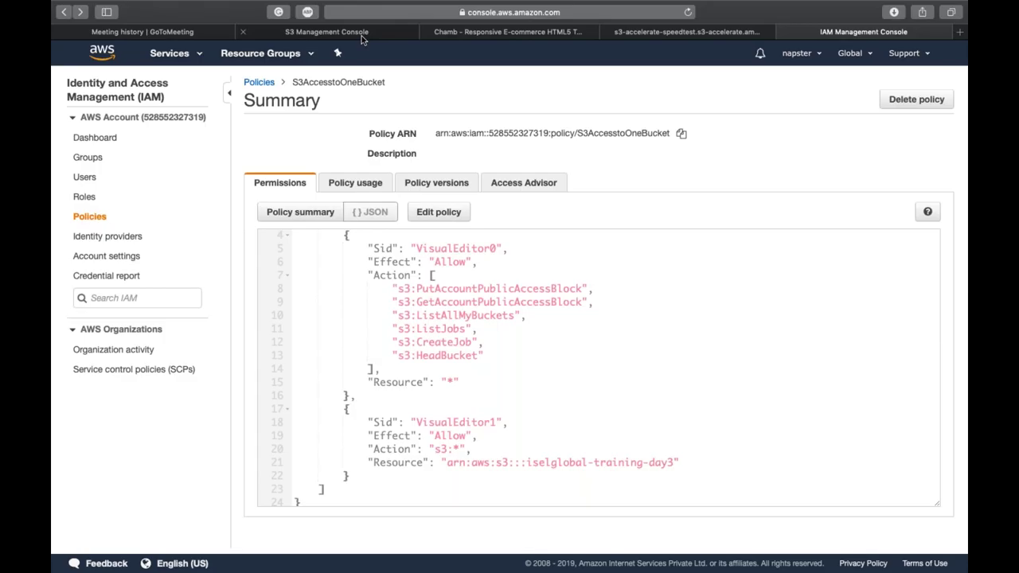
- Switch to the S3 console and go back to the full Amazon S3 buckets list
{"action": "left_click", "coordinate": [362, 34]}
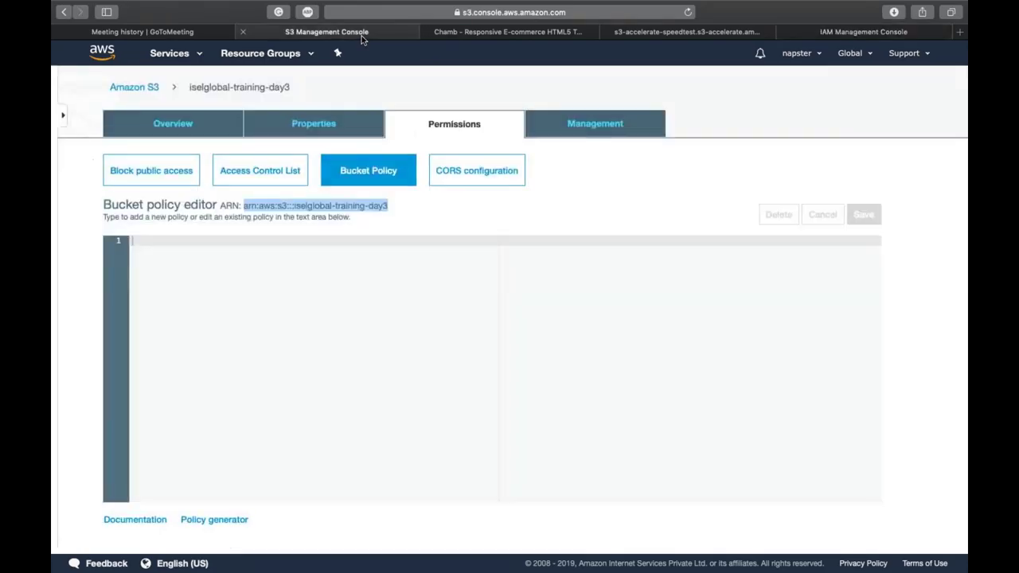
{"action": "left_click", "coordinate": [137, 88]}
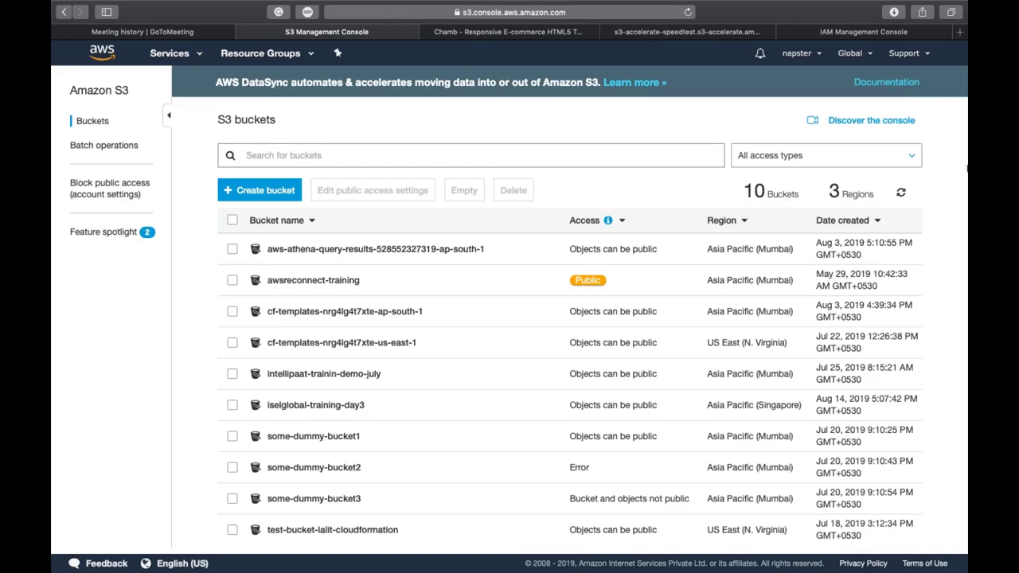
{"action": "key", "text": "ctrl+Up"}
{"action": "left_click", "coordinate": [547, 36]}
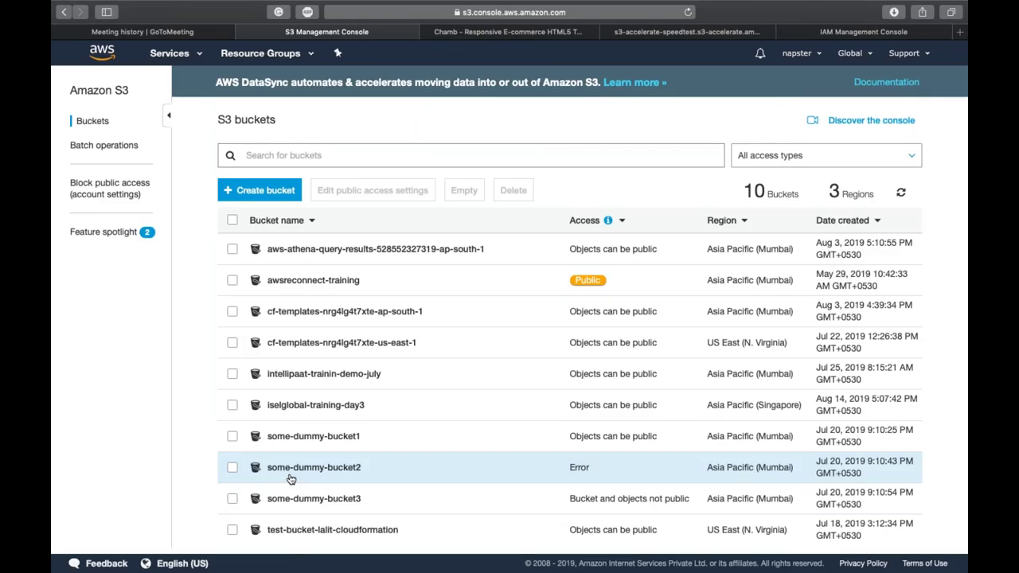
{"action": "left_click", "coordinate": [303, 148]}
{"action": "type", "text": "isel"}
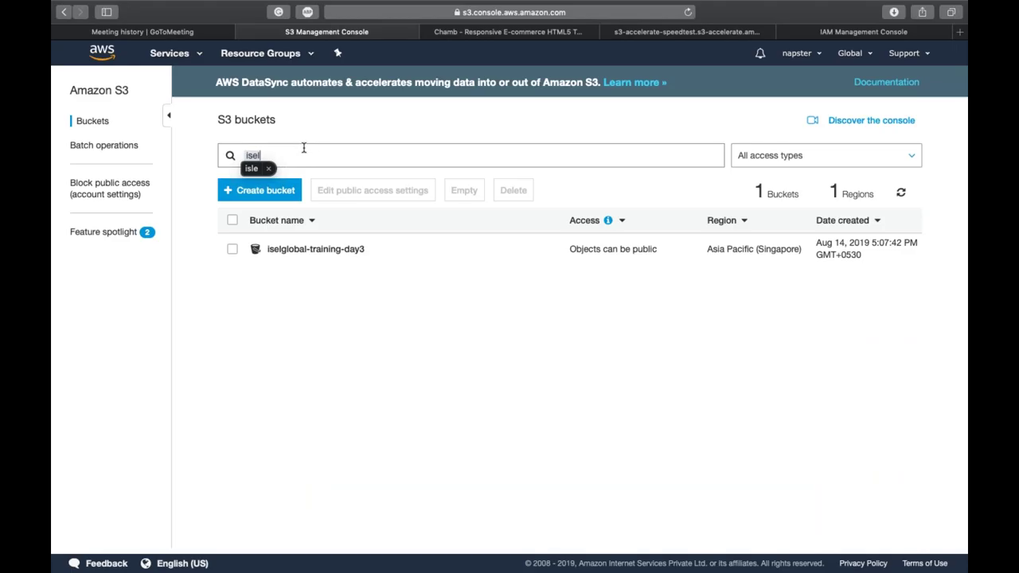
{"action": "left_click", "coordinate": [303, 148]}
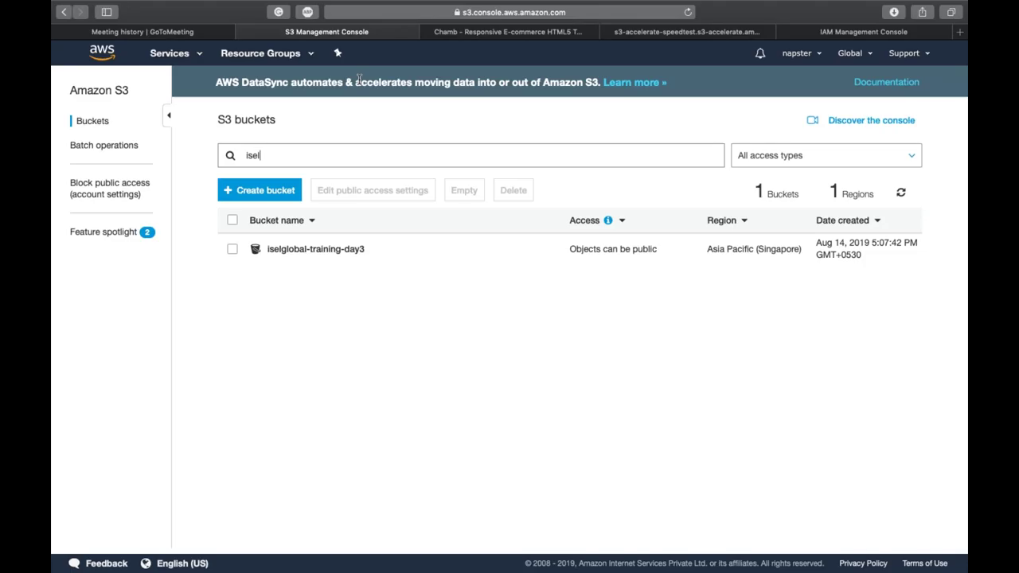
{"action": "key", "text": "BackSpace"}
{"action": "key", "text": "BackSpace"}
{"action": "key", "text": "BackSpace"}
{"action": "key", "text": "BackSpace"}
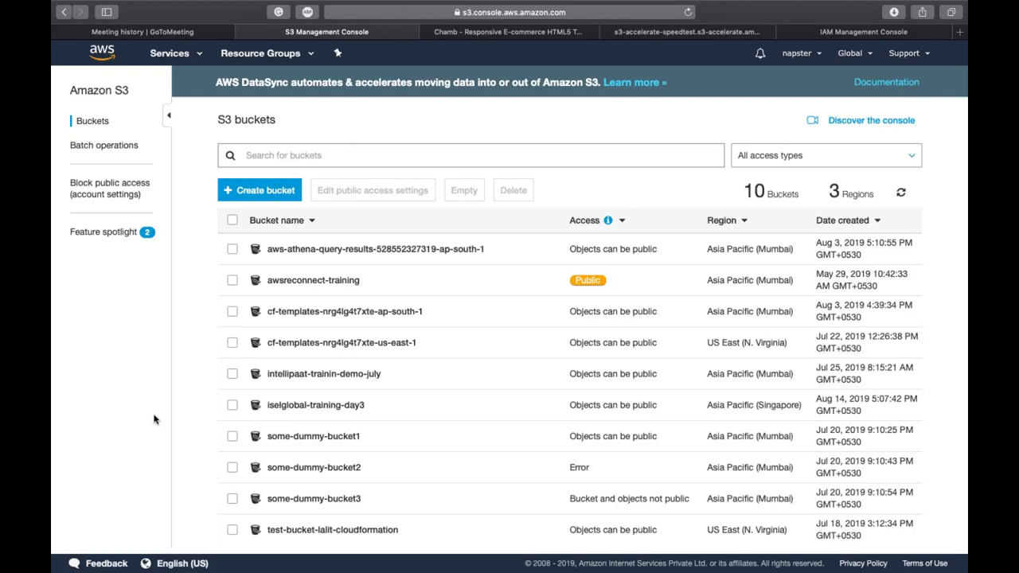
- Bring up the buckets list to locate the iselglobal-training-day3 bucket in Asia Pacific (Singapore)
{"action": "mouse_move", "coordinate": [272, 4]}
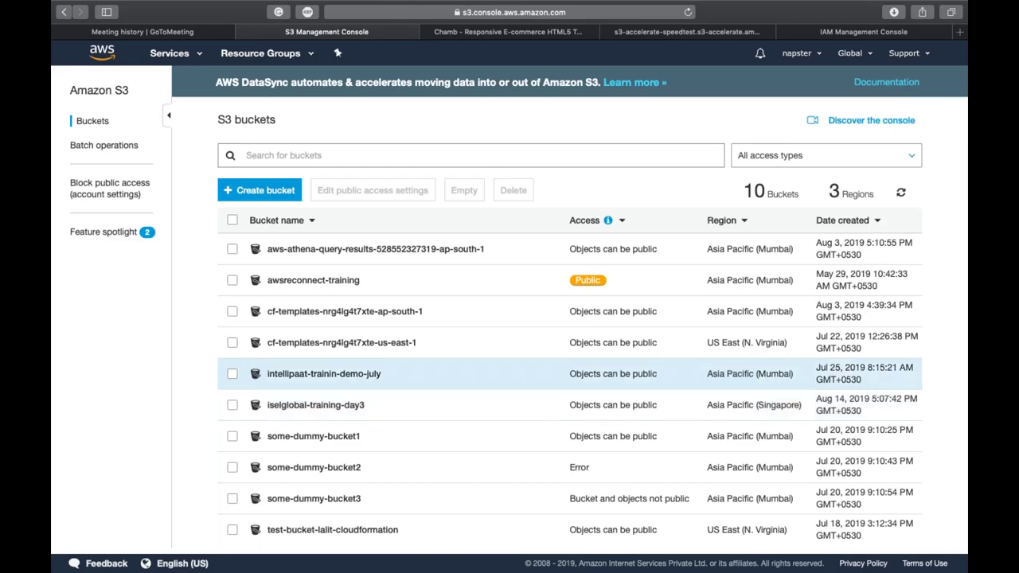
- Open iselglobal-training-day3, check its Properties, then inspect its Permissions Access Control List
{"action": "left_click", "coordinate": [321, 408]}
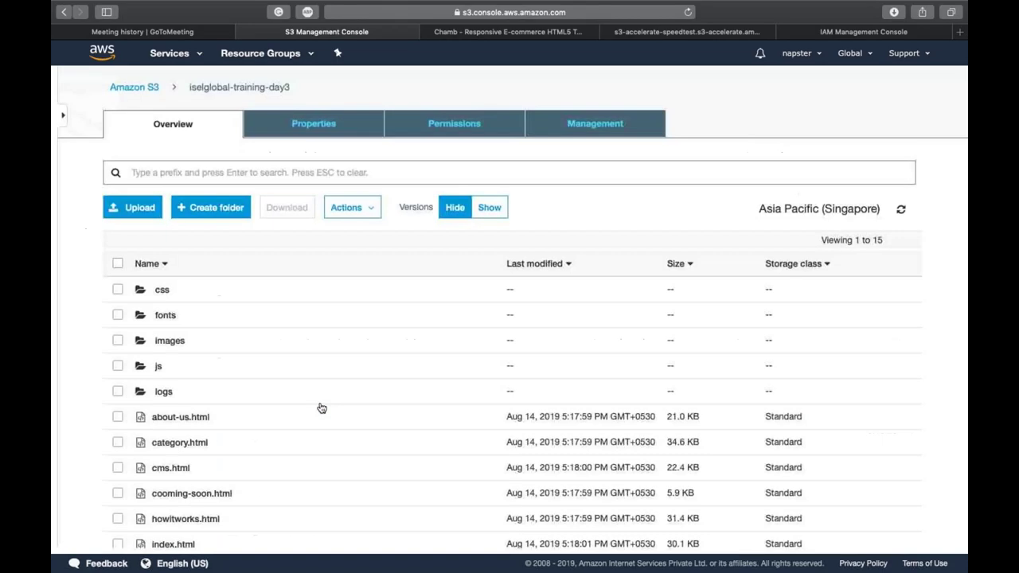
{"action": "left_click", "coordinate": [347, 132]}
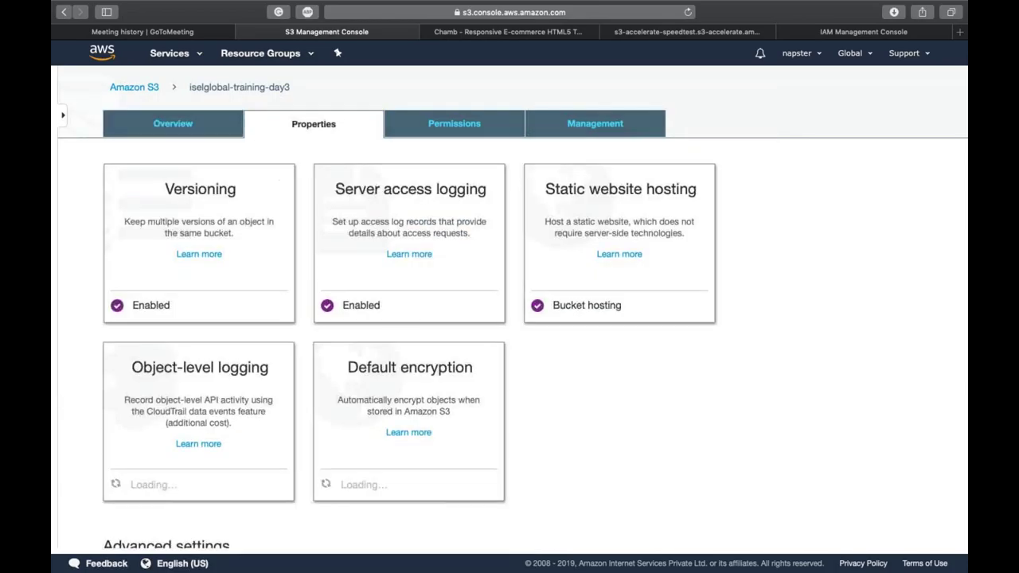
{"action": "left_click", "coordinate": [465, 126]}
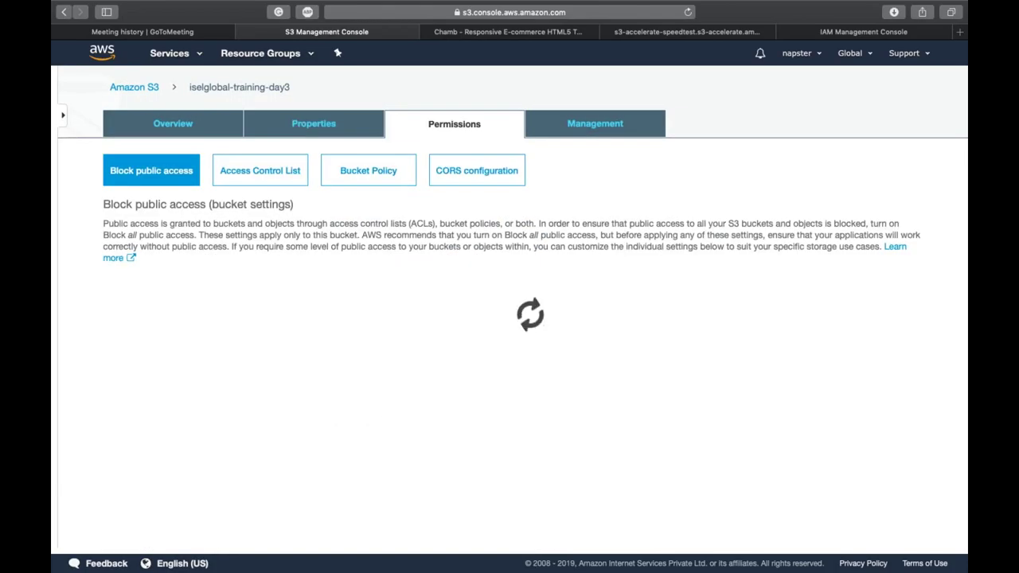
{"action": "left_click", "coordinate": [260, 170]}
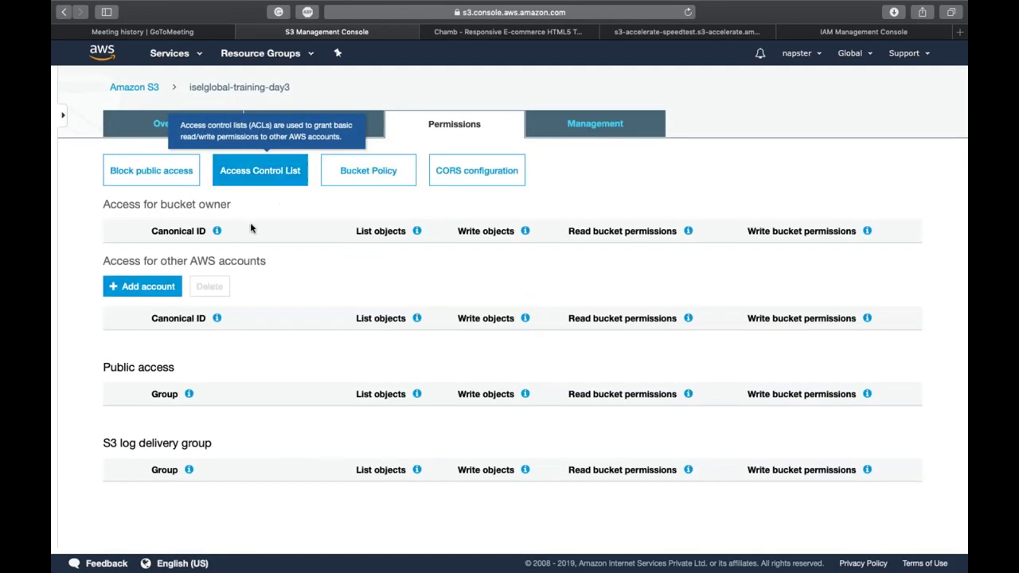
{"action": "scroll", "coordinate": [323, 342], "scroll_direction": "down", "scroll_amount": 1}
{"action": "scroll", "coordinate": [324, 343], "scroll_direction": "down", "scroll_amount": 1}
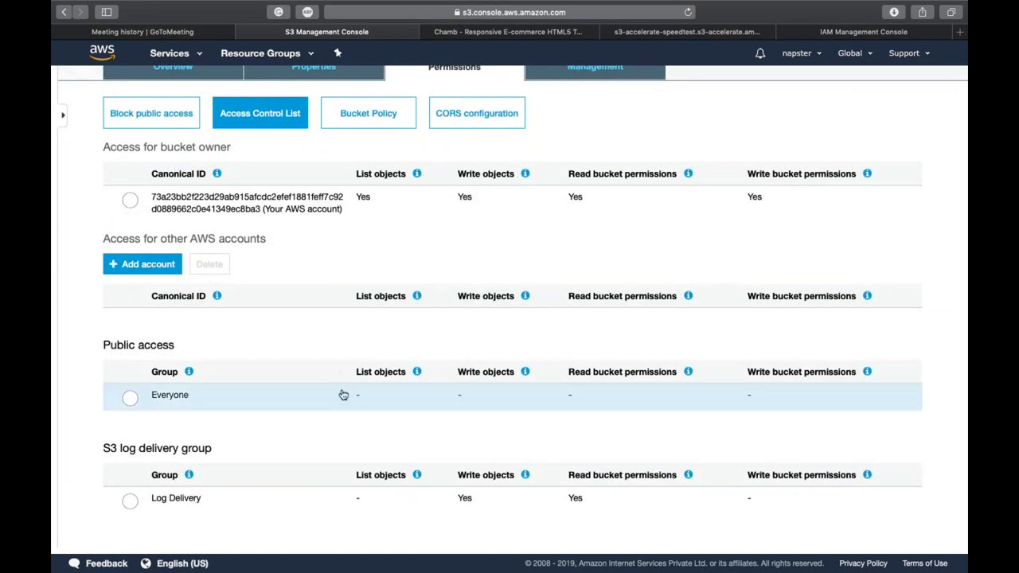
- Show iselglobal-training-day3's empty Bucket Policy editor under Permissions
{"action": "left_click", "coordinate": [355, 114]}
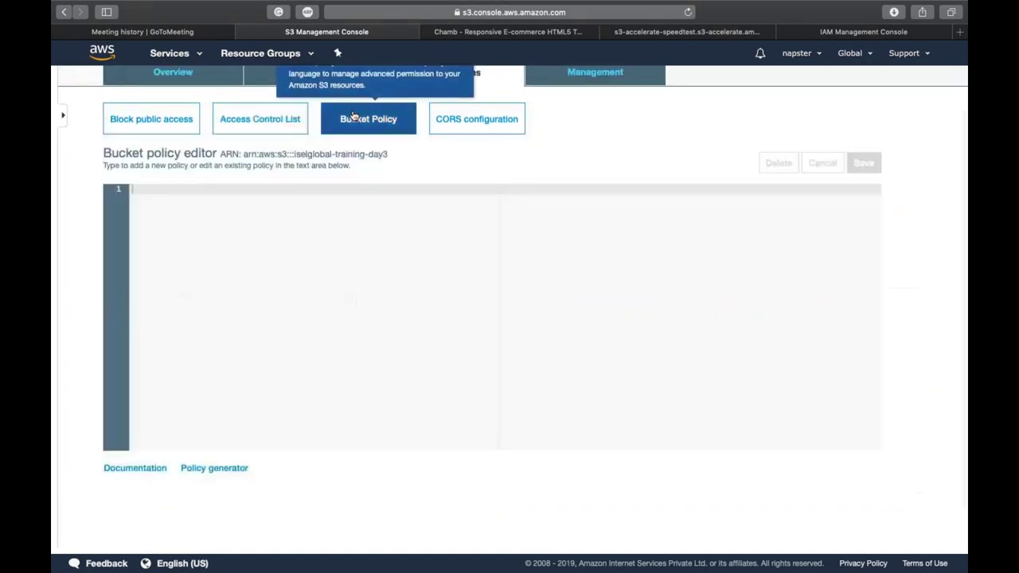
{"action": "scroll", "coordinate": [355, 245], "scroll_direction": "up", "scroll_amount": 1}
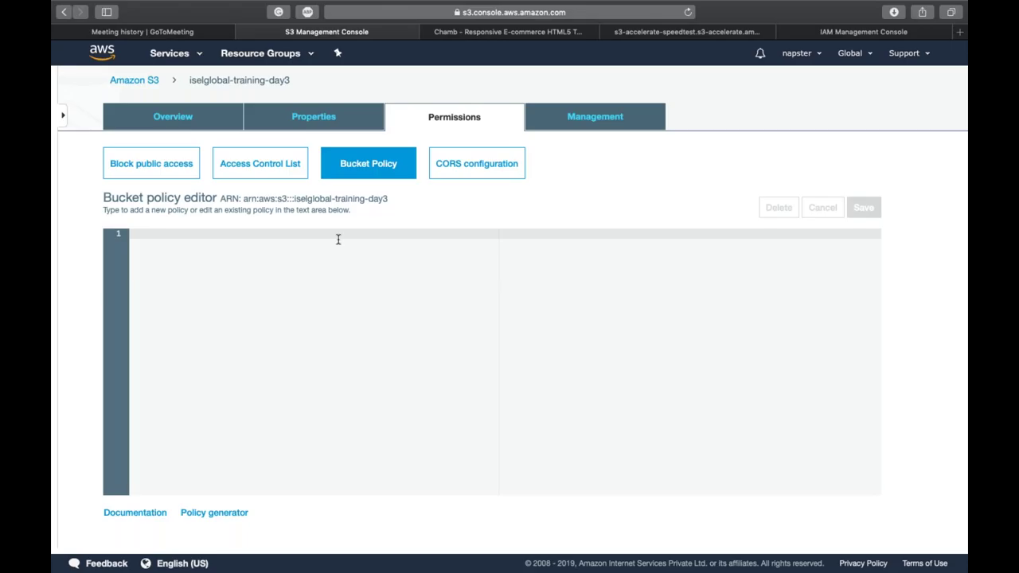
- Open images/about-icon-1.png's Object URL and view the 136×119 image in its new tab
{"action": "left_click", "coordinate": [191, 122]}
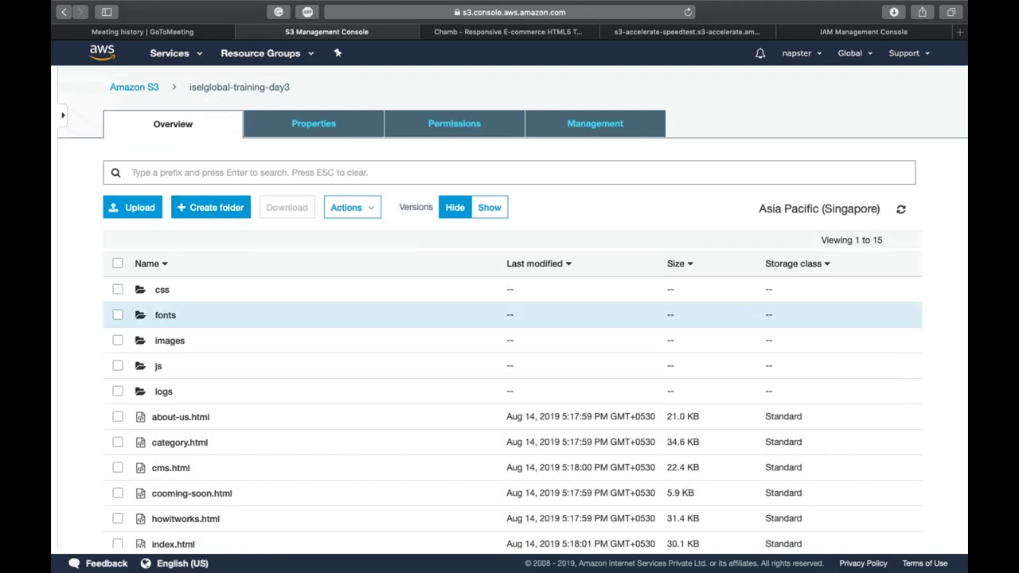
{"action": "left_click", "coordinate": [169, 342]}
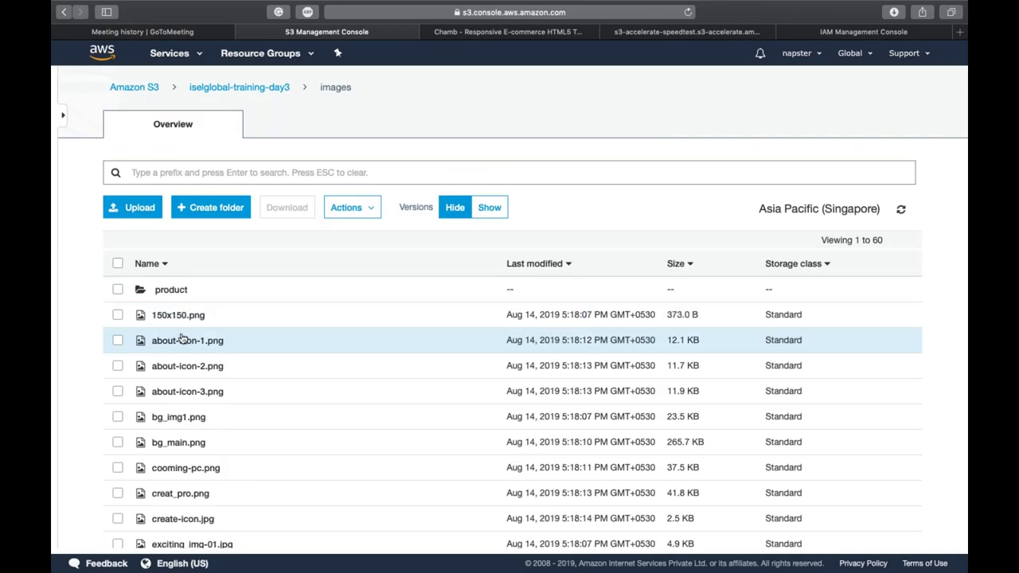
{"action": "left_click", "coordinate": [187, 342]}
{"action": "left_click", "coordinate": [251, 484], "text": "super"}
{"action": "left_click", "coordinate": [868, 33]}
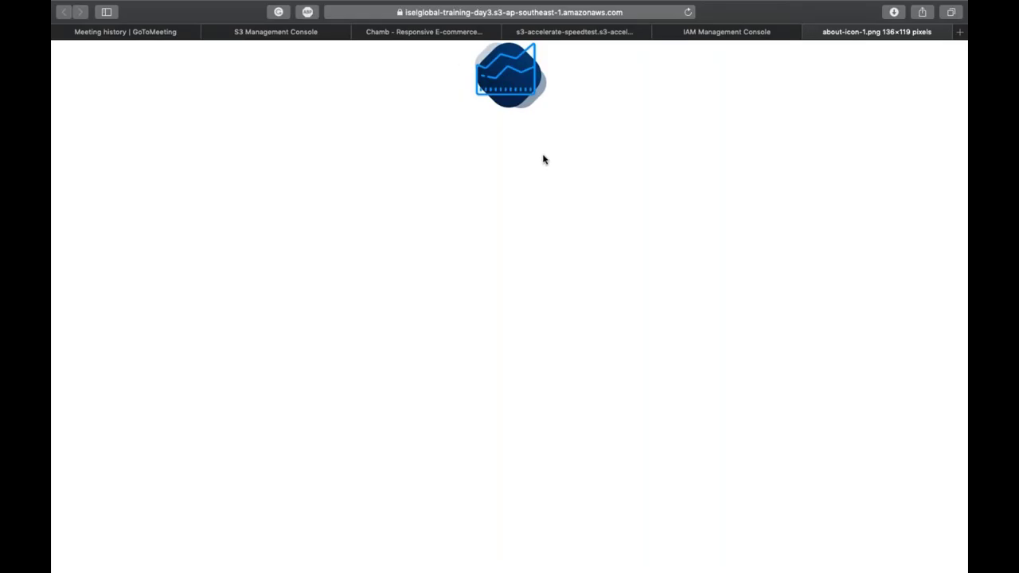
- Reload the about-icon-1.png object URL from the address bar
{"action": "left_click", "coordinate": [430, 11]}
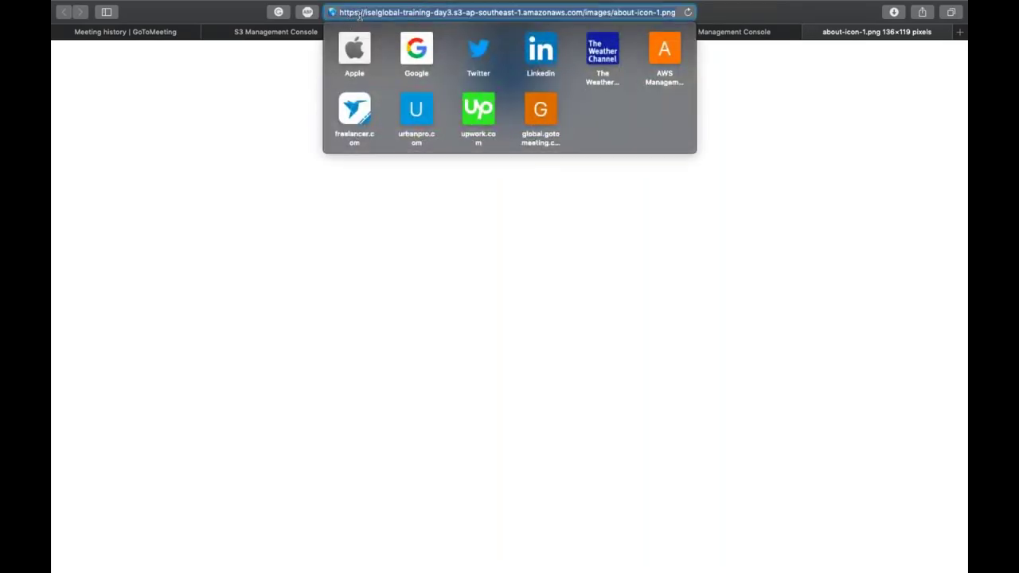
{"action": "left_click", "coordinate": [360, 16]}
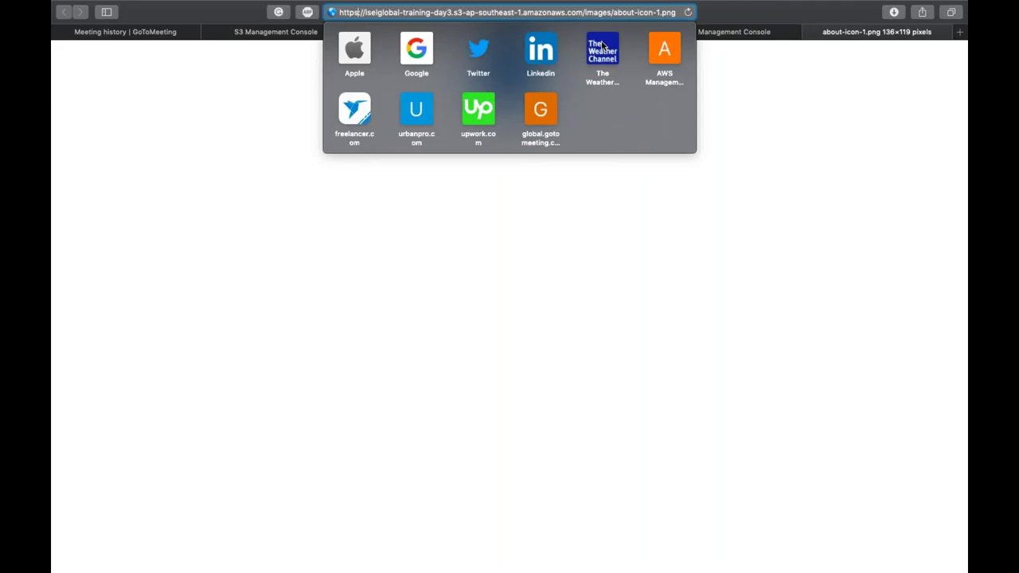
{"action": "key", "text": "Return"}
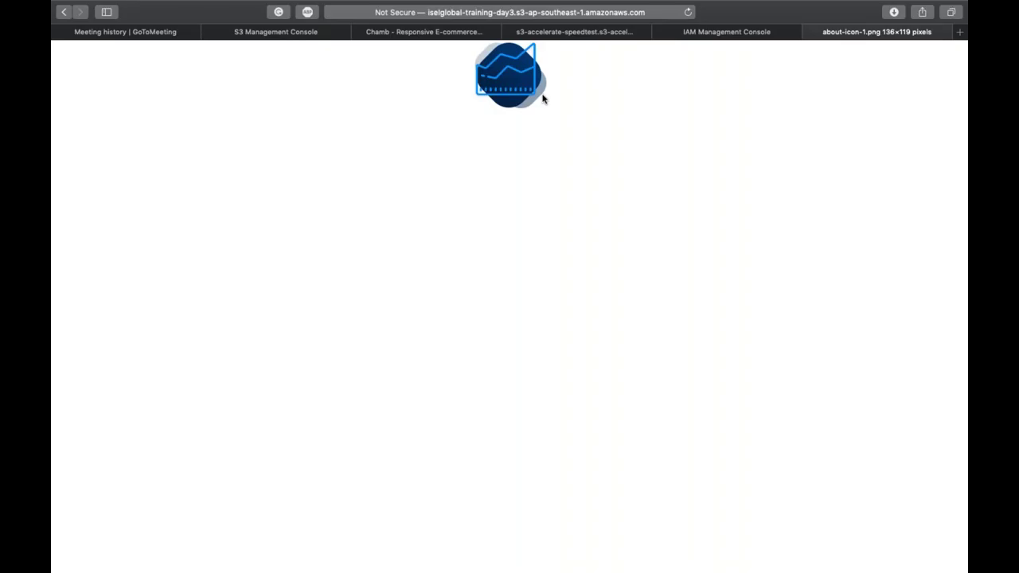
- Return to the bucket's Permissions > Bucket Policy page and launch the Policy generator
{"action": "left_click", "coordinate": [307, 34]}
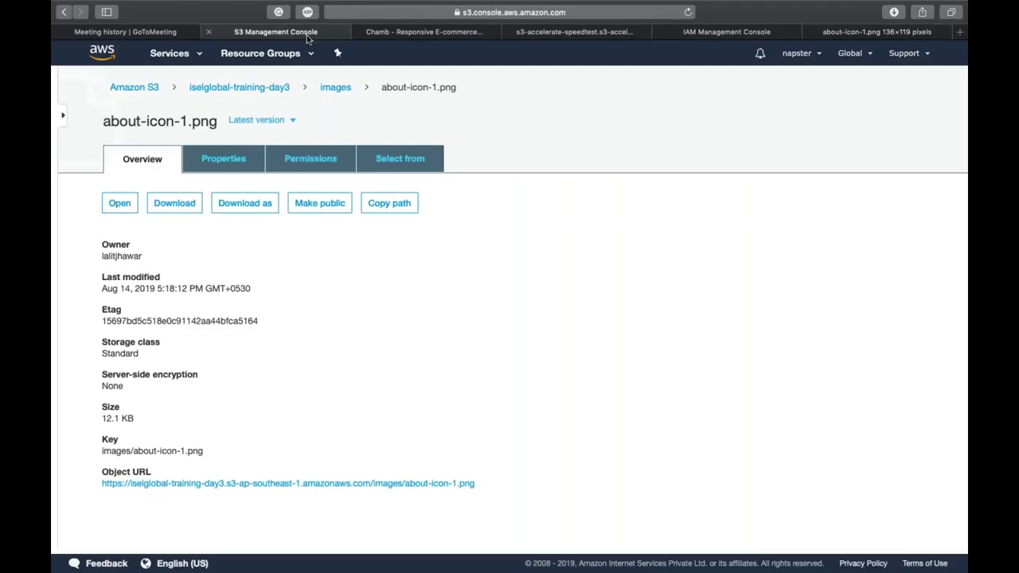
{"action": "left_click", "coordinate": [250, 95]}
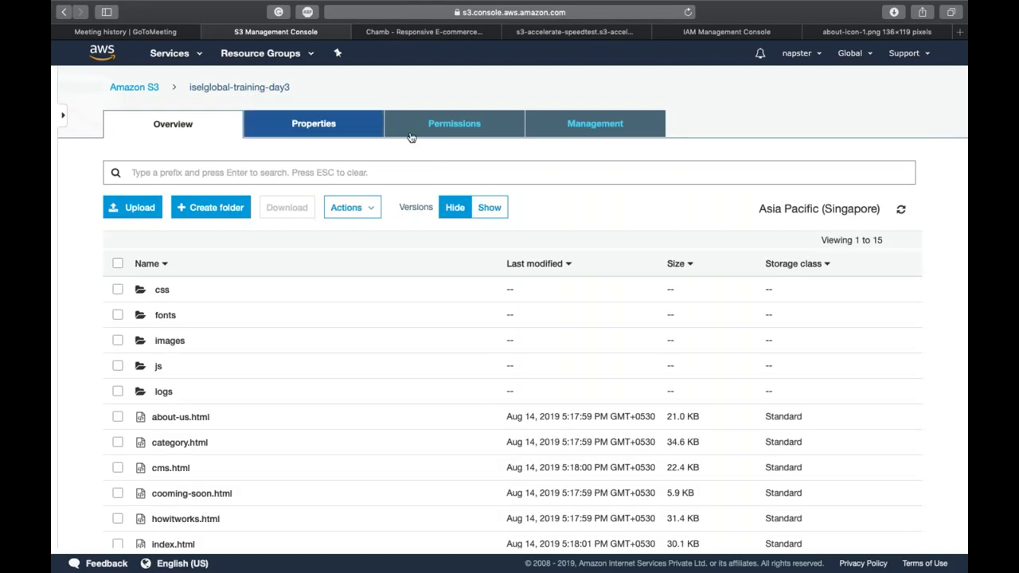
{"action": "left_click", "coordinate": [454, 124]}
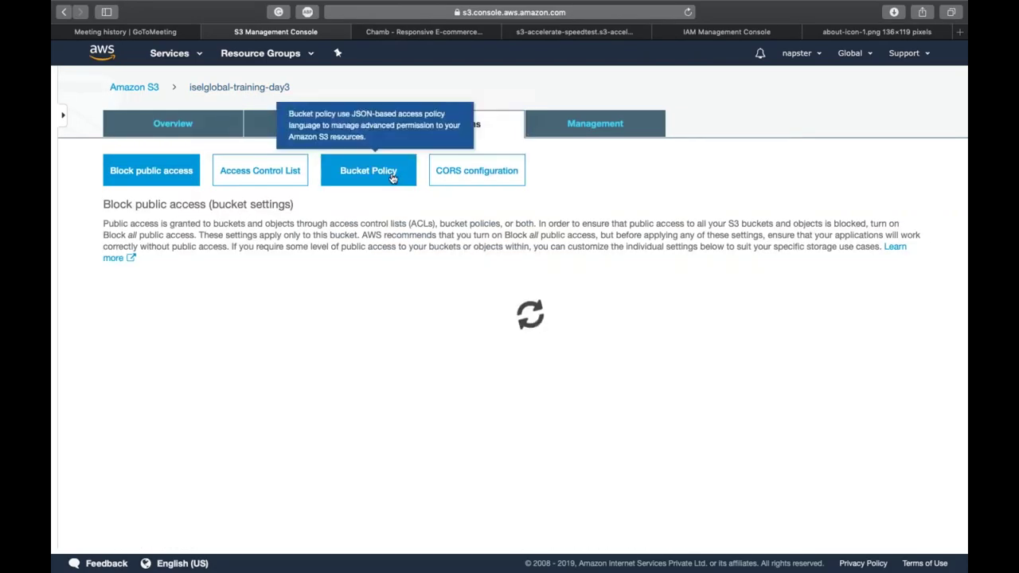
{"action": "left_click", "coordinate": [395, 175]}
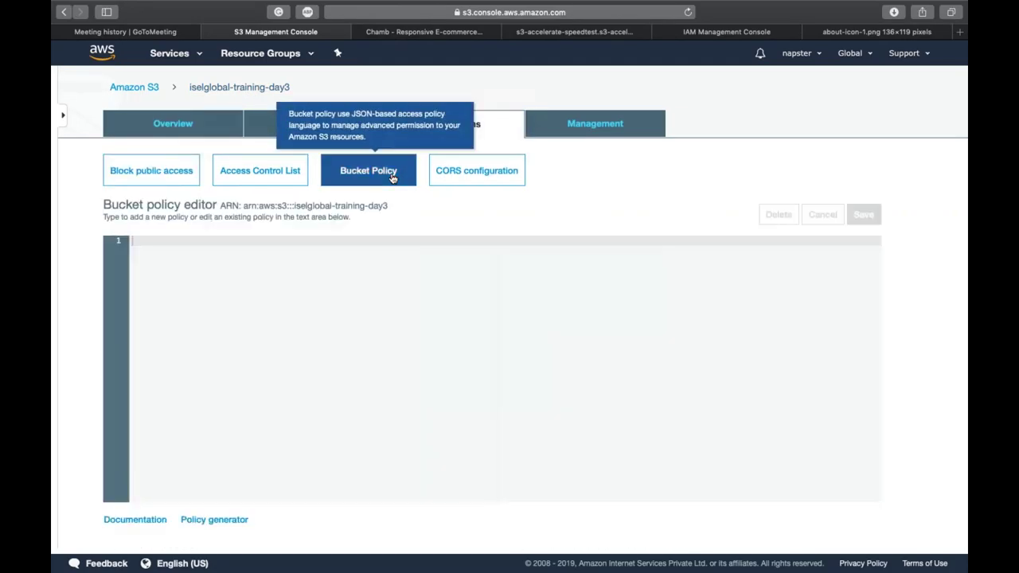
{"action": "left_click", "coordinate": [216, 522]}
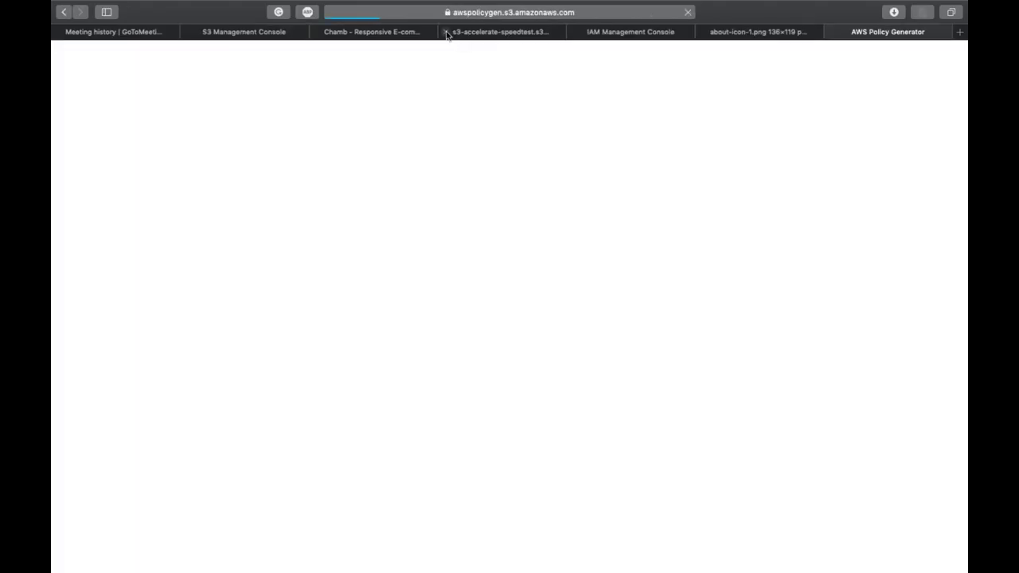
- Close the extra tabs and start an S3 Bucket Policy Deny statement with Principal *
{"action": "left_click", "coordinate": [447, 33]}
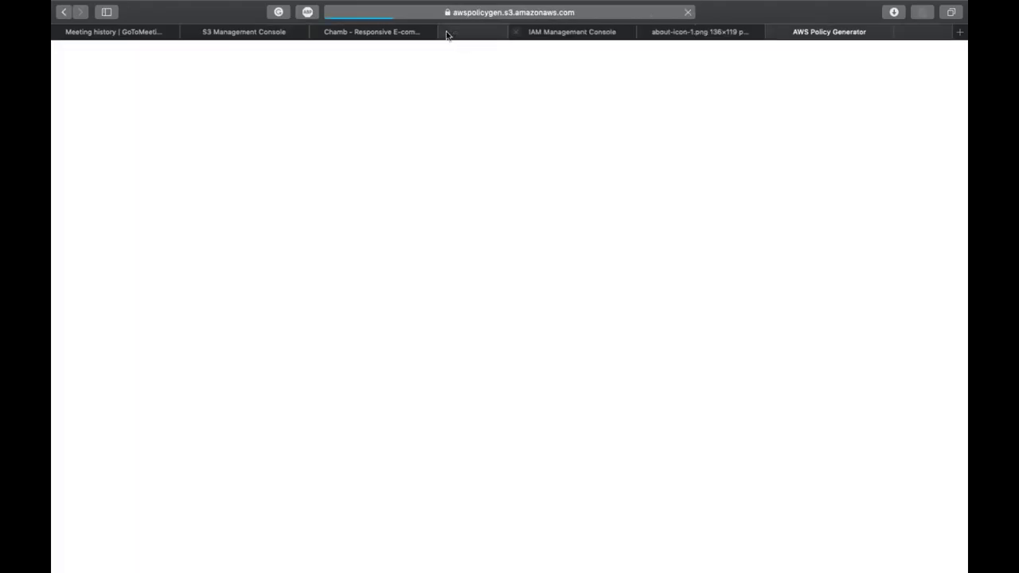
{"action": "left_click", "coordinate": [317, 34]}
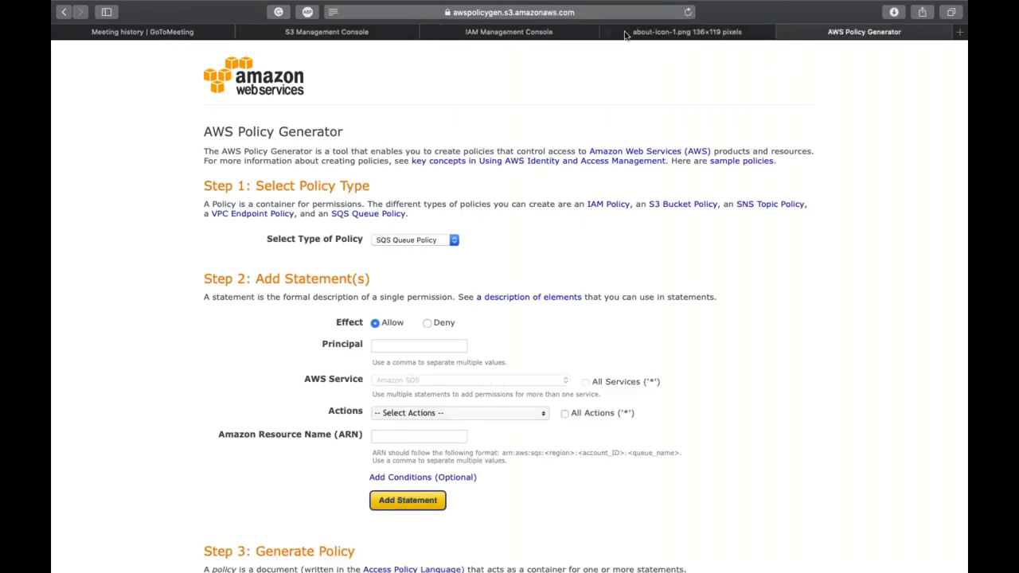
{"action": "left_click", "coordinate": [435, 241]}
{"action": "left_click", "coordinate": [422, 251]}
{"action": "left_click", "coordinate": [428, 323]}
{"action": "left_click", "coordinate": [426, 345]}
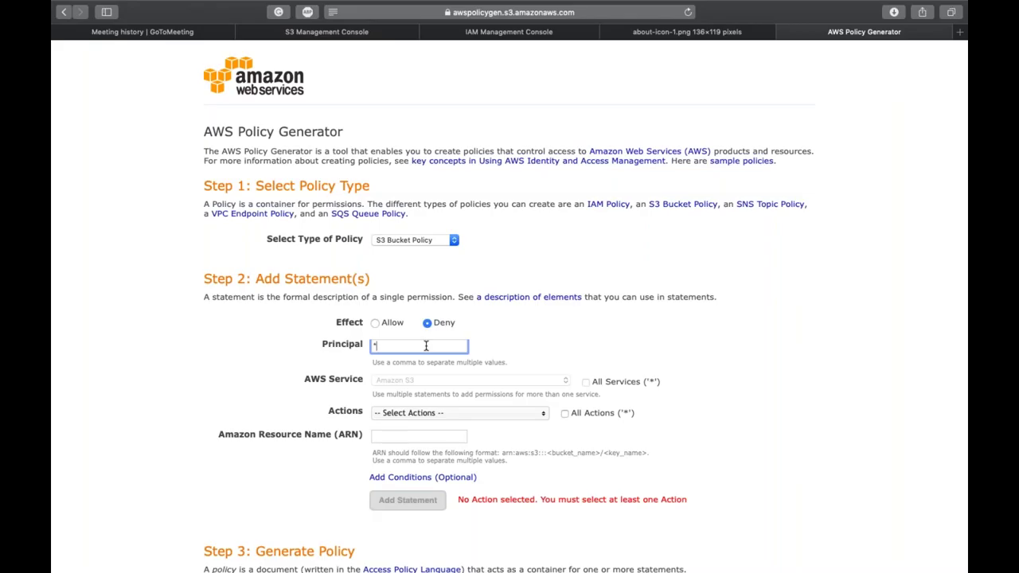
- Select GetObject as the statement's only action
{"action": "left_click", "coordinate": [543, 415]}
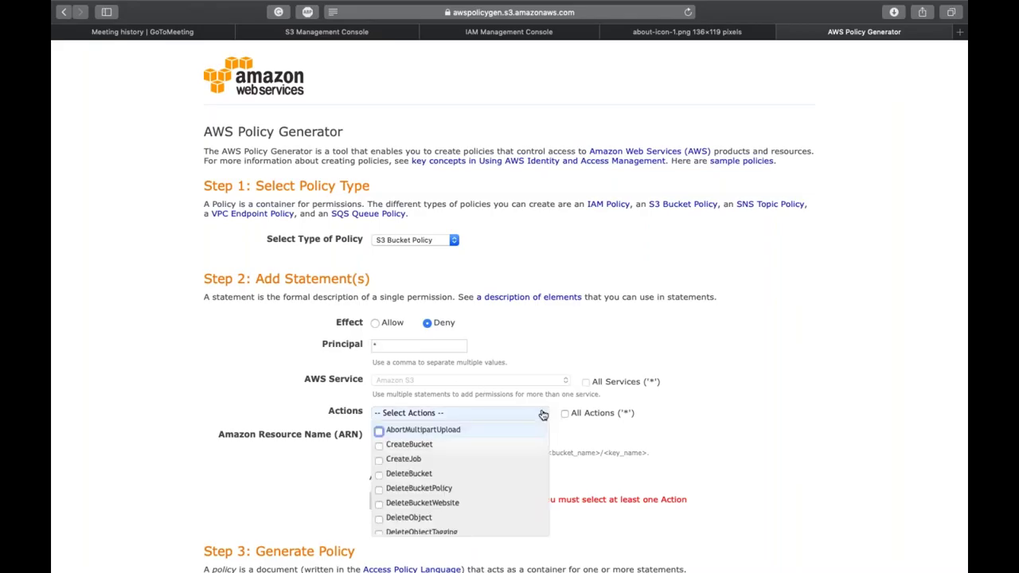
{"action": "scroll", "coordinate": [482, 454], "scroll_direction": "down", "scroll_amount": 5}
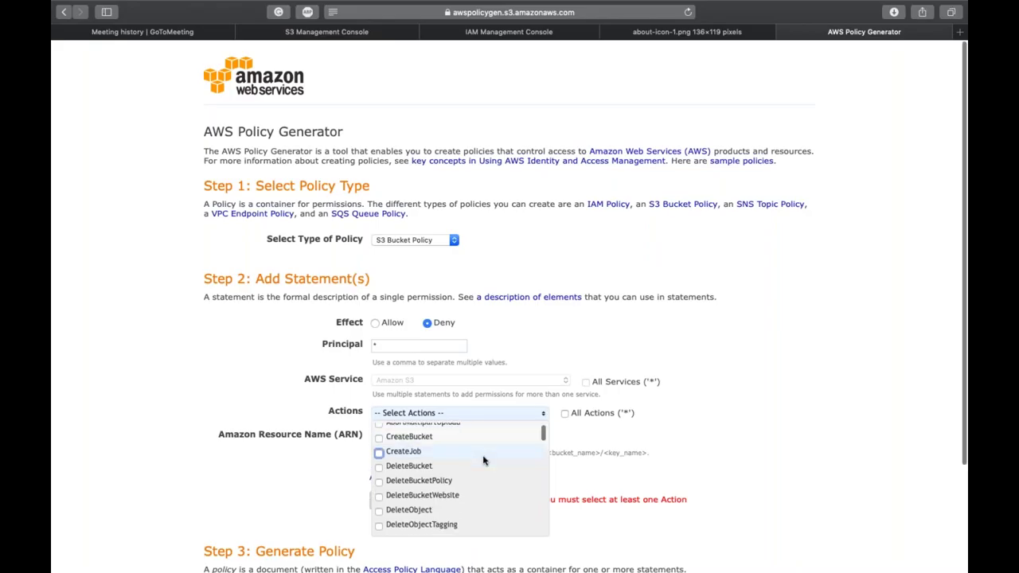
{"action": "scroll", "coordinate": [482, 461], "scroll_direction": "down", "scroll_amount": 5}
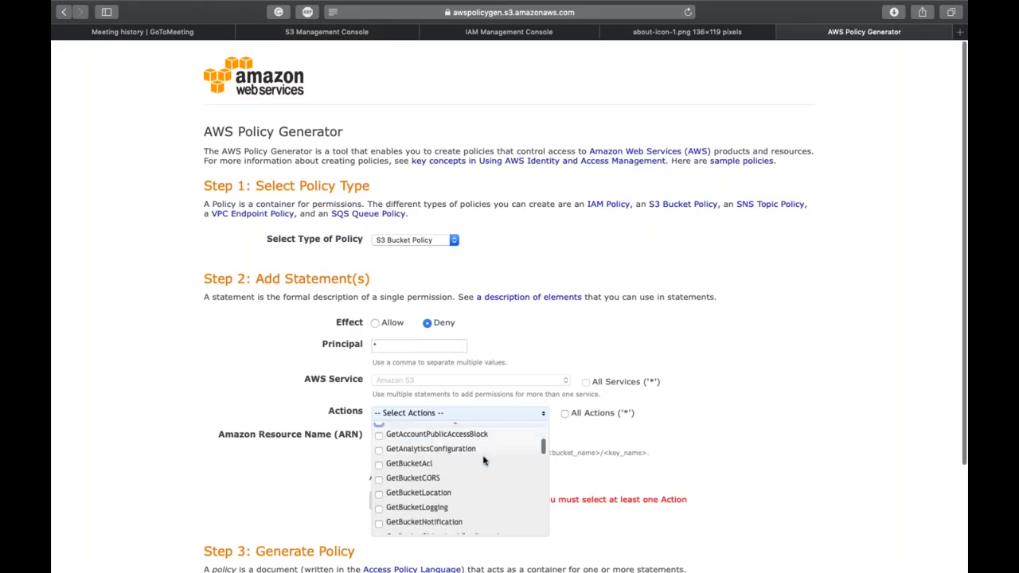
{"action": "scroll", "coordinate": [482, 460], "scroll_direction": "down", "scroll_amount": 4}
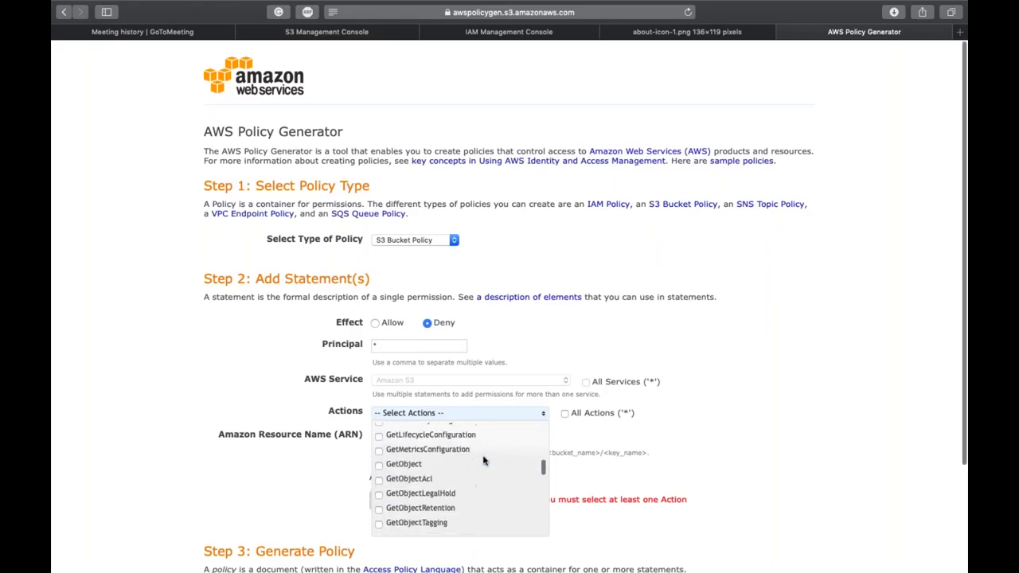
{"action": "left_click", "coordinate": [379, 464]}
{"action": "left_click", "coordinate": [332, 476]}
- Paste the resource ARN and trim 2019/may/ to leave arn:aws:s3:::iselglobal-training-day3/*
{"action": "left_click", "coordinate": [393, 440]}
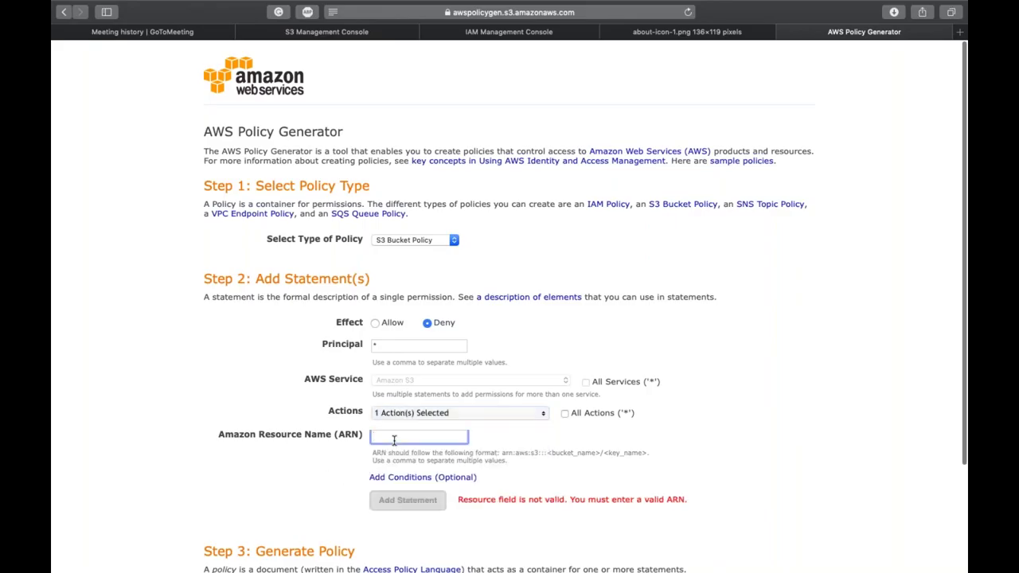
{"action": "key", "text": "super+v"}
{"action": "key", "text": "Left"}
{"action": "key", "text": "Left"}
{"action": "key", "text": "Left"}
{"action": "key", "text": "Left"}
{"action": "key", "text": "Left"}
{"action": "key", "text": "Left"}
{"action": "key", "text": "Left"}
{"action": "key", "text": "Left"}
{"action": "key", "text": "Left"}
{"action": "key", "text": "Left"}
{"action": "key", "text": "Left"}
{"action": "key", "text": "Left"}
{"action": "key", "text": "Left"}
{"action": "key", "text": "Left"}
{"action": "key", "text": "Left"}
{"action": "key", "text": "Left"}
{"action": "key", "text": "Left"}
{"action": "key", "text": "Left"}
{"action": "key", "text": "Left"}
{"action": "key", "text": "Left"}
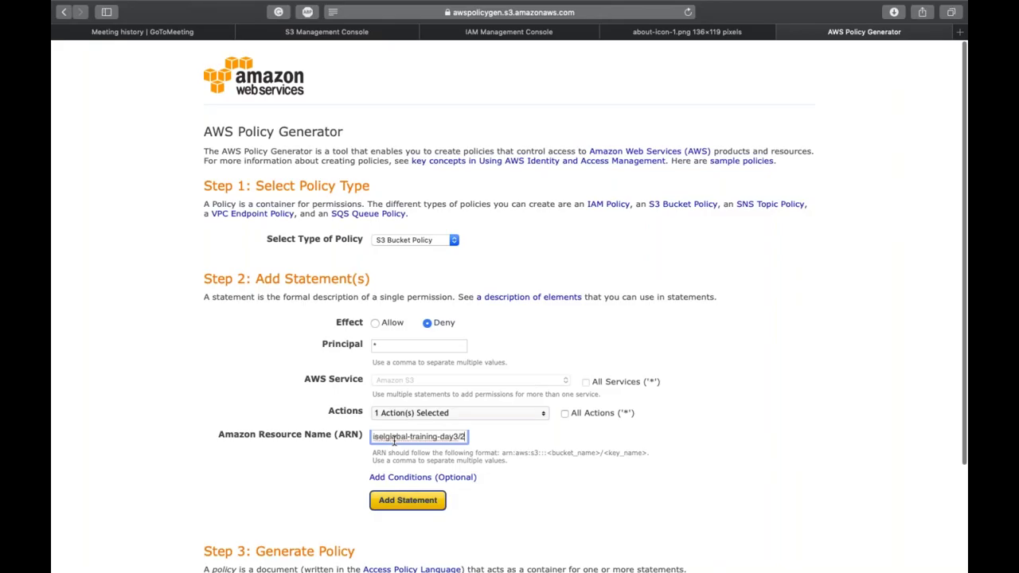
{"action": "key", "text": "Left"}
{"action": "key", "text": "Left"}
{"action": "key", "text": "Delete"}
{"action": "key", "text": "Delete"}
{"action": "key", "text": "Delete"}
{"action": "key", "text": "Delete"}
{"action": "key", "text": "Delete"}
{"action": "key", "text": "Delete"}
{"action": "key", "text": "Delete"}
{"action": "key", "text": "Delete"}
{"action": "key", "text": "Delete"}
{"action": "key", "text": "super+Left"}
- Add condition Bool aws:SecureTransport = false, then add the Deny GetObject statement
{"action": "left_click", "coordinate": [460, 479]}
{"action": "scroll", "coordinate": [462, 484], "scroll_direction": "down", "scroll_amount": 3}
{"action": "scroll", "coordinate": [462, 483], "scroll_direction": "down", "scroll_amount": 2}
{"action": "left_click", "coordinate": [436, 268]}
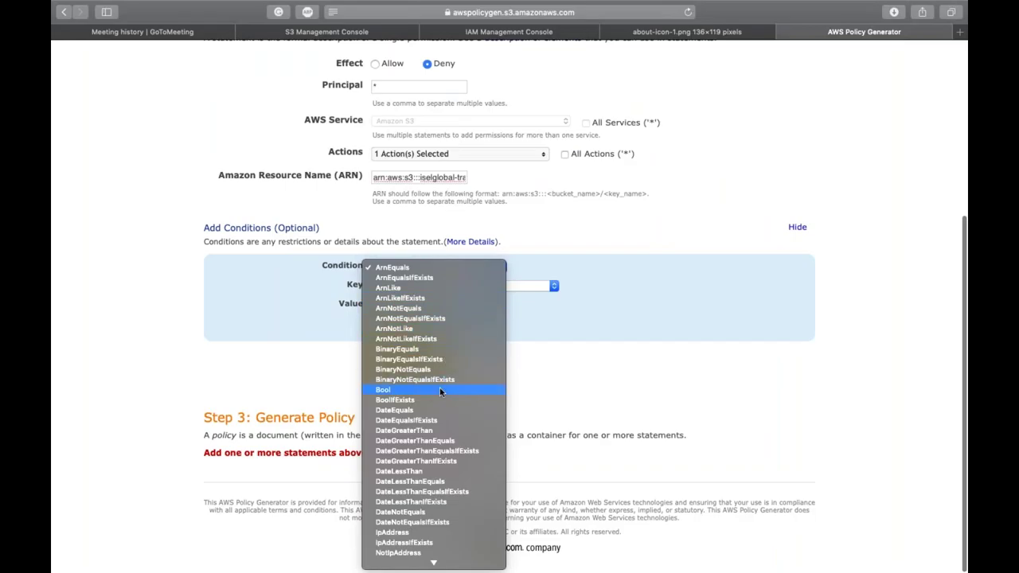
{"action": "left_click", "coordinate": [439, 389]}
{"action": "left_click", "coordinate": [447, 285]}
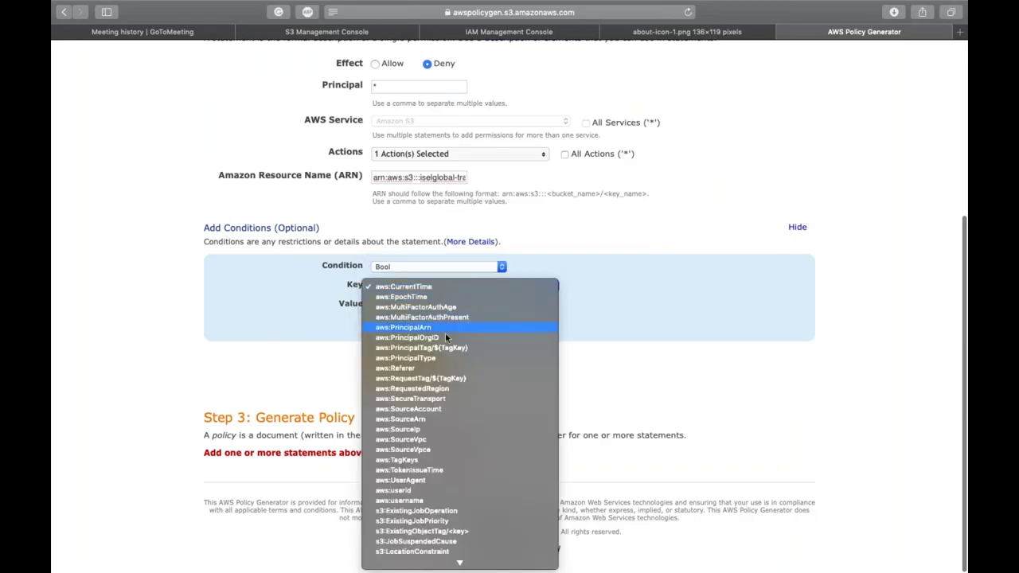
{"action": "left_click", "coordinate": [444, 399]}
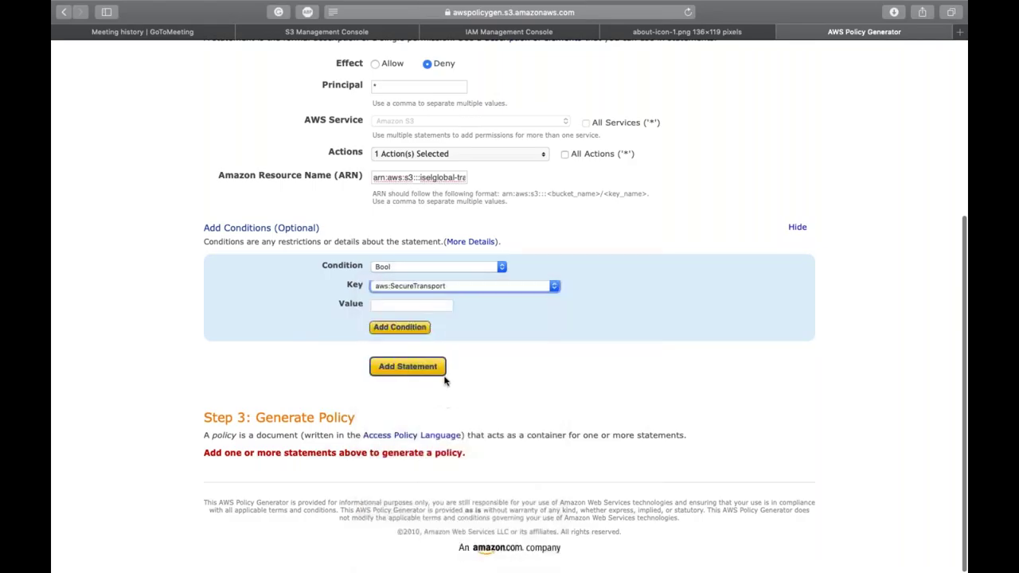
{"action": "left_click", "coordinate": [422, 307]}
{"action": "type", "text": "false"}
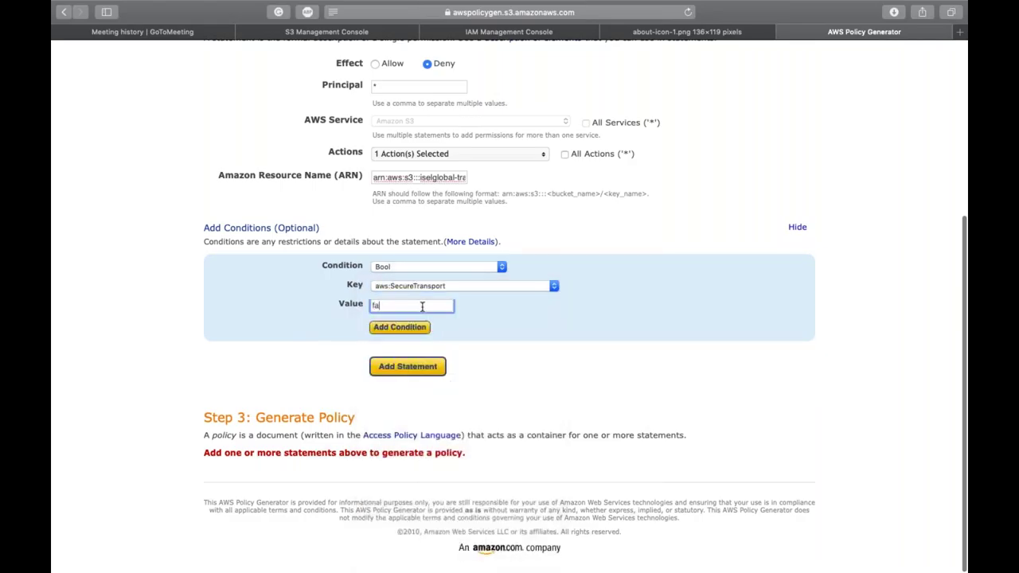
{"action": "left_click", "coordinate": [399, 327]}
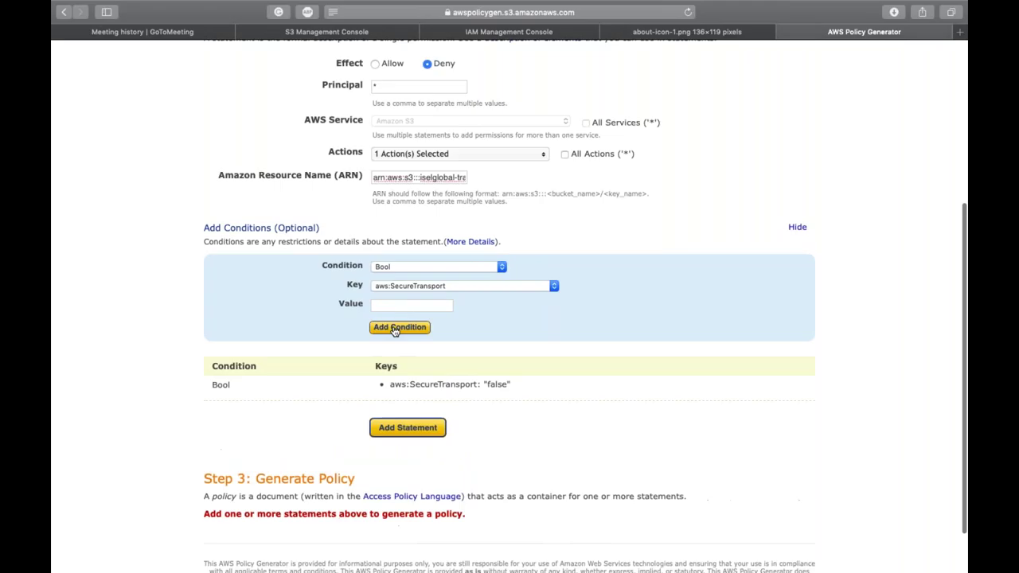
{"action": "left_click", "coordinate": [400, 427]}
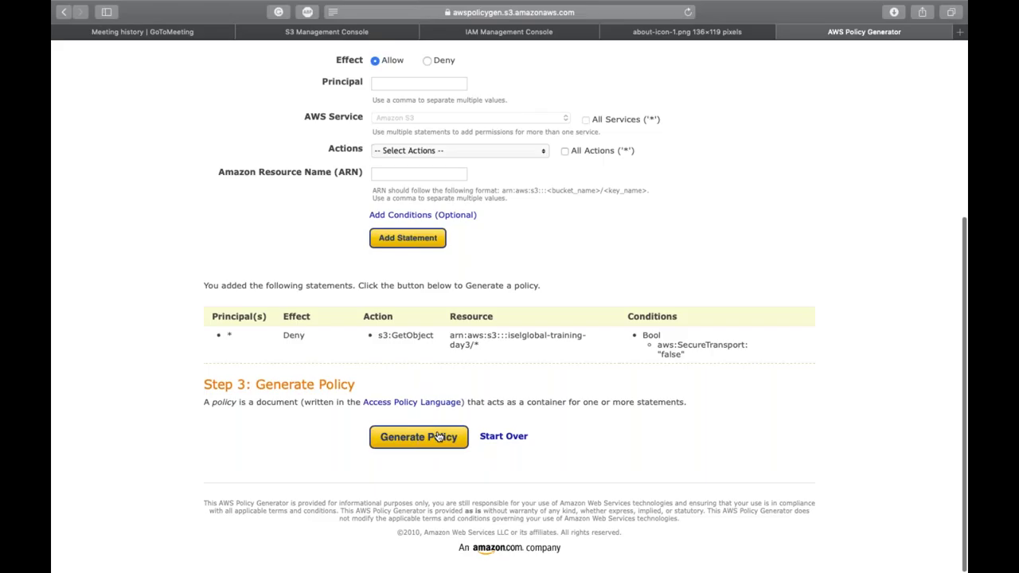
- Generate the policy JSON document and highlight its Id and Version lines
{"action": "left_click", "coordinate": [438, 437]}
{"action": "left_click", "coordinate": [405, 387]}
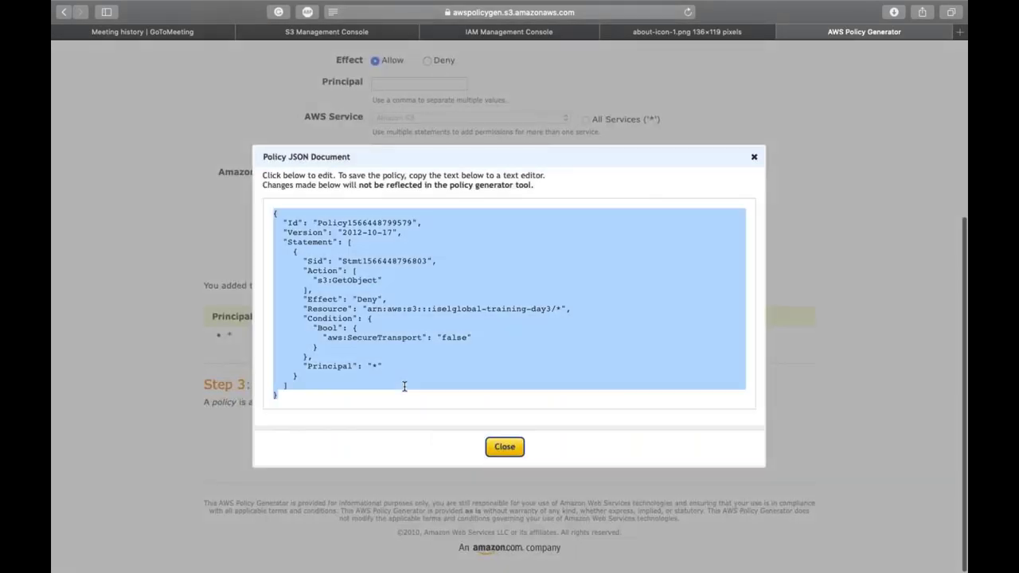
{"action": "left_click", "coordinate": [405, 386]}
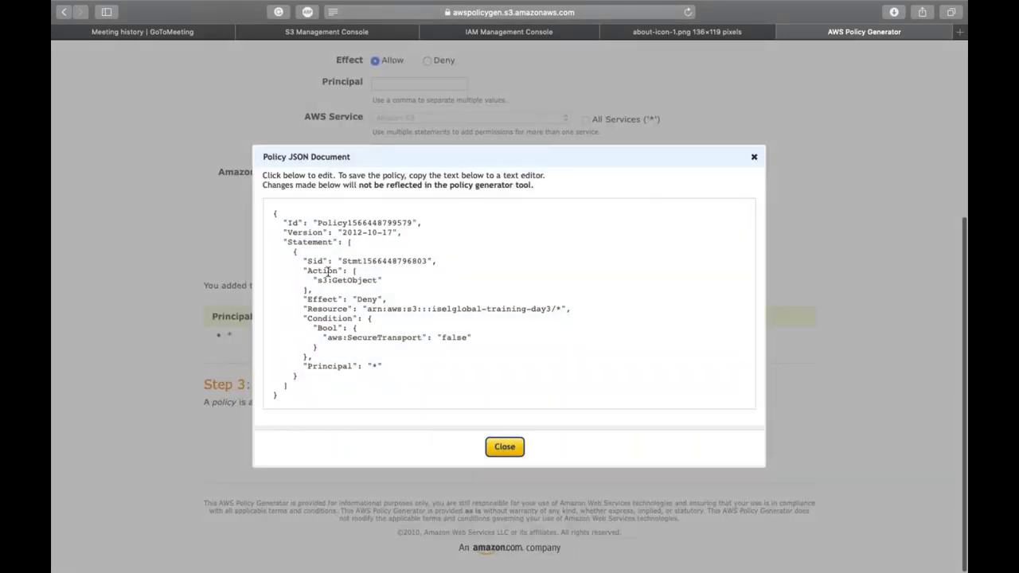
{"action": "left_click_drag", "start_coordinate": [288, 222], "coordinate": [342, 232]}
{"action": "left_click", "coordinate": [343, 231]}
- Highlight the Statement line, the s3:GetObject action and the Resource line in the policy JSON
{"action": "triple_click", "coordinate": [312, 242]}
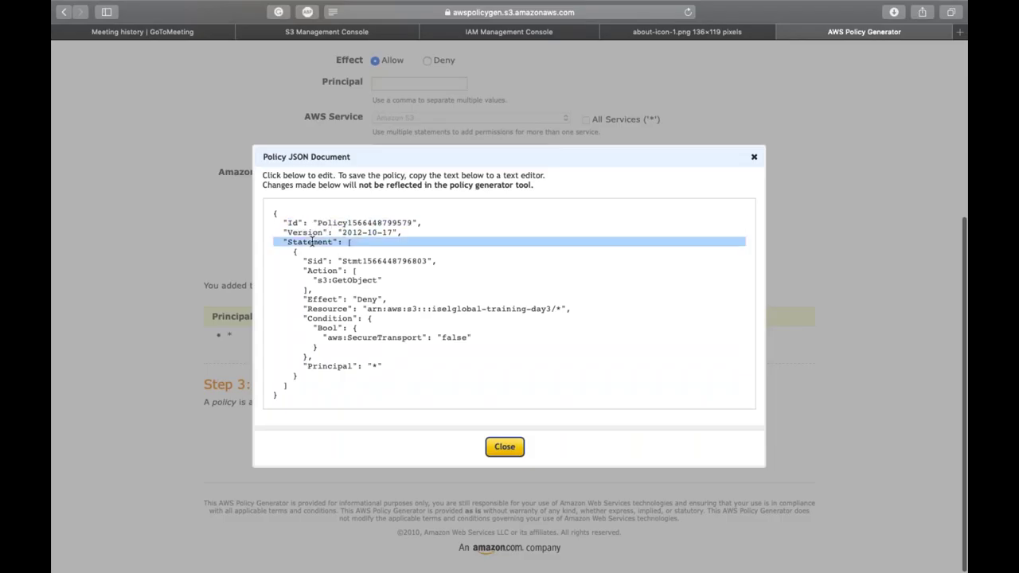
{"action": "double_click", "coordinate": [321, 280]}
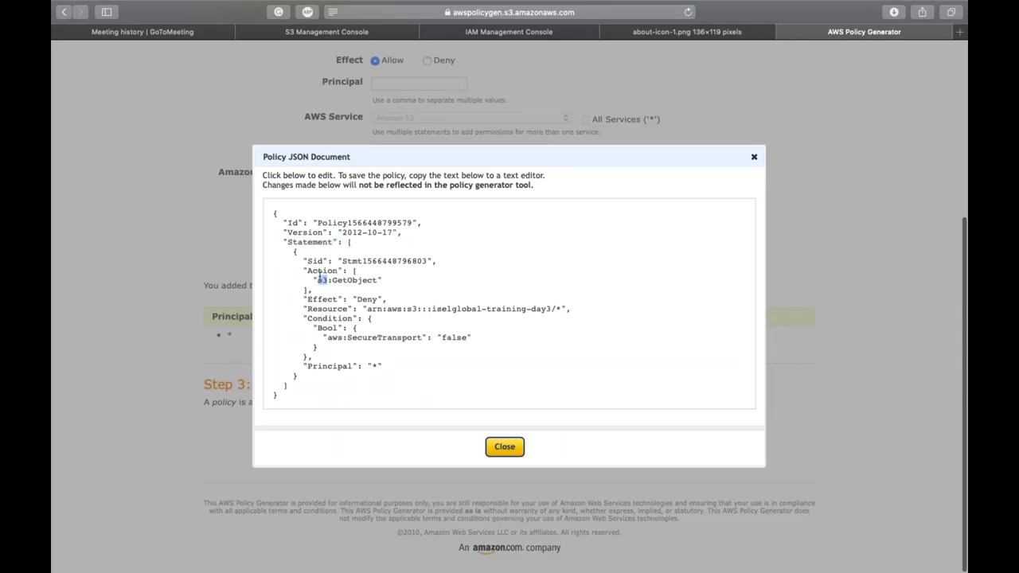
{"action": "double_click", "coordinate": [338, 282]}
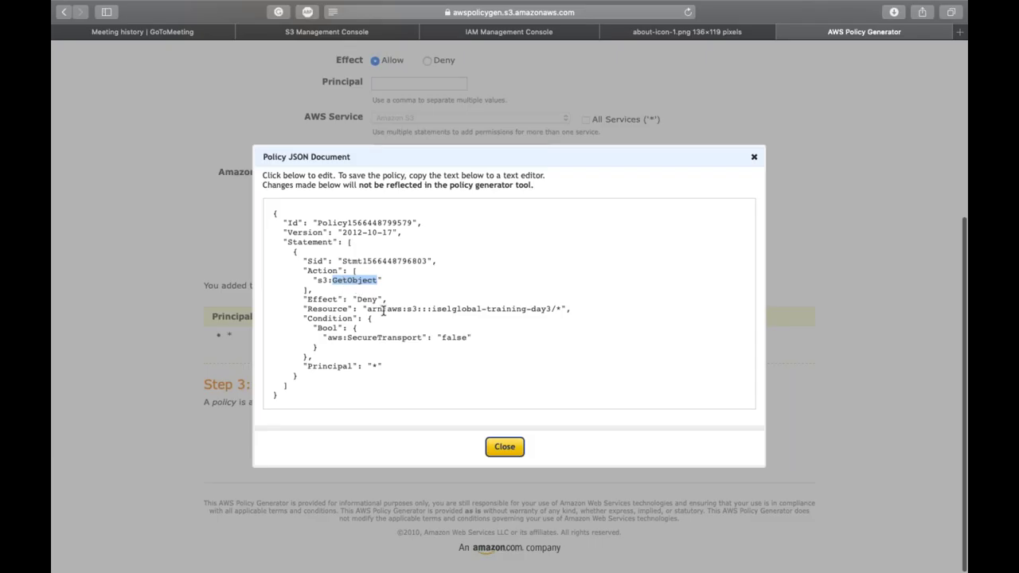
{"action": "triple_click", "coordinate": [384, 310]}
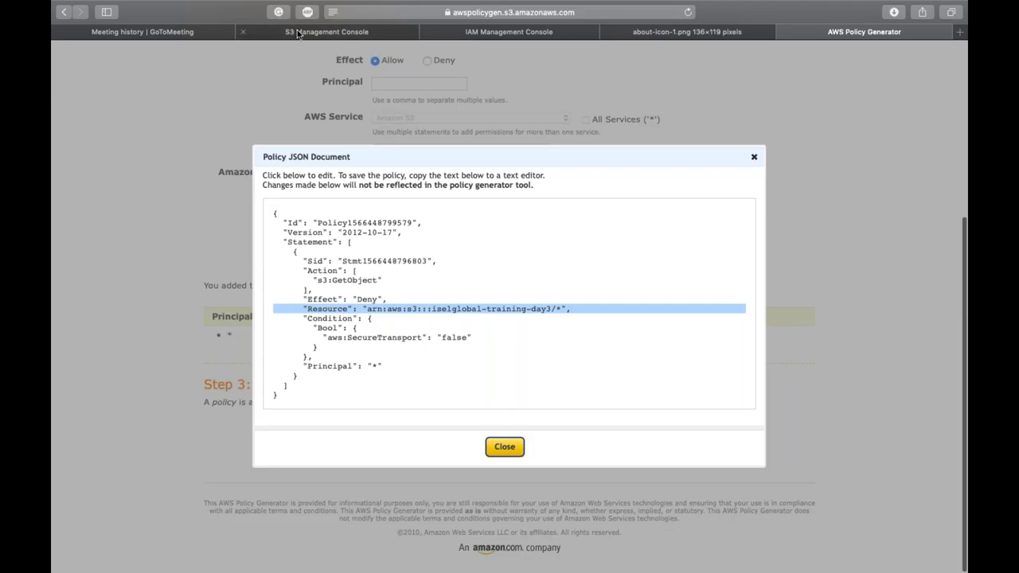
- Replace the iselglobal-training-day3 bucket policy with one copy of the Deny s3:GetObject policy and save
{"action": "key", "text": "super+a"}
{"action": "key", "text": "super+c"}
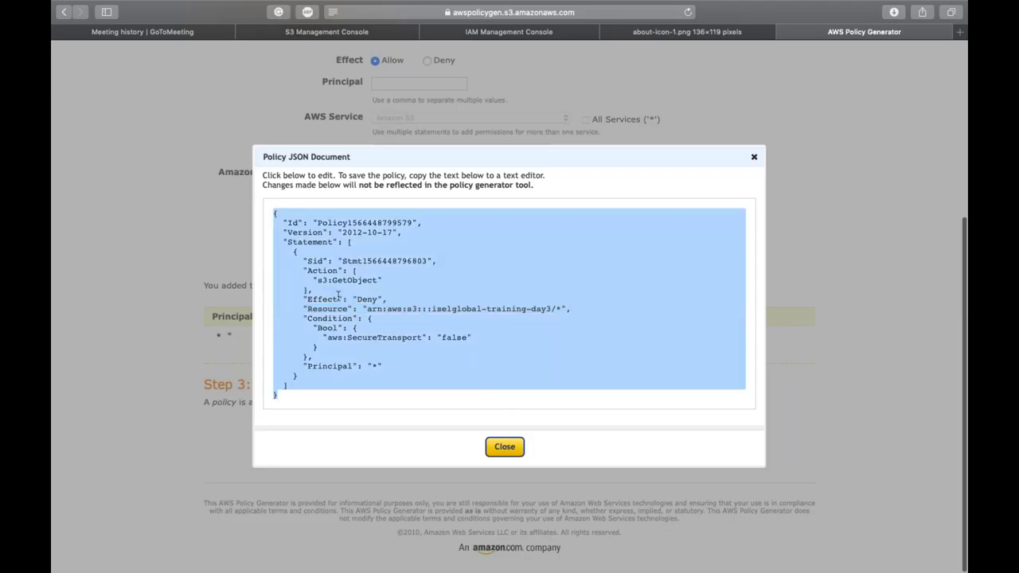
{"action": "left_click", "coordinate": [391, 368]}
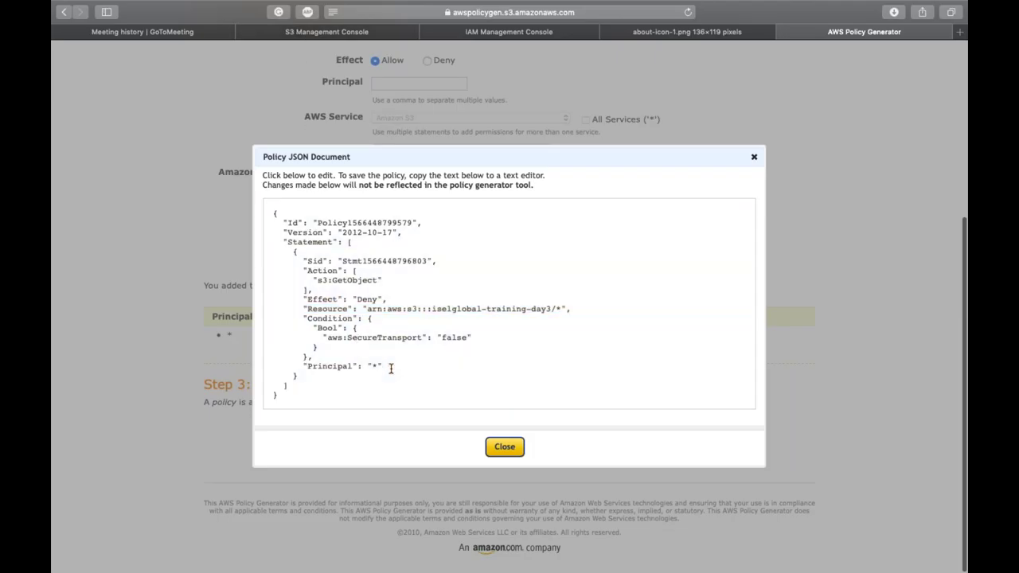
{"action": "key", "text": "ctrl+shift+Tab"}
{"action": "key", "text": "ctrl+shift+Tab"}
{"action": "key", "text": "ctrl+shift+Tab"}
{"action": "left_click", "coordinate": [368, 364]}
{"action": "key", "text": "super+v"}
{"action": "key", "text": "super+v"}
{"action": "scroll", "coordinate": [368, 364], "scroll_direction": "up", "scroll_amount": 5}
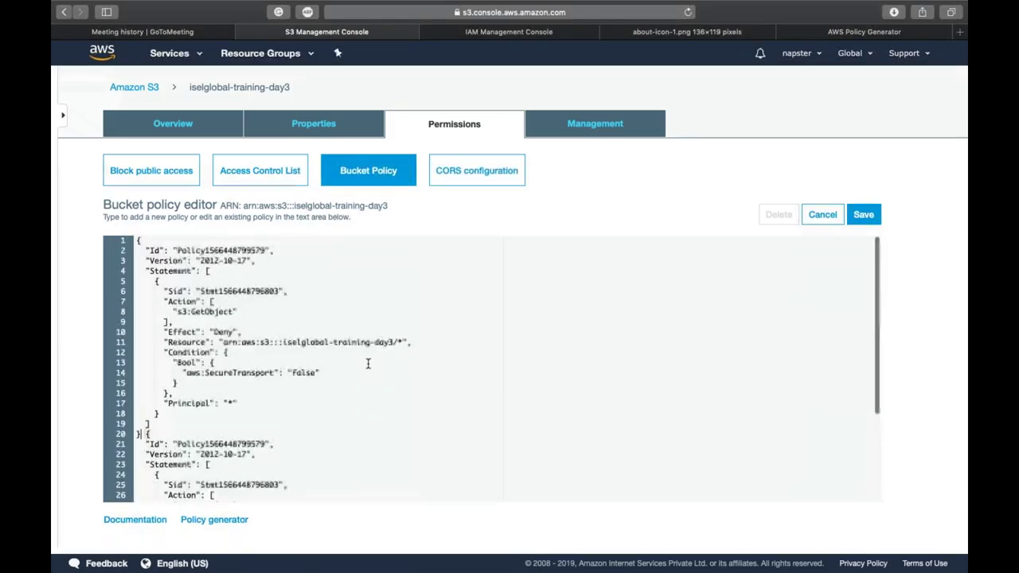
{"action": "scroll", "coordinate": [368, 364], "scroll_direction": "down", "scroll_amount": 5}
{"action": "key", "text": "super+a"}
{"action": "key", "text": "super+v"}
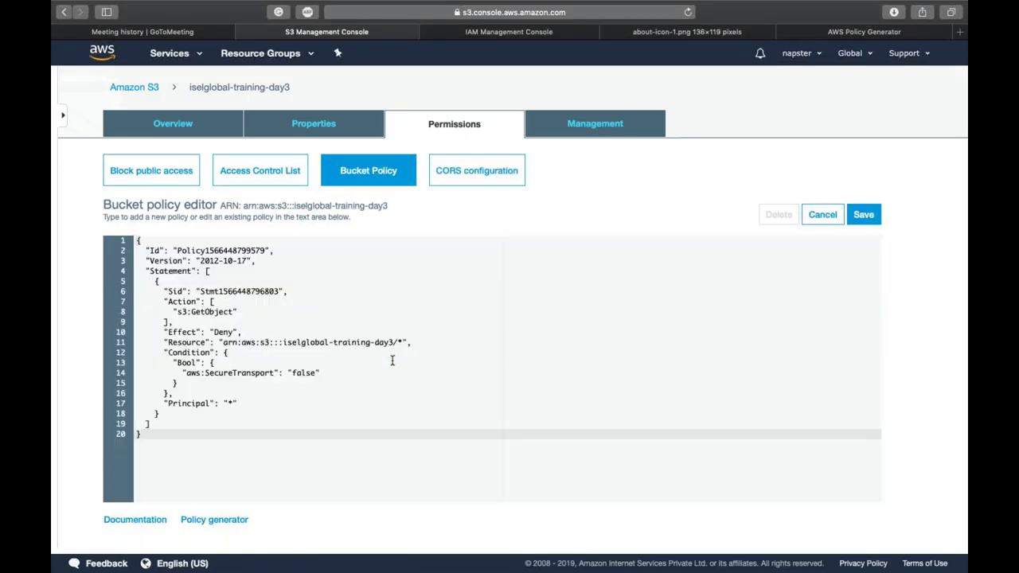
{"action": "left_click", "coordinate": [867, 219]}
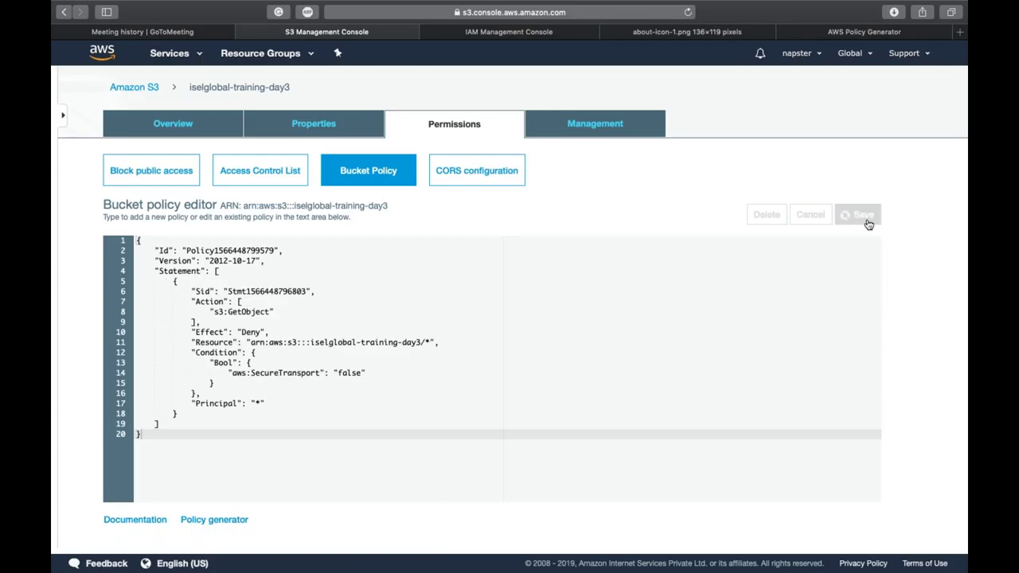
- Reload the about-icon-1.png URL over plain HTTP to see AccessDenied
{"action": "left_click", "coordinate": [708, 33]}
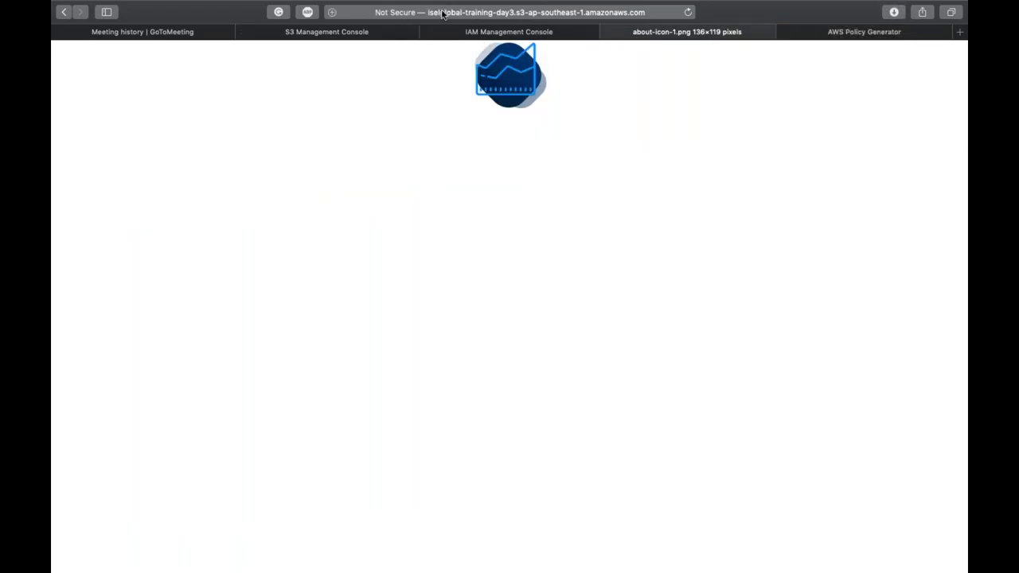
{"action": "left_click", "coordinate": [443, 13]}
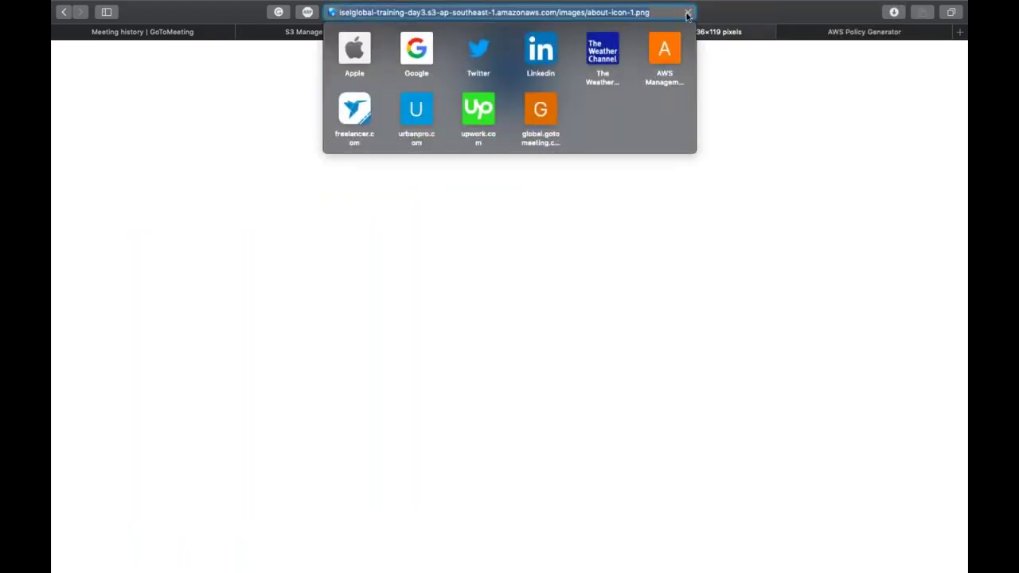
{"action": "key", "text": "Return"}
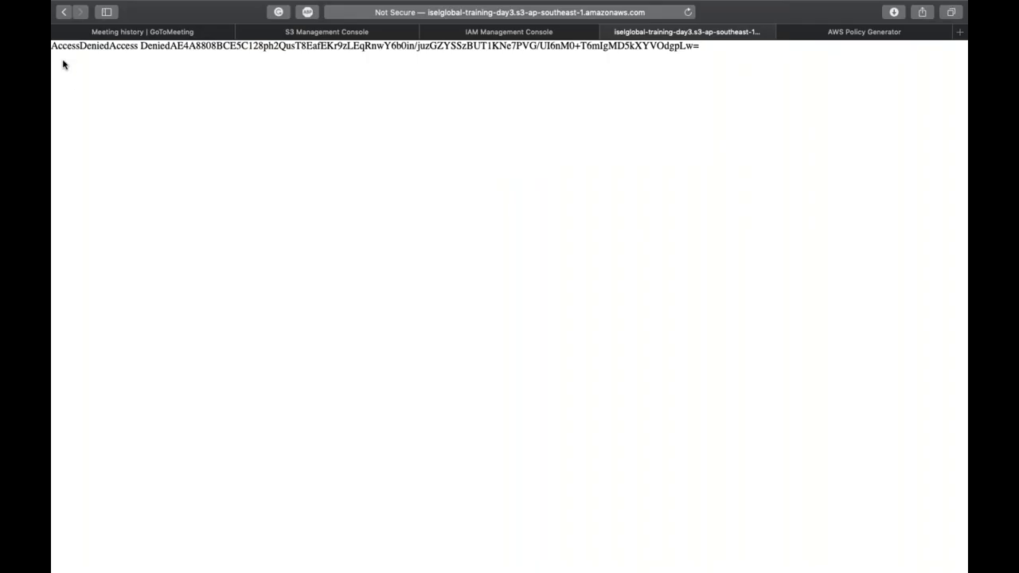
{"action": "left_click", "coordinate": [450, 14]}
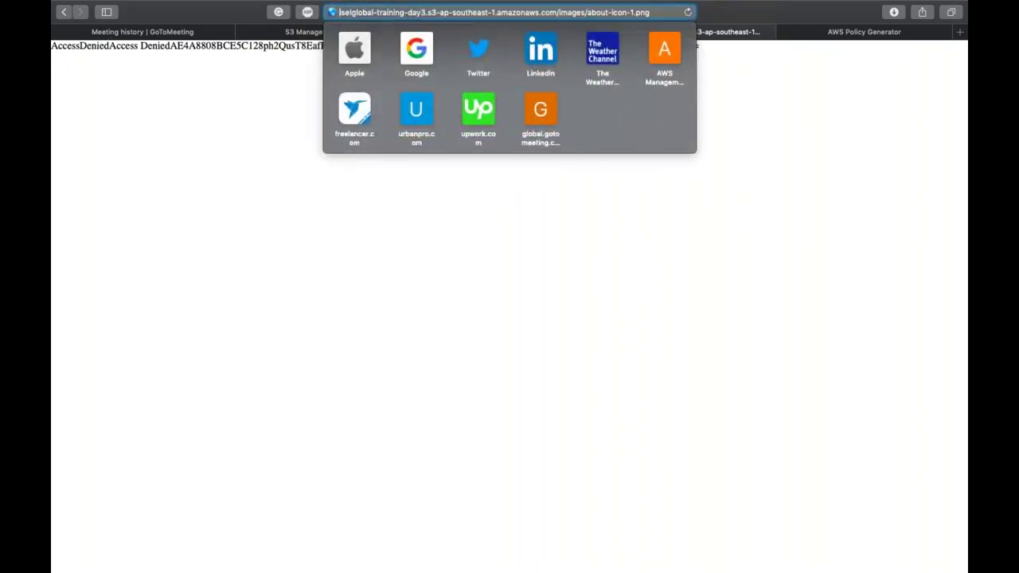
{"action": "type", "text": "https"}
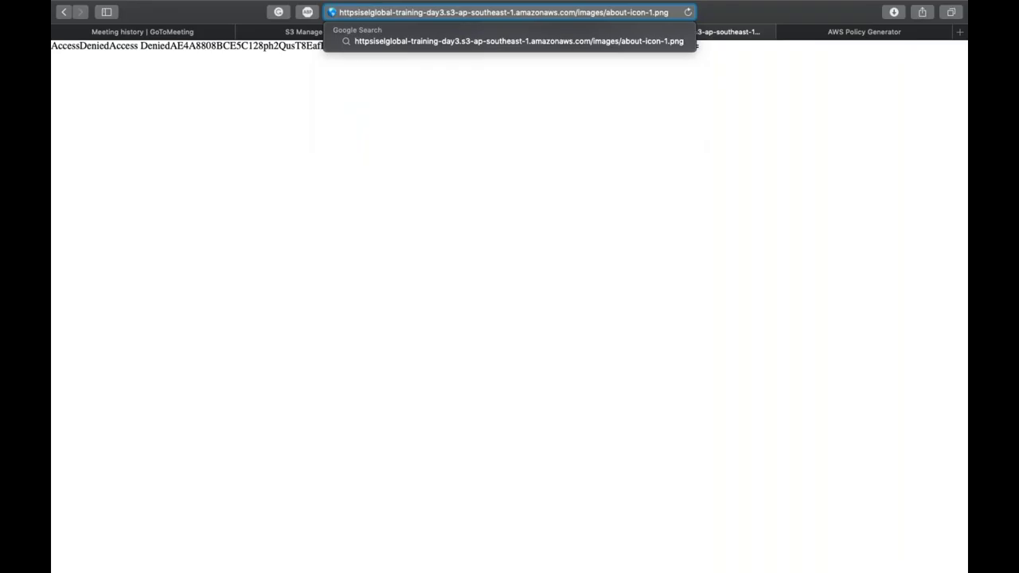
{"action": "type", "text": "://"}
{"action": "key", "text": "Return"}
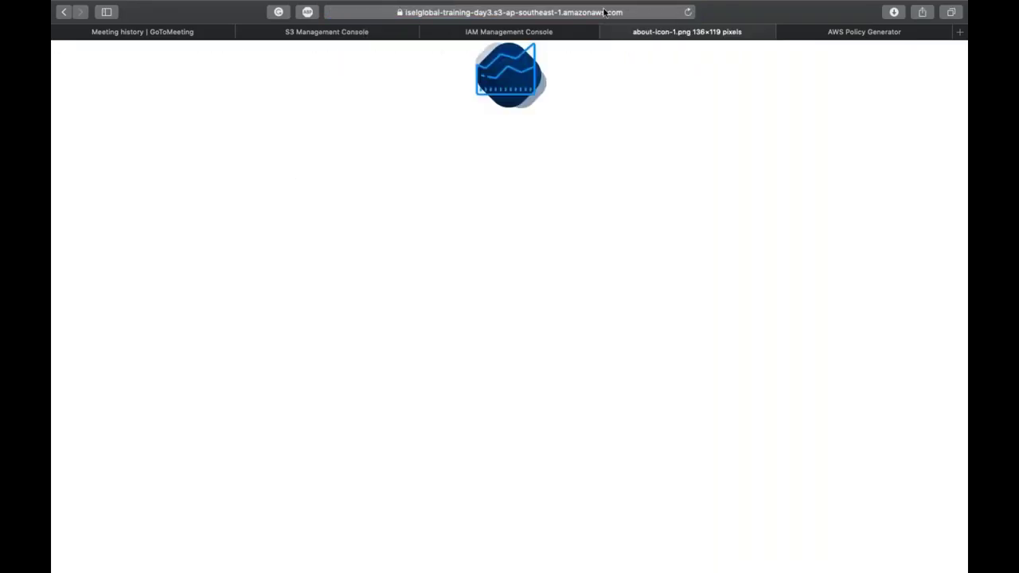
- Return to the iselglobal-training-day3 bucket and show its Management tab's Lifecycle settings
{"action": "mouse_move", "coordinate": [505, 4]}
{"action": "left_click", "coordinate": [358, 33]}
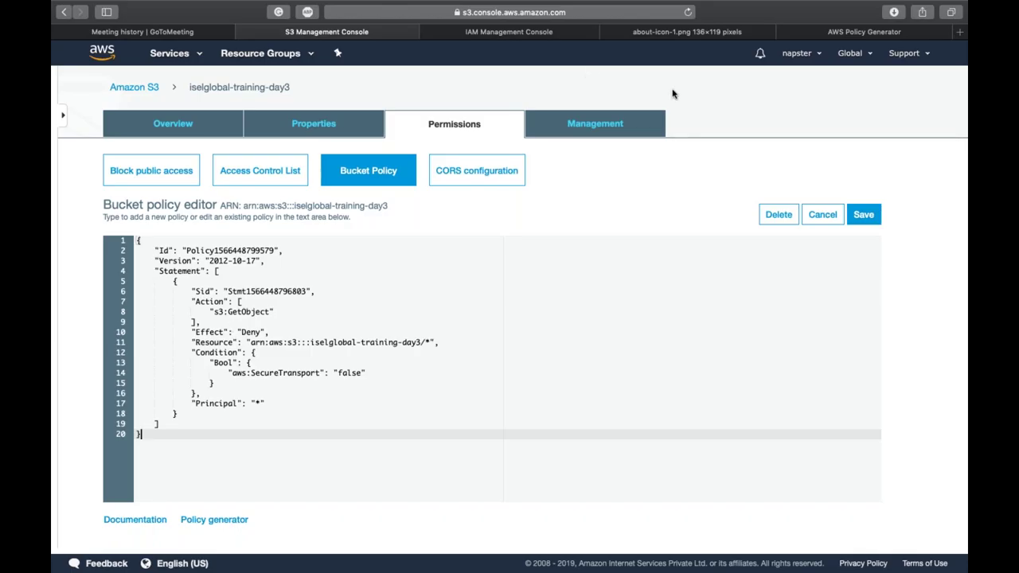
{"action": "left_click", "coordinate": [630, 120]}
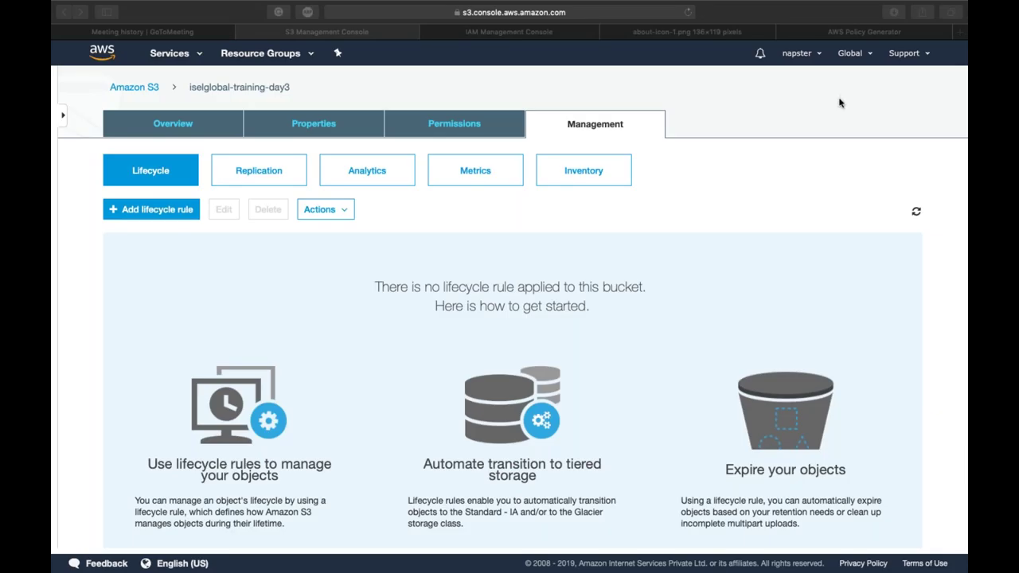
- Open the Add lifecycle rule wizard at its Name and scope step
{"action": "left_click", "coordinate": [346, 330]}
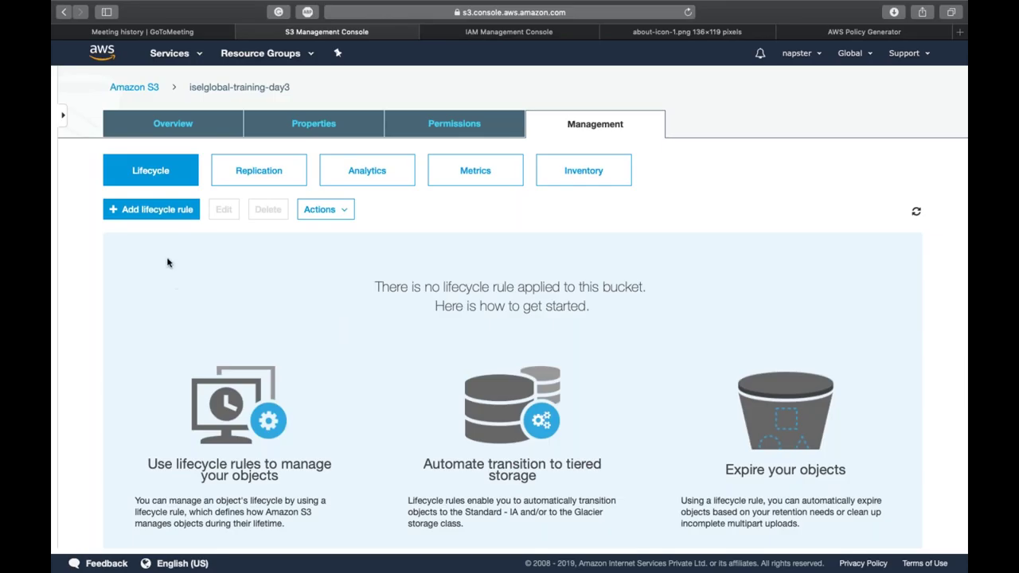
{"action": "left_click", "coordinate": [161, 210]}
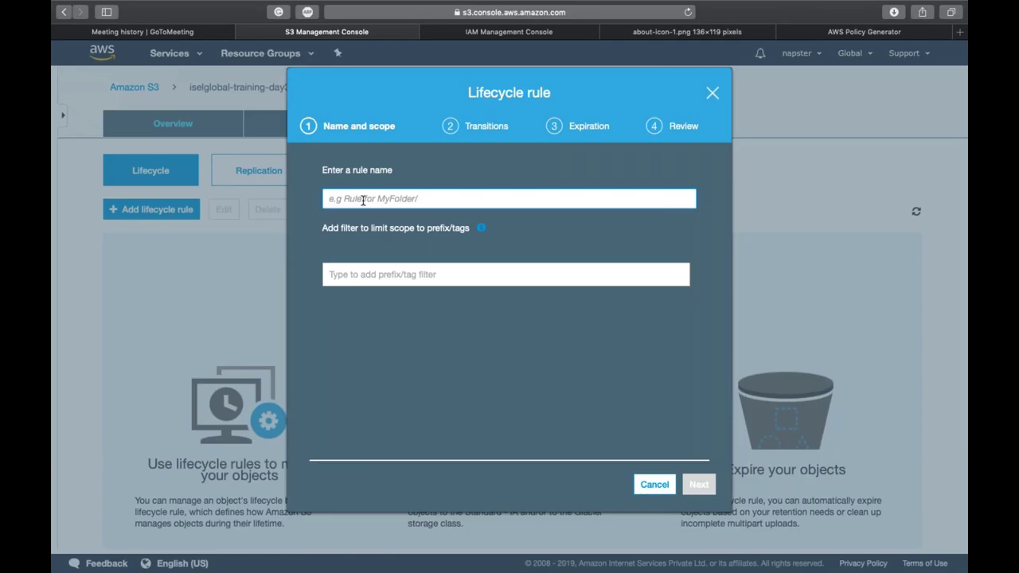
- Name the rule 'testule' with no prefix or tag filter and advance to Transitions
{"action": "type", "text": "test"}
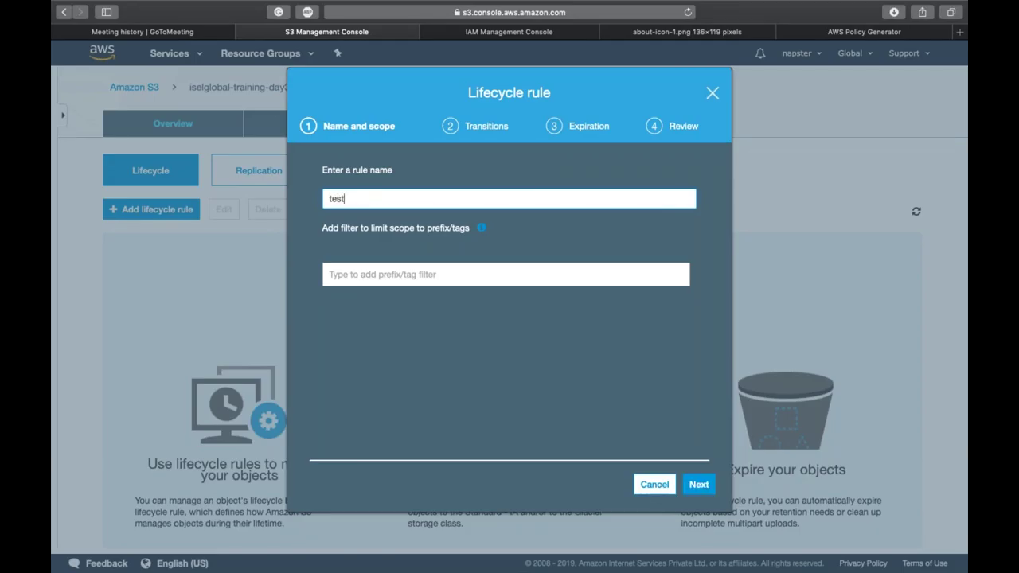
{"action": "type", "text": "ule"}
{"action": "key", "text": "Tab"}
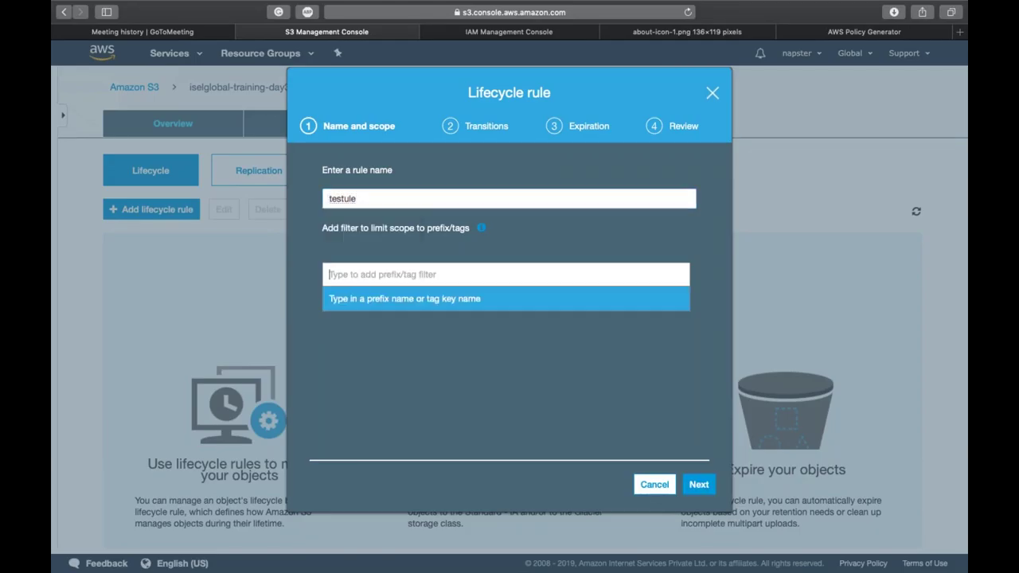
{"action": "left_click", "coordinate": [427, 355]}
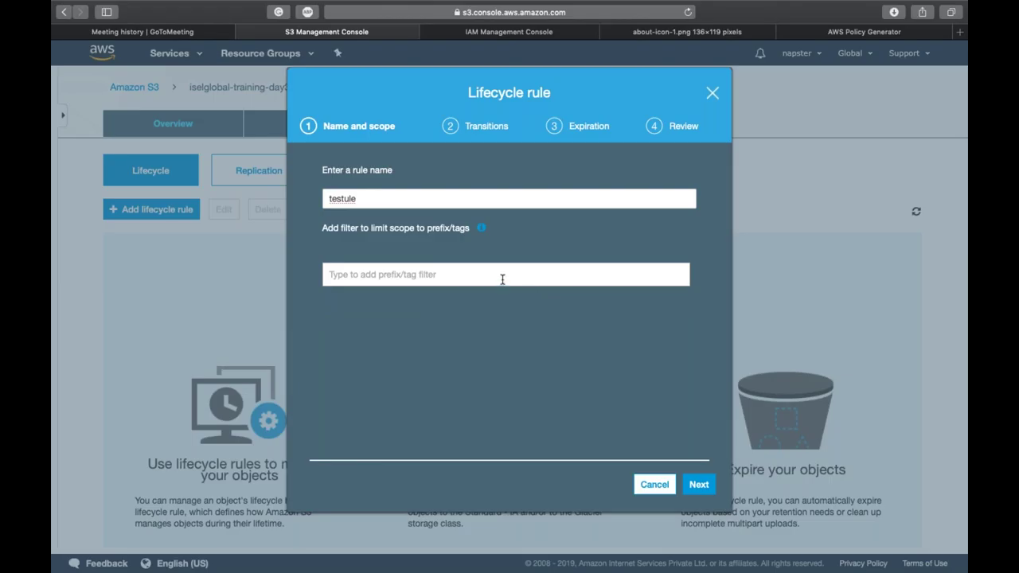
{"action": "left_click", "coordinate": [698, 485]}
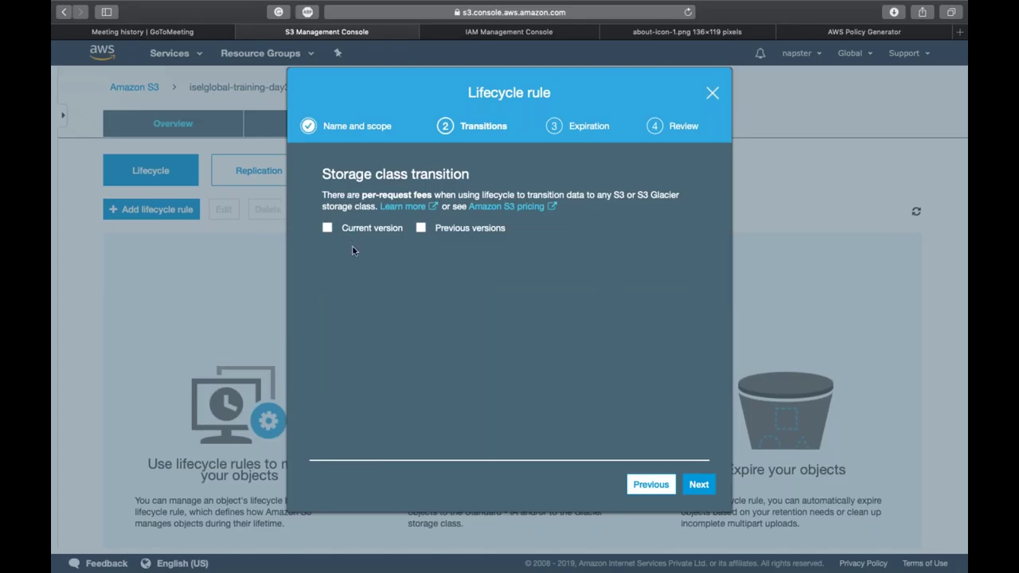
- Transition current versions to Standard-IA after 30 days and add a second blank transition
{"action": "left_click", "coordinate": [326, 228]}
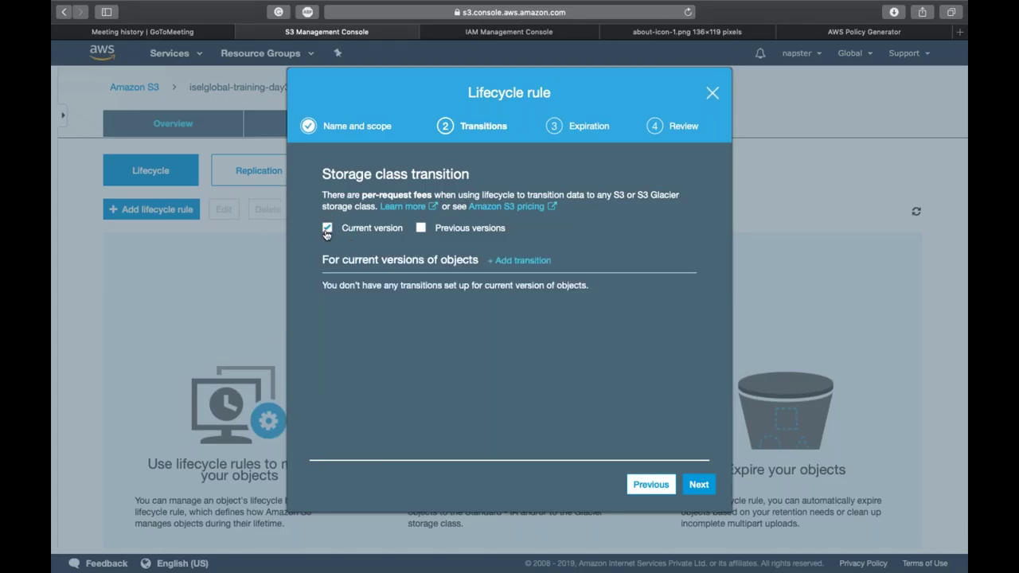
{"action": "left_click", "coordinate": [547, 261]}
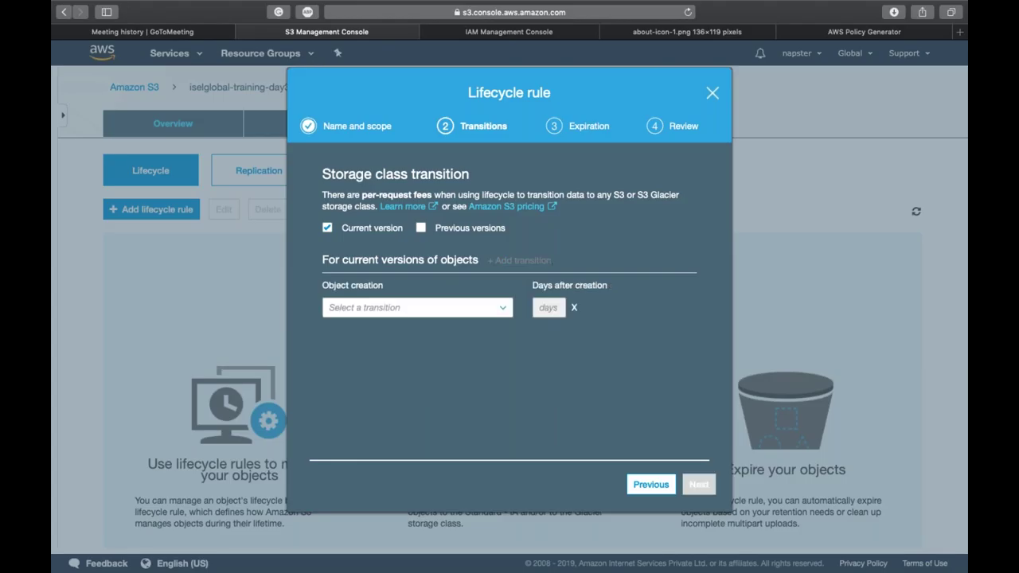
{"action": "left_click", "coordinate": [467, 310]}
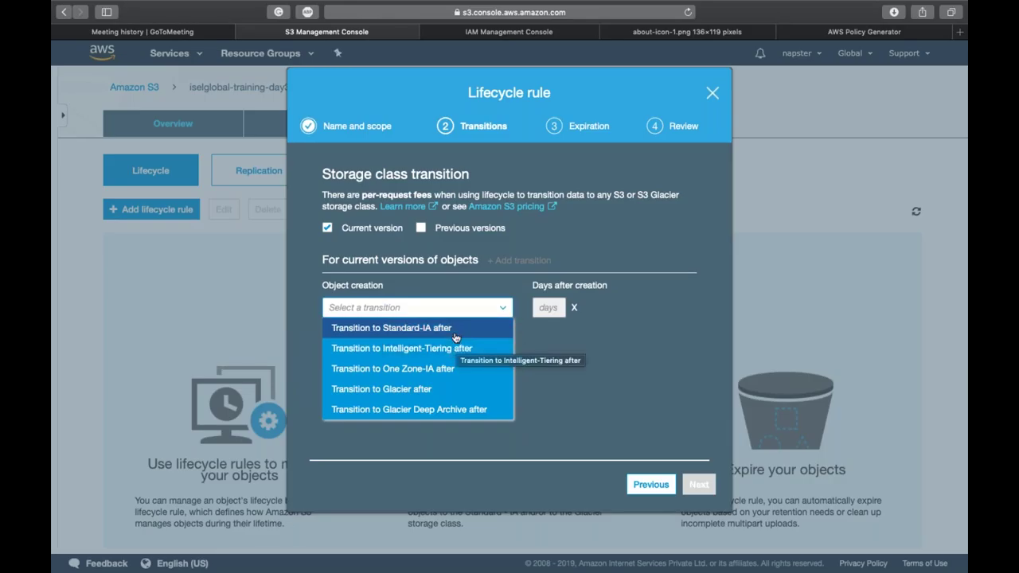
{"action": "left_click", "coordinate": [454, 334]}
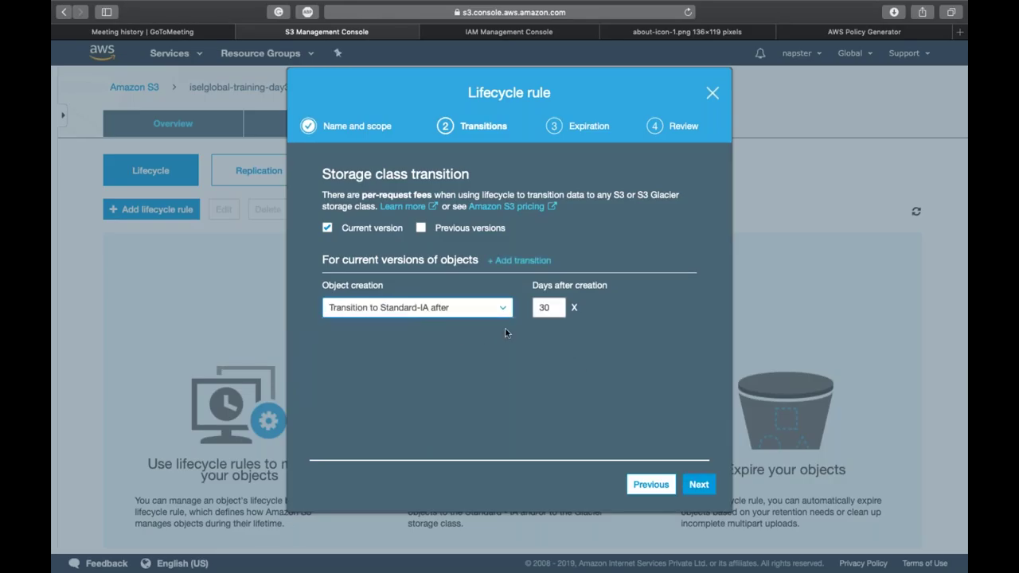
{"action": "double_click", "coordinate": [555, 316]}
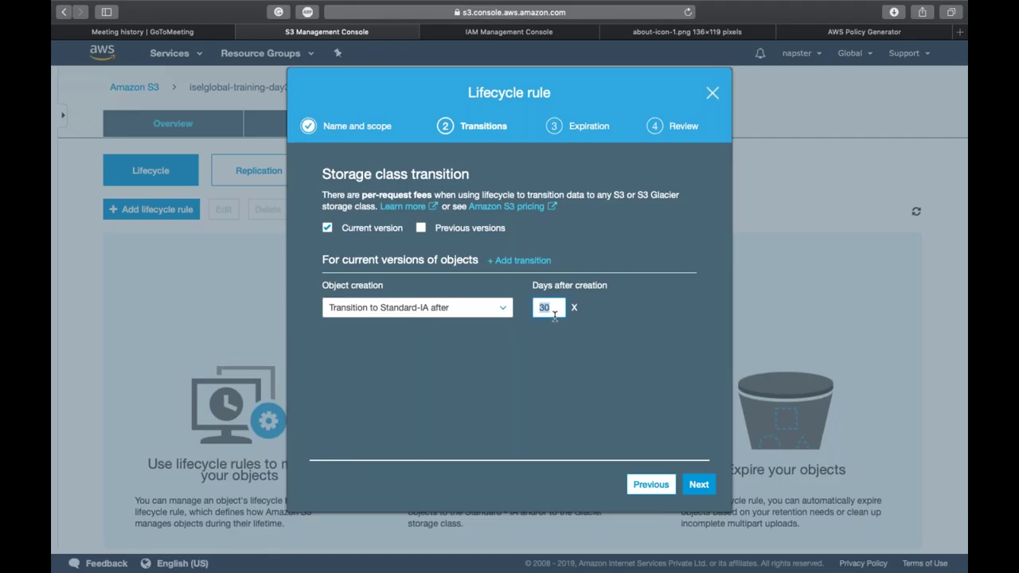
{"action": "type", "text": "29"}
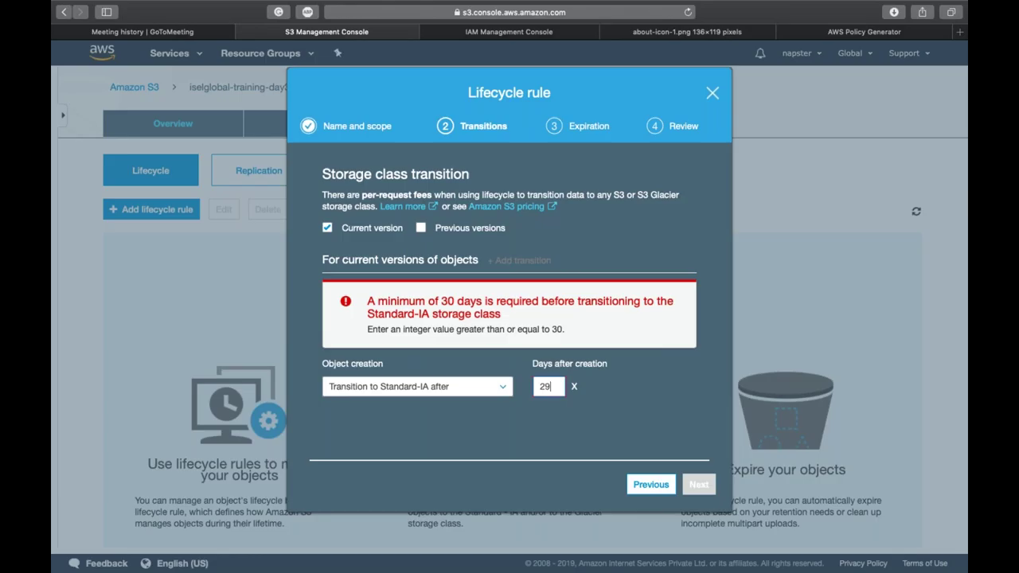
{"action": "key", "text": "BackSpace"}
{"action": "key", "text": "BackSpace"}
{"action": "type", "text": "30"}
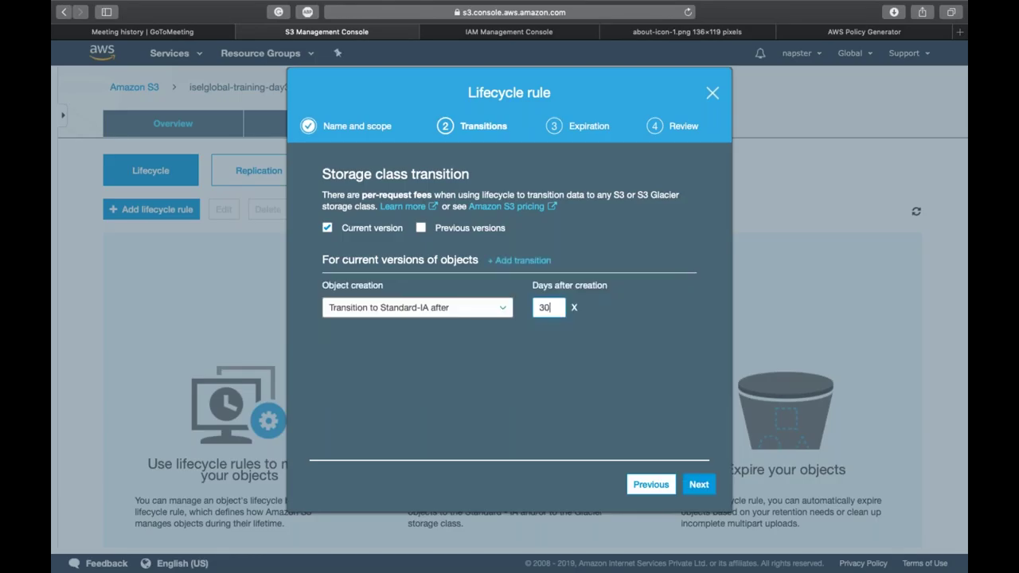
{"action": "left_click", "coordinate": [483, 349]}
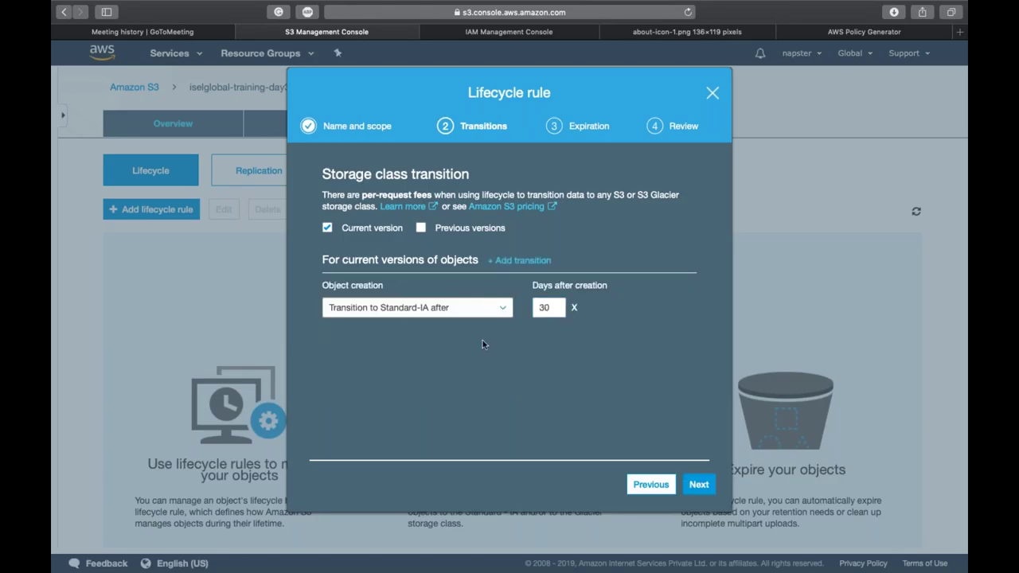
{"action": "left_click", "coordinate": [504, 265]}
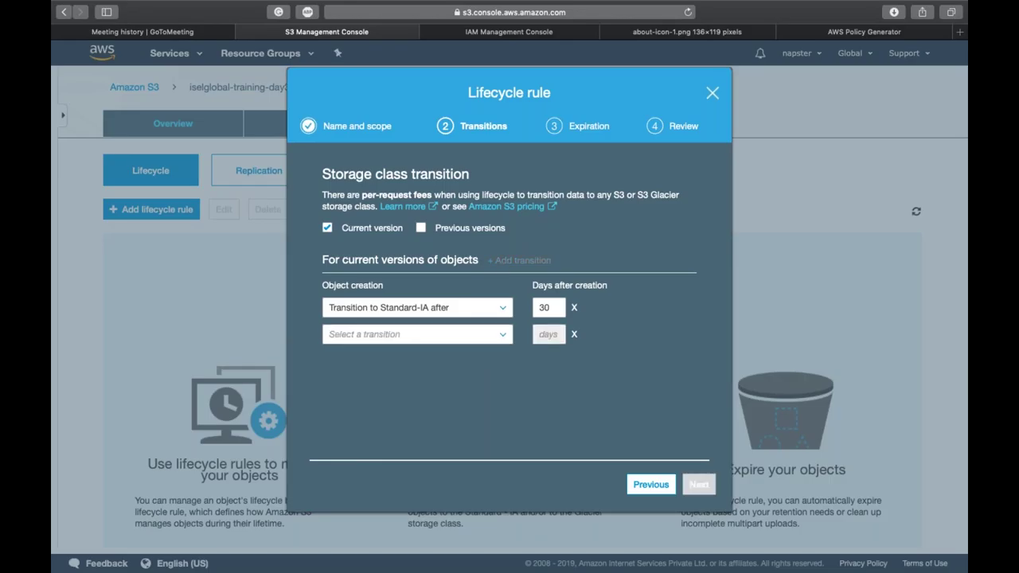
- Set the second current-version transition to Glacier after 60 days
{"action": "left_click", "coordinate": [481, 331]}
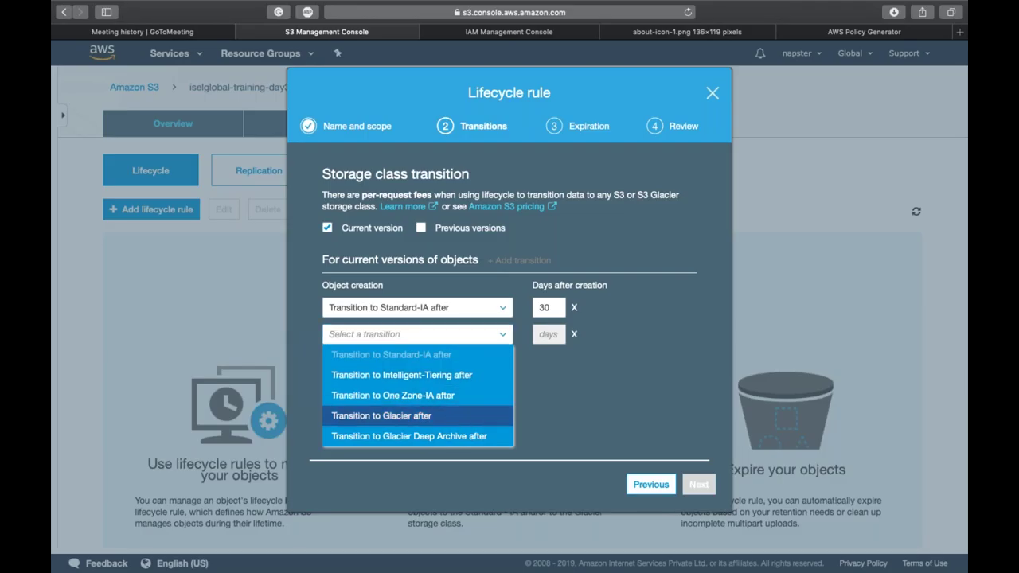
{"action": "left_click", "coordinate": [416, 416]}
{"action": "double_click", "coordinate": [550, 337]}
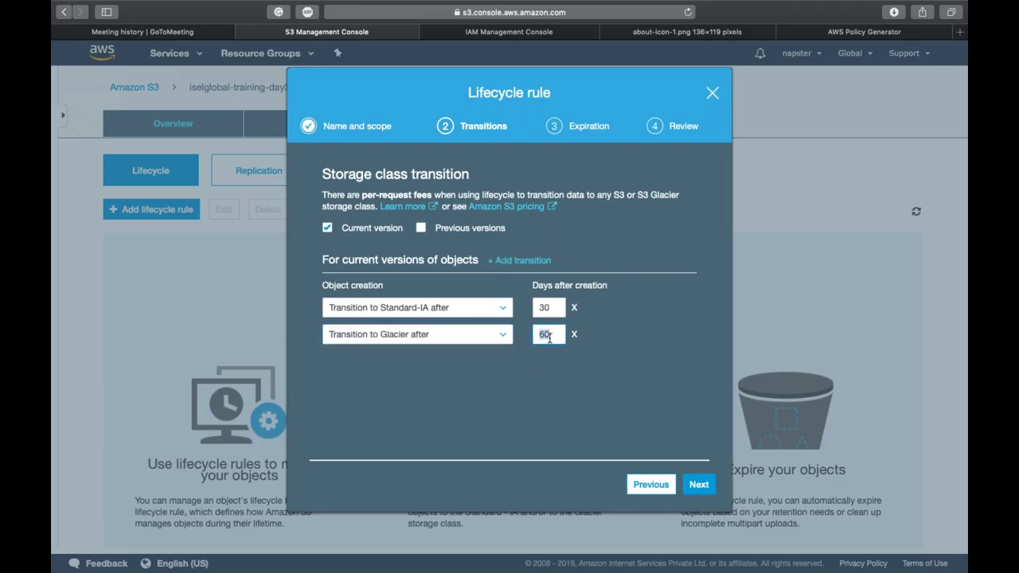
{"action": "double_click", "coordinate": [549, 307]}
{"action": "double_click", "coordinate": [557, 338]}
- Move previous versions to Intelligent-Tiering after 30 days and proceed to Expiration
{"action": "left_click", "coordinate": [460, 229]}
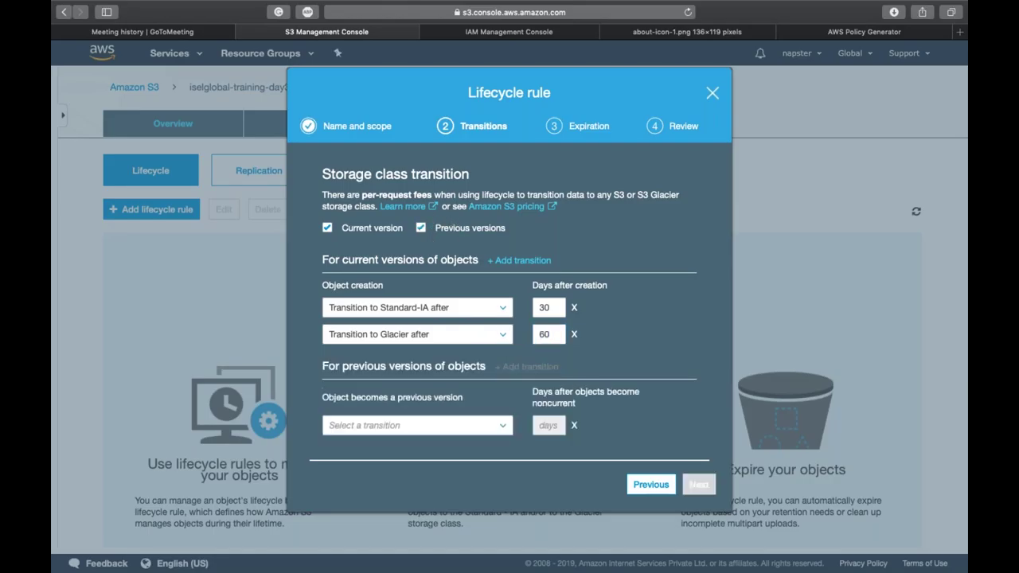
{"action": "left_click", "coordinate": [506, 427]}
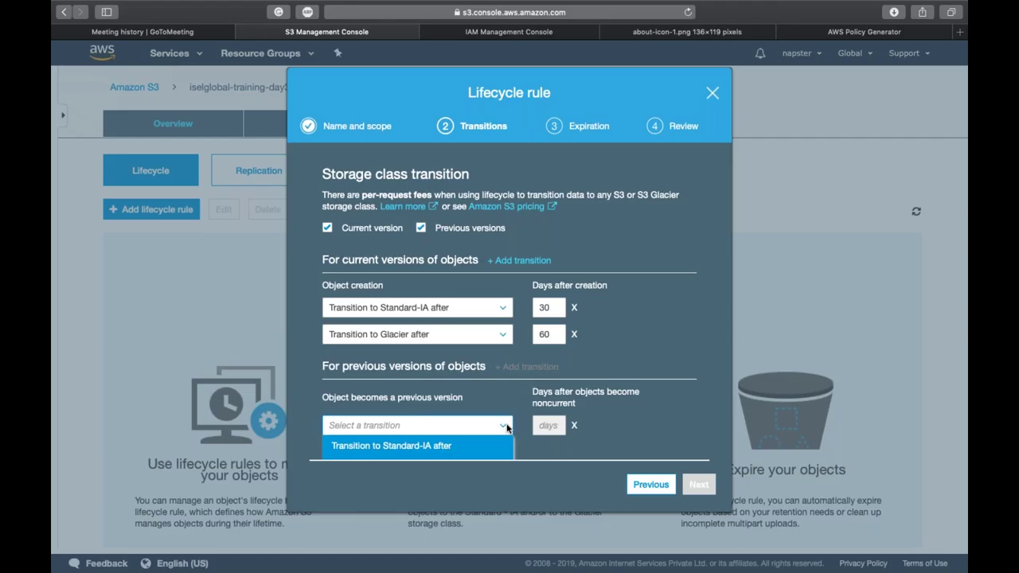
{"action": "left_click", "coordinate": [462, 388]}
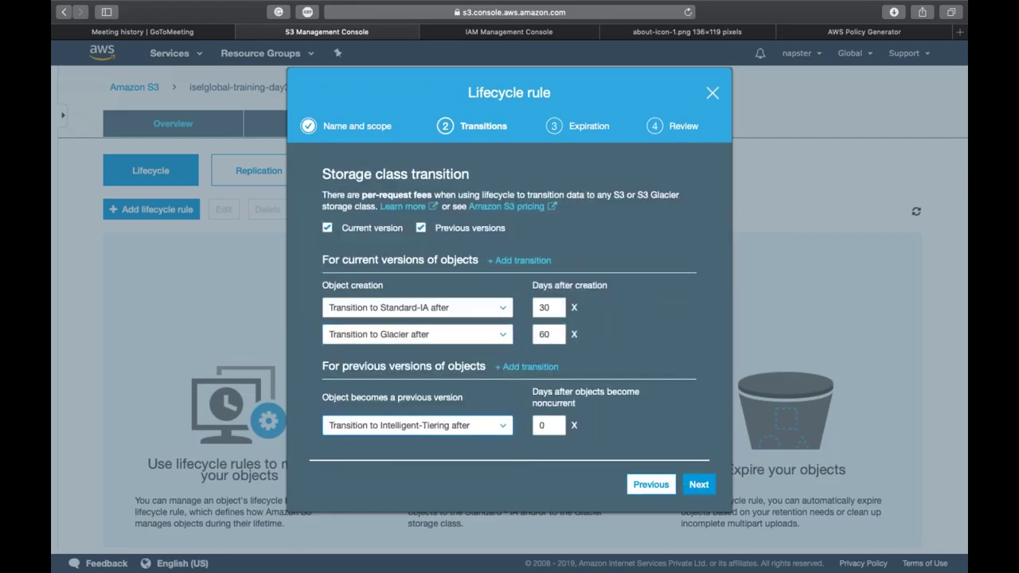
{"action": "left_click", "coordinate": [558, 426]}
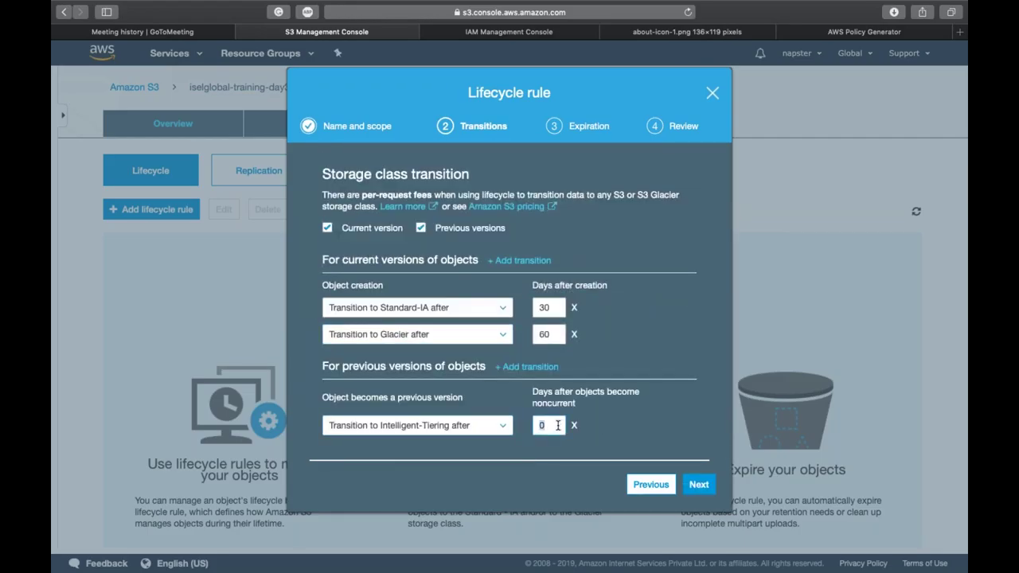
{"action": "type", "text": "30"}
{"action": "left_click", "coordinate": [691, 486]}
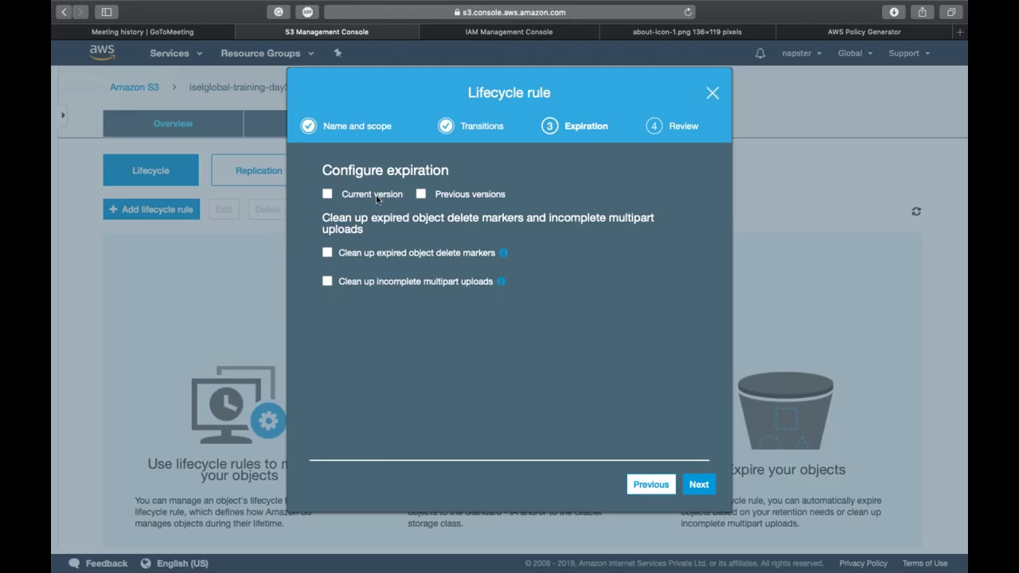
- Expire current object versions after 365 days instead of 425
{"action": "left_click", "coordinate": [376, 195]}
{"action": "double_click", "coordinate": [421, 239]}
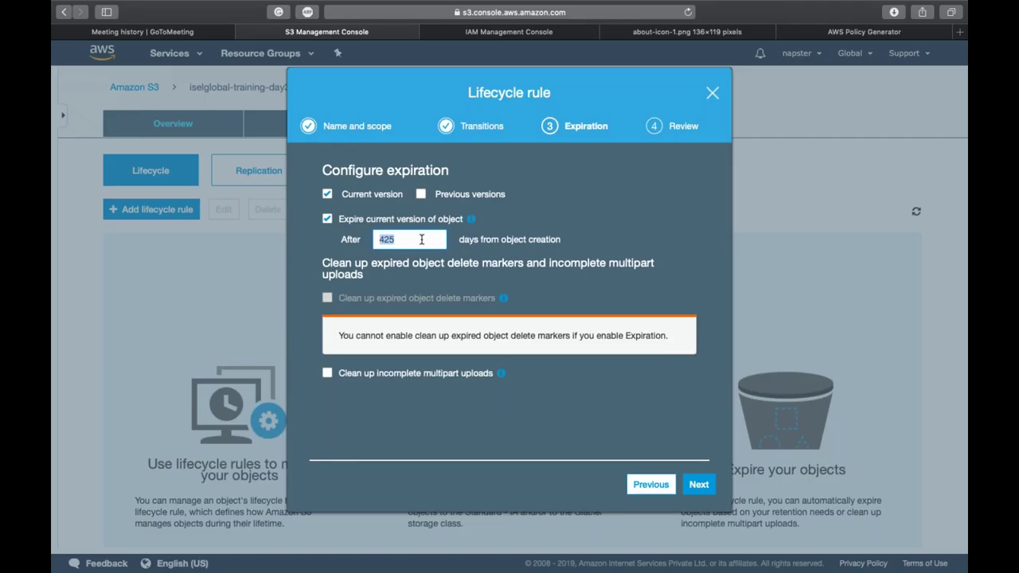
{"action": "type", "text": "365"}
- Permanently delete previous versions after 91 days instead of 395
{"action": "left_click", "coordinate": [459, 196]}
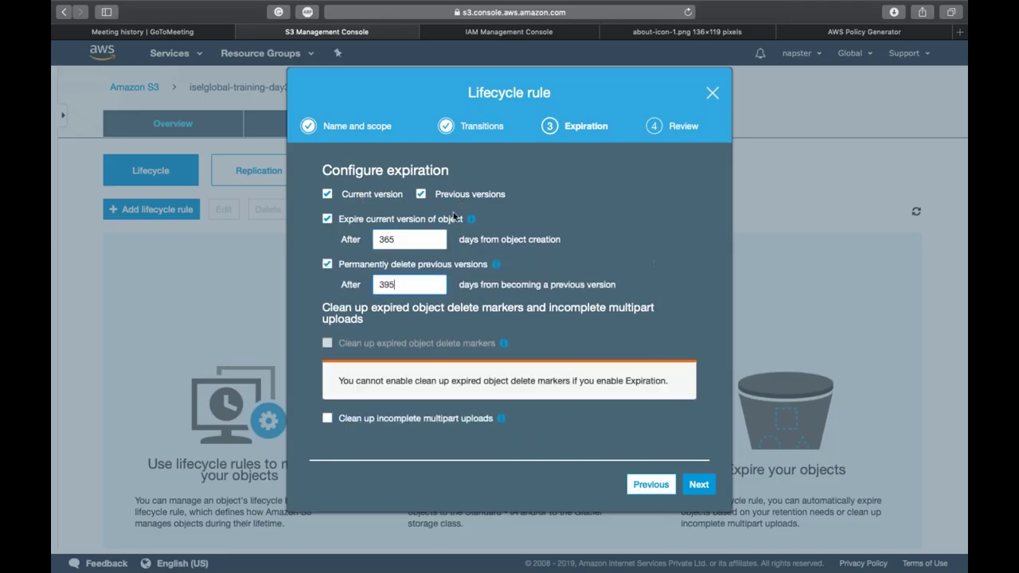
{"action": "double_click", "coordinate": [424, 285]}
{"action": "type", "text": "91"}
{"action": "left_click", "coordinate": [546, 278]}
- Save the testule rule from Review, then refresh the Lifecycle list, still showing no rules
{"action": "left_click", "coordinate": [703, 494]}
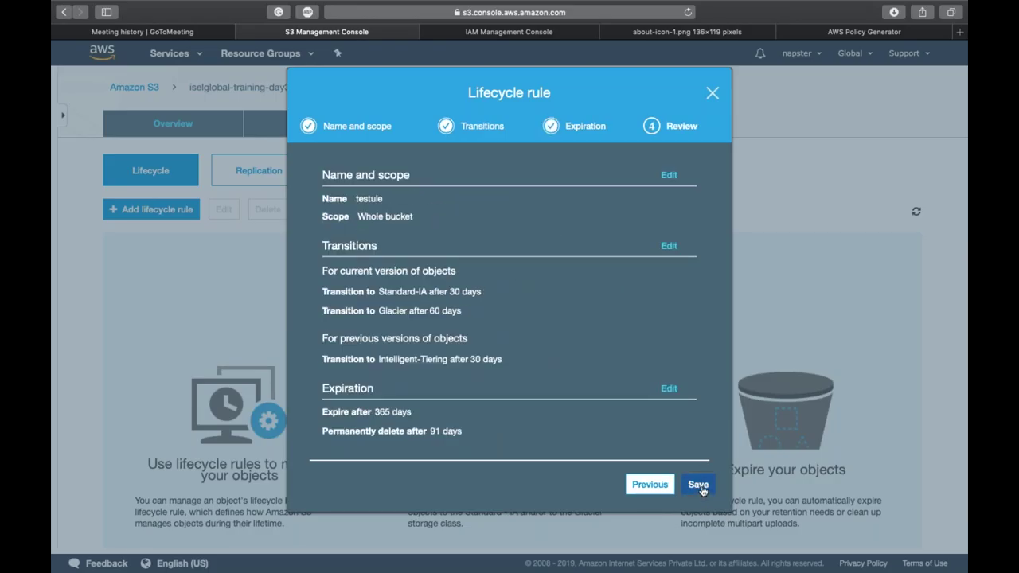
{"action": "left_click", "coordinate": [700, 486]}
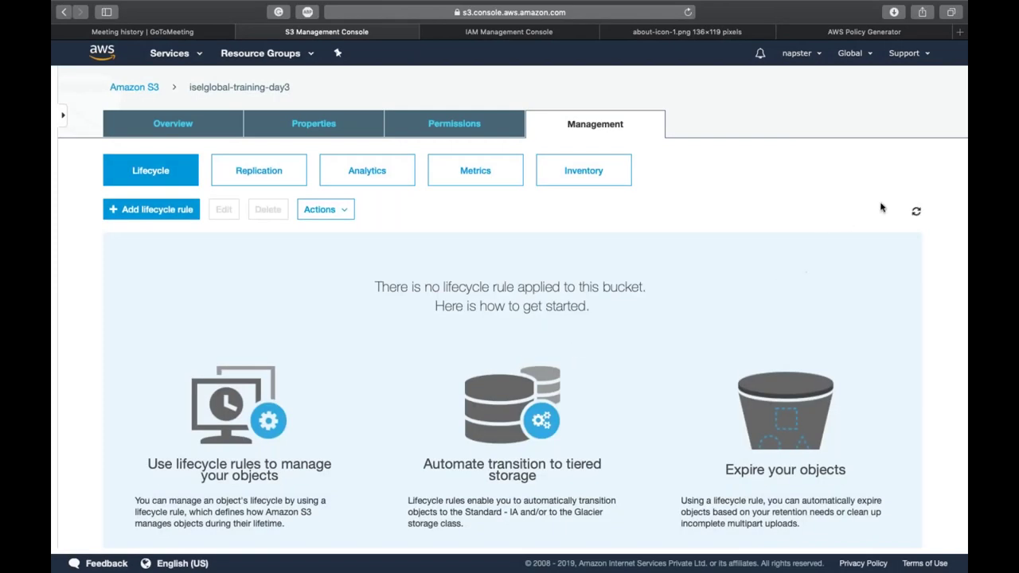
{"action": "left_click", "coordinate": [916, 211]}
{"action": "scroll", "coordinate": [685, 330], "scroll_direction": "down", "scroll_amount": 1}
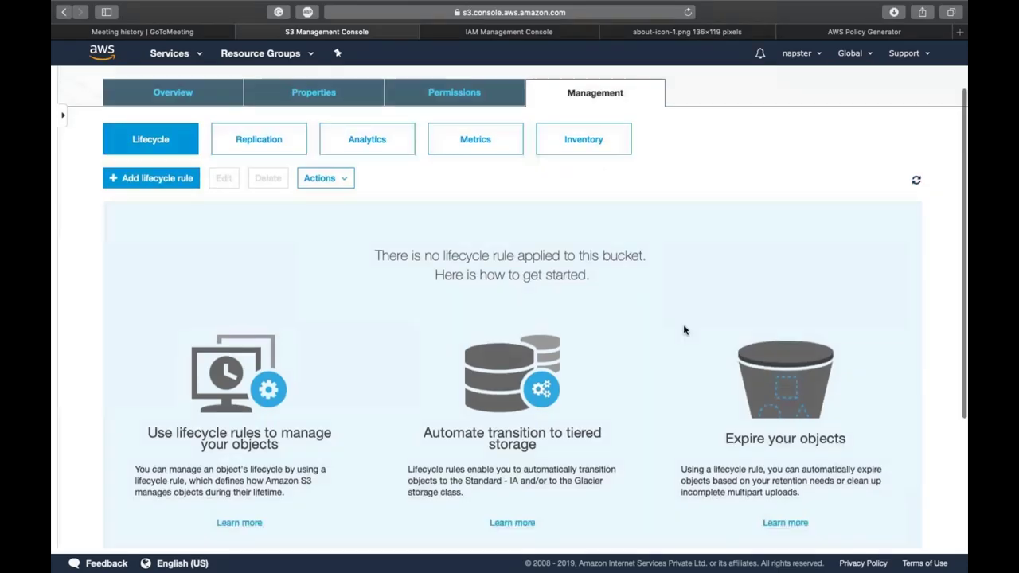
{"action": "scroll", "coordinate": [683, 329], "scroll_direction": "down", "scroll_amount": 3}
{"action": "scroll", "coordinate": [683, 329], "scroll_direction": "up", "scroll_amount": 5}
{"action": "left_click", "coordinate": [689, 12]}
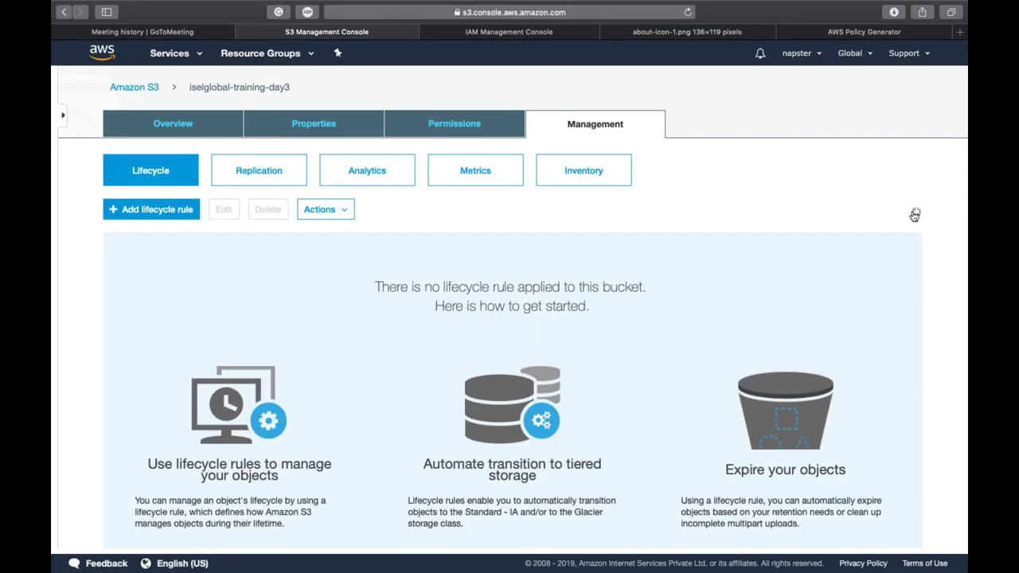
- Create lifecycle rule rule1 with a Standard-IA transition for current versions after 30 days
{"action": "left_click", "coordinate": [176, 207]}
{"action": "type", "text": "rule1"}
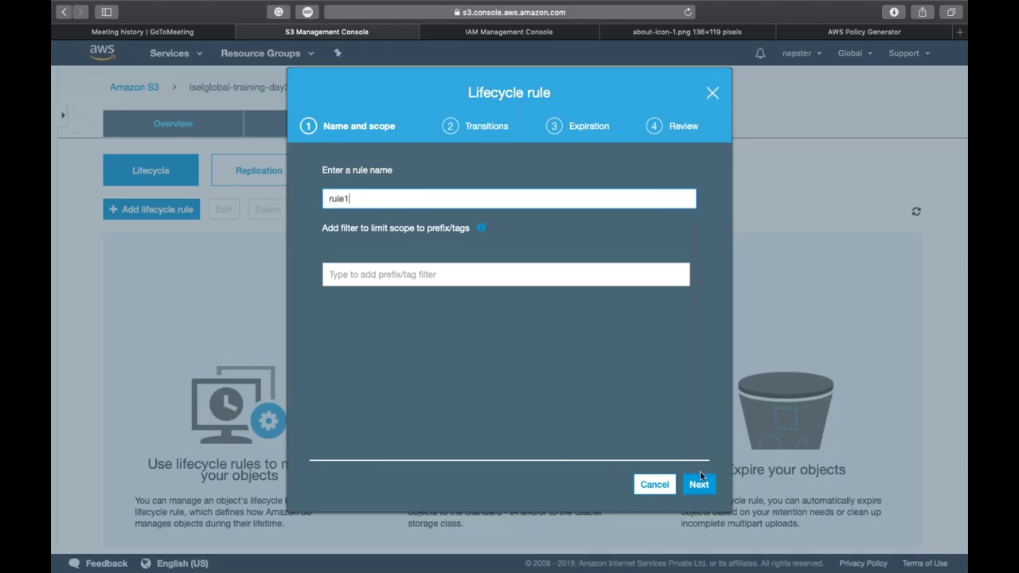
{"action": "left_click", "coordinate": [700, 480]}
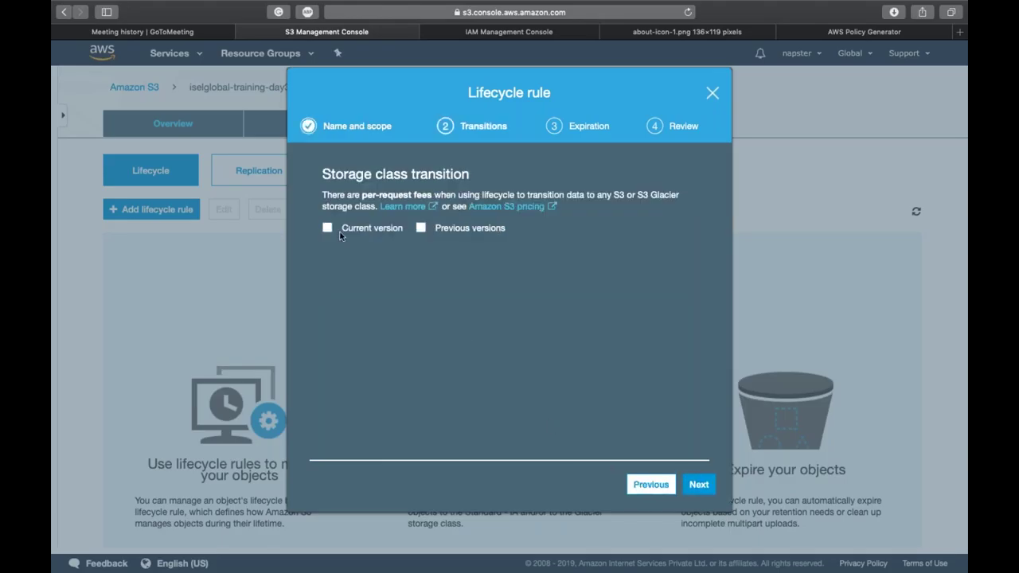
{"action": "left_click", "coordinate": [381, 231]}
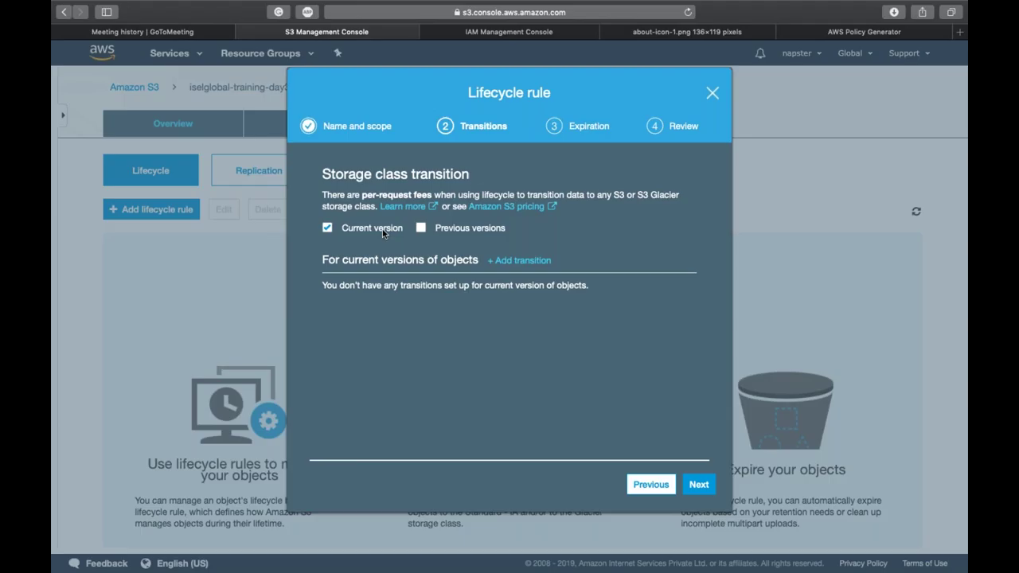
{"action": "left_click", "coordinate": [519, 261]}
{"action": "left_click", "coordinate": [397, 316]}
{"action": "left_click", "coordinate": [469, 331]}
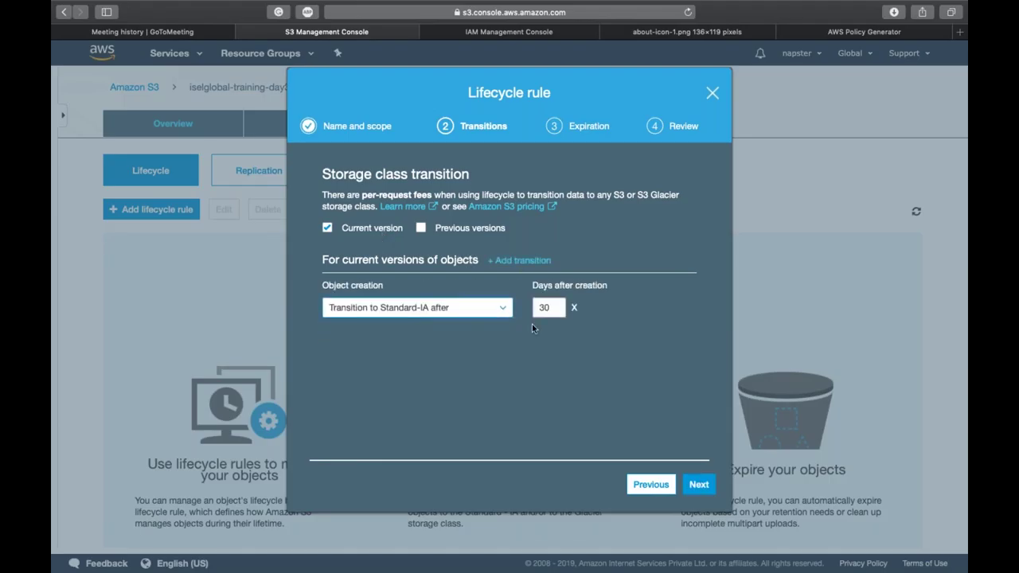
- Expire current versions after 395 days, save rule1, and refresh the lifecycle list
{"action": "left_click", "coordinate": [713, 483]}
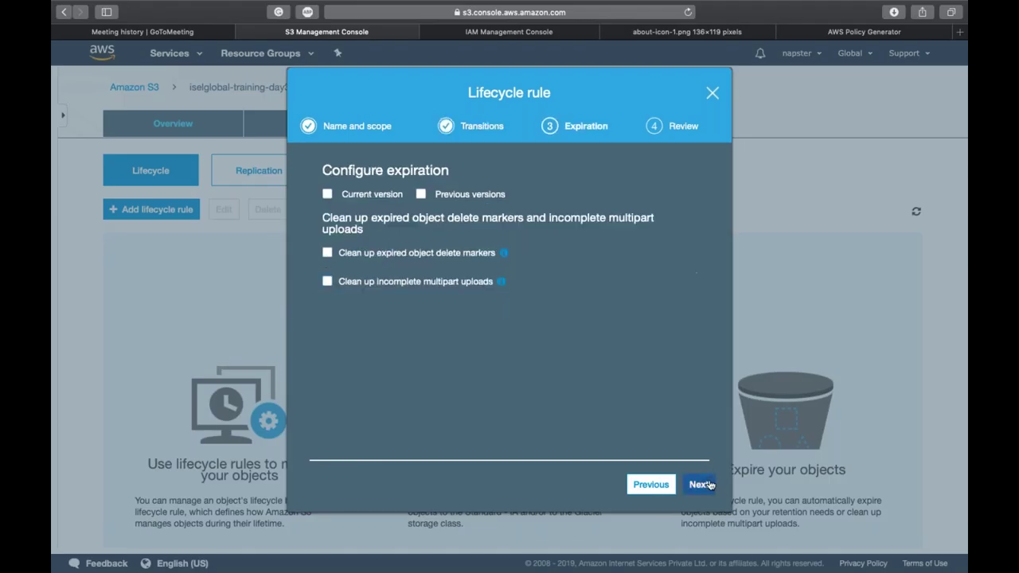
{"action": "left_click", "coordinate": [393, 196]}
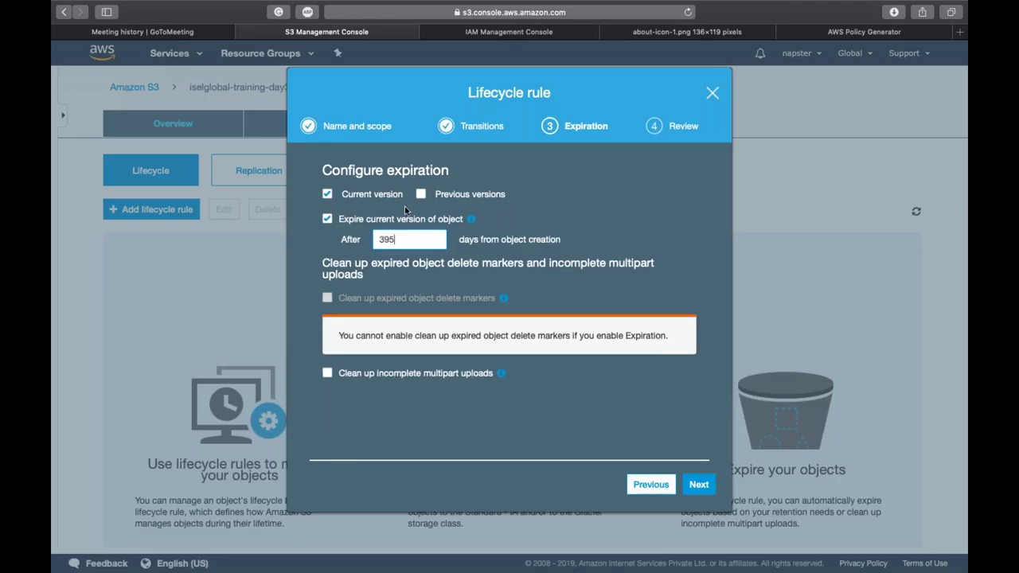
{"action": "left_click", "coordinate": [692, 484]}
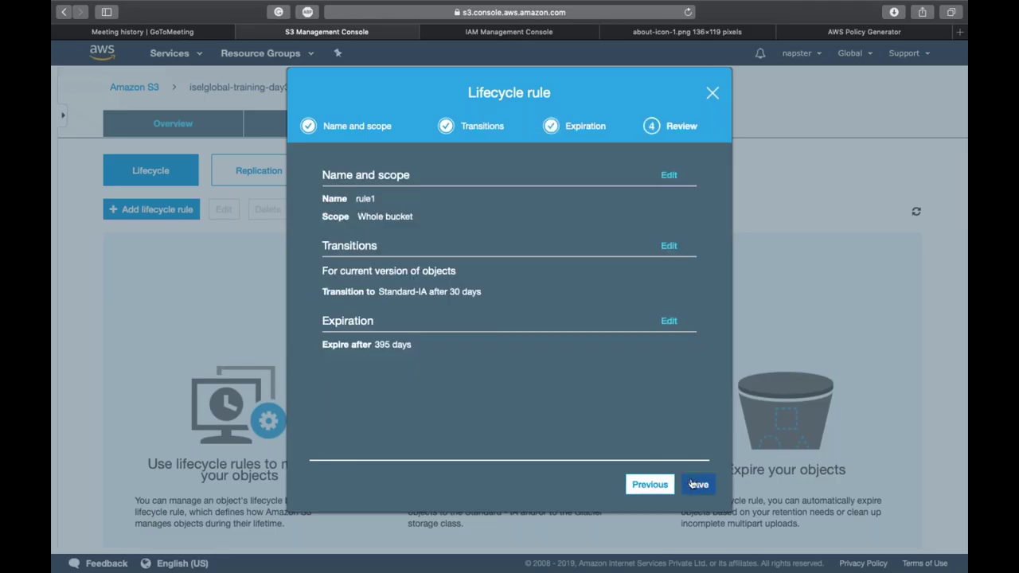
{"action": "left_click", "coordinate": [692, 485]}
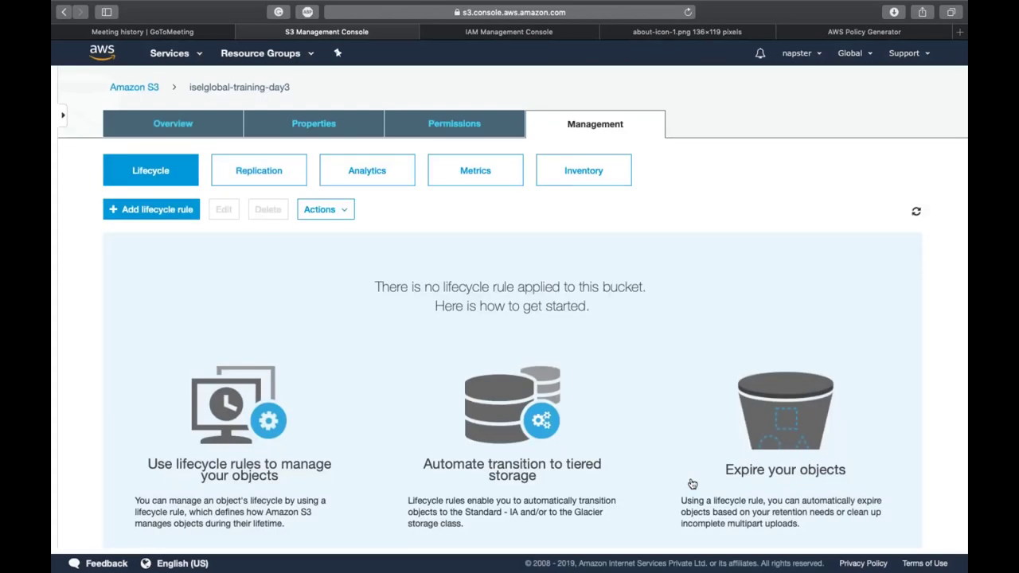
{"action": "left_click", "coordinate": [918, 212]}
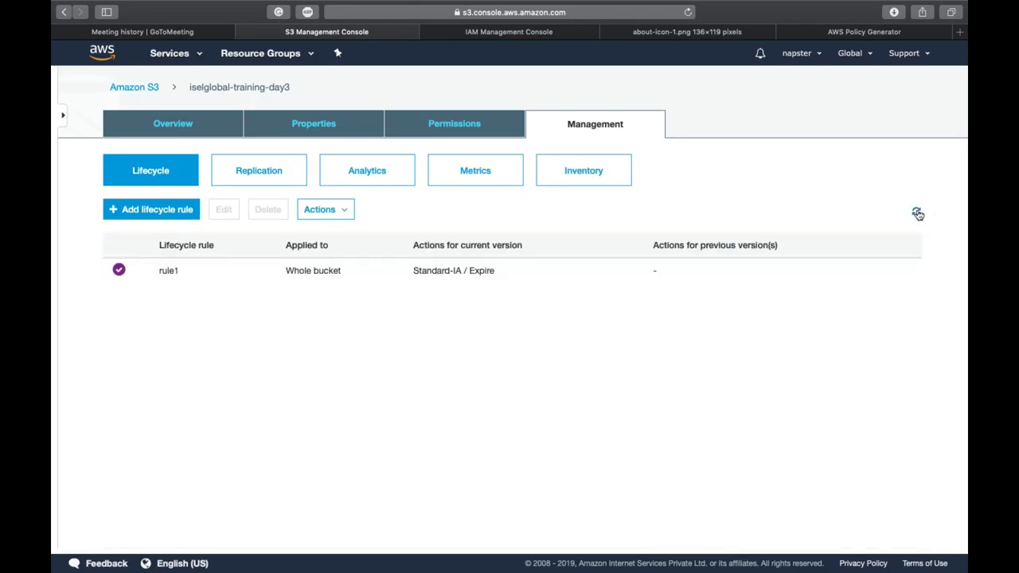
- Select rule1 in the lifecycle list, then switch to the Replication sub-tab
{"action": "left_click", "coordinate": [422, 274]}
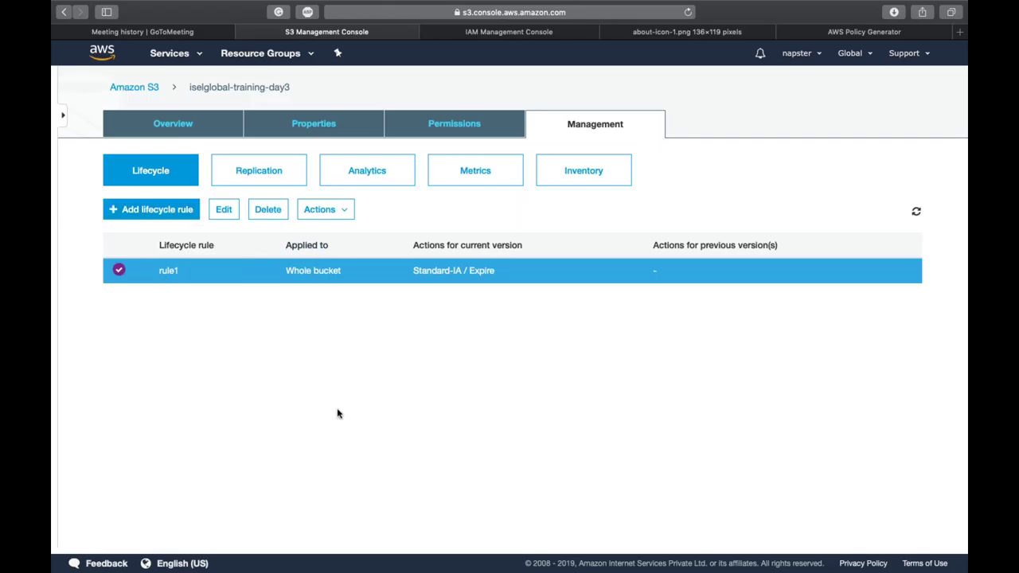
{"action": "left_click", "coordinate": [258, 164]}
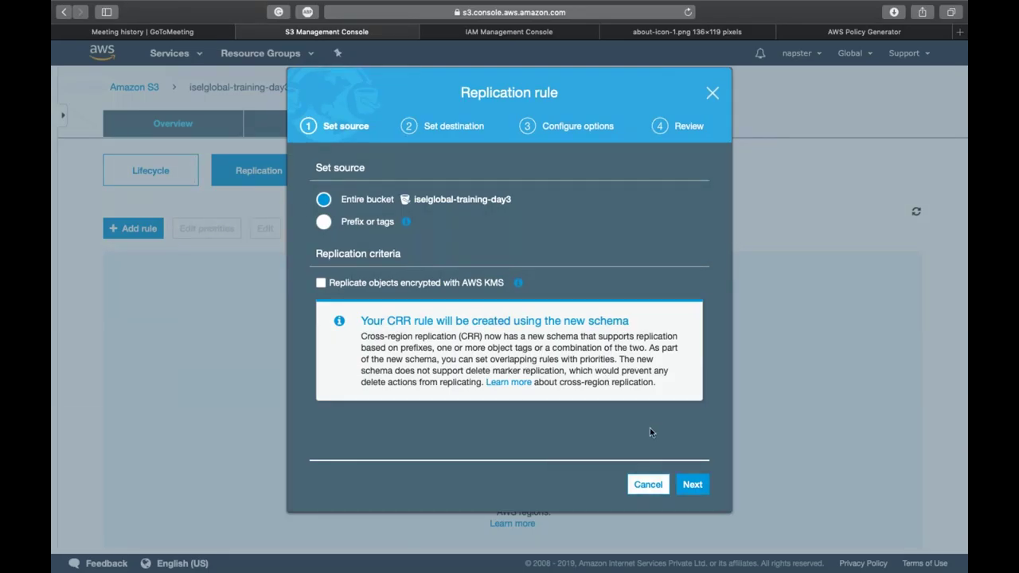
- Choose the Mumbai bucket intellipaat-trainin-demo-july as the replication destination
{"action": "left_click", "coordinate": [692, 485]}
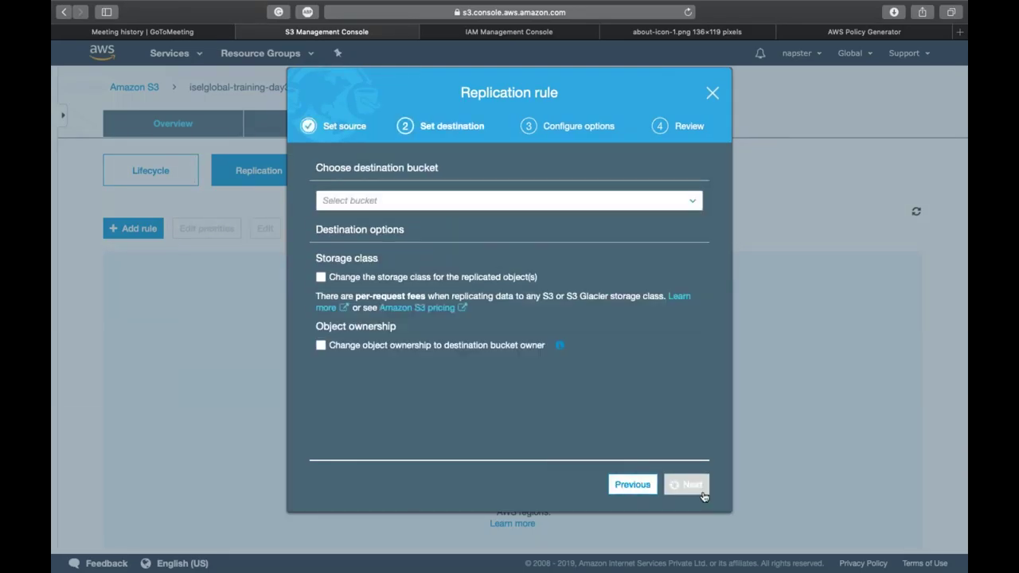
{"action": "left_click", "coordinate": [381, 204]}
{"action": "scroll", "coordinate": [426, 275], "scroll_direction": "down", "scroll_amount": 2}
{"action": "scroll", "coordinate": [396, 266], "scroll_direction": "down", "scroll_amount": 3}
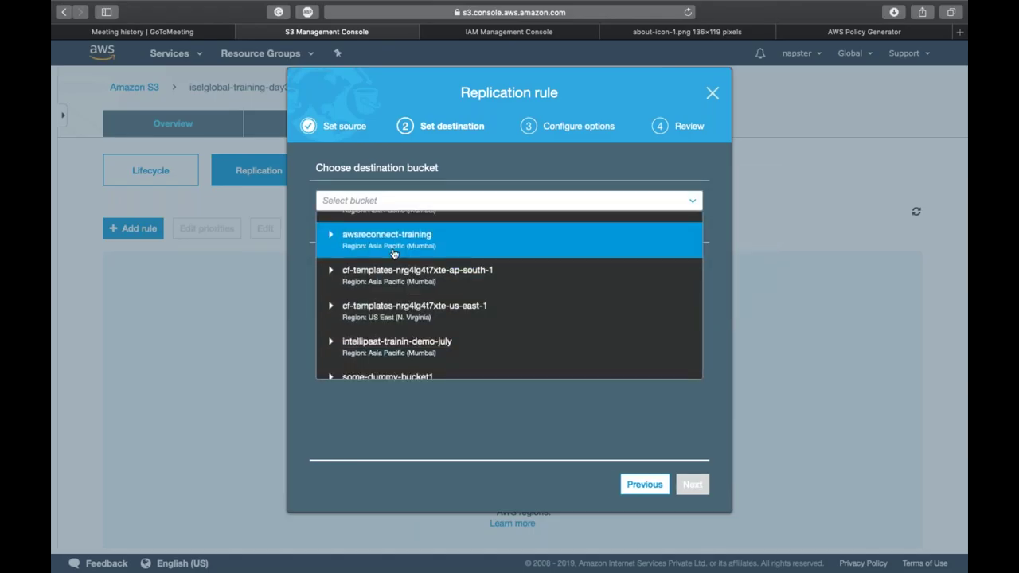
{"action": "scroll", "coordinate": [433, 330], "scroll_direction": "down", "scroll_amount": 2}
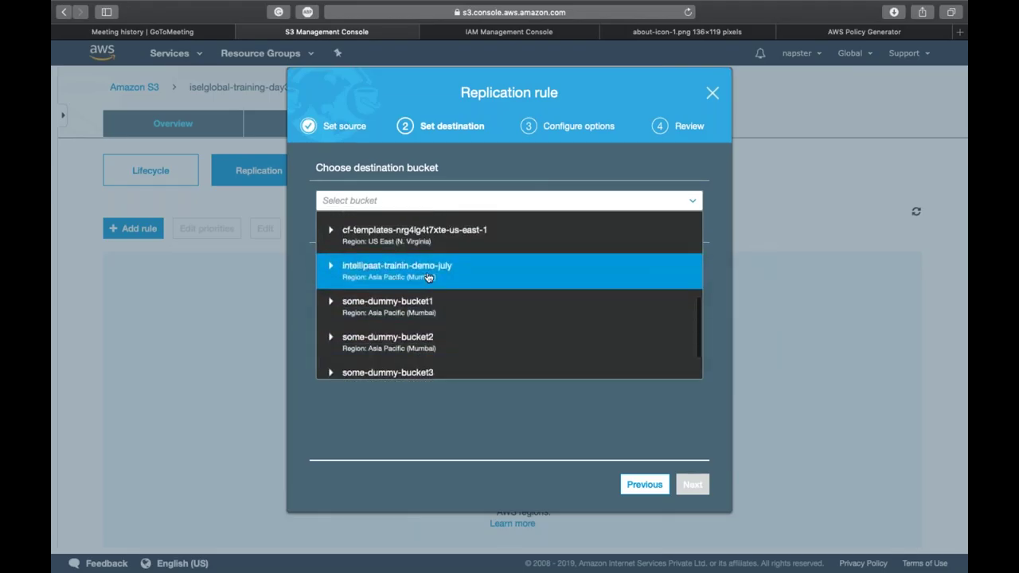
{"action": "left_click", "coordinate": [428, 276]}
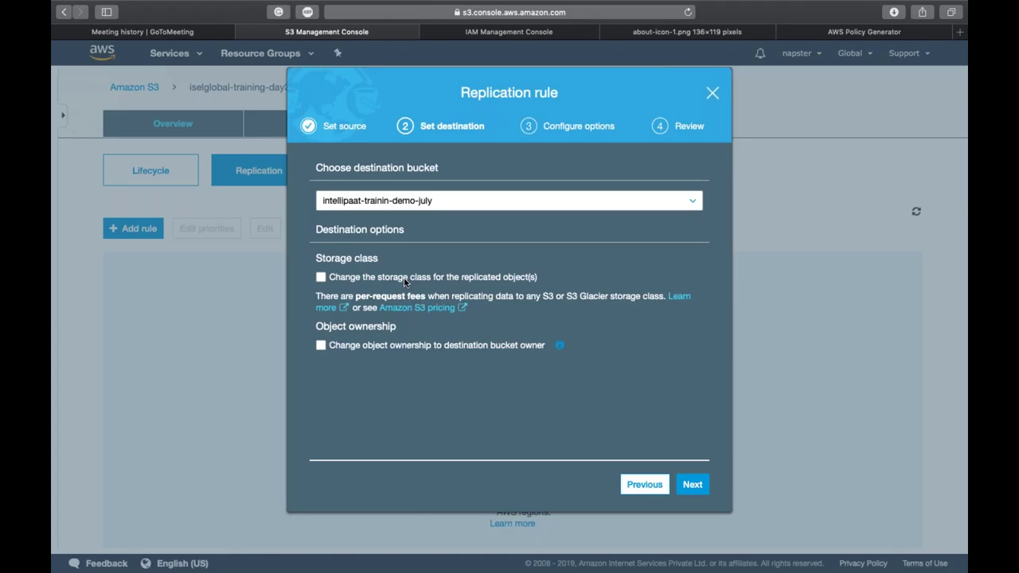
- Change the replicas' storage class to Standard-IA
{"action": "left_click", "coordinate": [405, 279]}
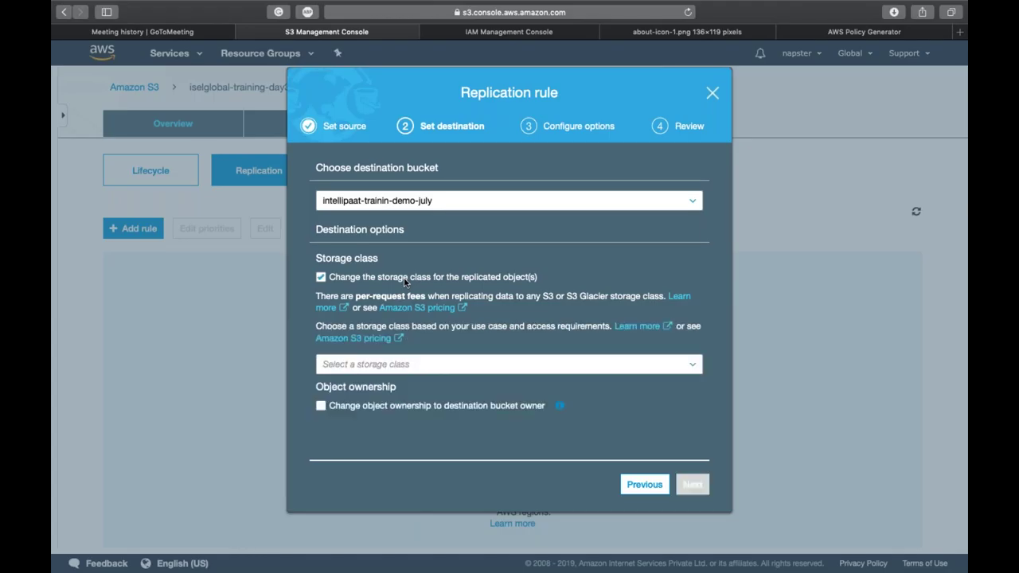
{"action": "left_click", "coordinate": [428, 364]}
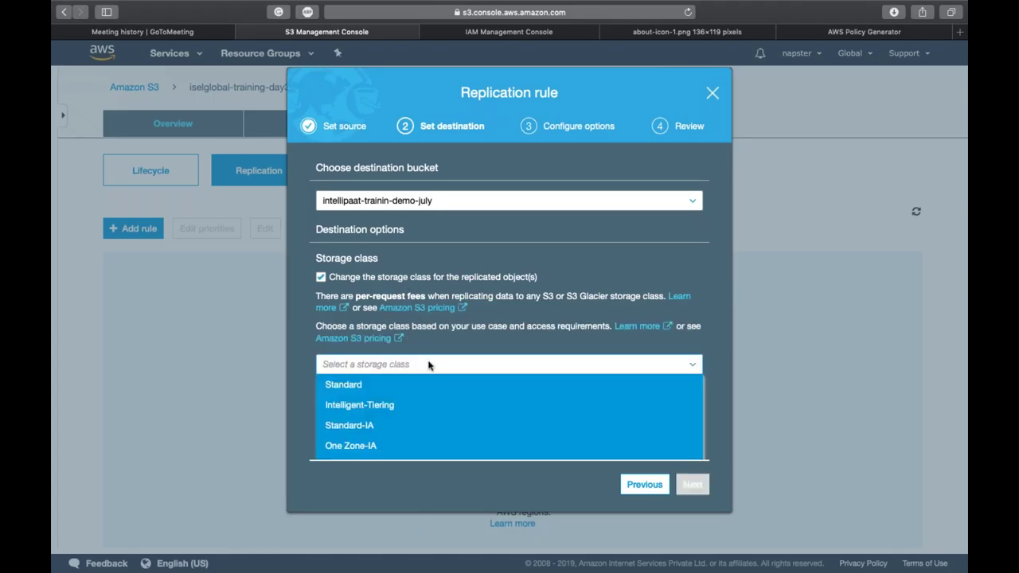
{"action": "left_click", "coordinate": [434, 425]}
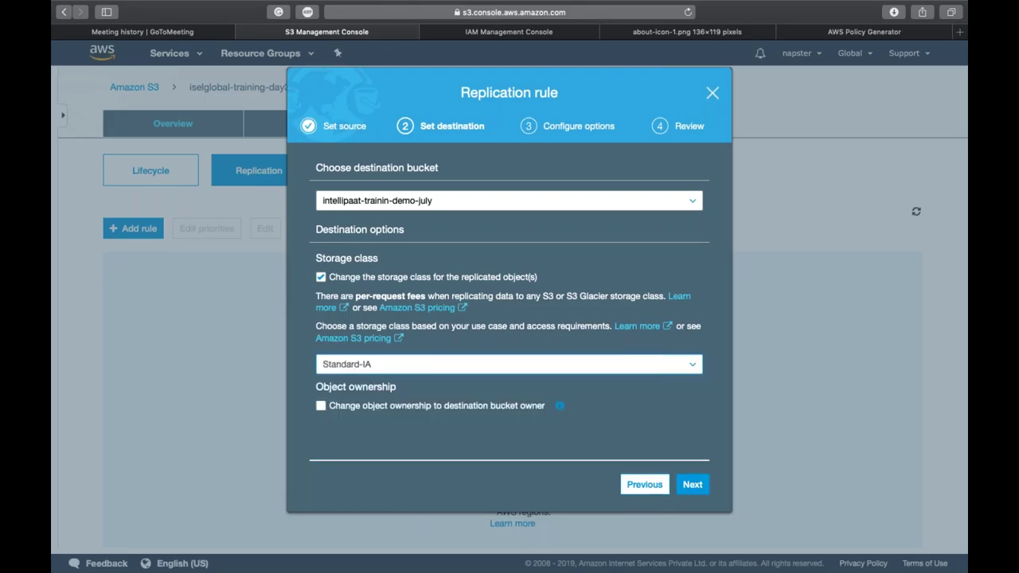
{"action": "left_click", "coordinate": [694, 484]}
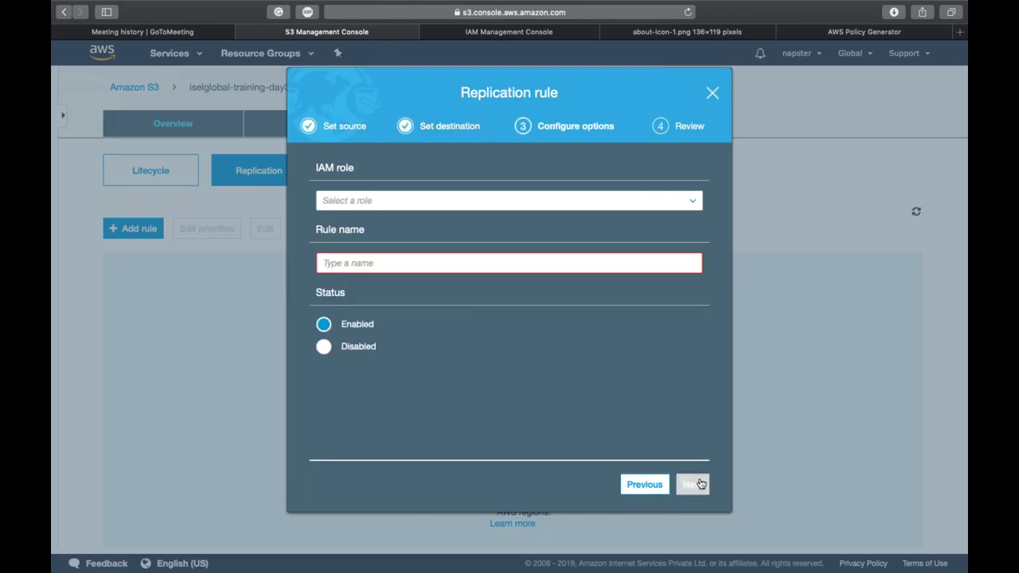
- Use a newly created IAM role, name the rule repicationbucket, and save it after review
{"action": "left_click", "coordinate": [438, 202]}
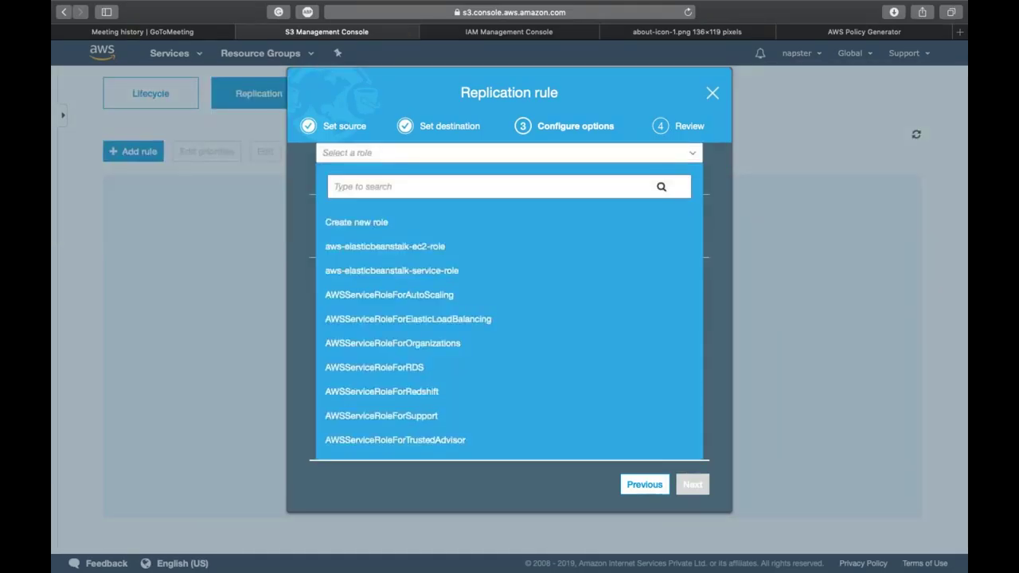
{"action": "left_click", "coordinate": [438, 226]}
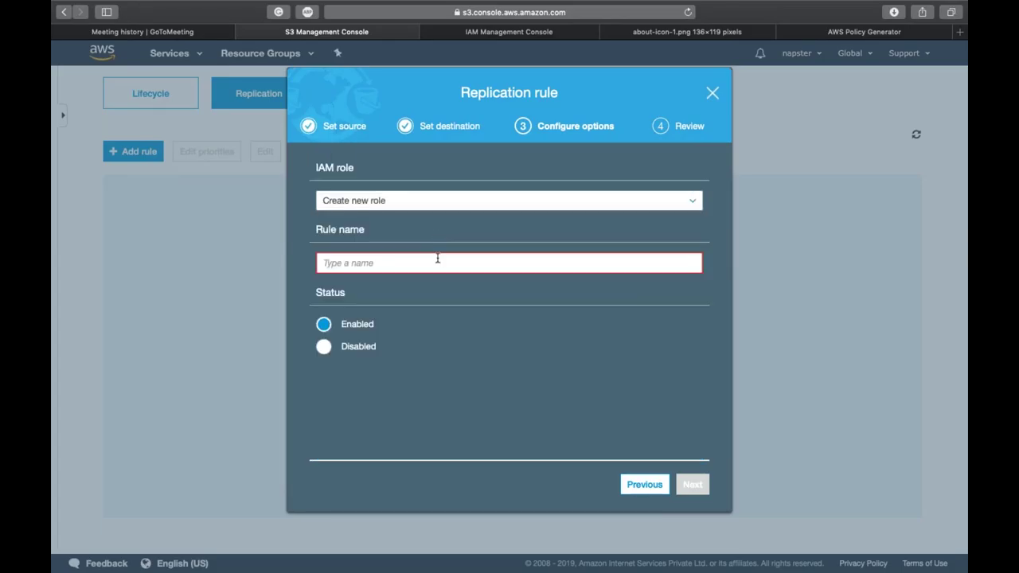
{"action": "left_click", "coordinate": [437, 262]}
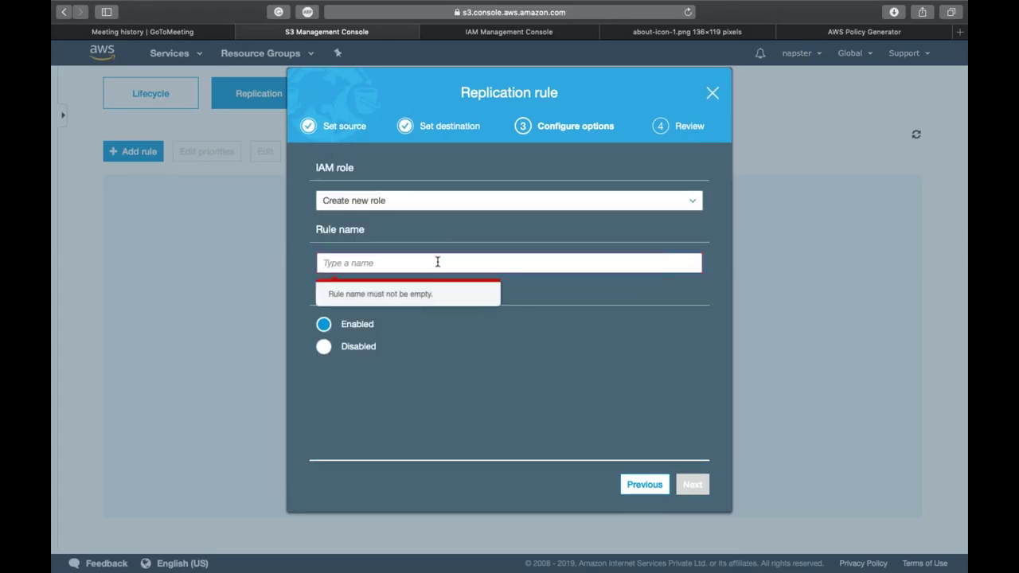
{"action": "type", "text": "repic"}
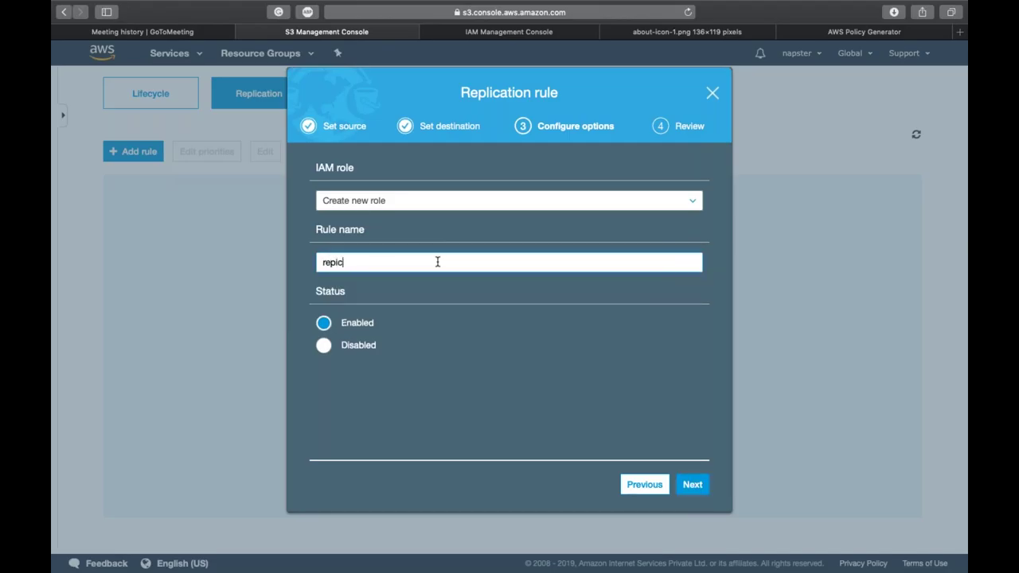
{"action": "type", "text": "ationbucket"}
{"action": "left_click", "coordinate": [504, 408]}
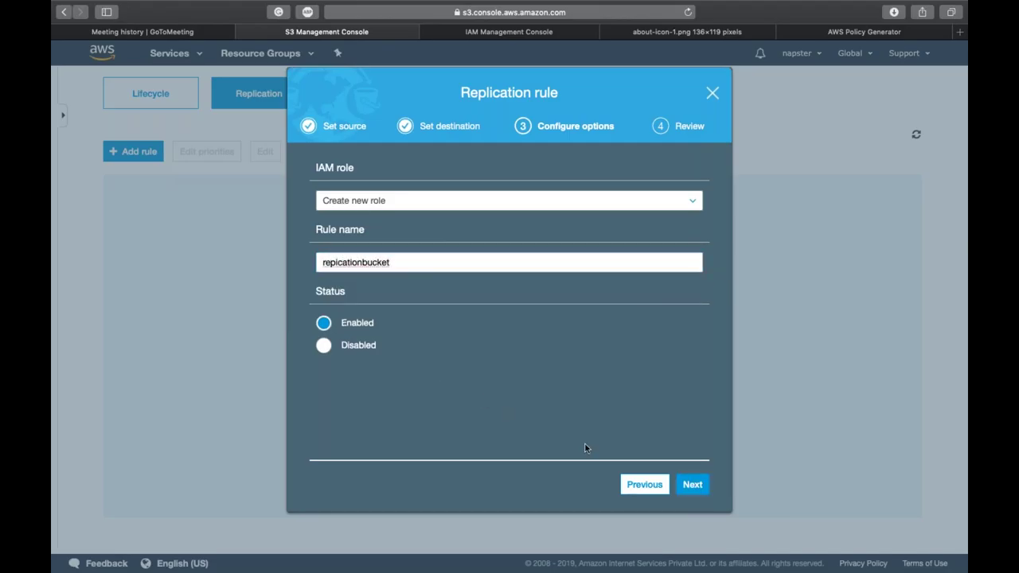
{"action": "left_click", "coordinate": [689, 492]}
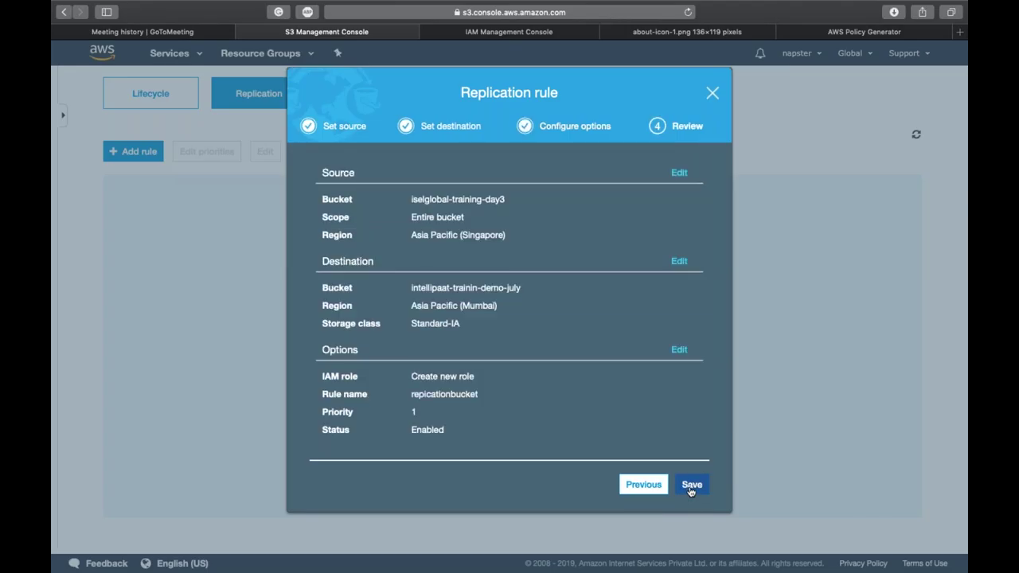
{"action": "left_click", "coordinate": [691, 489]}
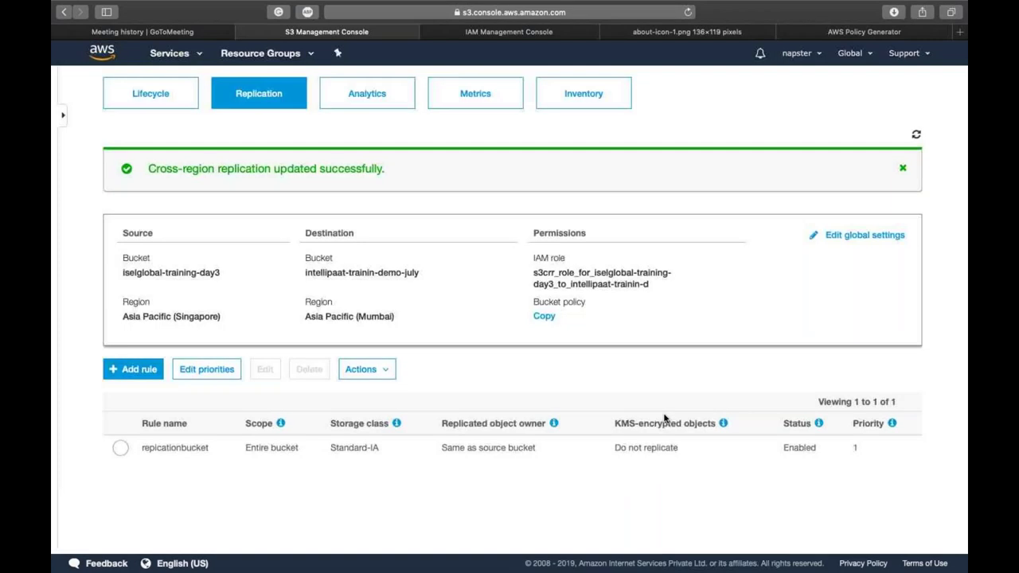
{"action": "scroll", "coordinate": [413, 409], "scroll_direction": "down", "scroll_amount": 1}
- Leave the replication rules and open the intellipaat-trainin-demo-july bucket
{"action": "left_click", "coordinate": [414, 410]}
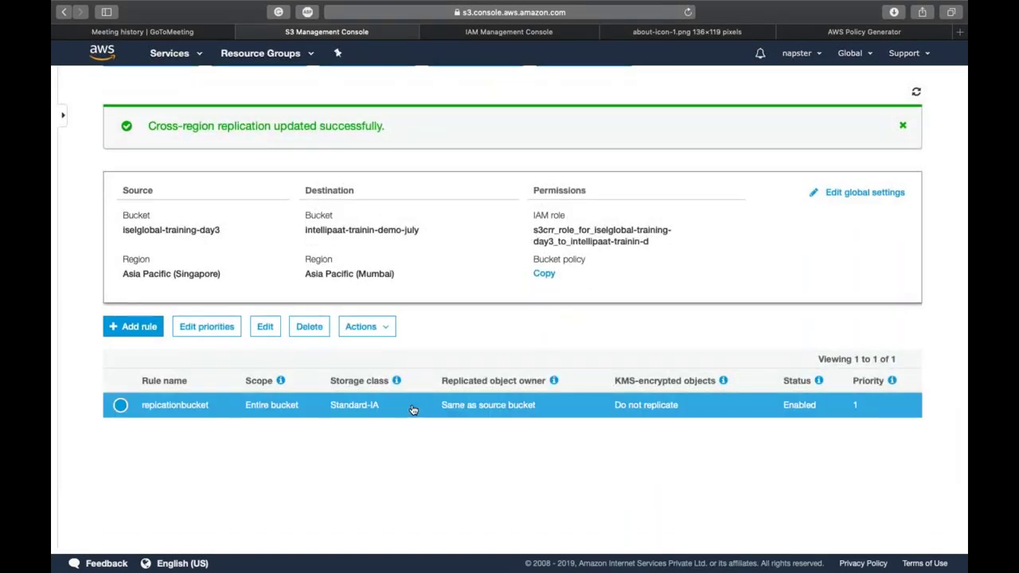
{"action": "scroll", "coordinate": [413, 409], "scroll_direction": "up", "scroll_amount": 4}
{"action": "left_click", "coordinate": [135, 102]}
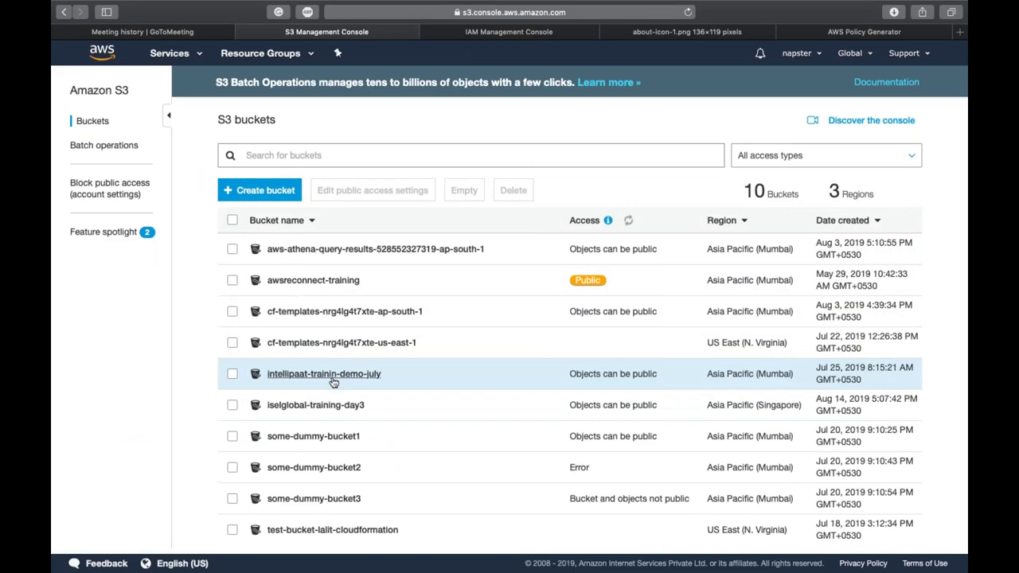
{"action": "left_click", "coordinate": [334, 376]}
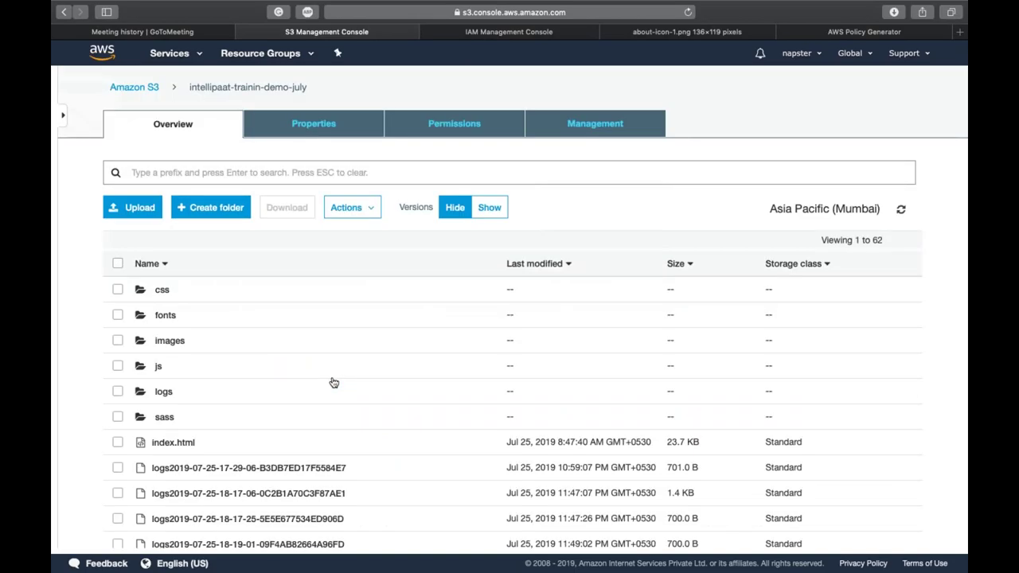
- Select all objects in the bucket, delete them, and return to the buckets list
{"action": "scroll", "coordinate": [333, 383], "scroll_direction": "down", "scroll_amount": 5}
{"action": "scroll", "coordinate": [334, 383], "scroll_direction": "up", "scroll_amount": 5}
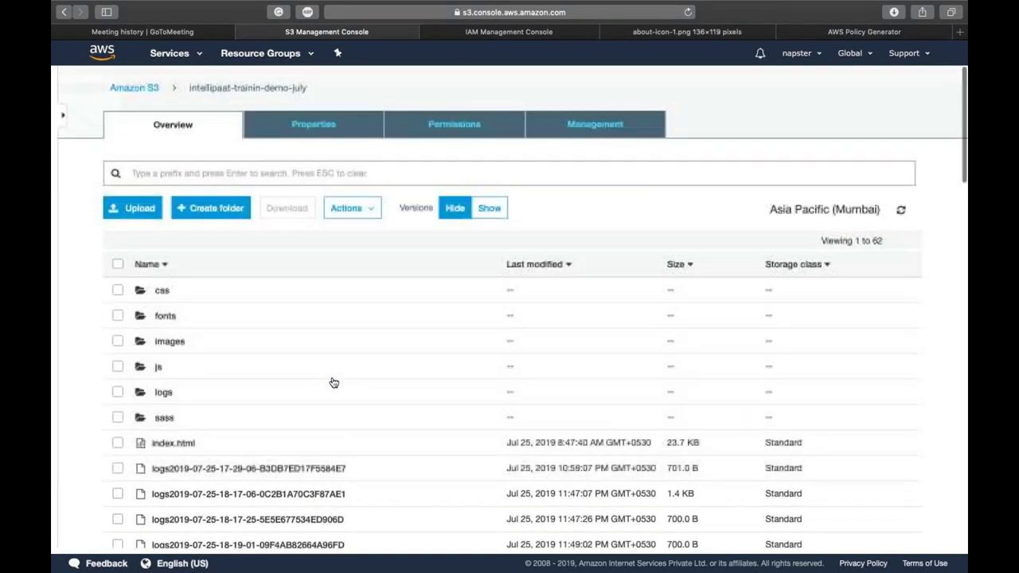
{"action": "left_click", "coordinate": [118, 265]}
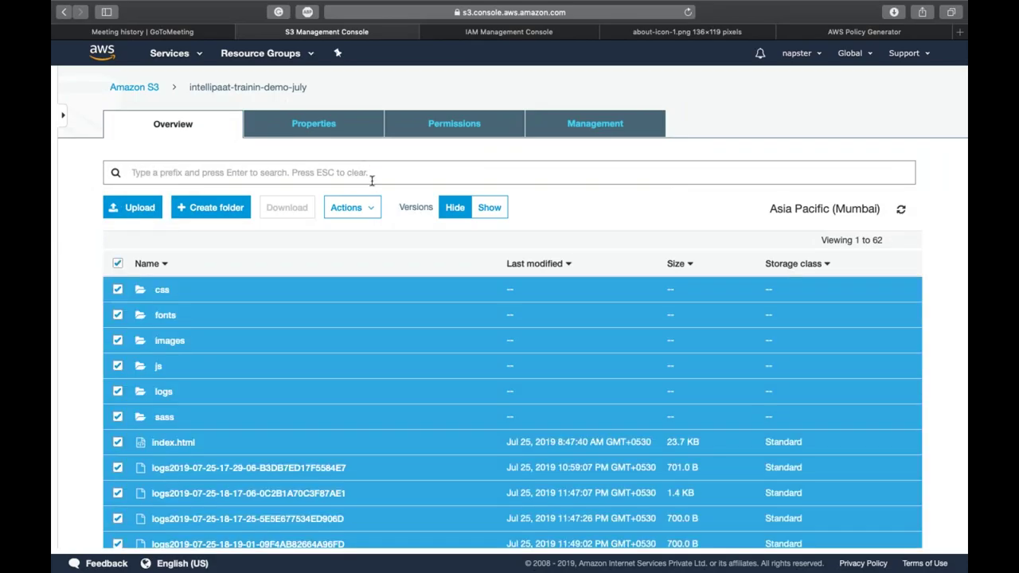
{"action": "left_click", "coordinate": [358, 209]}
{"action": "left_click", "coordinate": [356, 447]}
{"action": "left_click", "coordinate": [693, 486]}
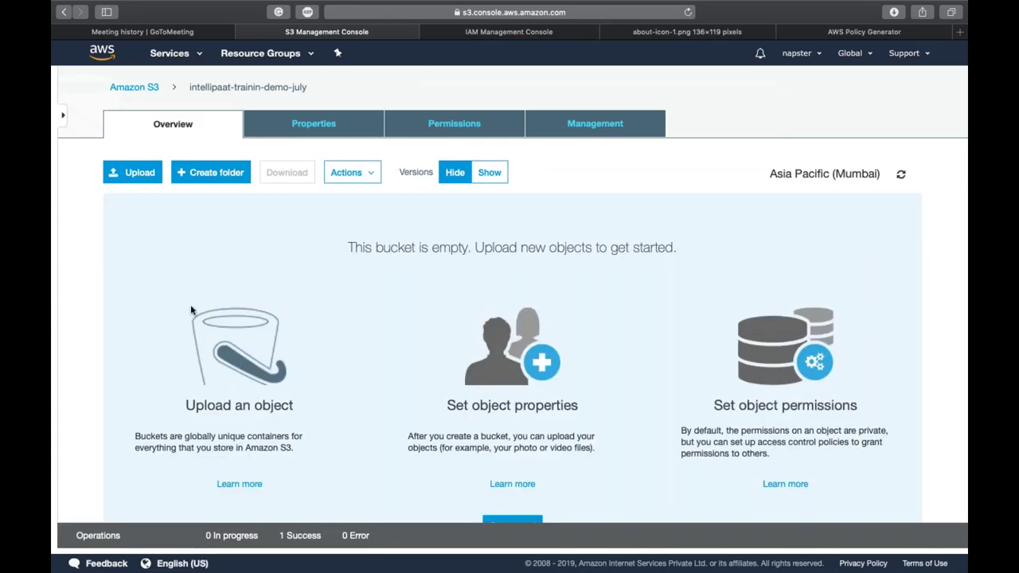
{"action": "left_click", "coordinate": [130, 89]}
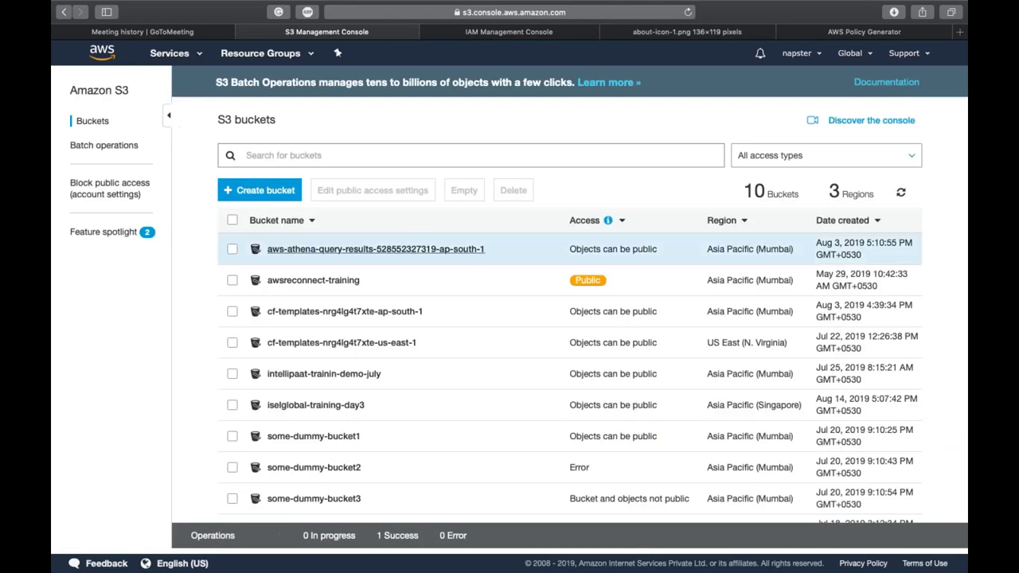
- Upload three-tier.jpeg from Downloads into iselglobal-training-day3 and return to the buckets list
{"action": "left_click", "coordinate": [316, 406]}
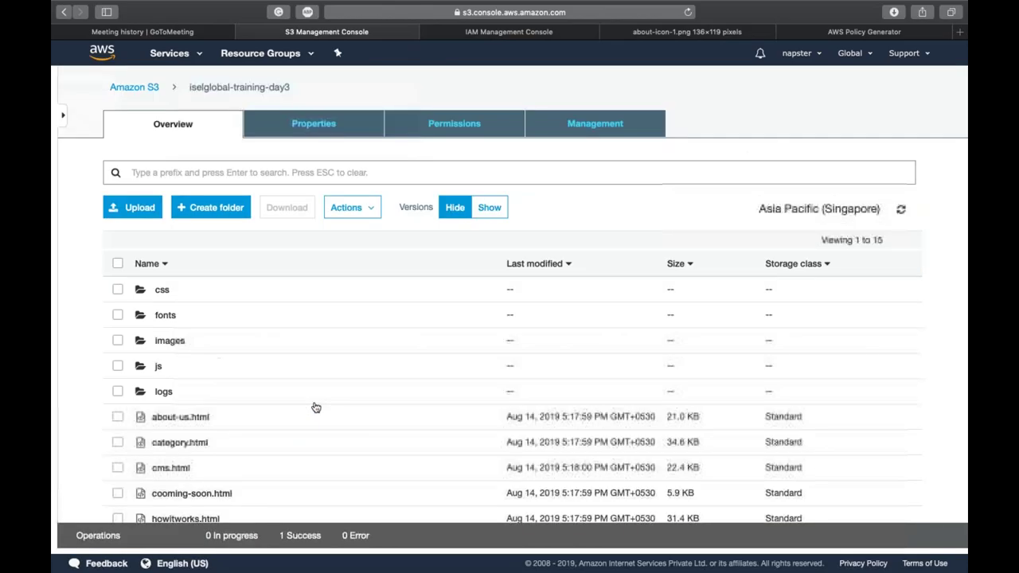
{"action": "left_click", "coordinate": [131, 208]}
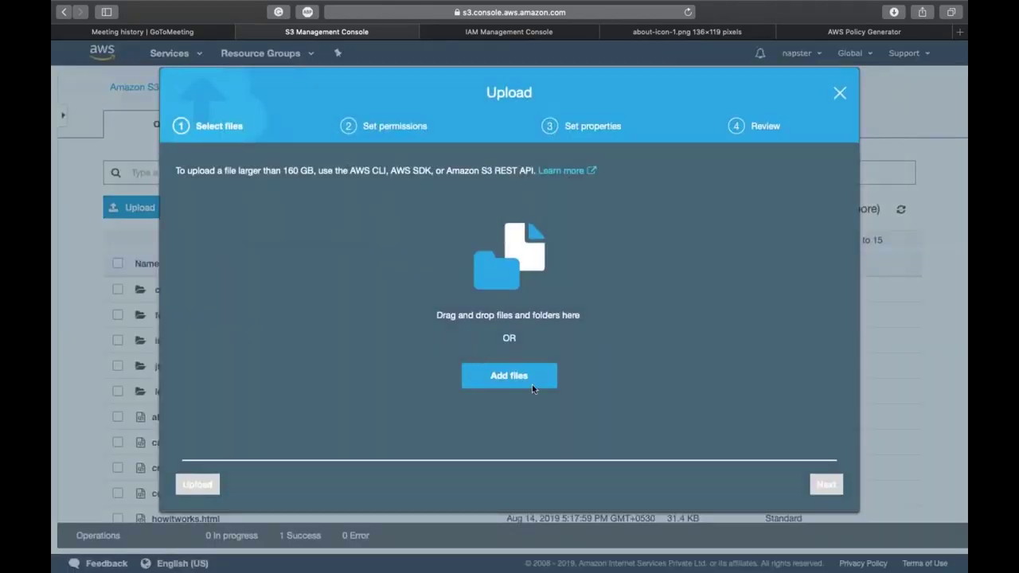
{"action": "left_click", "coordinate": [532, 385]}
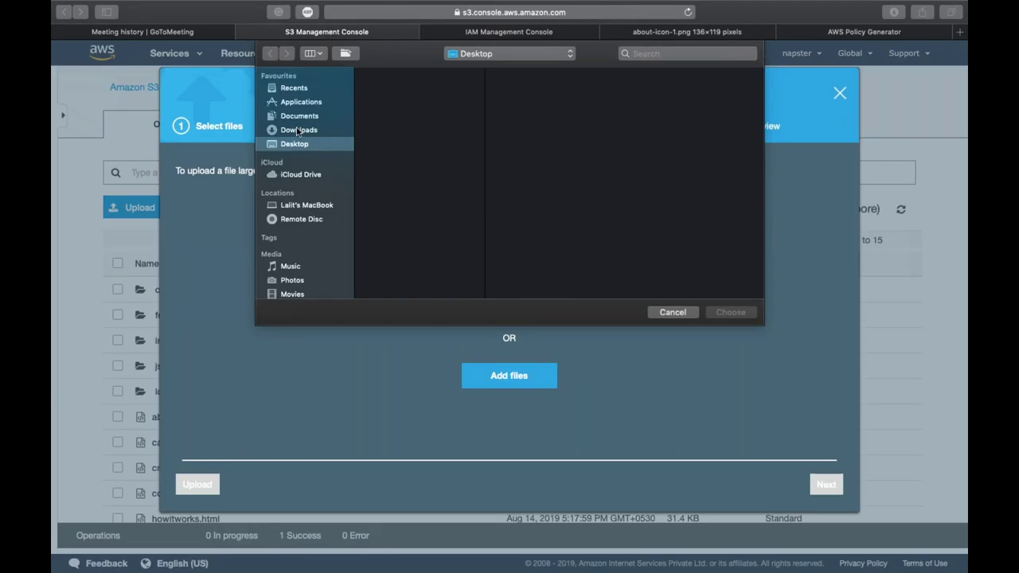
{"action": "left_click", "coordinate": [298, 130]}
{"action": "left_click", "coordinate": [400, 212]}
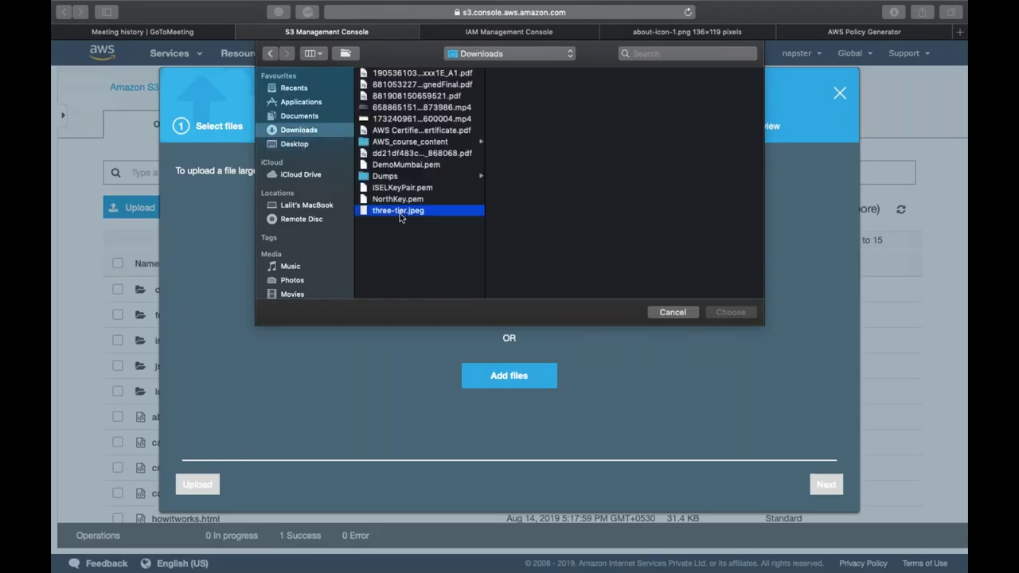
{"action": "double_click", "coordinate": [399, 211]}
{"action": "left_click", "coordinate": [196, 484]}
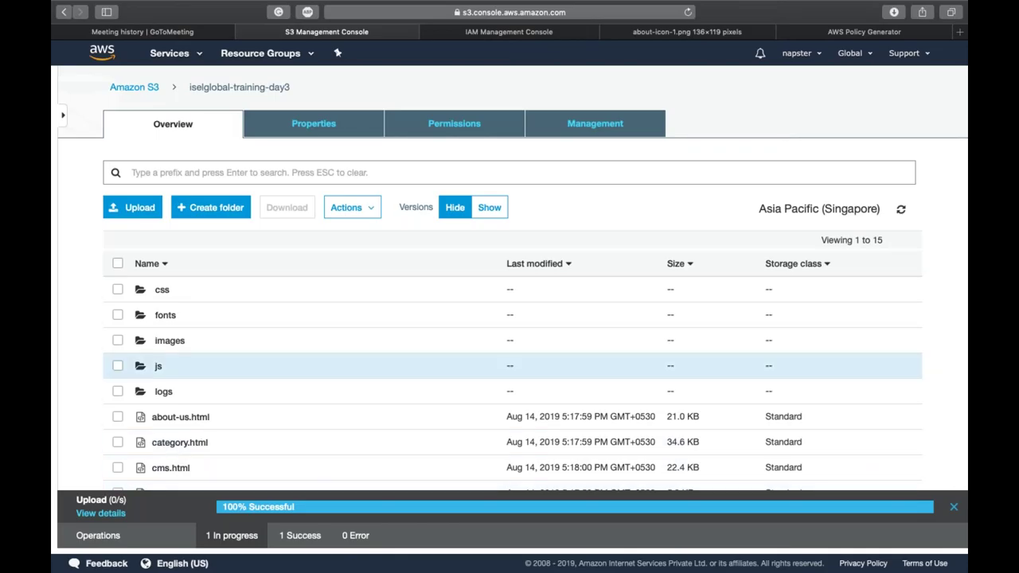
{"action": "left_click", "coordinate": [152, 89]}
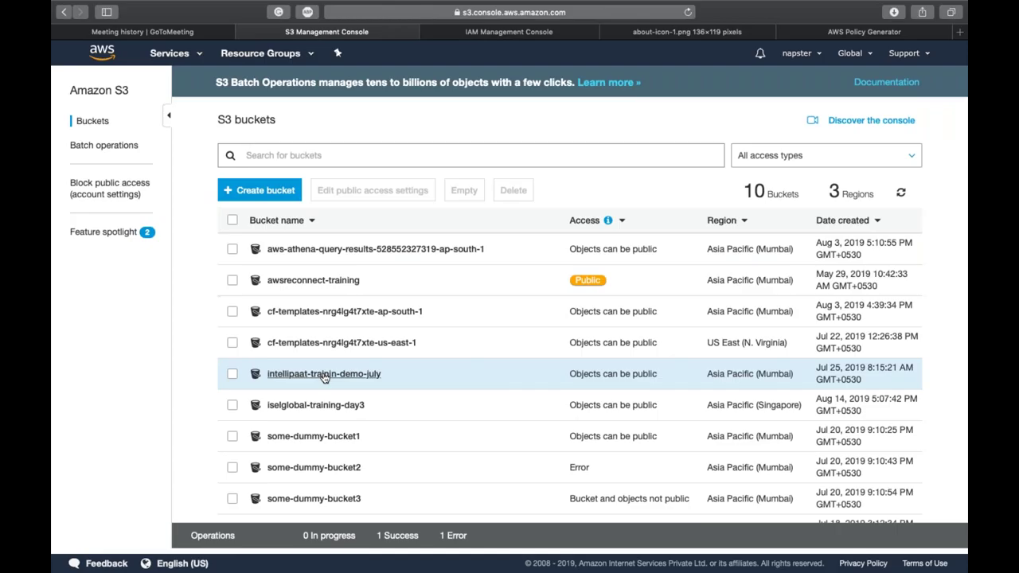
- Refresh intellipaat-trainin-demo-july and check three-tier.jpeg arrived as Standard-IA (152.9 KB)
{"action": "left_click", "coordinate": [326, 375]}
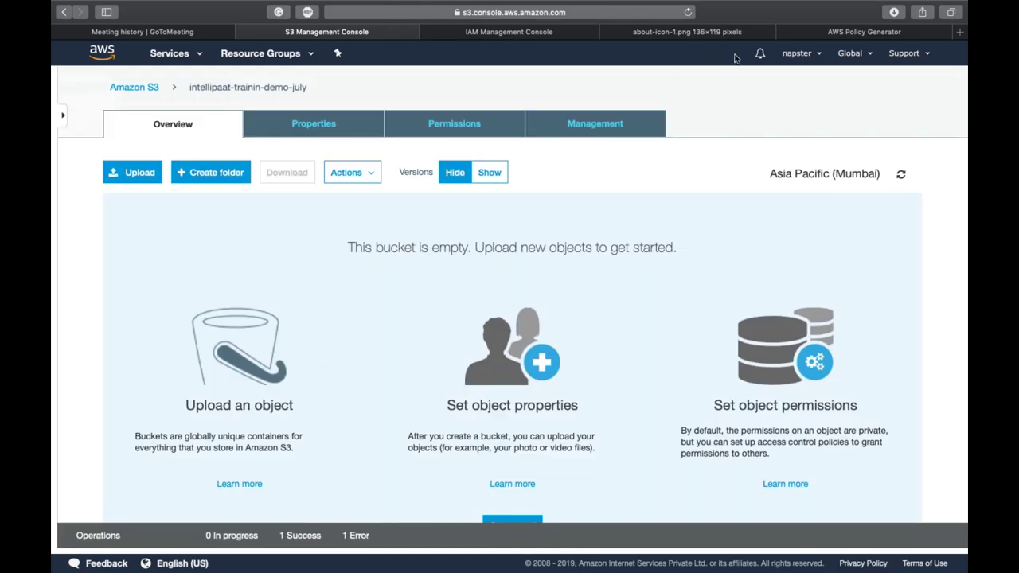
{"action": "left_click", "coordinate": [902, 176]}
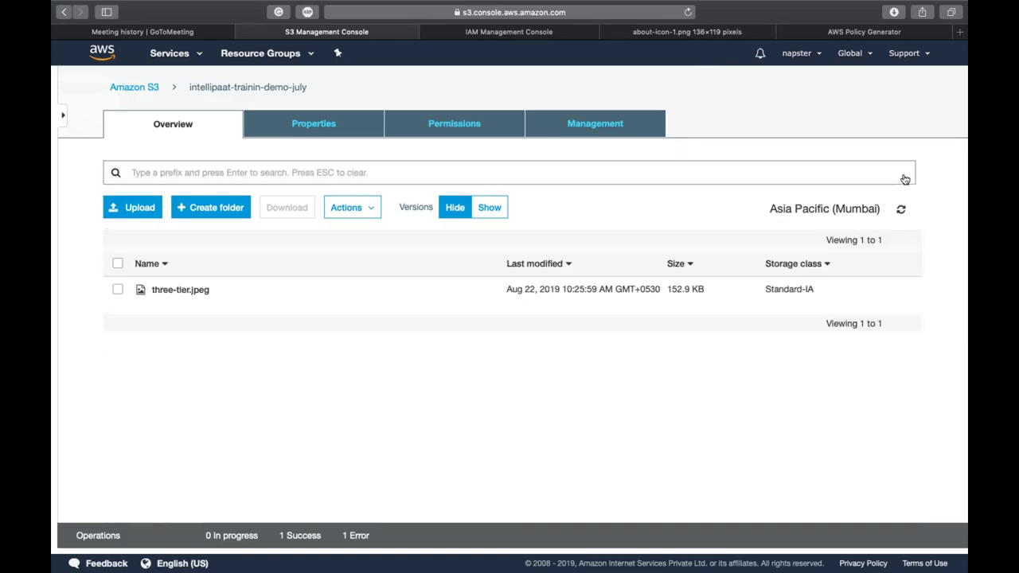
{"action": "left_click", "coordinate": [358, 290]}
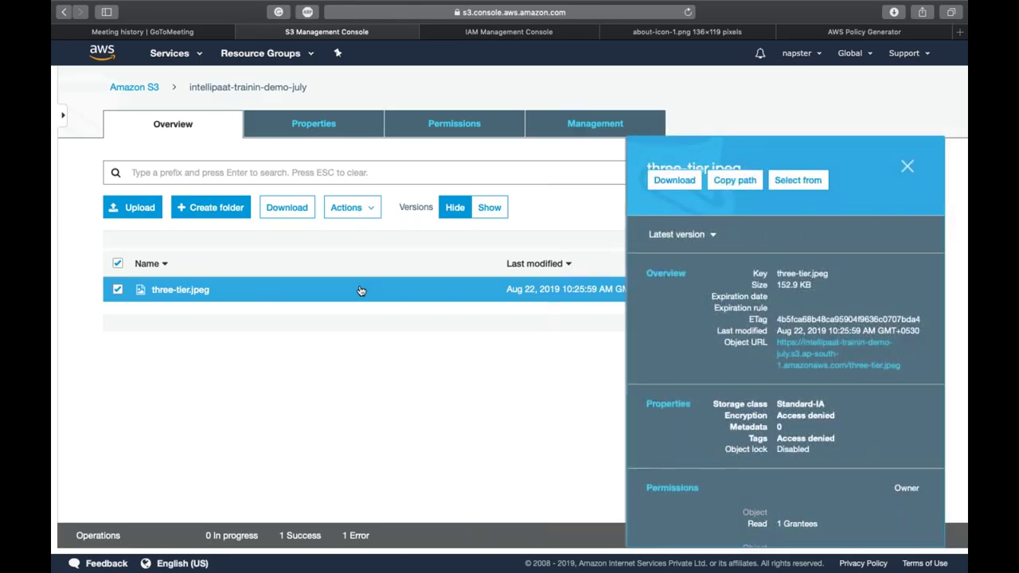
{"action": "left_click", "coordinate": [134, 88]}
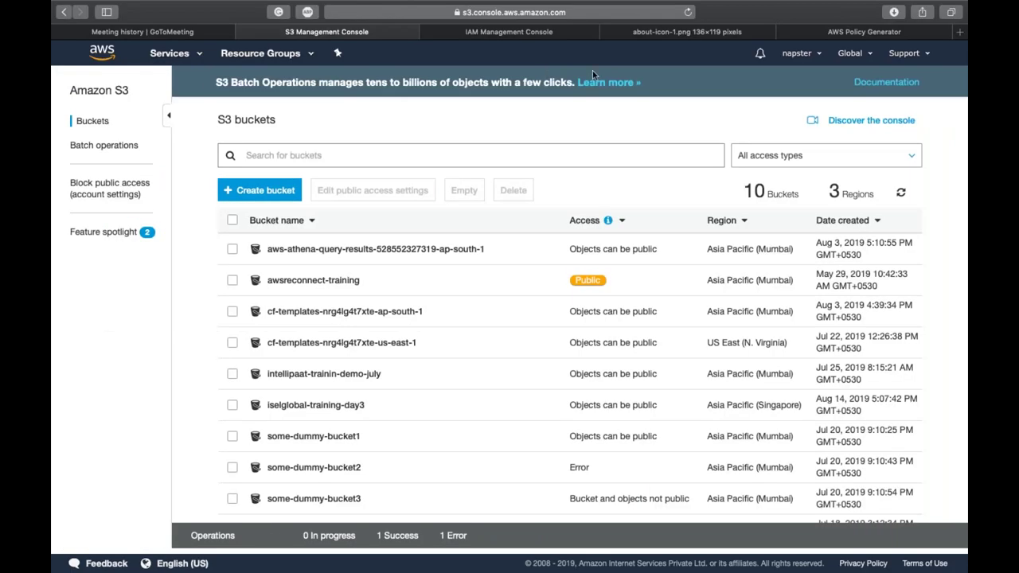
- Open iselglobal-training-day3's Management tab, review its Singapore-to-Mumbai replication rule, and return to Analytics
{"action": "left_click", "coordinate": [336, 403]}
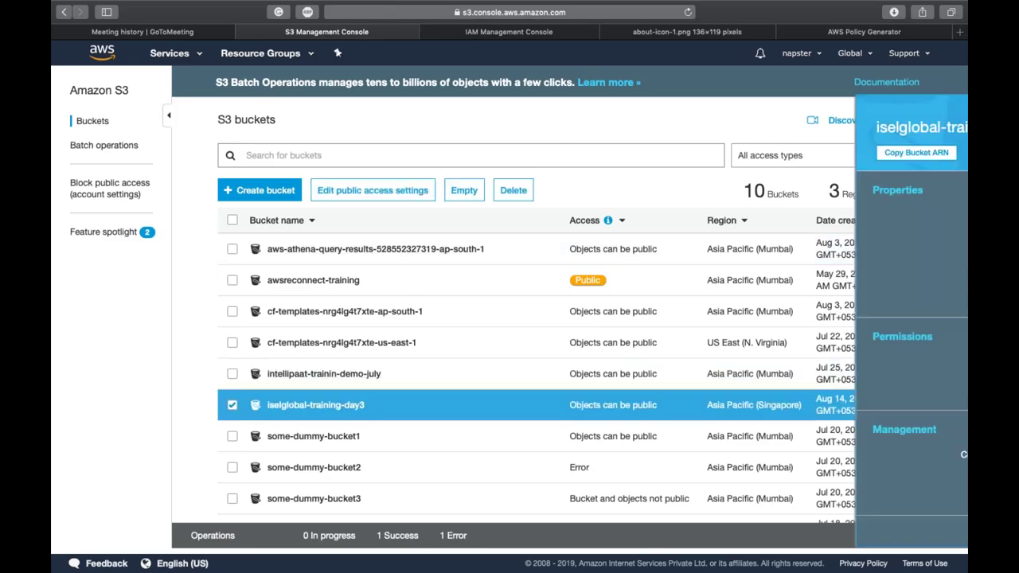
{"action": "left_click", "coordinate": [602, 121]}
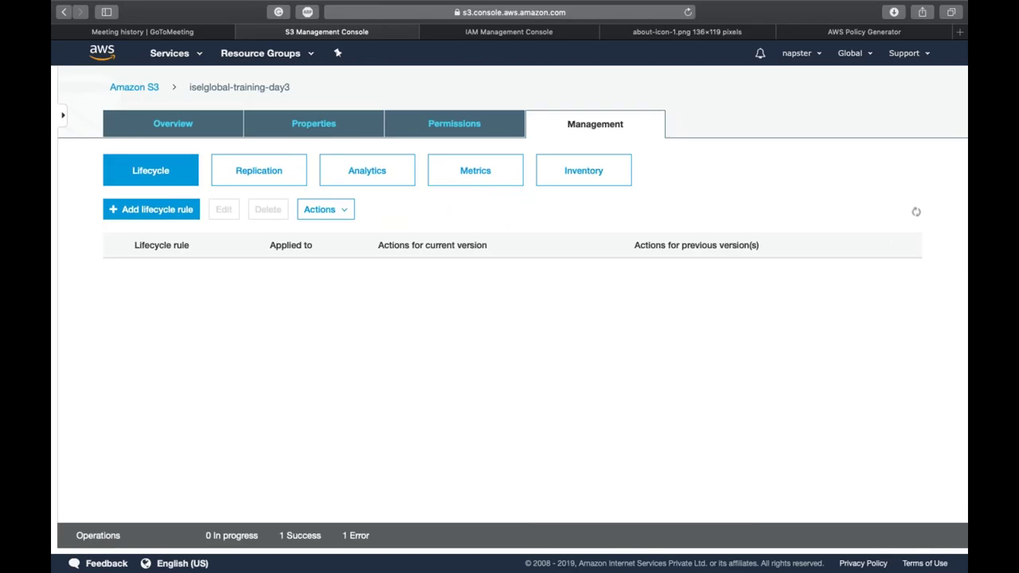
{"action": "left_click", "coordinate": [376, 182]}
{"action": "left_click", "coordinate": [215, 172]}
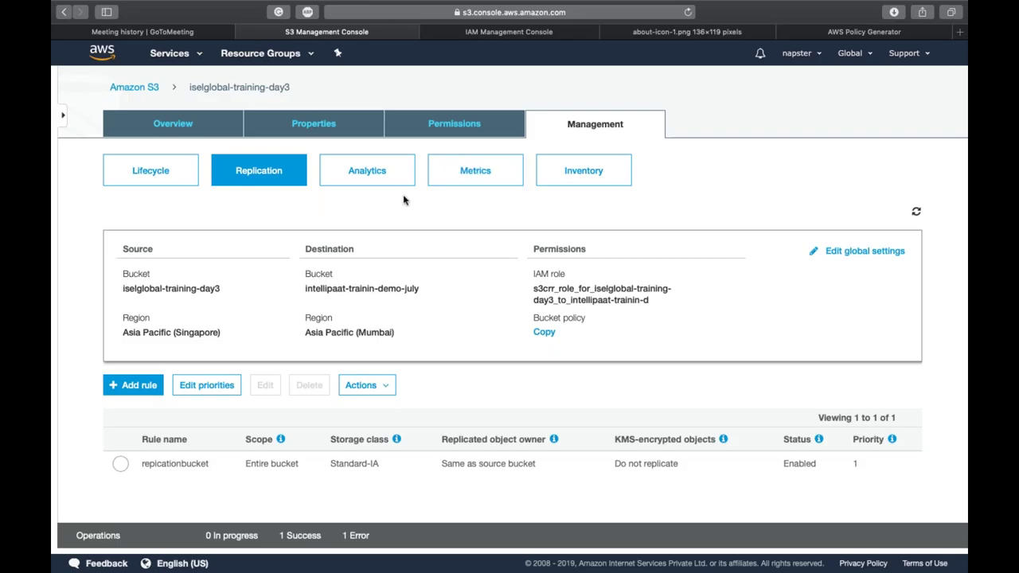
{"action": "left_click", "coordinate": [383, 177]}
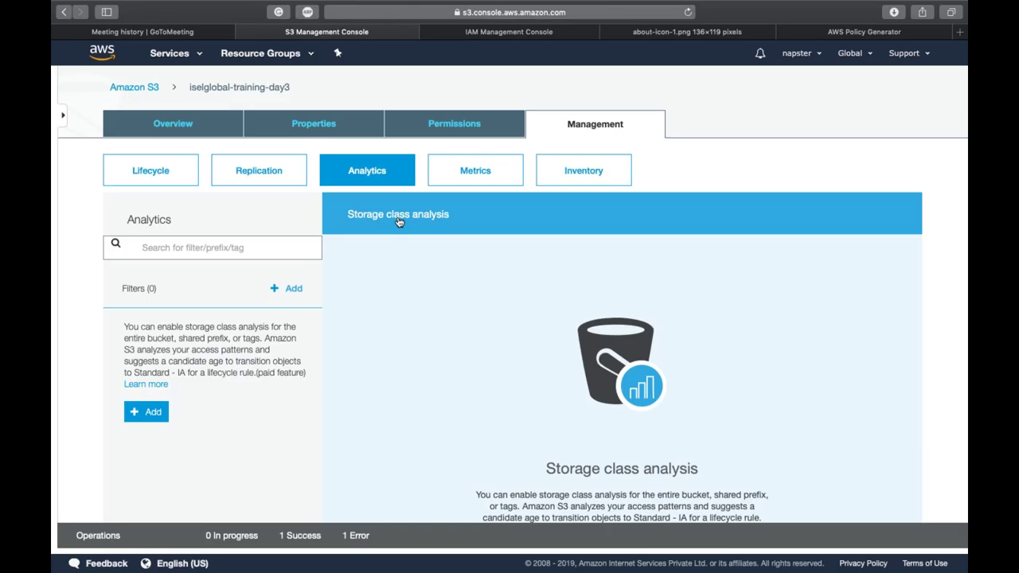
- Check the empty storage class analysis, then show the bucket's BucketSizeBytes metrics chart
{"action": "scroll", "coordinate": [399, 222], "scroll_direction": "down", "scroll_amount": 3}
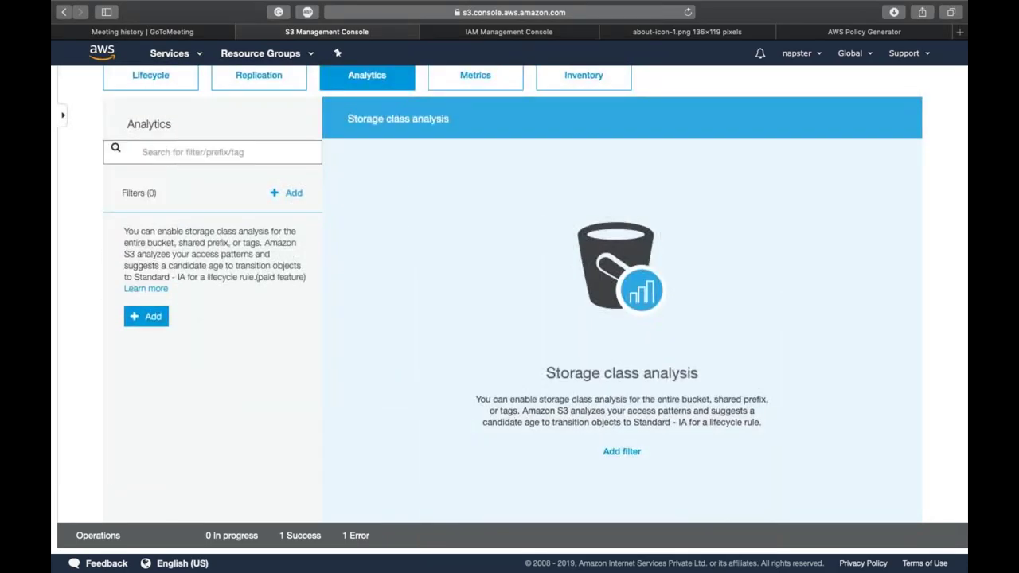
{"action": "scroll", "coordinate": [472, 176], "scroll_direction": "up", "scroll_amount": 3}
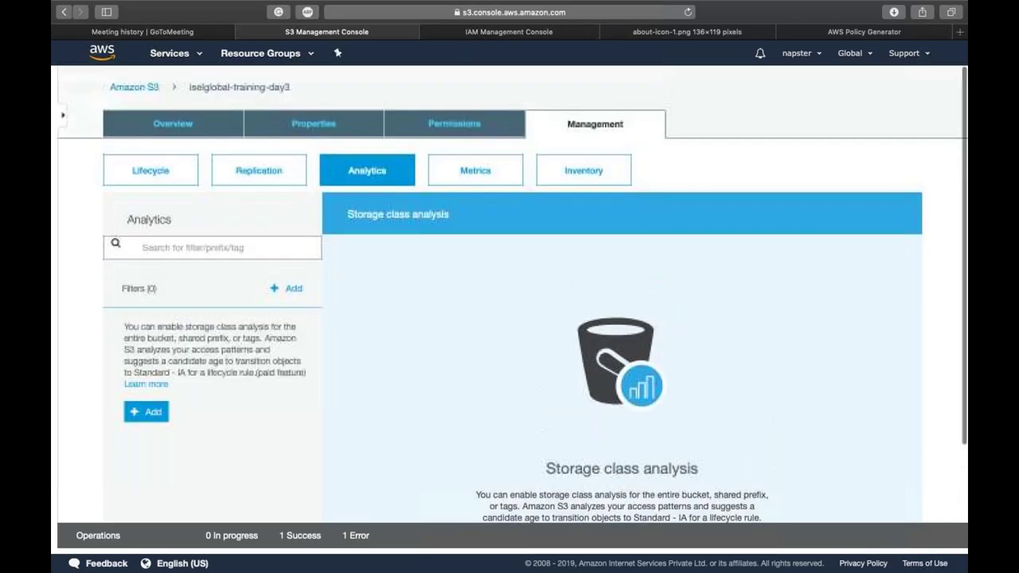
{"action": "left_click", "coordinate": [472, 176]}
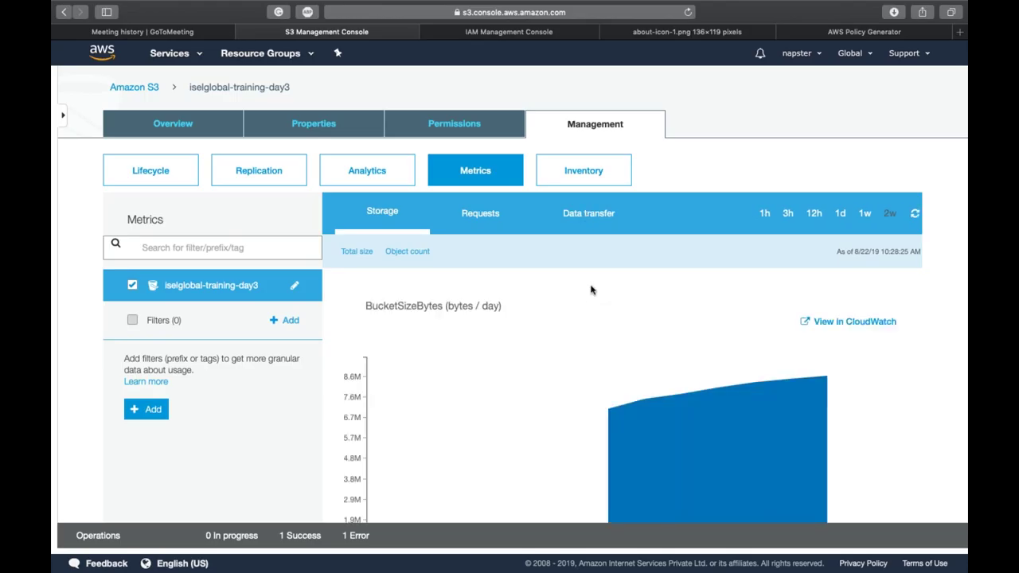
- Browse the storage, Requests and Data transfer metric charts, then open the Inventory sub-tab
{"action": "scroll", "coordinate": [591, 290], "scroll_direction": "down", "scroll_amount": 5}
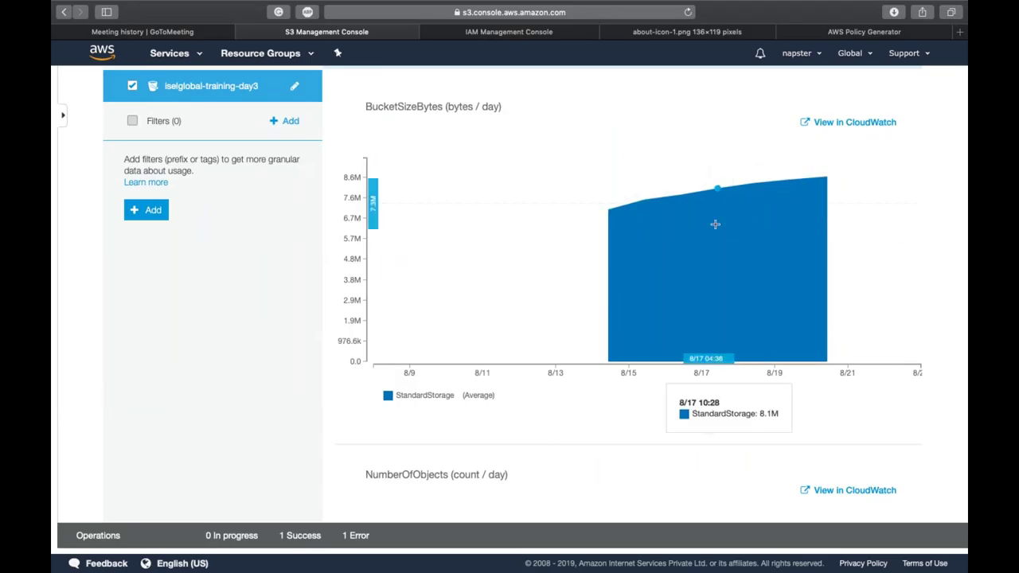
{"action": "scroll", "coordinate": [716, 225], "scroll_direction": "down", "scroll_amount": 9}
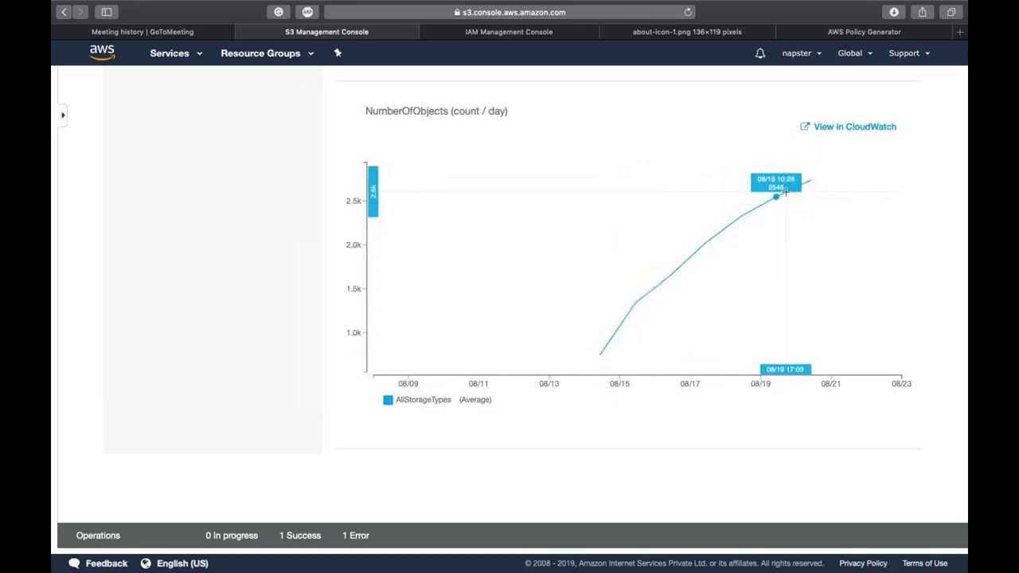
{"action": "scroll", "coordinate": [786, 192], "scroll_direction": "down", "scroll_amount": 1}
{"action": "scroll", "coordinate": [786, 192], "scroll_direction": "up", "scroll_amount": 10}
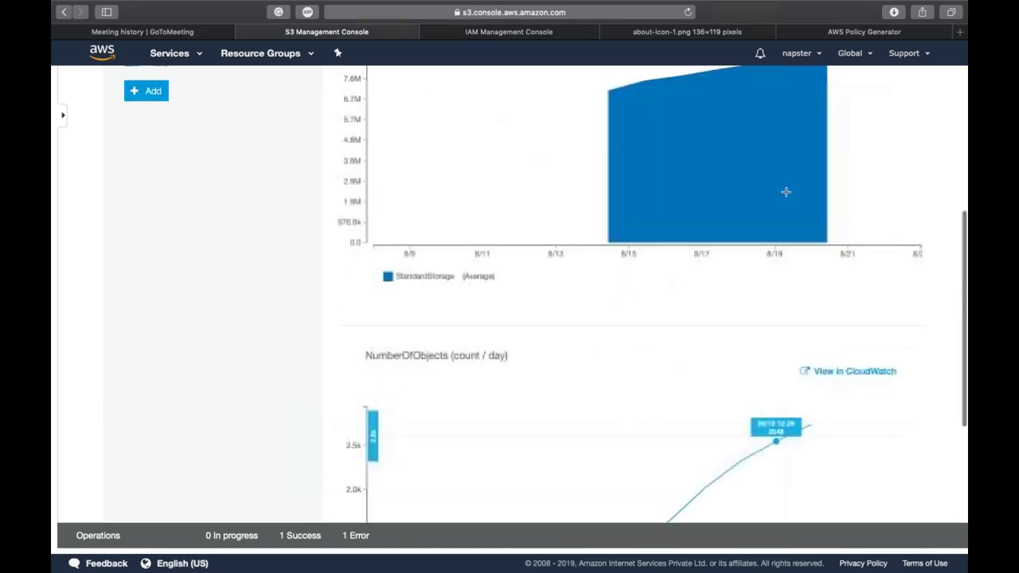
{"action": "scroll", "coordinate": [786, 192], "scroll_direction": "up", "scroll_amount": 5}
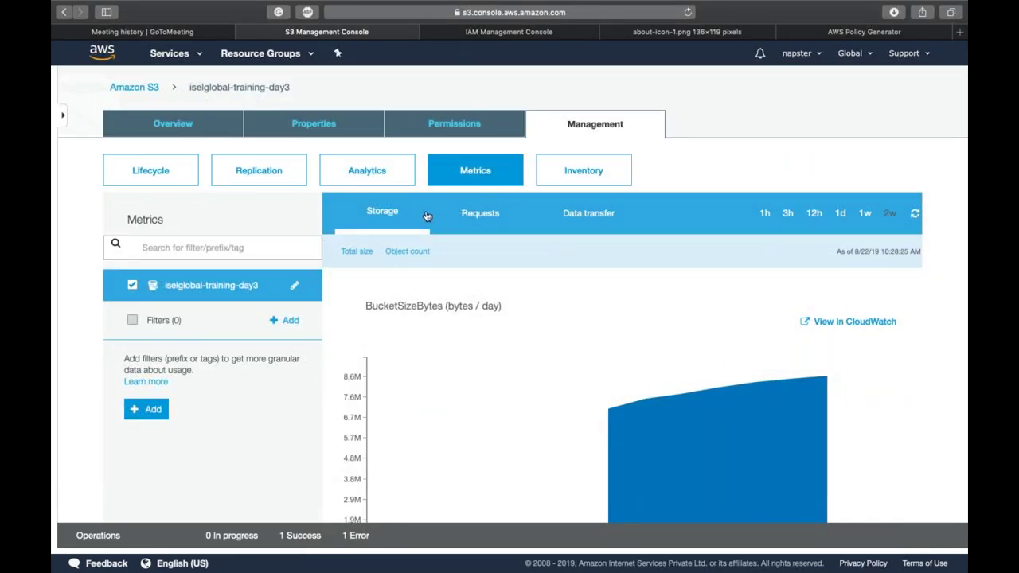
{"action": "left_click", "coordinate": [507, 228]}
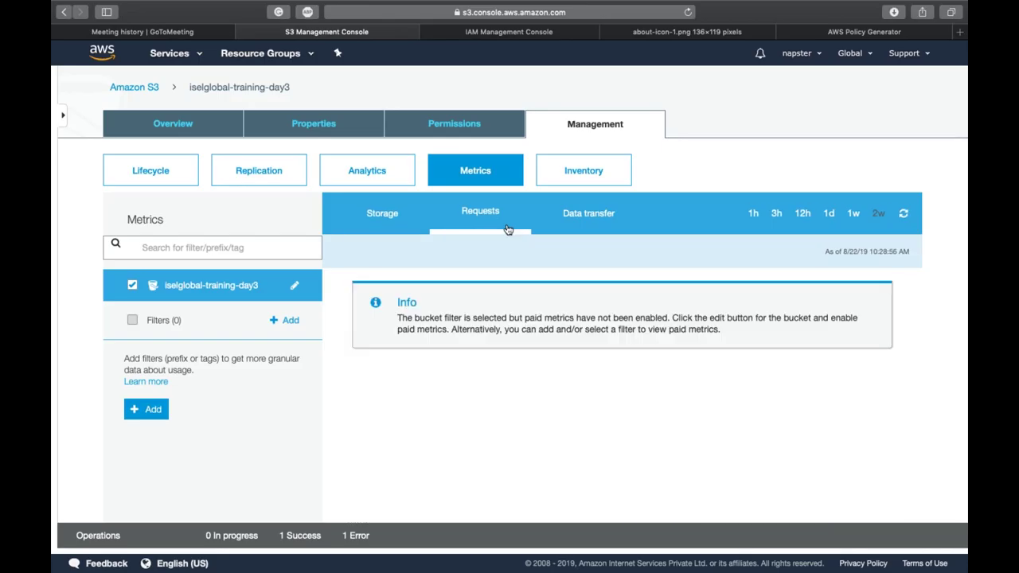
{"action": "left_click", "coordinate": [609, 211]}
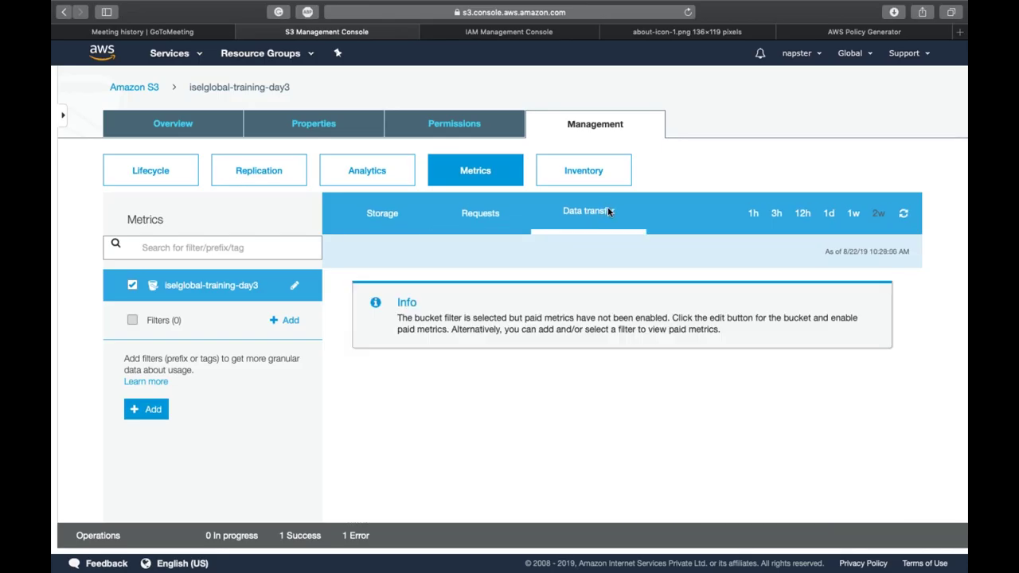
{"action": "left_click", "coordinate": [577, 163]}
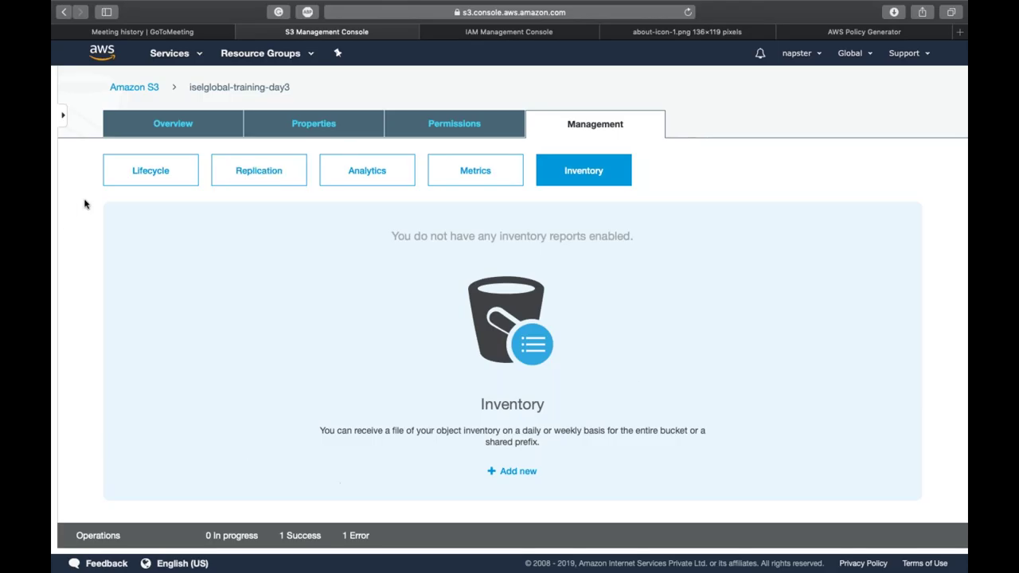
- Go back to the Amazon S3 buckets list, then move to the desktop with the Database folder
{"action": "left_click", "coordinate": [135, 88]}
{"action": "scroll", "coordinate": [135, 93], "scroll_direction": "down", "scroll_amount": 1}
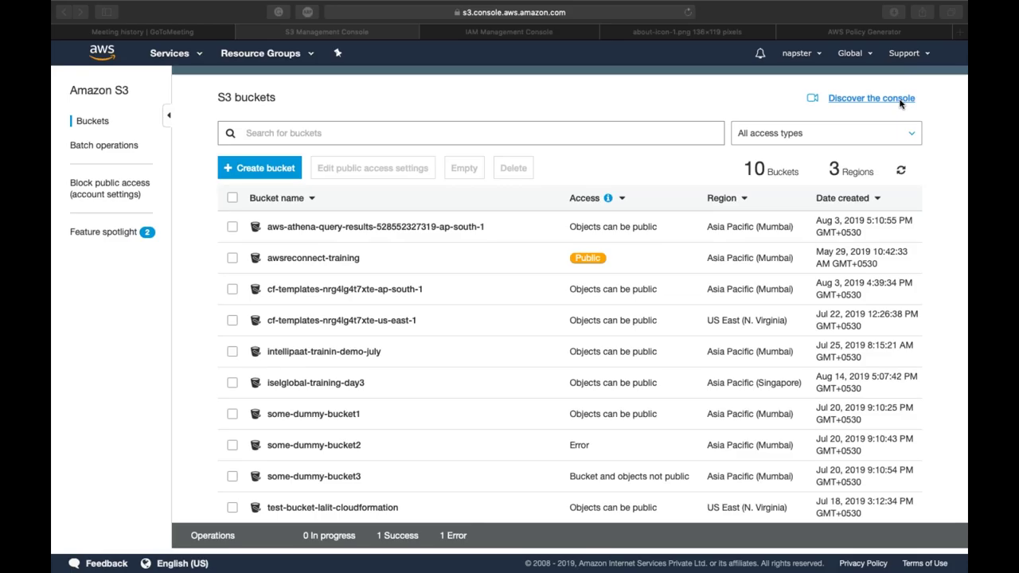
{"action": "left_click", "coordinate": [502, 110]}
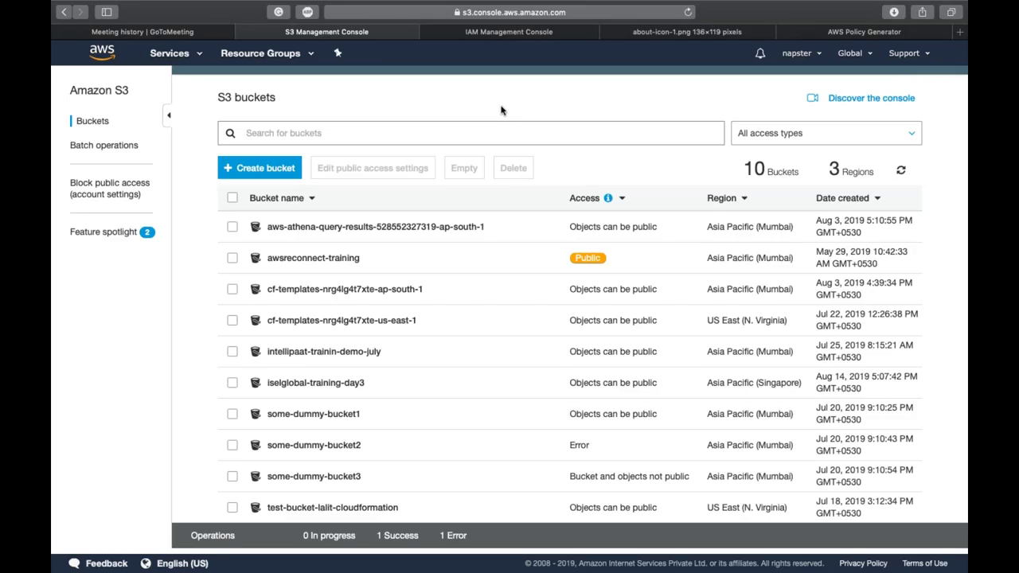
{"action": "key", "text": "ctrl+Left"}
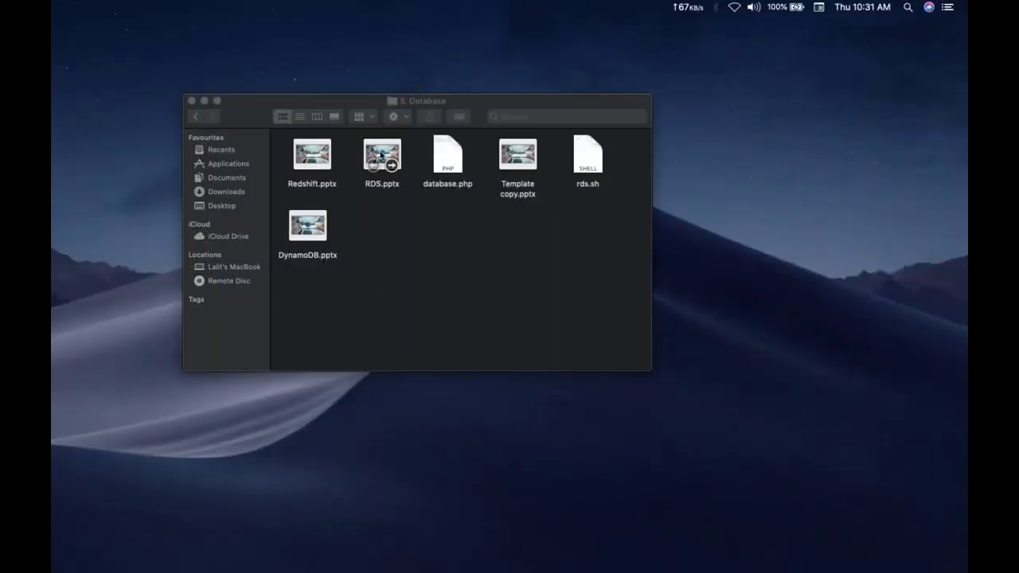
- Open RDS.pptx in PowerPoint and present it from the start to the Amazon RDS introduction slide
{"action": "left_click", "coordinate": [381, 155]}
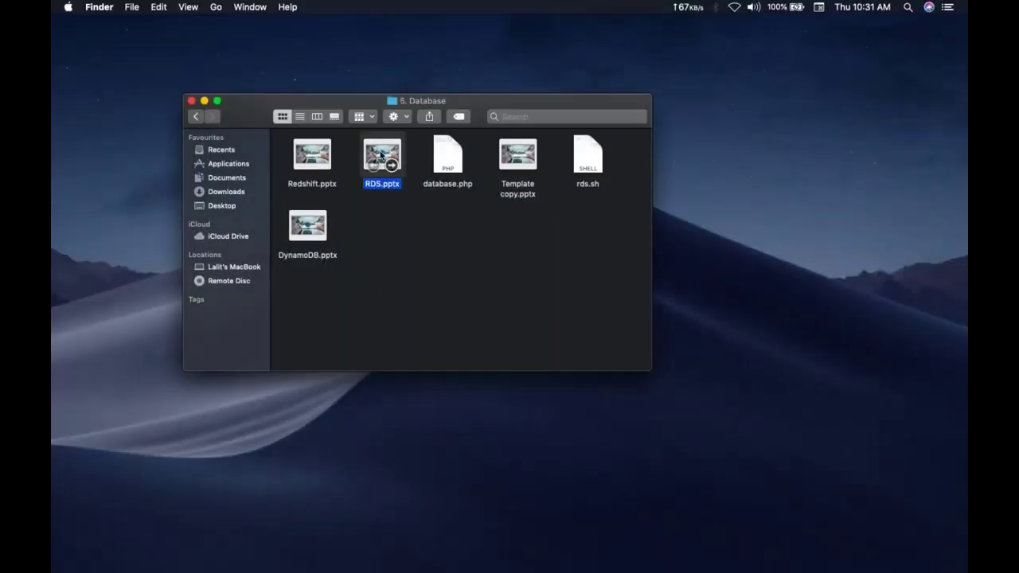
{"action": "double_click", "coordinate": [381, 155]}
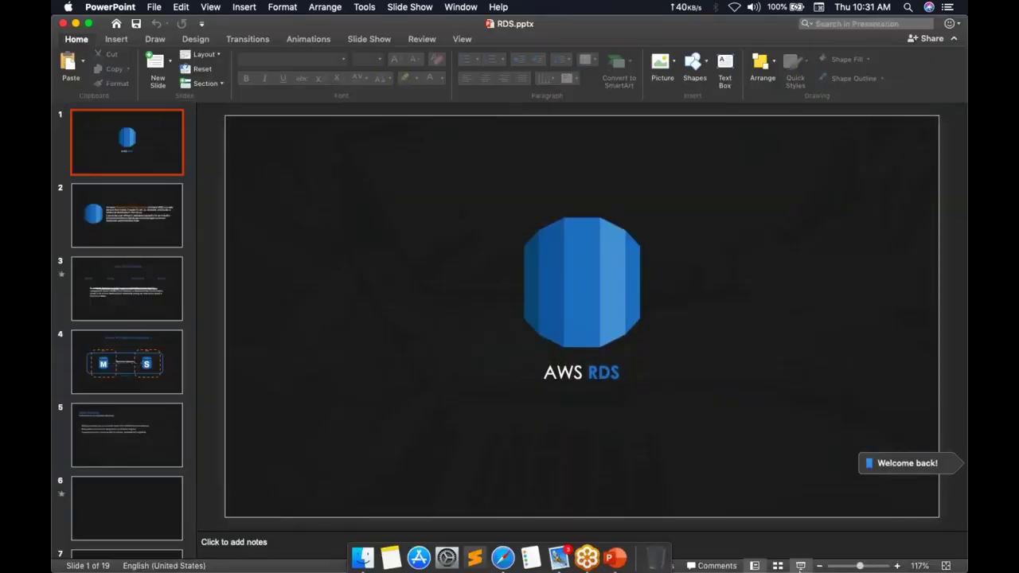
{"action": "left_click", "coordinate": [800, 565]}
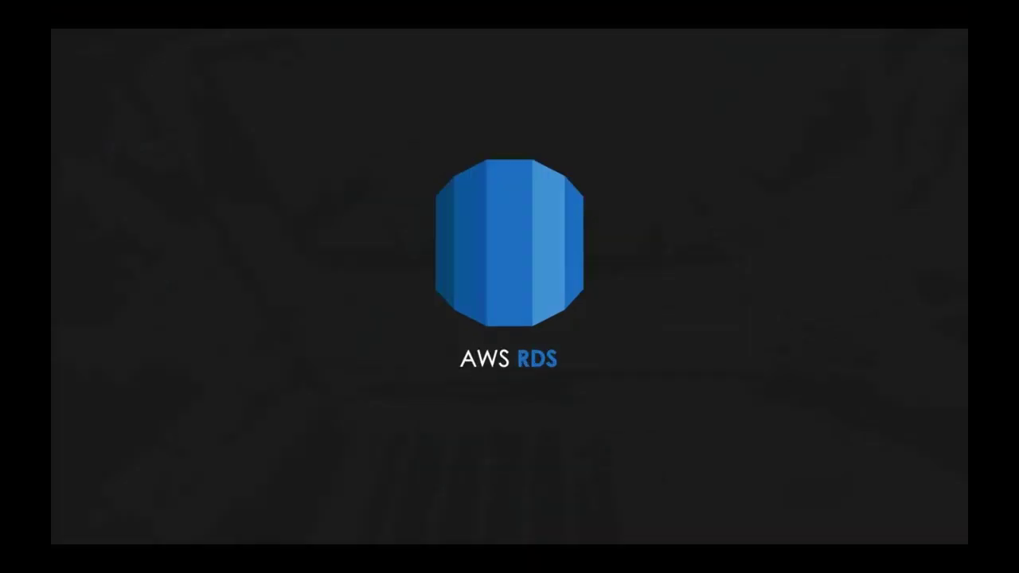
{"action": "left_click", "coordinate": [686, 384]}
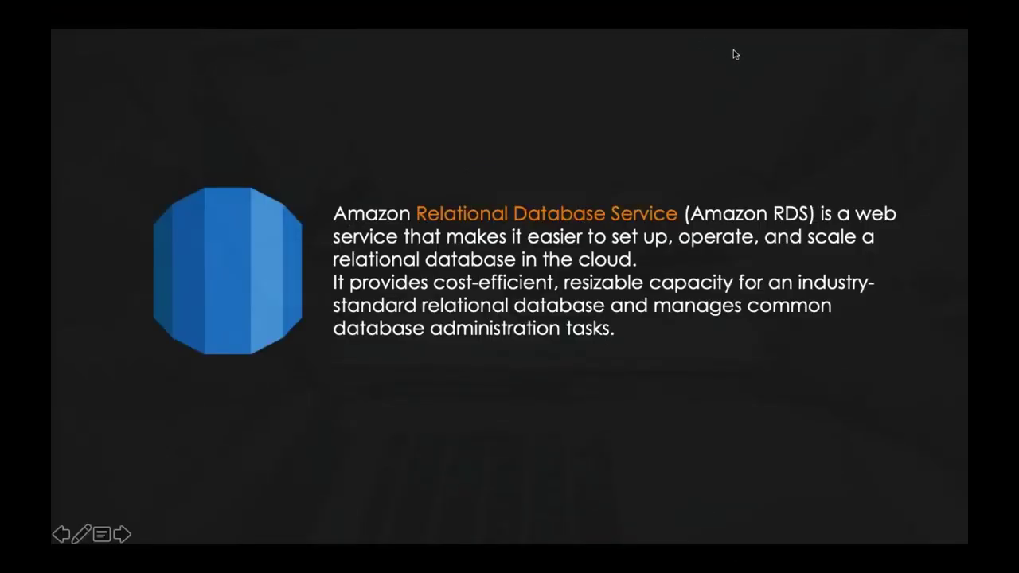
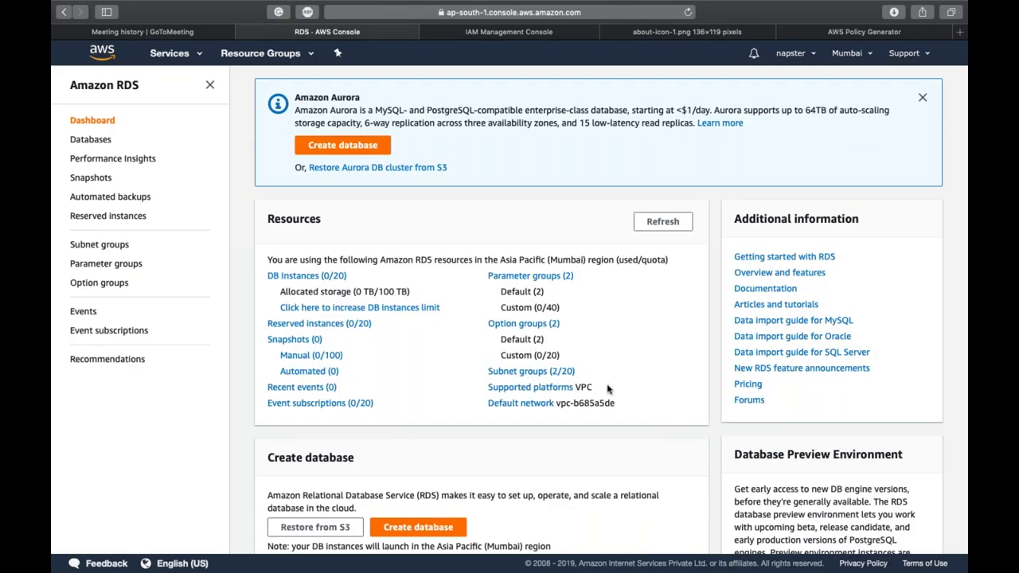
- Select the proddatabase subnet group under Subnet groups and confirm its deletion
{"action": "left_click", "coordinate": [120, 249]}
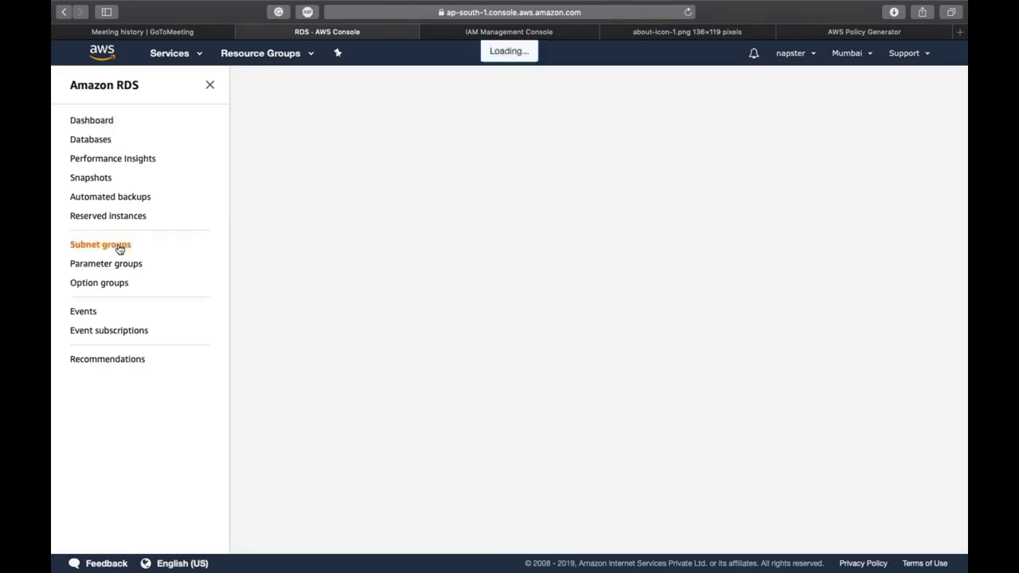
{"action": "left_click", "coordinate": [272, 231]}
{"action": "left_click", "coordinate": [766, 119]}
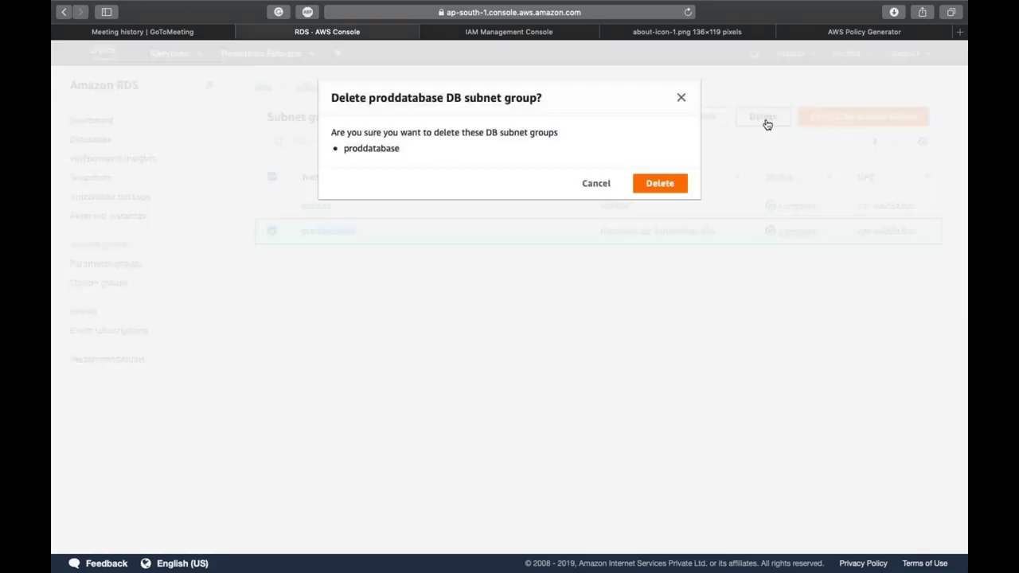
{"action": "left_click", "coordinate": [648, 186]}
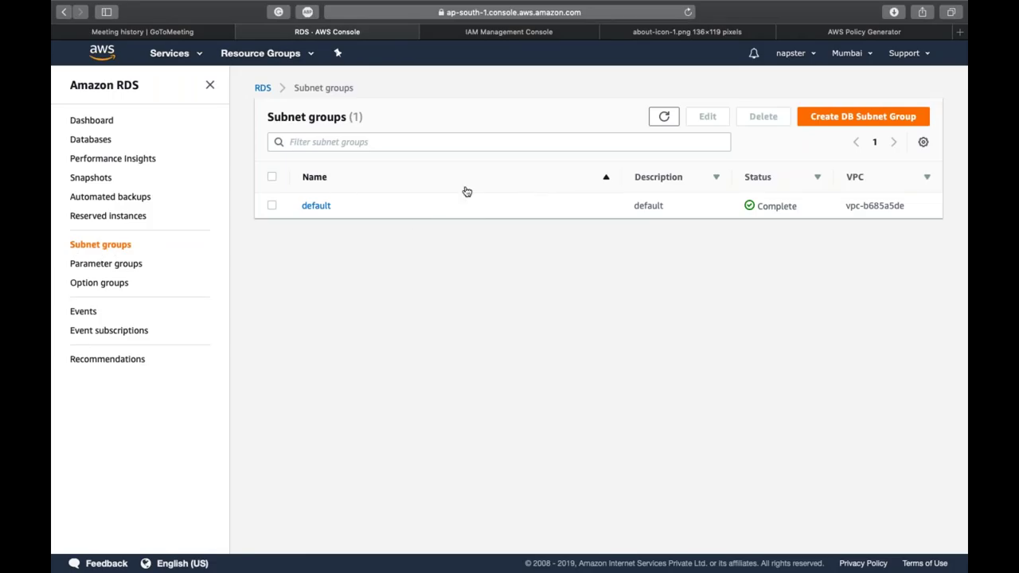
- Start a new DB subnet group named Prod with description prod
{"action": "left_click", "coordinate": [842, 127]}
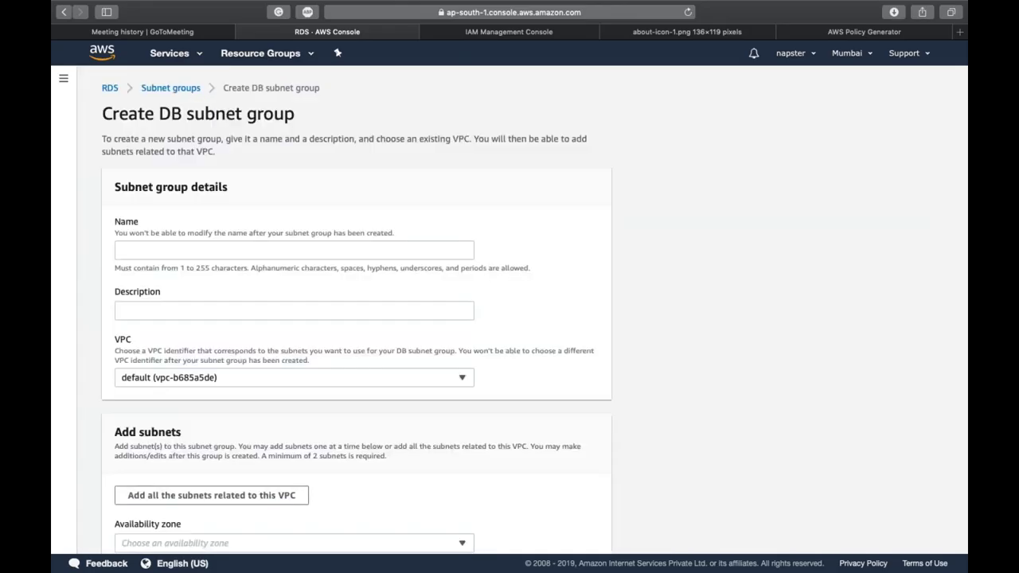
{"action": "scroll", "coordinate": [260, 239], "scroll_direction": "down", "scroll_amount": 2}
{"action": "left_click", "coordinate": [260, 169]}
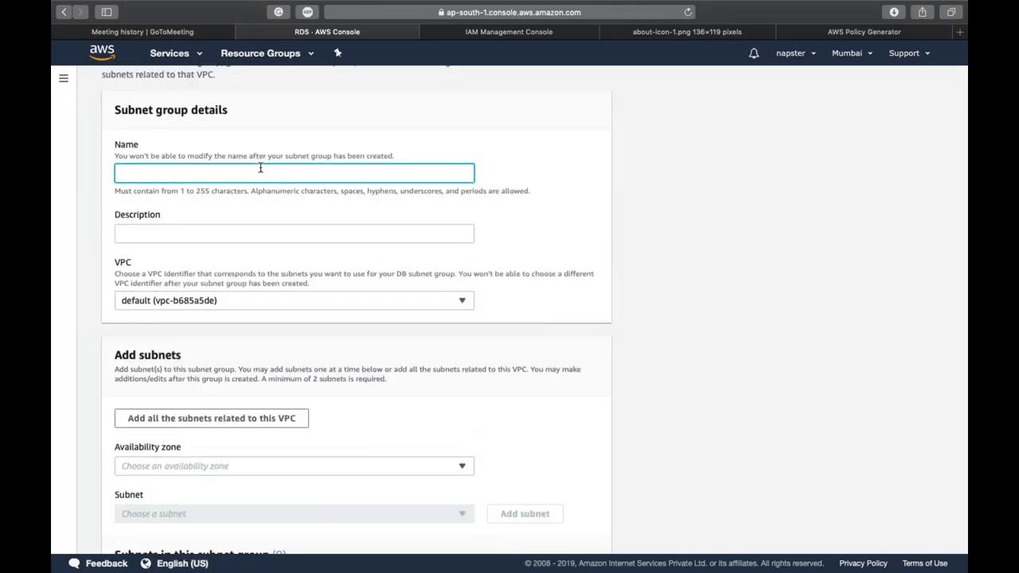
{"action": "type", "text": "Prod"}
{"action": "key", "text": "Tab"}
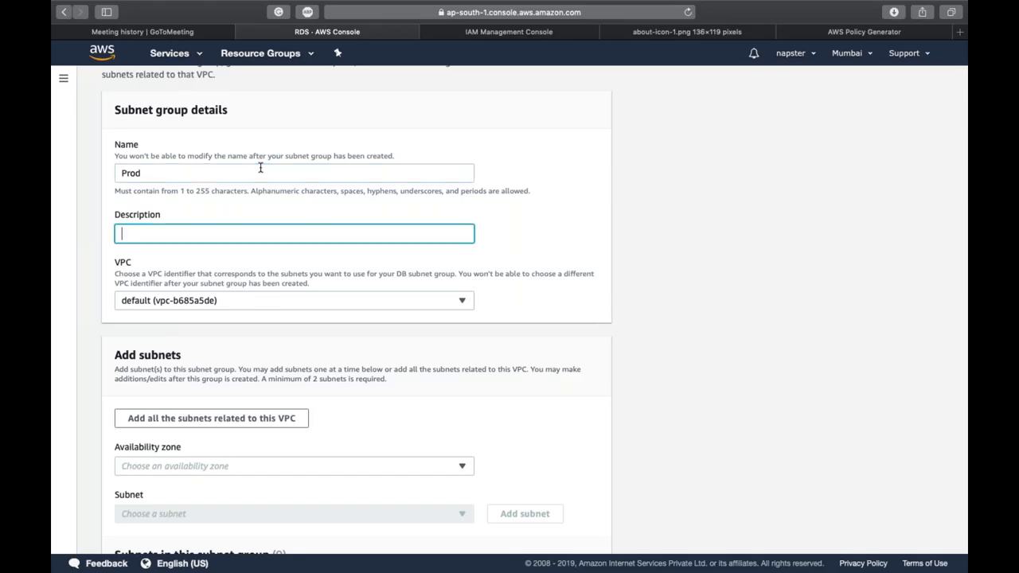
{"action": "type", "text": "prod"}
{"action": "scroll", "coordinate": [260, 168], "scroll_direction": "down", "scroll_amount": 3}
- Keep the default VPC, include only the ap-south-1a and ap-south-1c subnets, and create the group
{"action": "left_click", "coordinate": [180, 180]}
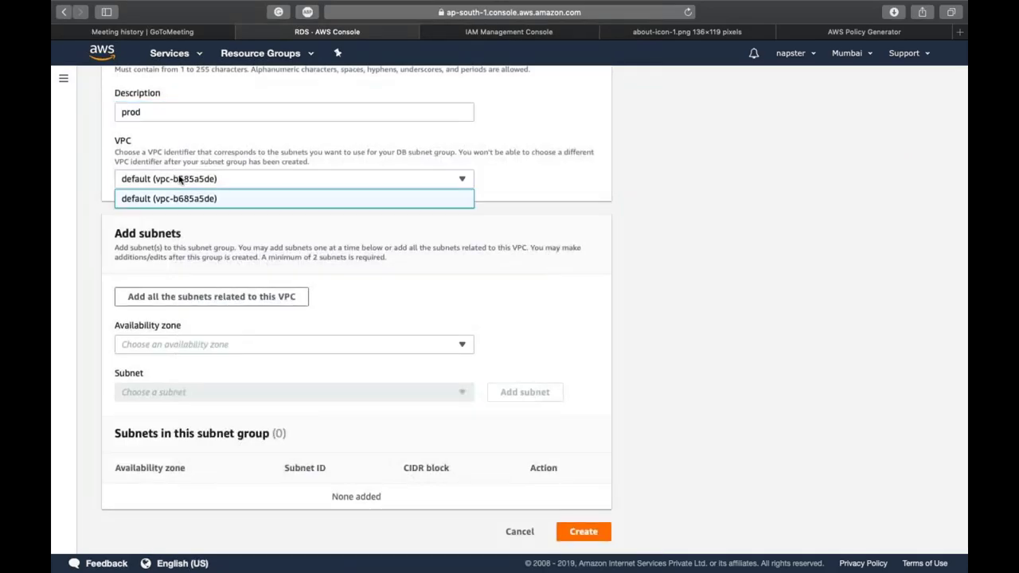
{"action": "left_click", "coordinate": [180, 179]}
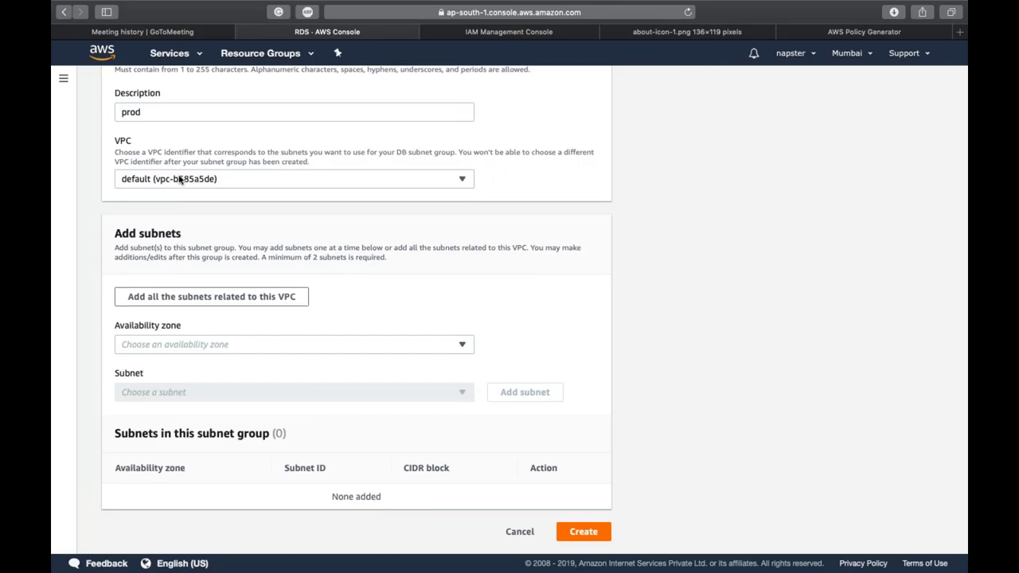
{"action": "left_click", "coordinate": [240, 304]}
{"action": "scroll", "coordinate": [241, 304], "scroll_direction": "down", "scroll_amount": 2}
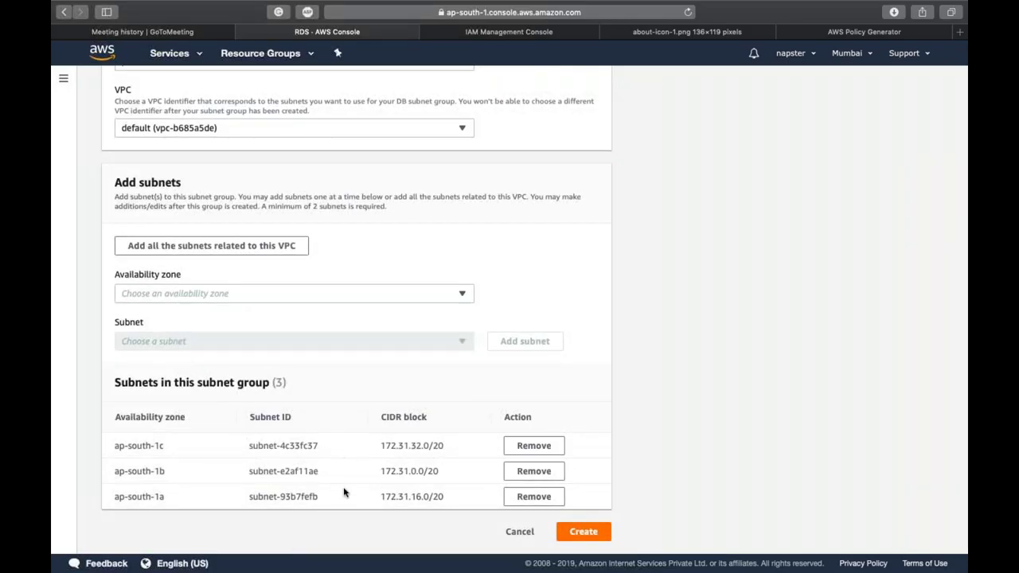
{"action": "left_click", "coordinate": [552, 476]}
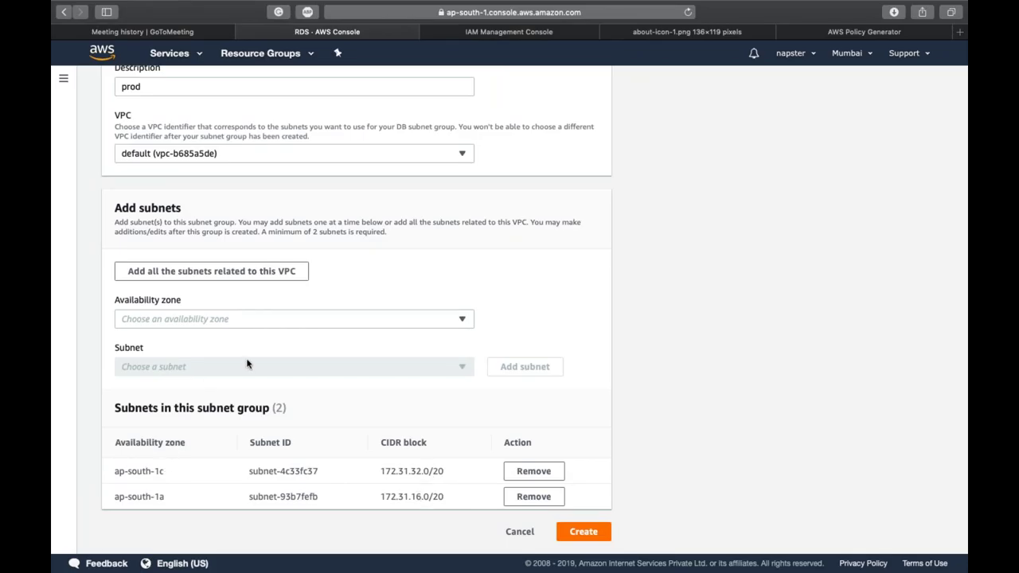
{"action": "left_click", "coordinate": [579, 534]}
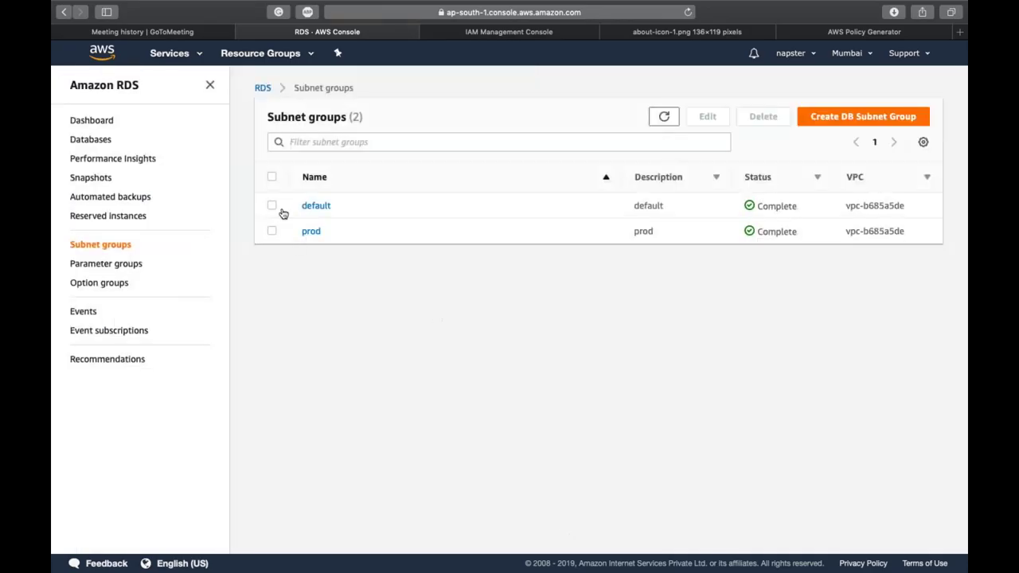
- Start creating a new database and choose the MySQL engine
{"action": "left_click", "coordinate": [100, 144]}
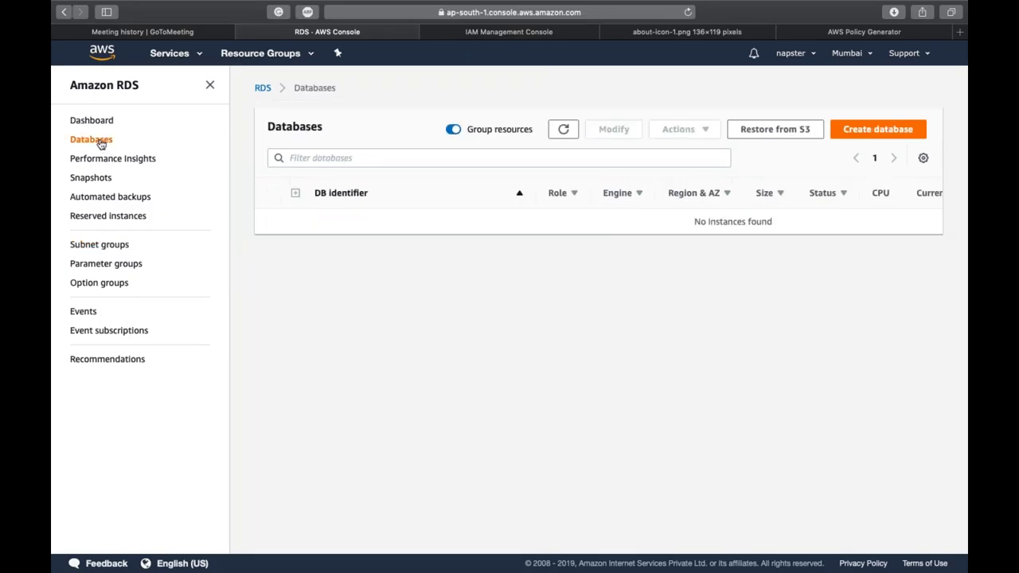
{"action": "left_click", "coordinate": [876, 132]}
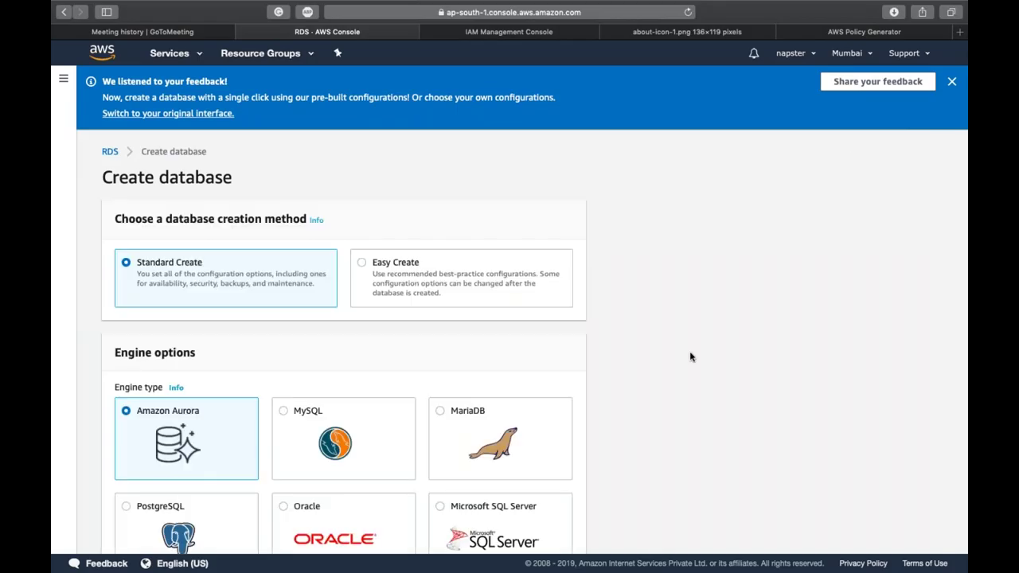
{"action": "scroll", "coordinate": [690, 355], "scroll_direction": "down", "scroll_amount": 4}
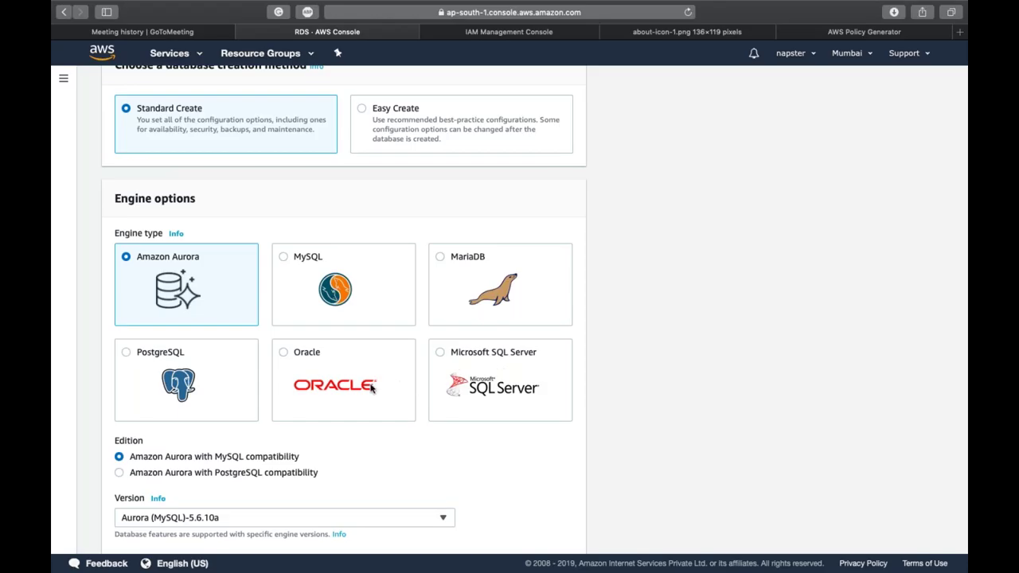
{"action": "scroll", "coordinate": [371, 387], "scroll_direction": "down", "scroll_amount": 3}
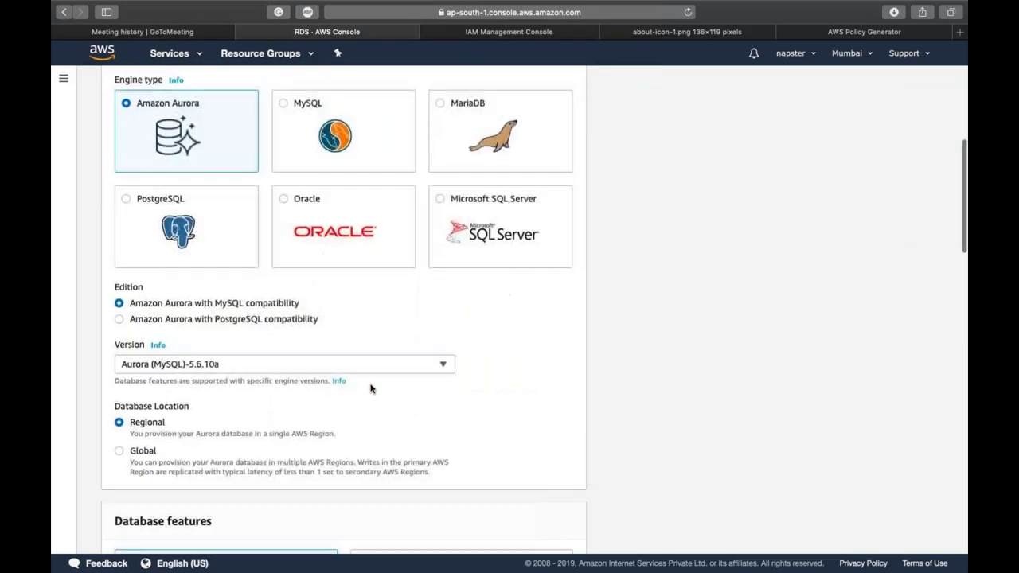
{"action": "left_click", "coordinate": [389, 158]}
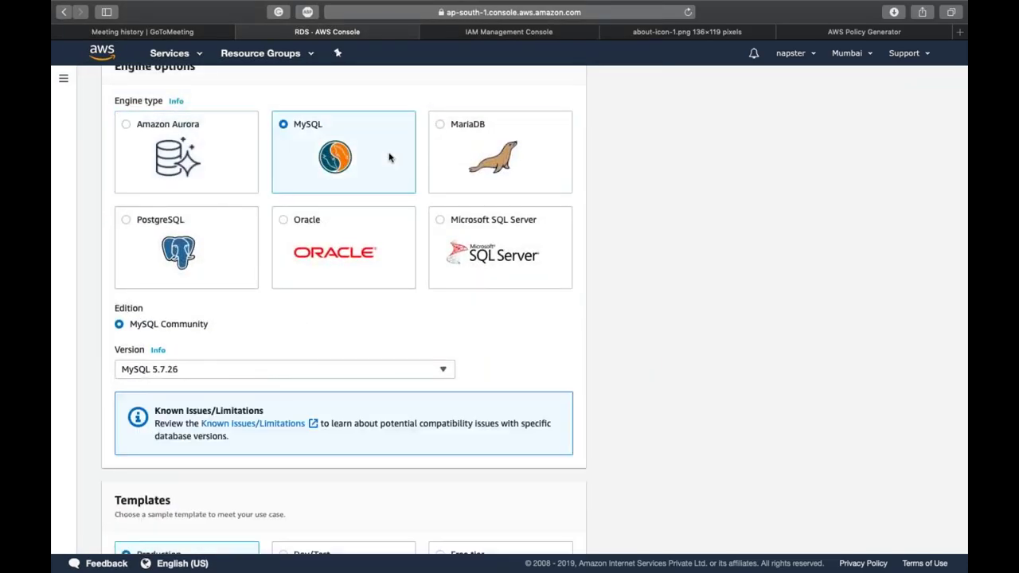
- Check the MySQL Community edition and keep version MySQL 5.7.26
{"action": "scroll", "coordinate": [390, 158], "scroll_direction": "down", "scroll_amount": 1}
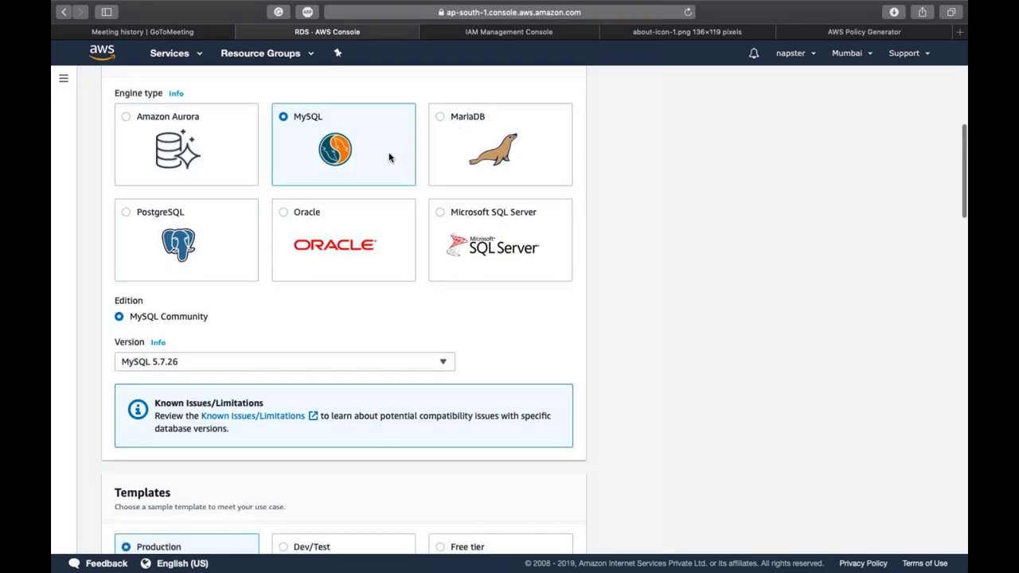
{"action": "double_click", "coordinate": [138, 319]}
{"action": "left_click", "coordinate": [206, 317]}
{"action": "triple_click", "coordinate": [194, 317]}
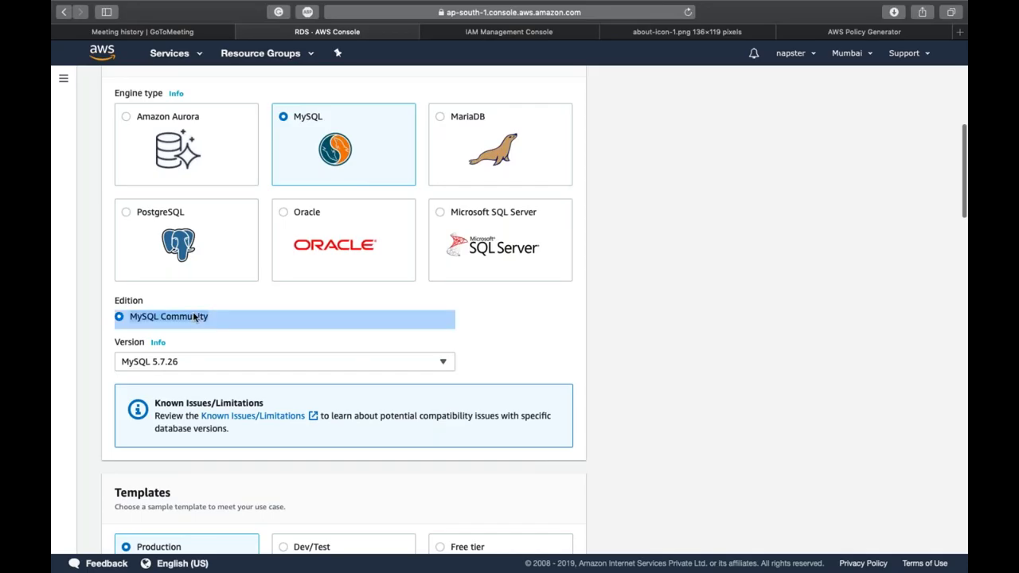
{"action": "left_click", "coordinate": [195, 317]}
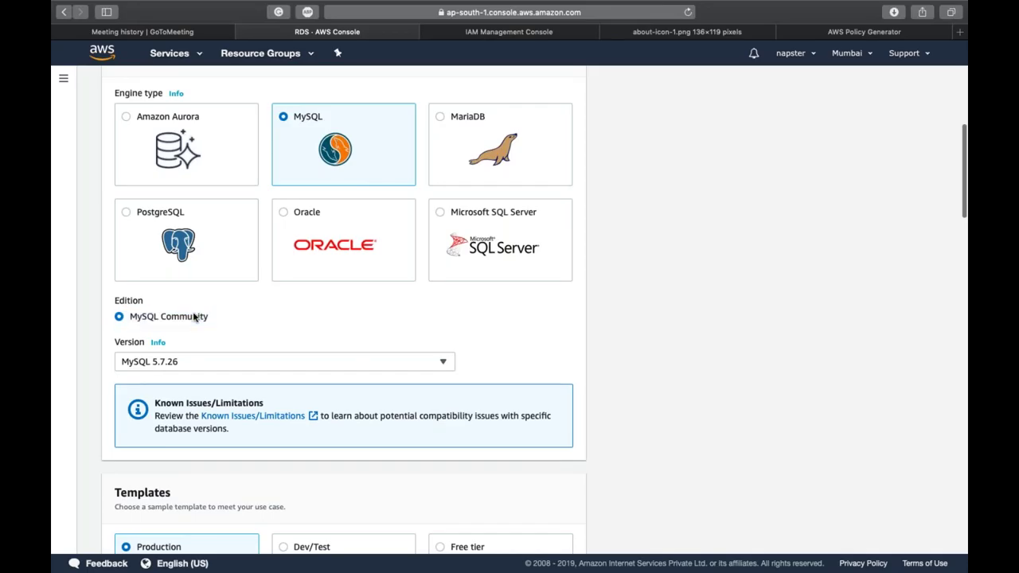
{"action": "left_click", "coordinate": [204, 362]}
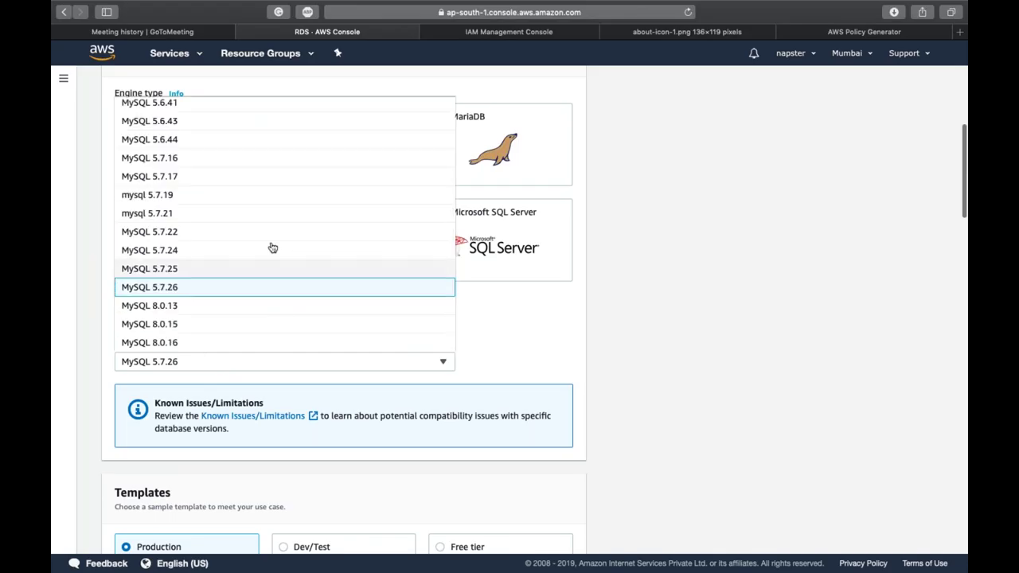
{"action": "scroll", "coordinate": [271, 246], "scroll_direction": "up", "scroll_amount": 3}
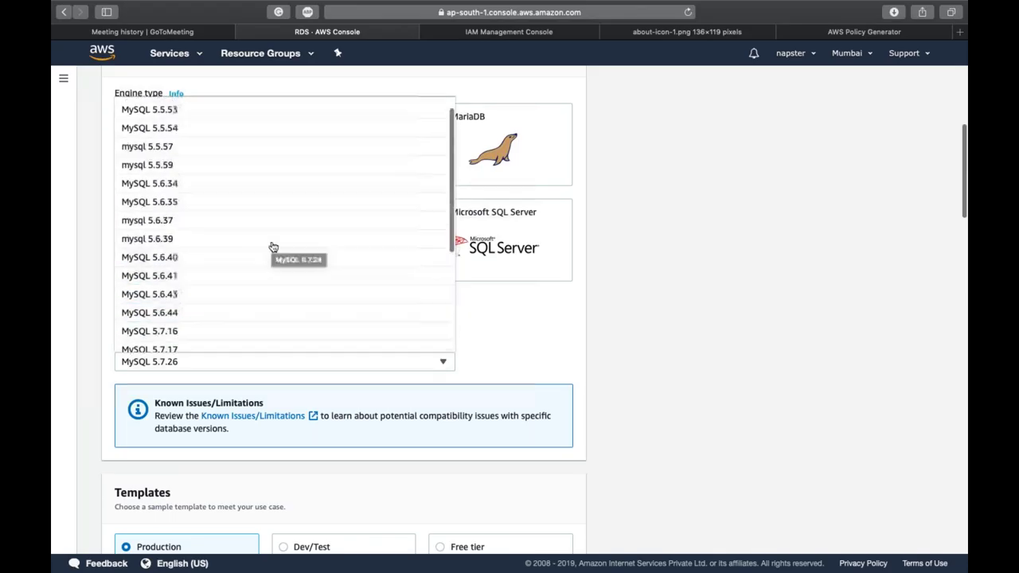
{"action": "scroll", "coordinate": [271, 247], "scroll_direction": "down", "scroll_amount": 8}
{"action": "left_click", "coordinate": [567, 176]}
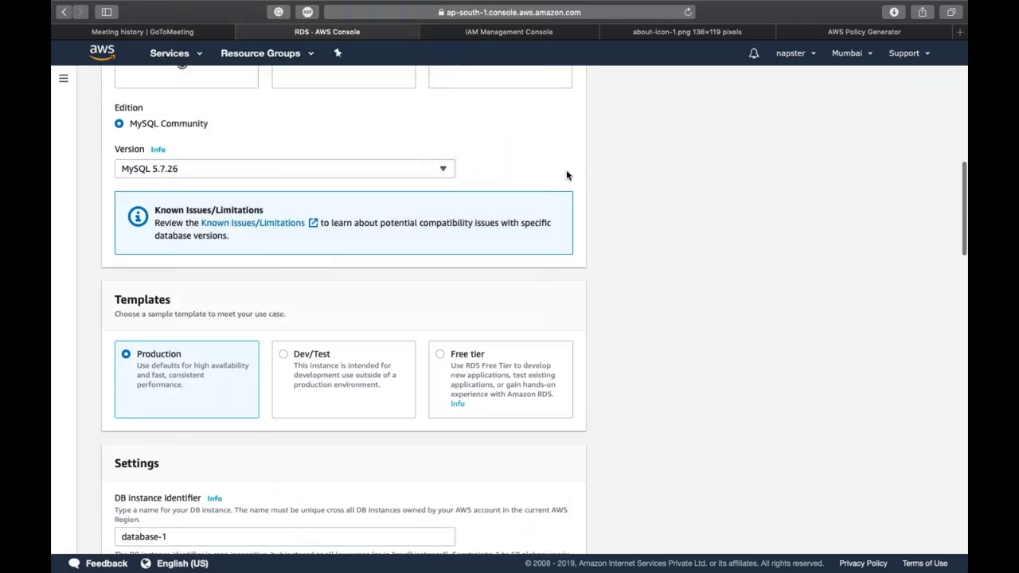
- Choose the Free tier template, leaving identifier database-1 and master username admin
{"action": "scroll", "coordinate": [567, 175], "scroll_direction": "down", "scroll_amount": 3}
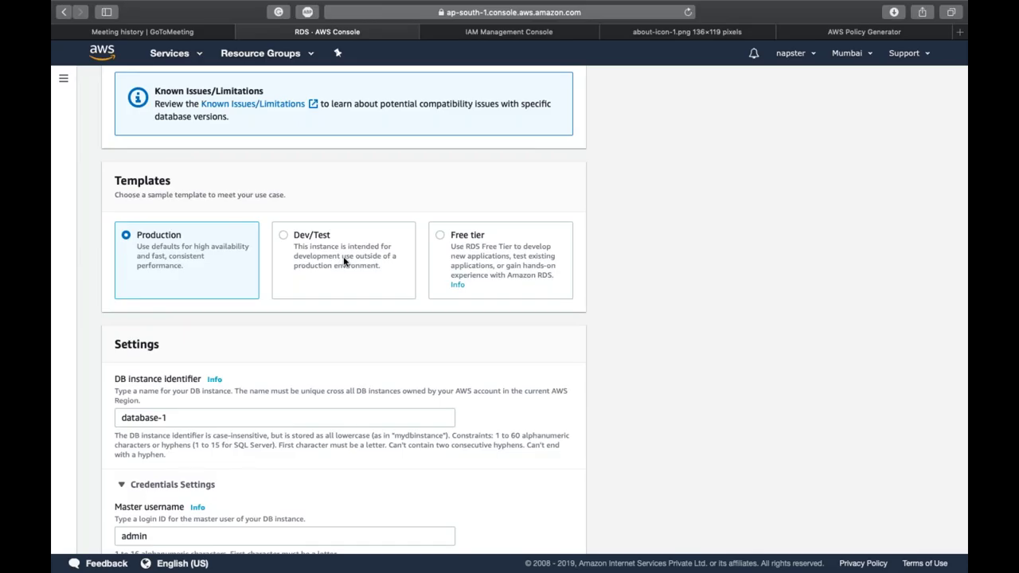
{"action": "left_click", "coordinate": [481, 241]}
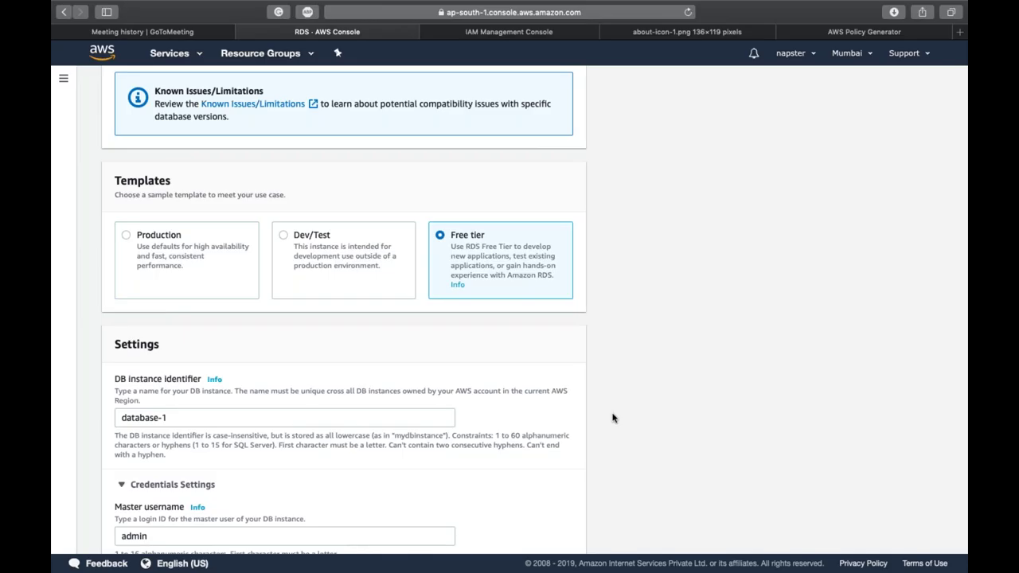
{"action": "scroll", "coordinate": [613, 418], "scroll_direction": "down", "scroll_amount": 5}
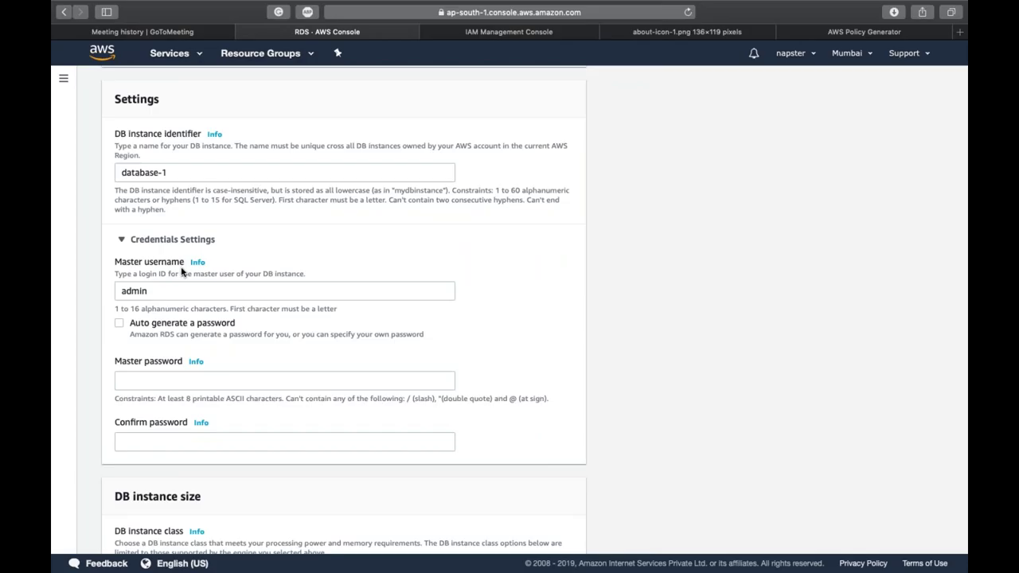
{"action": "left_click", "coordinate": [182, 296]}
{"action": "scroll", "coordinate": [182, 296], "scroll_direction": "down", "scroll_amount": 3}
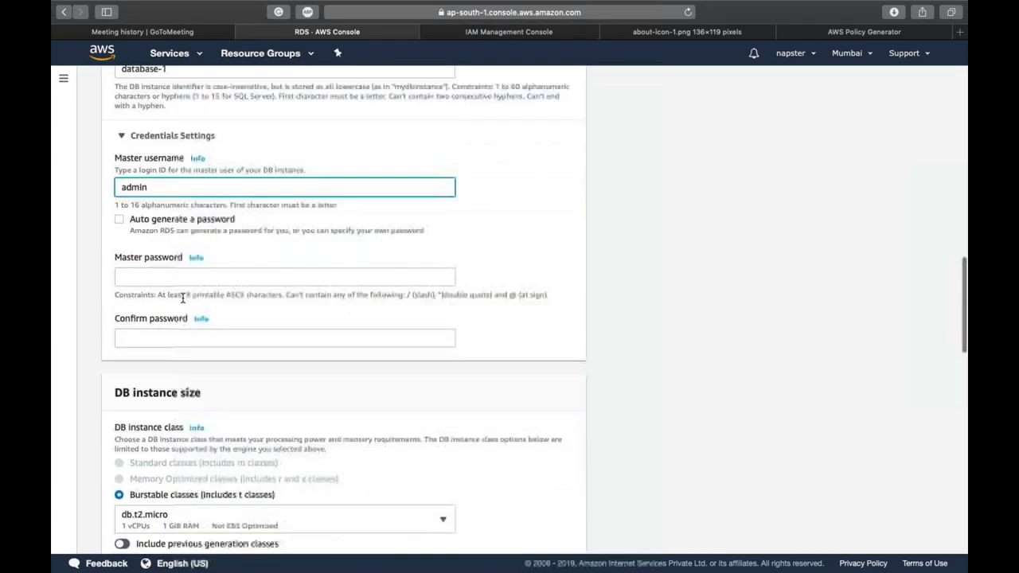
{"action": "left_click", "coordinate": [196, 278]}
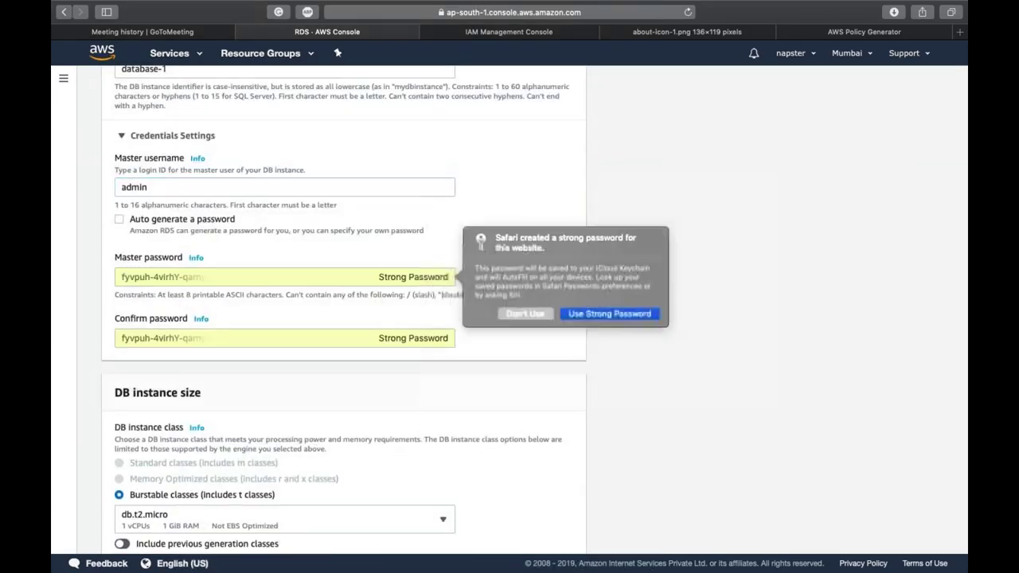
{"action": "left_click", "coordinate": [530, 313]}
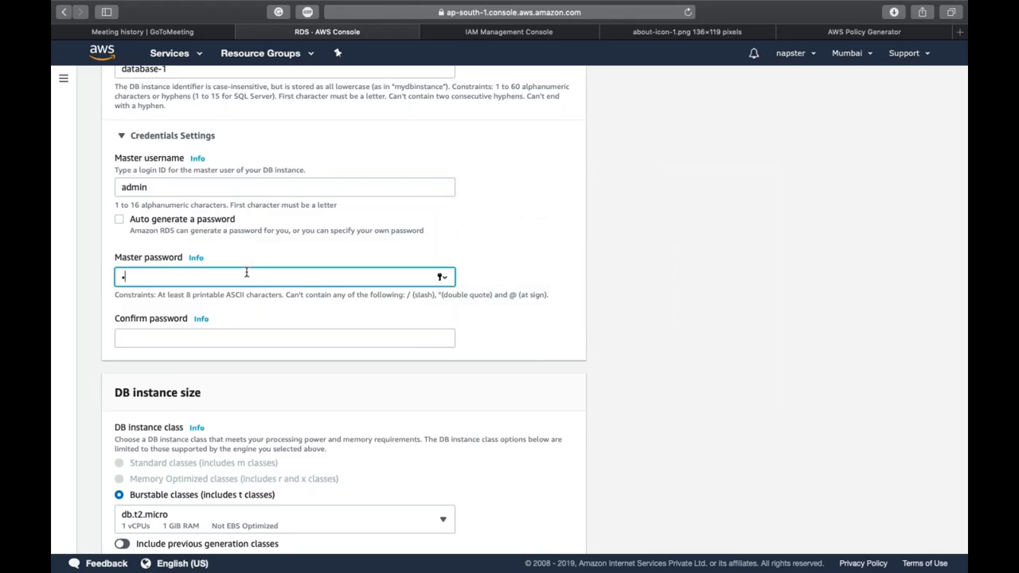
{"action": "key", "text": "Tab"}
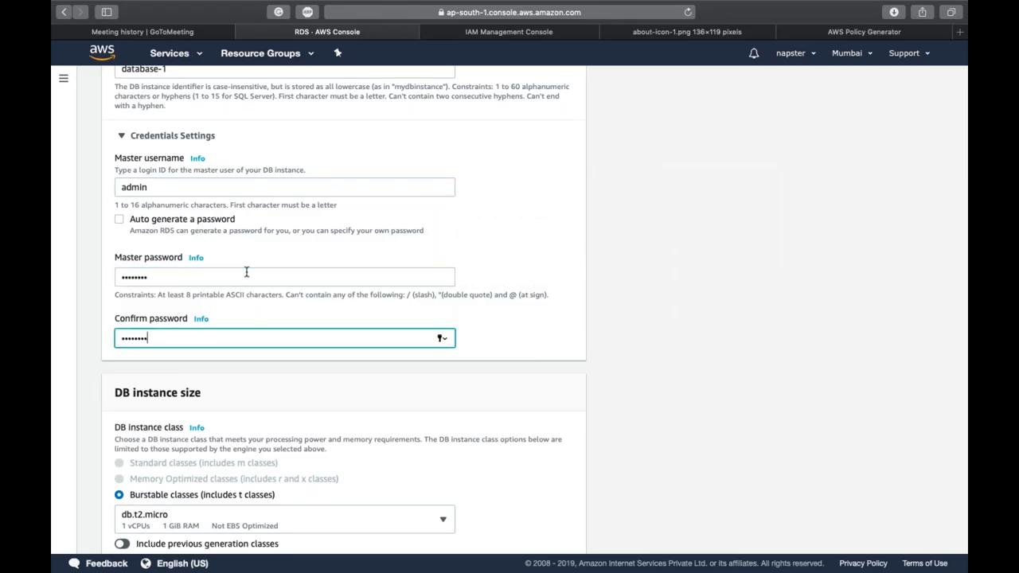
{"action": "scroll", "coordinate": [246, 272], "scroll_direction": "down", "scroll_amount": 7}
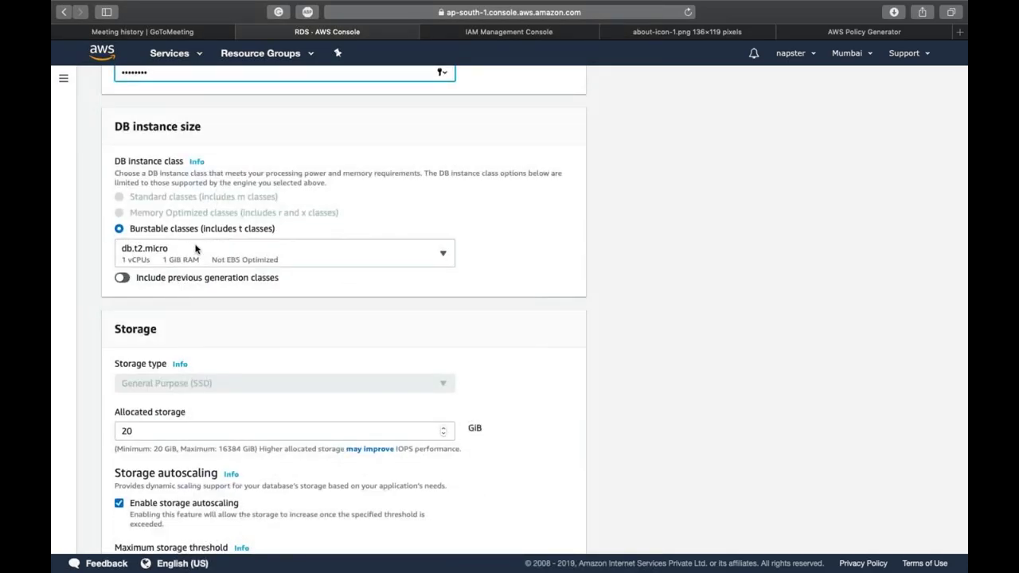
{"action": "left_click", "coordinate": [196, 249]}
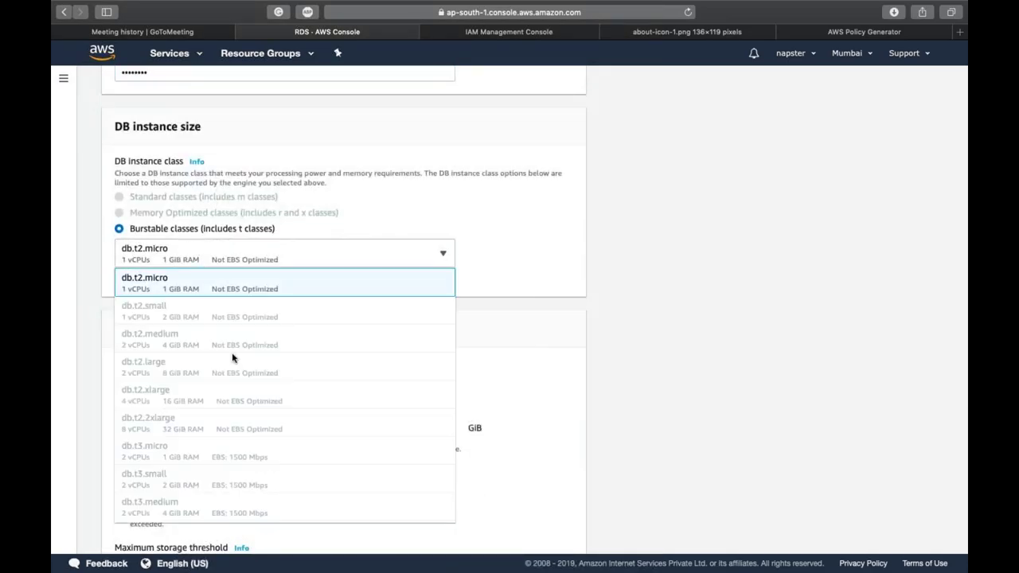
{"action": "scroll", "coordinate": [251, 464], "scroll_direction": "down", "scroll_amount": 3}
{"action": "scroll", "coordinate": [251, 464], "scroll_direction": "up", "scroll_amount": 5}
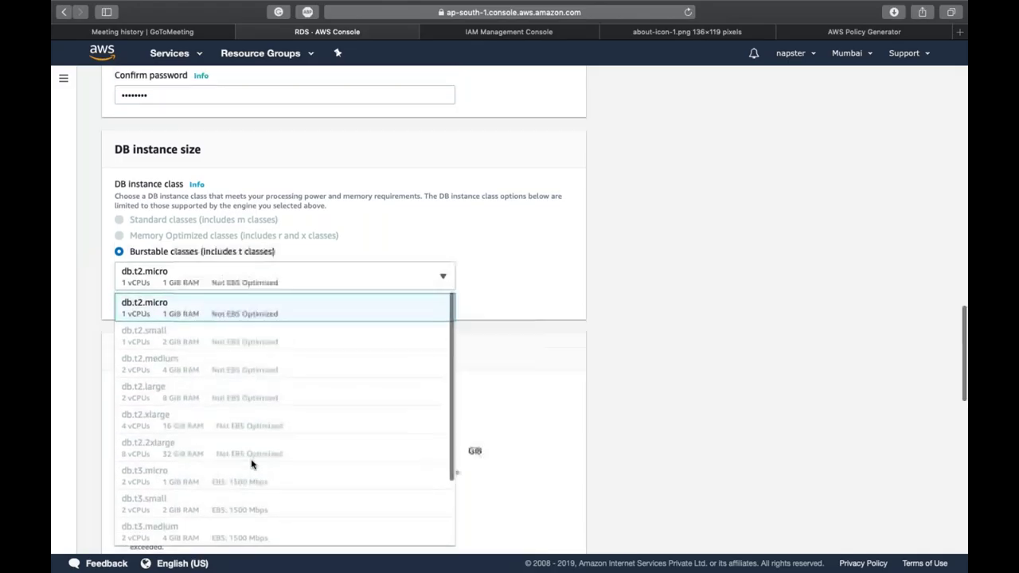
- Keep db.t2.micro with 20 GiB storage and disable storage autoscaling
{"action": "left_click", "coordinate": [444, 278]}
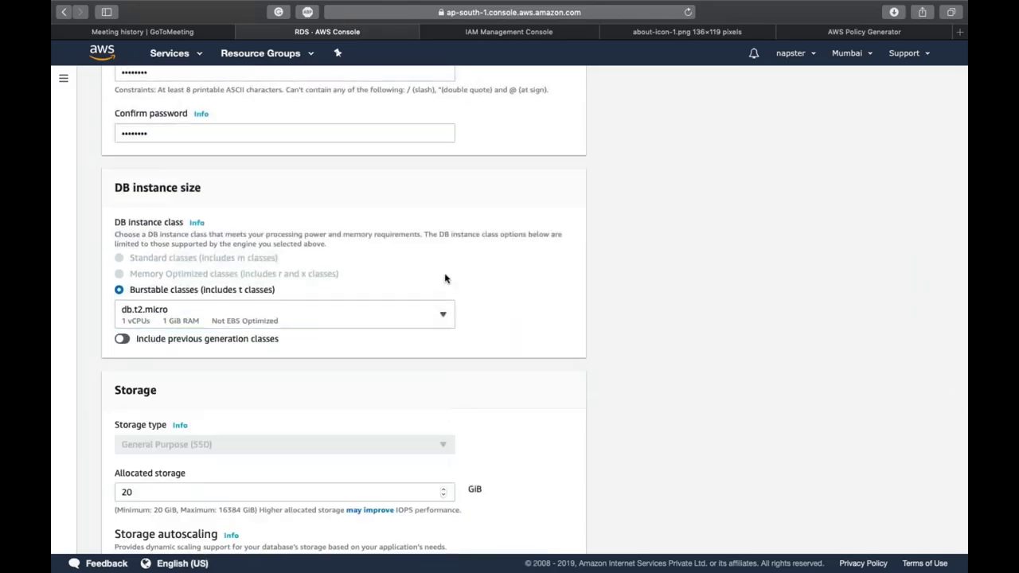
{"action": "scroll", "coordinate": [144, 318], "scroll_direction": "down", "scroll_amount": 4}
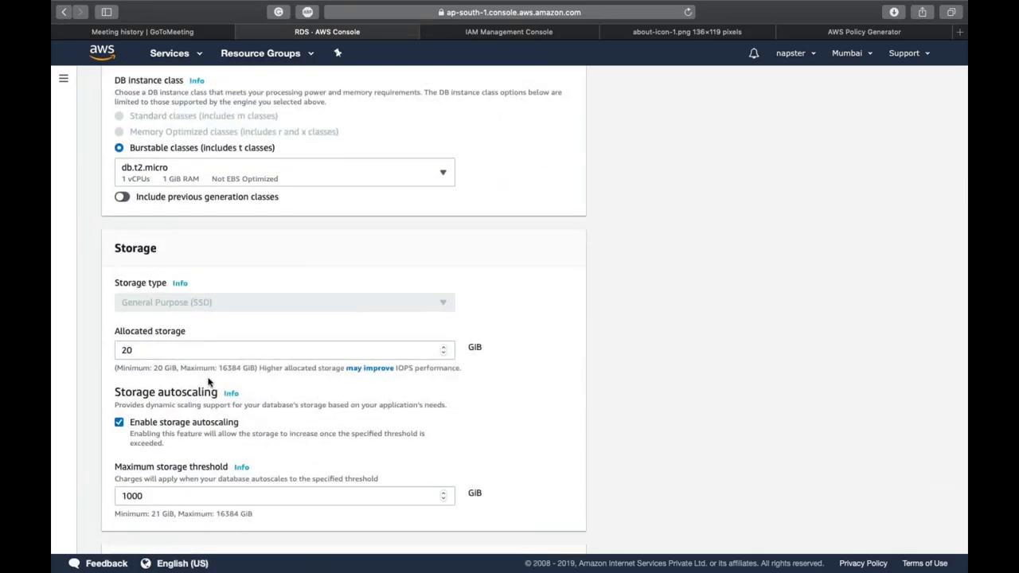
{"action": "double_click", "coordinate": [157, 368]}
{"action": "scroll", "coordinate": [207, 343], "scroll_direction": "down", "scroll_amount": 3}
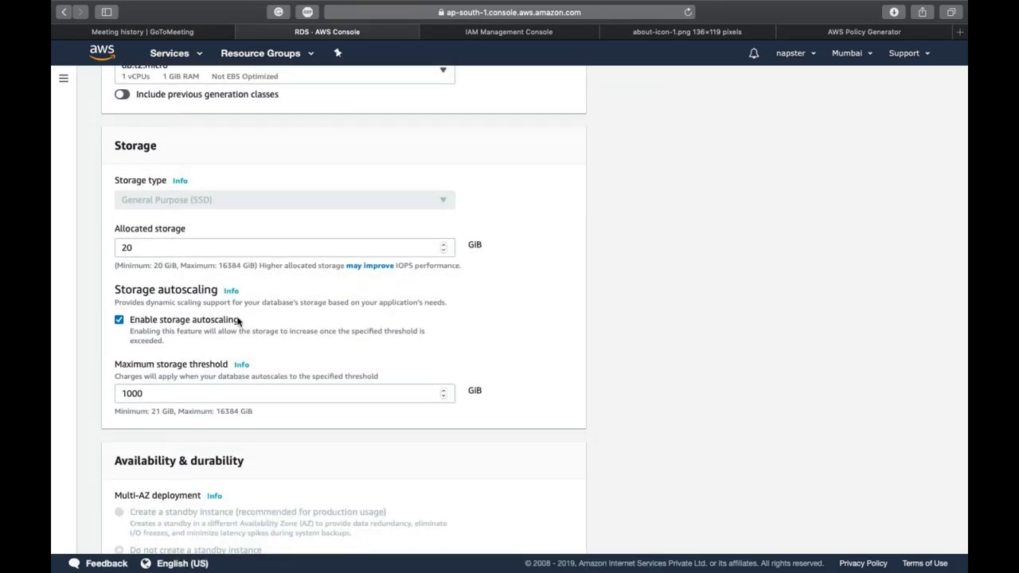
{"action": "left_click", "coordinate": [237, 321]}
- Expand the Additional connectivity configuration section under Connectivity
{"action": "scroll", "coordinate": [237, 321], "scroll_direction": "down", "scroll_amount": 3}
{"action": "scroll", "coordinate": [342, 318], "scroll_direction": "down", "scroll_amount": 7}
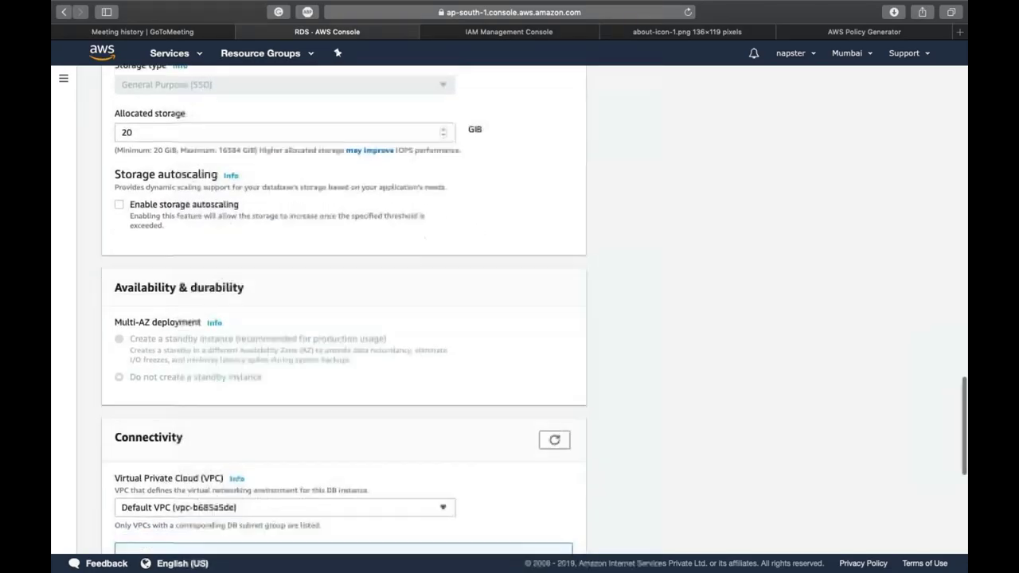
{"action": "scroll", "coordinate": [212, 269], "scroll_direction": "down", "scroll_amount": 3}
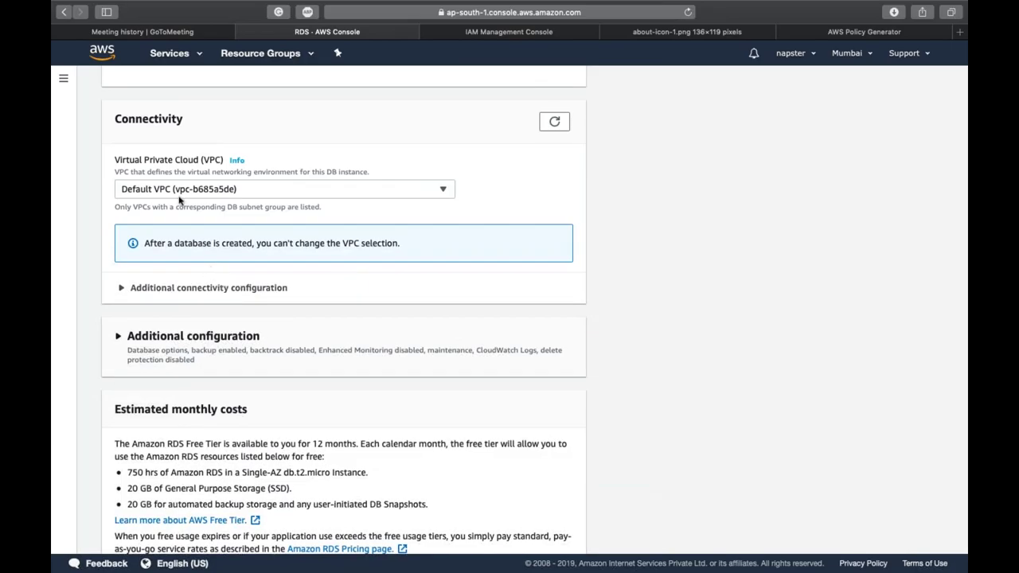
{"action": "left_click", "coordinate": [213, 292]}
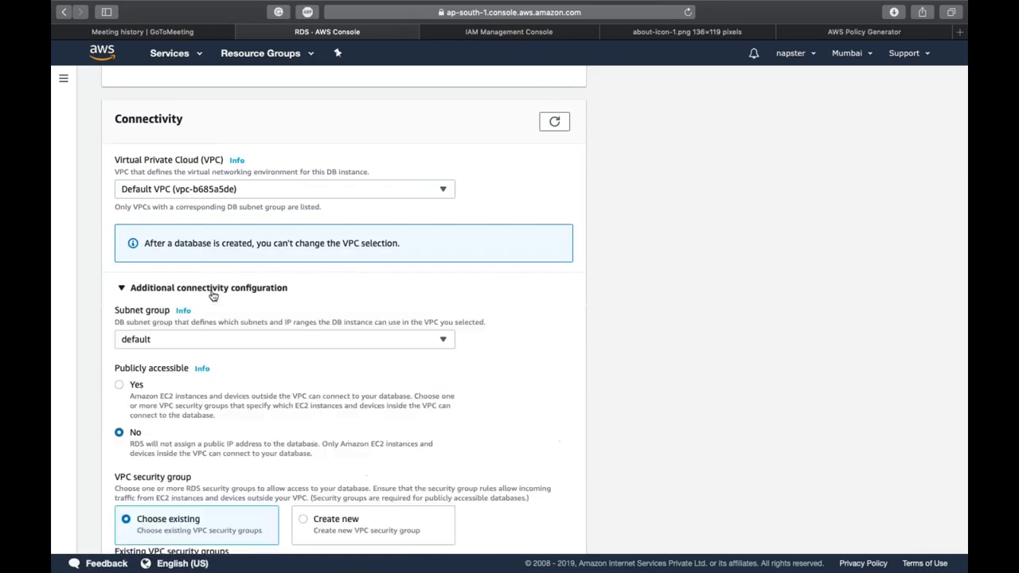
- Choose the prod subnet group and leave Publicly accessible set to No
{"action": "left_click", "coordinate": [223, 340]}
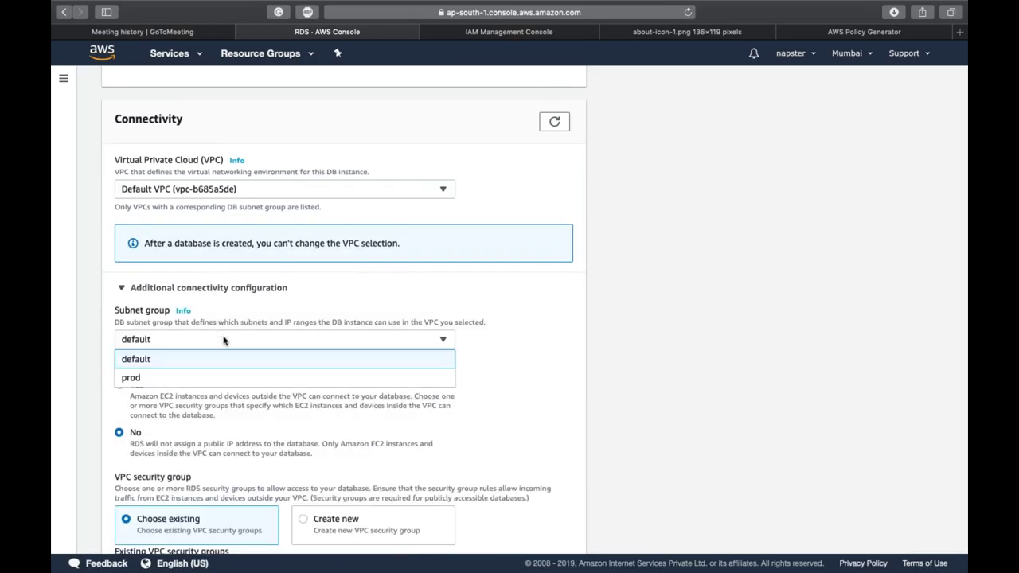
{"action": "left_click", "coordinate": [228, 383]}
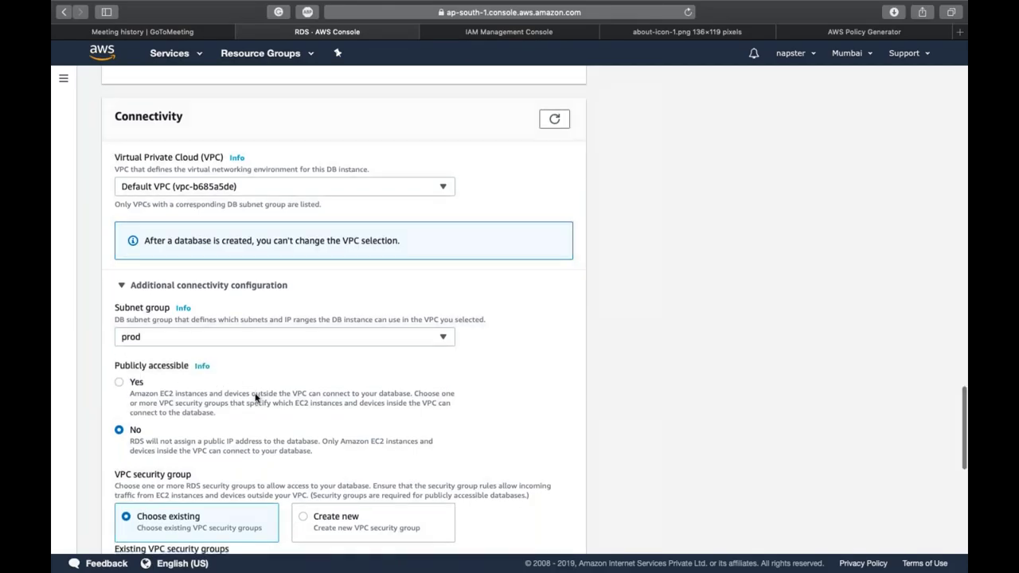
{"action": "scroll", "coordinate": [255, 397], "scroll_direction": "down", "scroll_amount": 3}
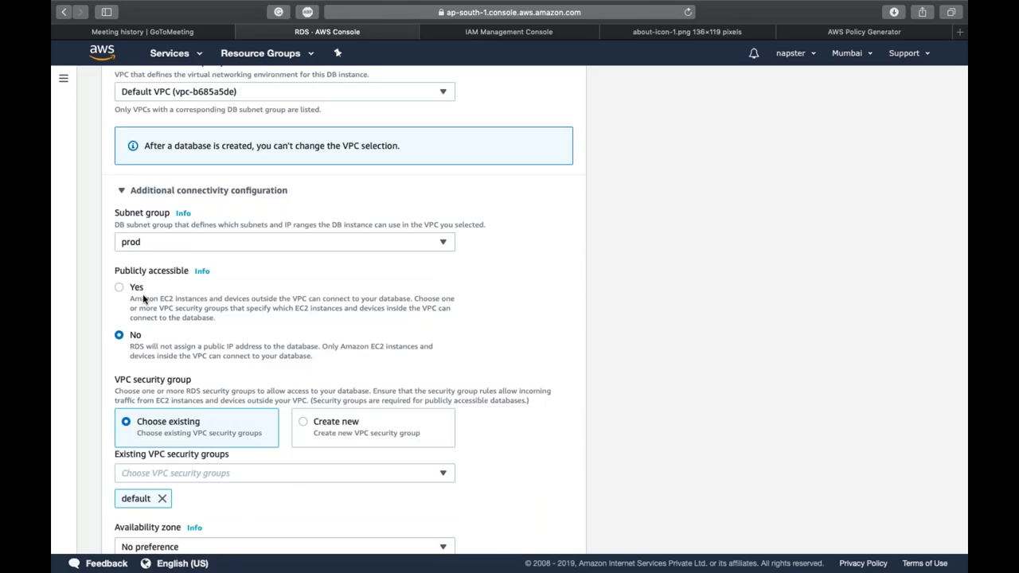
{"action": "left_click", "coordinate": [119, 288]}
{"action": "left_click", "coordinate": [170, 350]}
- Make the database publicly accessible with a new security group named database-sg
{"action": "scroll", "coordinate": [169, 351], "scroll_direction": "down", "scroll_amount": 5}
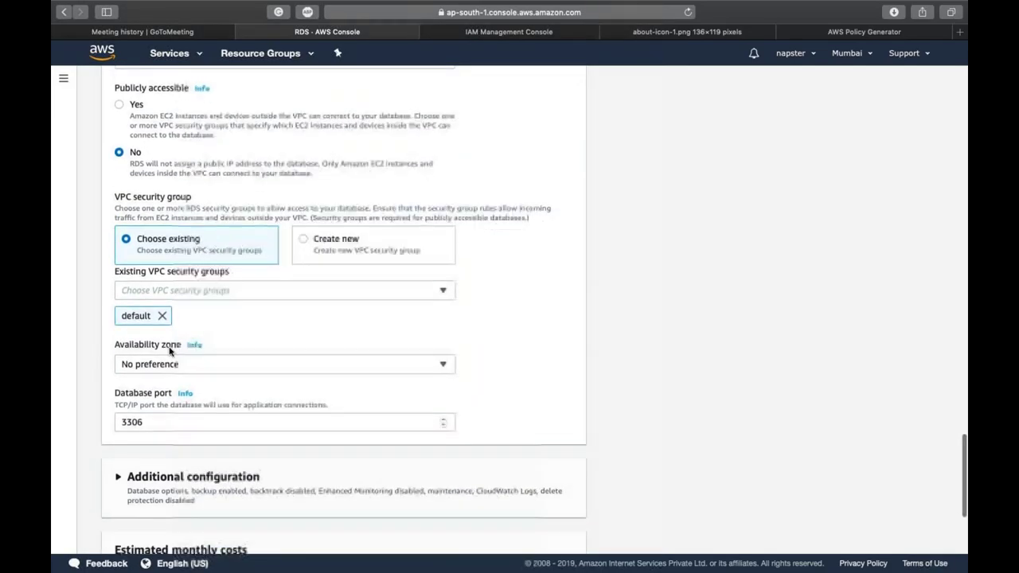
{"action": "left_click", "coordinate": [157, 123]}
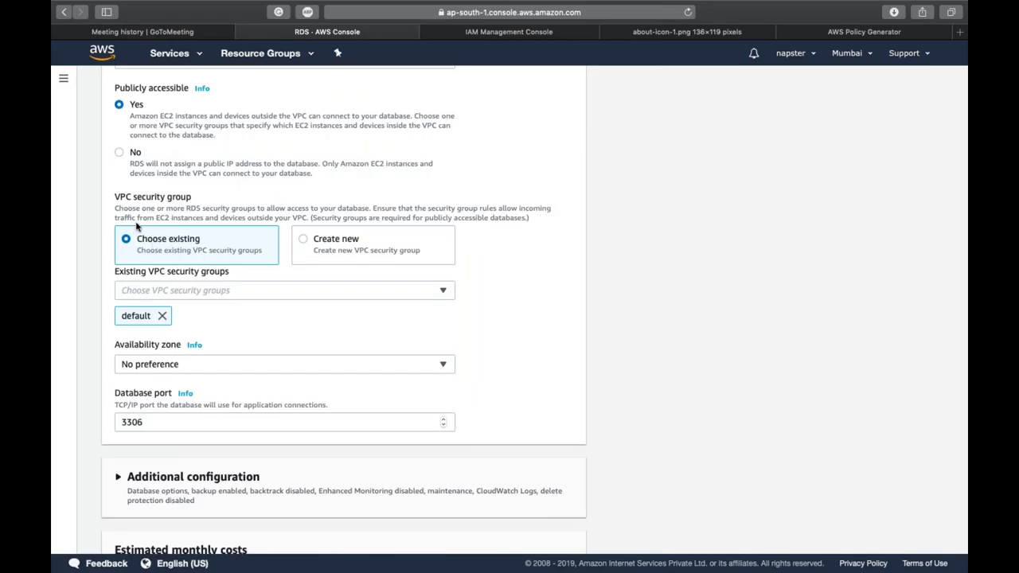
{"action": "left_click", "coordinate": [242, 290]}
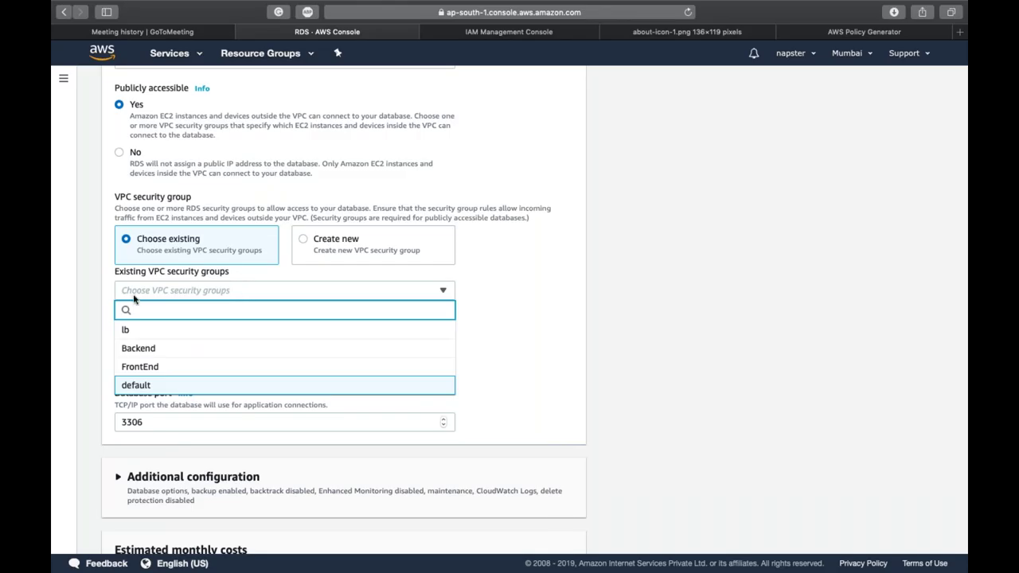
{"action": "key", "text": "Return"}
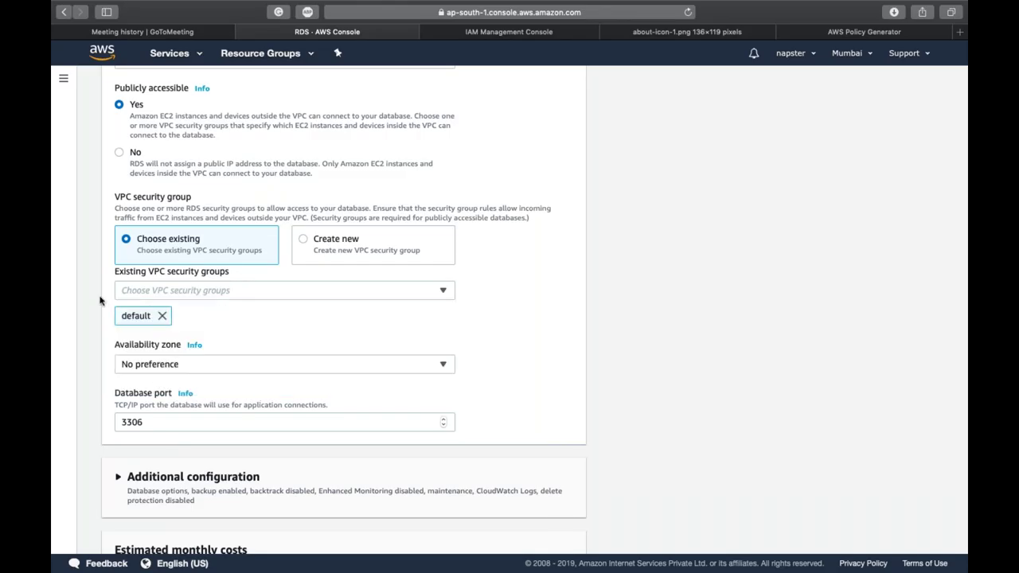
{"action": "left_click", "coordinate": [316, 254]}
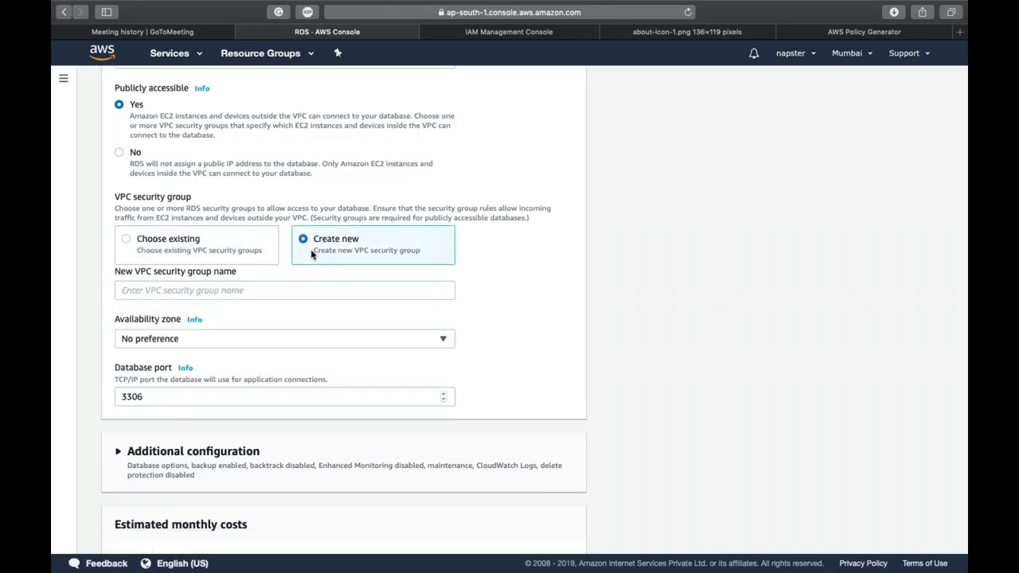
{"action": "left_click", "coordinate": [309, 295]}
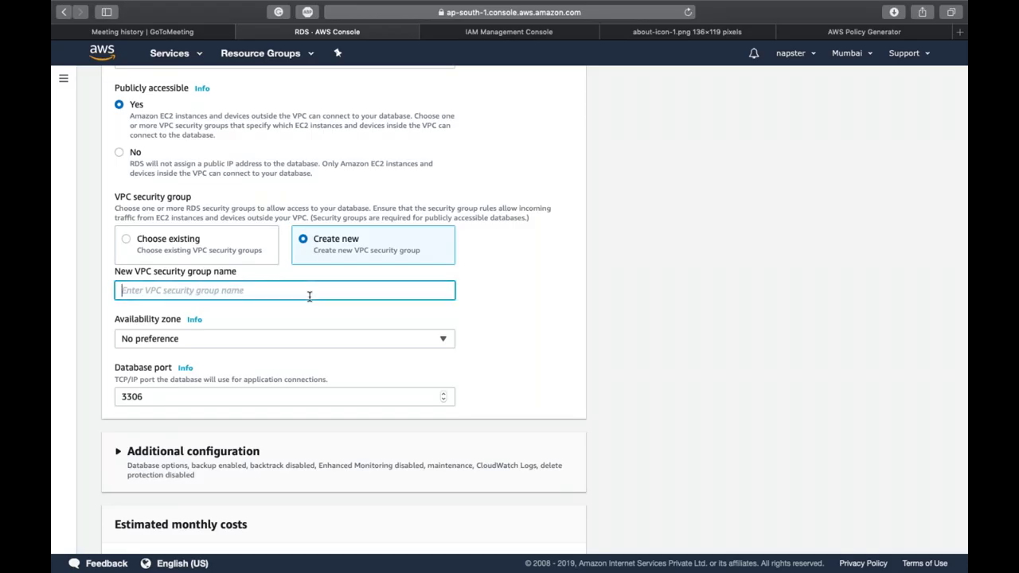
{"action": "type", "text": "datab"}
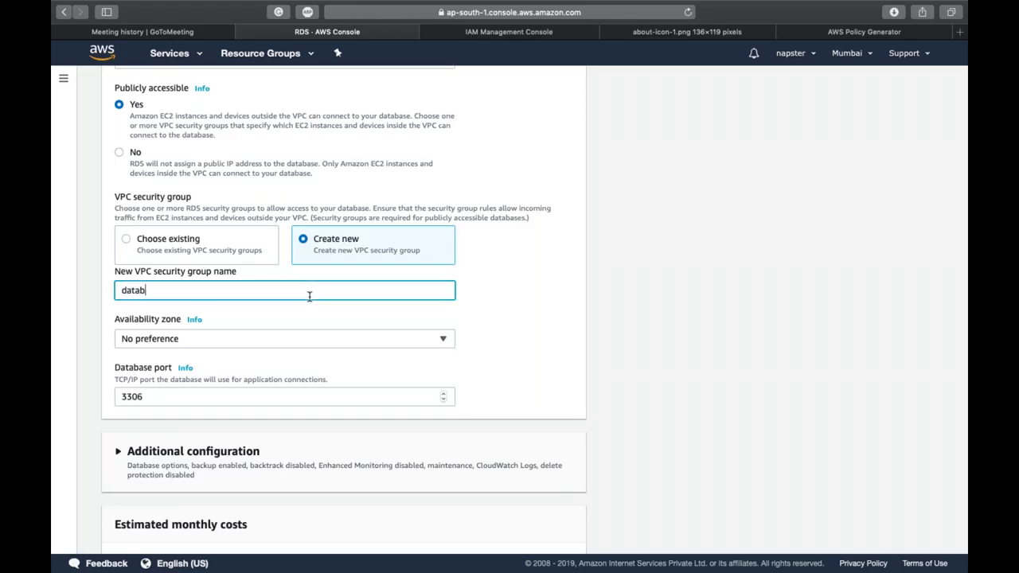
{"action": "type", "text": "ase-sg"}
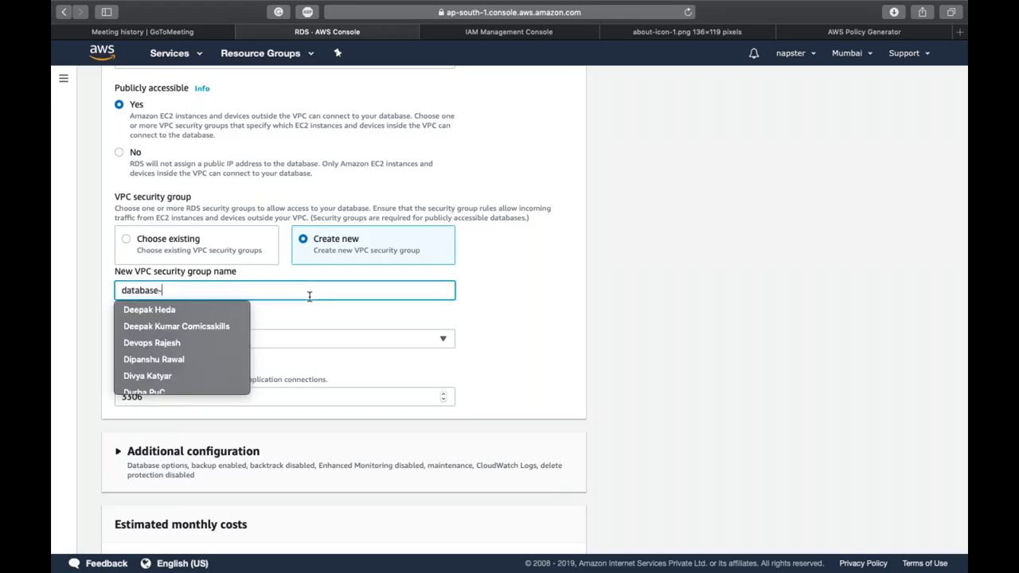
{"action": "left_click", "coordinate": [635, 361]}
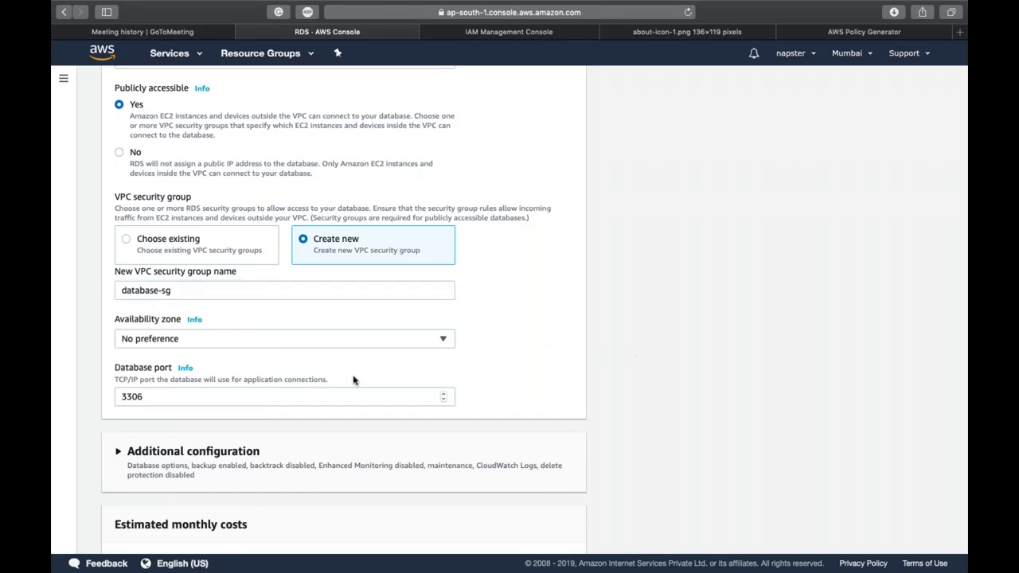
- Set the availability zone to ap-south-1a and keep database port 3306
{"action": "left_click", "coordinate": [308, 344]}
{"action": "left_click", "coordinate": [306, 380]}
{"action": "scroll", "coordinate": [307, 383], "scroll_direction": "down", "scroll_amount": 2}
{"action": "double_click", "coordinate": [182, 313]}
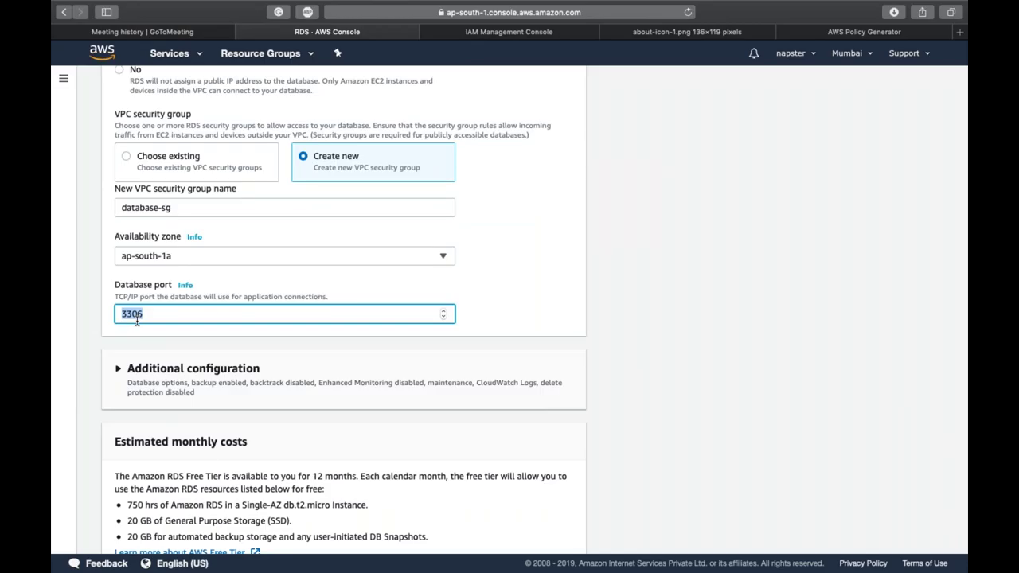
{"action": "left_click", "coordinate": [107, 337]}
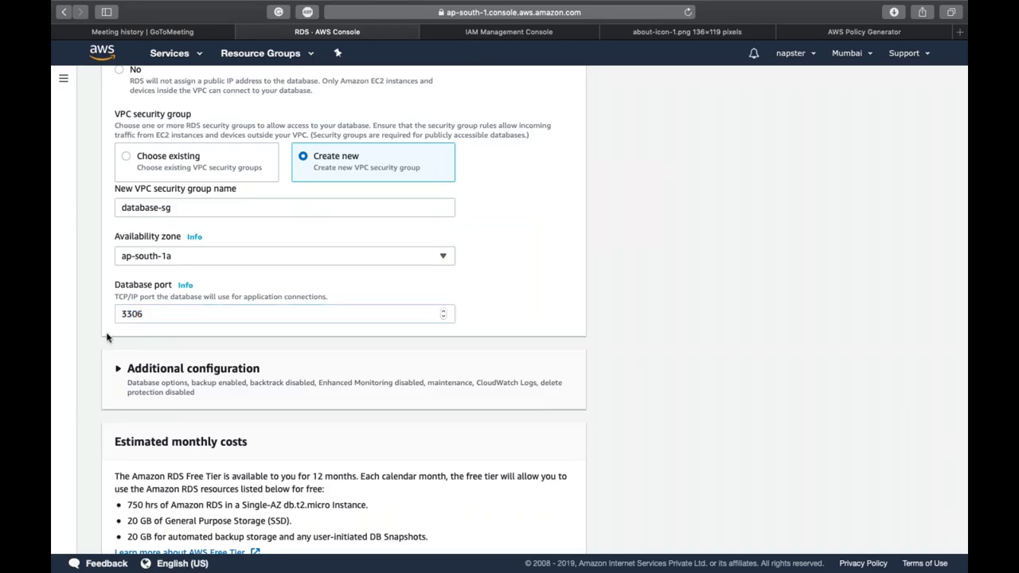
{"action": "scroll", "coordinate": [108, 337], "scroll_direction": "down", "scroll_amount": 3}
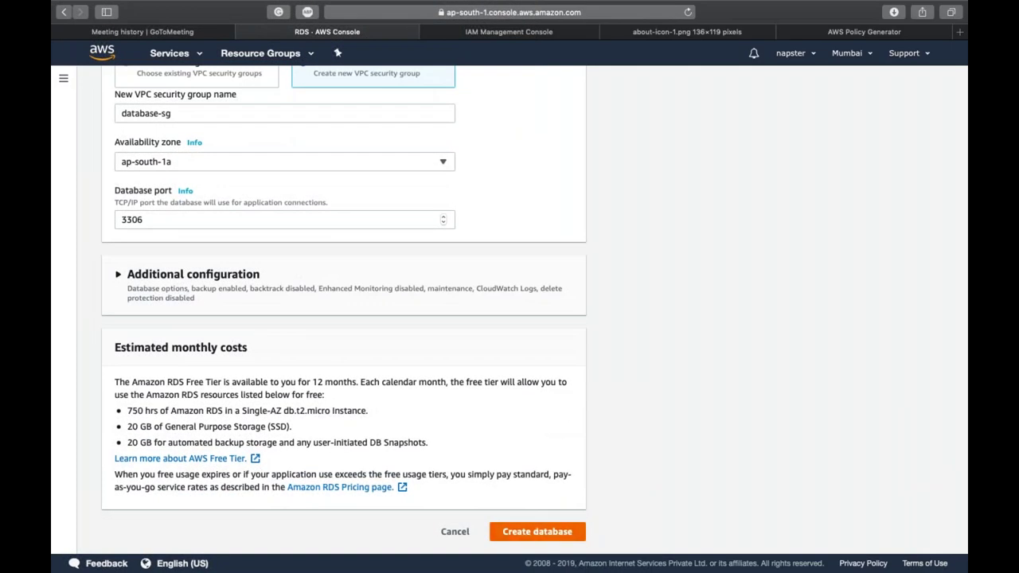
- Create database-1 and check that its status shows Creating
{"action": "left_click", "coordinate": [537, 532]}
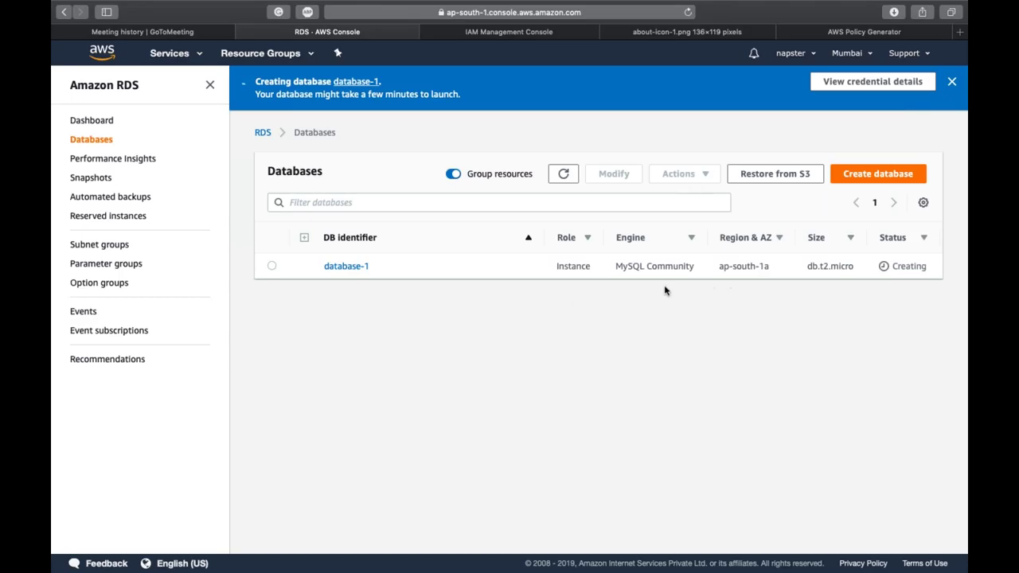
{"action": "double_click", "coordinate": [912, 266]}
- Open database-1's details and review its empty endpoint and security group settings
{"action": "left_click", "coordinate": [342, 267]}
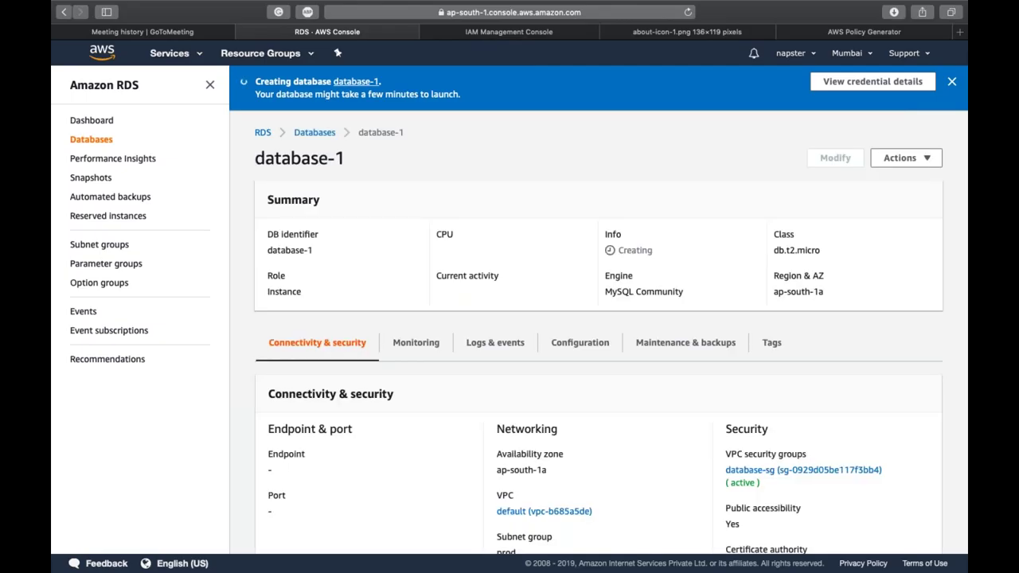
{"action": "scroll", "coordinate": [597, 319], "scroll_direction": "down", "scroll_amount": 1}
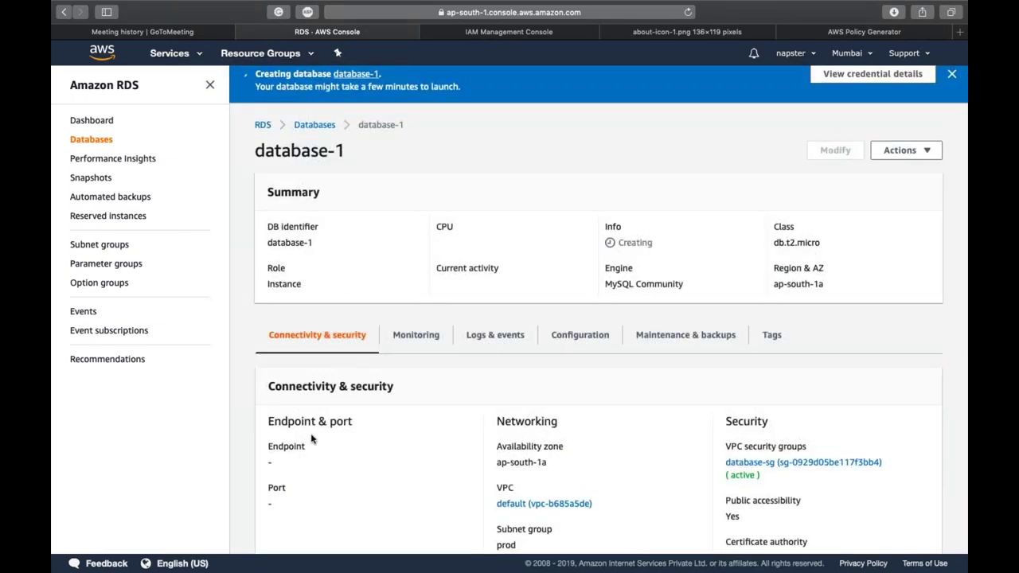
{"action": "triple_click", "coordinate": [271, 465]}
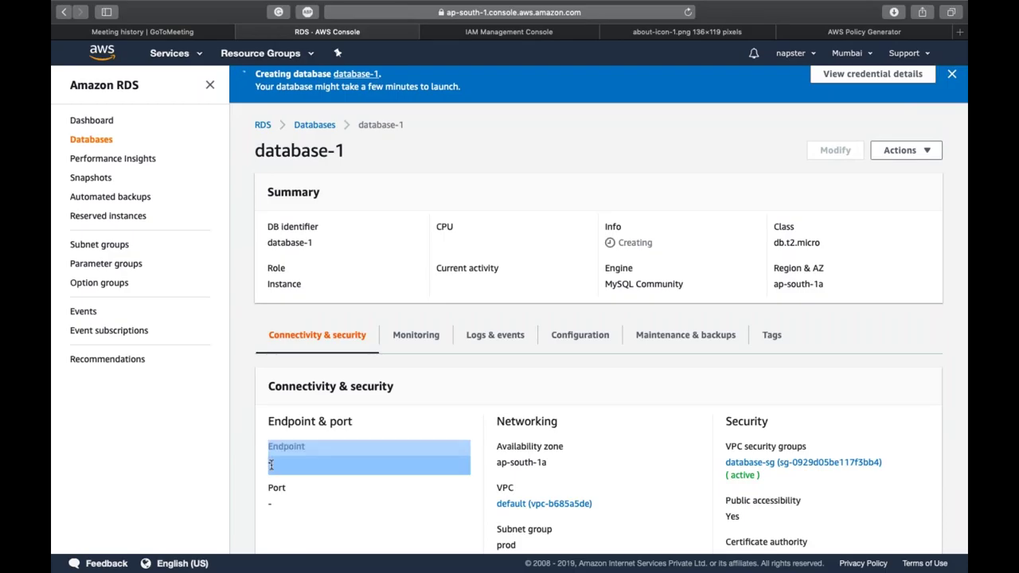
{"action": "left_click", "coordinate": [271, 465]}
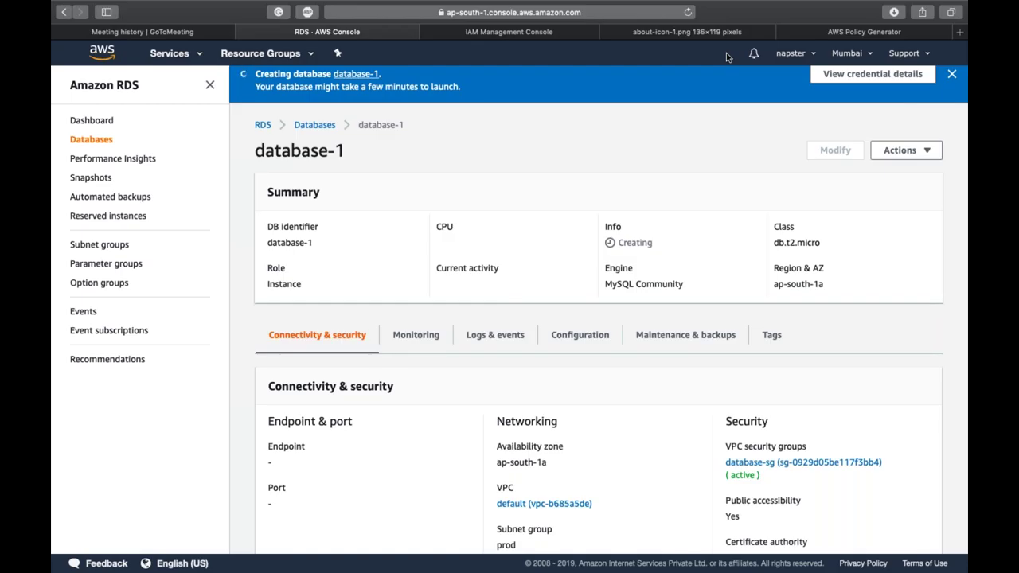
{"action": "scroll", "coordinate": [765, 334], "scroll_direction": "down", "scroll_amount": 4}
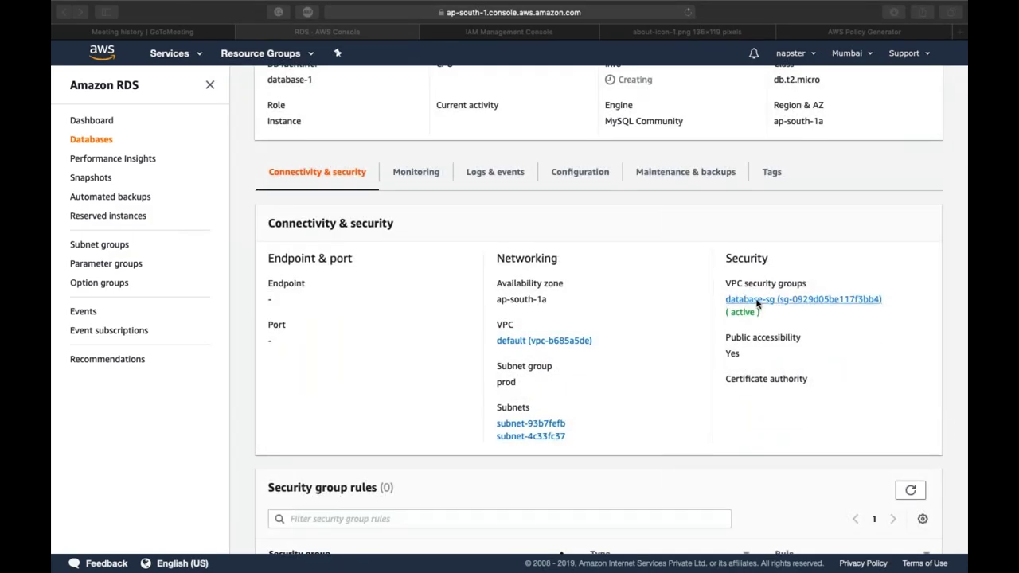
- Open database-sg in EC2 and view its MYSQL/Aurora TCP 3306 inbound rule
{"action": "left_click", "coordinate": [778, 301]}
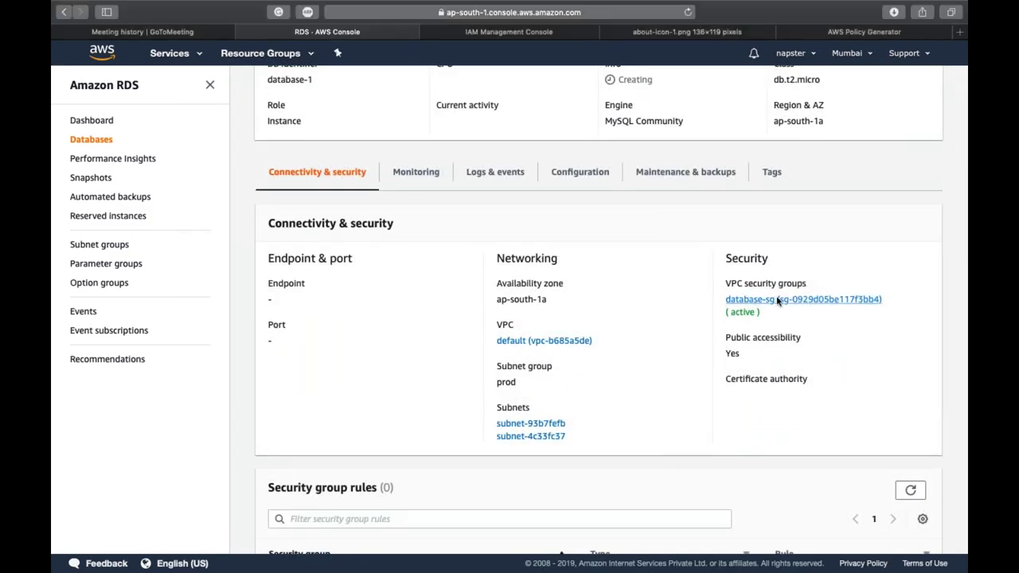
{"action": "left_click", "coordinate": [778, 300]}
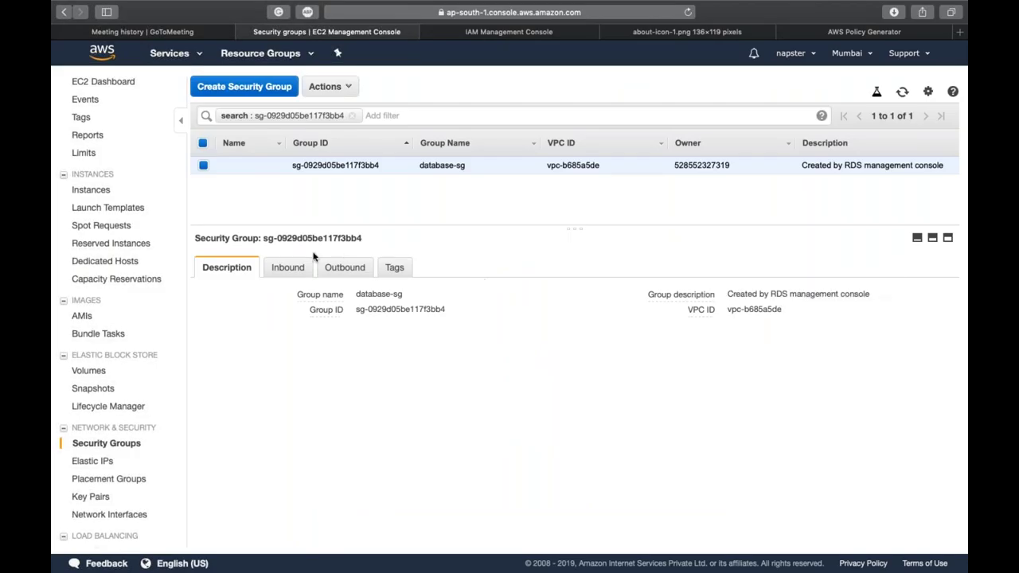
{"action": "left_click", "coordinate": [288, 268]}
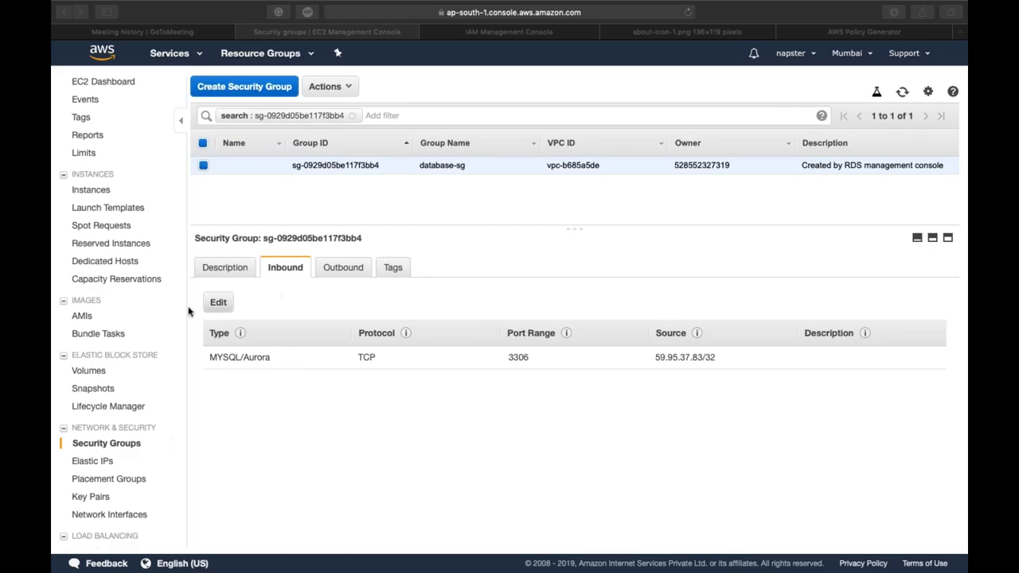
- Replace the MYSQL/Aurora 3306 rule's source IP with the Backend security group and save
{"action": "left_click", "coordinate": [217, 303]}
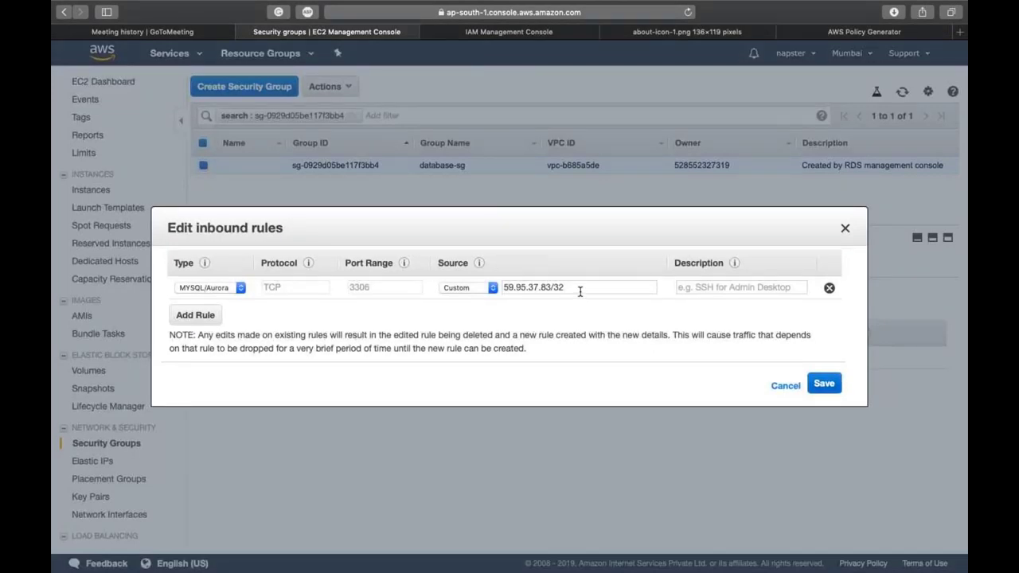
{"action": "left_click", "coordinate": [580, 292]}
{"action": "double_click", "coordinate": [580, 292]}
{"action": "triple_click", "coordinate": [580, 292]}
{"action": "type", "text": "s"}
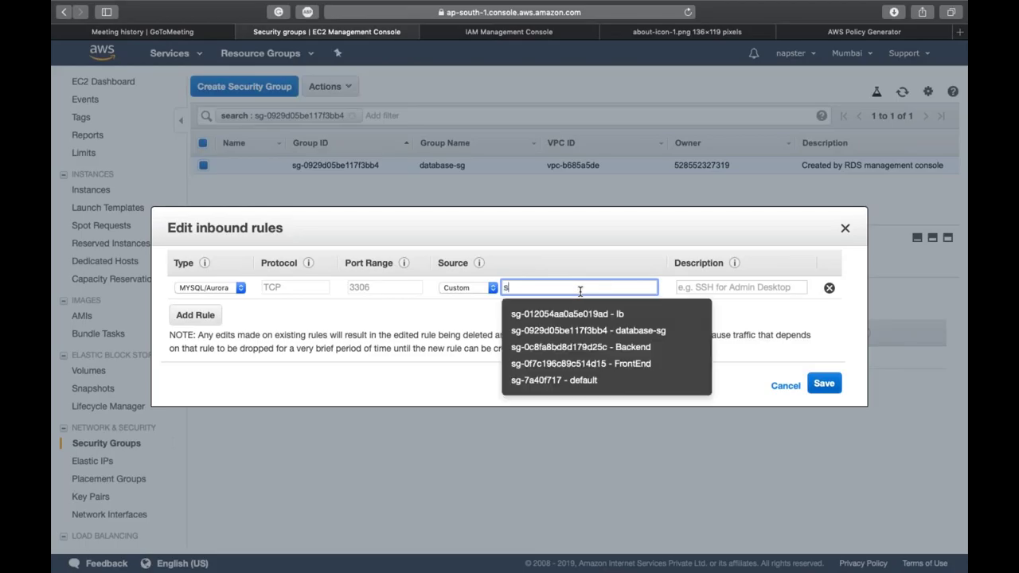
{"action": "left_click", "coordinate": [605, 350]}
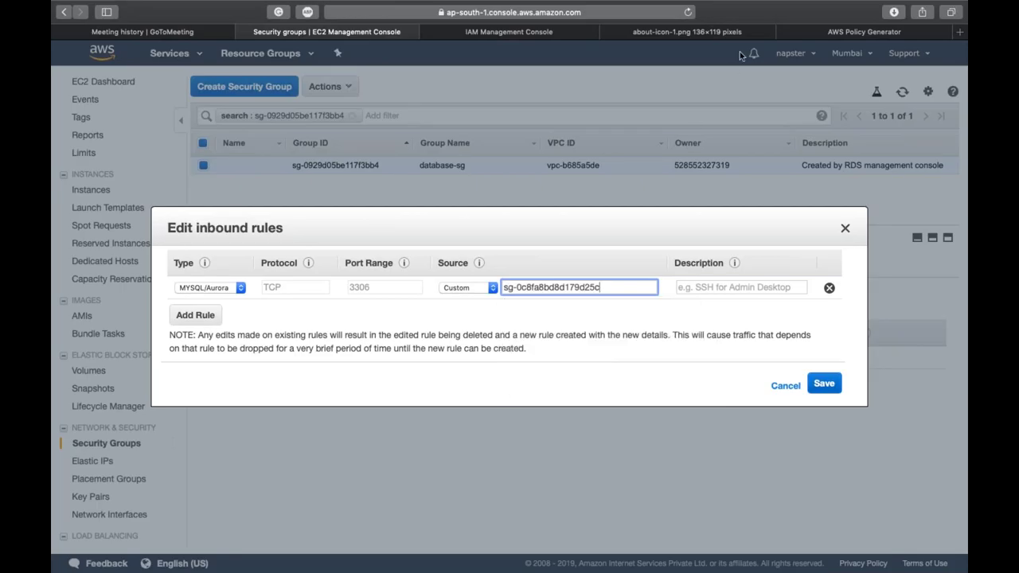
{"action": "left_click", "coordinate": [825, 383]}
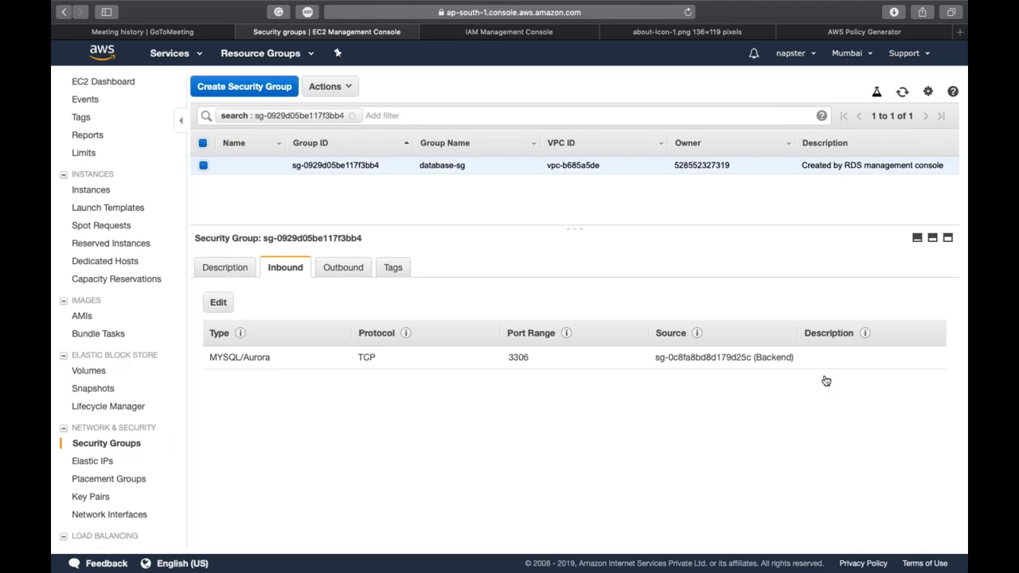
- Switch to the RDS console and close the image and AWS Policy Generator tabs
{"action": "left_click", "coordinate": [170, 54]}
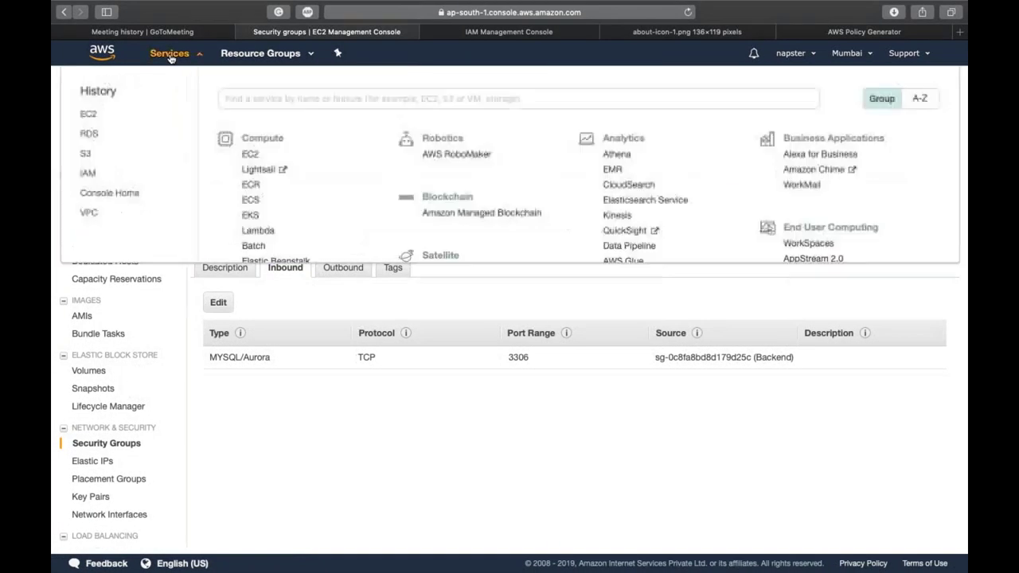
{"action": "left_click", "coordinate": [88, 135]}
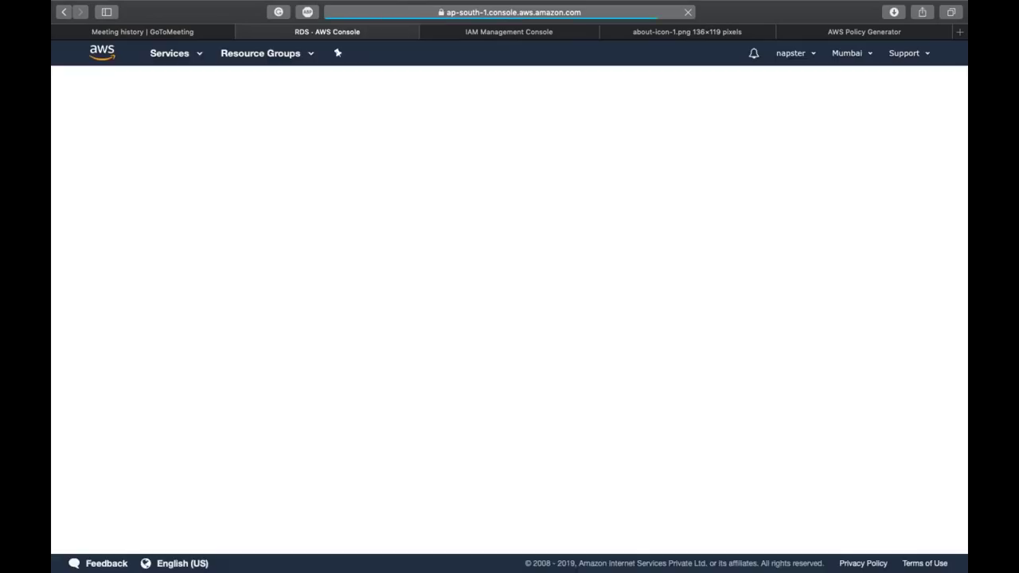
{"action": "left_click", "coordinate": [603, 32]}
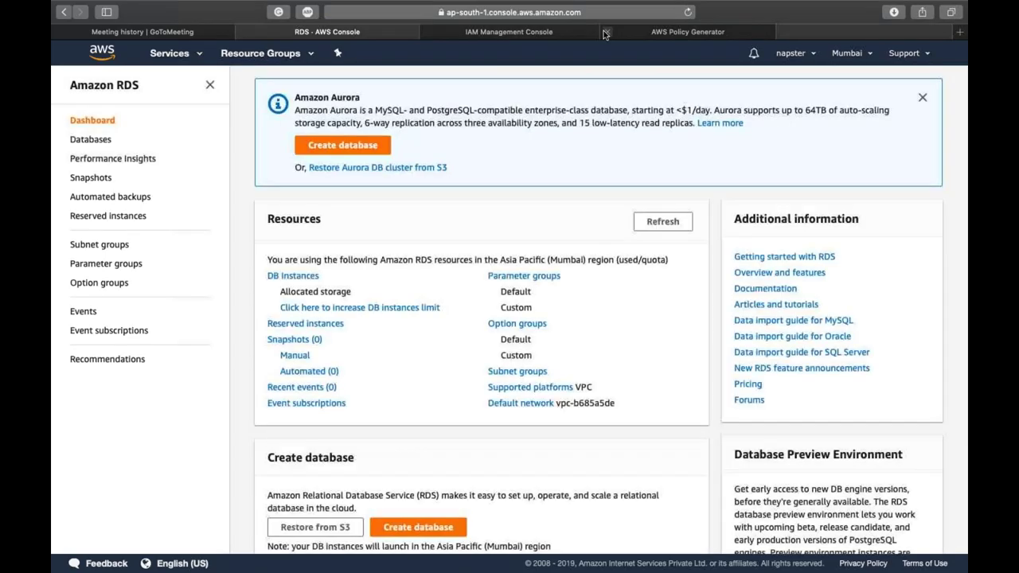
{"action": "left_click", "coordinate": [604, 31]}
- Open database-1's details from DB Instances and look over its Actions menu
{"action": "left_click", "coordinate": [333, 276]}
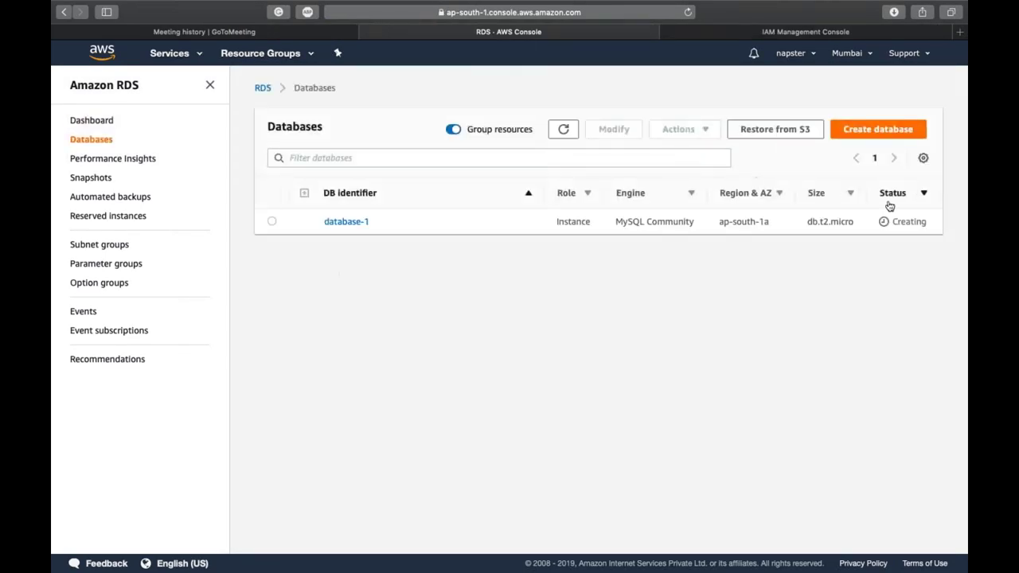
{"action": "double_click", "coordinate": [905, 222]}
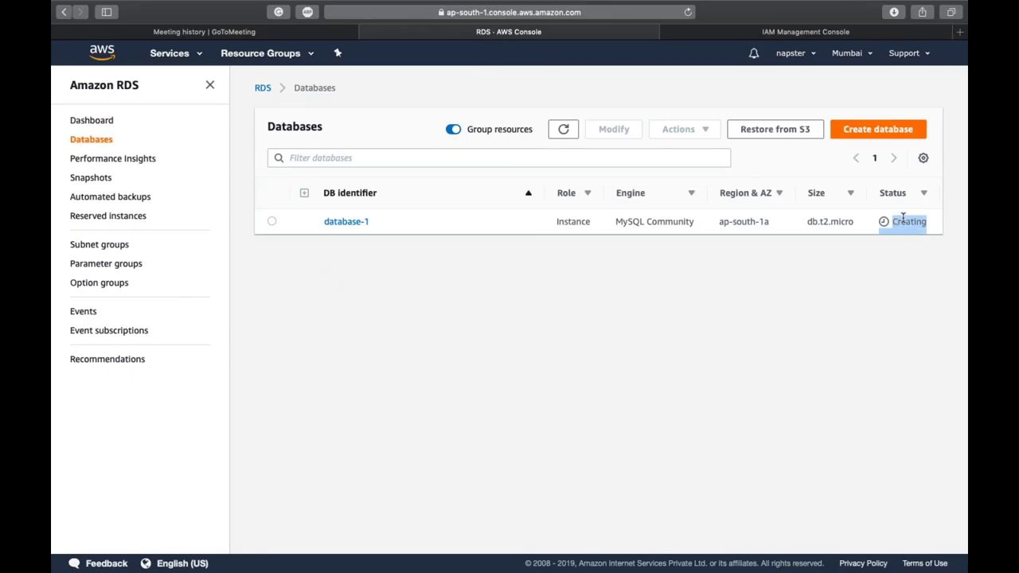
{"action": "left_click", "coordinate": [355, 223]}
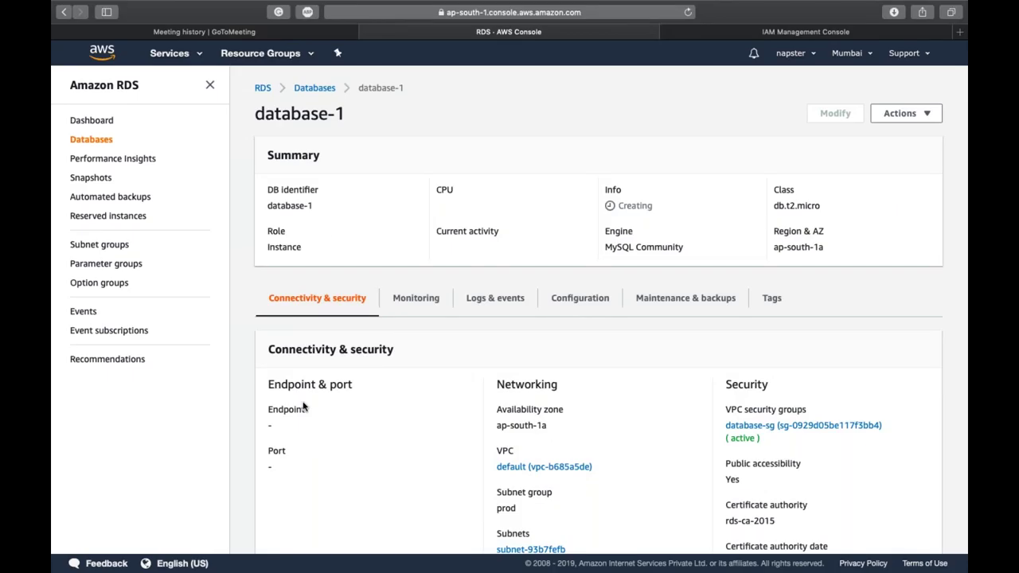
{"action": "left_click", "coordinate": [898, 117]}
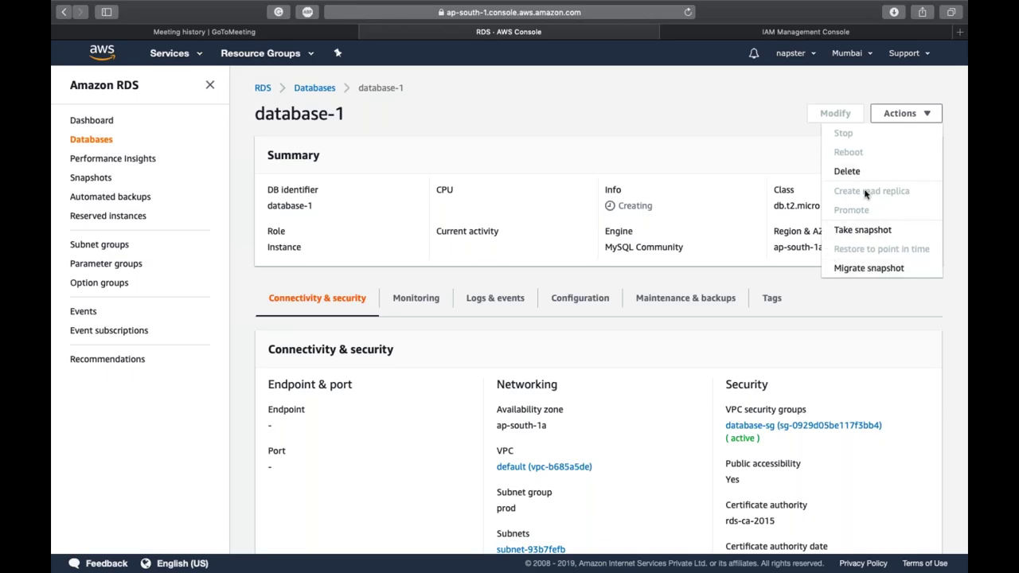
{"action": "left_click", "coordinate": [659, 131]}
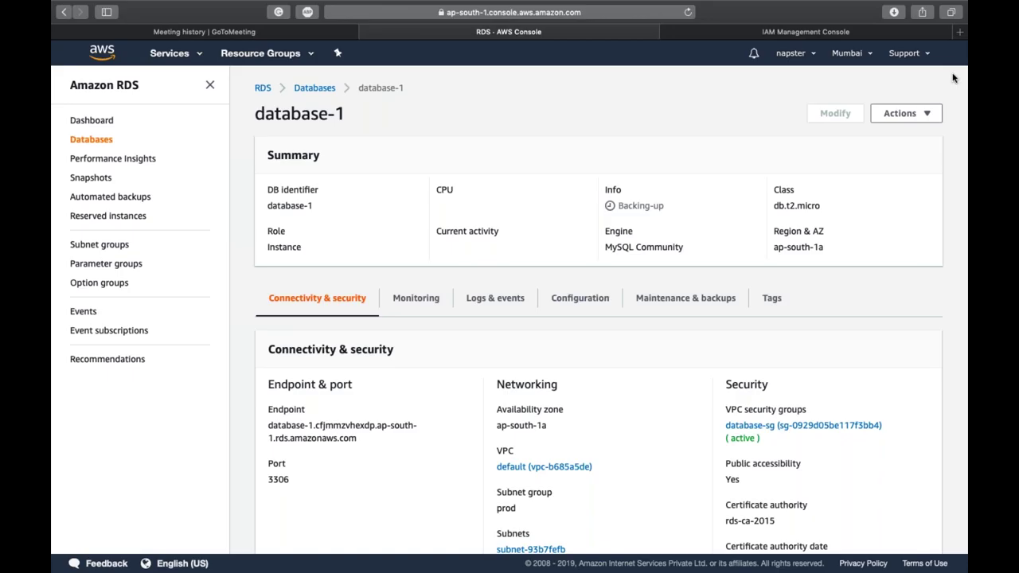
- Go back to the Databases list and refresh until database-1 shows Backing-up
{"action": "left_click", "coordinate": [322, 94]}
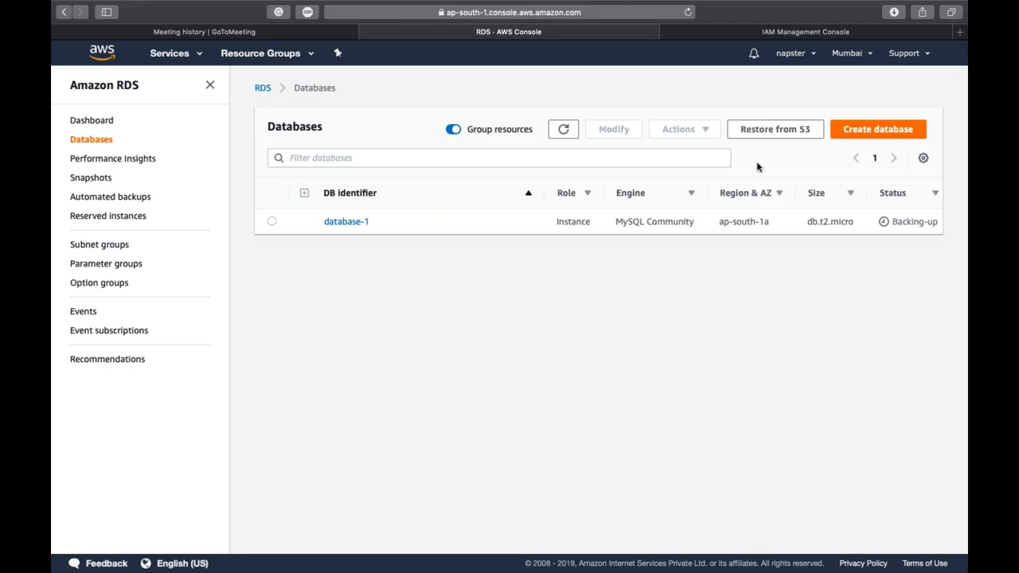
{"action": "left_click", "coordinate": [564, 129]}
{"action": "left_click", "coordinate": [564, 129]}
{"action": "left_click", "coordinate": [564, 129]}
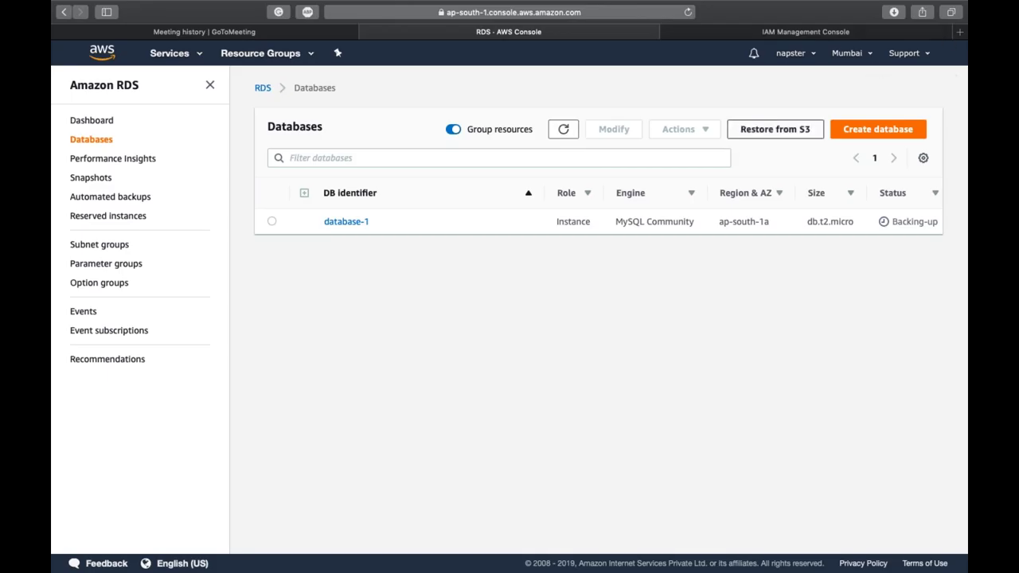
- Go to the EC2 console, start a new instance launch and choose the Amazon Linux 2 AMI
{"action": "left_click", "coordinate": [742, 33]}
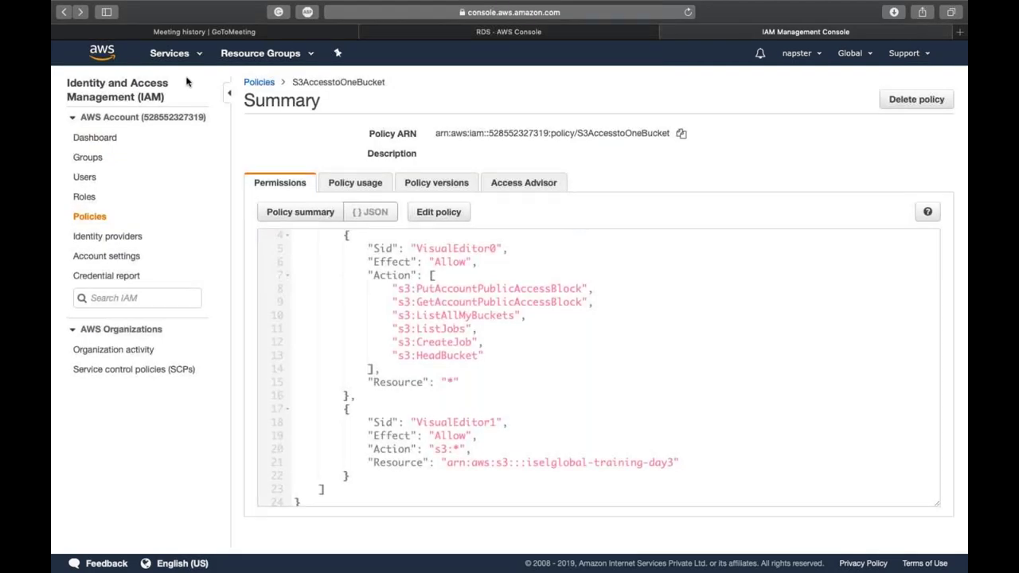
{"action": "left_click", "coordinate": [172, 57]}
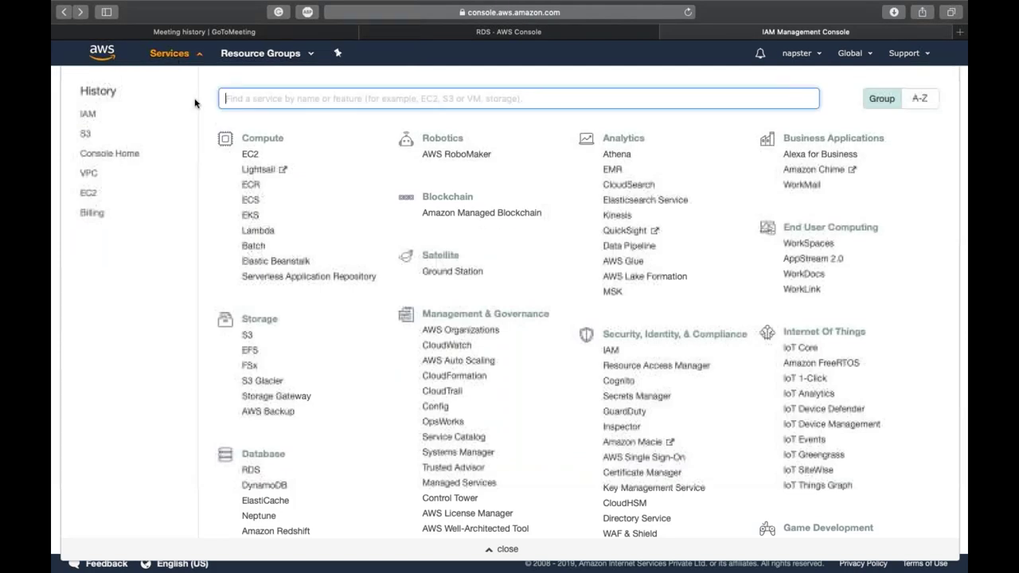
{"action": "left_click", "coordinate": [250, 154]}
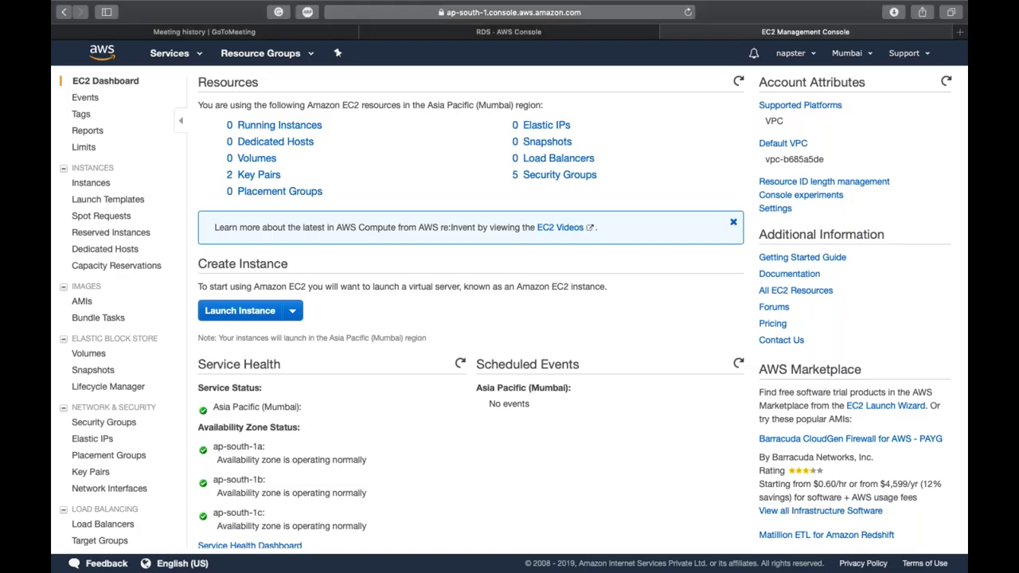
{"action": "left_click", "coordinate": [241, 311]}
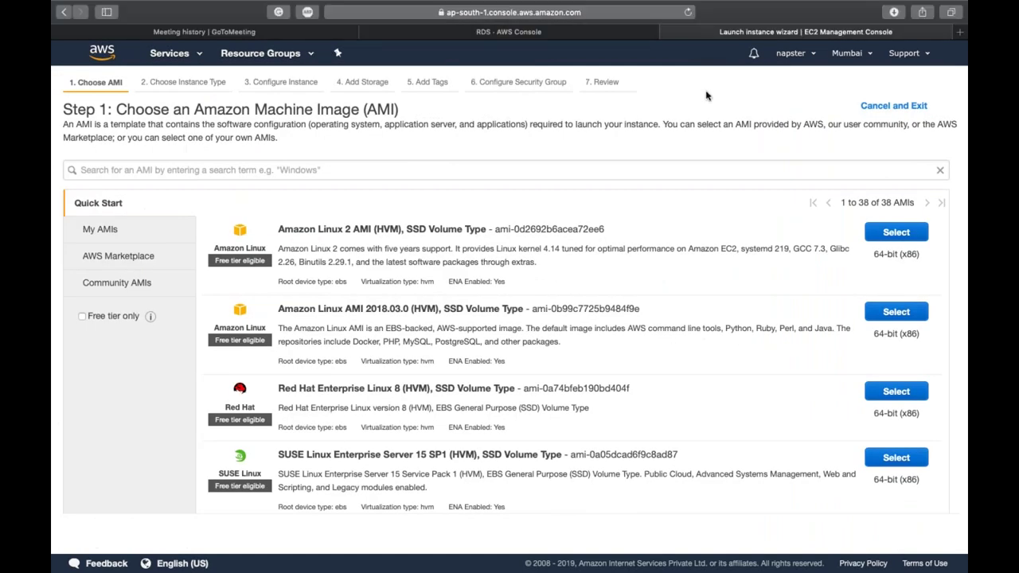
{"action": "left_click", "coordinate": [901, 239]}
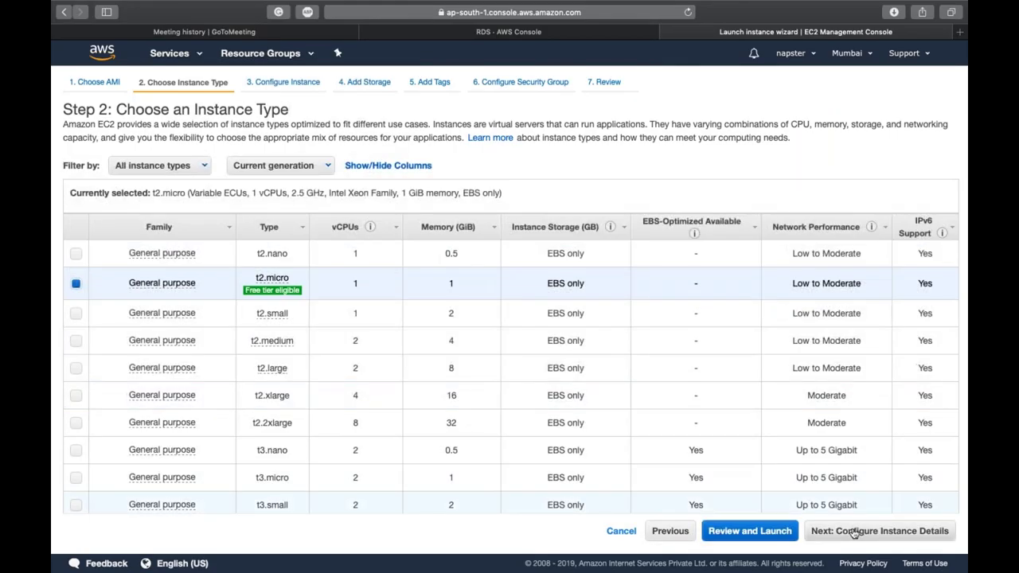
- Keep t2.micro, continue to Configure Instance Details and expand Advanced Details
{"action": "left_click", "coordinate": [854, 531]}
{"action": "scroll", "coordinate": [569, 299], "scroll_direction": "down", "scroll_amount": 2}
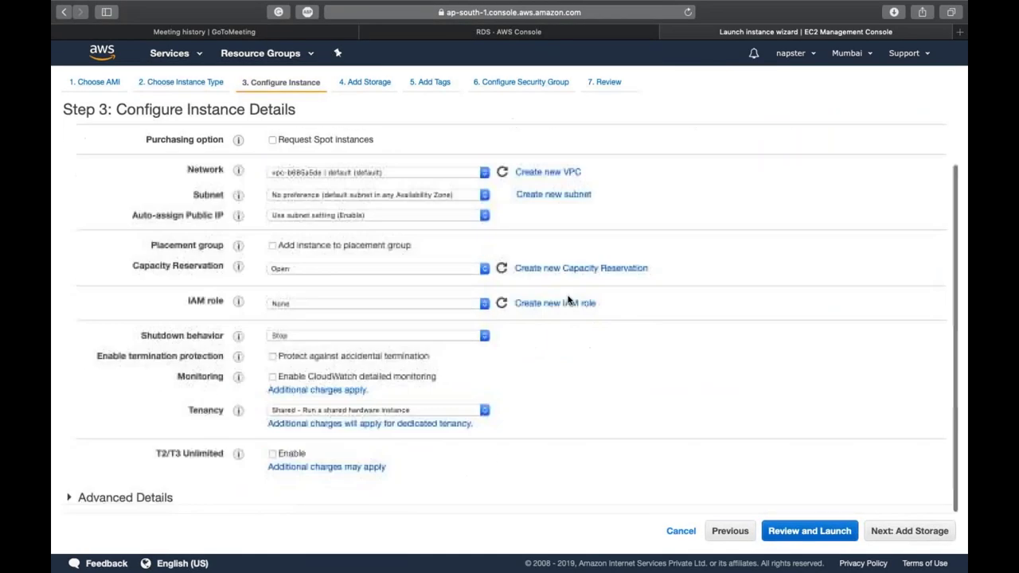
{"action": "left_click", "coordinate": [170, 499]}
{"action": "scroll", "coordinate": [170, 498], "scroll_direction": "down", "scroll_amount": 2}
{"action": "key", "text": "ctrl+Left"}
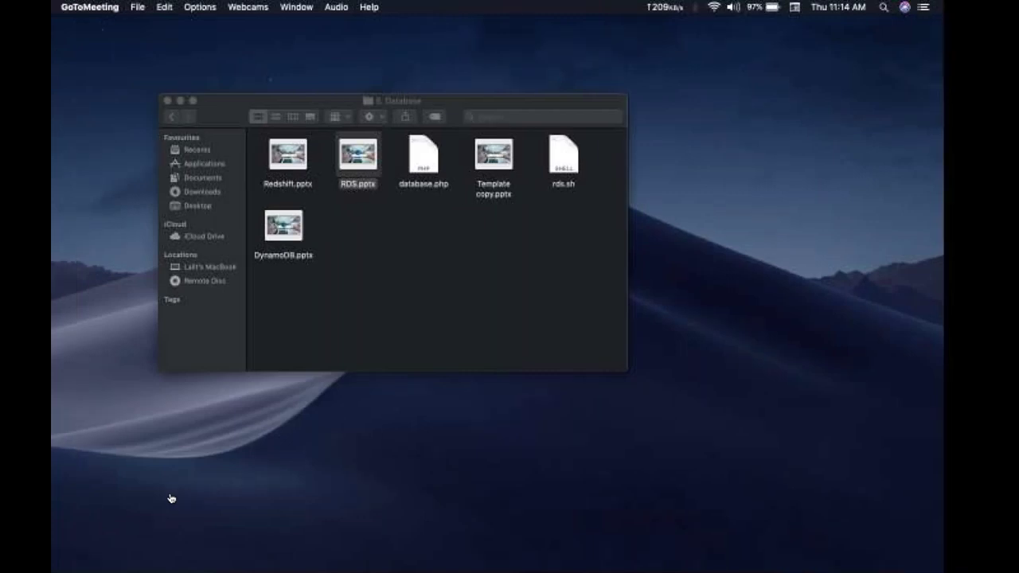
- Open rds.sh in Sublime Text and copy the bootstrap script on lines 4 to 8
{"action": "left_click", "coordinate": [584, 158]}
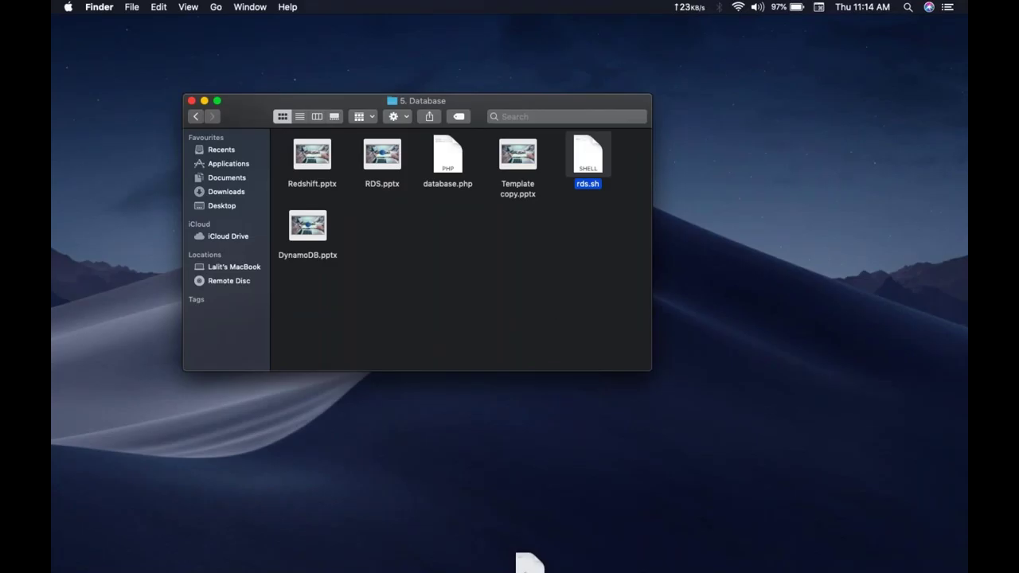
{"action": "mouse_move", "coordinate": [525, 567]}
{"action": "left_click", "coordinate": [485, 552]}
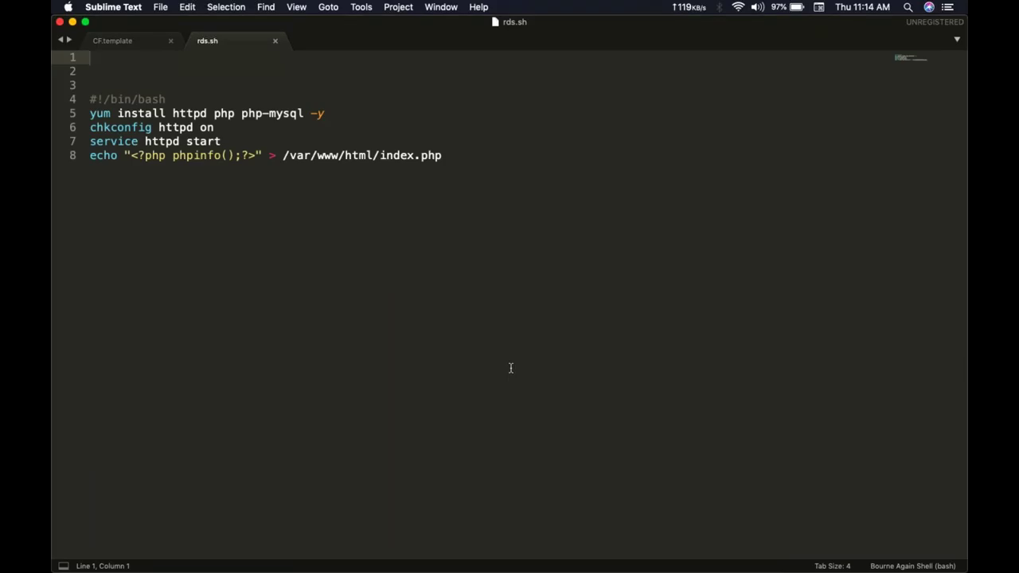
{"action": "left_click", "coordinate": [463, 159]}
{"action": "left_click_drag", "start_coordinate": [464, 161], "coordinate": [90, 100]}
{"action": "key", "text": "super+c"}
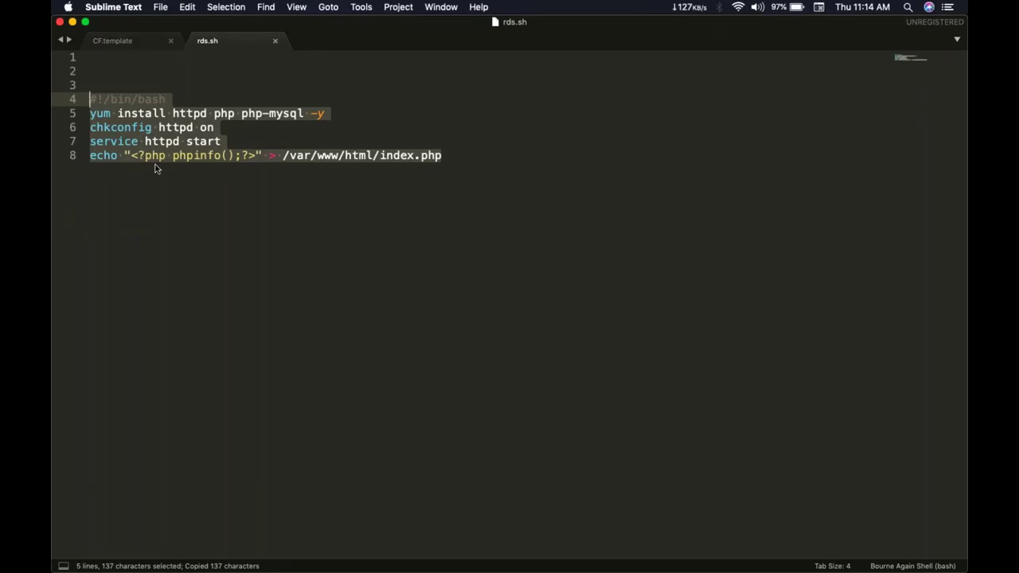
{"action": "key", "text": "Right"}
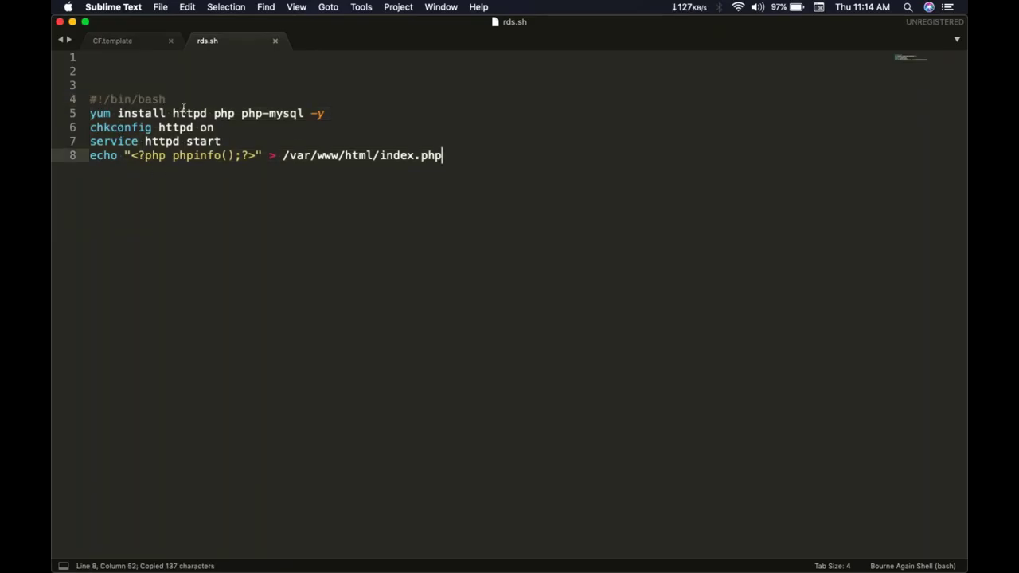
- Review the script's httpd, php, mysql and phpinfo lines, then return to the EC2 user data field
{"action": "double_click", "coordinate": [185, 113]}
{"action": "left_click", "coordinate": [220, 113]}
{"action": "double_click", "coordinate": [221, 113]}
{"action": "double_click", "coordinate": [293, 114]}
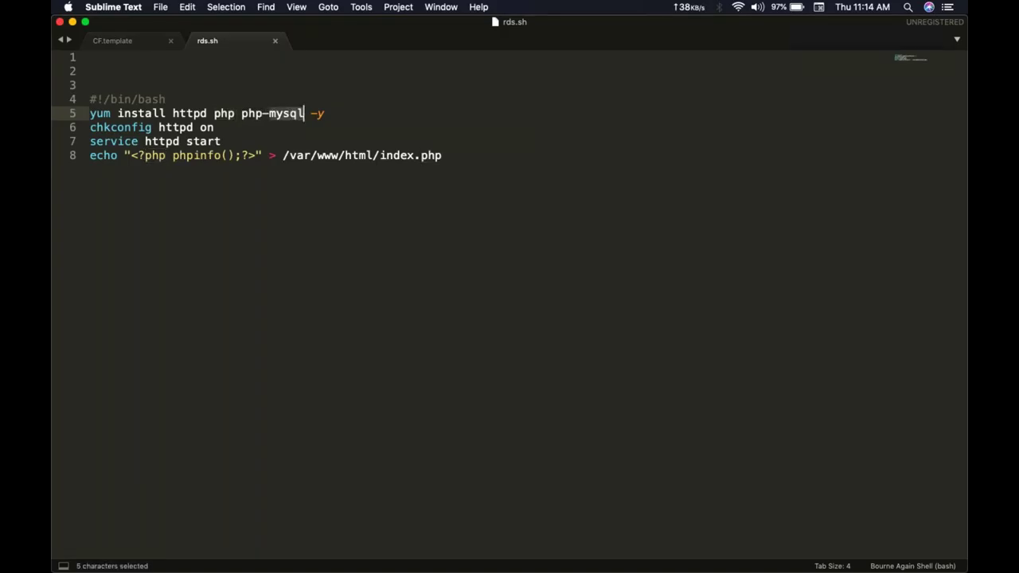
{"action": "double_click", "coordinate": [195, 155]}
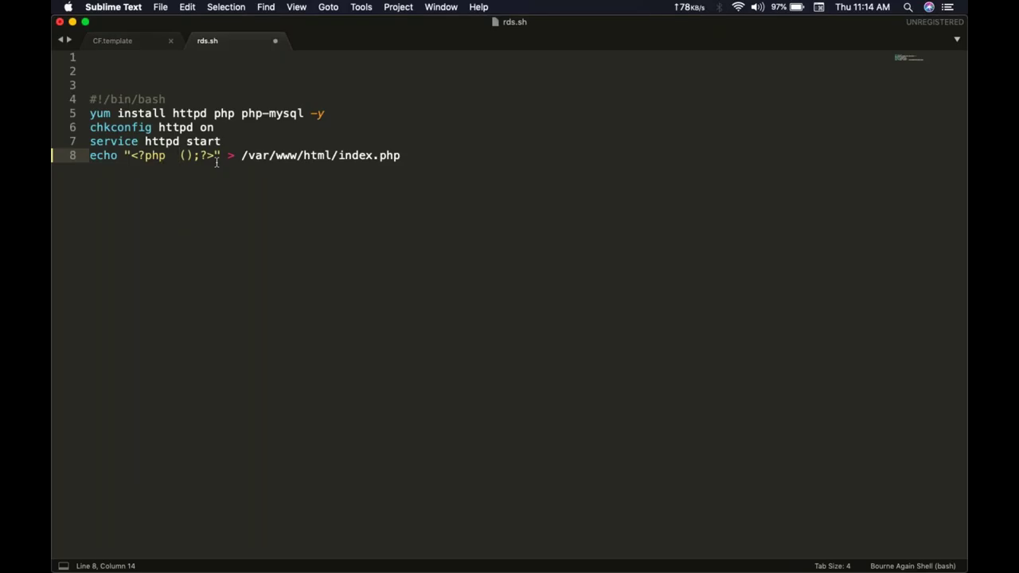
{"action": "key", "text": "super+z"}
{"action": "left_click", "coordinate": [248, 192]}
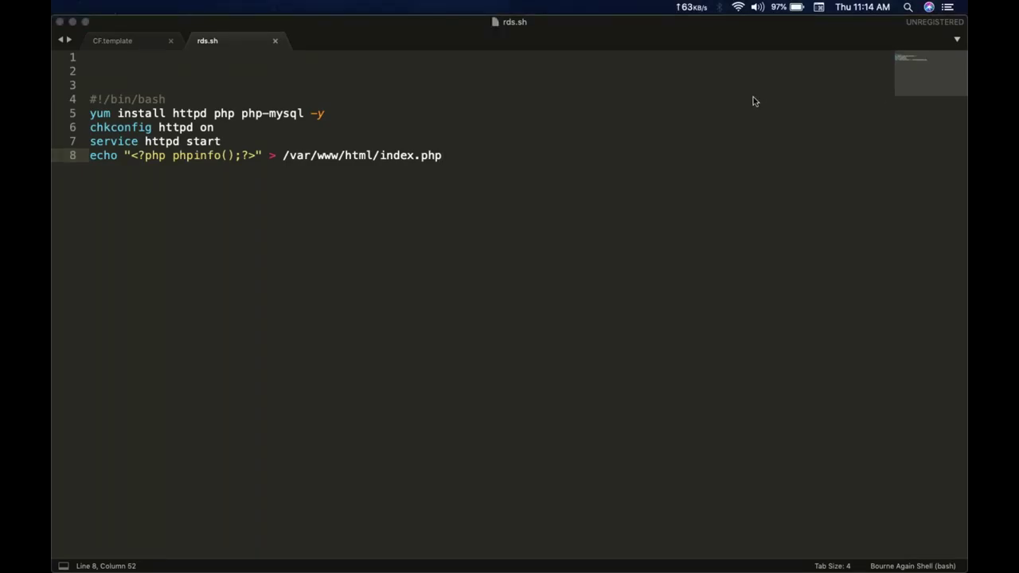
{"action": "left_click", "coordinate": [721, 257]}
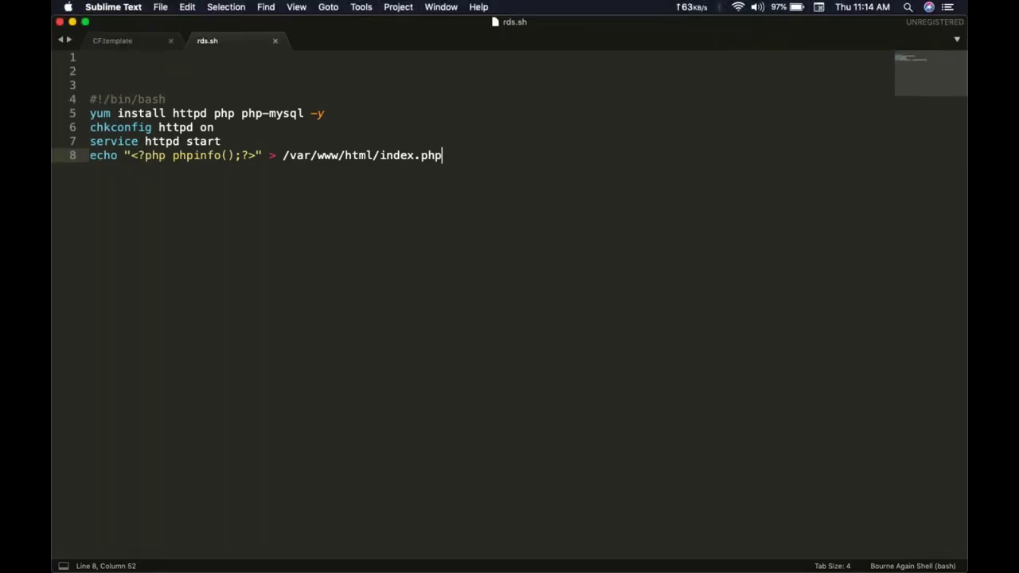
{"action": "key", "text": "ctrl+Right"}
{"action": "left_click", "coordinate": [489, 482]}
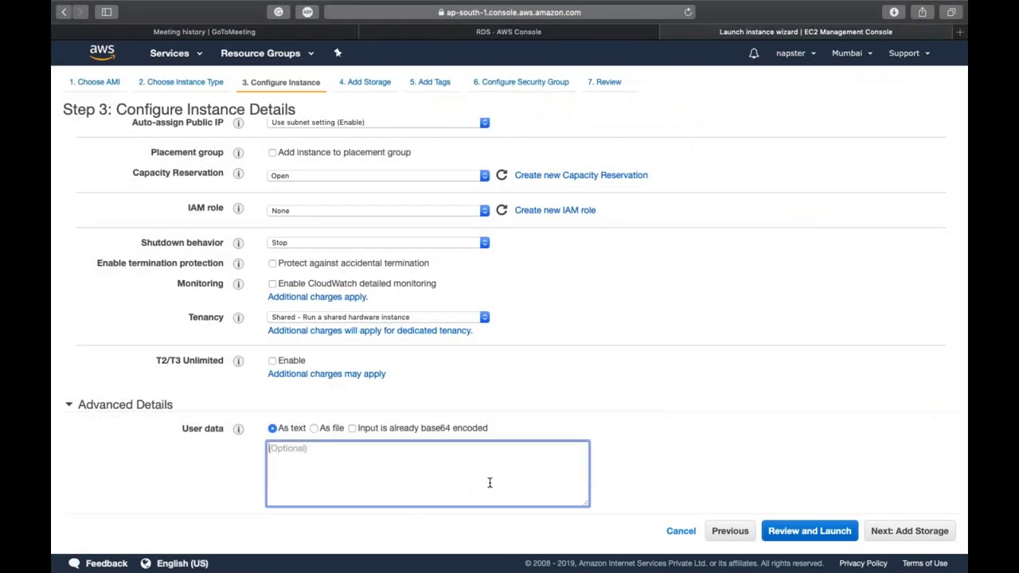
- Paste the bootstrap script as user data and add the tag Name = appServer
{"action": "key", "text": "super+v"}
{"action": "left_click", "coordinate": [624, 510]}
{"action": "left_click", "coordinate": [911, 533]}
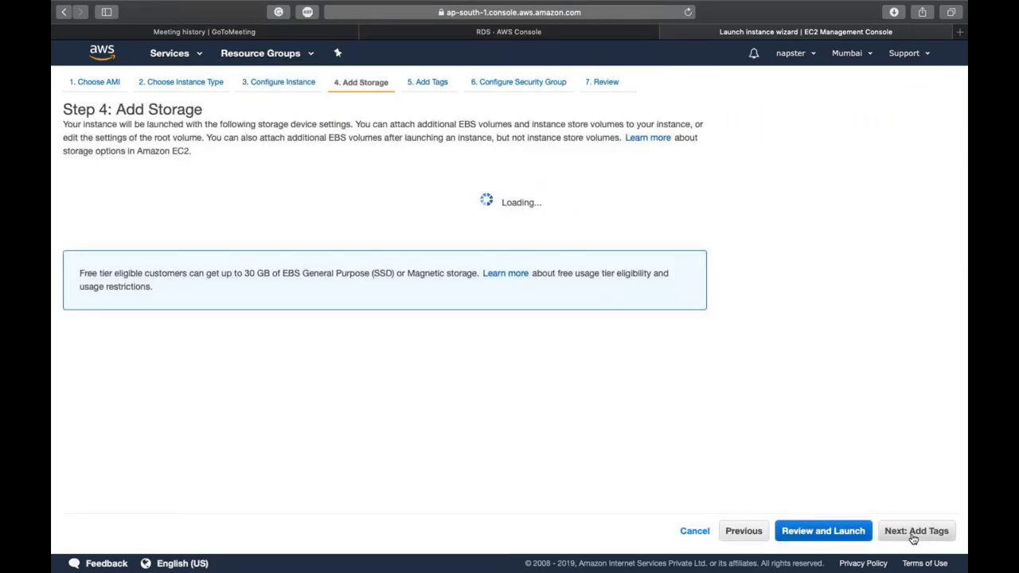
{"action": "left_click", "coordinate": [913, 537]}
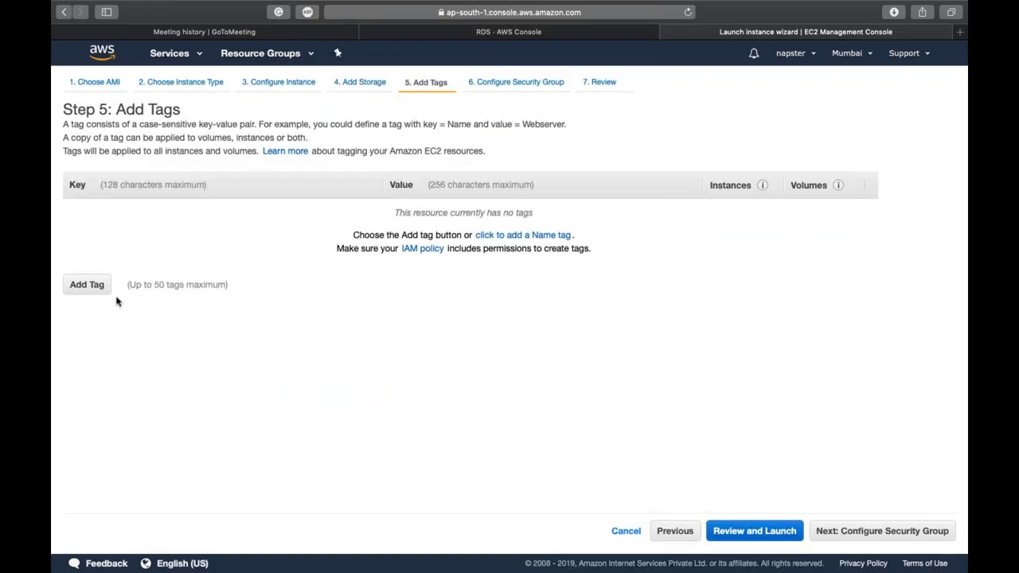
{"action": "left_click", "coordinate": [86, 285]}
{"action": "type", "text": "Name"}
{"action": "left_click", "coordinate": [537, 216]}
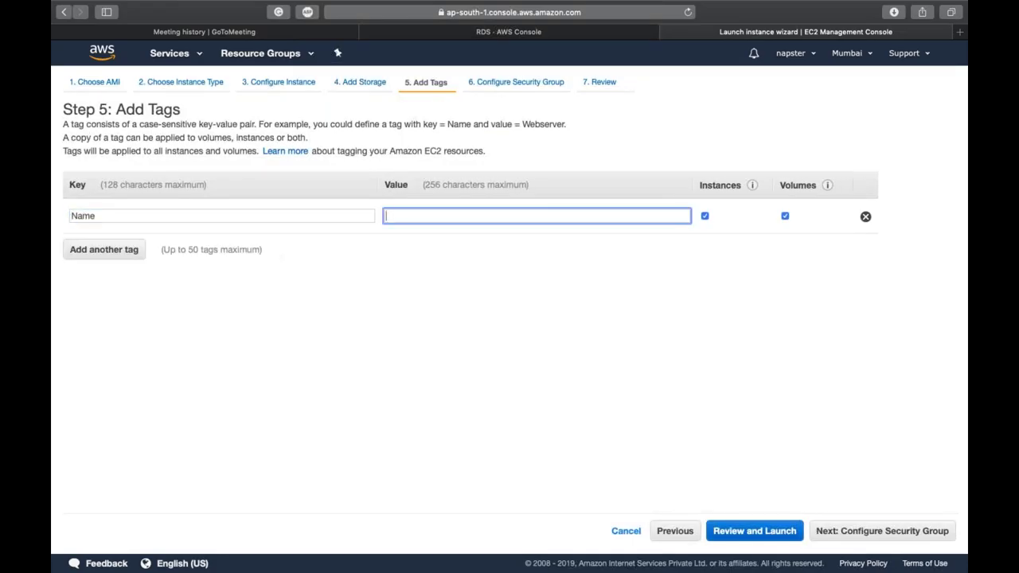
{"action": "type", "text": "appServer"}
{"action": "left_click", "coordinate": [618, 423]}
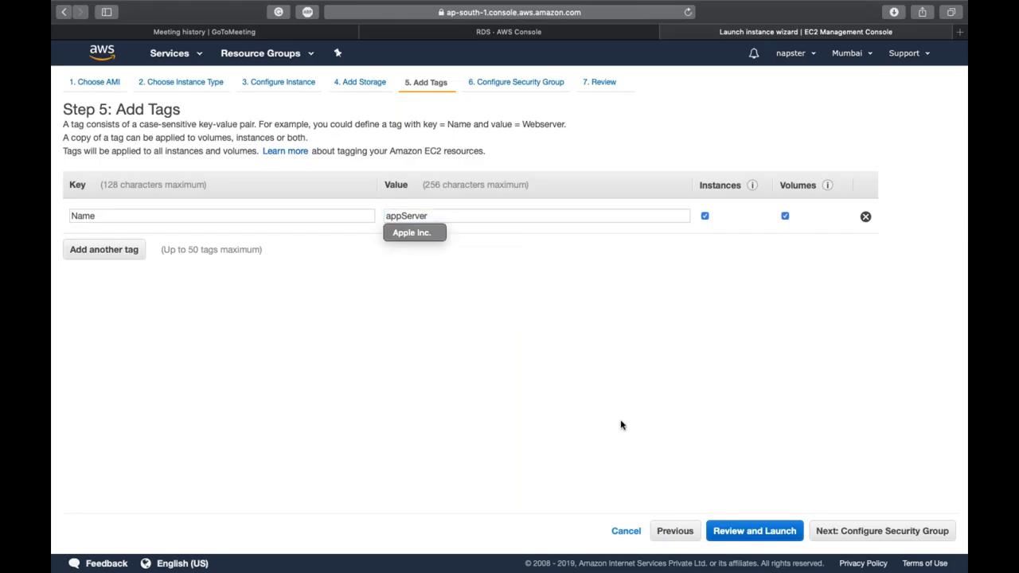
- Create a new security group named ServerSG with an added HTTP inbound rule
{"action": "left_click", "coordinate": [846, 531]}
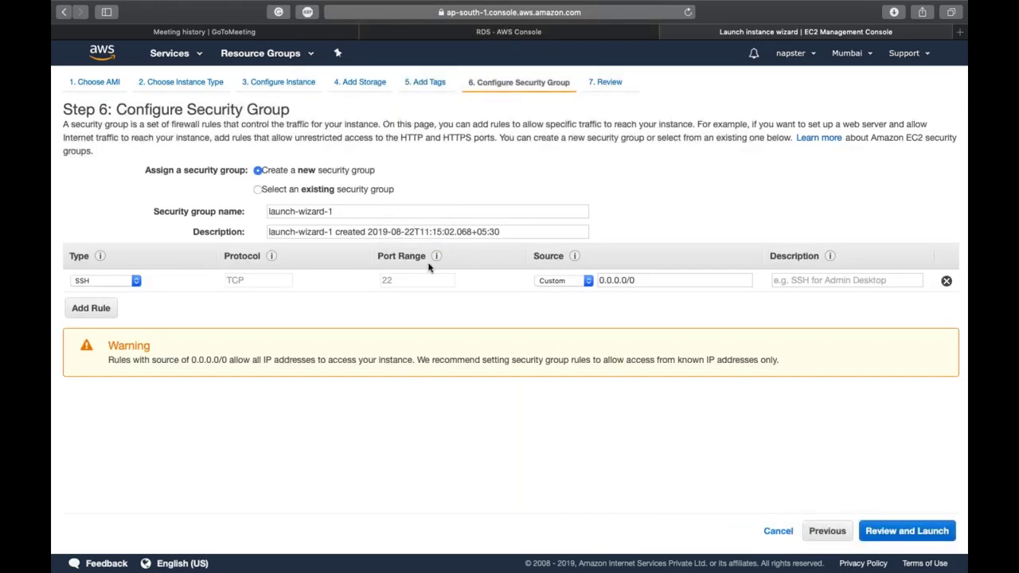
{"action": "left_click", "coordinate": [365, 190]}
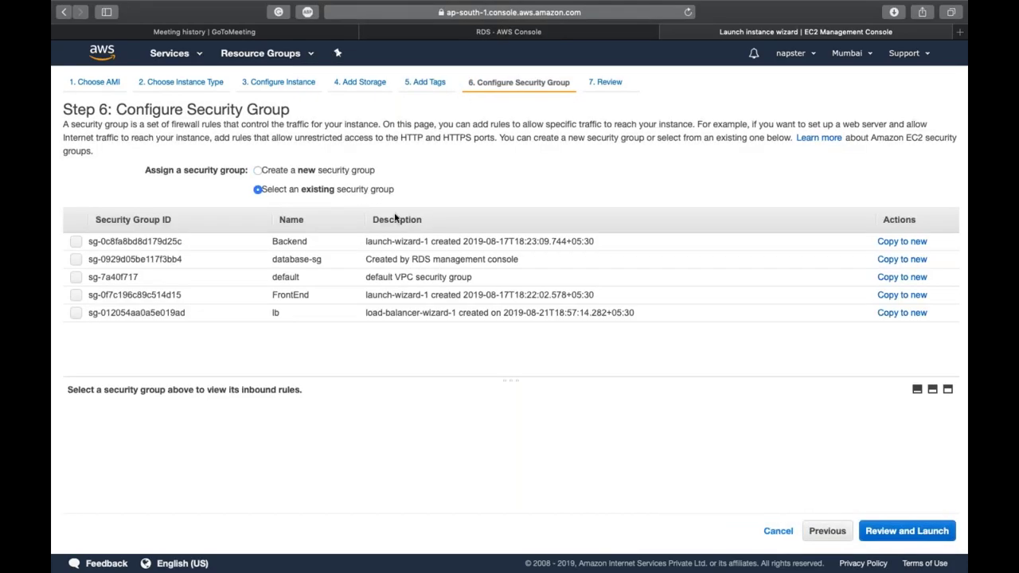
{"action": "left_click", "coordinate": [333, 242]}
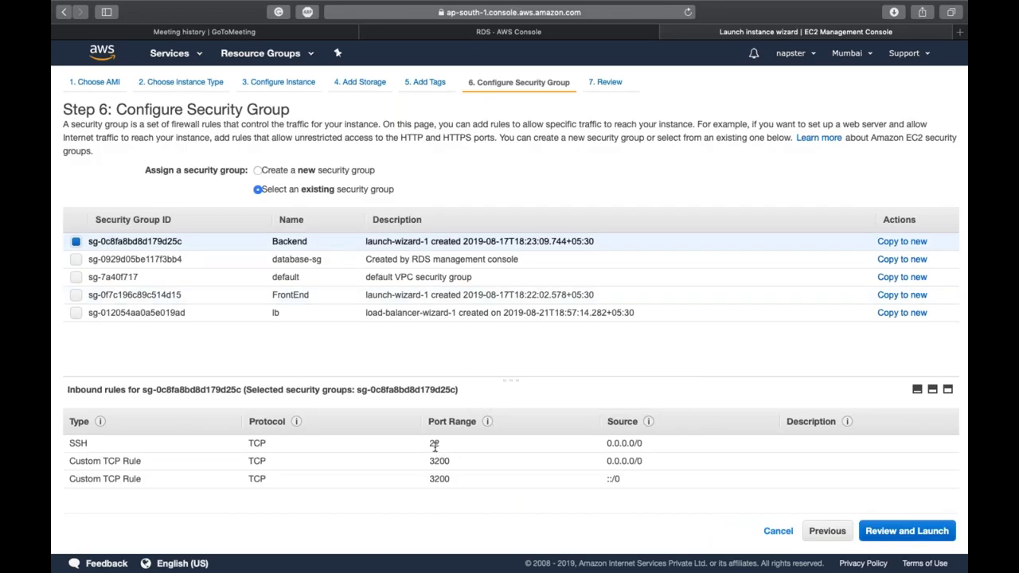
{"action": "left_click", "coordinate": [283, 170]}
{"action": "triple_click", "coordinate": [331, 211]}
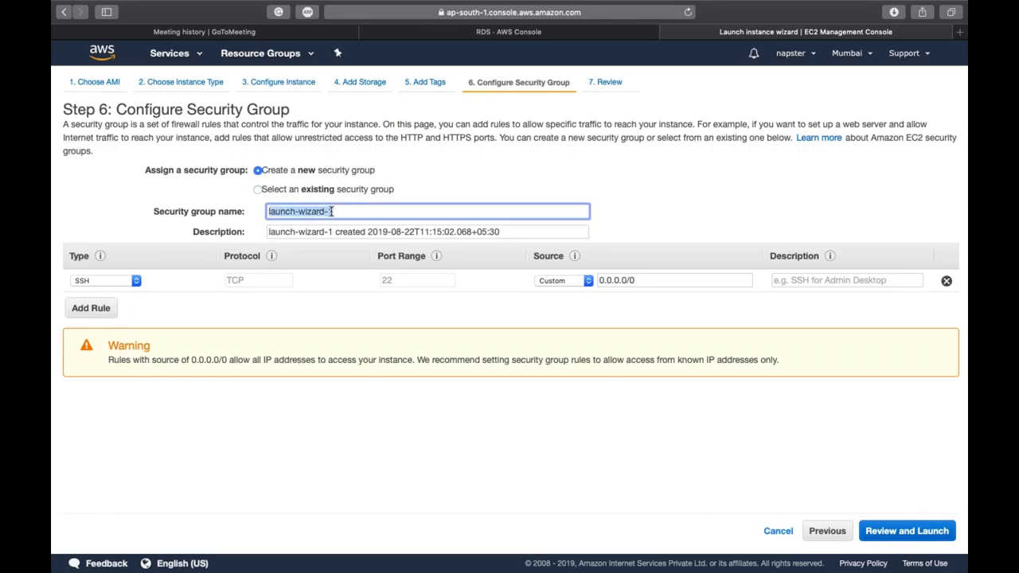
{"action": "type", "text": "Serv"}
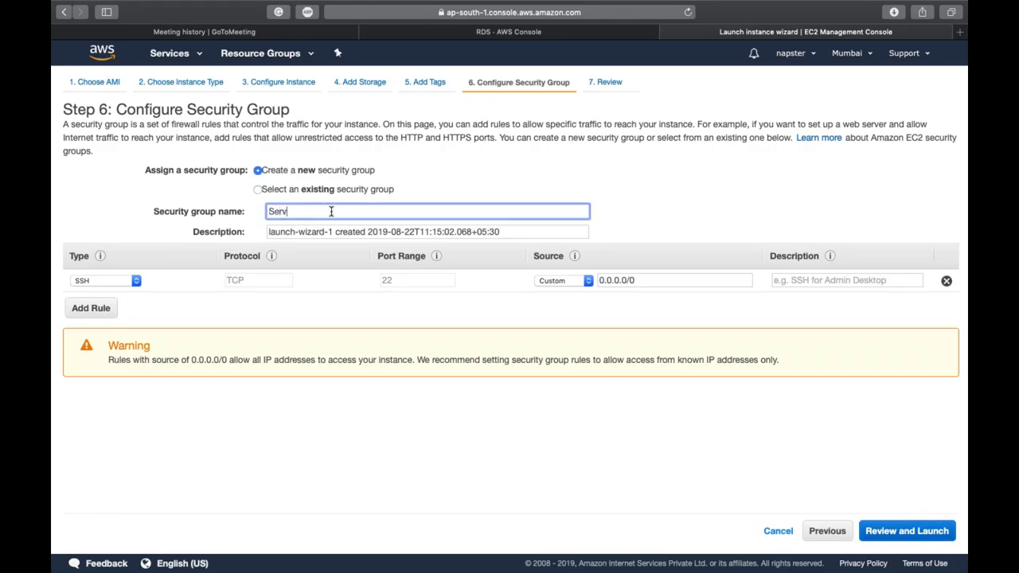
{"action": "type", "text": "erSG"}
{"action": "left_click", "coordinate": [91, 309]}
{"action": "key", "text": "h"}
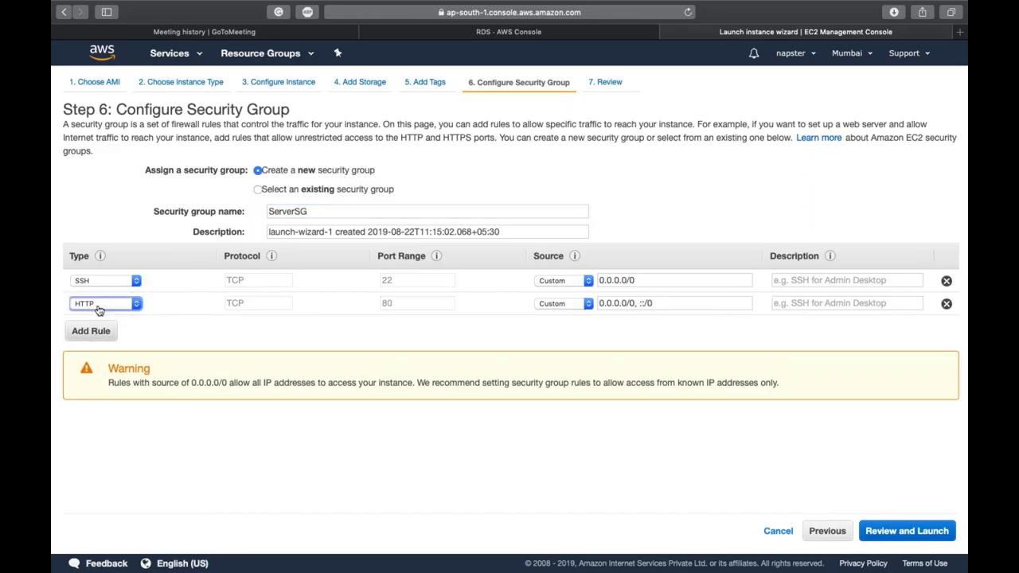
- Review and launch the instance, acknowledging the existing key pair
{"action": "left_click", "coordinate": [908, 531]}
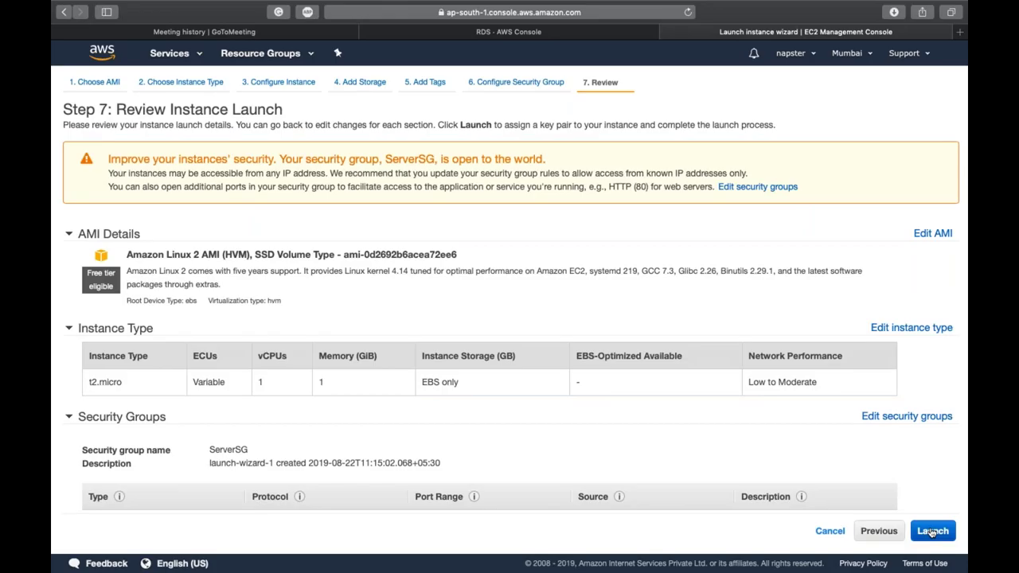
{"action": "left_click", "coordinate": [932, 531]}
{"action": "left_click", "coordinate": [324, 371]}
{"action": "left_click", "coordinate": [666, 425]}
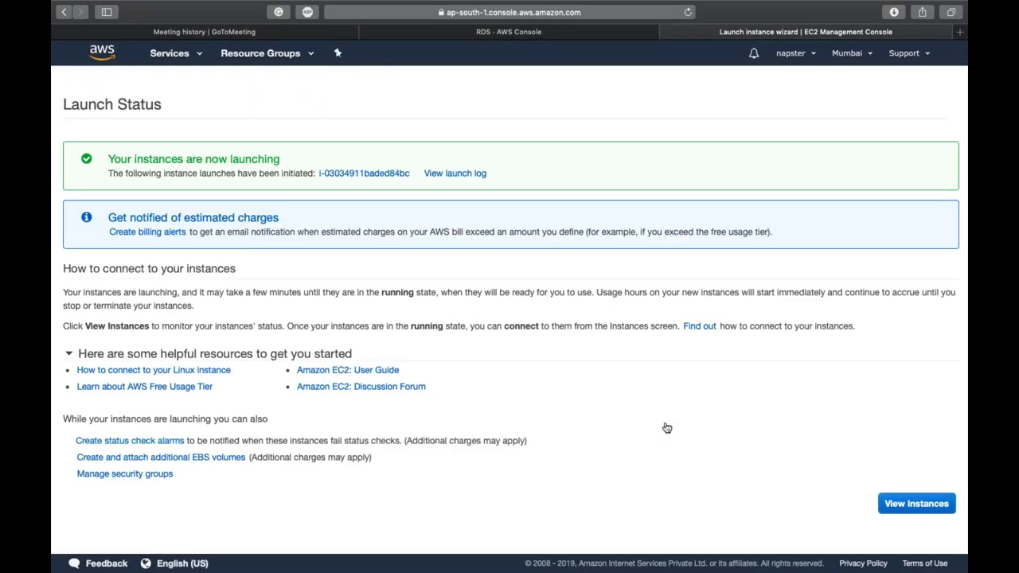
- Copy appServer's public IP 13.233.35.134 from the instances list and open Terminal via Spotlight
{"action": "left_click", "coordinate": [906, 506]}
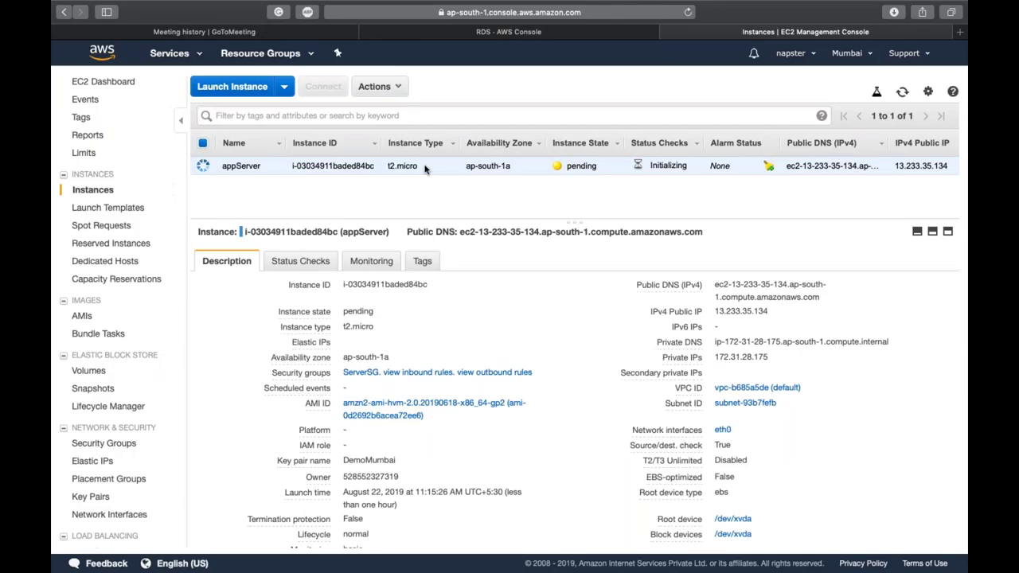
{"action": "left_click", "coordinate": [779, 313]}
{"action": "key", "text": "super+space"}
{"action": "type", "text": "ter"}
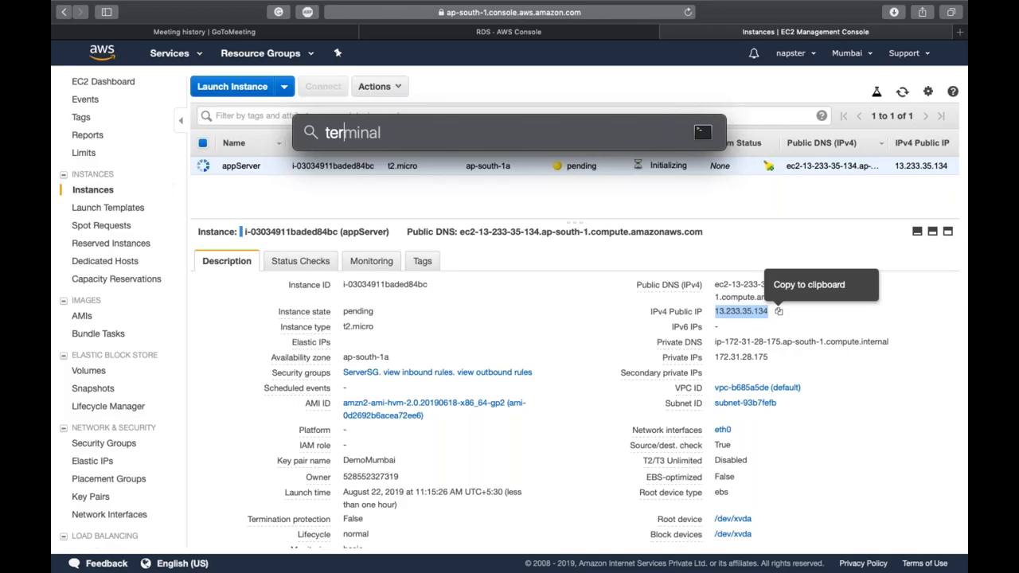
{"action": "key", "text": "Return"}
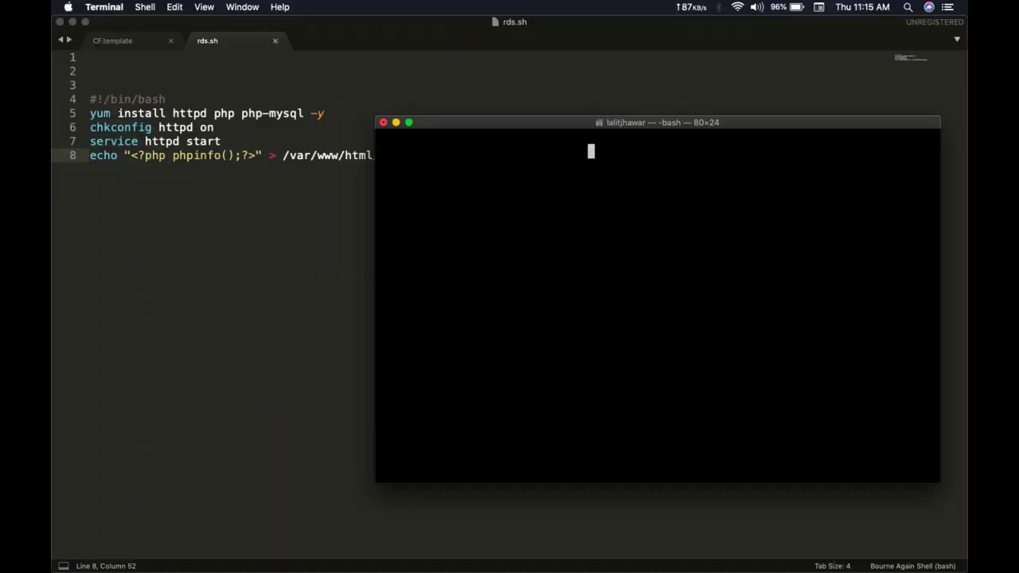
- From Downloads, run ssh -i DemoMumbai.pem ec2-user@ with the pasted appServer IP
{"action": "type", "text": "cd Dow"}
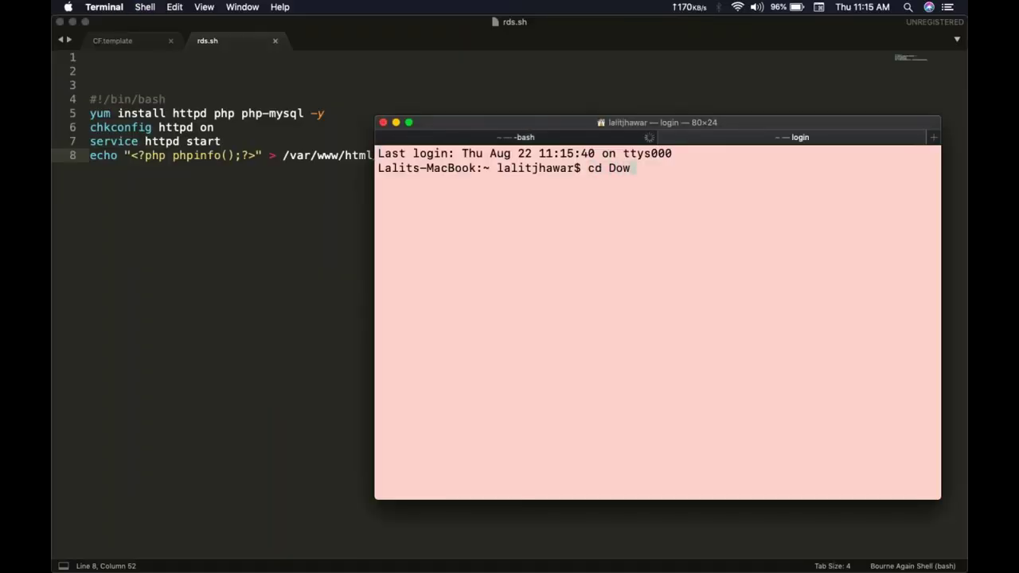
{"action": "key", "text": "Tab"}
{"action": "key", "text": "Return"}
{"action": "type", "text": "ssh -i De"}
{"action": "key", "text": "Tab"}
{"action": "type", "text": "ec2-"}
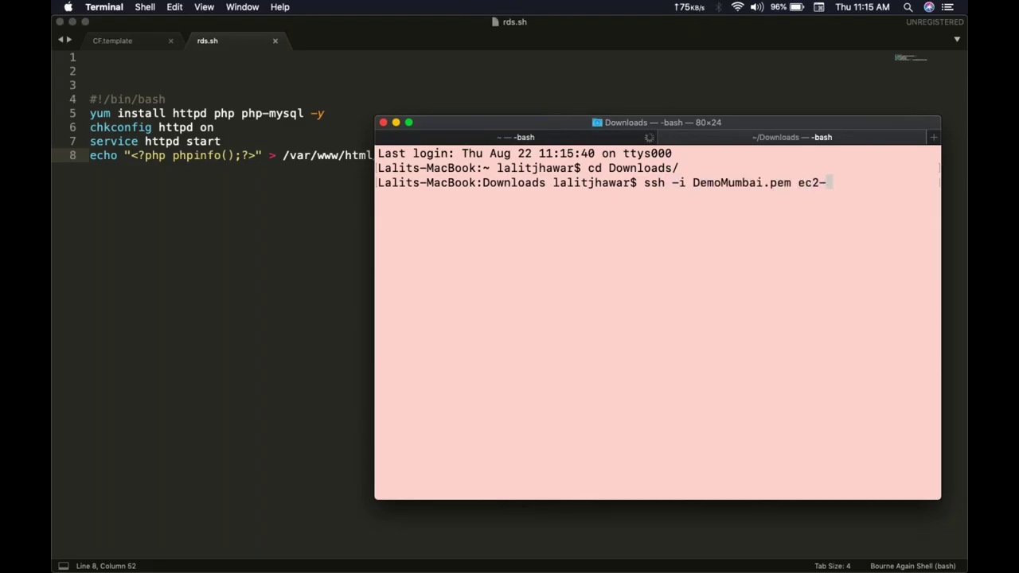
{"action": "type", "text": "user@"}
{"action": "key", "text": "super+v"}
{"action": "key", "text": "Return"}
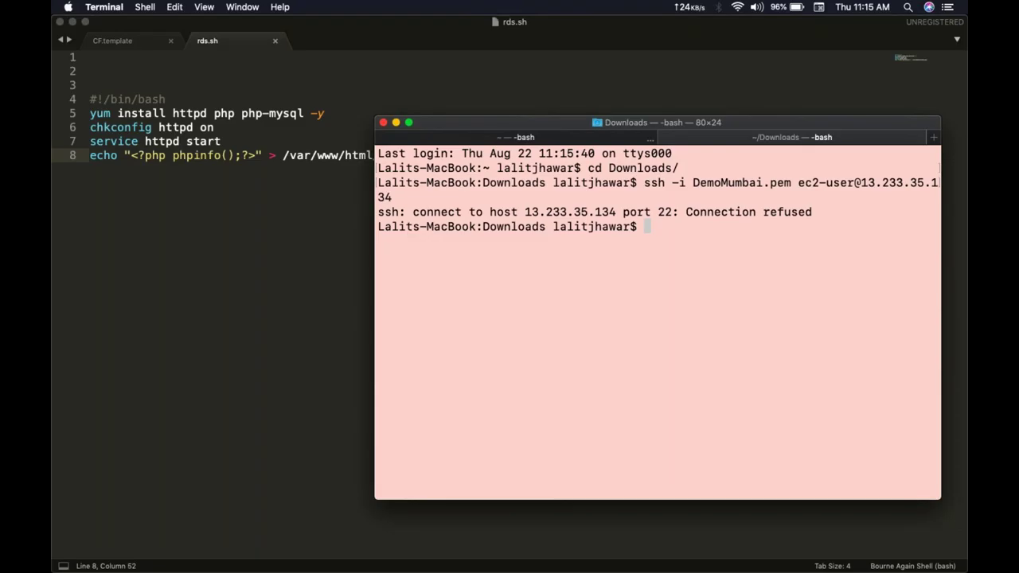
- Retry the SSH connection until it succeeds, accept the host with yes, and run sudo su
{"action": "key", "text": "Up"}
{"action": "key", "text": "Return"}
{"action": "key", "text": "Up"}
{"action": "key", "text": "Return"}
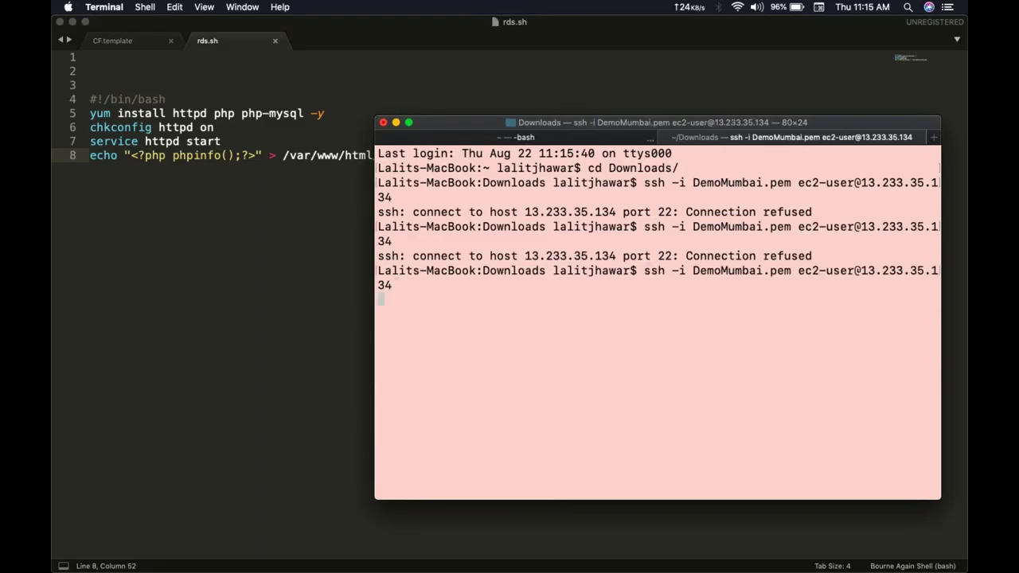
{"action": "type", "text": "yes"}
{"action": "key", "text": "Return"}
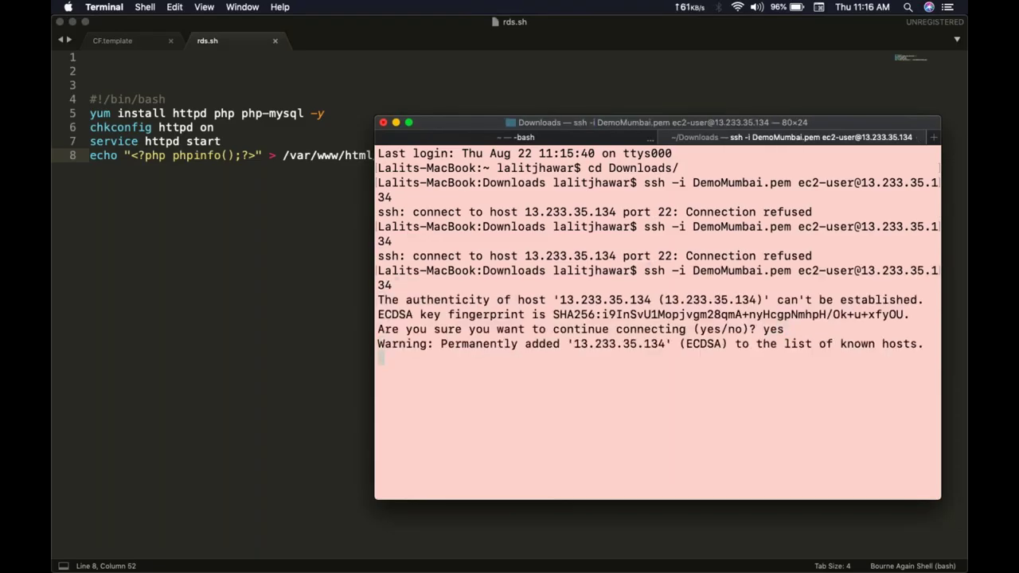
{"action": "type", "text": "sudo su"}
{"action": "key", "text": "Return"}
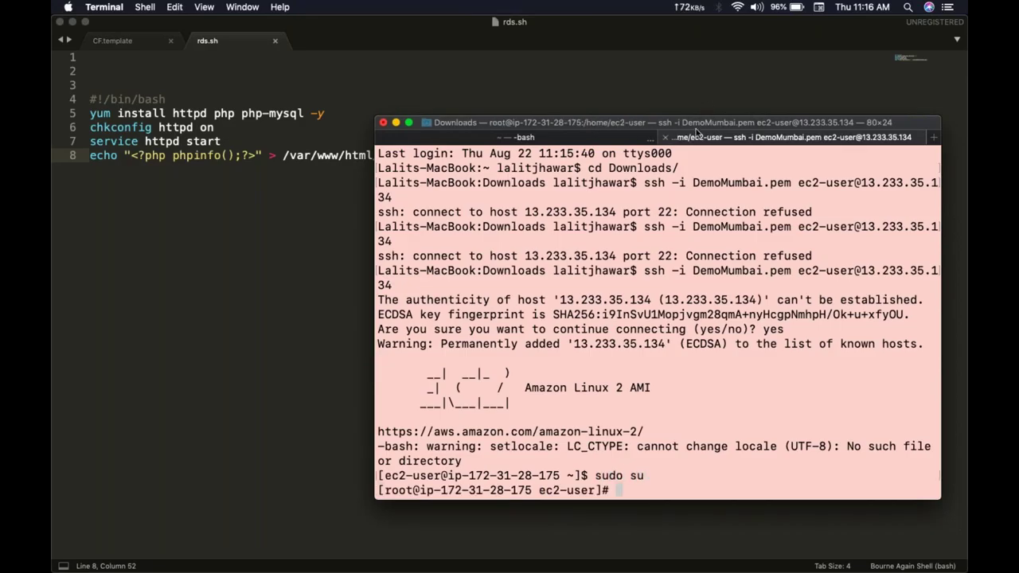
{"action": "left_click_drag", "start_coordinate": [668, 125], "coordinate": [498, 85]}
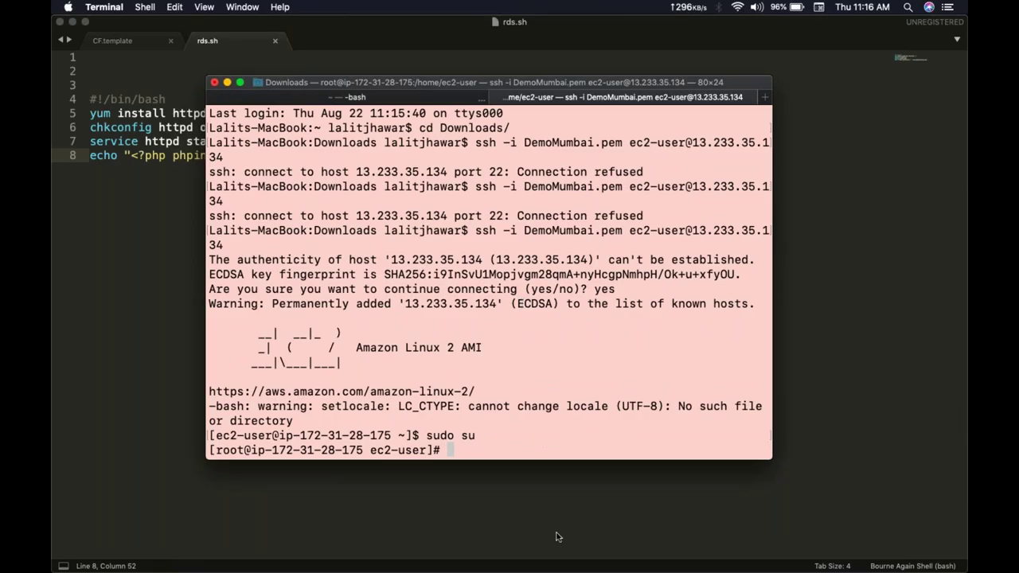
- Open database.php in Sublime Text and set $username to admin and $password to the master password
{"action": "mouse_move", "coordinate": [533, 570]}
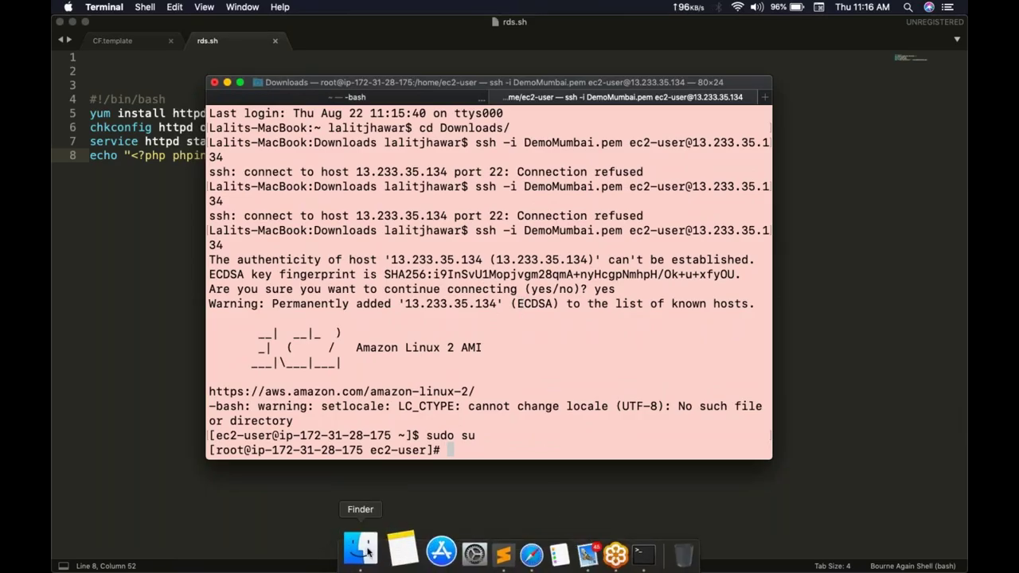
{"action": "left_click", "coordinate": [367, 552]}
{"action": "left_click_drag", "start_coordinate": [443, 159], "coordinate": [486, 551]}
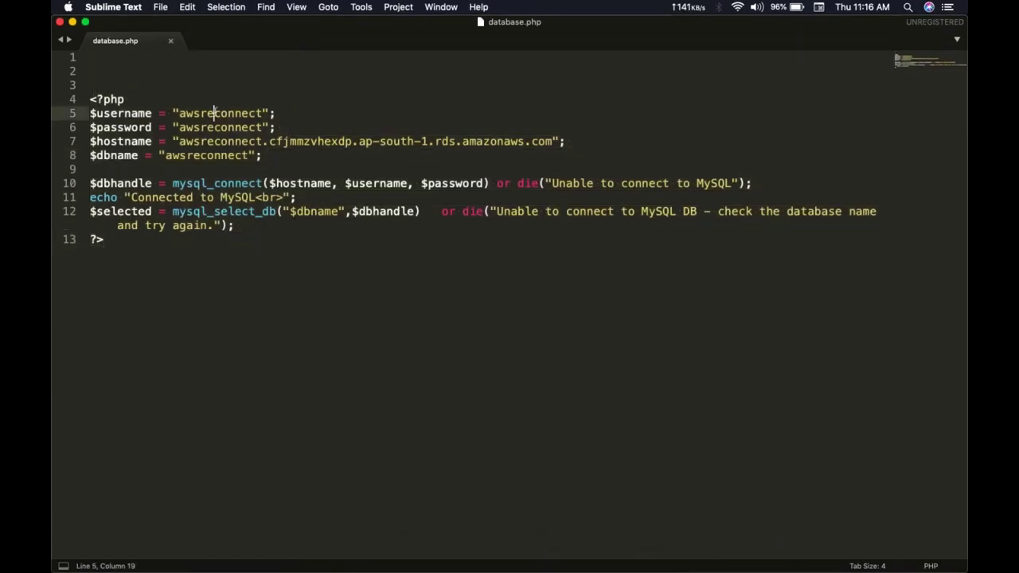
{"action": "double_click", "coordinate": [207, 113]}
{"action": "type", "text": "admin"}
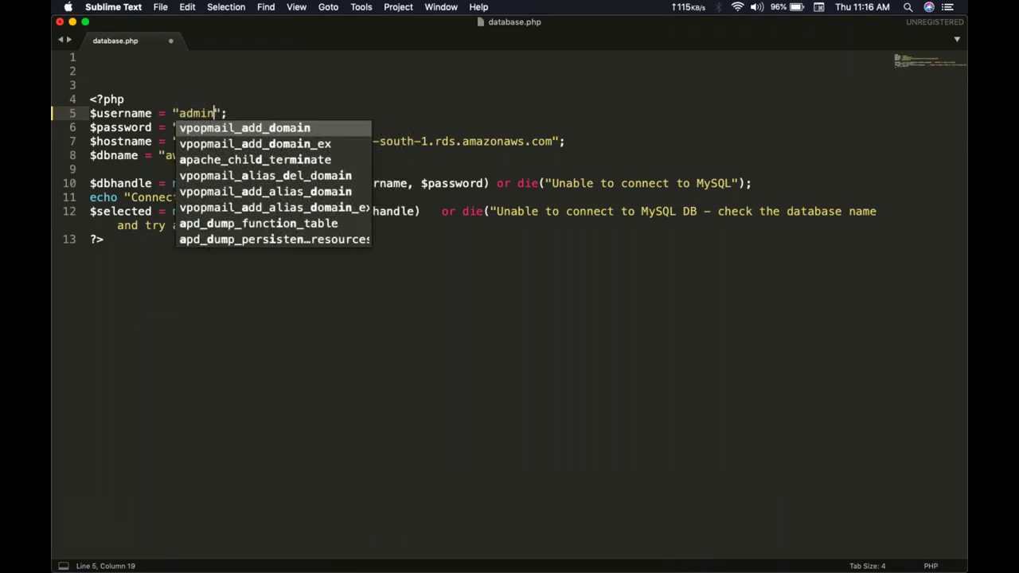
{"action": "key", "text": "Escape"}
{"action": "double_click", "coordinate": [219, 128]}
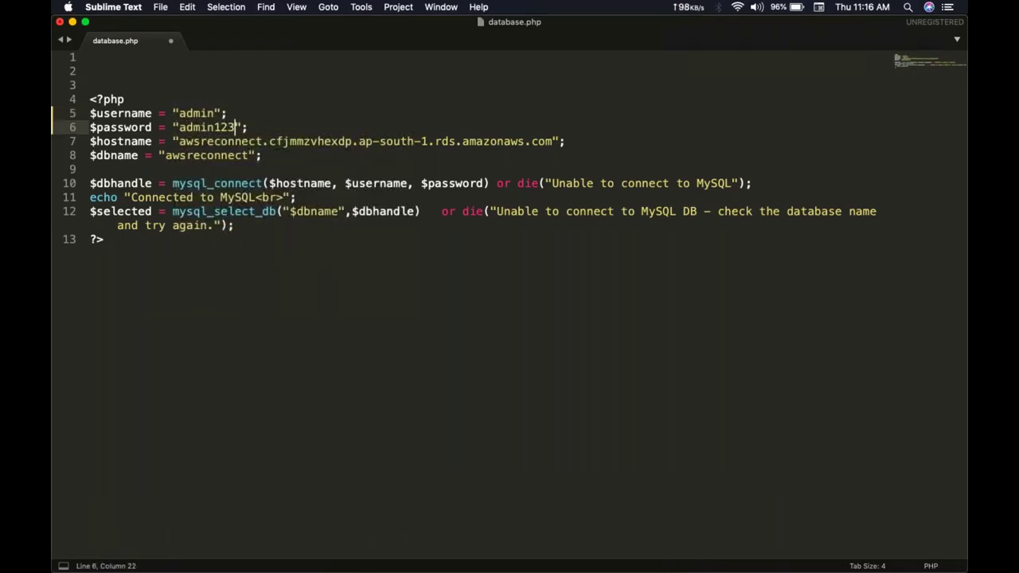
{"action": "key", "text": "ctrl+Right"}
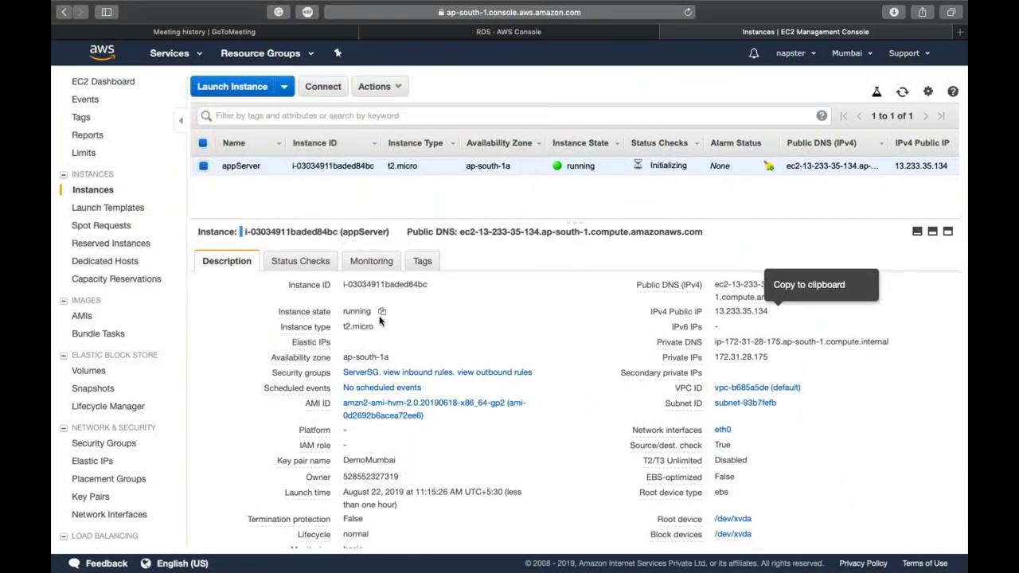
- Copy database-1's endpoint from RDS and paste it as the $hostname value on line 7
{"action": "left_click", "coordinate": [557, 36]}
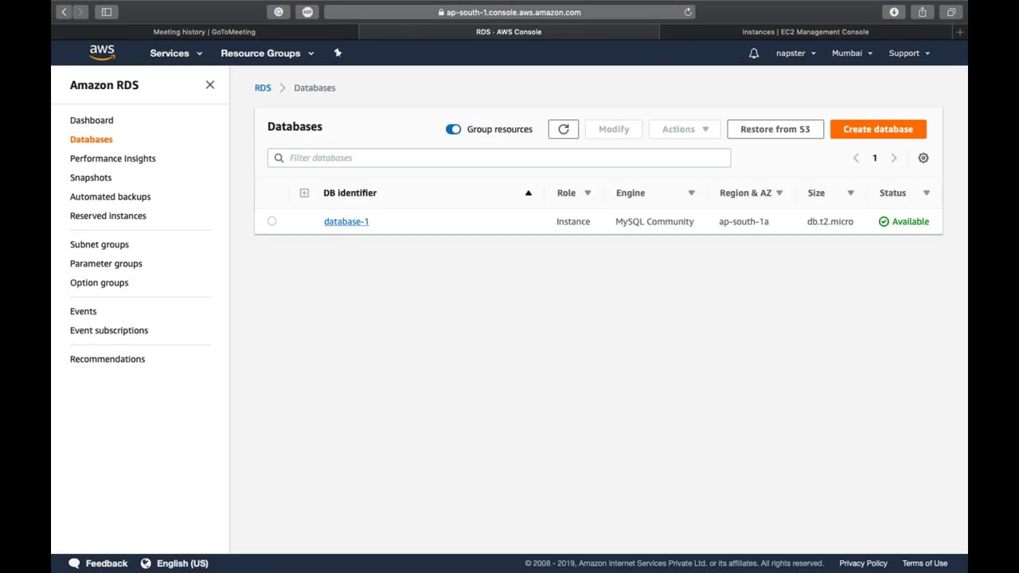
{"action": "left_click", "coordinate": [347, 222]}
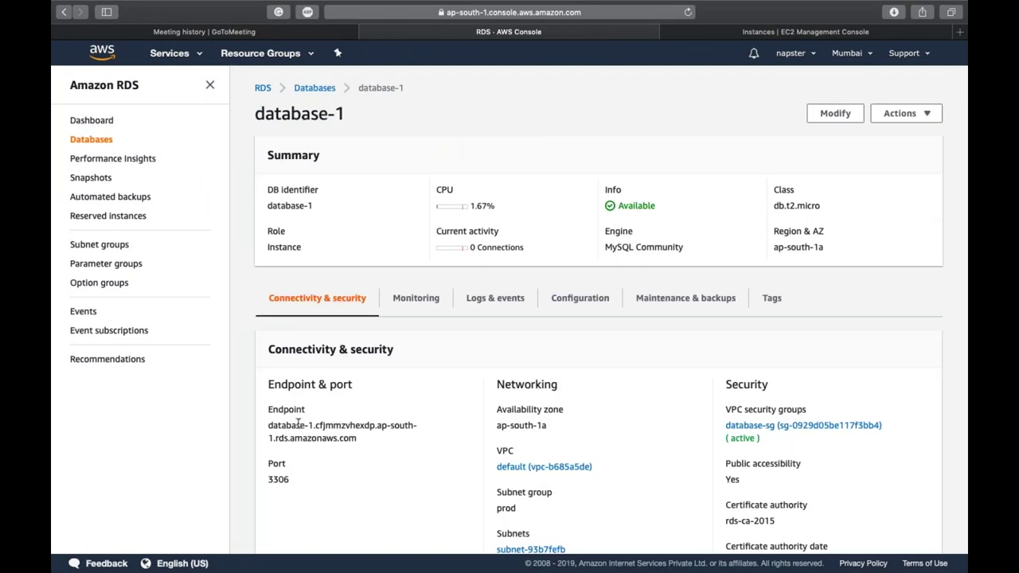
{"action": "left_click_drag", "start_coordinate": [269, 426], "coordinate": [358, 440]}
{"action": "key", "text": "super+c"}
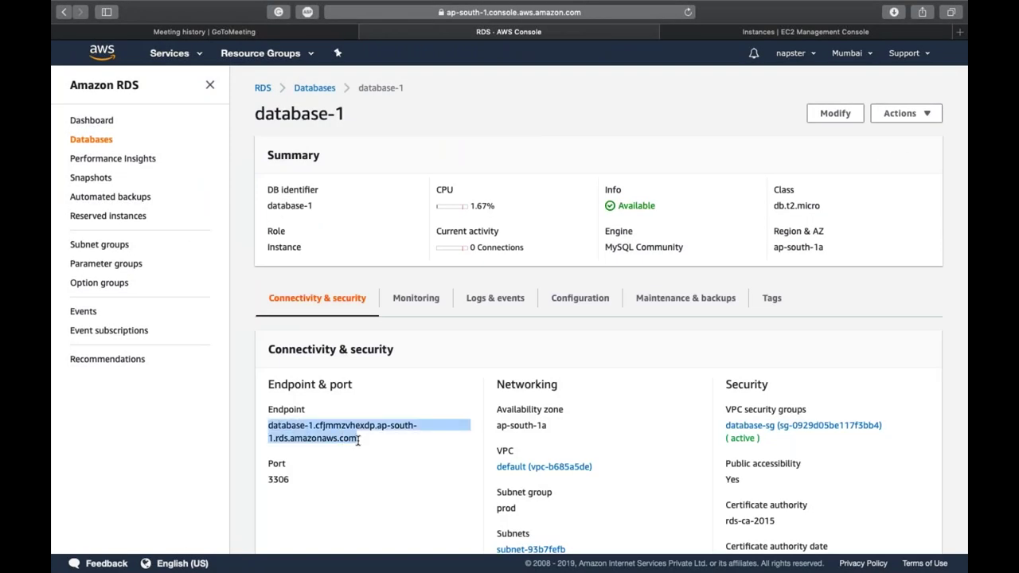
{"action": "key", "text": "super+Tab"}
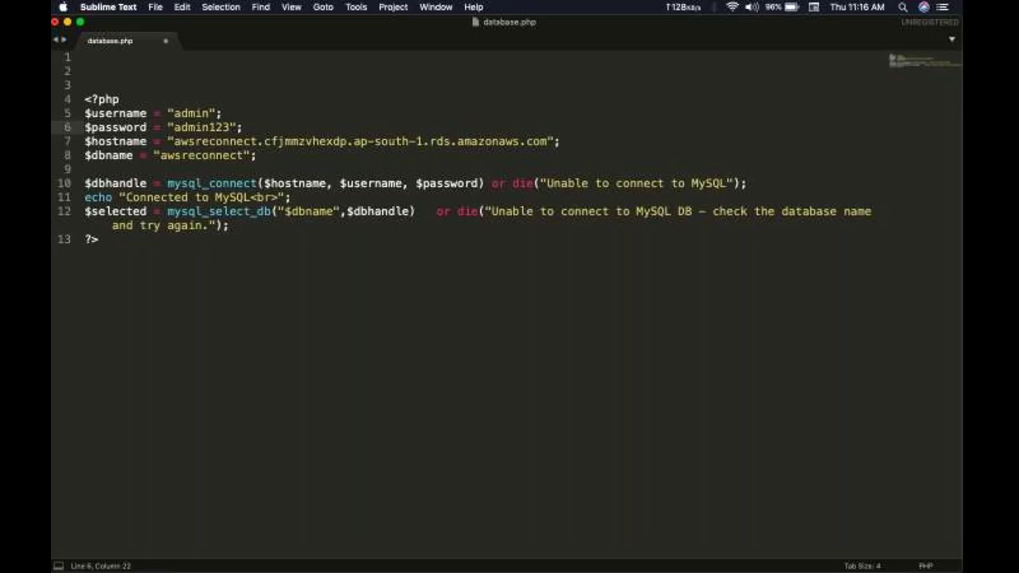
{"action": "left_click_drag", "start_coordinate": [180, 141], "coordinate": [555, 141]}
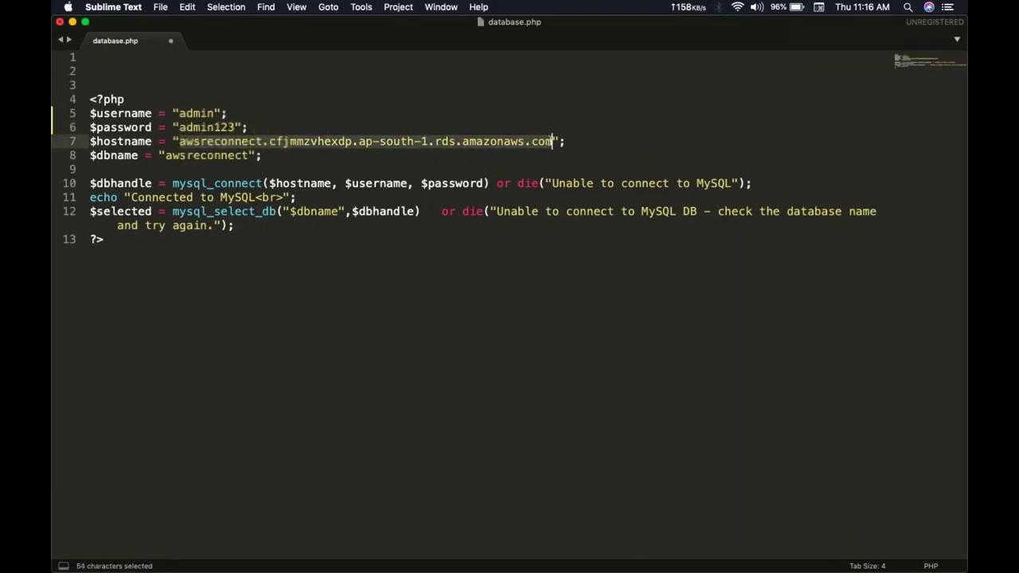
{"action": "key", "text": "super+v"}
{"action": "left_click", "coordinate": [584, 303]}
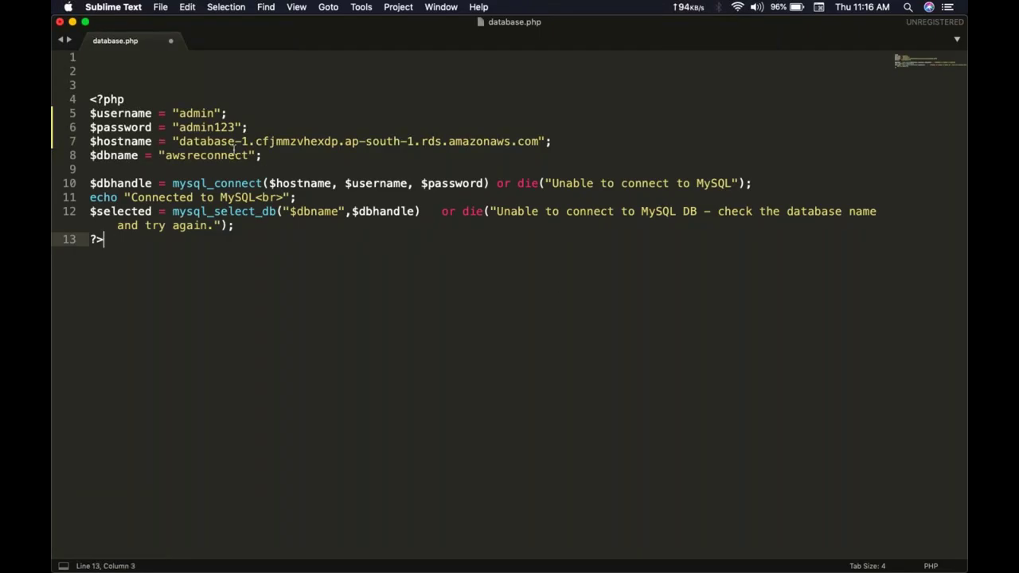
- Replace the database name awsreconnect with the copied DB identifier database-1
{"action": "double_click", "coordinate": [207, 142]}
{"action": "double_click", "coordinate": [233, 155]}
{"action": "key", "text": "ctrl+Right"}
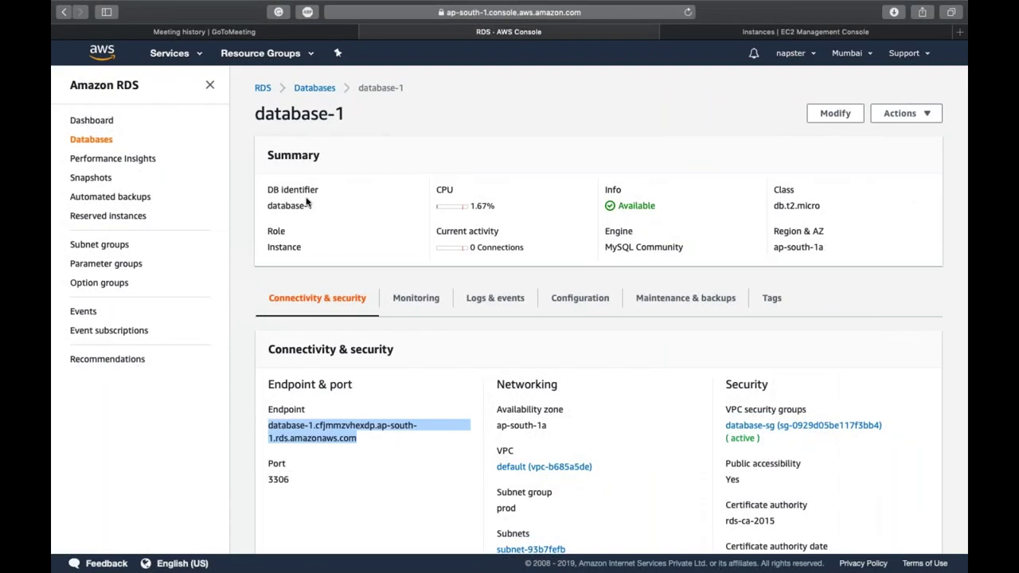
{"action": "scroll", "coordinate": [611, 309], "scroll_direction": "down", "scroll_amount": 5}
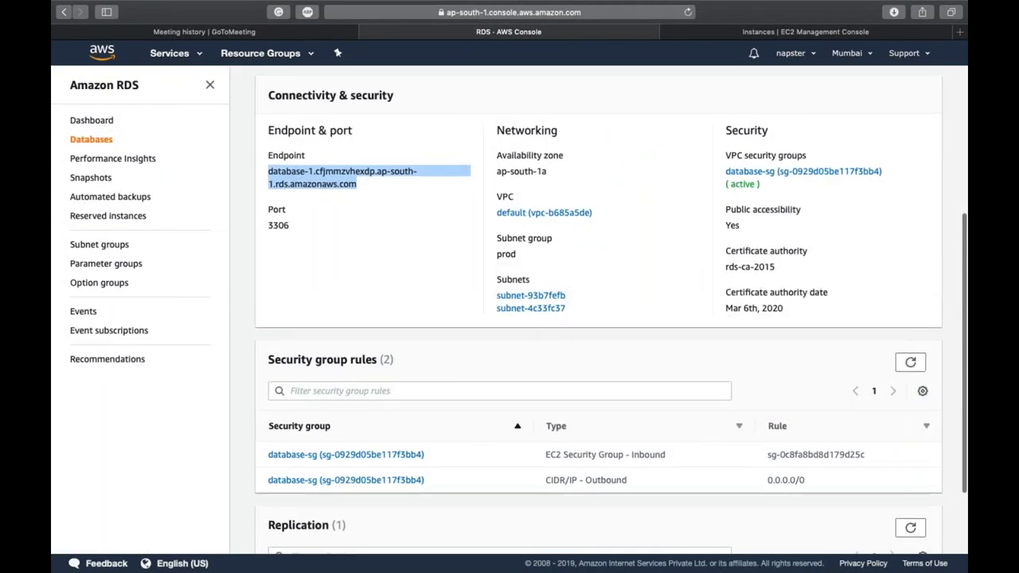
{"action": "scroll", "coordinate": [597, 319], "scroll_direction": "up", "scroll_amount": 2}
{"action": "scroll", "coordinate": [281, 171], "scroll_direction": "up", "scroll_amount": 4}
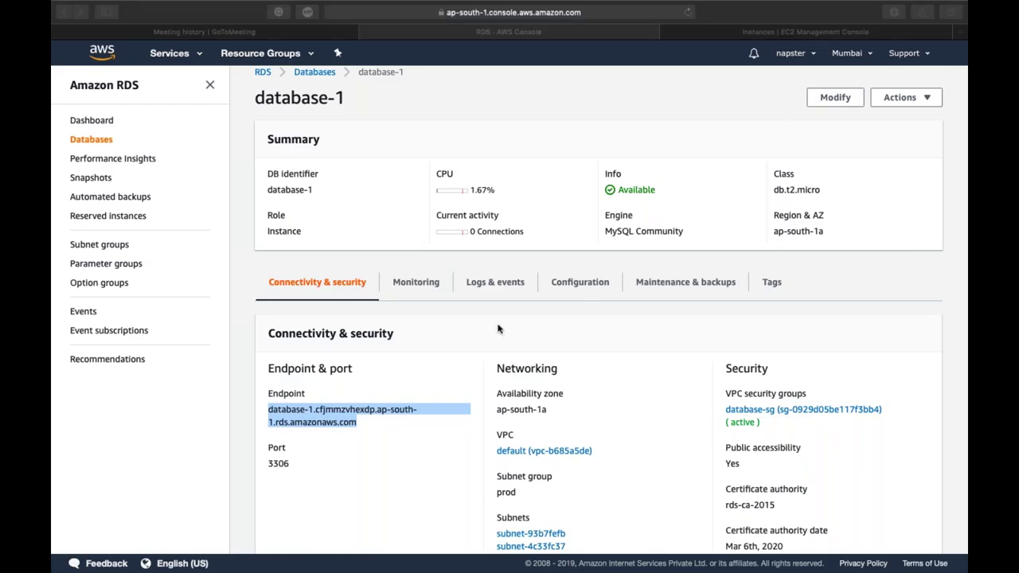
{"action": "scroll", "coordinate": [454, 305], "scroll_direction": "down", "scroll_amount": 3}
{"action": "scroll", "coordinate": [453, 305], "scroll_direction": "down", "scroll_amount": 7}
{"action": "scroll", "coordinate": [454, 305], "scroll_direction": "up", "scroll_amount": 10}
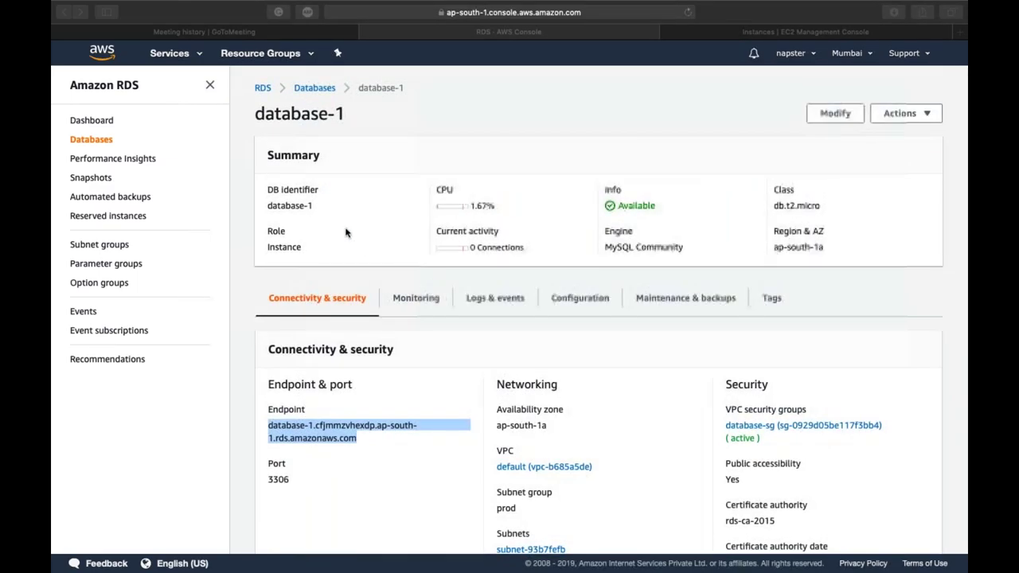
{"action": "triple_click", "coordinate": [298, 208]}
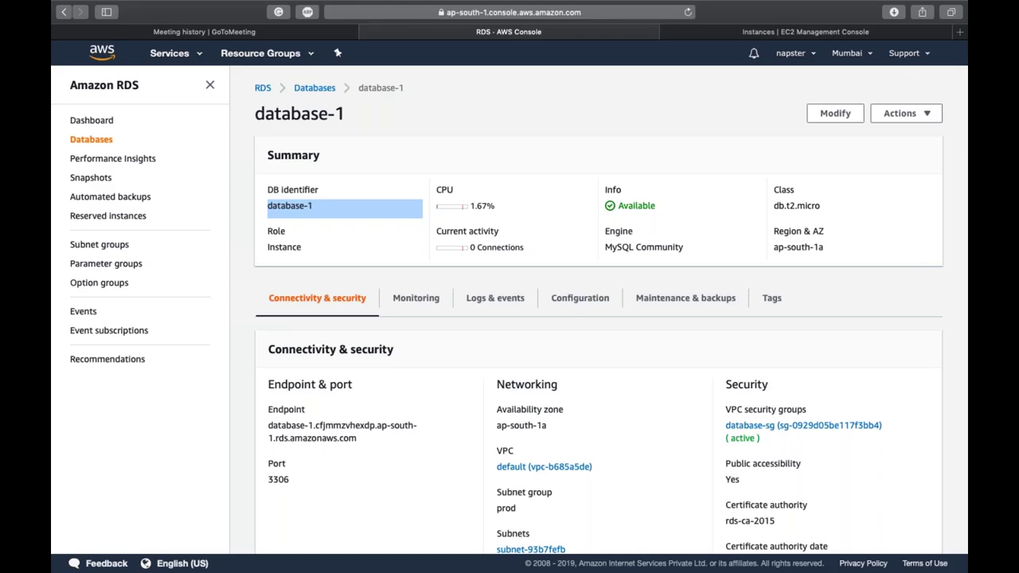
{"action": "key", "text": "super+c"}
{"action": "key", "text": "super+Tab"}
{"action": "key", "text": "super+v"}
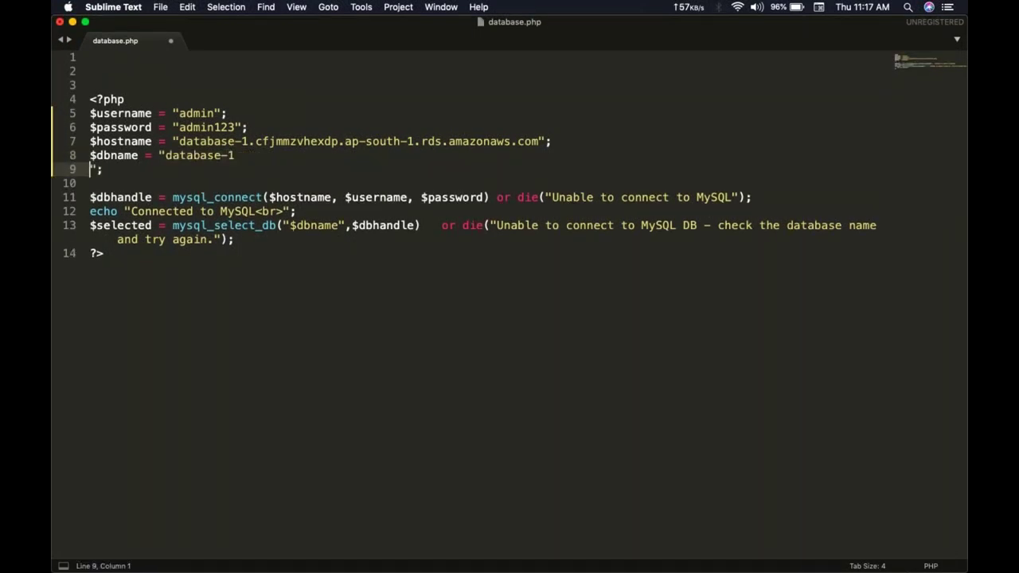
{"action": "key", "text": "BackSpace"}
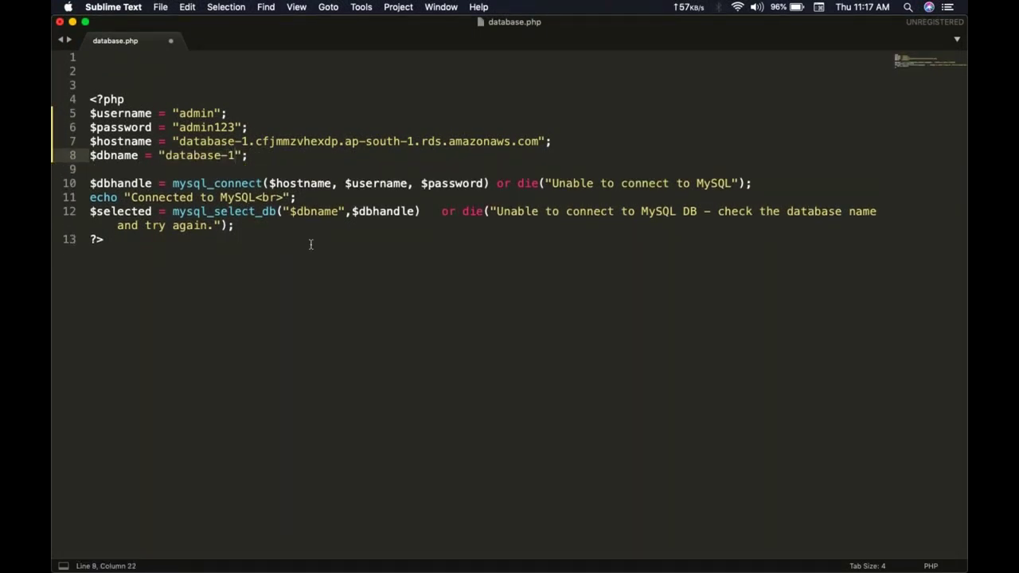
- Copy the entire database.php script and show all open windows
{"action": "key", "text": "super+a"}
{"action": "key", "text": "super+c"}
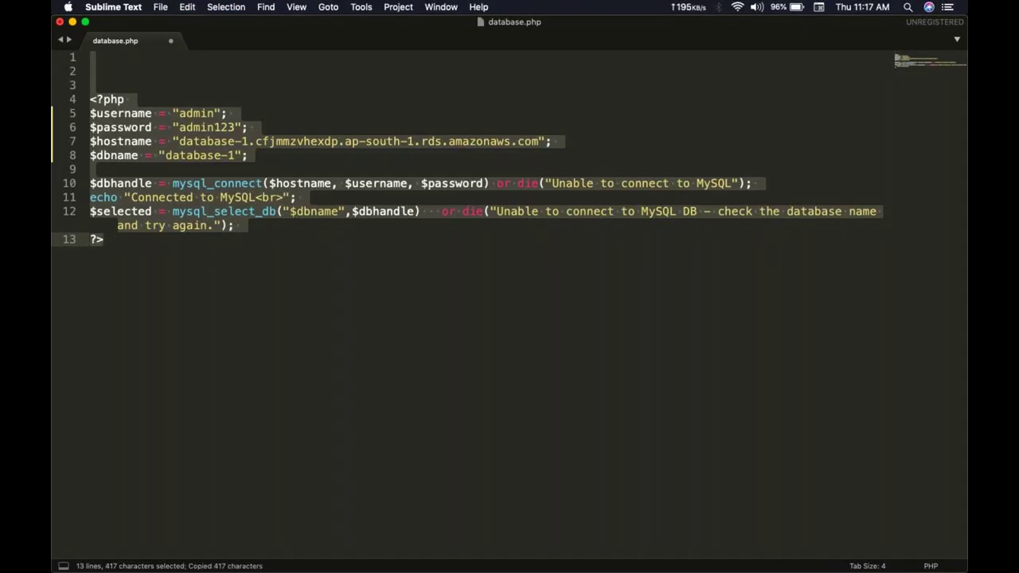
{"action": "key", "text": "ctrl+super+f"}
{"action": "key", "text": "ctrl+Up"}
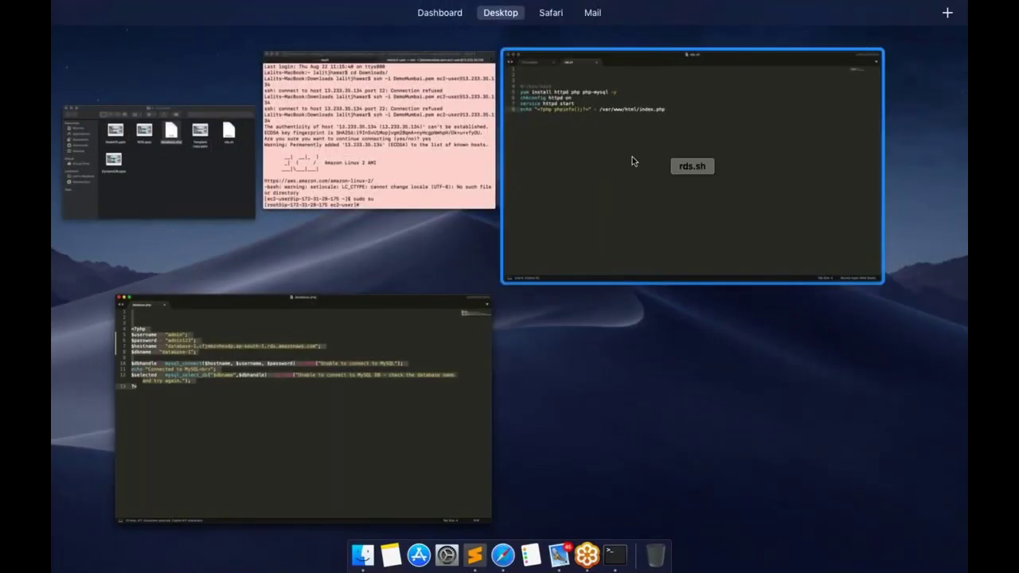
- In the Terminal session, move into /var/www/html and list its files
{"action": "left_click", "coordinate": [478, 148]}
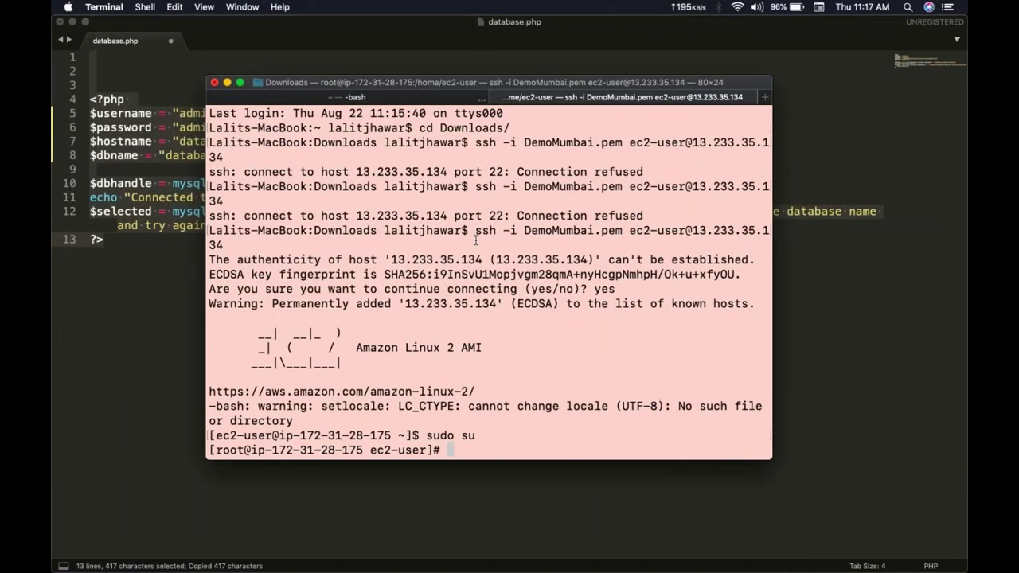
{"action": "type", "text": "cd /var/www/html/"}
{"action": "key", "text": "Return"}
{"action": "type", "text": "ls"}
- Create database.php in vi with the pasted PHP connection script and save it
{"action": "key", "text": "Return"}
{"action": "type", "text": "vi database.php"}
{"action": "key", "text": "Return"}
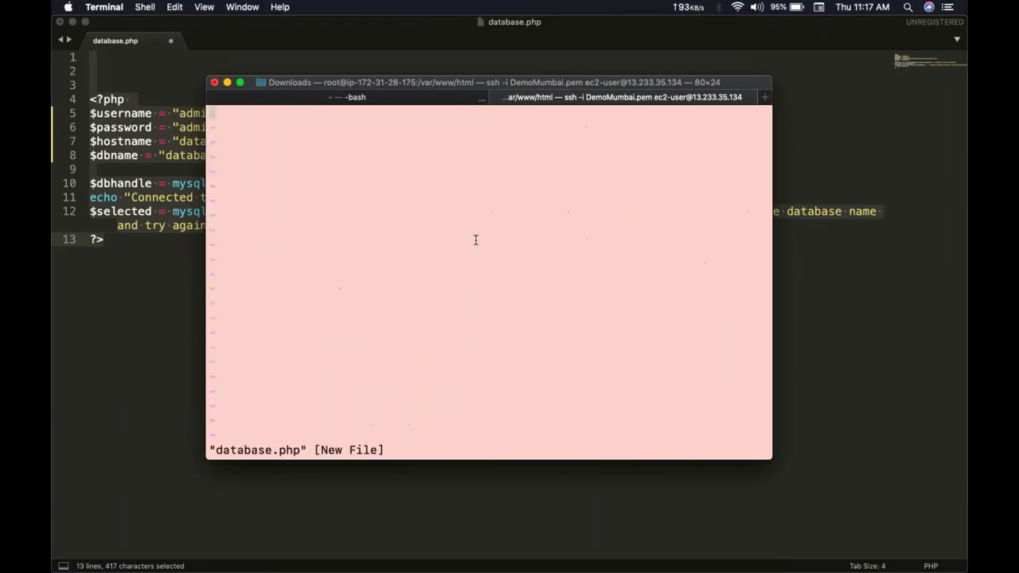
{"action": "key", "text": "i"}
{"action": "key", "text": "super+v"}
{"action": "key", "text": "Escape"}
{"action": "type", "text": ":wq"}
{"action": "key", "text": "Return"}
{"action": "key", "text": "ctrl+Right"}
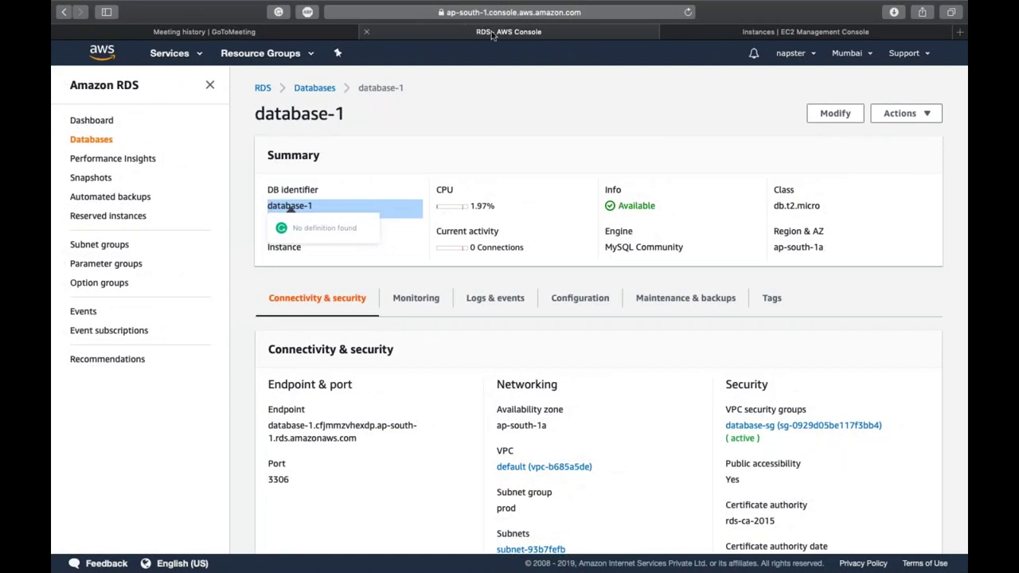
- Copy appServer's public IP and load 13.233.35.134/database.php in a new Safari tab
{"action": "left_click", "coordinate": [721, 36]}
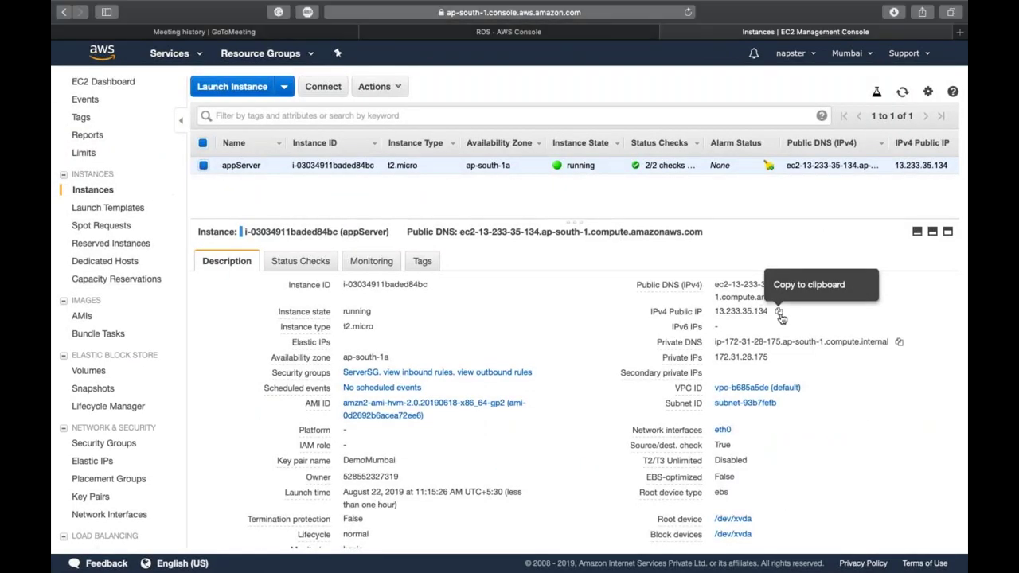
{"action": "left_click", "coordinate": [780, 313]}
{"action": "key", "text": "super+t"}
{"action": "key", "text": "super+v"}
{"action": "key", "text": "Return"}
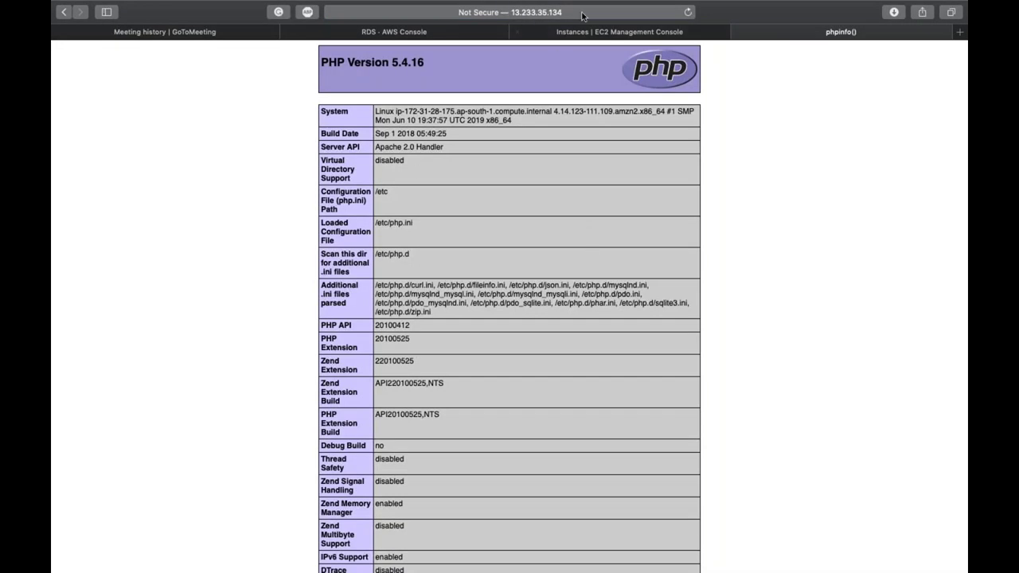
{"action": "left_click", "coordinate": [586, 14]}
{"action": "type", "text": "/da"}
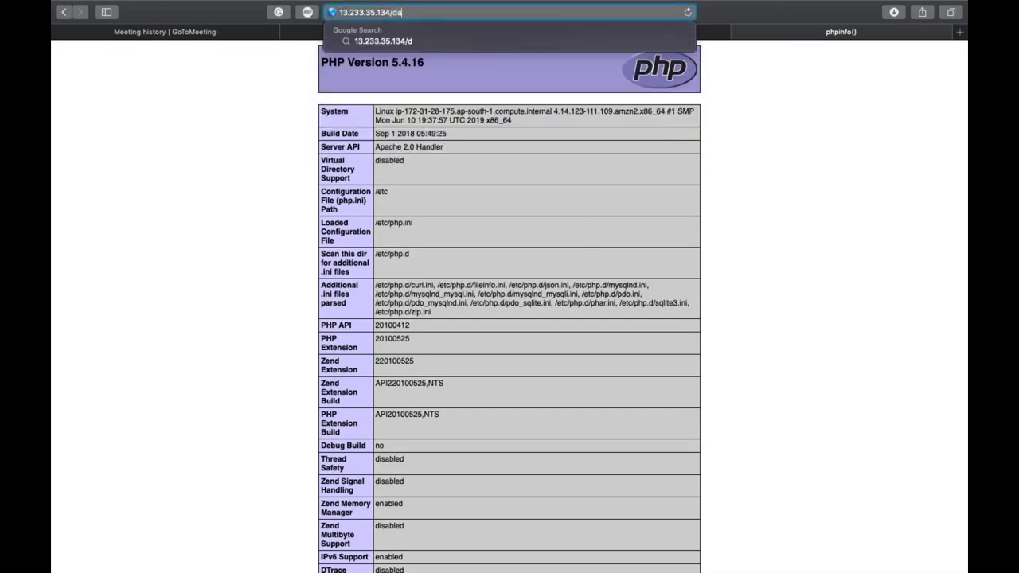
{"action": "type", "text": "tabase.php"}
{"action": "key", "text": "Return"}
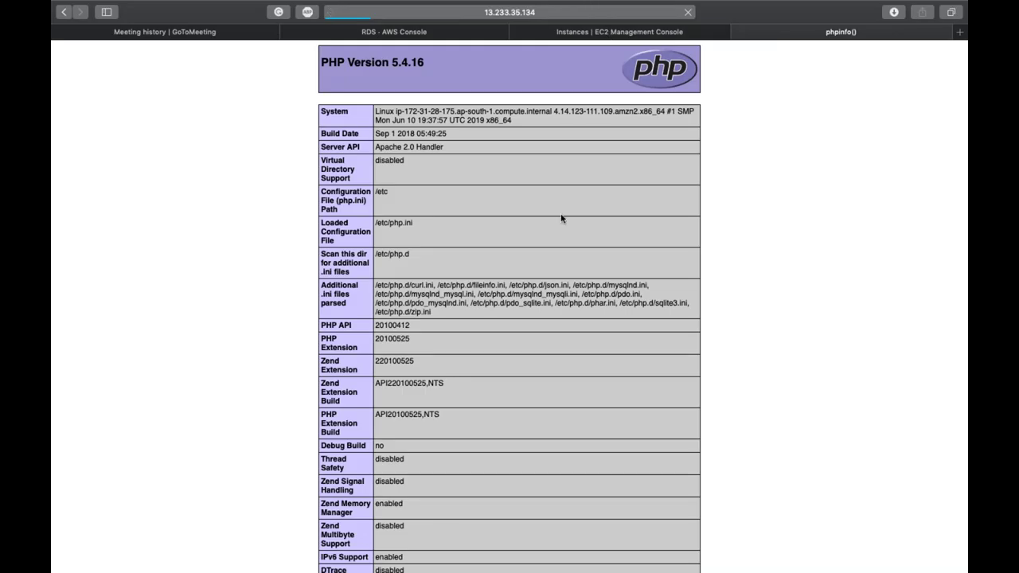
- Run service httpd restart and reload database.php, which reports Unable to connect to MySQL
{"action": "key", "text": "ctrl+Left"}
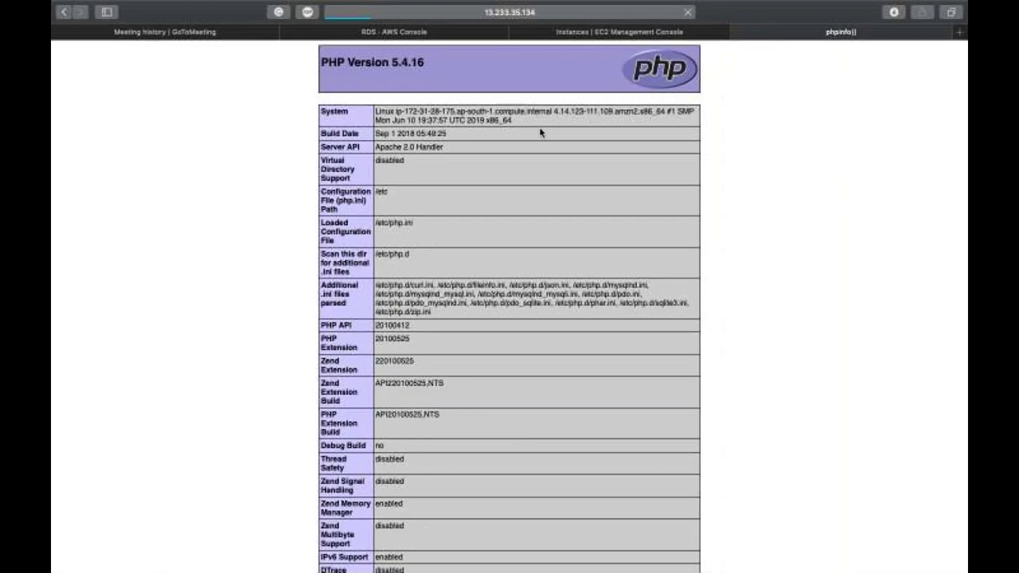
{"action": "key", "text": "super+l"}
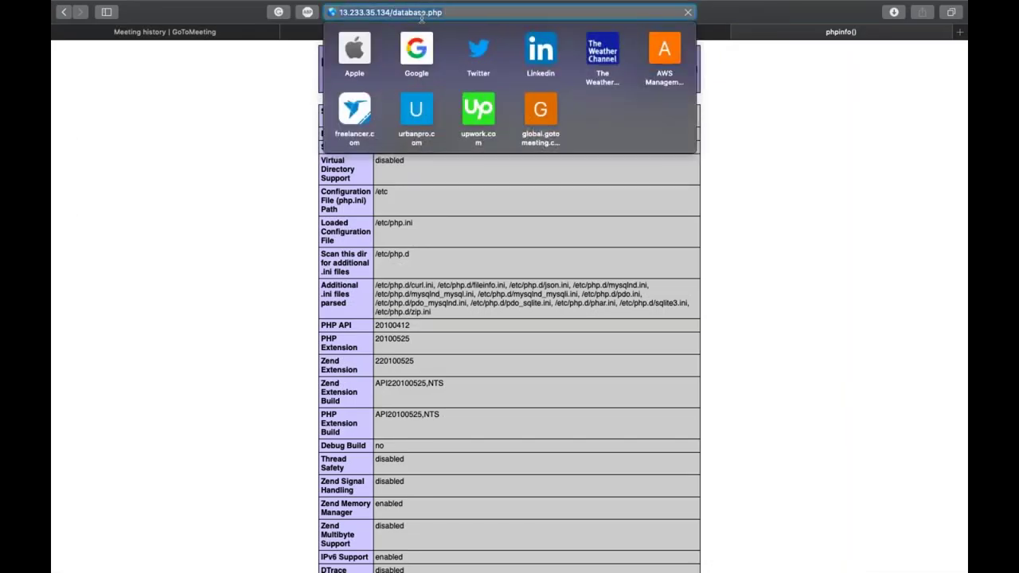
{"action": "key", "text": "Return"}
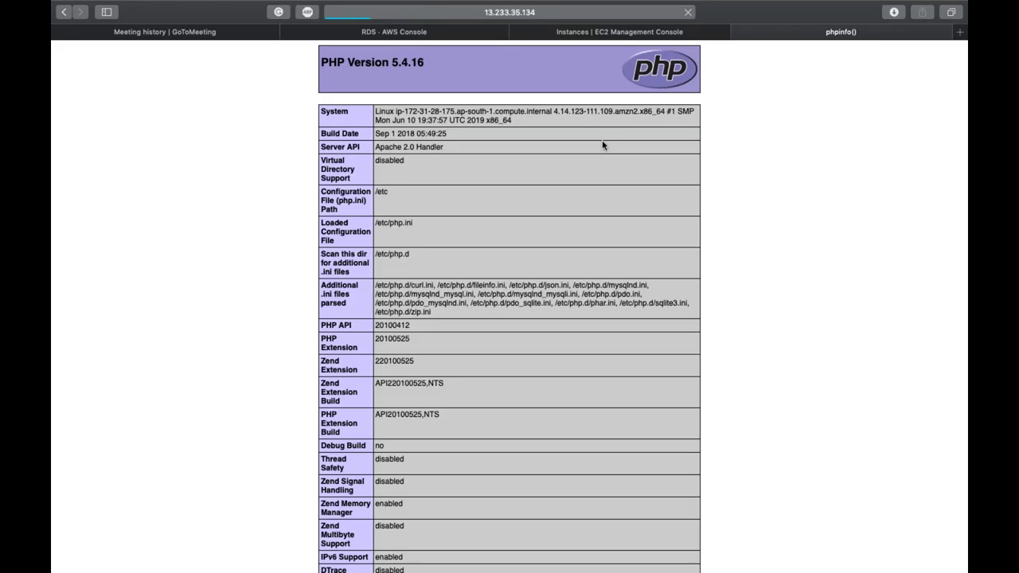
{"action": "key", "text": "ctrl+Left"}
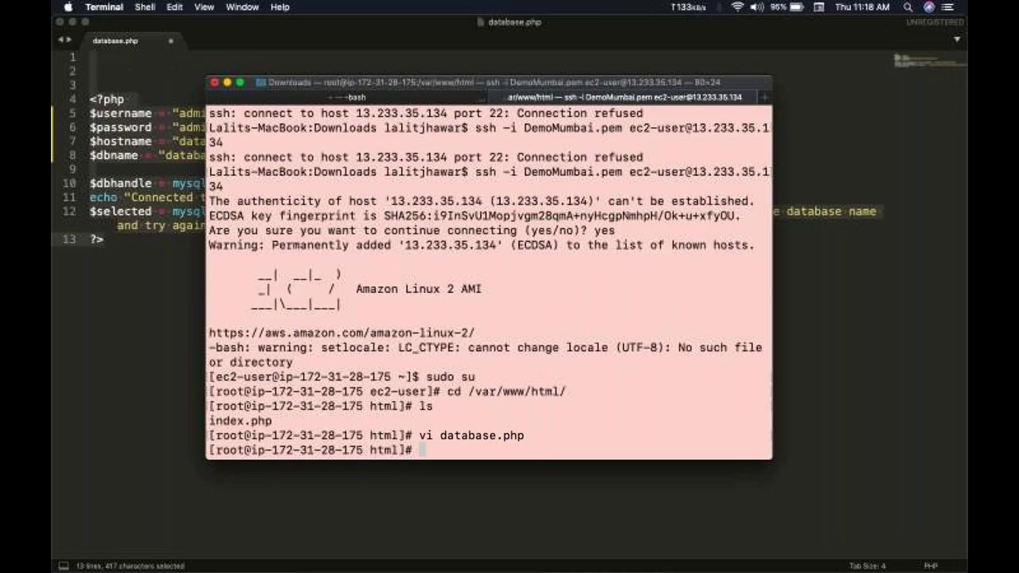
{"action": "type", "text": "service httpd"}
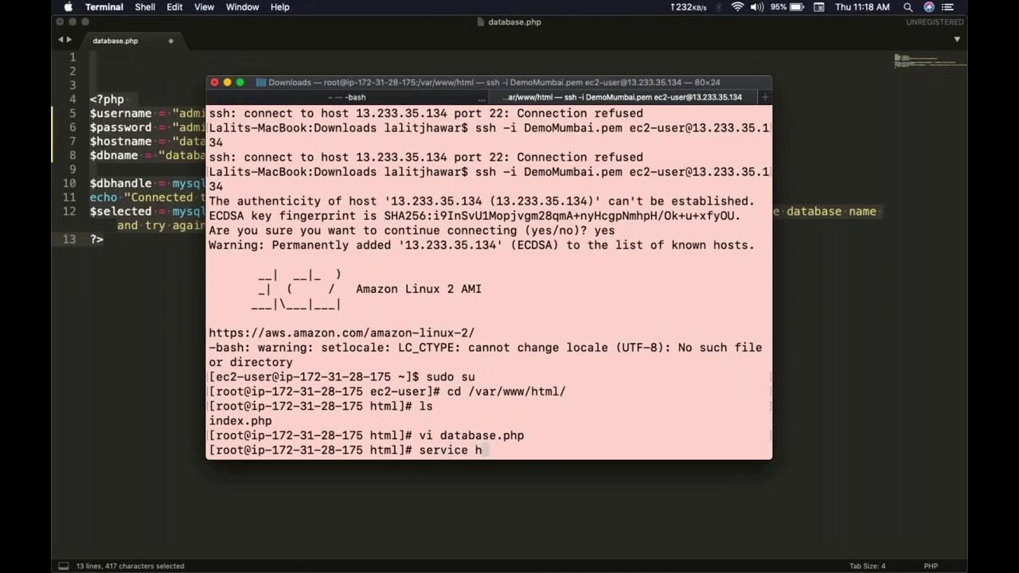
{"action": "type", "text": " restart"}
{"action": "key", "text": "Return"}
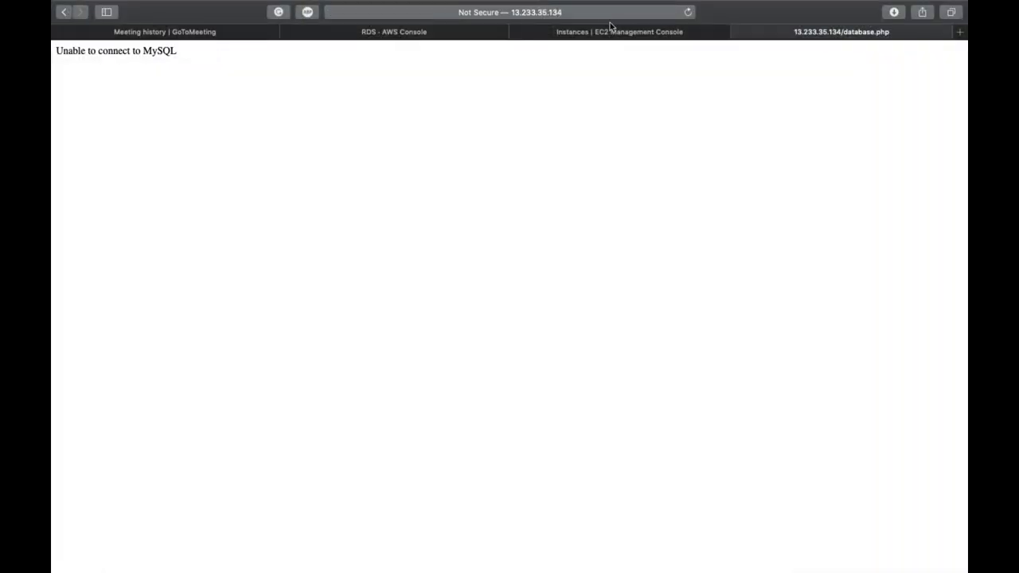
{"action": "left_click", "coordinate": [688, 13]}
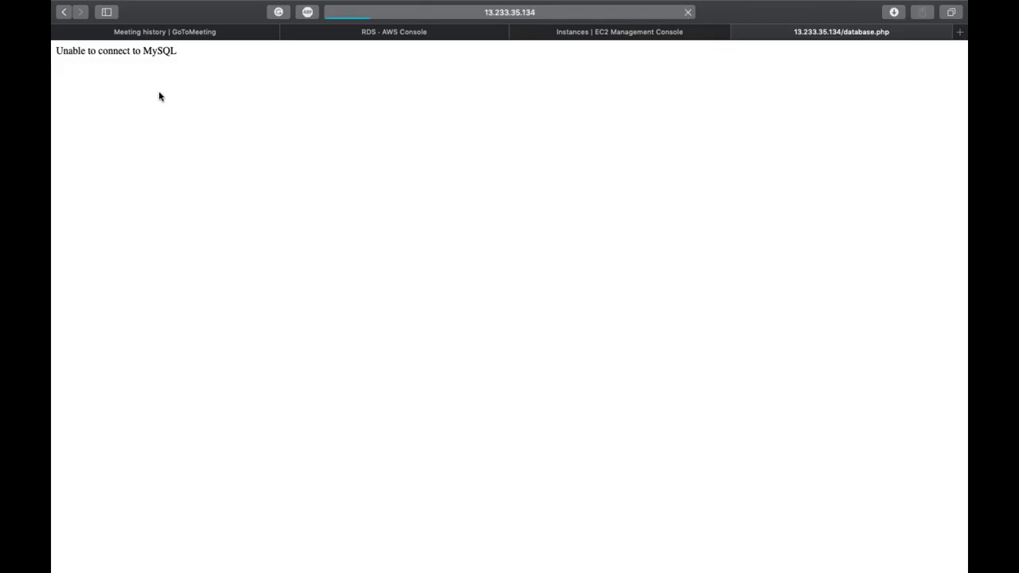
{"action": "left_click", "coordinate": [590, 34]}
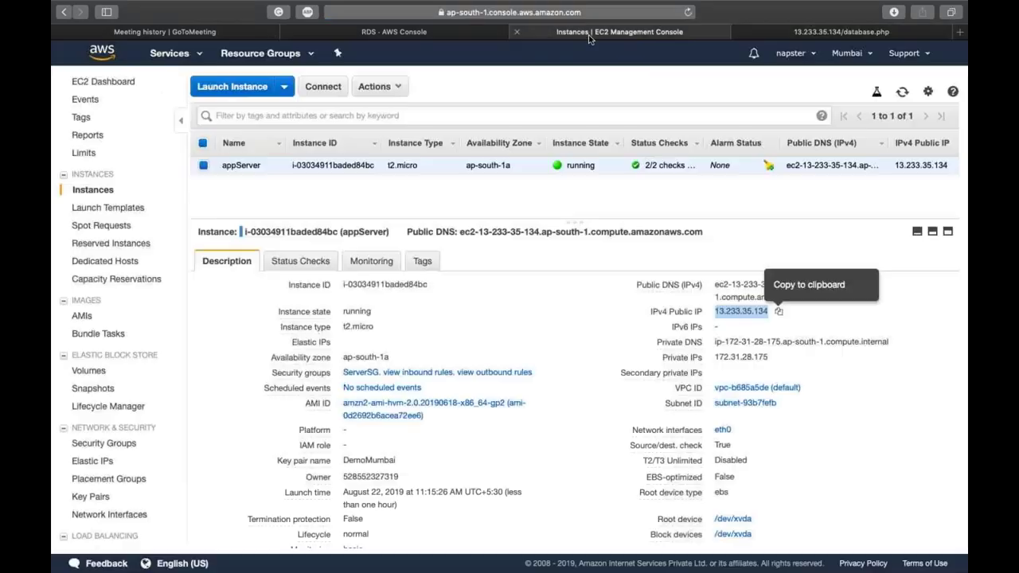
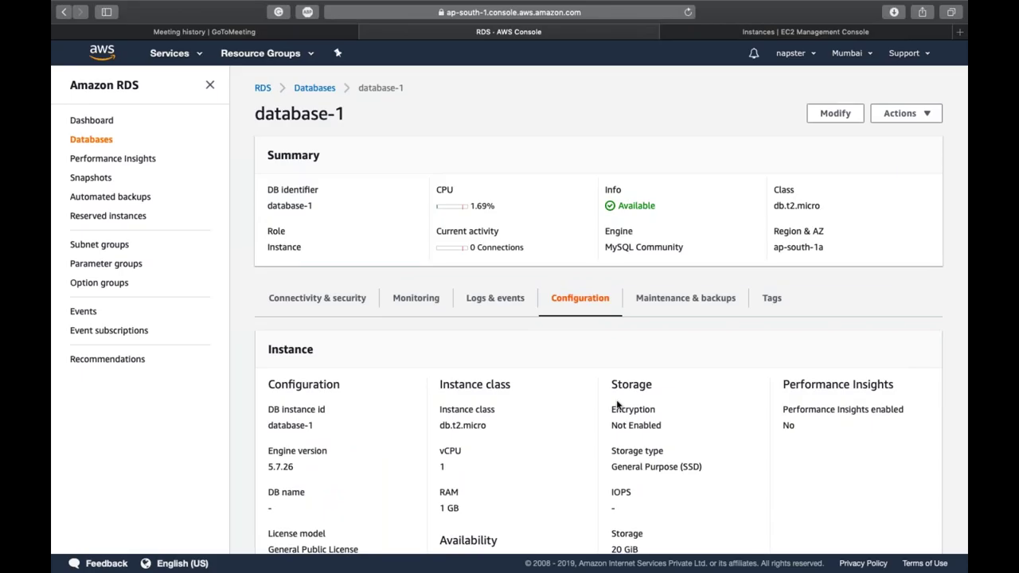
- Confirm that database-1's DB name field in the Configuration tab is blank
{"action": "scroll", "coordinate": [617, 406], "scroll_direction": "down", "scroll_amount": 3}
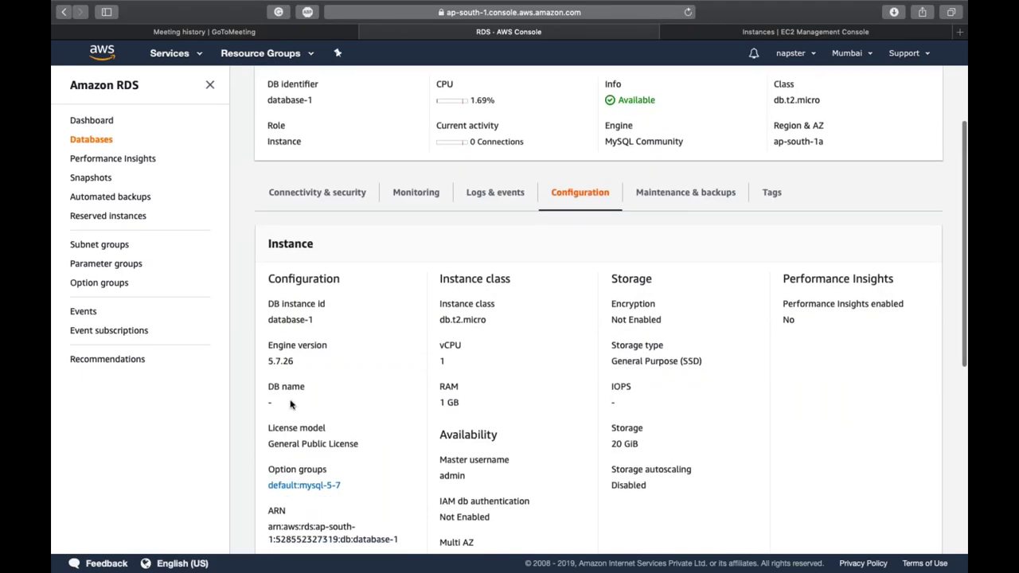
{"action": "triple_click", "coordinate": [287, 404]}
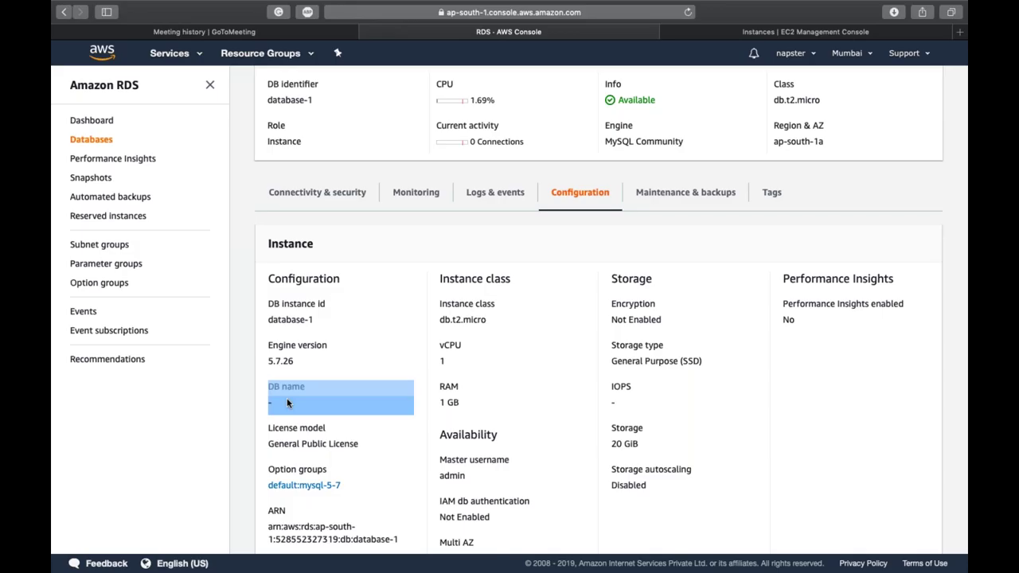
{"action": "left_click", "coordinate": [288, 403]}
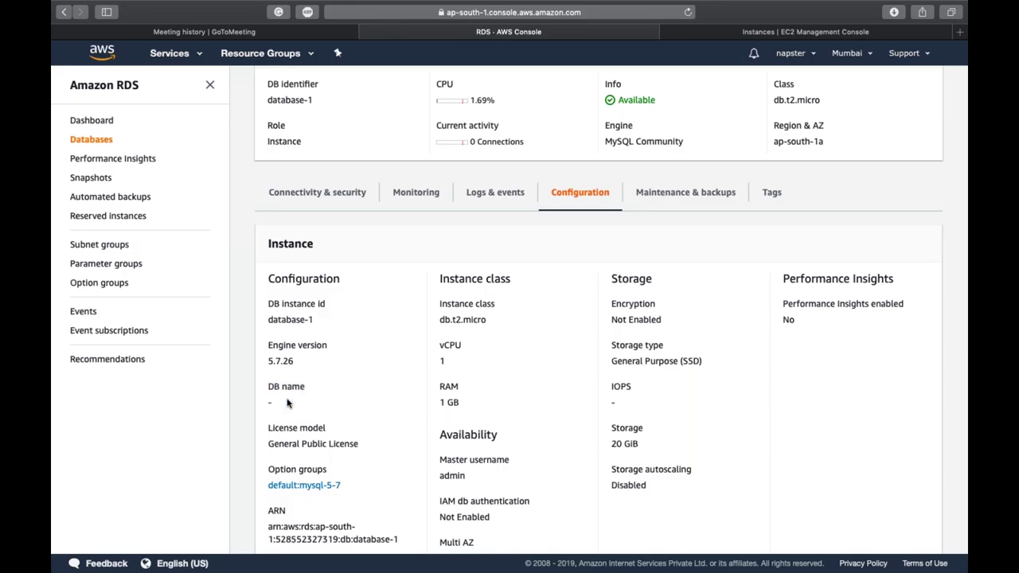
- Bring the SSH terminal window to the front
{"action": "key", "text": "ctrl+Left"}
{"action": "key", "text": "ctrl+Up"}
{"action": "left_click", "coordinate": [435, 209]}
- Reopen database.php in vi and replace the $dbname value 'database-1' with 'july-day3'
{"action": "key", "text": "Up"}
{"action": "key", "text": "Up"}
{"action": "key", "text": "Return"}
{"action": "key", "text": "Down"}
{"action": "key", "text": "Down"}
{"action": "key", "text": "Down"}
{"action": "key", "text": "Down"}
{"action": "key", "text": "Down"}
{"action": "key", "text": "Down"}
{"action": "key", "text": "Down"}
{"action": "key", "text": "Right"}
{"action": "key", "text": "Right"}
{"action": "key", "text": "Right"}
{"action": "key", "text": "Right"}
{"action": "key", "text": "Right"}
{"action": "key", "text": "Right"}
{"action": "key", "text": "Right"}
{"action": "key", "text": "Right"}
{"action": "key", "text": "Right"}
{"action": "key", "text": "Right"}
{"action": "key", "text": "Right"}
{"action": "key", "text": "Right"}
{"action": "key", "text": "Right"}
{"action": "key", "text": "Right"}
{"action": "key", "text": "Right"}
{"action": "key", "text": "Right"}
{"action": "key", "text": "Right"}
{"action": "key", "text": "Right"}
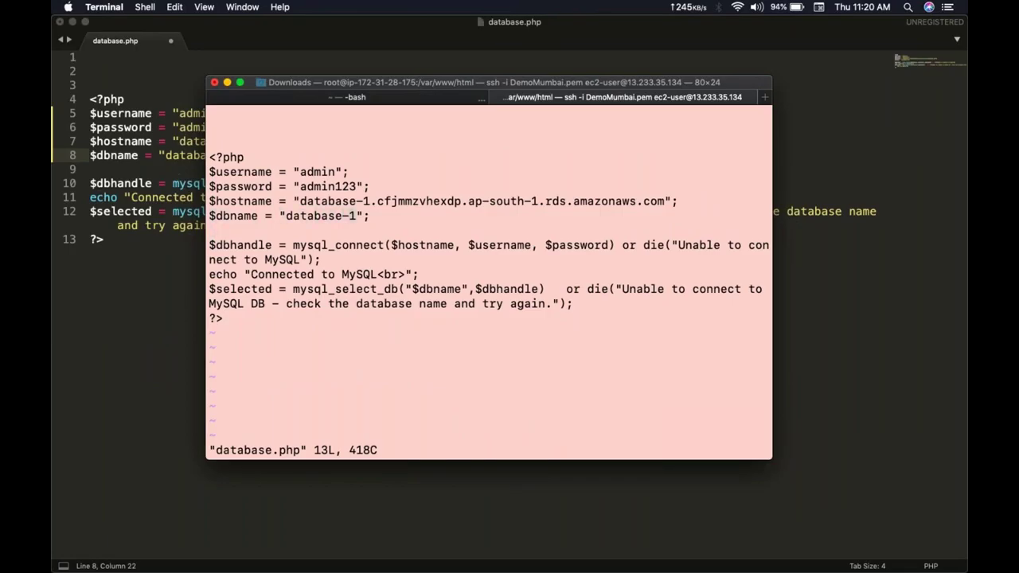
{"action": "key", "text": "Left"}
{"action": "key", "text": "Left"}
{"action": "key", "text": "Left"}
{"action": "key", "text": "Right"}
{"action": "key", "text": "Right"}
{"action": "key", "text": "i"}
{"action": "key", "text": "BackSpace"}
{"action": "key", "text": "BackSpace"}
{"action": "key", "text": "BackSpace"}
{"action": "key", "text": "BackSpace"}
{"action": "key", "text": "BackSpace"}
{"action": "key", "text": "BackSpace"}
{"action": "key", "text": "BackSpace"}
{"action": "key", "text": "BackSpace"}
{"action": "key", "text": "BackSpace"}
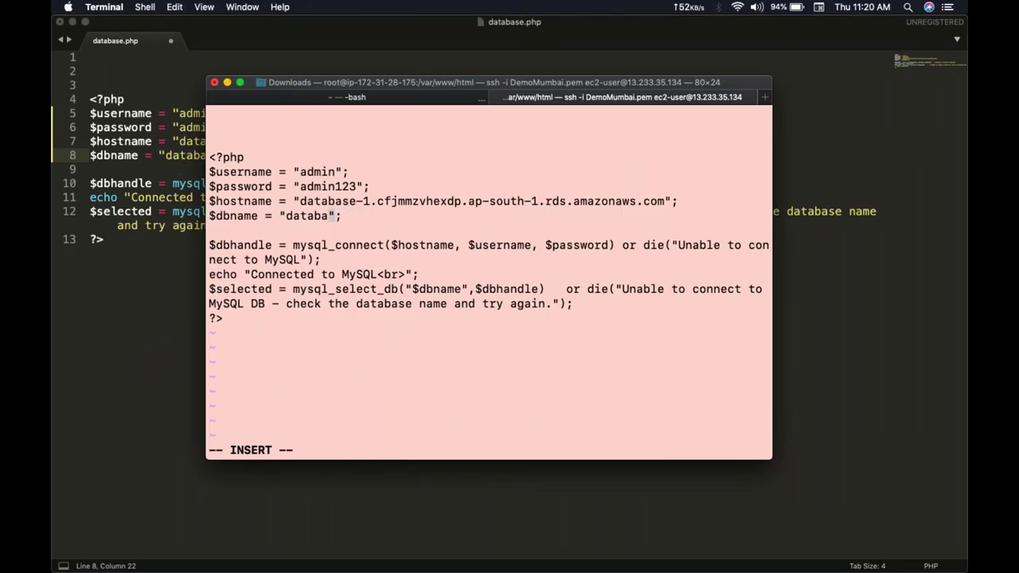
{"action": "key", "text": "BackSpace"}
{"action": "type", "text": "july"}
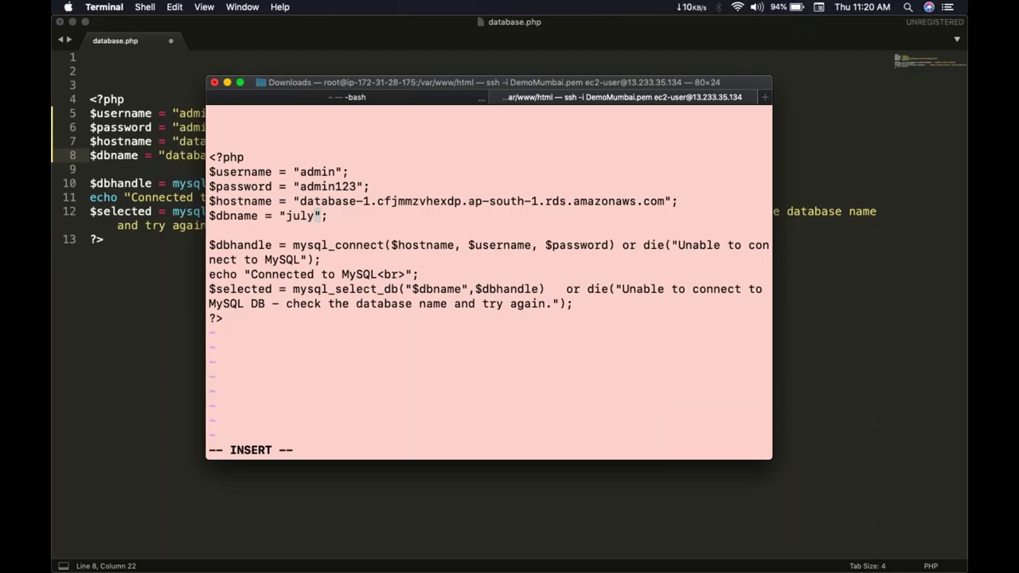
{"action": "type", "text": "-day3"}
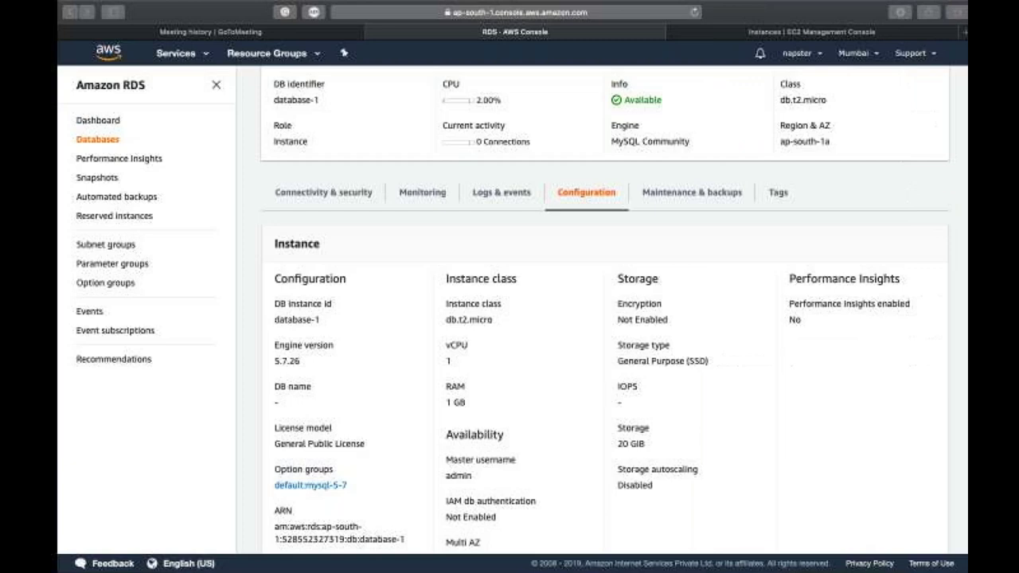
{"action": "scroll", "coordinate": [318, 91], "scroll_direction": "up", "scroll_amount": 3}
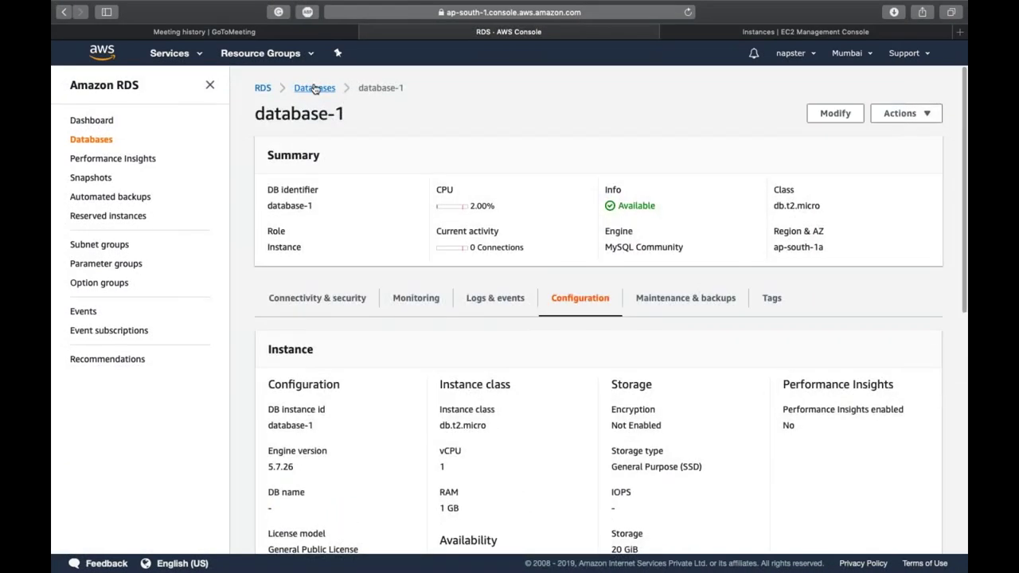
{"action": "left_click", "coordinate": [318, 90]}
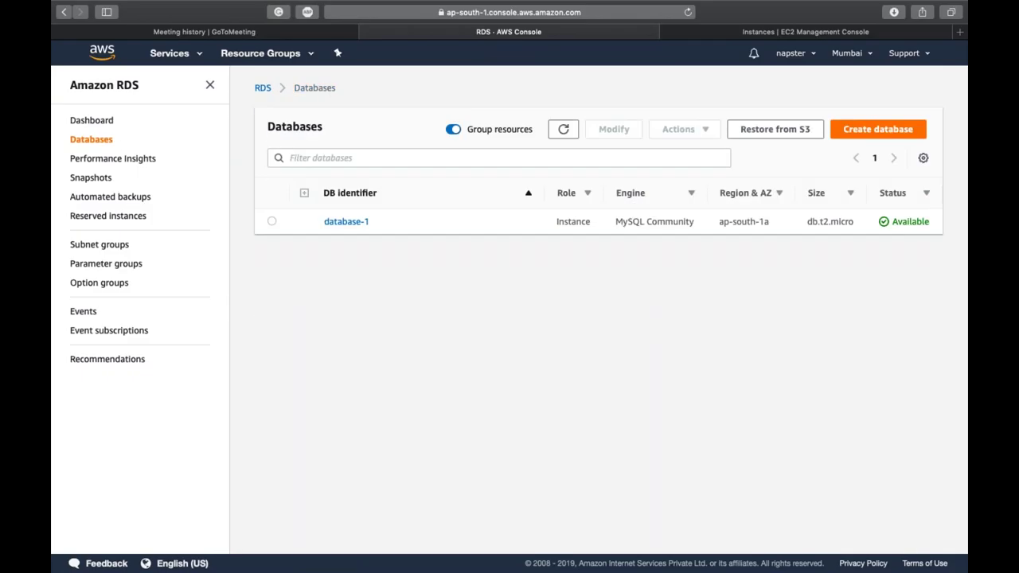
{"action": "left_click", "coordinate": [564, 130]}
{"action": "left_click", "coordinate": [344, 222]}
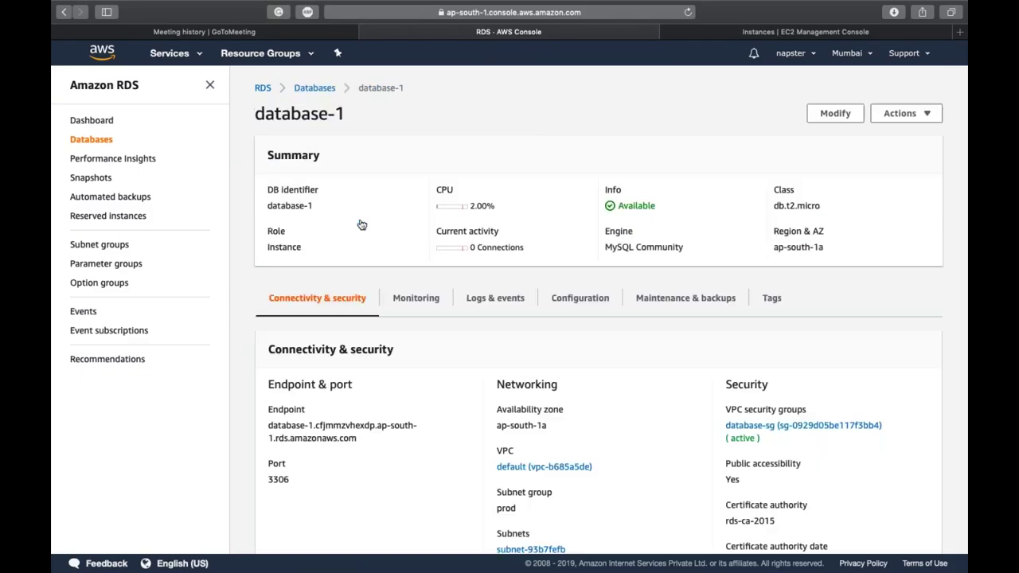
{"action": "left_click", "coordinate": [567, 300]}
{"action": "scroll", "coordinate": [567, 301], "scroll_direction": "down", "scroll_amount": 5}
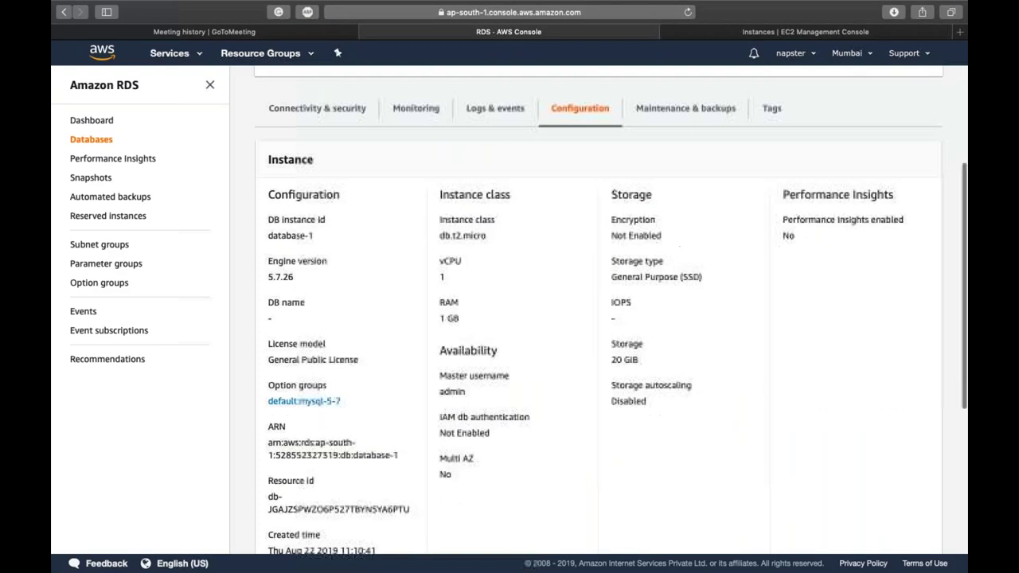
{"action": "triple_click", "coordinate": [271, 321]}
{"action": "left_click", "coordinate": [343, 351]}
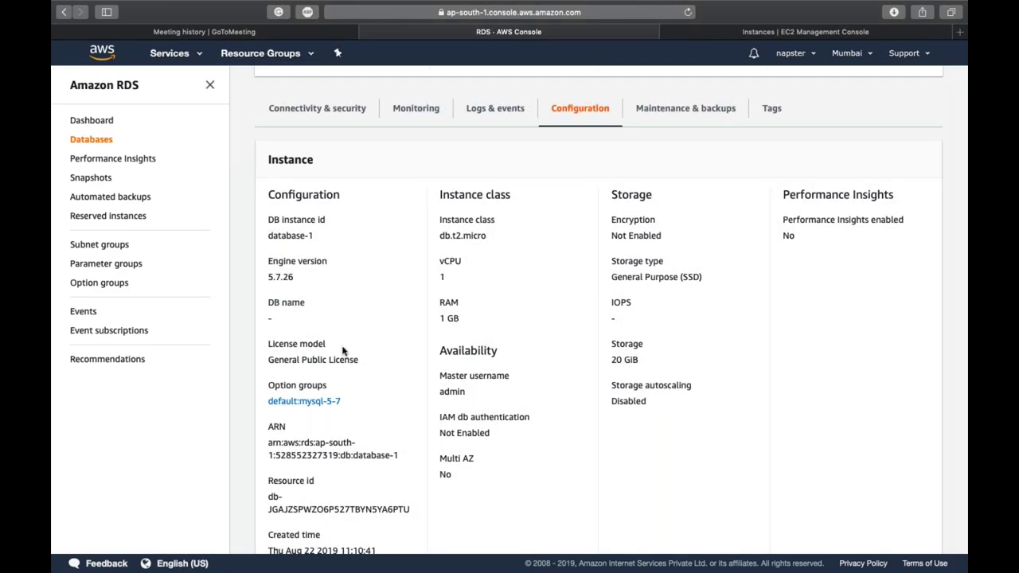
{"action": "scroll", "coordinate": [343, 351], "scroll_direction": "down", "scroll_amount": 5}
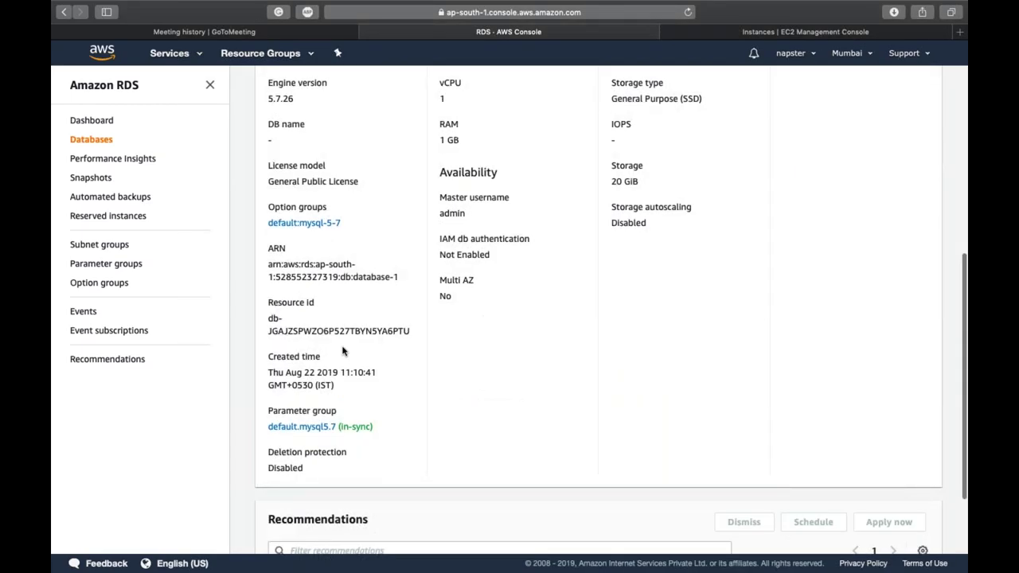
{"action": "scroll", "coordinate": [343, 351], "scroll_direction": "up", "scroll_amount": 3}
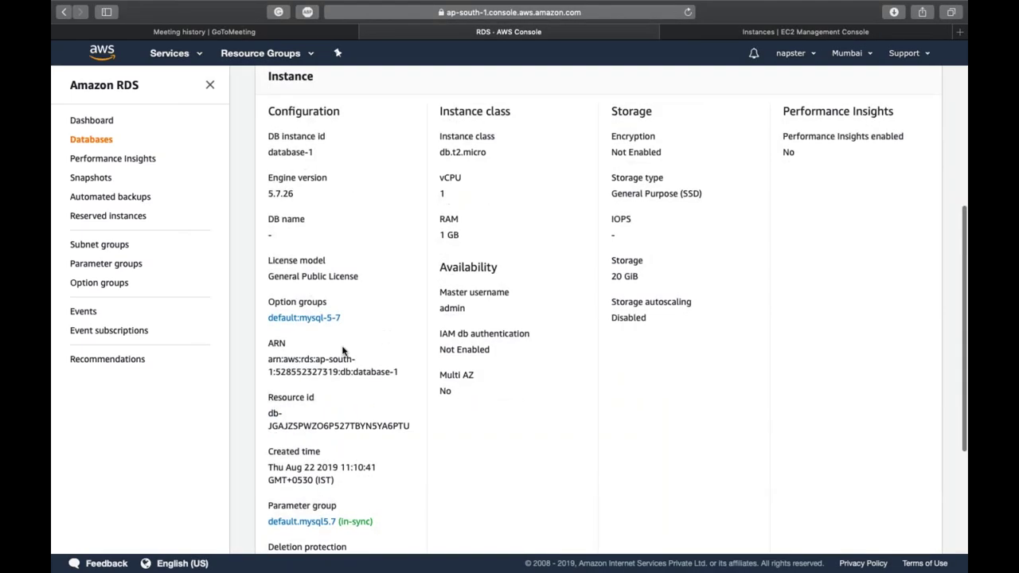
{"action": "scroll", "coordinate": [343, 351], "scroll_direction": "down", "scroll_amount": 1}
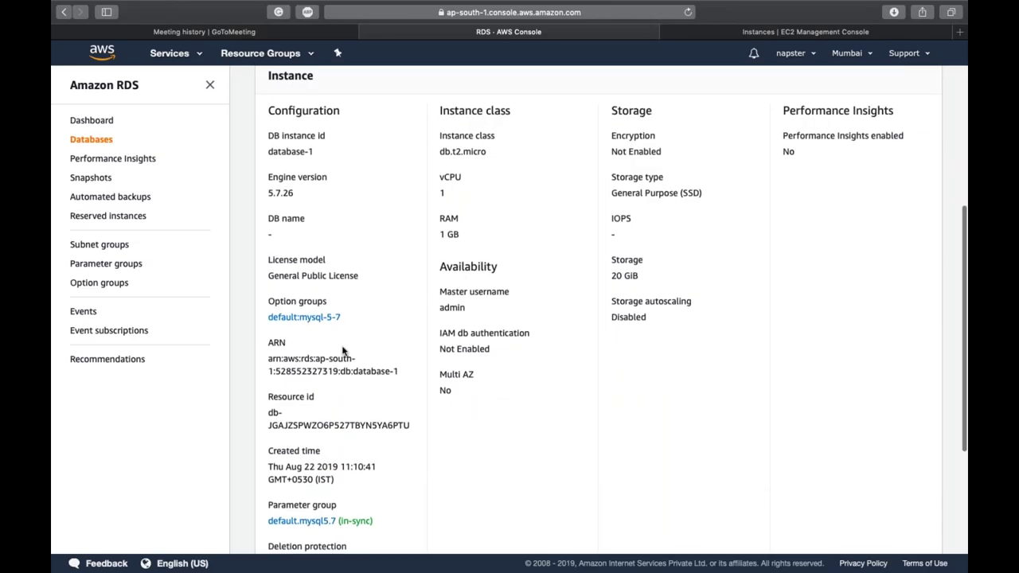
{"action": "scroll", "coordinate": [343, 351], "scroll_direction": "up", "scroll_amount": 3}
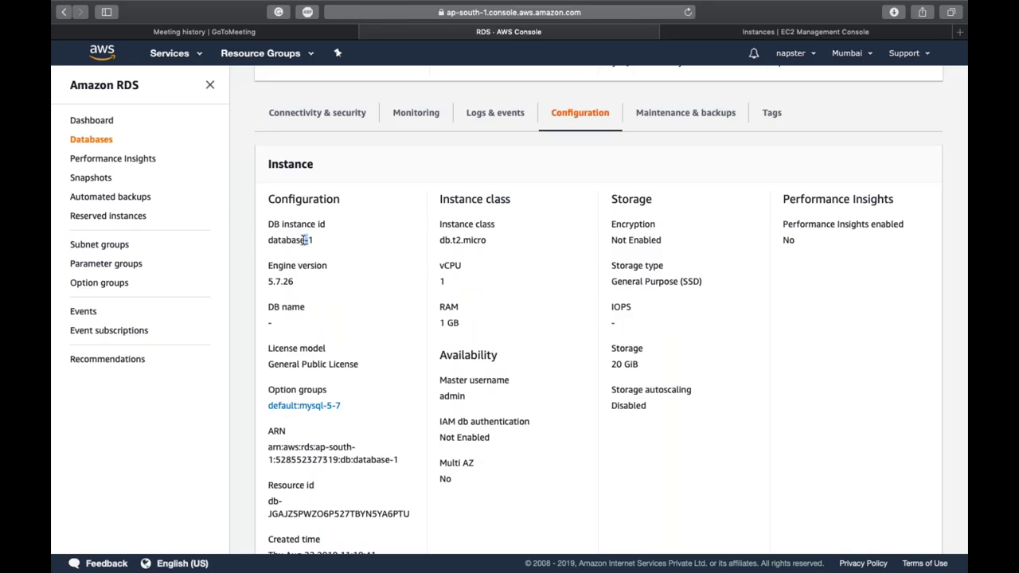
{"action": "double_click", "coordinate": [303, 240]}
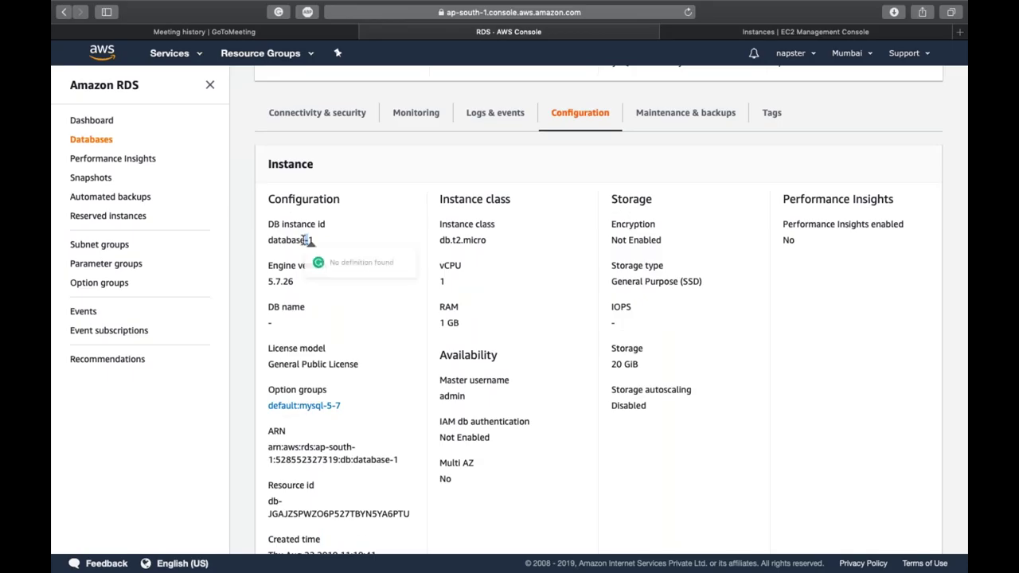
{"action": "left_click", "coordinate": [787, 32]}
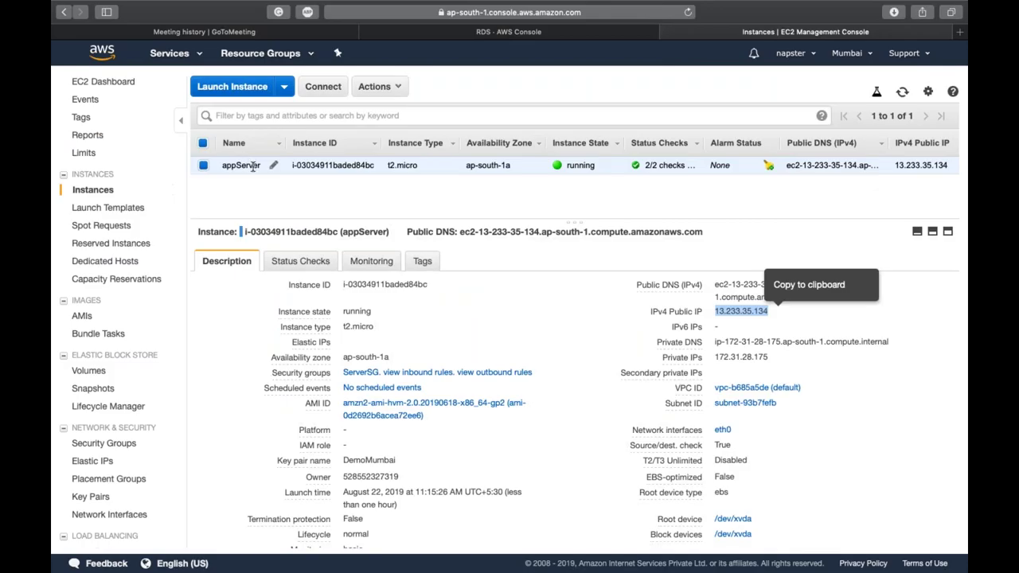
{"action": "left_click", "coordinate": [507, 34]}
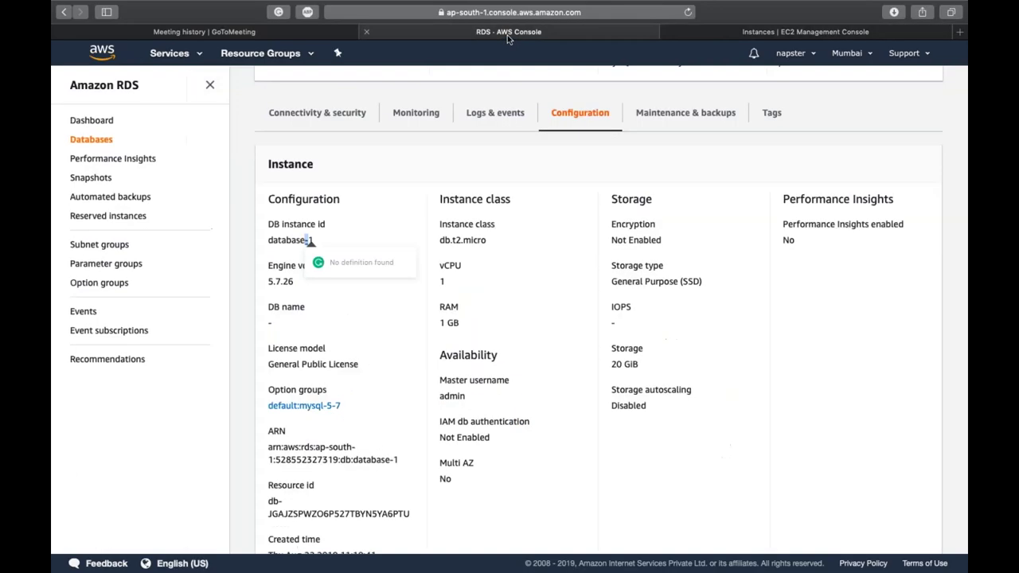
{"action": "left_click", "coordinate": [450, 340]}
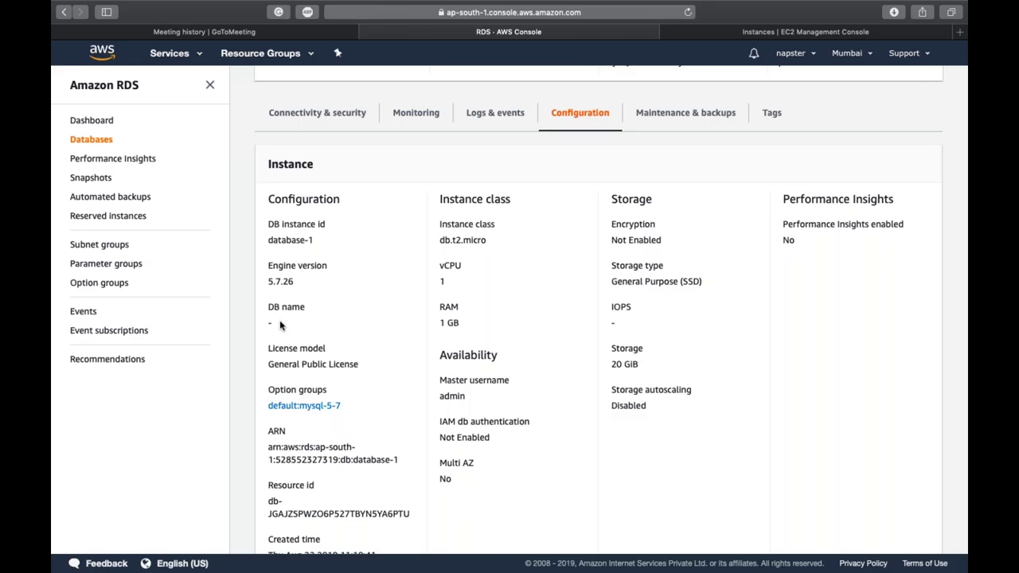
{"action": "scroll", "coordinate": [280, 325], "scroll_direction": "up", "scroll_amount": 5}
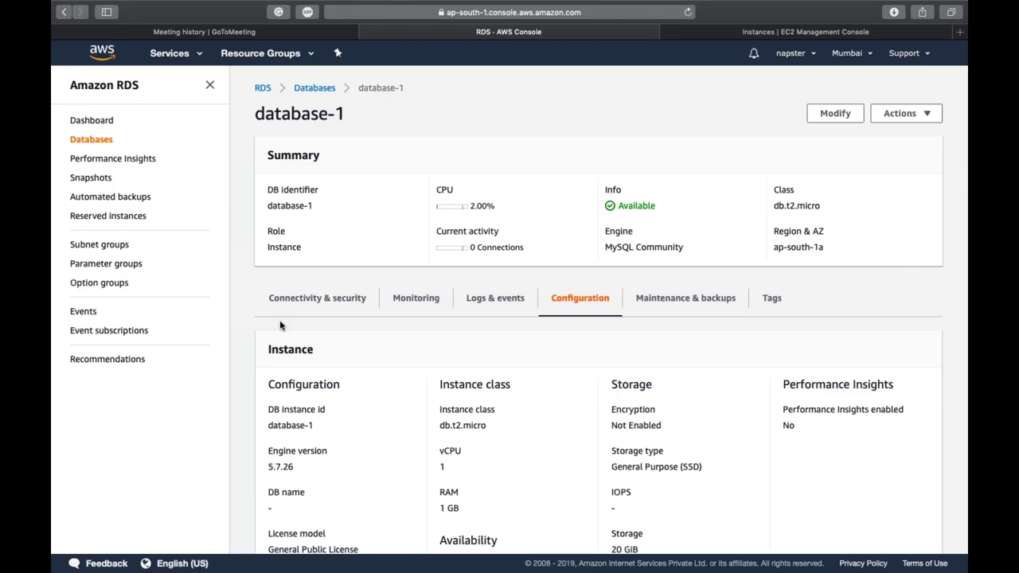
- Save database.php and quit vi with :wq
{"action": "key", "text": "ctrl+Left"}
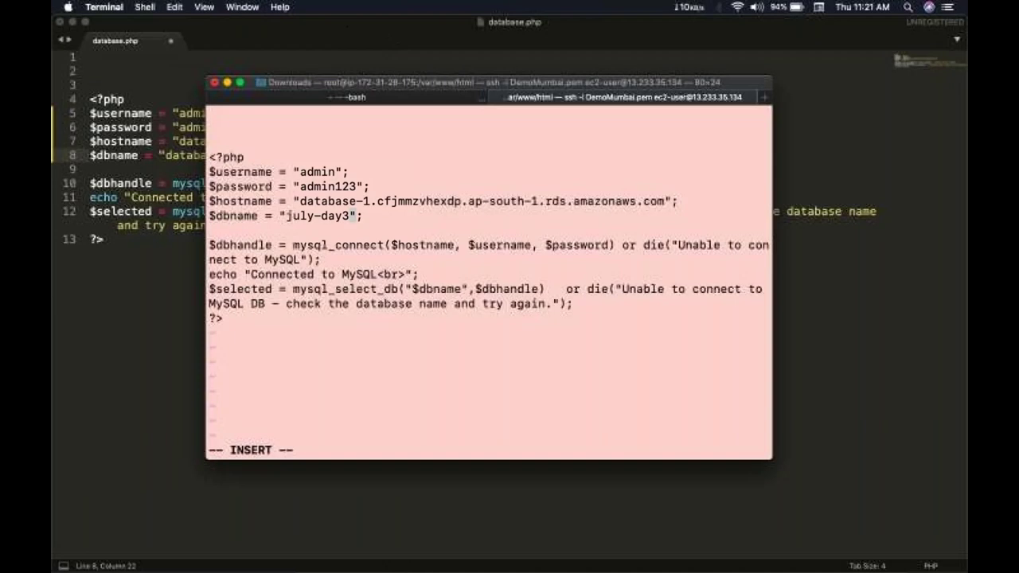
{"action": "key", "text": "Escape"}
{"action": "type", "text": ":wq"}
{"action": "key", "text": "Return"}
- Run mysql on the EC2 server and find the client isn't installed
{"action": "type", "text": "mysql"}
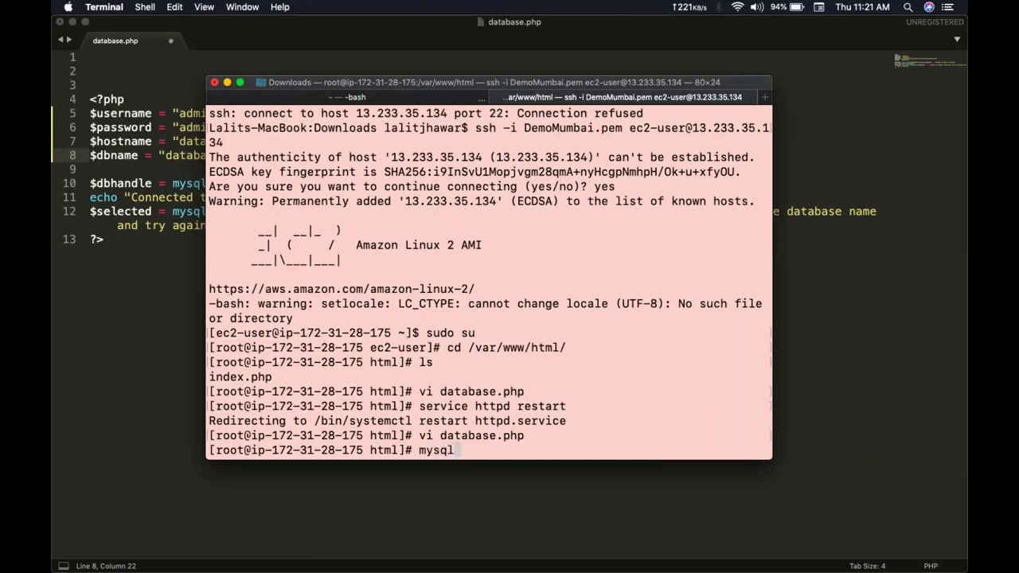
{"action": "key", "text": "Return"}
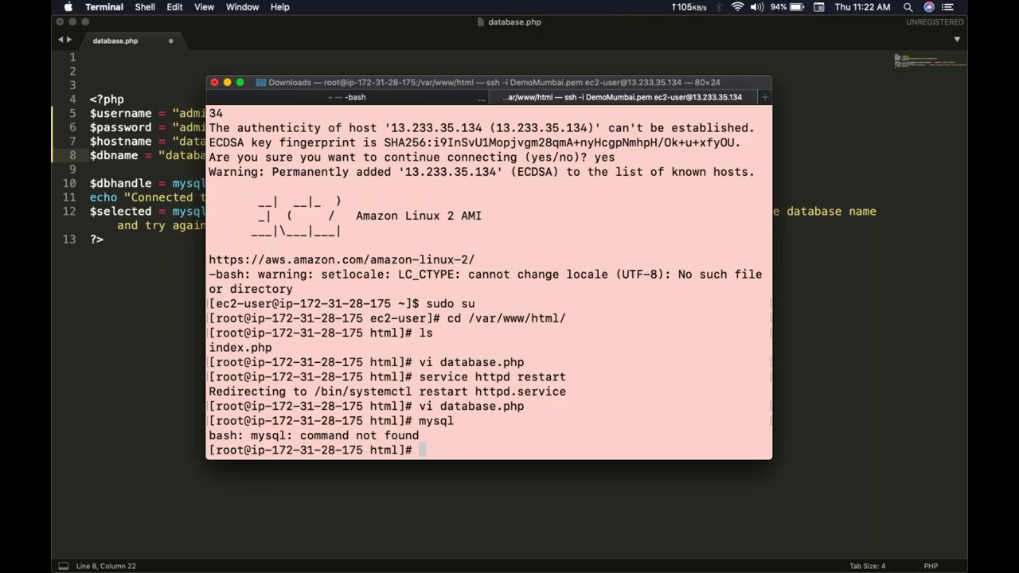
{"action": "key", "text": "ctrl+Right"}
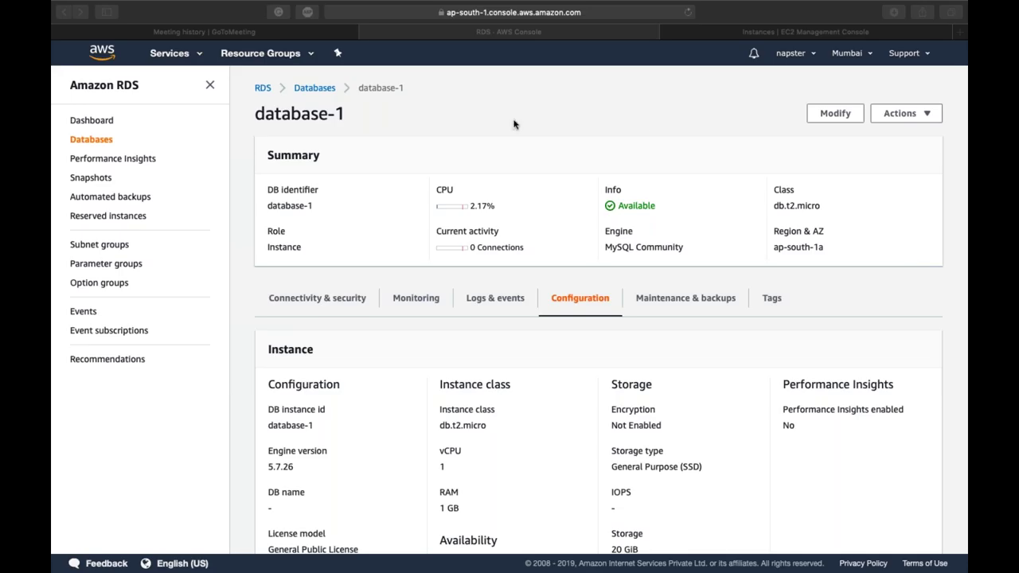
- Go from the RDS Dashboard to database-1's Configuration tab and show its Actions menu
{"action": "left_click", "coordinate": [263, 88]}
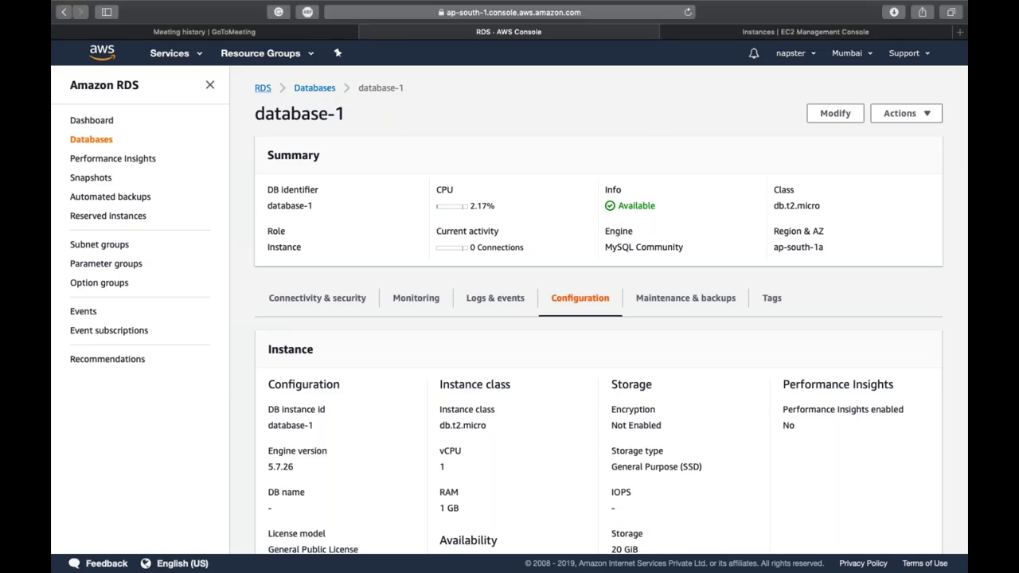
{"action": "left_click", "coordinate": [263, 89]}
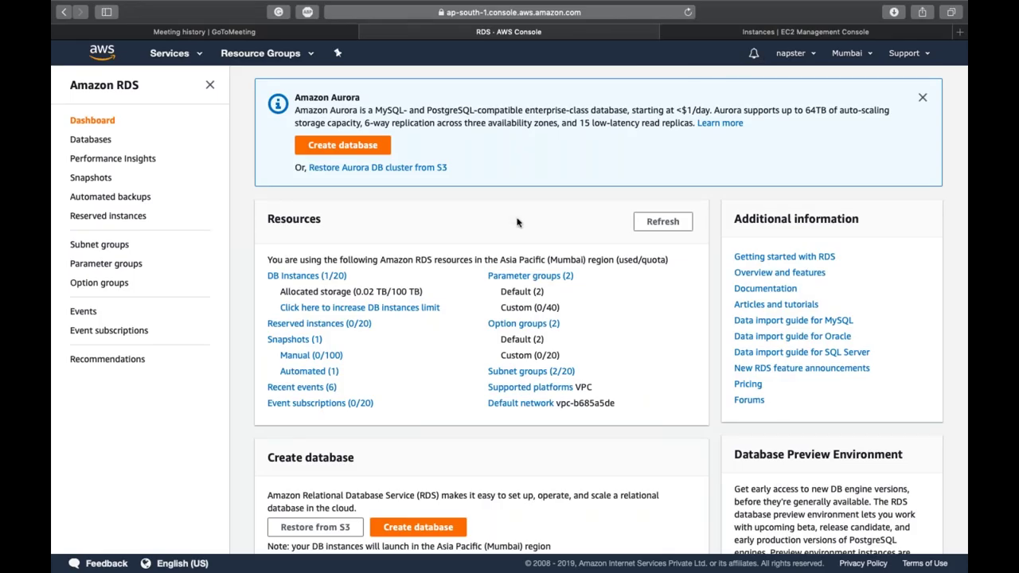
{"action": "left_click", "coordinate": [344, 275]}
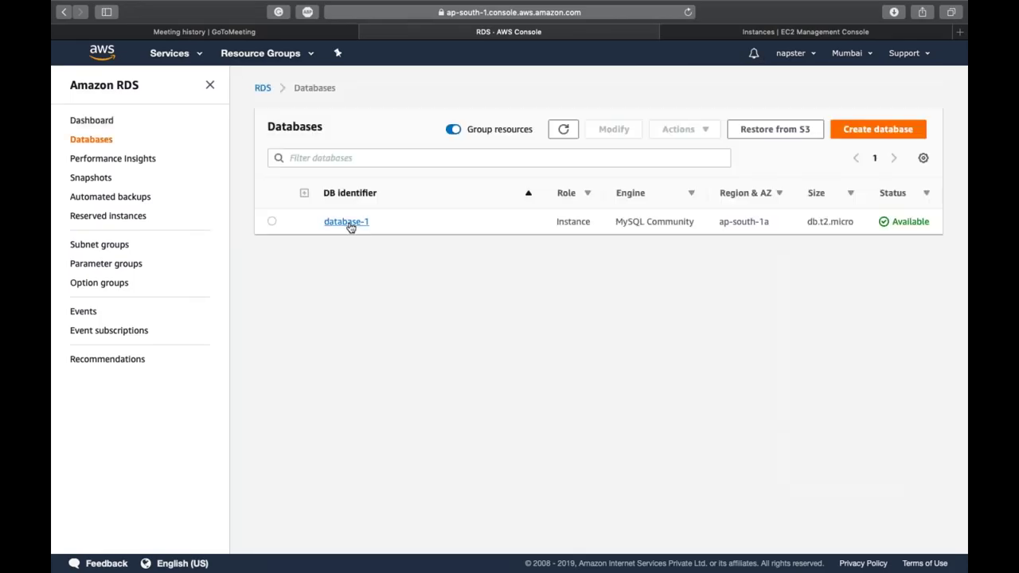
{"action": "left_click", "coordinate": [351, 227]}
{"action": "left_click", "coordinate": [584, 307]}
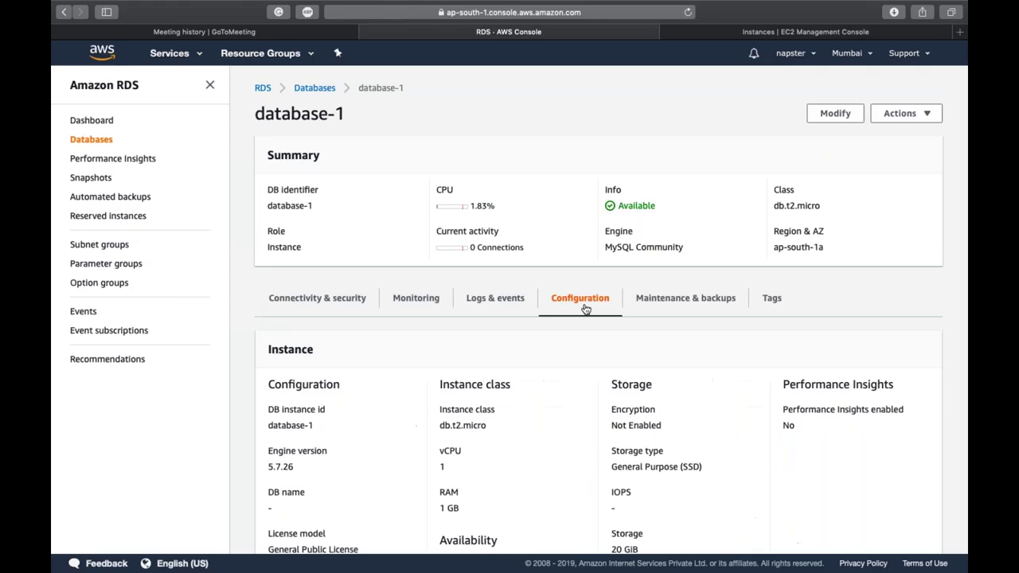
{"action": "scroll", "coordinate": [585, 309], "scroll_direction": "down", "scroll_amount": 3}
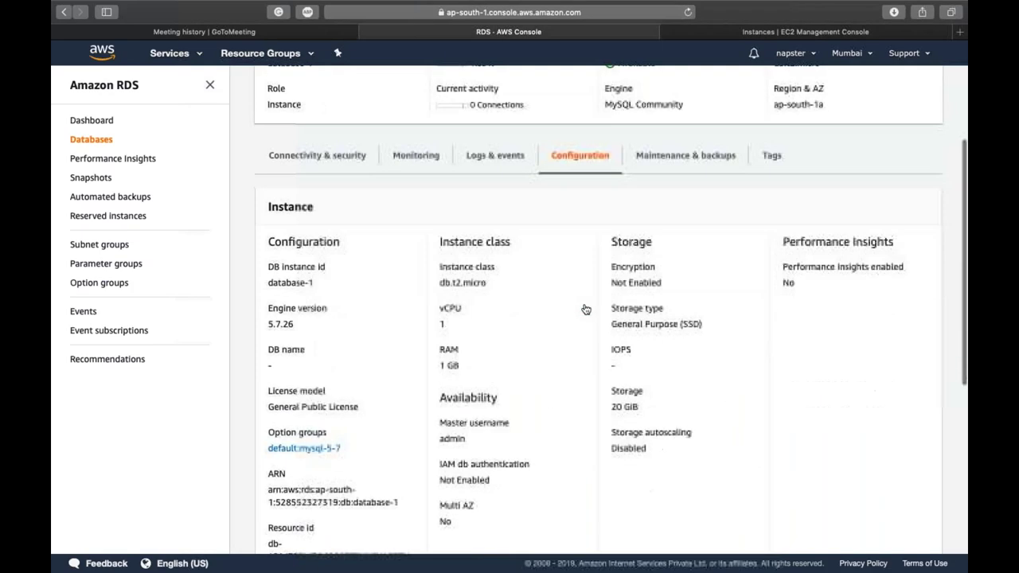
{"action": "scroll", "coordinate": [585, 309], "scroll_direction": "up", "scroll_amount": 3}
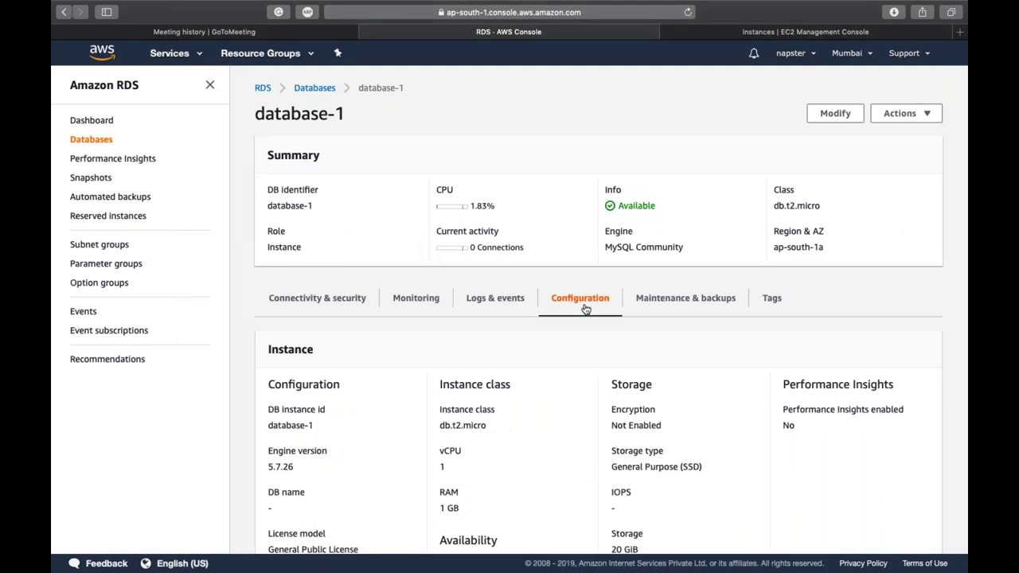
{"action": "scroll", "coordinate": [585, 308], "scroll_direction": "down", "scroll_amount": 5}
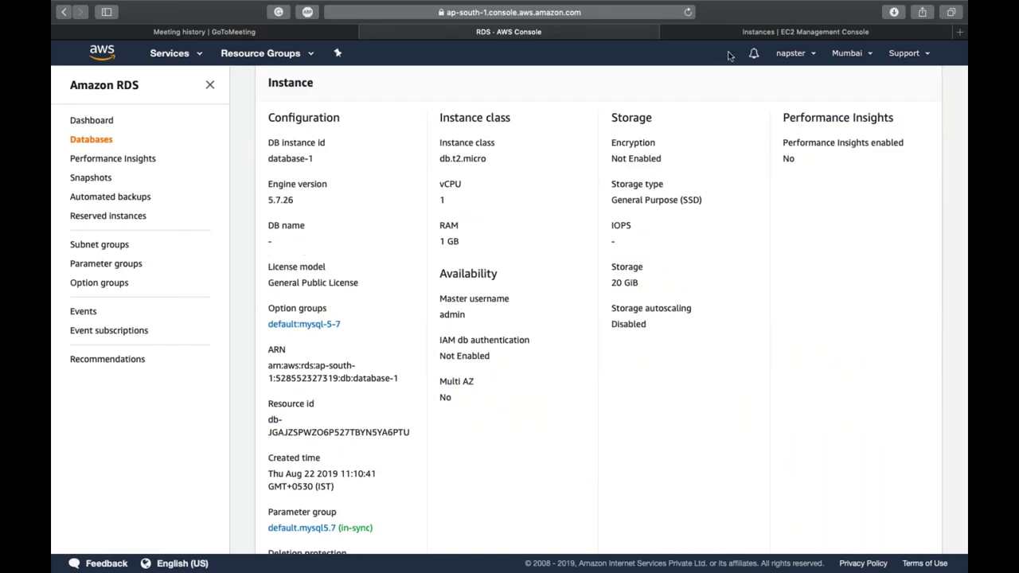
{"action": "scroll", "coordinate": [731, 260], "scroll_direction": "up", "scroll_amount": 5}
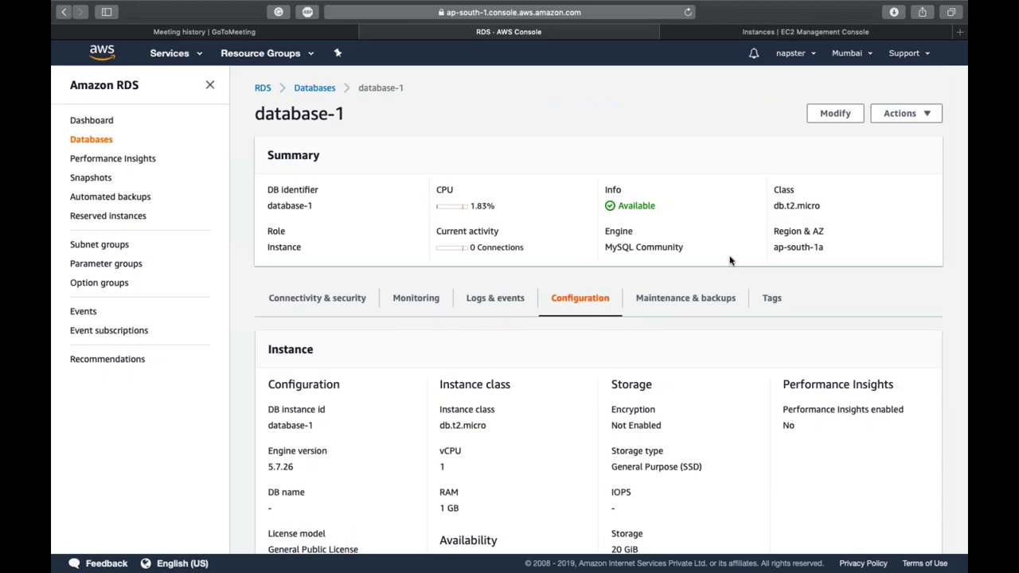
{"action": "left_click", "coordinate": [901, 115]}
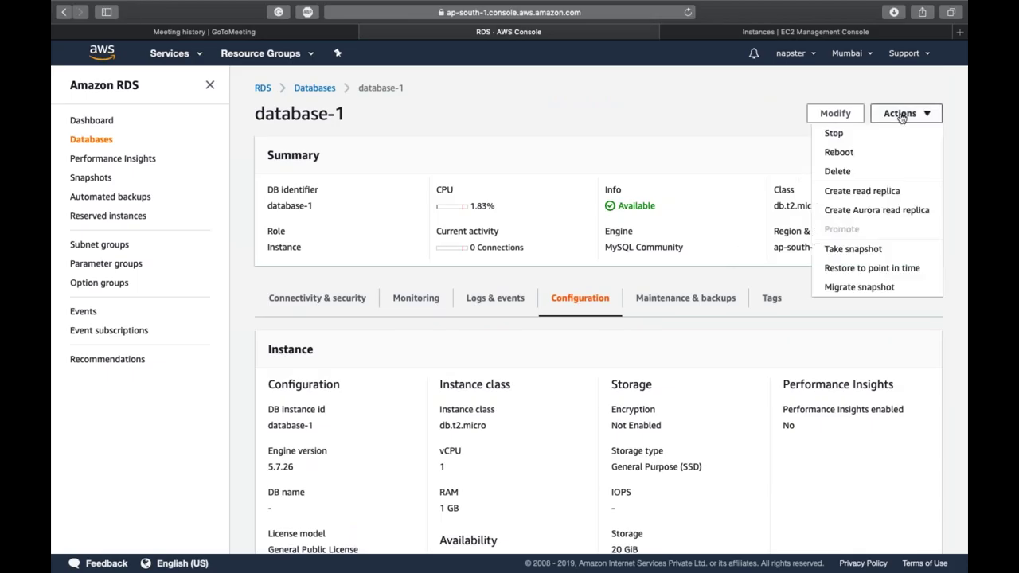
{"action": "left_click", "coordinate": [835, 113]}
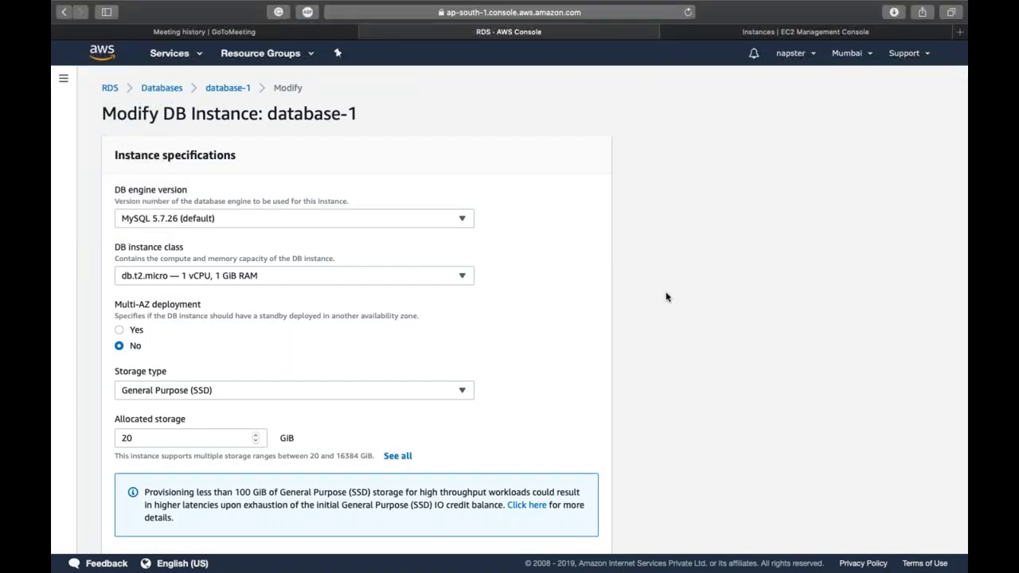
{"action": "scroll", "coordinate": [666, 297], "scroll_direction": "down", "scroll_amount": 10}
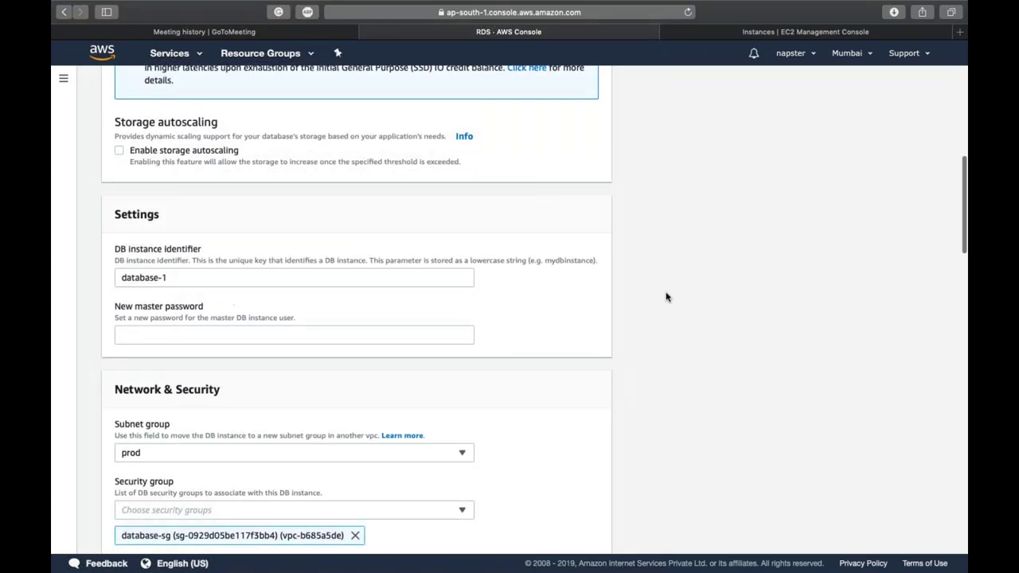
{"action": "scroll", "coordinate": [666, 297], "scroll_direction": "down", "scroll_amount": 4}
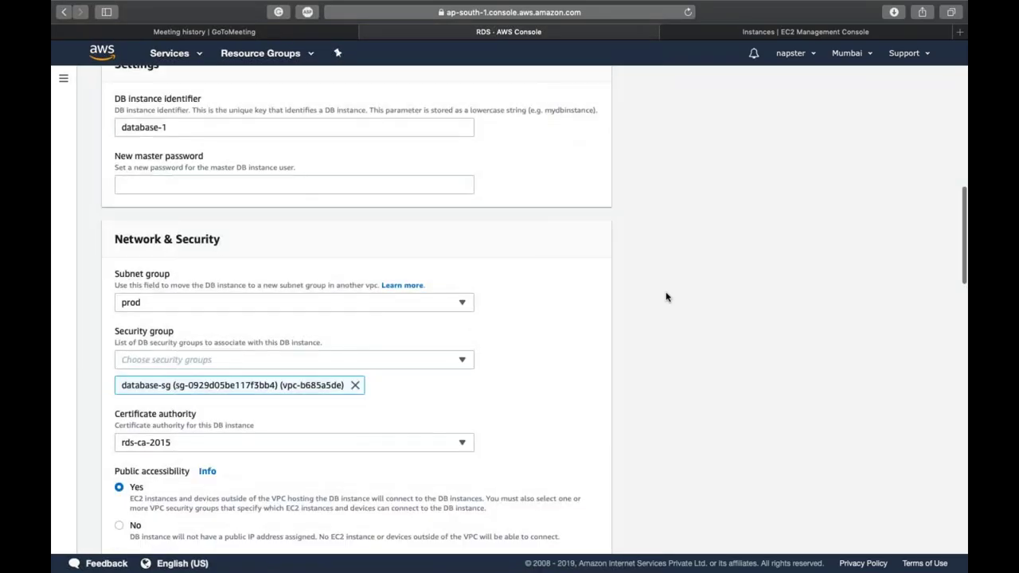
{"action": "scroll", "coordinate": [667, 297], "scroll_direction": "down", "scroll_amount": 4}
{"action": "scroll", "coordinate": [666, 297], "scroll_direction": "down", "scroll_amount": 10}
{"action": "scroll", "coordinate": [667, 297], "scroll_direction": "down", "scroll_amount": 11}
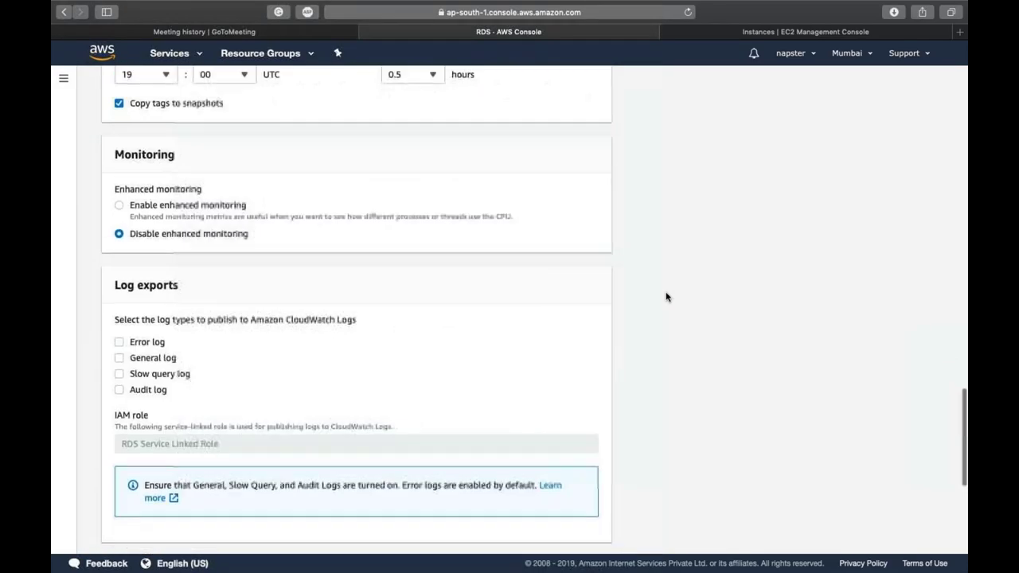
{"action": "scroll", "coordinate": [666, 297], "scroll_direction": "down", "scroll_amount": 9}
{"action": "scroll", "coordinate": [666, 297], "scroll_direction": "up", "scroll_amount": 4}
{"action": "scroll", "coordinate": [667, 297], "scroll_direction": "up", "scroll_amount": 20}
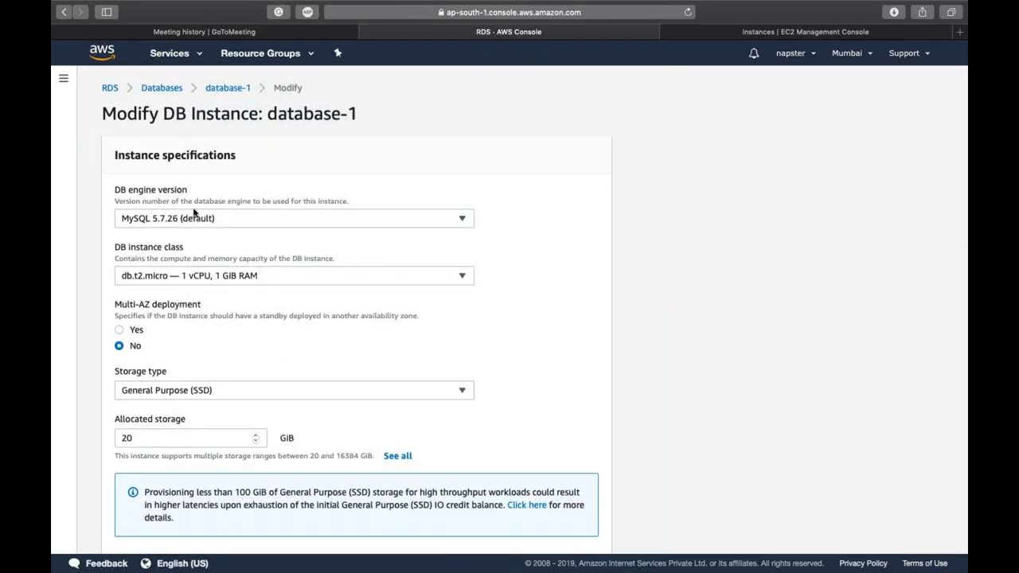
{"action": "scroll", "coordinate": [235, 249], "scroll_direction": "down", "scroll_amount": 4}
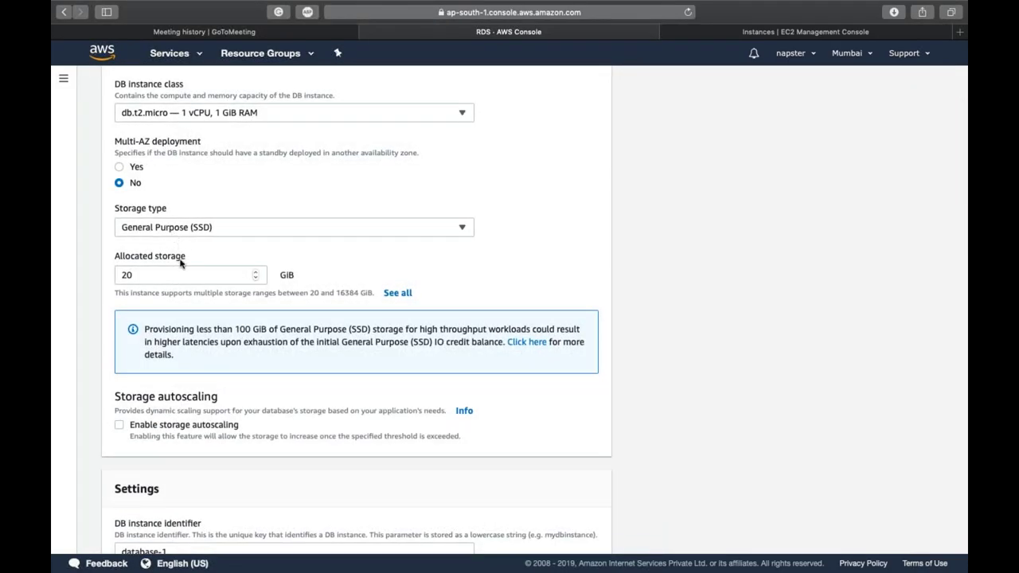
{"action": "scroll", "coordinate": [181, 365], "scroll_direction": "down", "scroll_amount": 5}
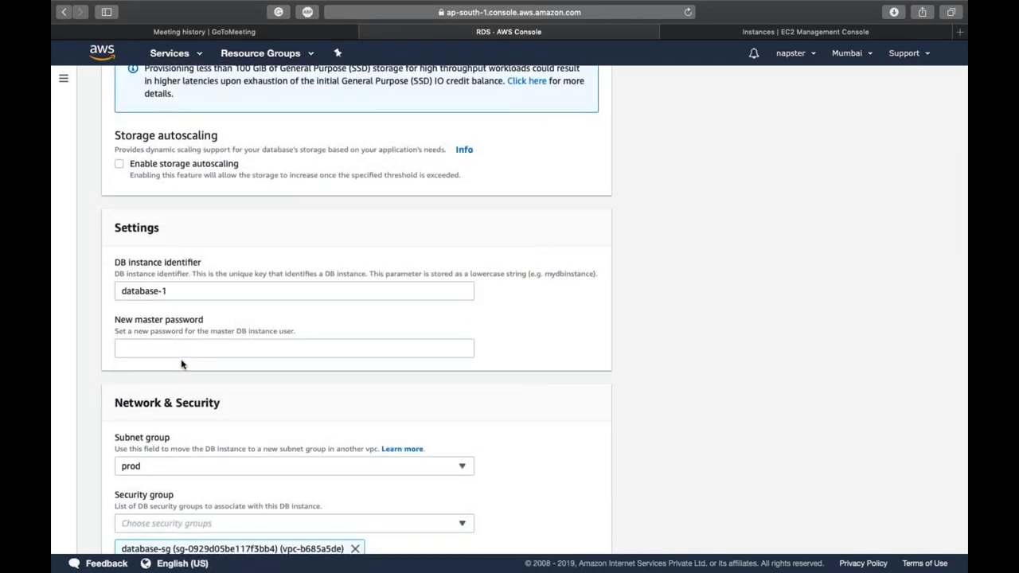
{"action": "double_click", "coordinate": [176, 292]}
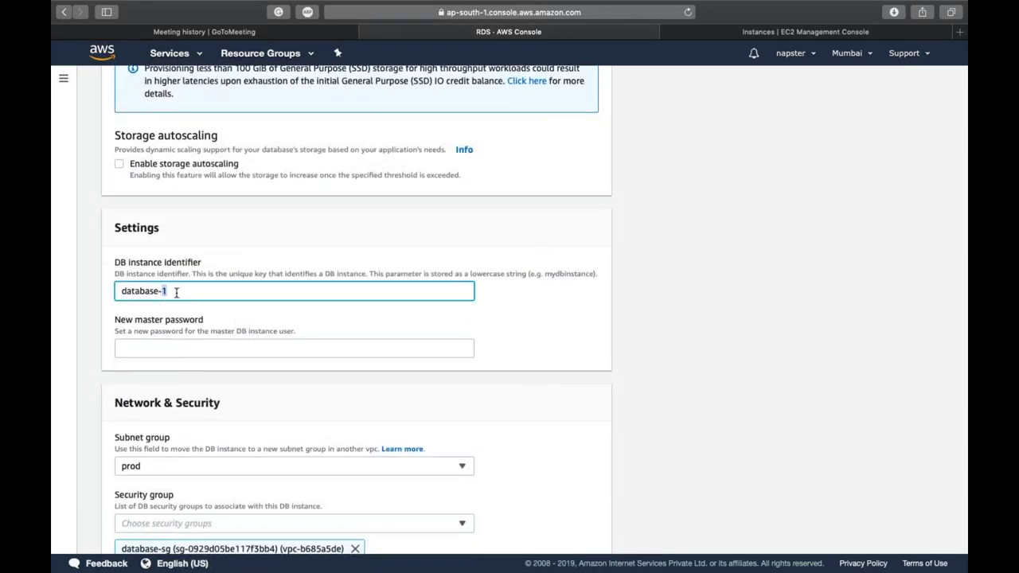
{"action": "left_click", "coordinate": [188, 355]}
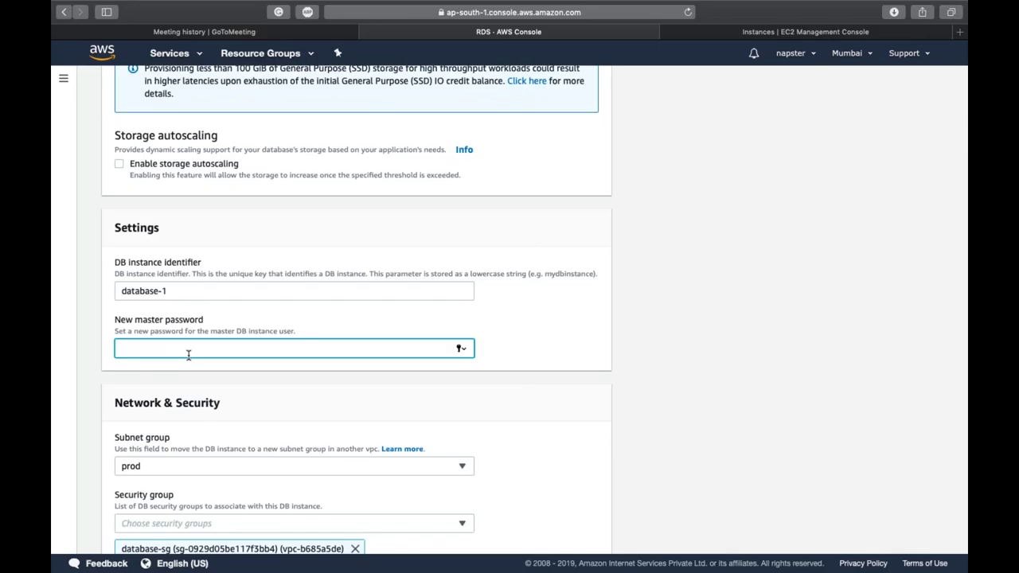
{"action": "scroll", "coordinate": [188, 355], "scroll_direction": "down", "scroll_amount": 5}
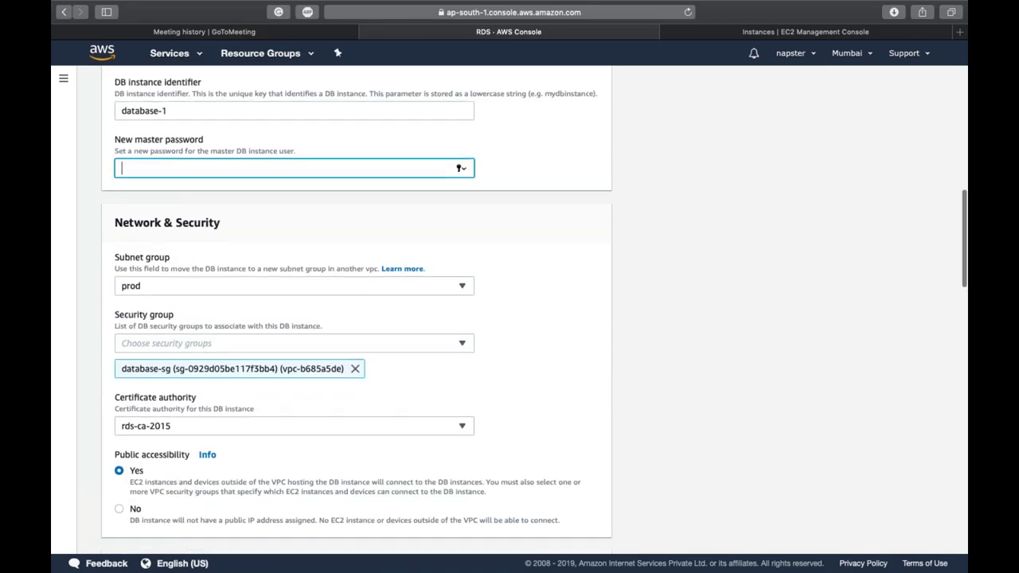
{"action": "left_click", "coordinate": [176, 345]}
{"action": "left_click", "coordinate": [176, 346]}
{"action": "scroll", "coordinate": [176, 348], "scroll_direction": "down", "scroll_amount": 6}
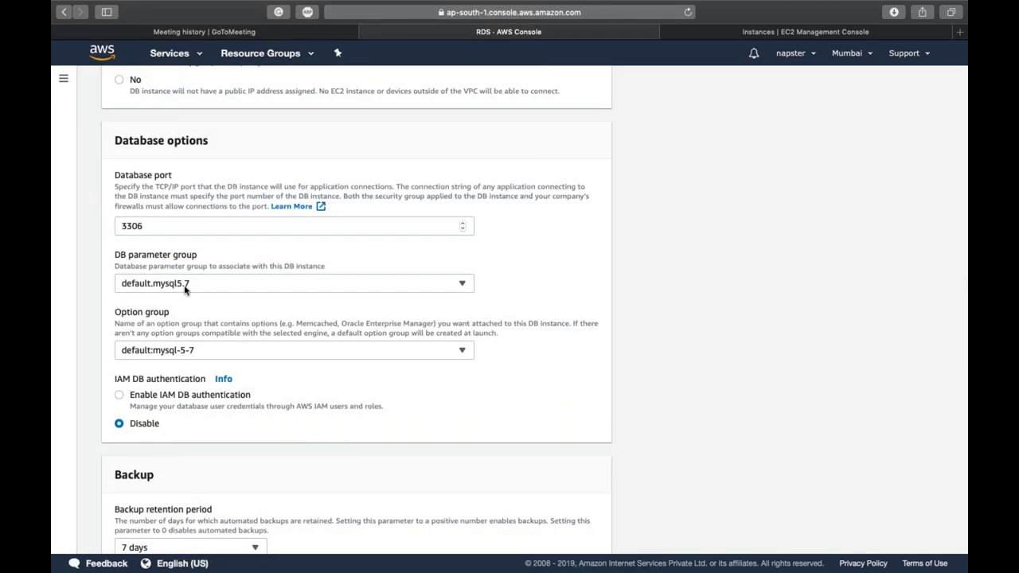
{"action": "scroll", "coordinate": [202, 358], "scroll_direction": "down", "scroll_amount": 7}
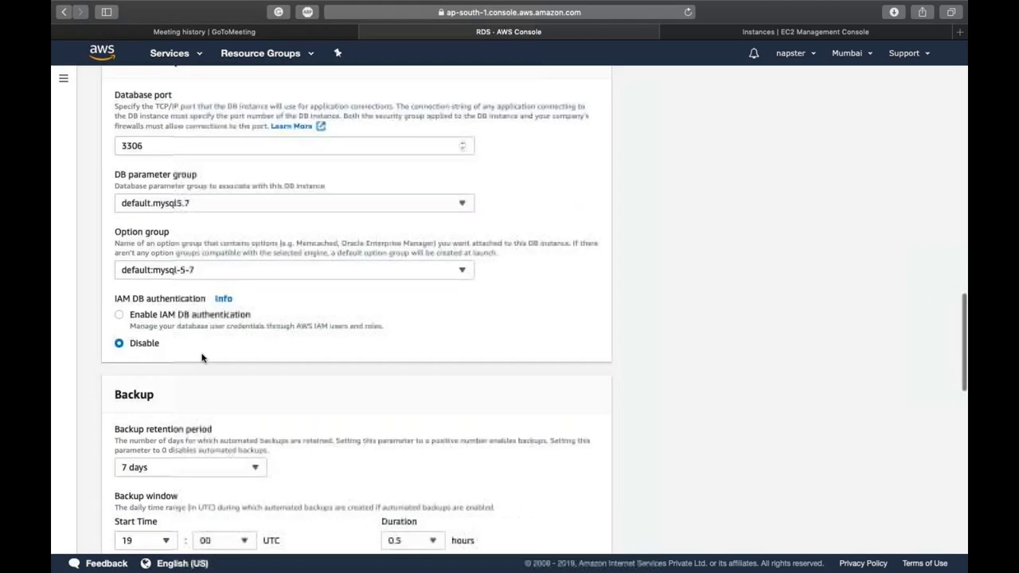
{"action": "scroll", "coordinate": [202, 358], "scroll_direction": "down", "scroll_amount": 9}
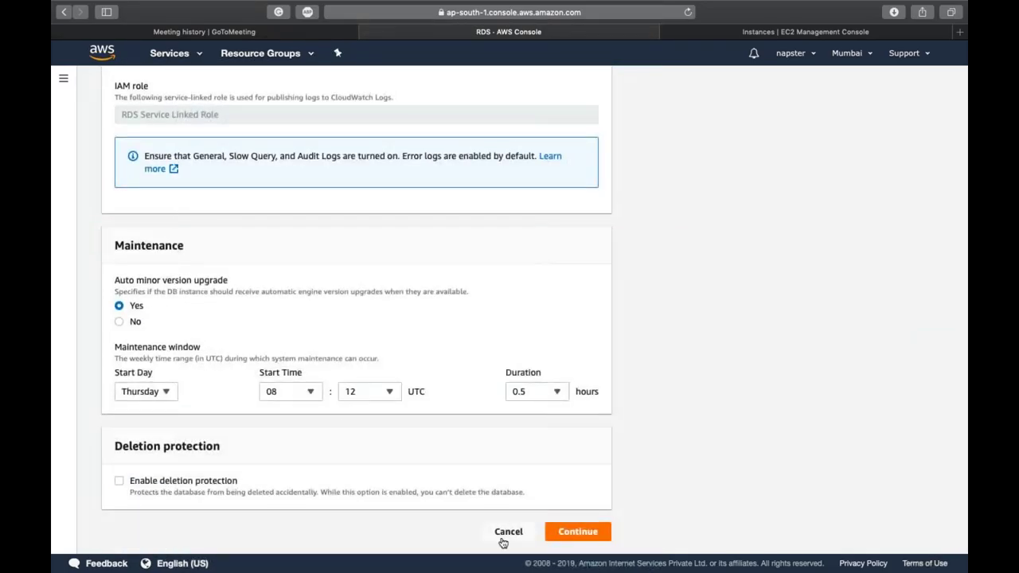
{"action": "left_click", "coordinate": [509, 532]}
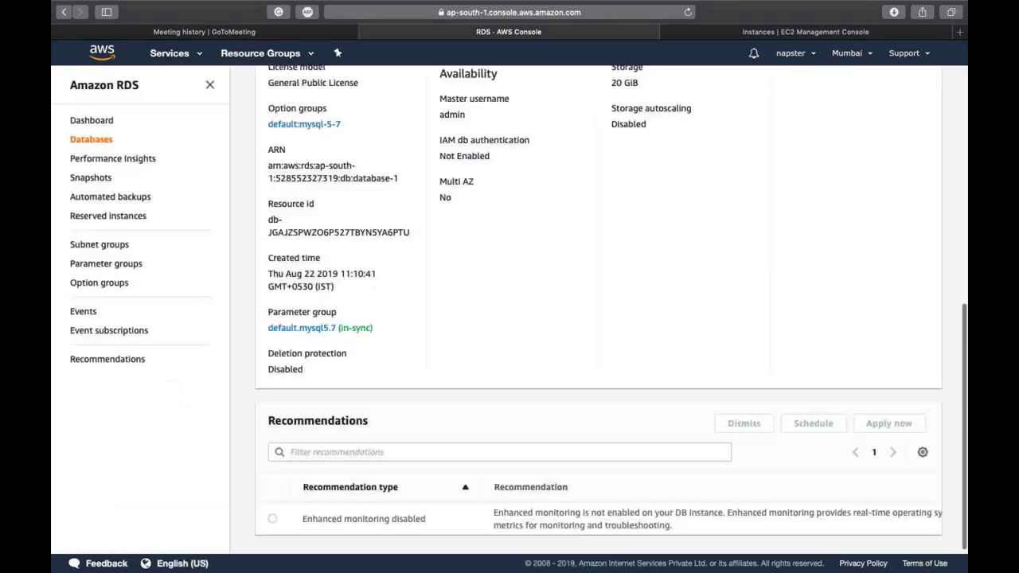
- Scroll to the top of database-1's page and show its Actions list again
{"action": "scroll", "coordinate": [513, 539], "scroll_direction": "up", "scroll_amount": 6}
{"action": "scroll", "coordinate": [611, 308], "scroll_direction": "up", "scroll_amount": 3}
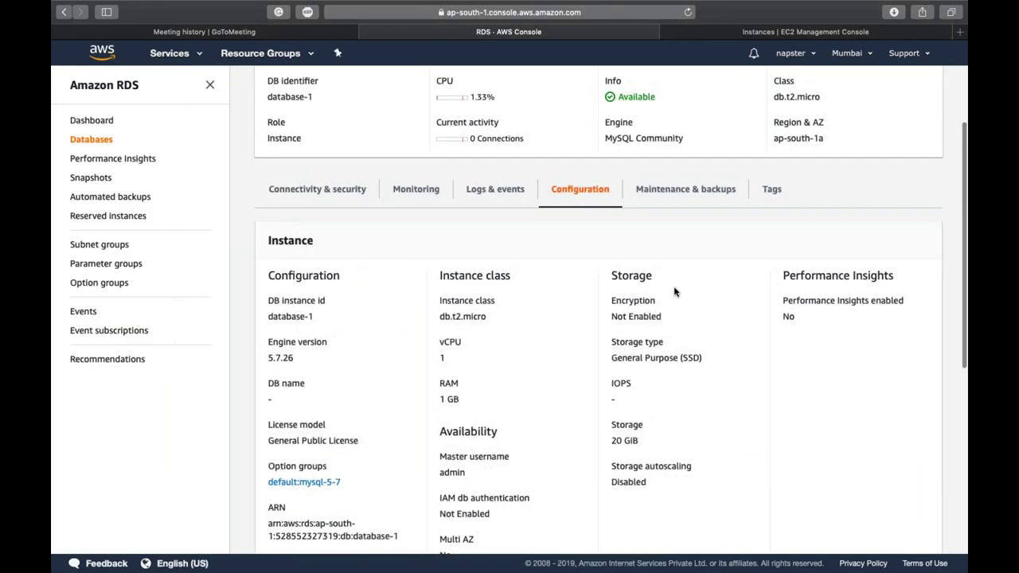
{"action": "left_click", "coordinate": [914, 115]}
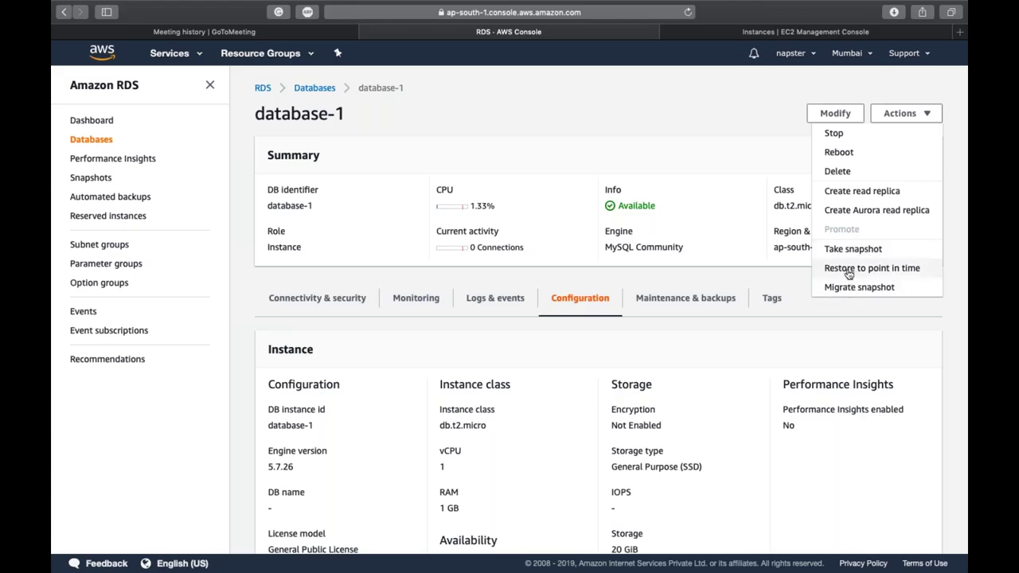
- Start a read replica of database-1 with destination region EU (Frankfurt)
{"action": "left_click", "coordinate": [831, 194]}
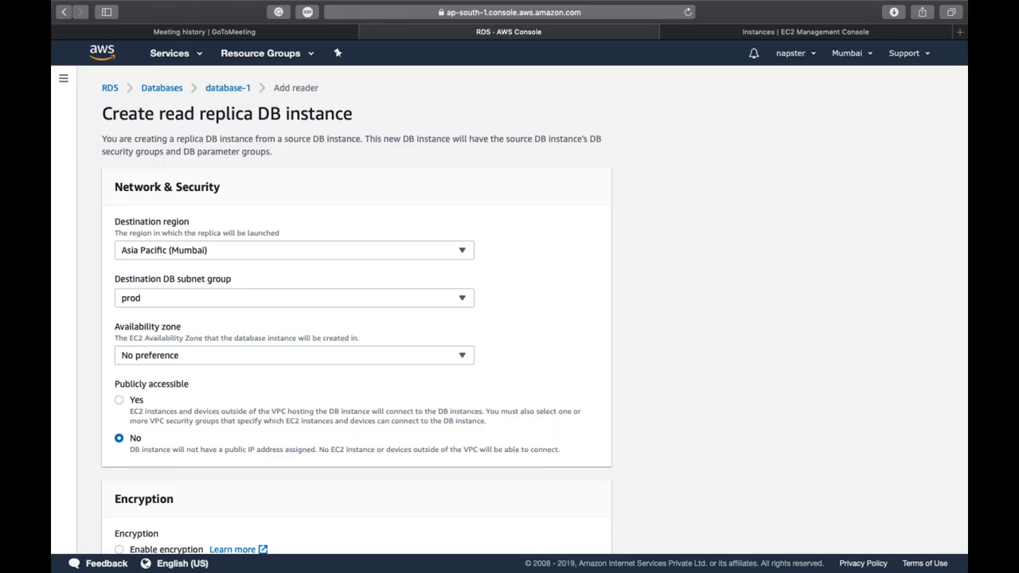
{"action": "scroll", "coordinate": [546, 212], "scroll_direction": "down", "scroll_amount": 2}
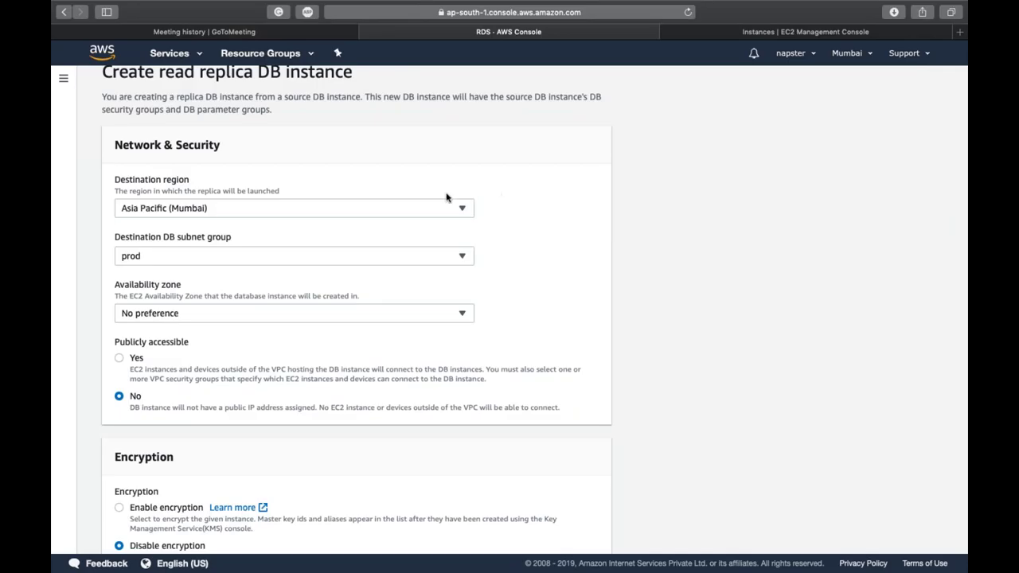
{"action": "left_click", "coordinate": [419, 211]}
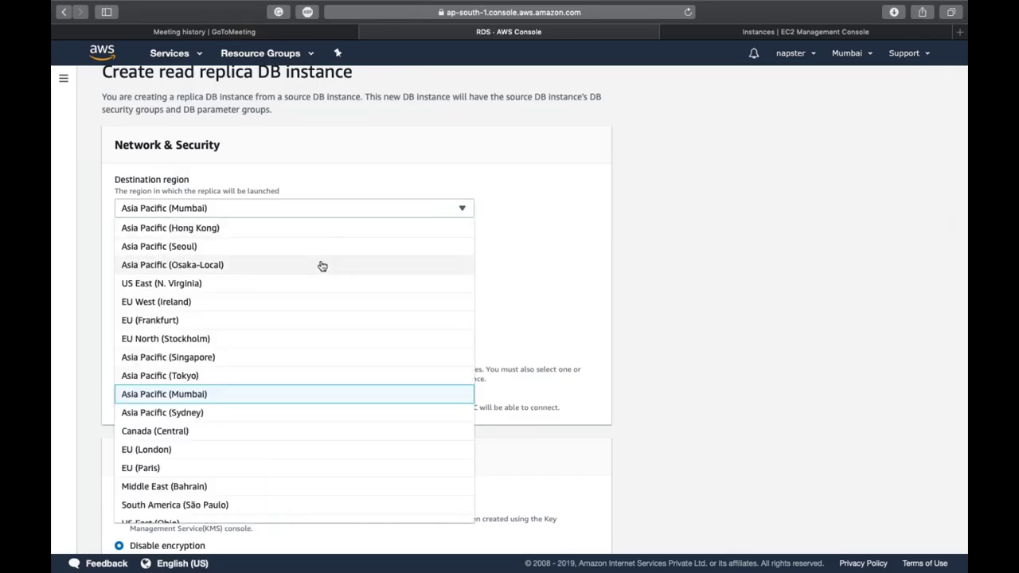
{"action": "left_click", "coordinate": [311, 320]}
- Review the replica's instance classes, keeping db.t2.micro, and the remaining settings
{"action": "scroll", "coordinate": [145, 137], "scroll_direction": "down", "scroll_amount": 3}
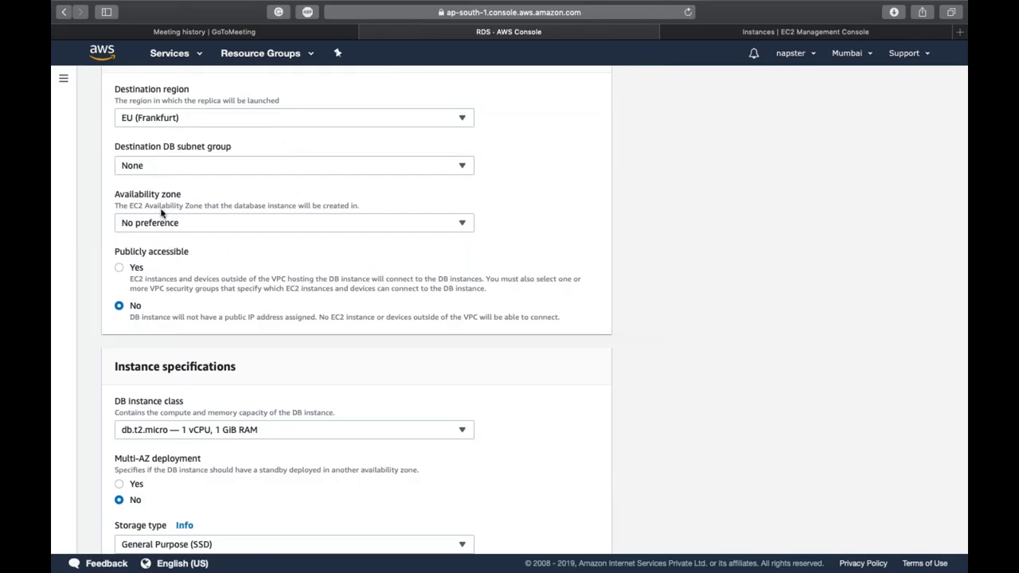
{"action": "scroll", "coordinate": [161, 212], "scroll_direction": "down", "scroll_amount": 8}
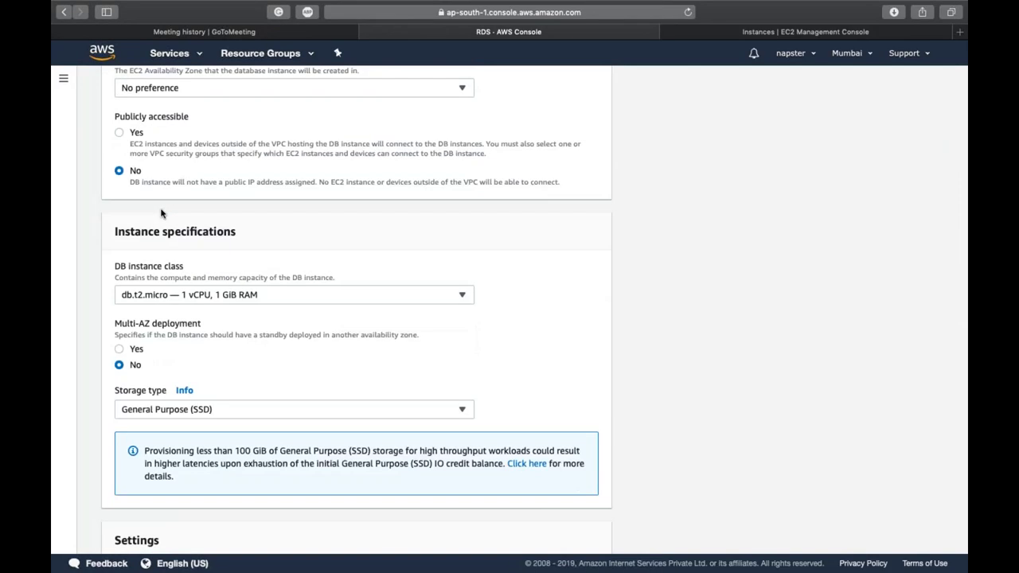
{"action": "left_click", "coordinate": [159, 184]}
{"action": "left_click", "coordinate": [159, 184]}
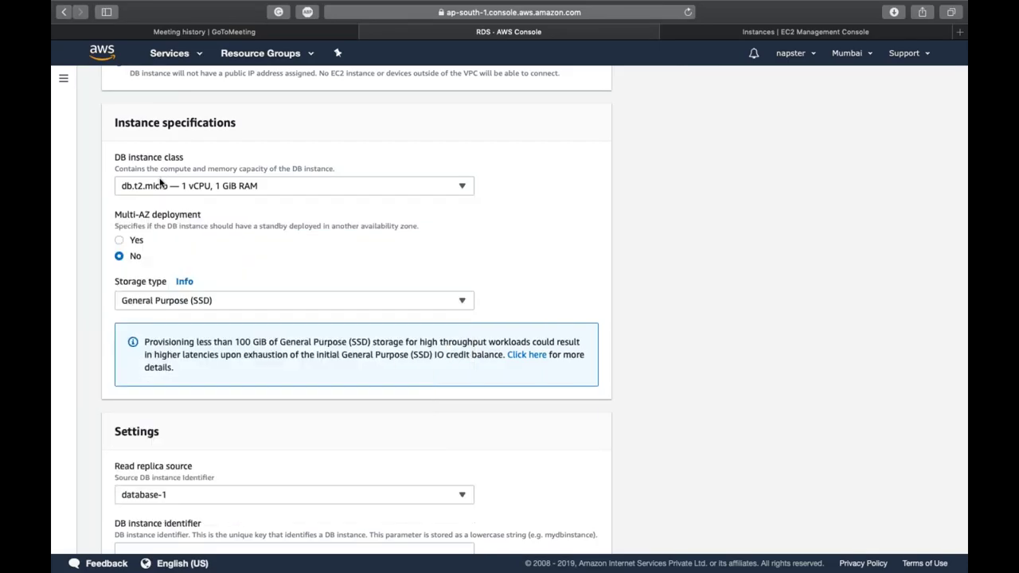
{"action": "scroll", "coordinate": [159, 184], "scroll_direction": "down", "scroll_amount": 15}
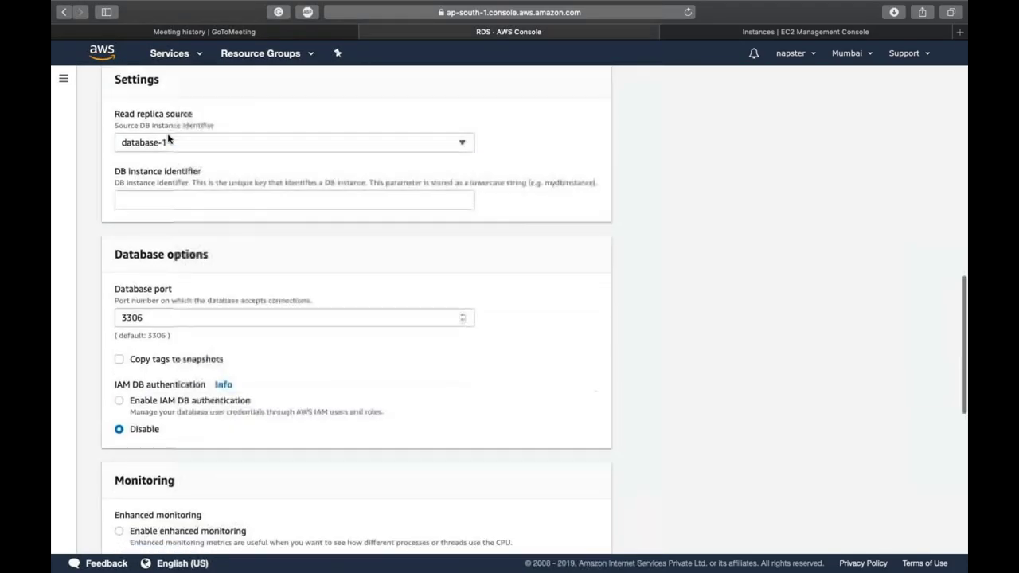
{"action": "scroll", "coordinate": [168, 139], "scroll_direction": "down", "scroll_amount": 5}
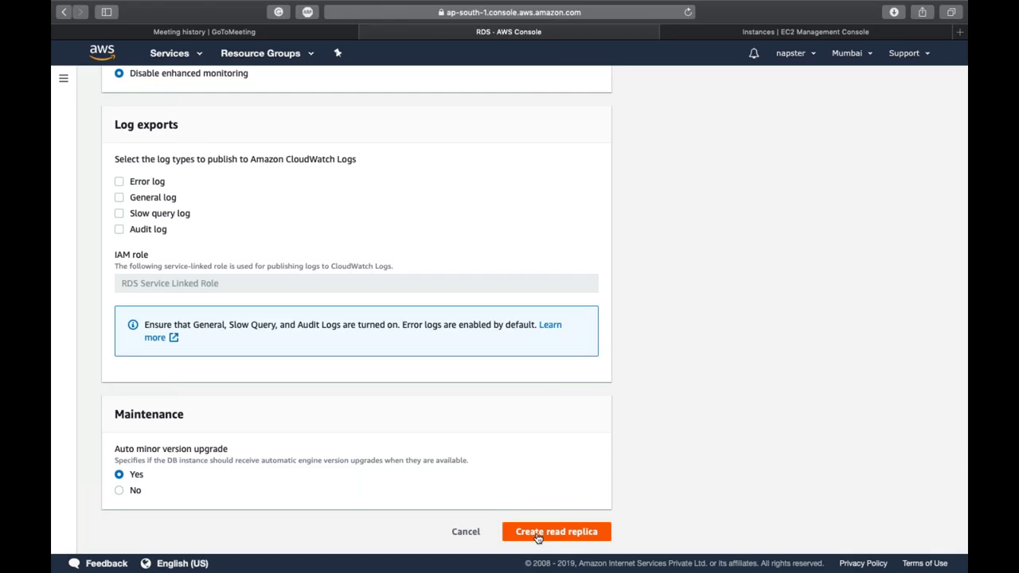
- Cancel the read replica form and return to the Databases list
{"action": "left_click", "coordinate": [481, 535]}
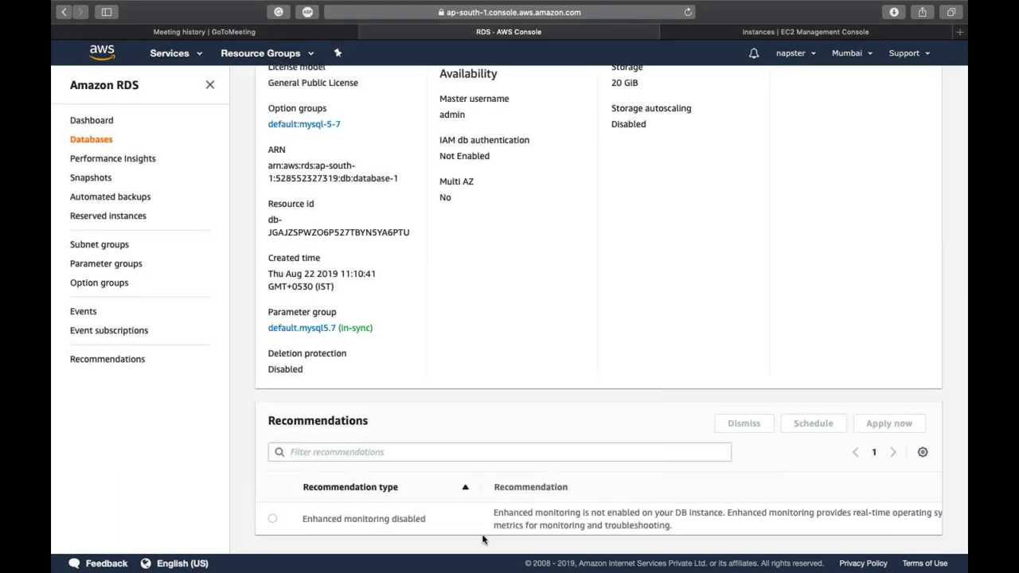
{"action": "scroll", "coordinate": [482, 540], "scroll_direction": "up", "scroll_amount": 6}
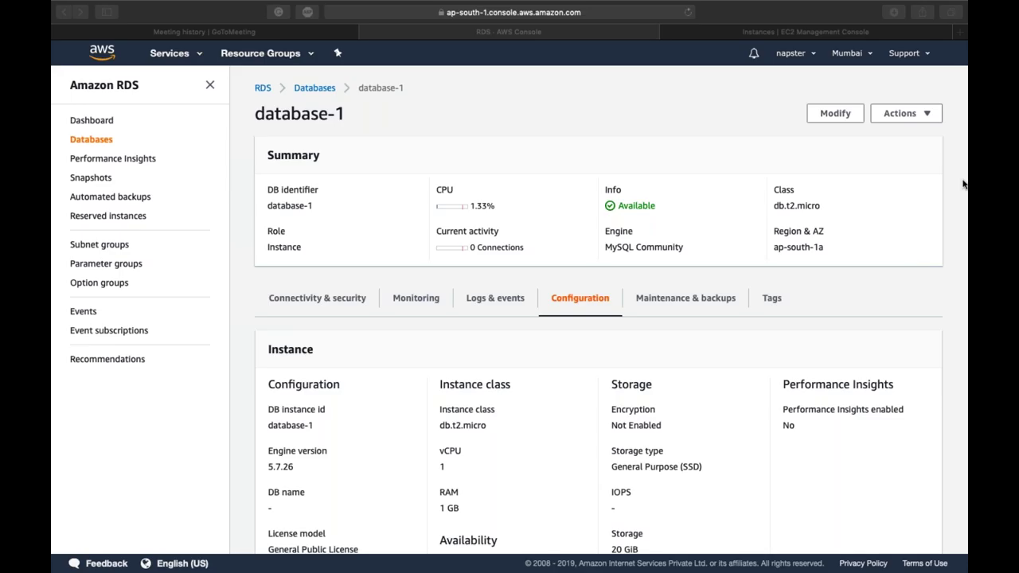
{"action": "left_click", "coordinate": [322, 88]}
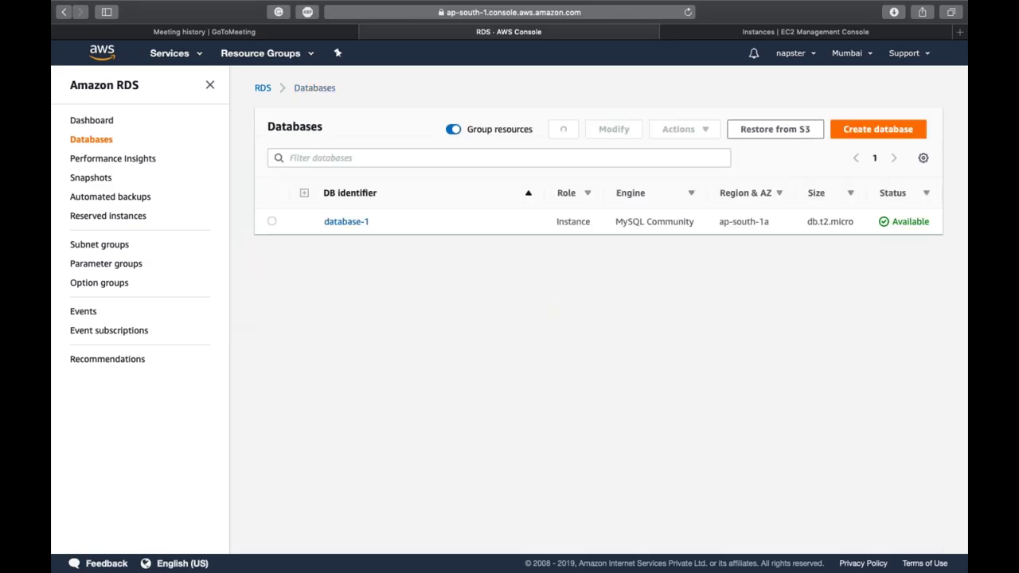
- Delete database-1 with no final snapshot, acknowledging and confirming with 'delete me'
{"action": "left_click", "coordinate": [272, 221]}
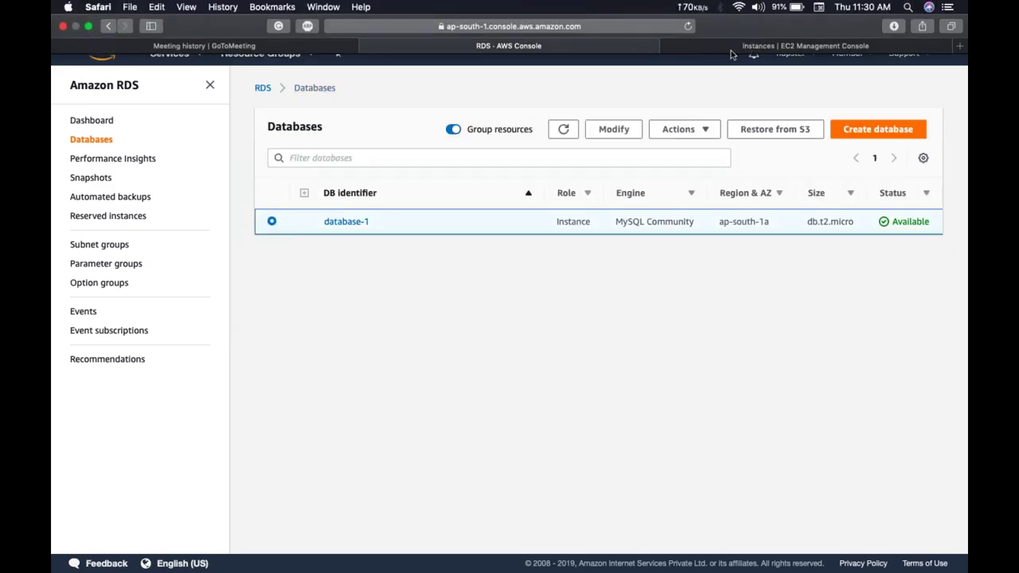
{"action": "left_click", "coordinate": [707, 130]}
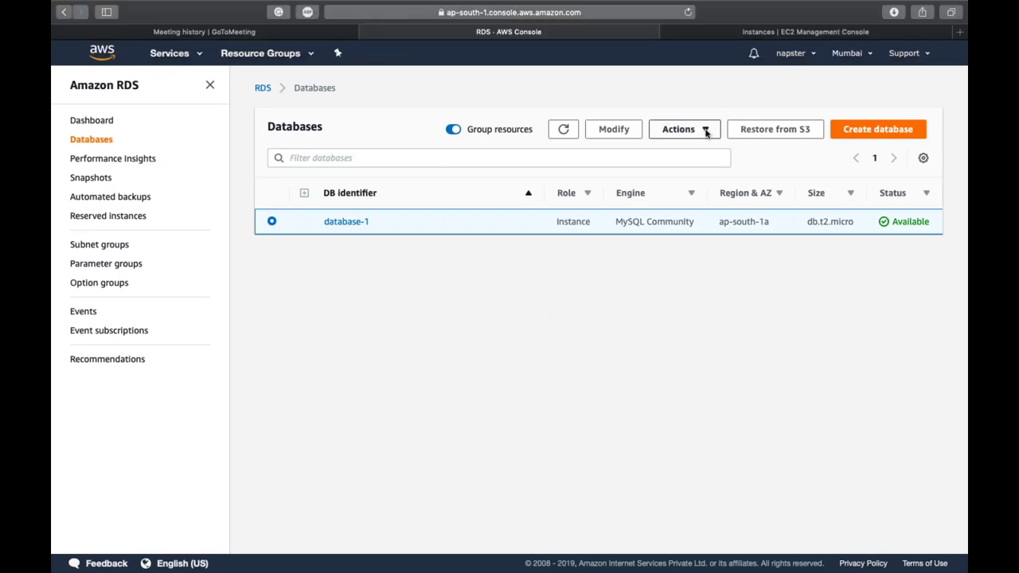
{"action": "left_click", "coordinate": [706, 189]}
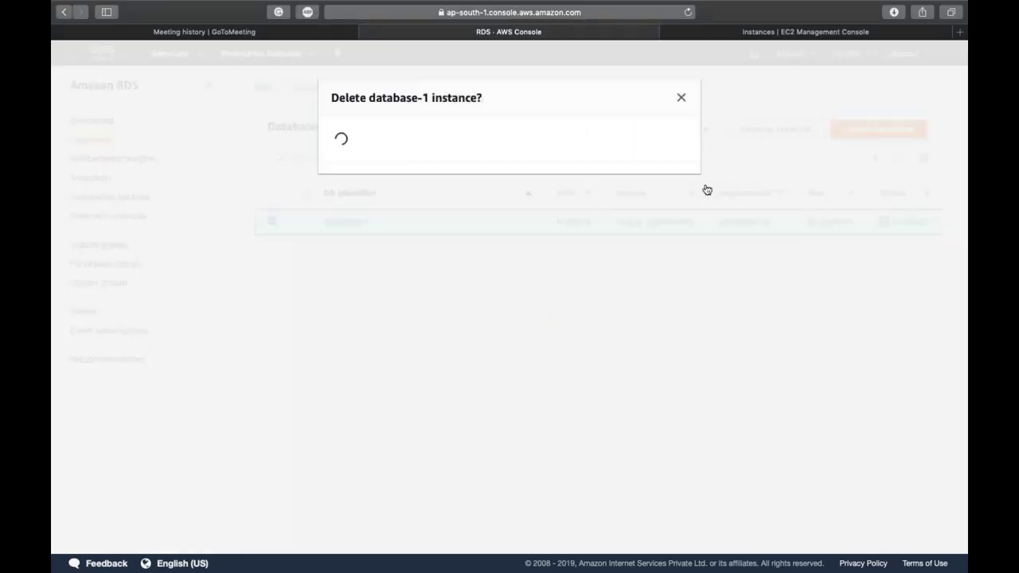
{"action": "left_click", "coordinate": [337, 160]}
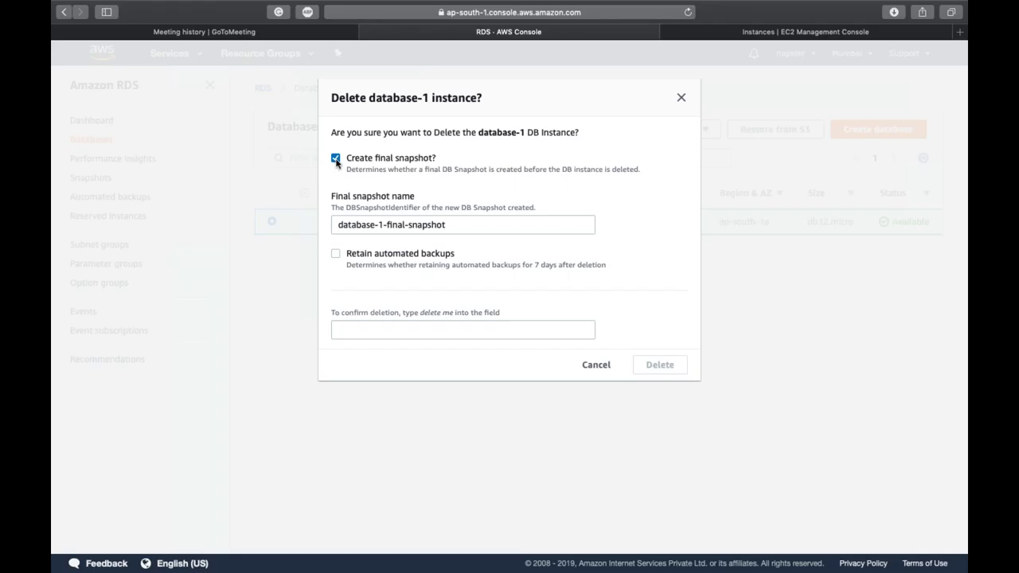
{"action": "left_click", "coordinate": [392, 308]}
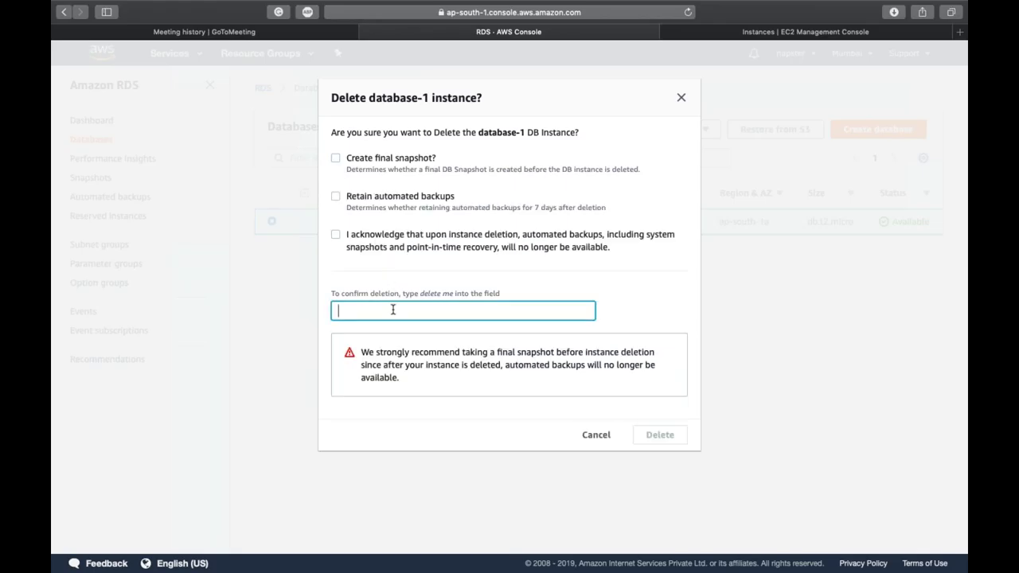
{"action": "left_click", "coordinate": [336, 239]}
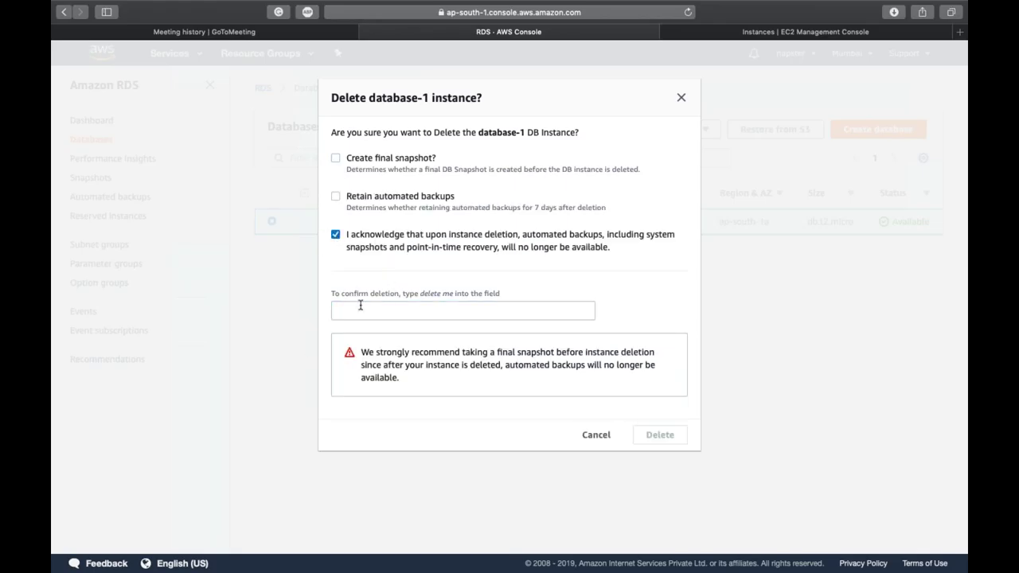
{"action": "left_click", "coordinate": [362, 311]}
{"action": "type", "text": "delete"}
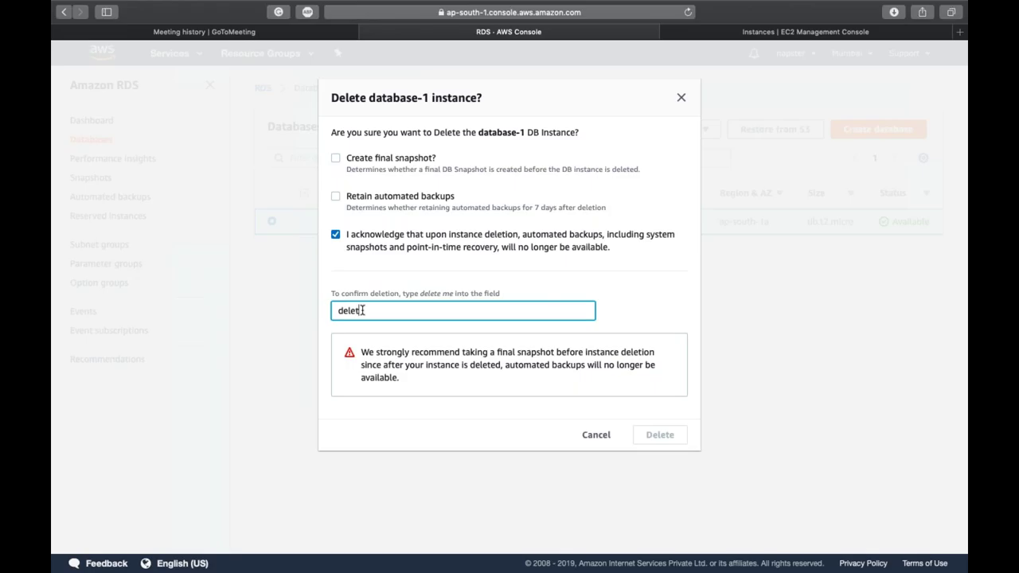
{"action": "type", "text": " me"}
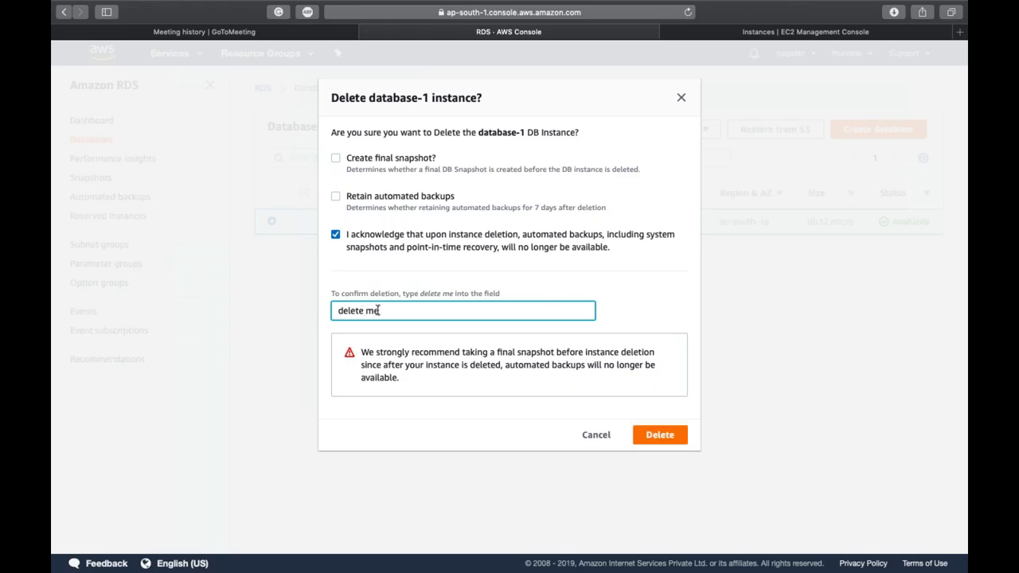
{"action": "left_click", "coordinate": [658, 434]}
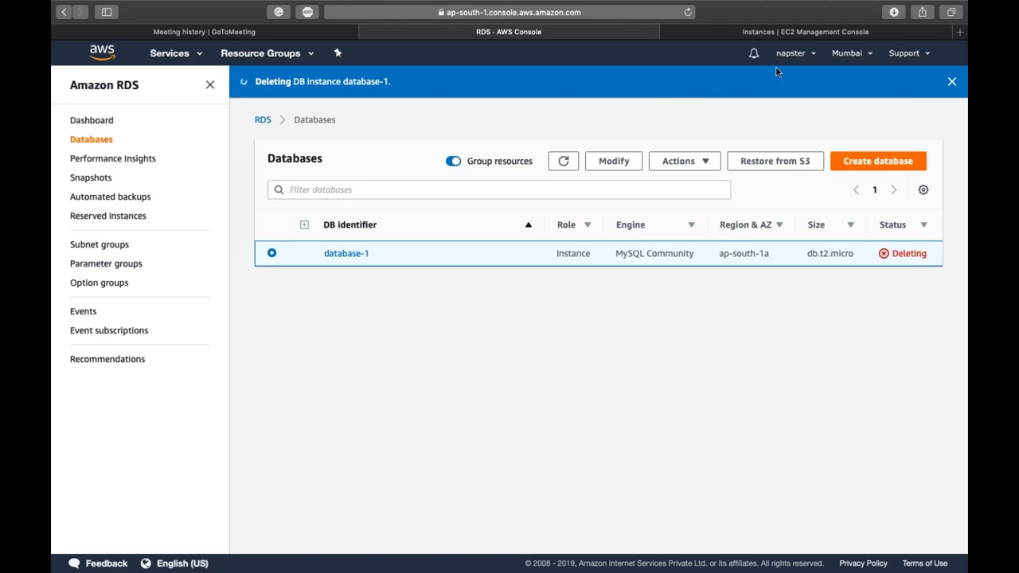
- Terminate the appServer EC2 instance via Actions > Instance State > Terminate and confirm
{"action": "left_click", "coordinate": [805, 32]}
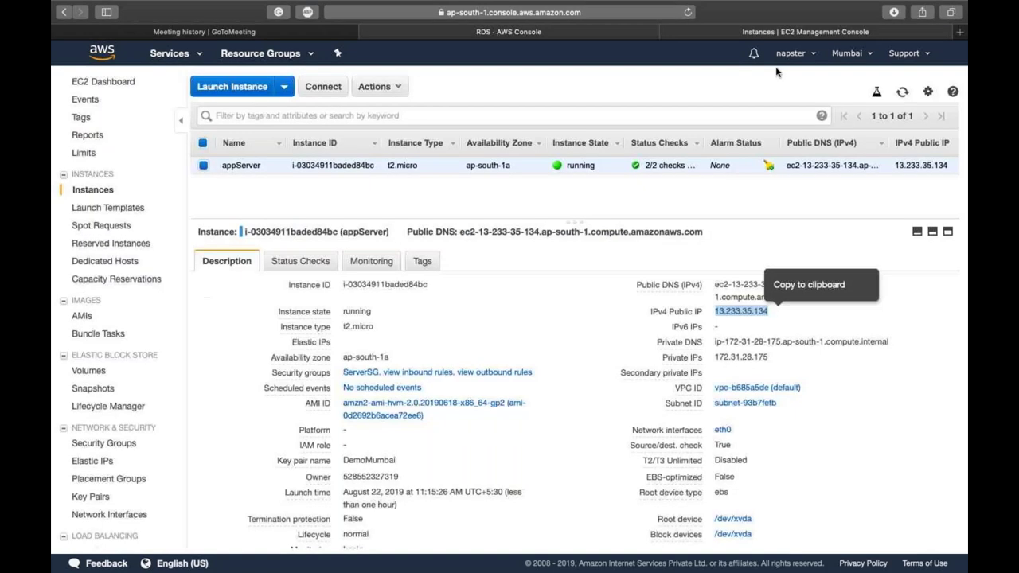
{"action": "left_click", "coordinate": [378, 86]}
{"action": "mouse_move", "coordinate": [420, 173]}
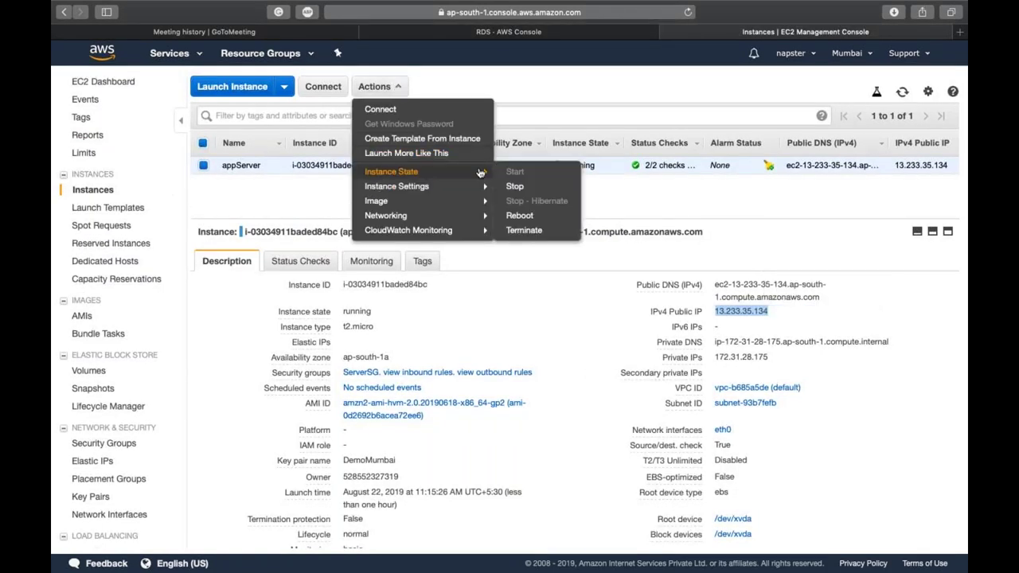
{"action": "left_click", "coordinate": [532, 231]}
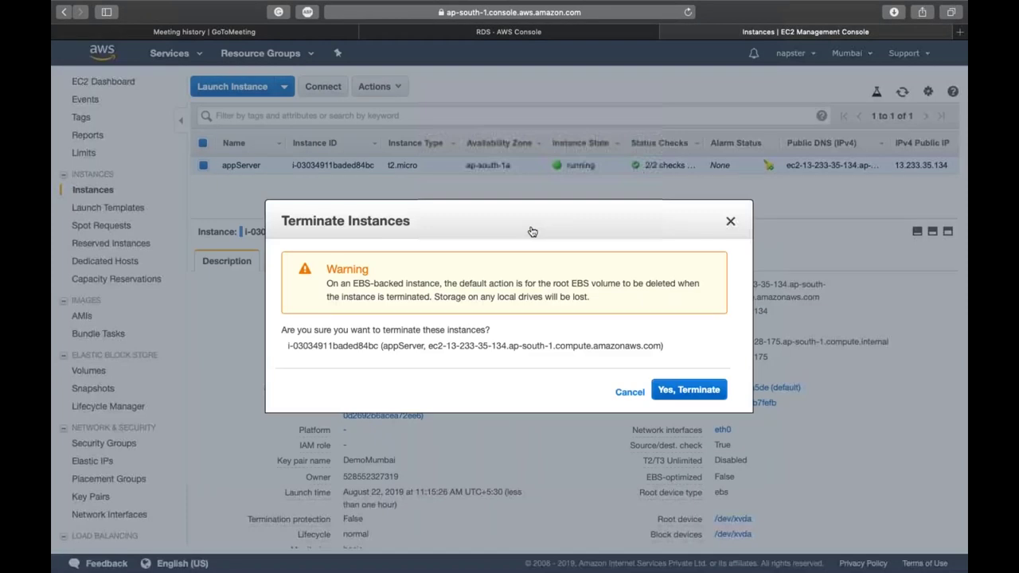
{"action": "left_click", "coordinate": [688, 390]}
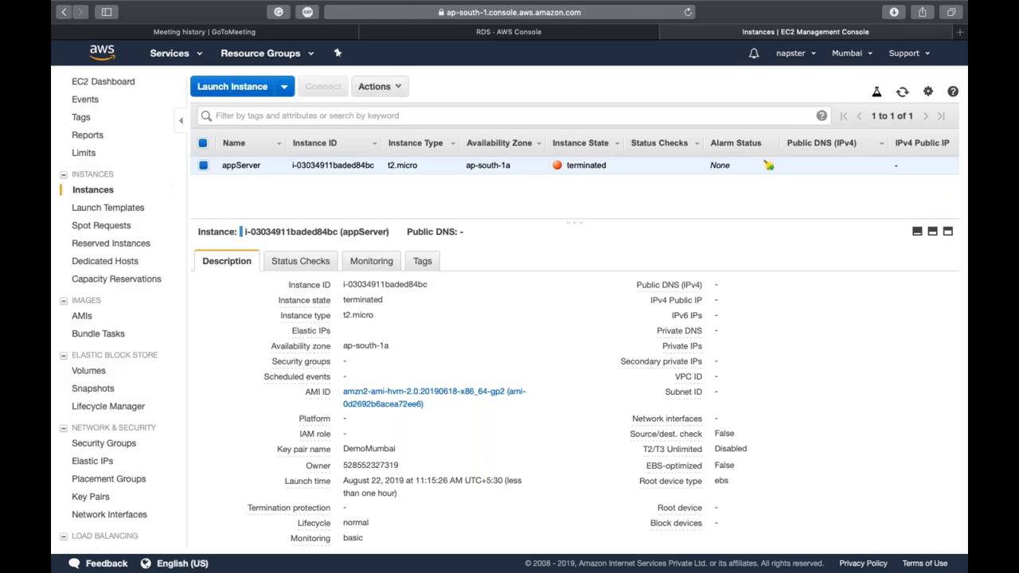
{"action": "key", "text": "ctrl+Up"}
{"action": "key", "text": "Escape"}
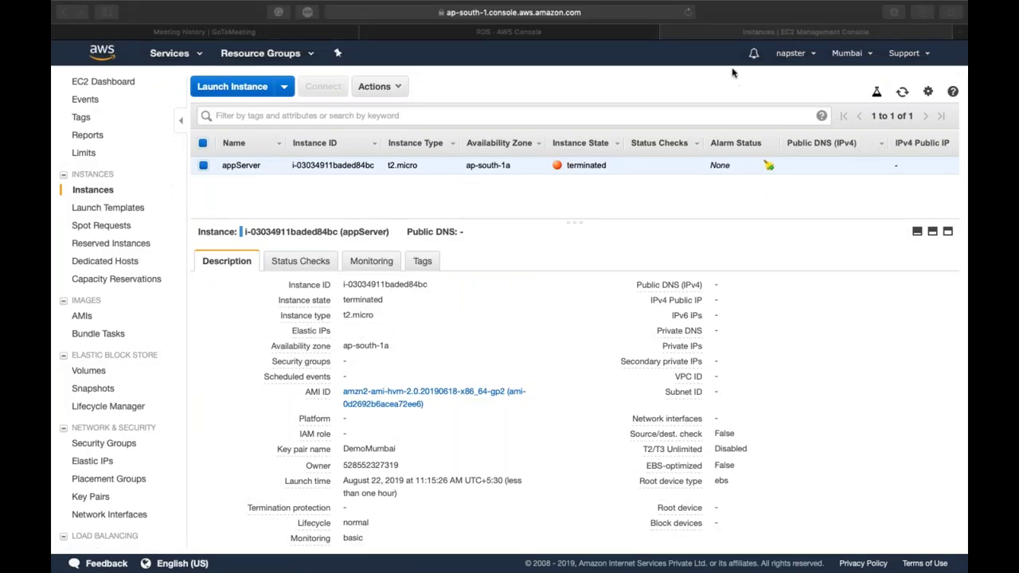
{"action": "left_click", "coordinate": [713, 96]}
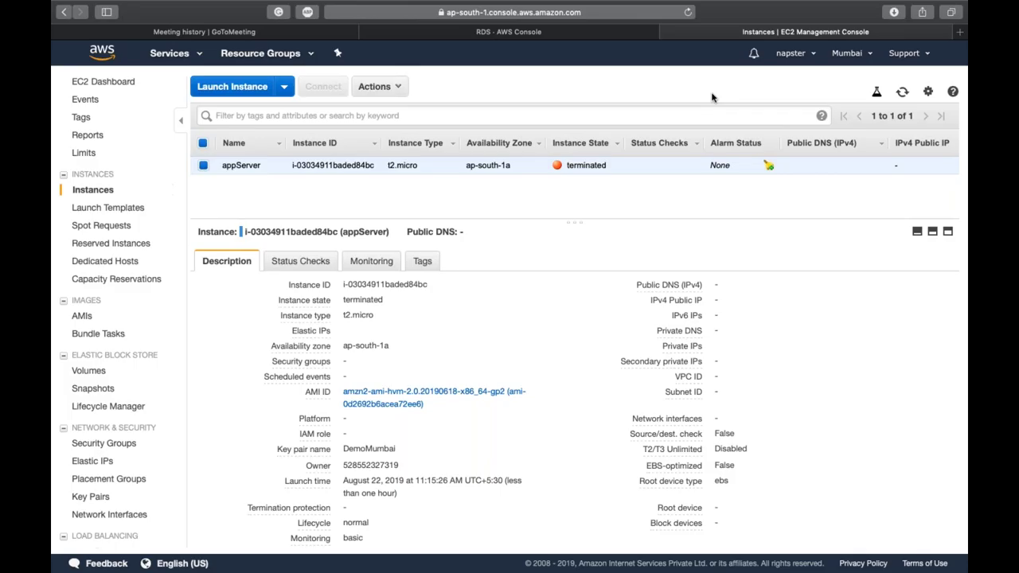
- Verify the RDS Databases page shows database-1 deleted, then switch to another desktop
{"action": "key", "text": "ctrl+Right"}
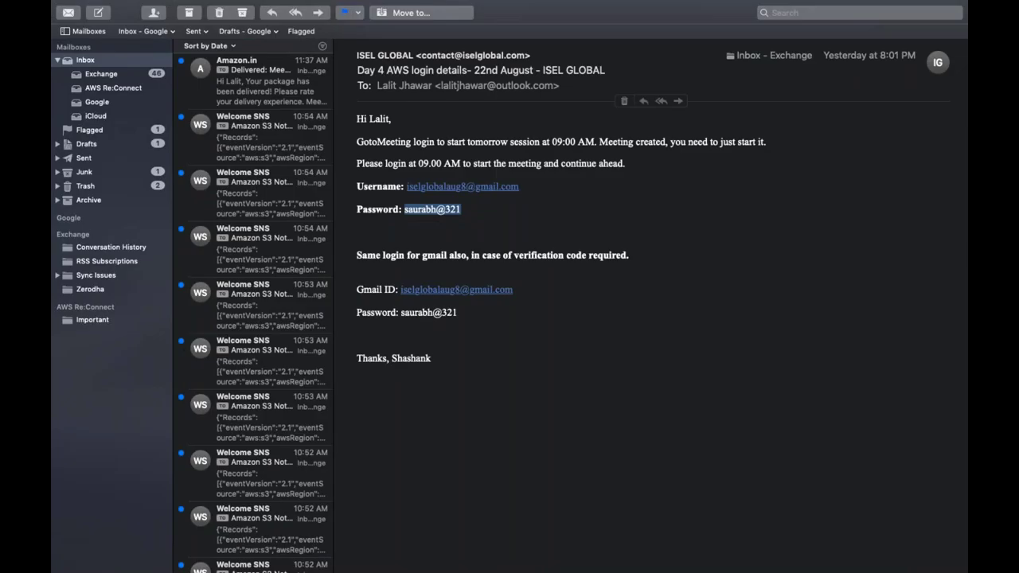
{"action": "key", "text": "ctrl+Left"}
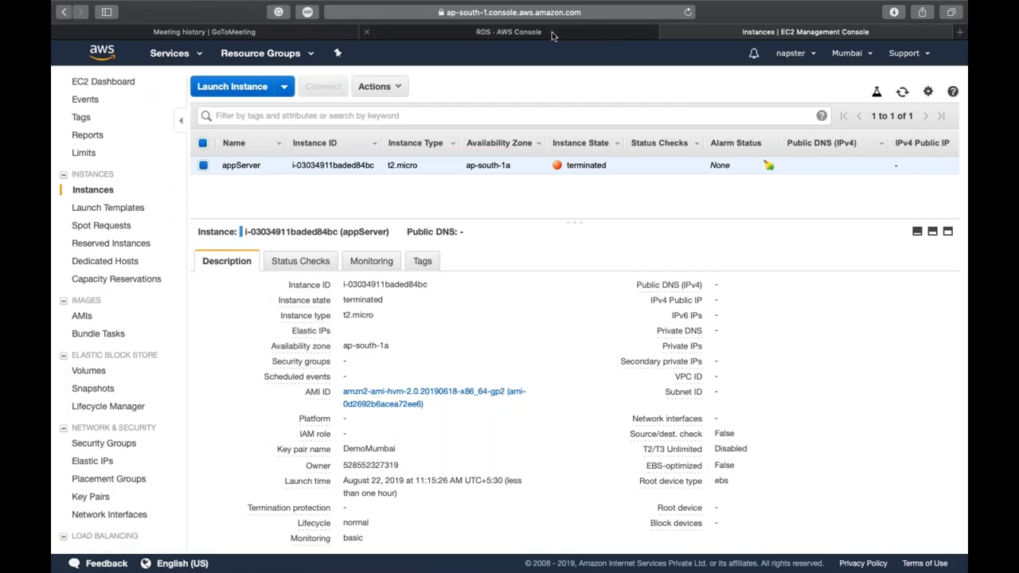
{"action": "left_click", "coordinate": [551, 32]}
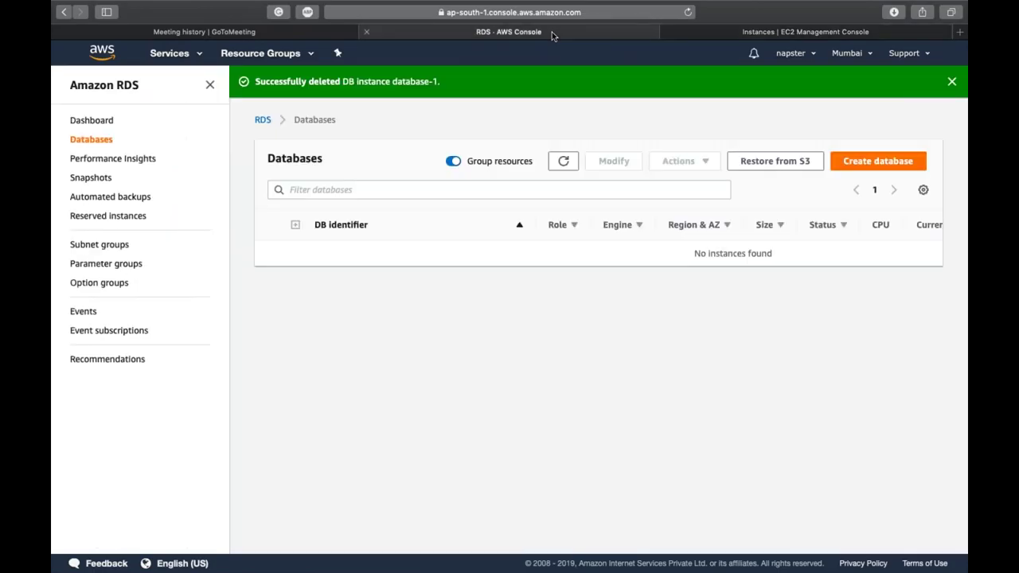
{"action": "key", "text": "ctrl+Left"}
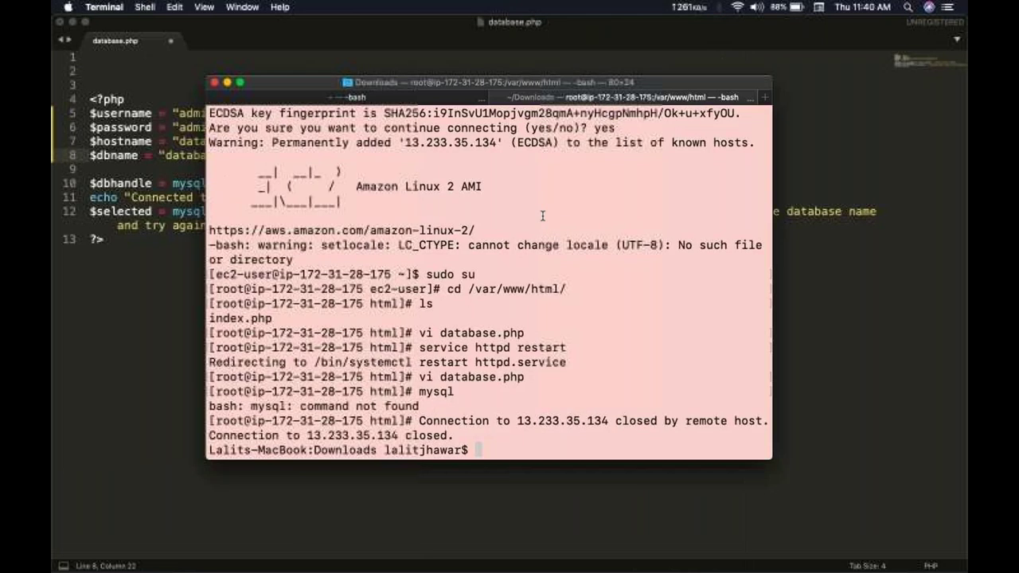
- Quick Look through the DynamoDB.pptx slides in the 5. Database folder
{"action": "key", "text": "super+q"}
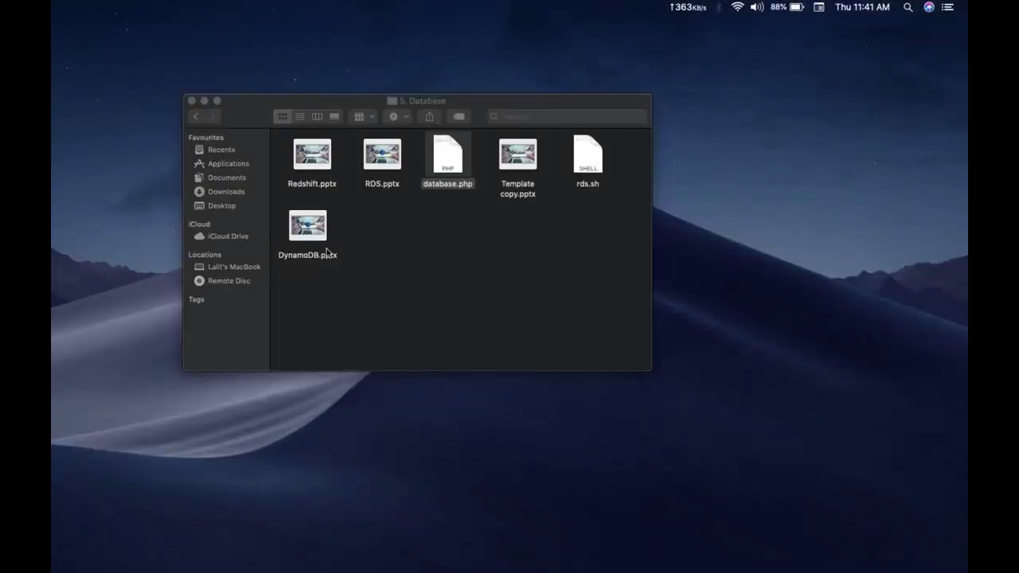
{"action": "left_click", "coordinate": [313, 225]}
{"action": "key", "text": "space"}
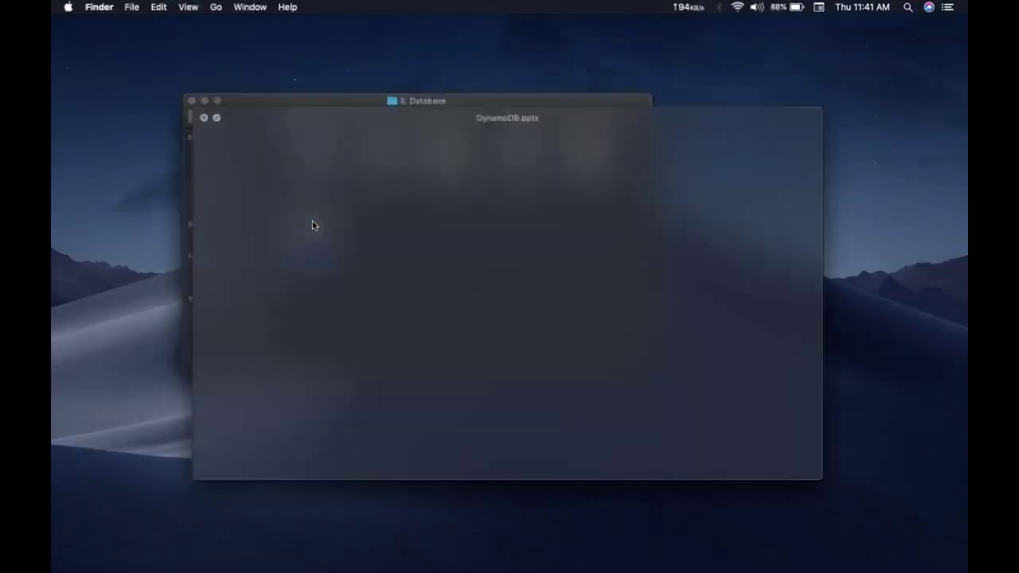
{"action": "scroll", "coordinate": [312, 220], "scroll_direction": "down", "scroll_amount": 5}
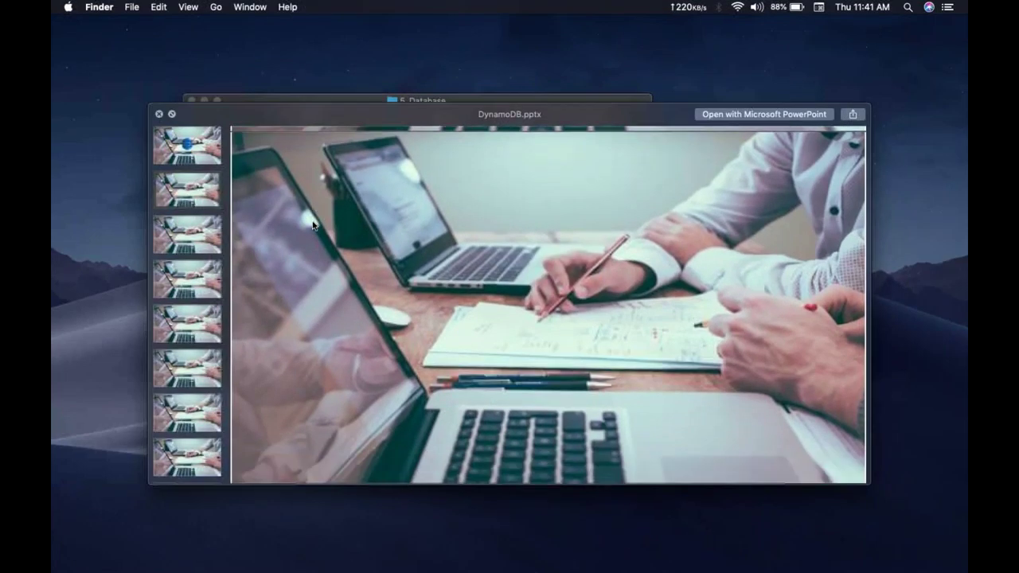
{"action": "key", "text": "space"}
{"action": "mouse_move", "coordinate": [308, 223]}
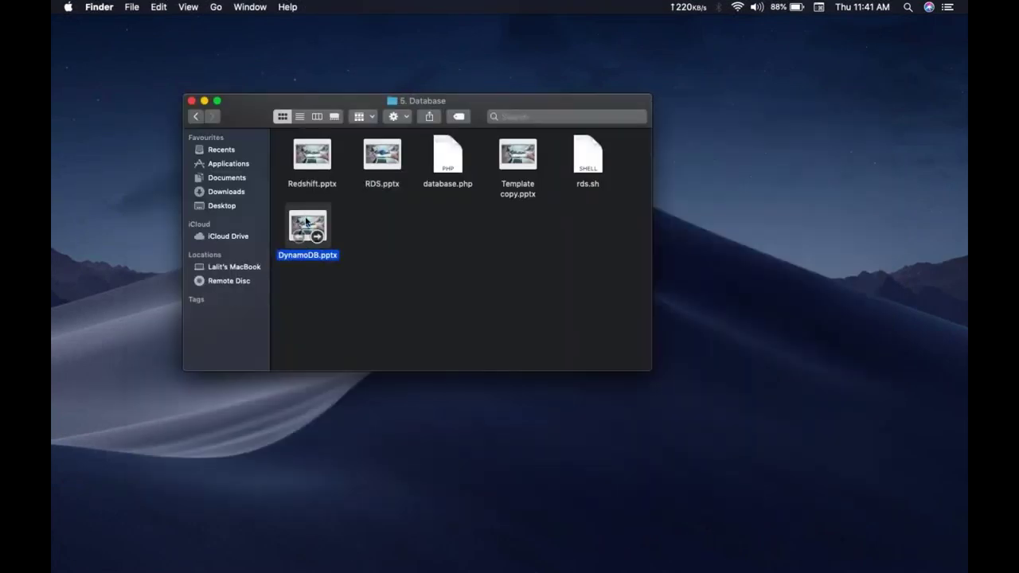
- Open DynamoDB.pptx in PowerPoint and run it as a slide show from the AWS DynamoDB title slide
{"action": "double_click", "coordinate": [307, 223]}
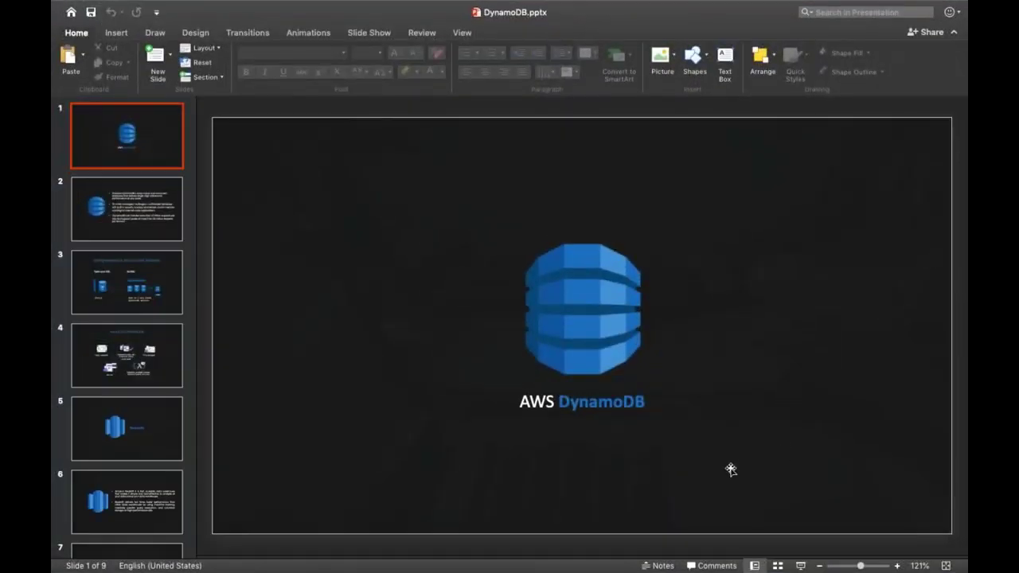
{"action": "left_click", "coordinate": [801, 567]}
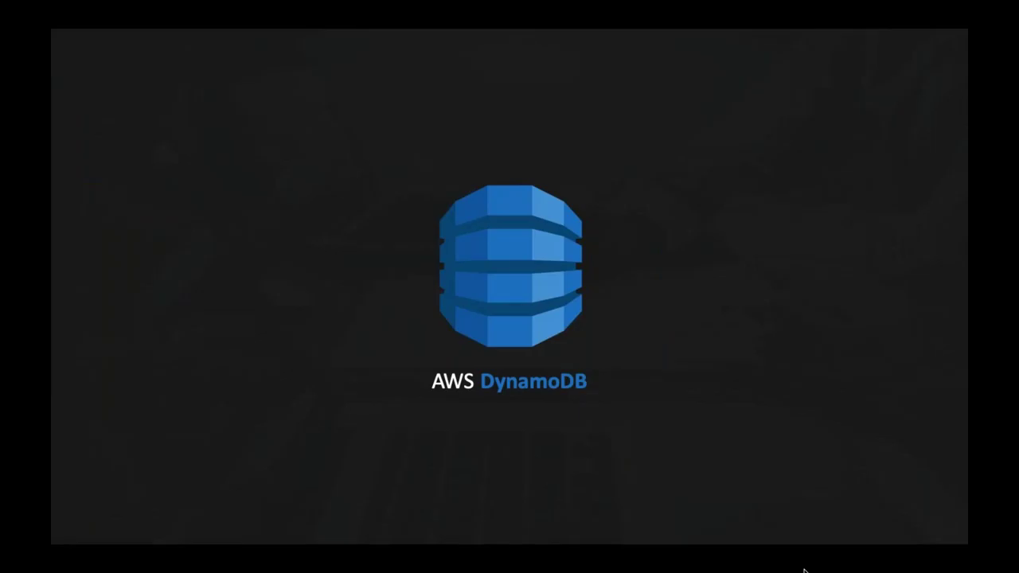
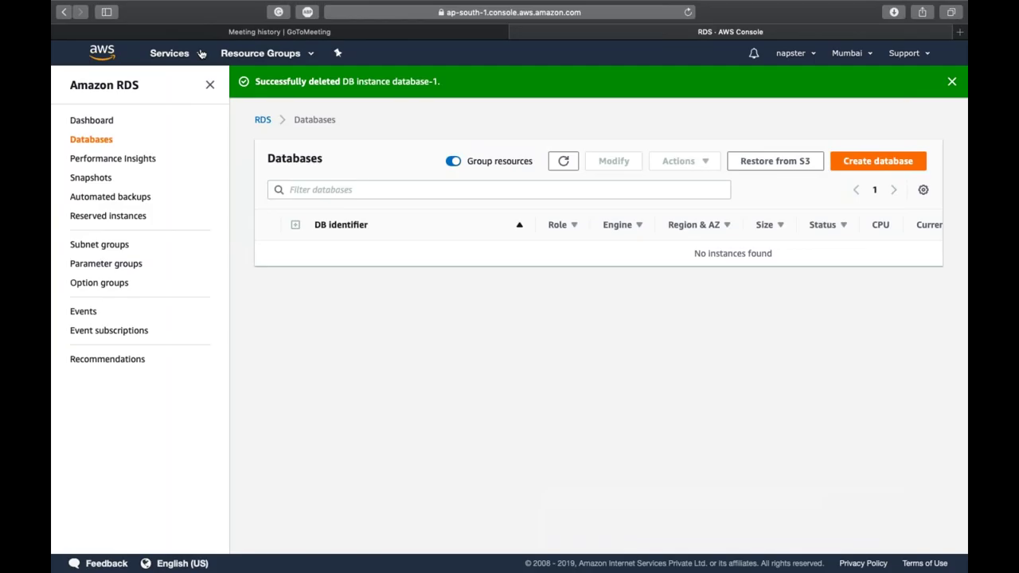
- Search the services list for 'rout' and go to Route 53
{"action": "left_click", "coordinate": [202, 54]}
{"action": "type", "text": "rout"}
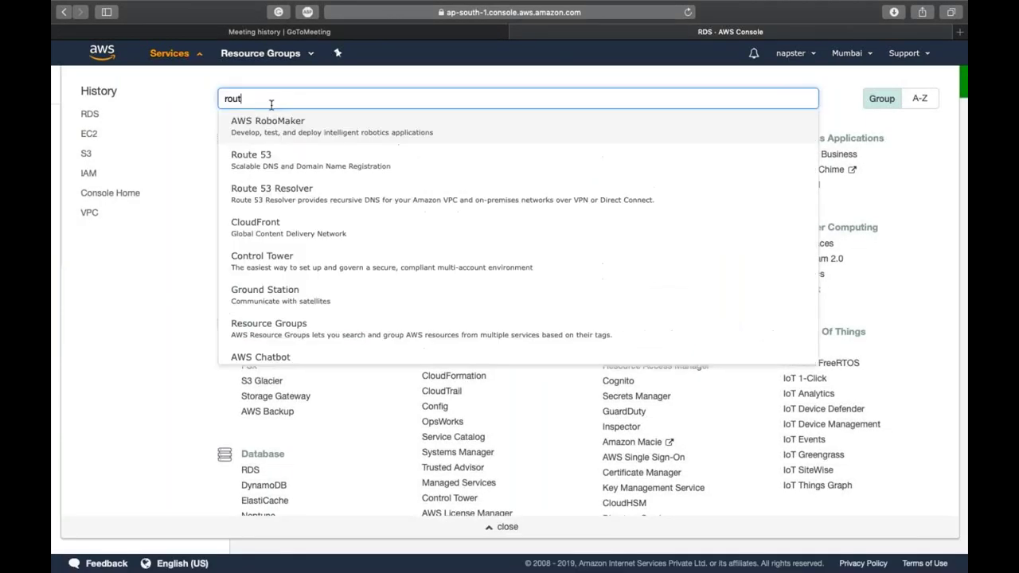
{"action": "left_click", "coordinate": [274, 123]}
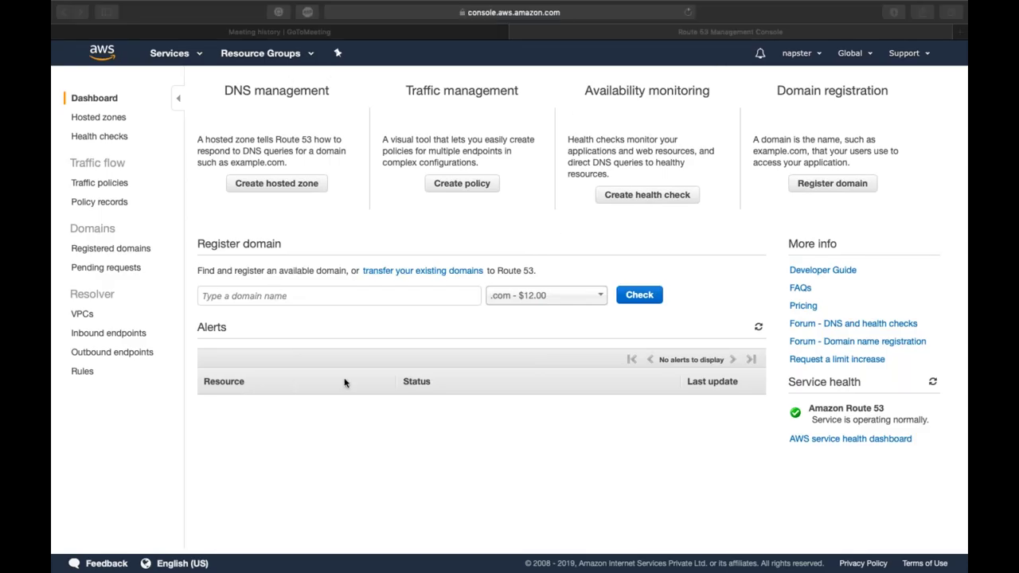
- From Registered domains, enter 'exampledomain' as a new domain and check .com availability
{"action": "left_click", "coordinate": [148, 252]}
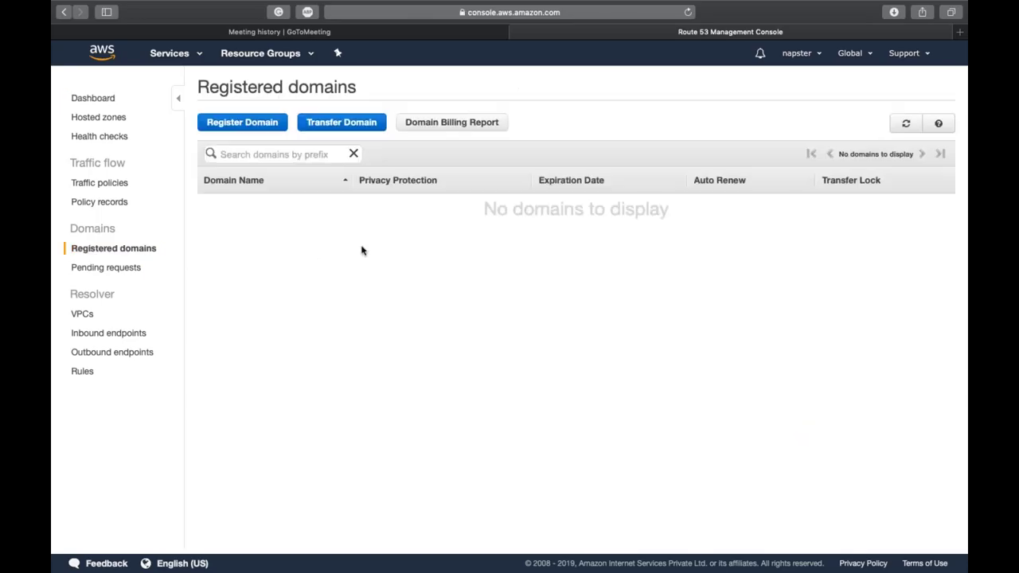
{"action": "left_click", "coordinate": [242, 124]}
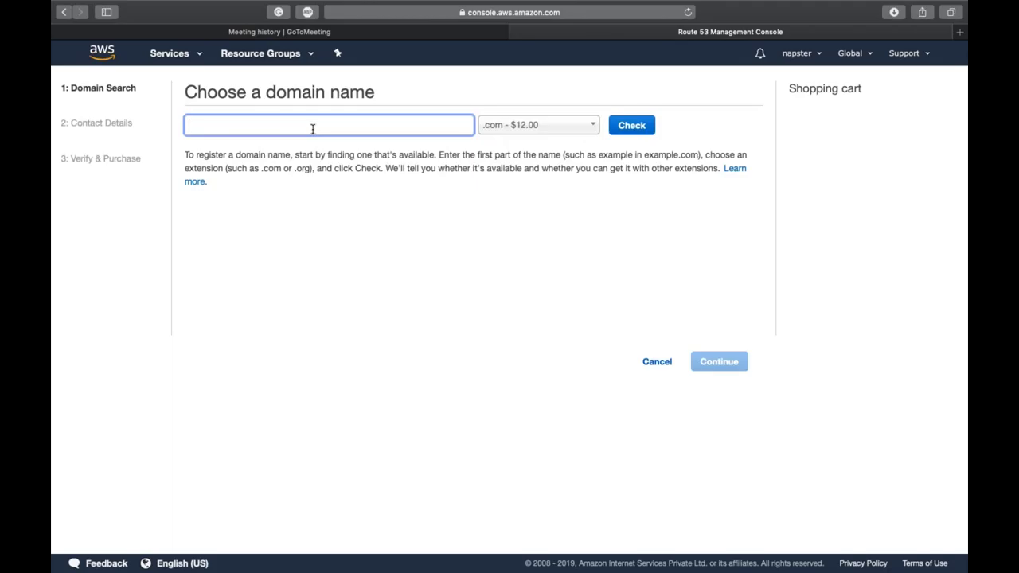
{"action": "type", "text": "exampledomain"}
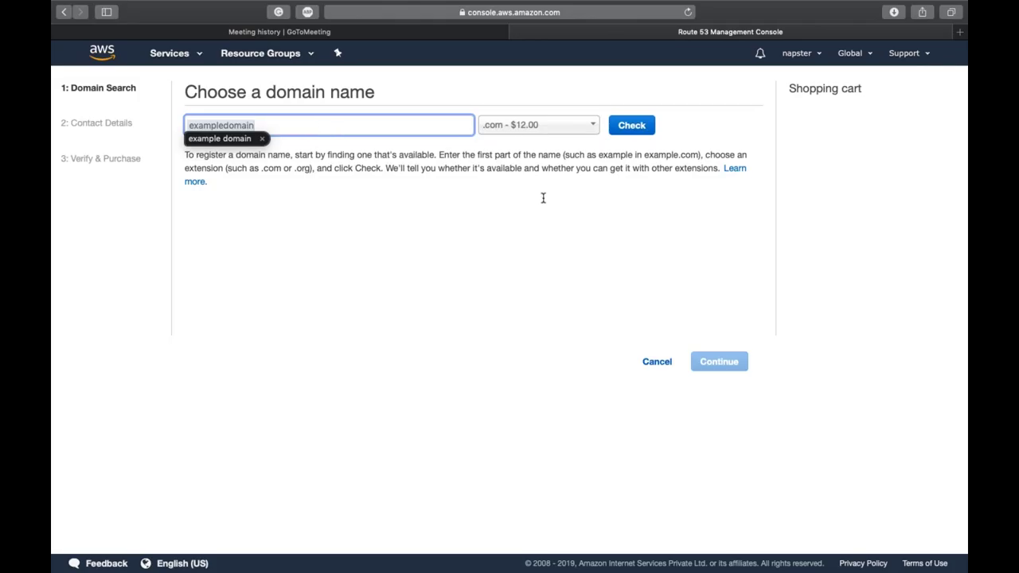
{"action": "left_click", "coordinate": [543, 198]}
{"action": "left_click", "coordinate": [278, 126]}
{"action": "key", "text": "super+z"}
{"action": "key", "text": "super+l"}
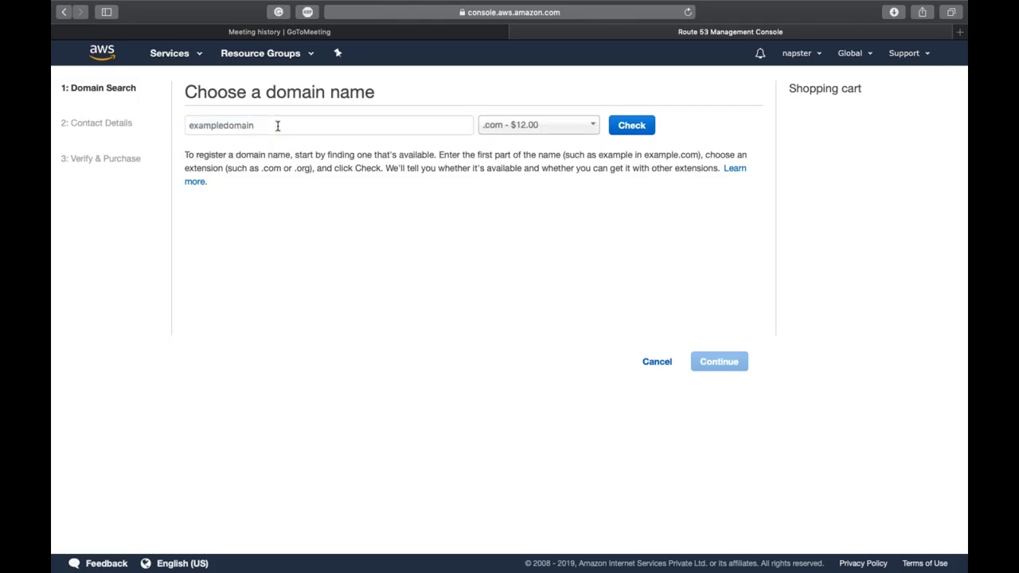
{"action": "key", "text": "Escape"}
{"action": "left_click", "coordinate": [628, 137]}
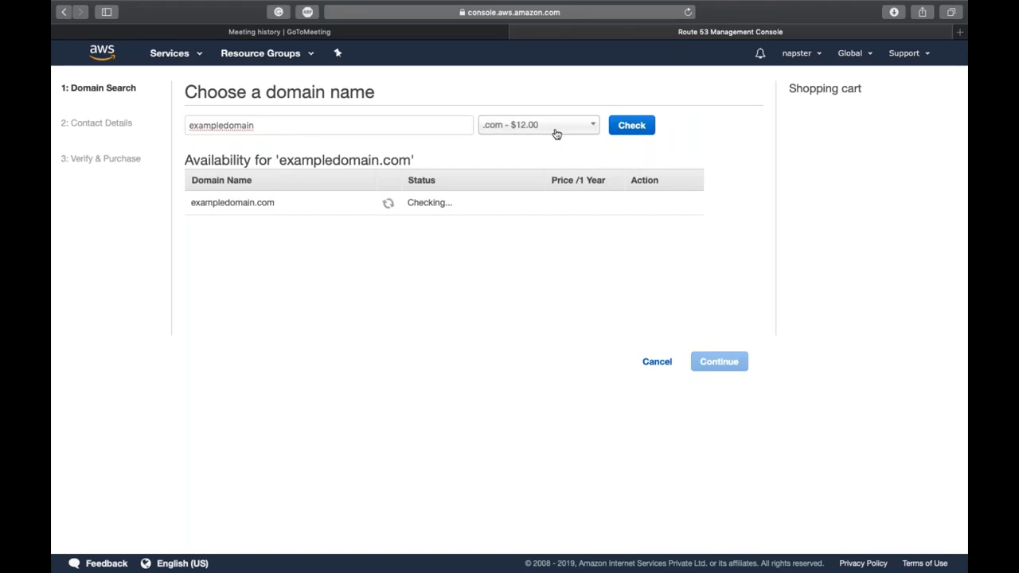
- Scroll through the domain extension list and close it, keeping .com
{"action": "left_click", "coordinate": [555, 132]}
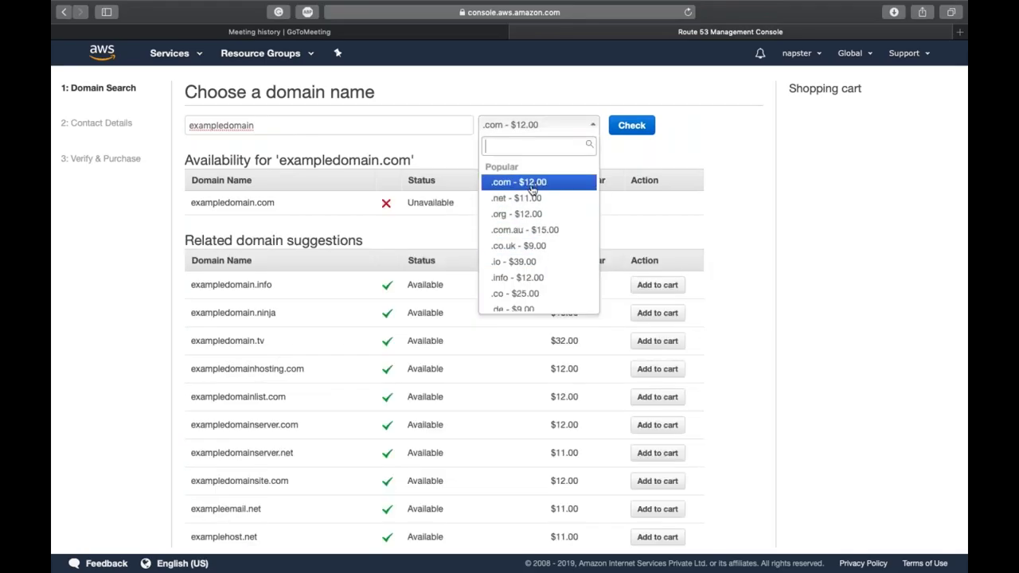
{"action": "scroll", "coordinate": [559, 244], "scroll_direction": "down", "scroll_amount": 3}
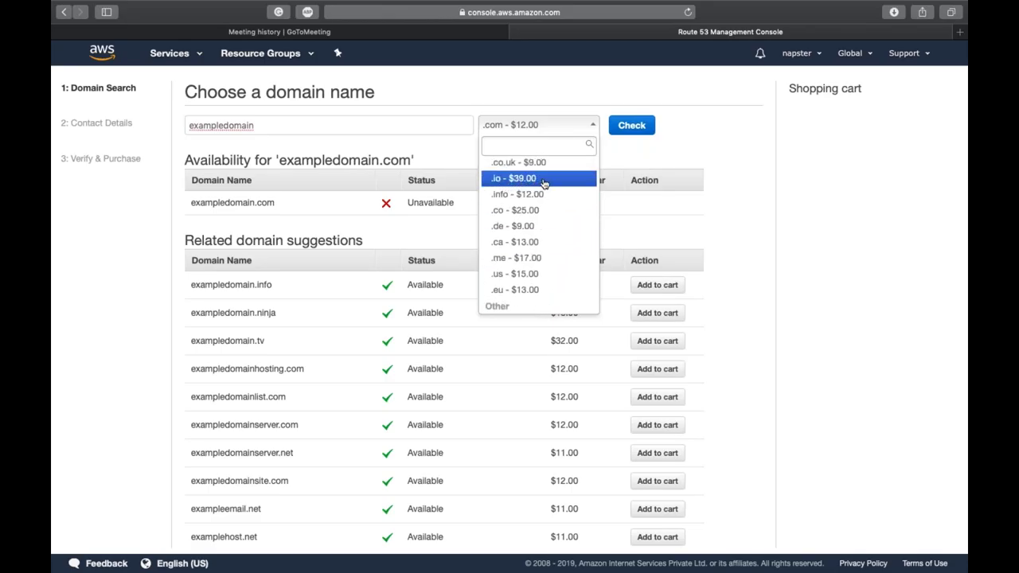
{"action": "scroll", "coordinate": [545, 184], "scroll_direction": "down", "scroll_amount": 5}
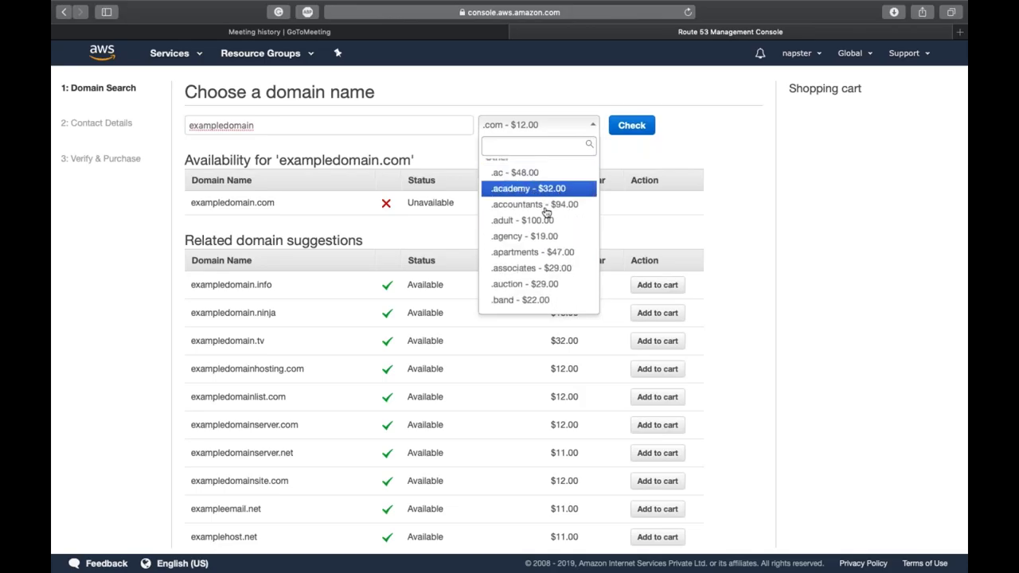
{"action": "scroll", "coordinate": [544, 274], "scroll_direction": "down", "scroll_amount": 10}
{"action": "scroll", "coordinate": [544, 274], "scroll_direction": "down", "scroll_amount": 8}
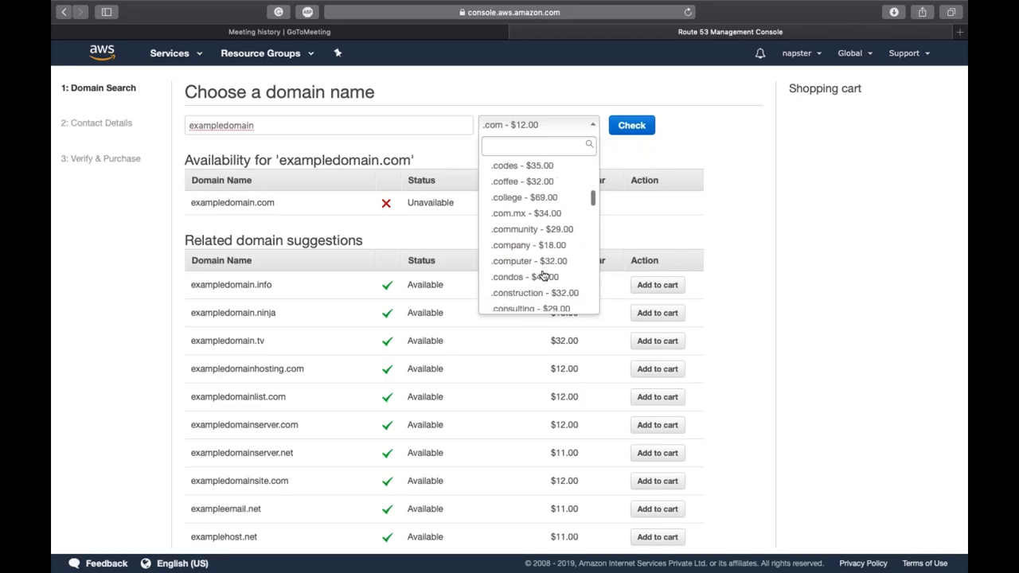
{"action": "scroll", "coordinate": [544, 275], "scroll_direction": "down", "scroll_amount": 8}
{"action": "left_click", "coordinate": [707, 242]}
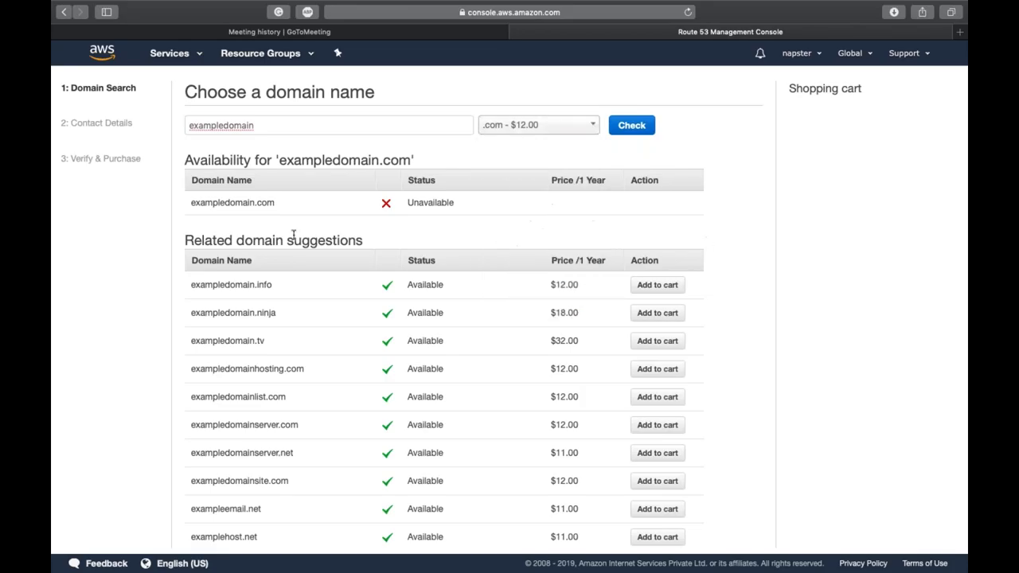
- Add the suggested exampledomain.info to the cart at $12.00 for 1 year
{"action": "scroll", "coordinate": [432, 332], "scroll_direction": "down", "scroll_amount": 3}
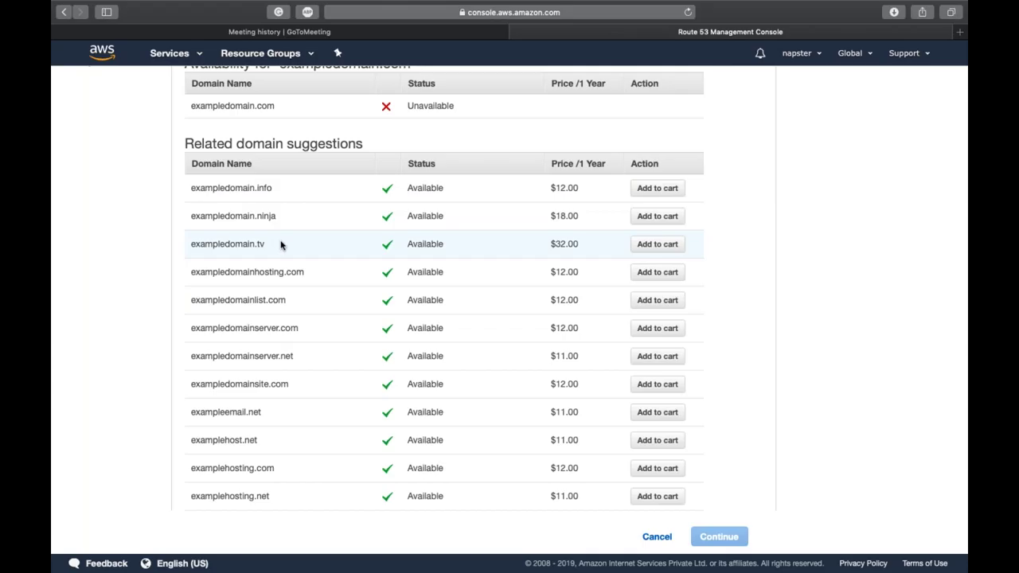
{"action": "left_click", "coordinate": [666, 198]}
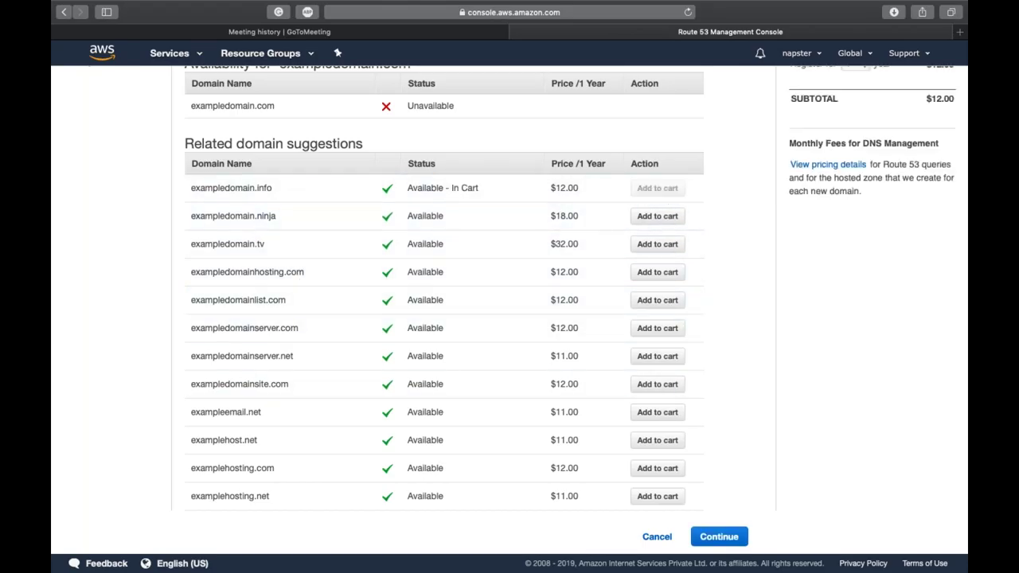
{"action": "scroll", "coordinate": [847, 229], "scroll_direction": "up", "scroll_amount": 3}
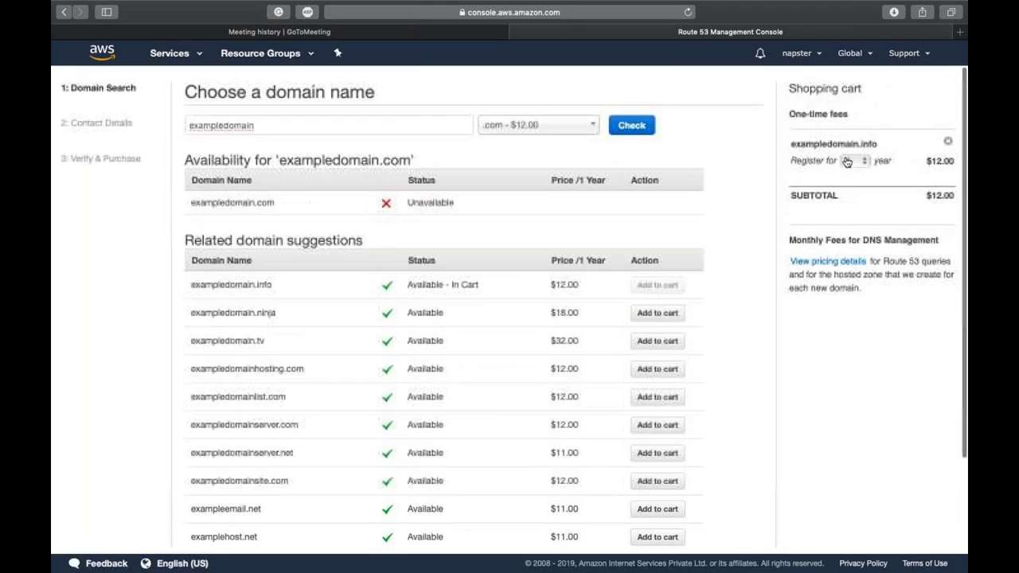
{"action": "scroll", "coordinate": [890, 322], "scroll_direction": "down", "scroll_amount": 3}
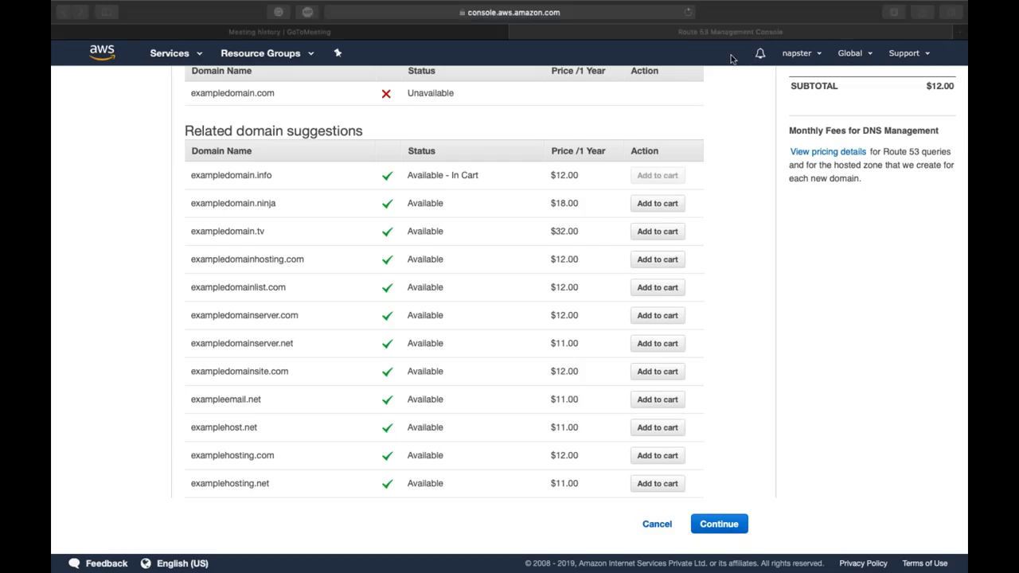
{"action": "left_click", "coordinate": [742, 155]}
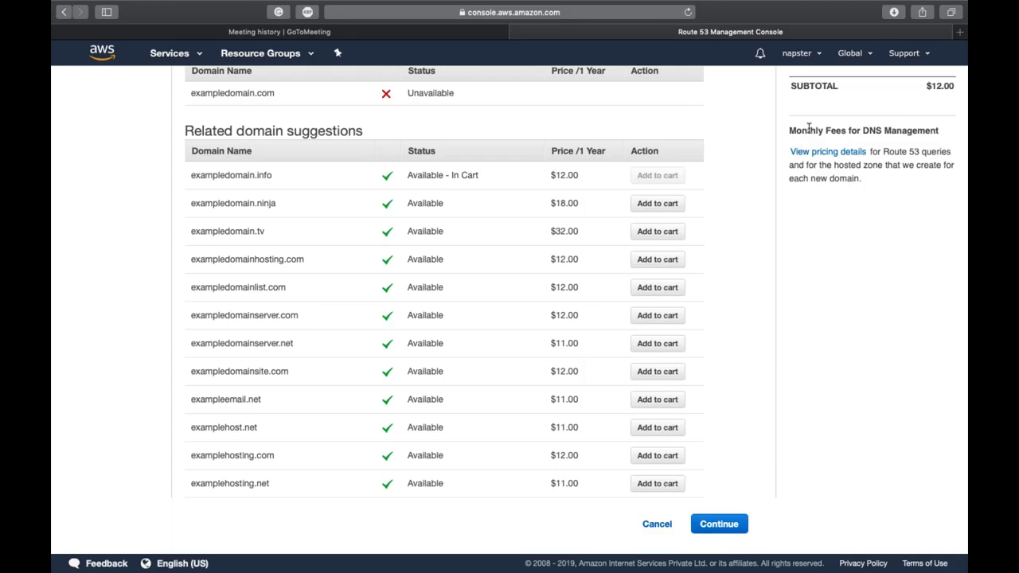
{"action": "scroll", "coordinate": [810, 127], "scroll_direction": "up", "scroll_amount": 1}
{"action": "scroll", "coordinate": [809, 127], "scroll_direction": "up", "scroll_amount": 3}
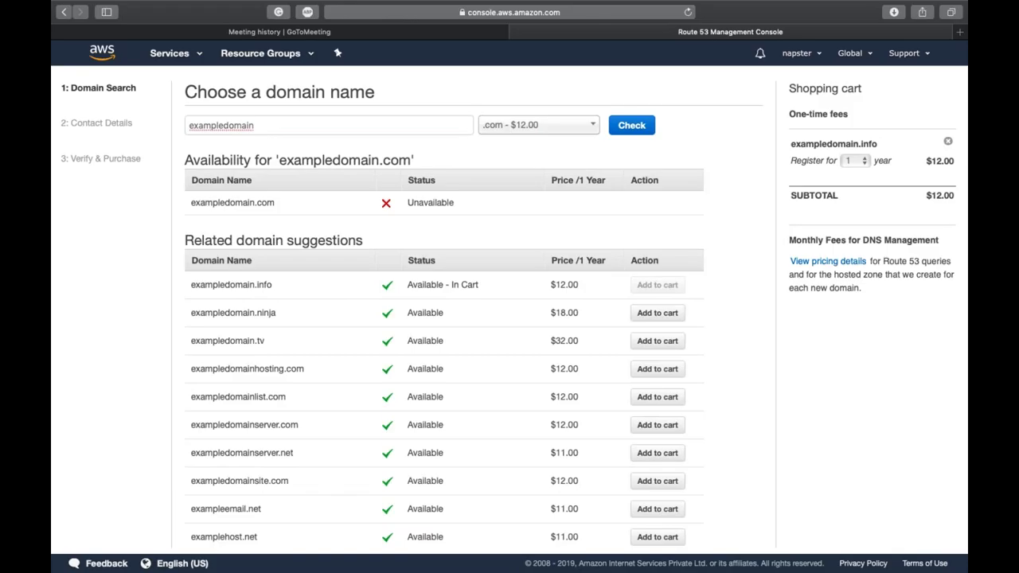
{"action": "scroll", "coordinate": [764, 455], "scroll_direction": "down", "scroll_amount": 3}
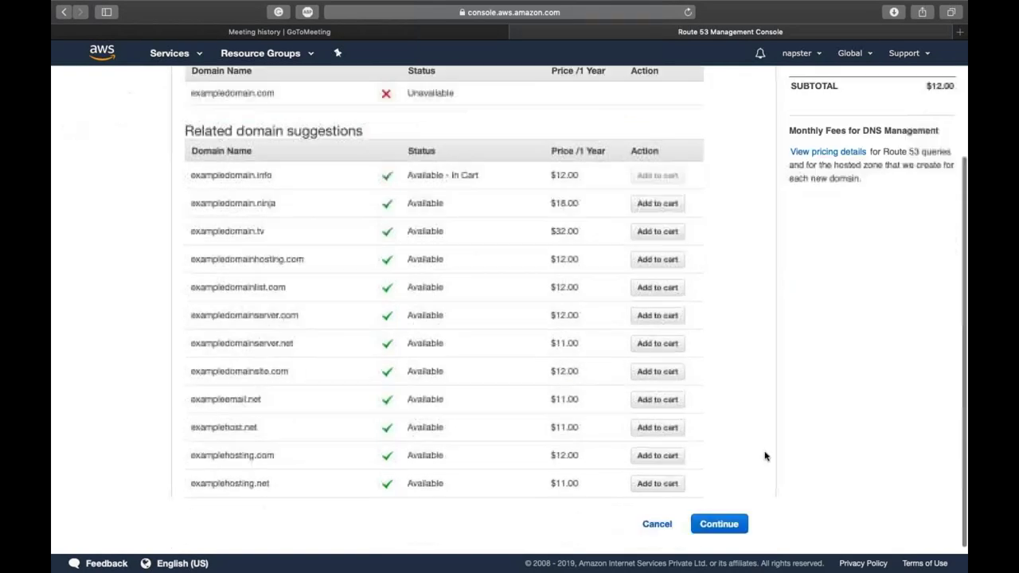
- Continue past the contact details to the review and purchase step for exampledomain.info
{"action": "left_click", "coordinate": [721, 519]}
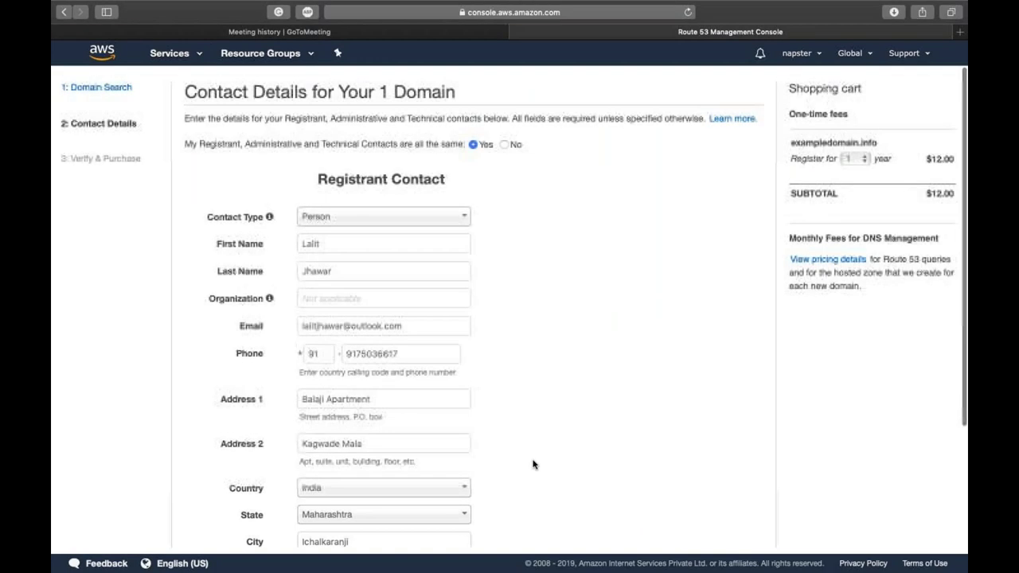
{"action": "scroll", "coordinate": [534, 465], "scroll_direction": "down", "scroll_amount": 4}
{"action": "left_click", "coordinate": [713, 523]}
{"action": "scroll", "coordinate": [533, 386], "scroll_direction": "up", "scroll_amount": 2}
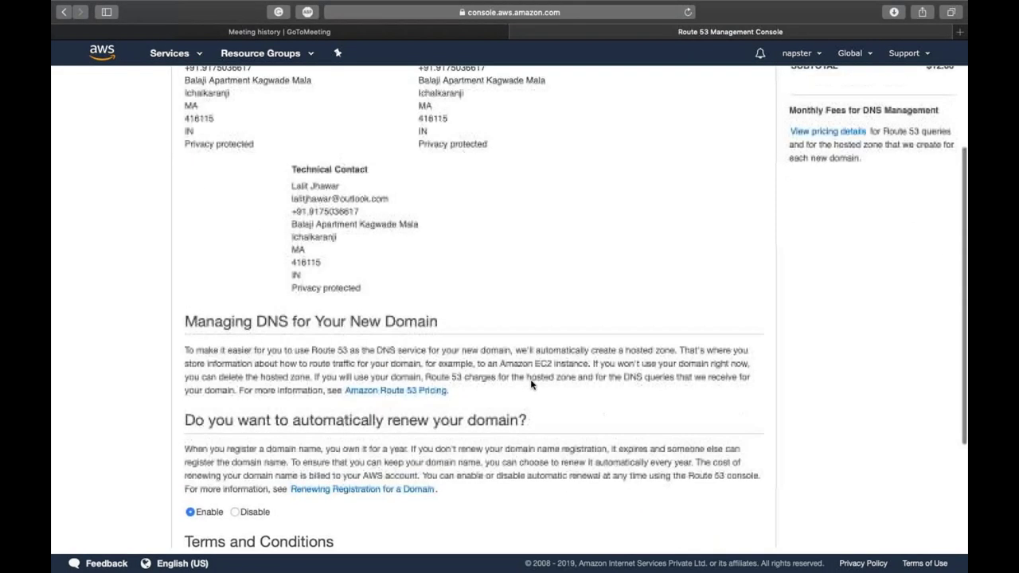
{"action": "scroll", "coordinate": [533, 385], "scroll_direction": "down", "scroll_amount": 5}
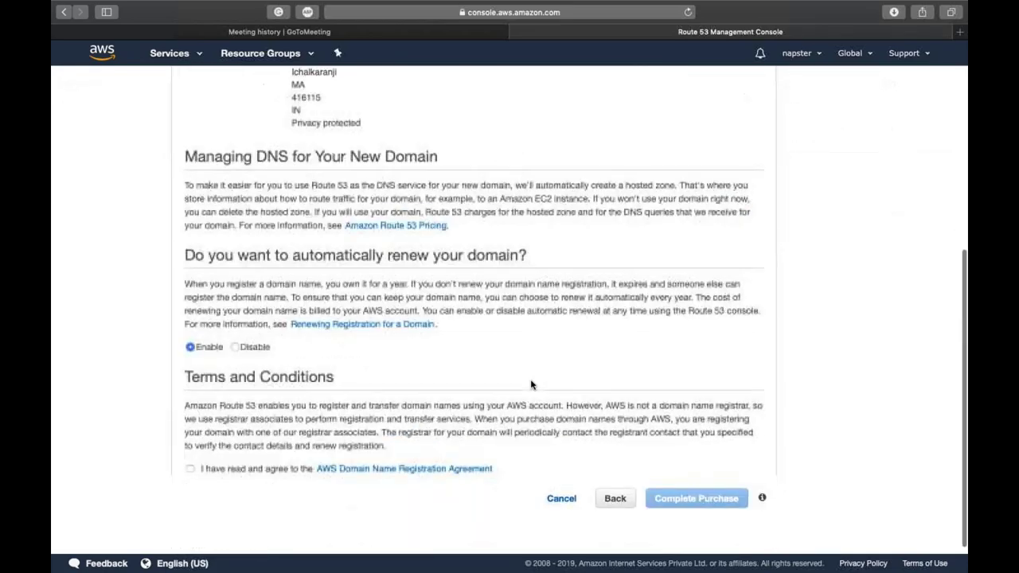
- Accept the registration terms, then cancel instead of completing the purchase
{"action": "left_click", "coordinate": [252, 472]}
{"action": "scroll", "coordinate": [701, 500], "scroll_direction": "up", "scroll_amount": 2}
{"action": "scroll", "coordinate": [701, 500], "scroll_direction": "up", "scroll_amount": 3}
{"action": "scroll", "coordinate": [701, 470], "scroll_direction": "down", "scroll_amount": 4}
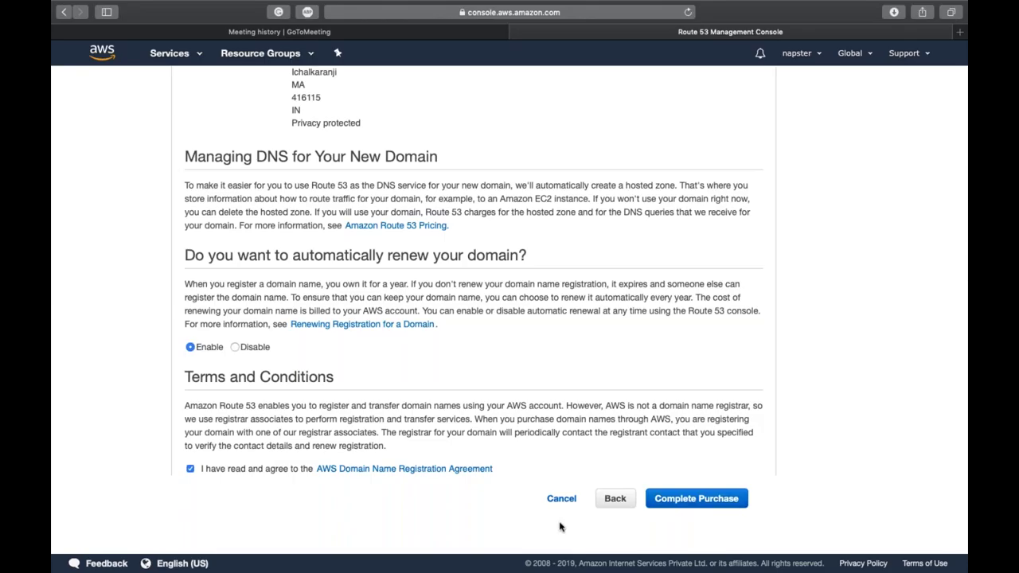
{"action": "left_click", "coordinate": [561, 498]}
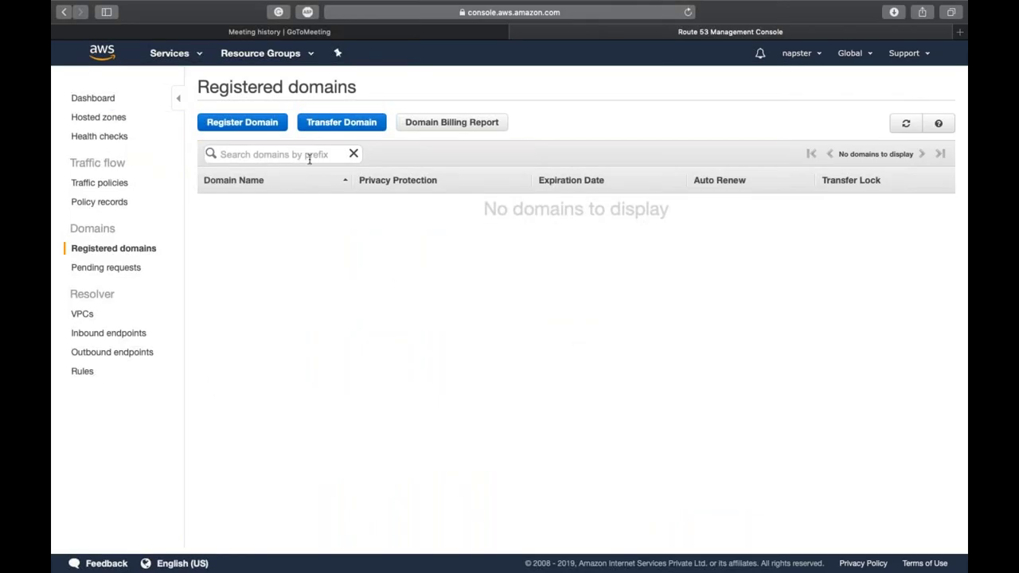
{"action": "left_click", "coordinate": [341, 124]}
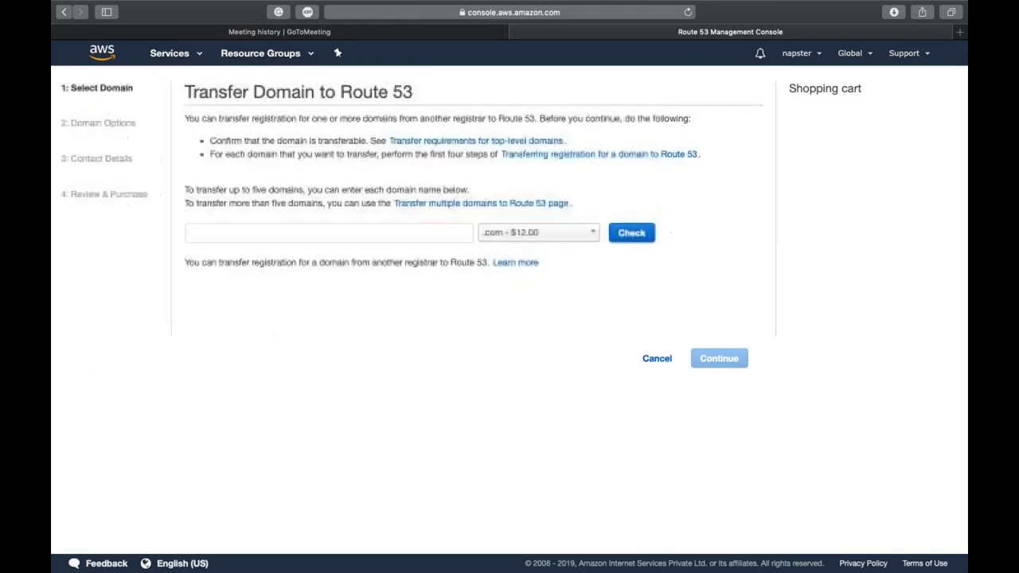
{"action": "left_click", "coordinate": [378, 226]}
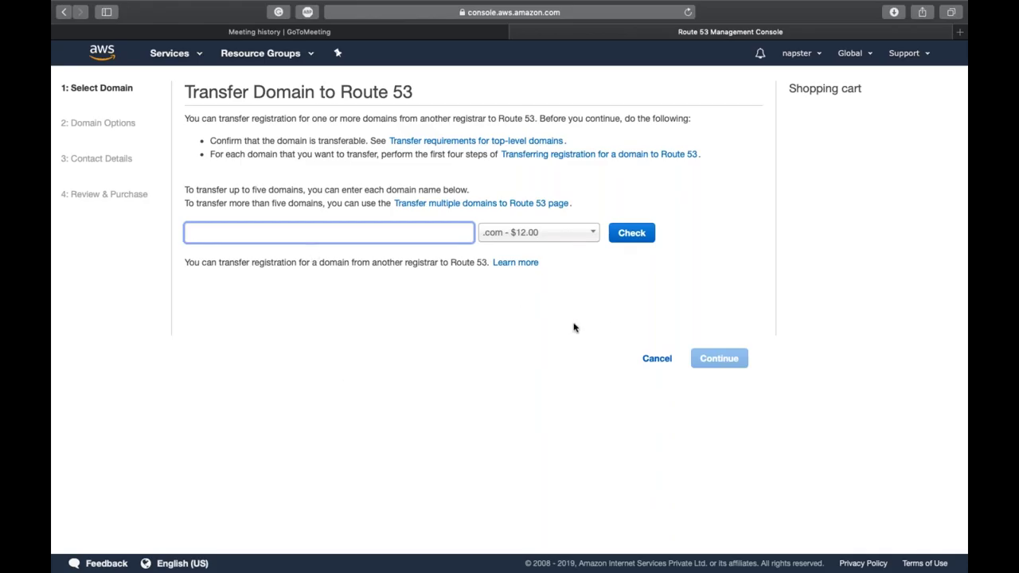
{"action": "left_click", "coordinate": [652, 359]}
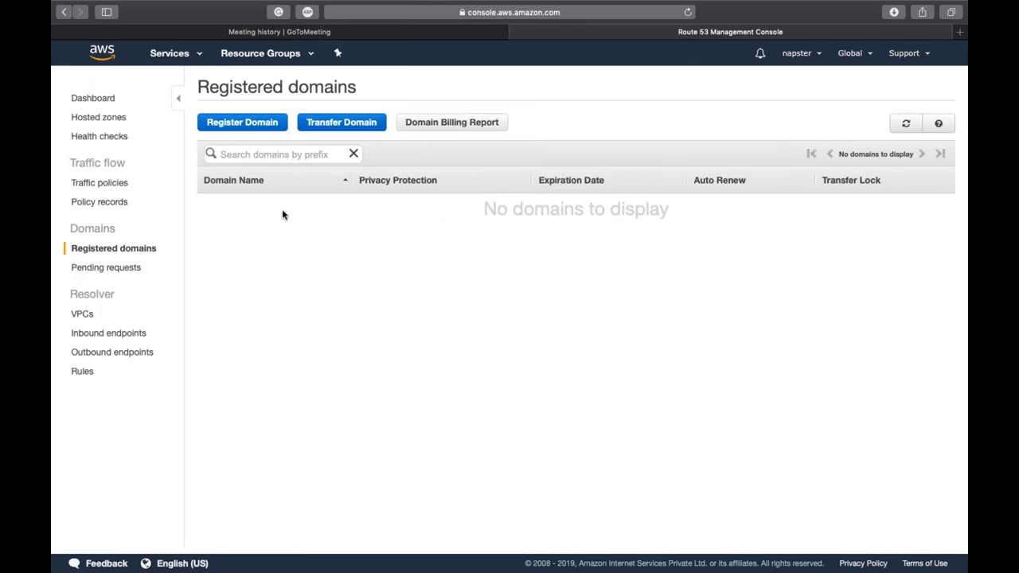
- From Hosted Zones, create a public hosted zone with domain name anything.com
{"action": "left_click", "coordinate": [94, 118]}
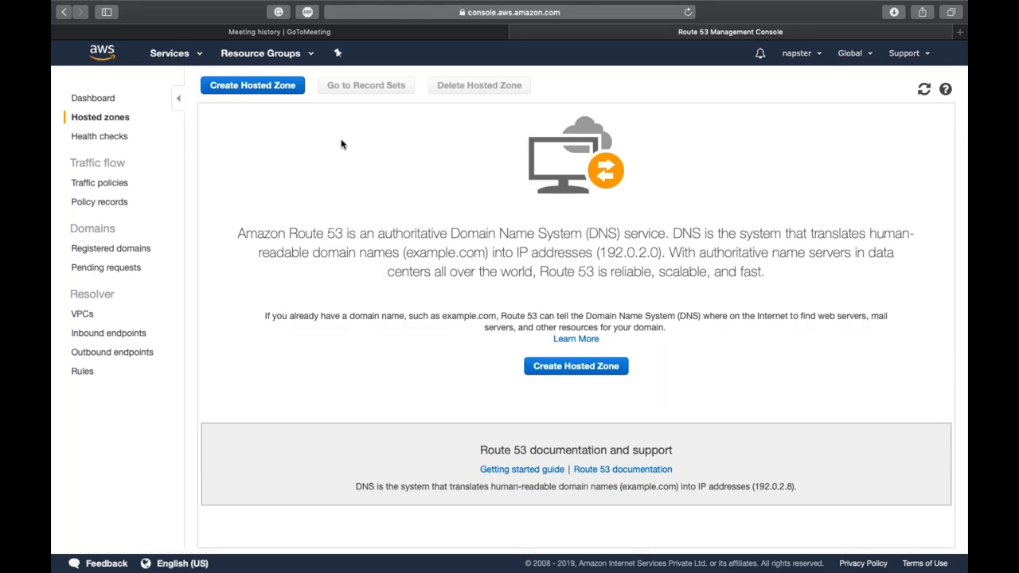
{"action": "left_click", "coordinate": [268, 86]}
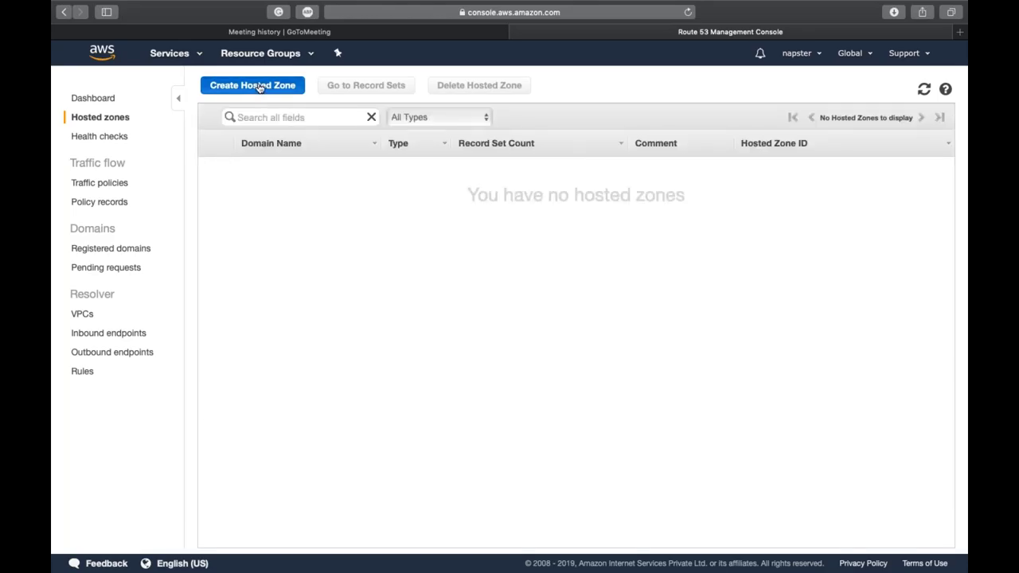
{"action": "left_click", "coordinate": [268, 94]}
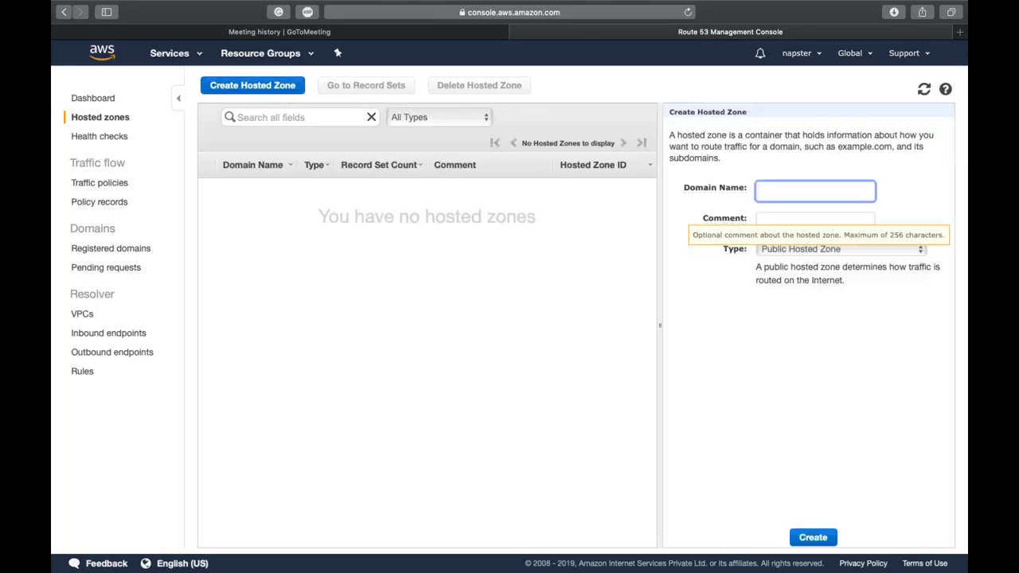
{"action": "type", "text": "anything.com"}
{"action": "key", "text": "Tab"}
{"action": "key", "text": "Tab"}
{"action": "left_click", "coordinate": [815, 542]}
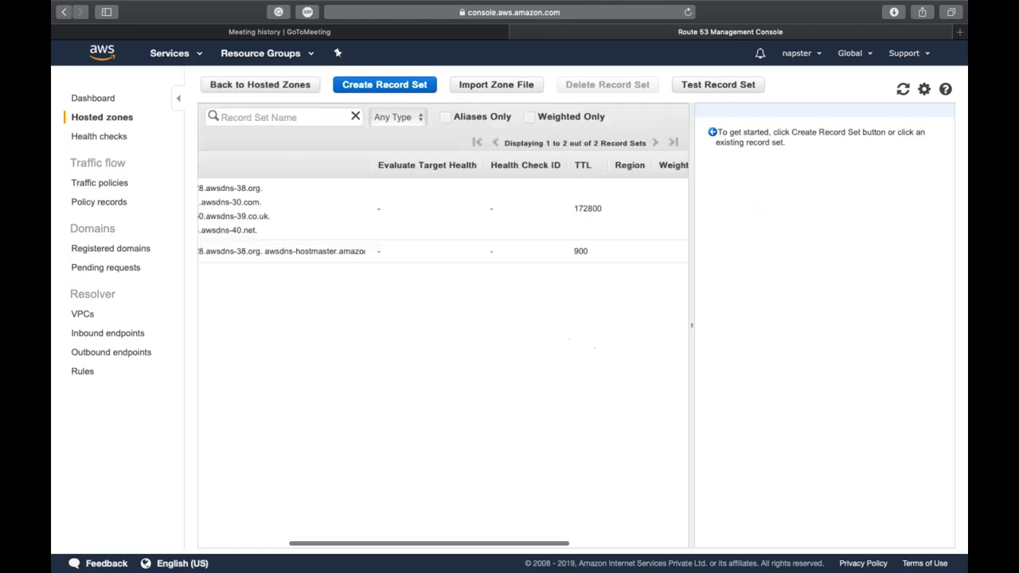
- Return to the hosted zones list and open the anything.com record sets
{"action": "scroll", "coordinate": [570, 449], "scroll_direction": "left", "scroll_amount": 5}
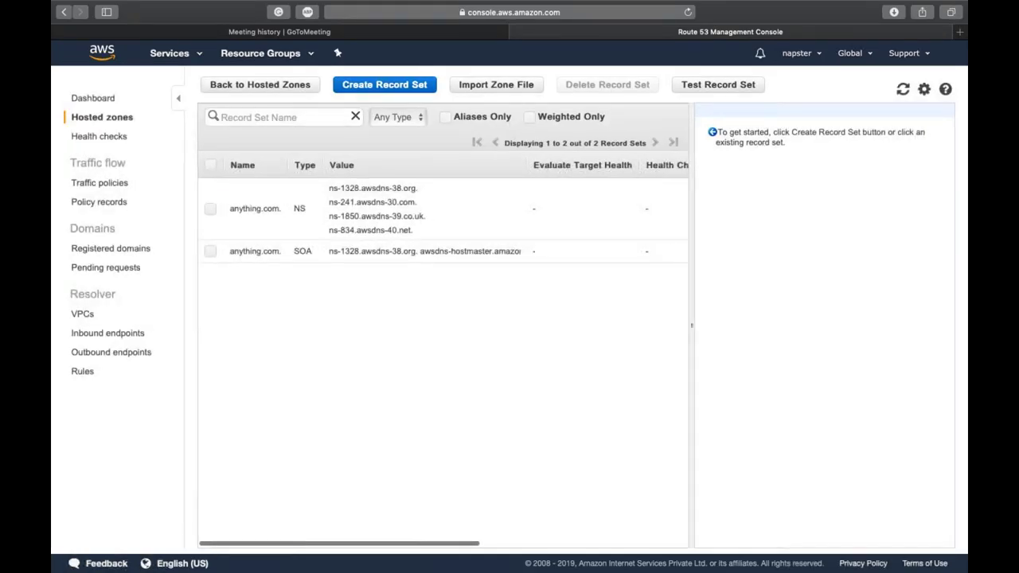
{"action": "left_click", "coordinate": [247, 85]}
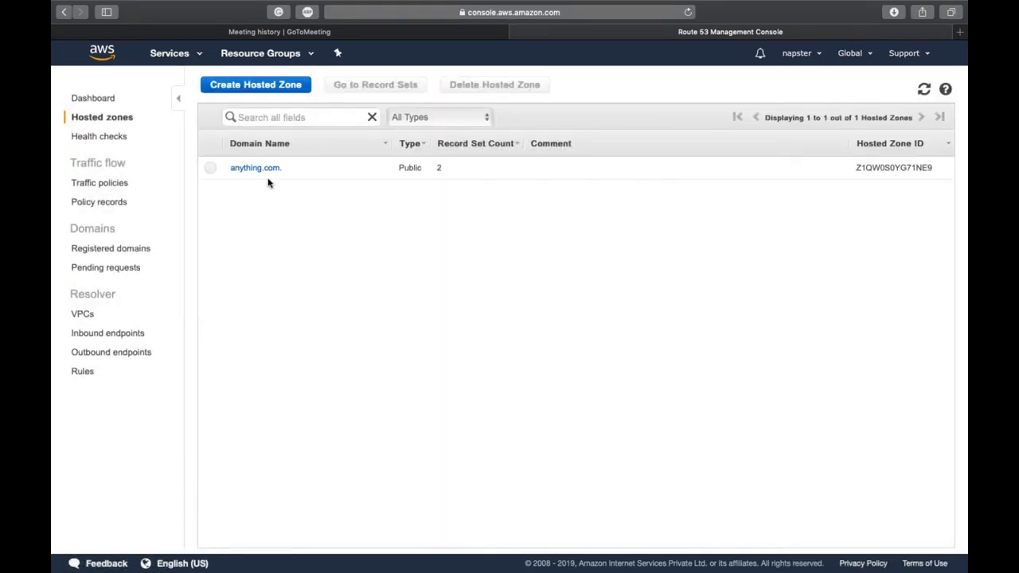
{"action": "left_click", "coordinate": [258, 176]}
{"action": "left_click", "coordinate": [263, 189]}
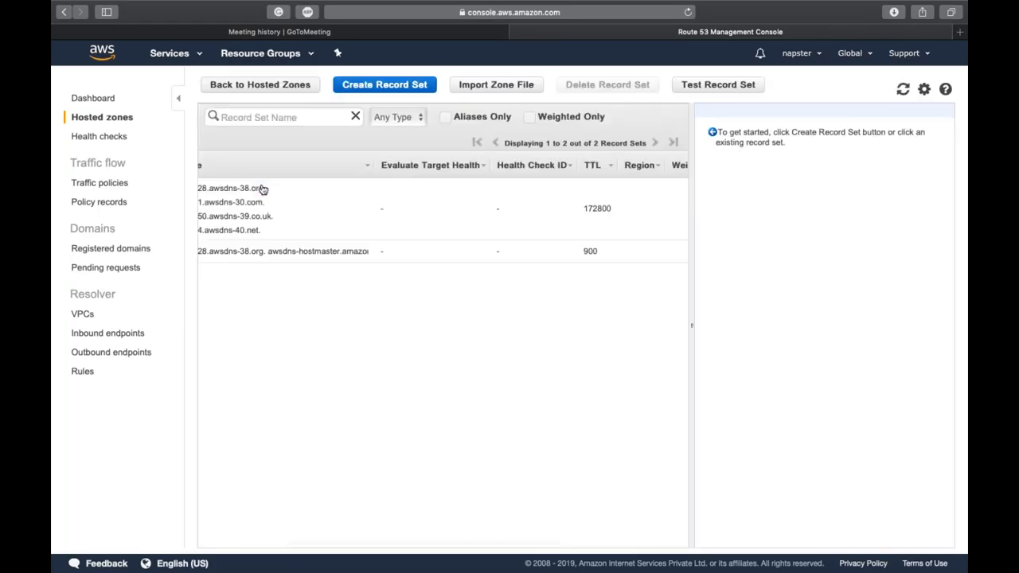
- Compare the NS and SOA record details, ending on the SOA record
{"action": "scroll", "coordinate": [335, 299], "scroll_direction": "left", "scroll_amount": 5}
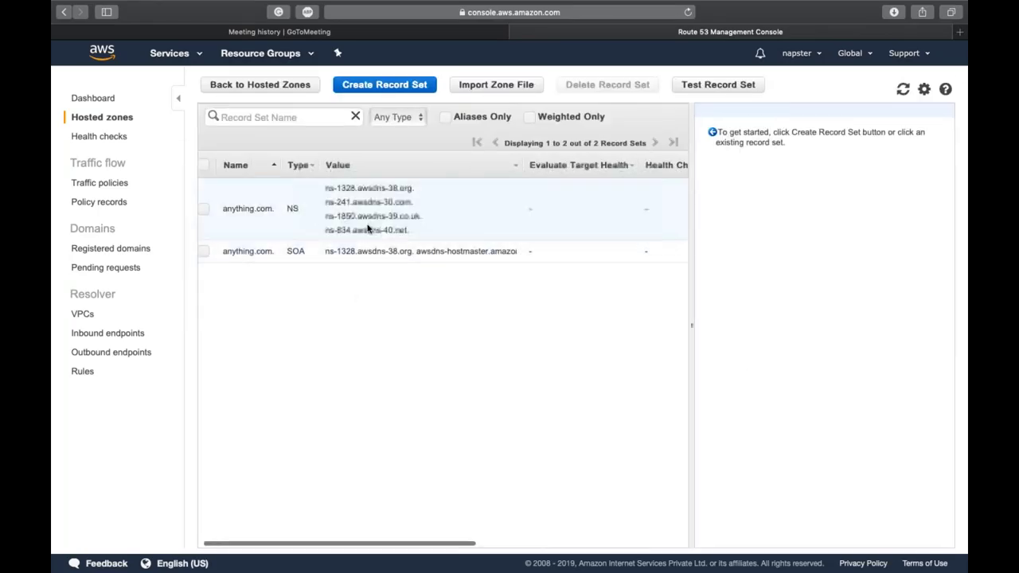
{"action": "left_click", "coordinate": [368, 216]}
{"action": "left_click", "coordinate": [383, 250]}
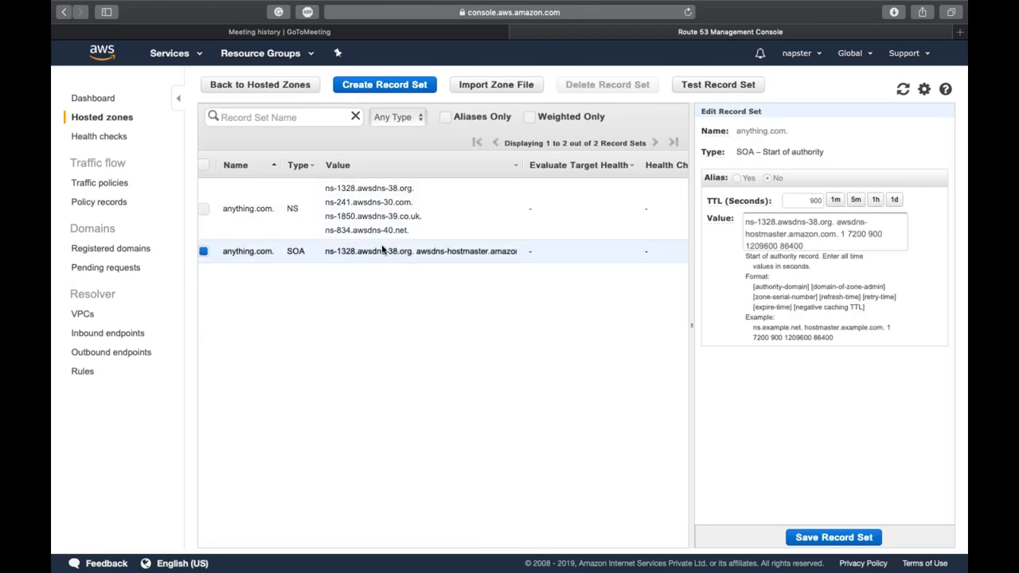
{"action": "left_click", "coordinate": [293, 210]}
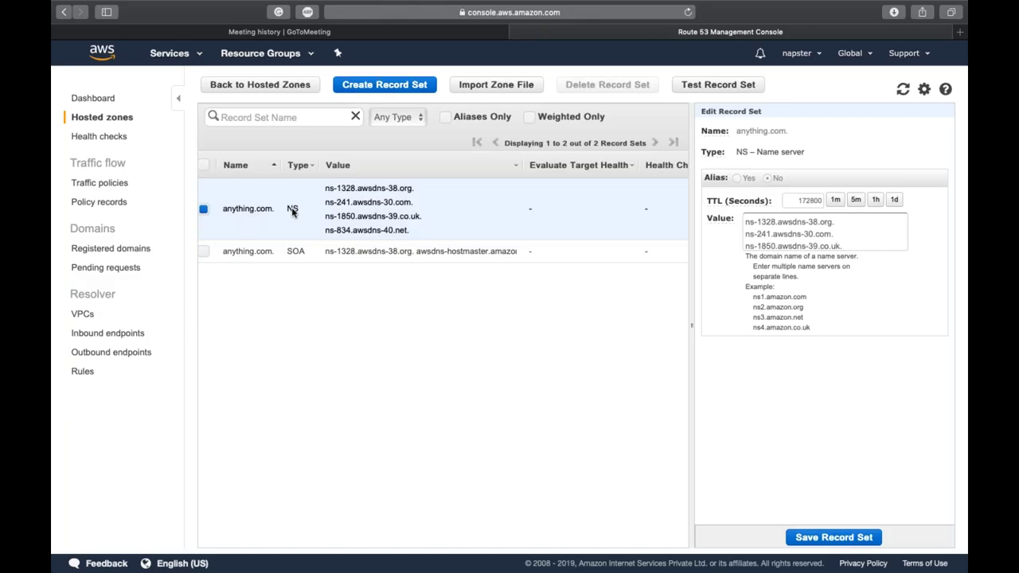
{"action": "left_click", "coordinate": [307, 253]}
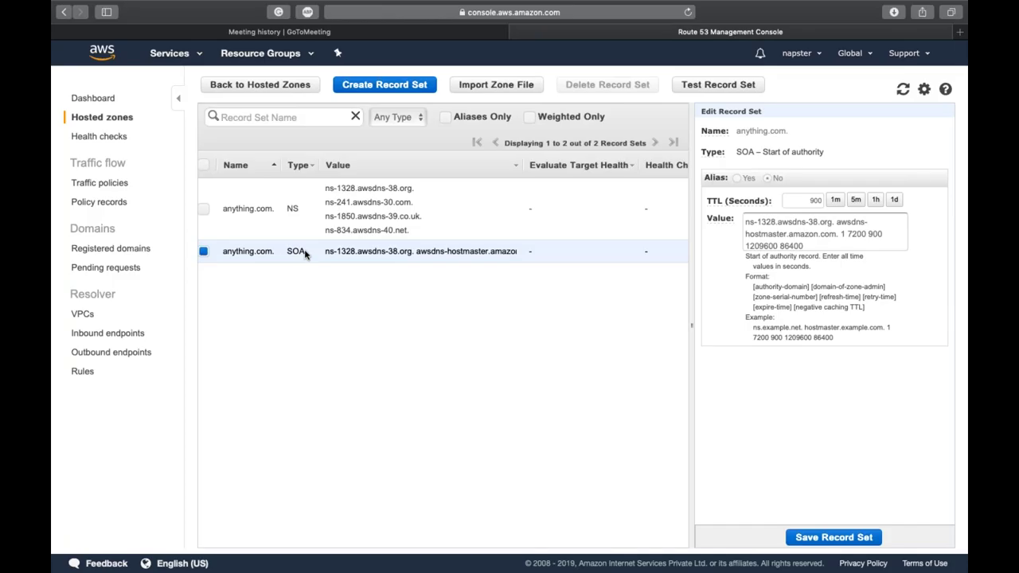
{"action": "left_click", "coordinate": [292, 208]}
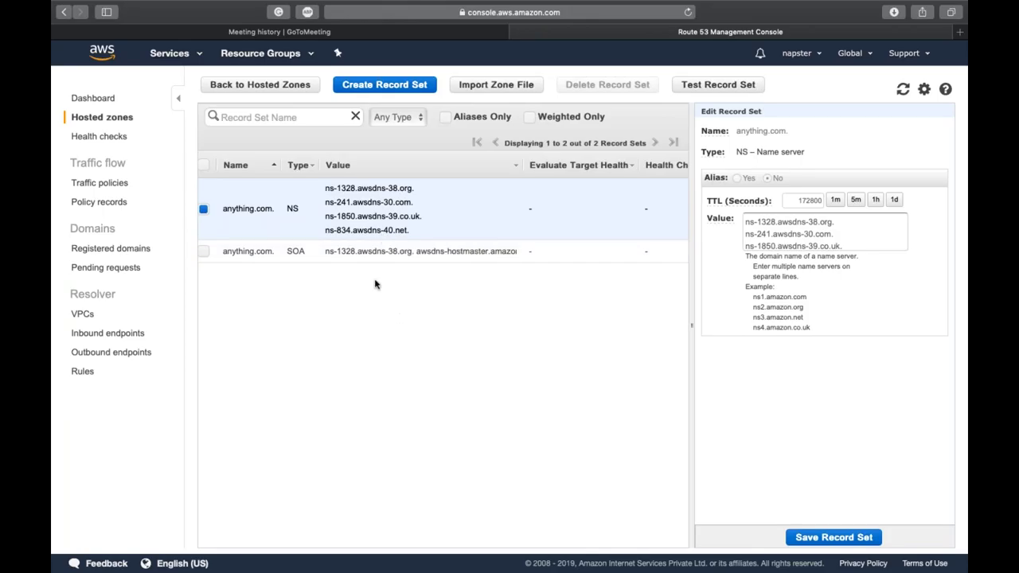
{"action": "left_click", "coordinate": [356, 252]}
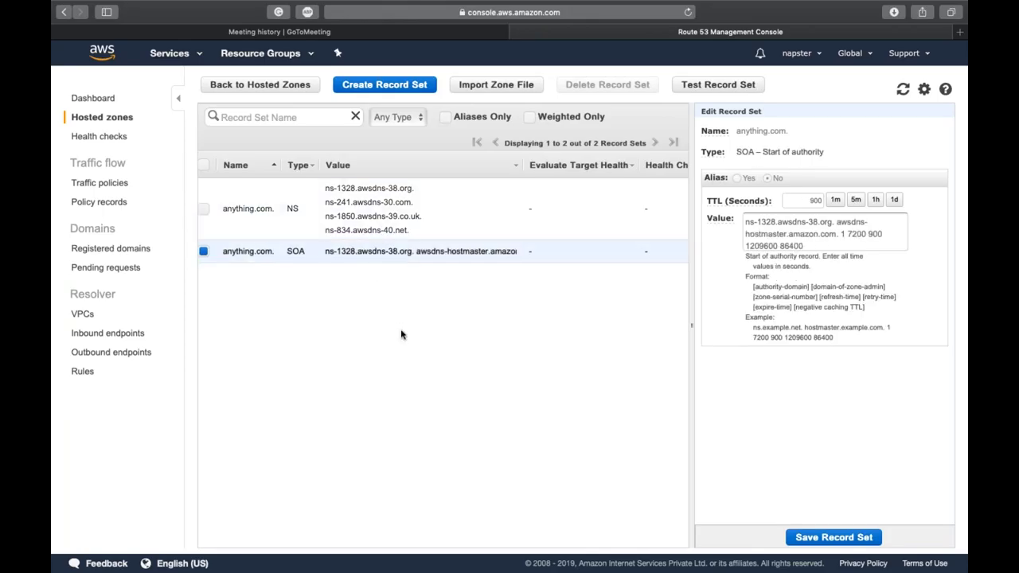
- Select the entire SOA record value, ending at 86400, then deselect it
{"action": "left_click", "coordinate": [774, 232]}
{"action": "left_click", "coordinate": [806, 246]}
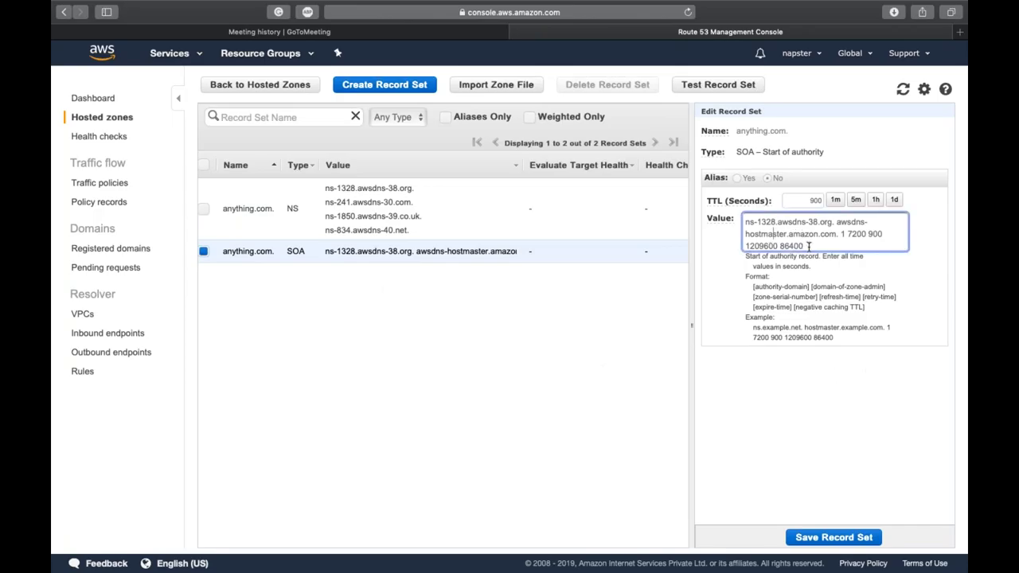
{"action": "key", "text": "super+a"}
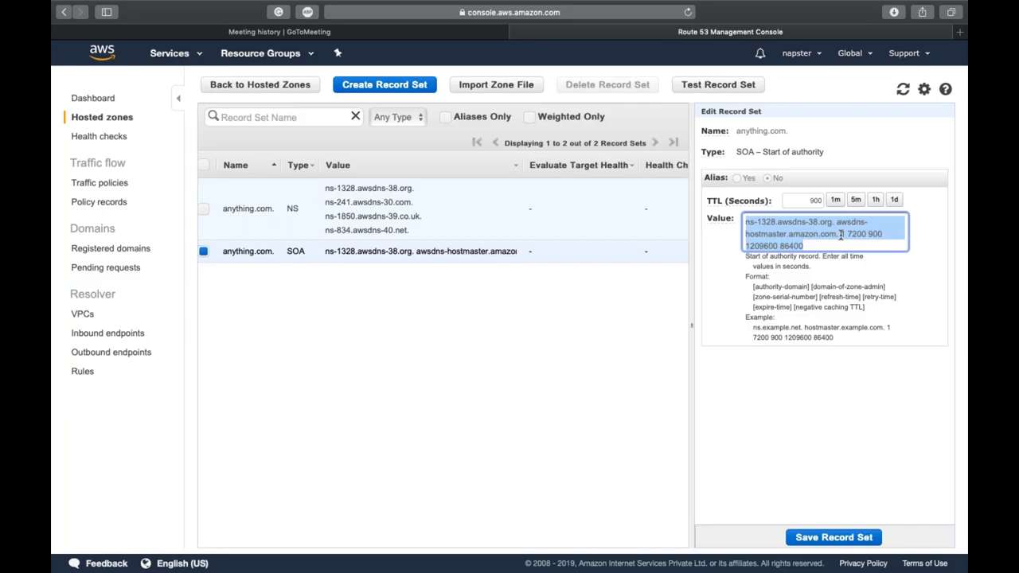
{"action": "left_click", "coordinate": [913, 270]}
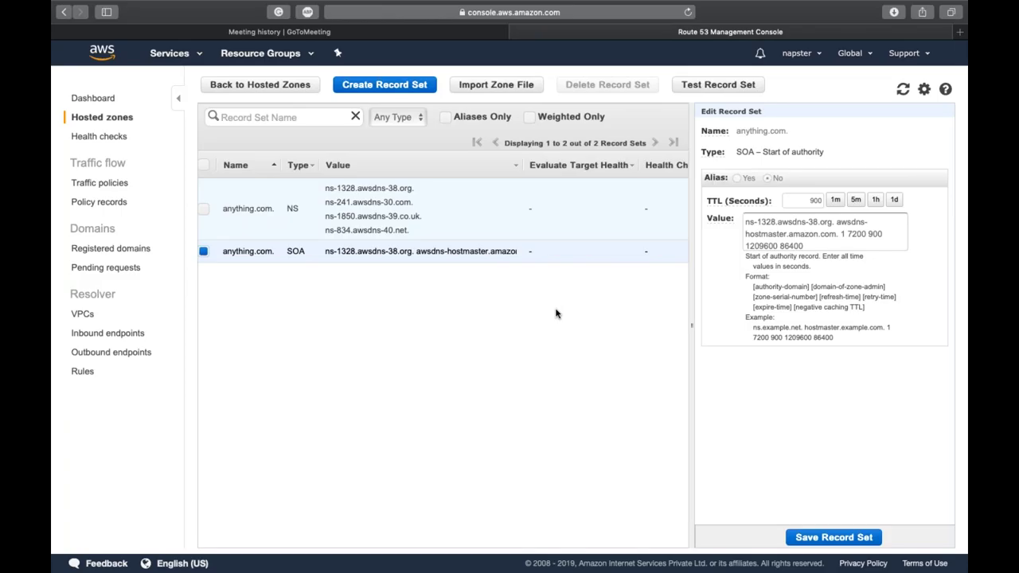
- Try loading anything.com in a new Safari tab, then return to the Route 53 tab
{"action": "key", "text": "super+t"}
{"action": "type", "text": "anything.com"}
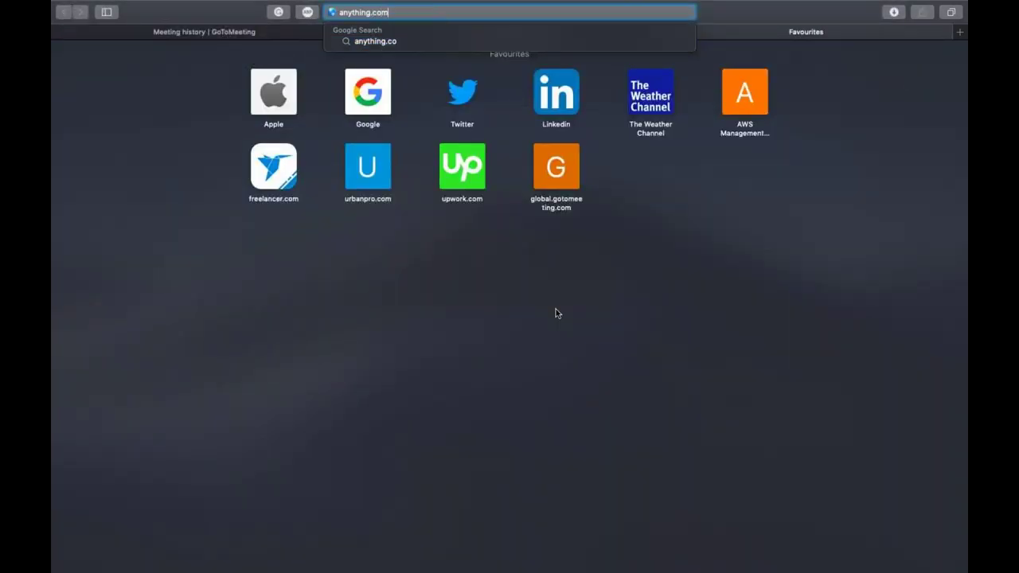
{"action": "key", "text": "Return"}
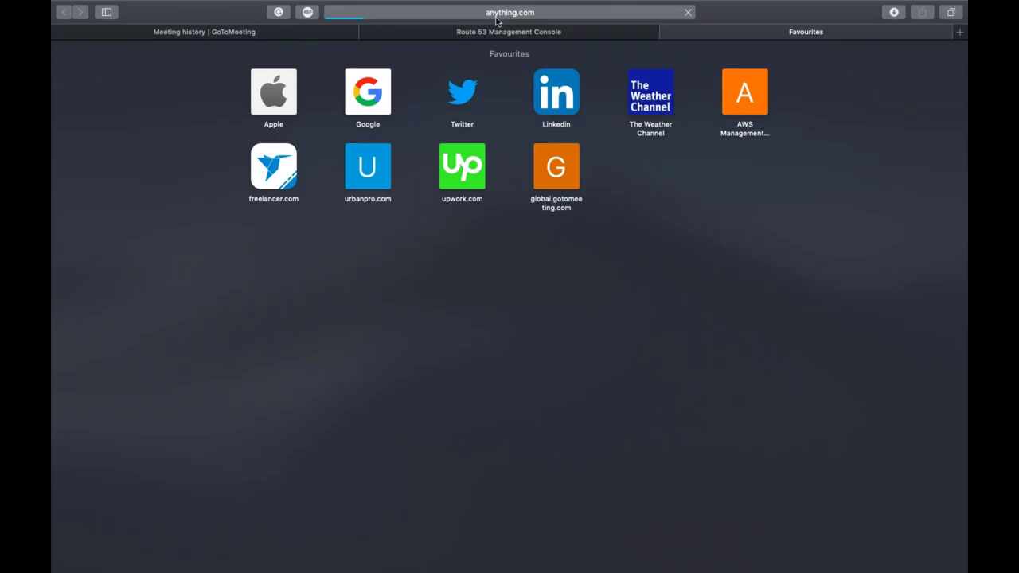
{"action": "left_click", "coordinate": [498, 31]}
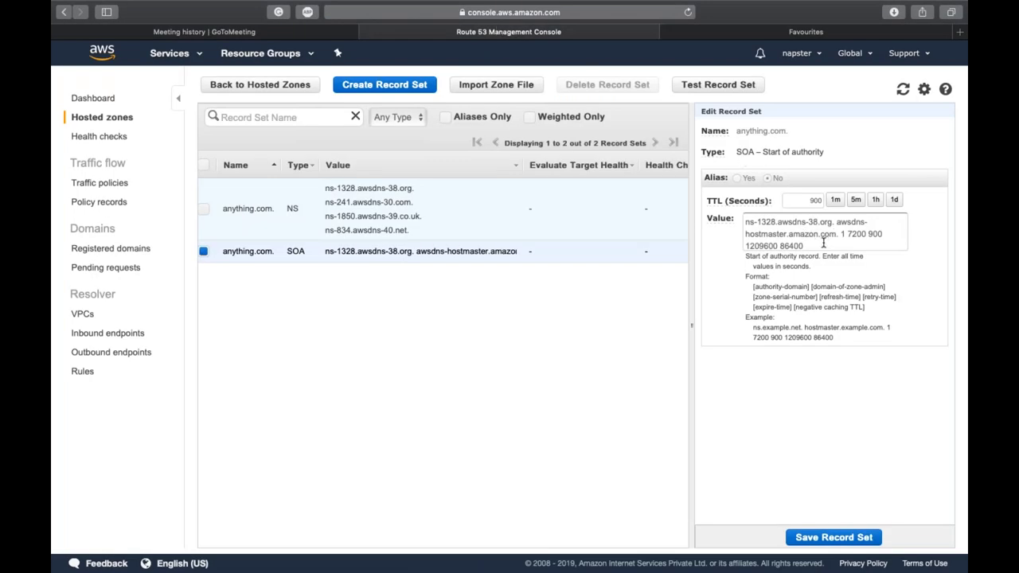
- Highlight 86400 in the SOA value, review the NS record, then start a new record set
{"action": "double_click", "coordinate": [787, 245]}
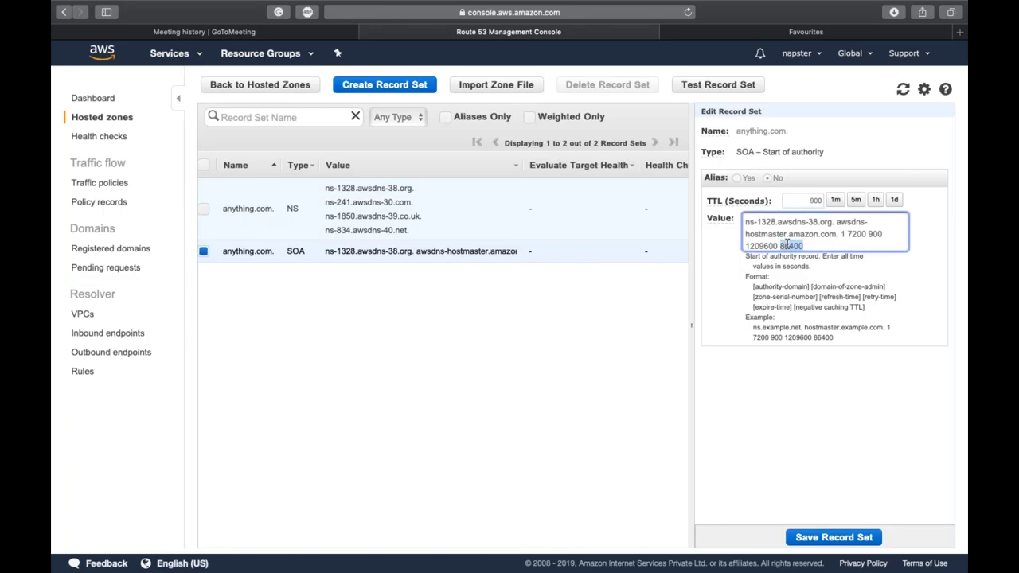
{"action": "left_click", "coordinate": [657, 293]}
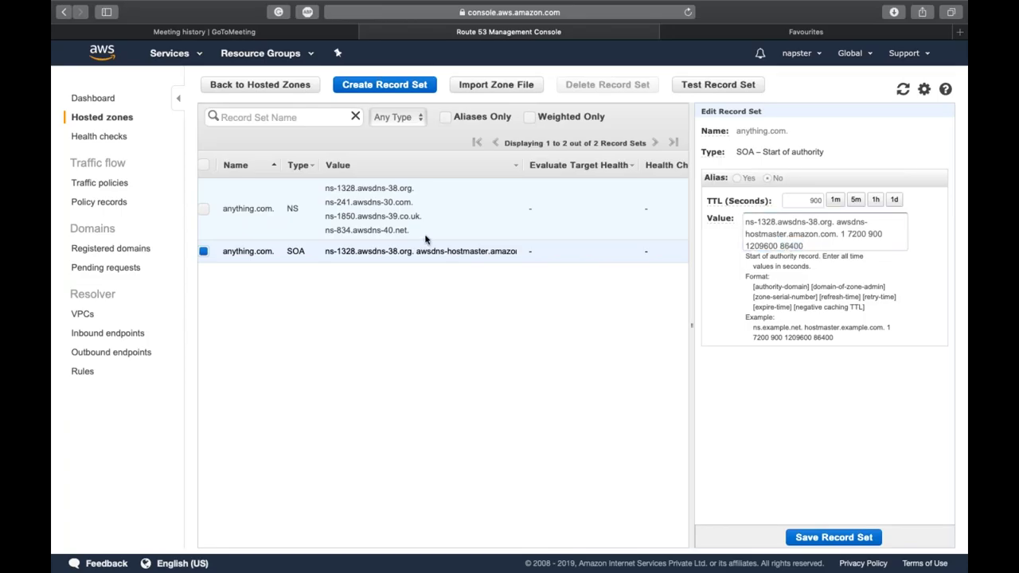
{"action": "left_click", "coordinate": [357, 209]}
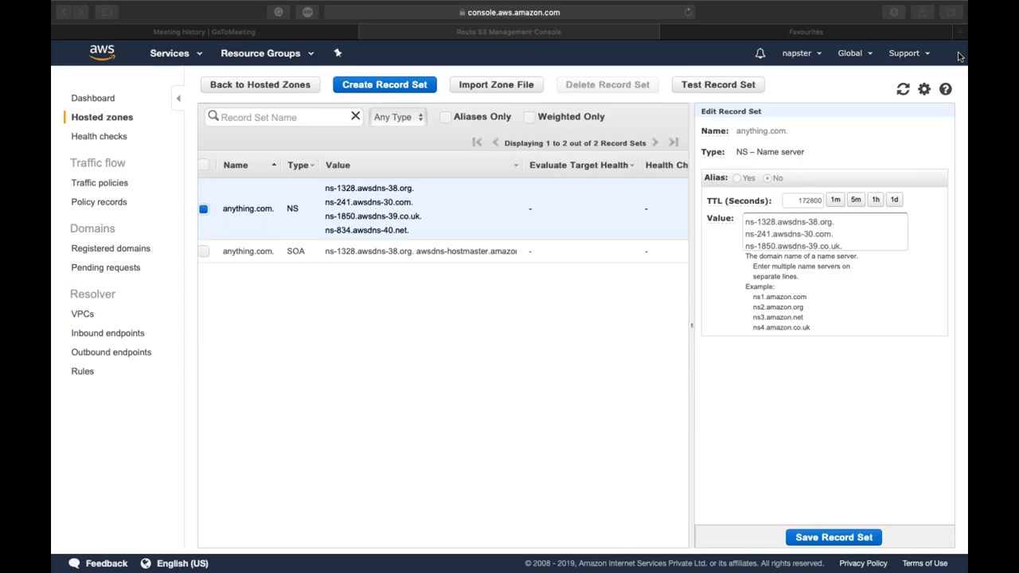
{"action": "left_click", "coordinate": [465, 412]}
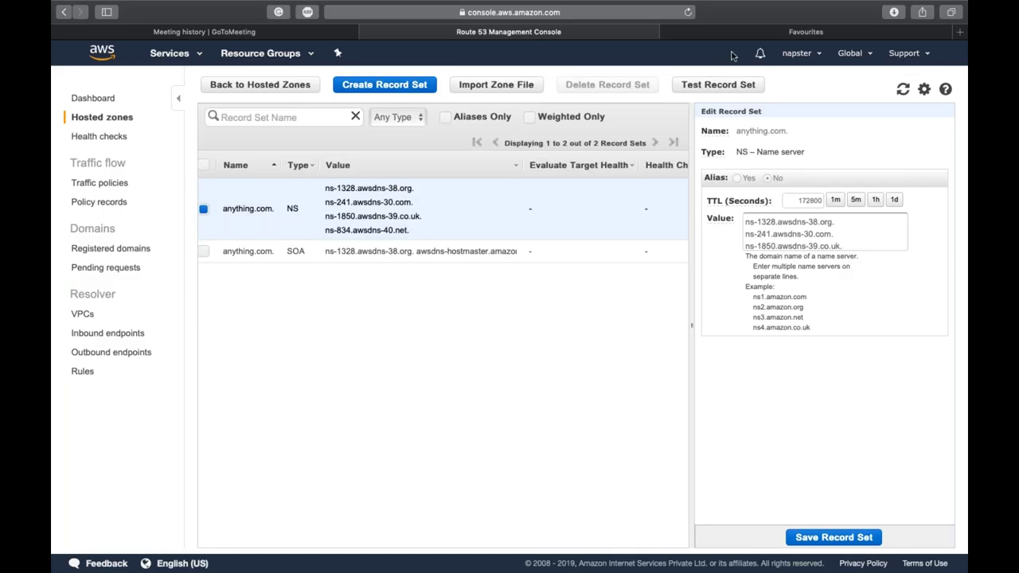
{"action": "left_click", "coordinate": [572, 462]}
{"action": "left_click", "coordinate": [389, 91]}
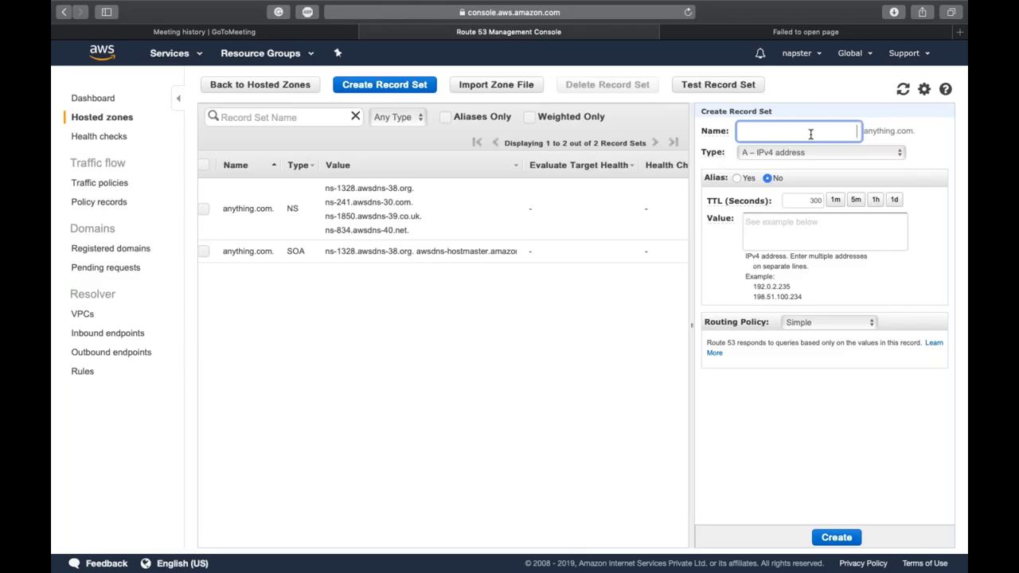
- Show the record type help note and expand the list of available record types
{"action": "left_click", "coordinate": [721, 161]}
{"action": "left_click", "coordinate": [770, 156]}
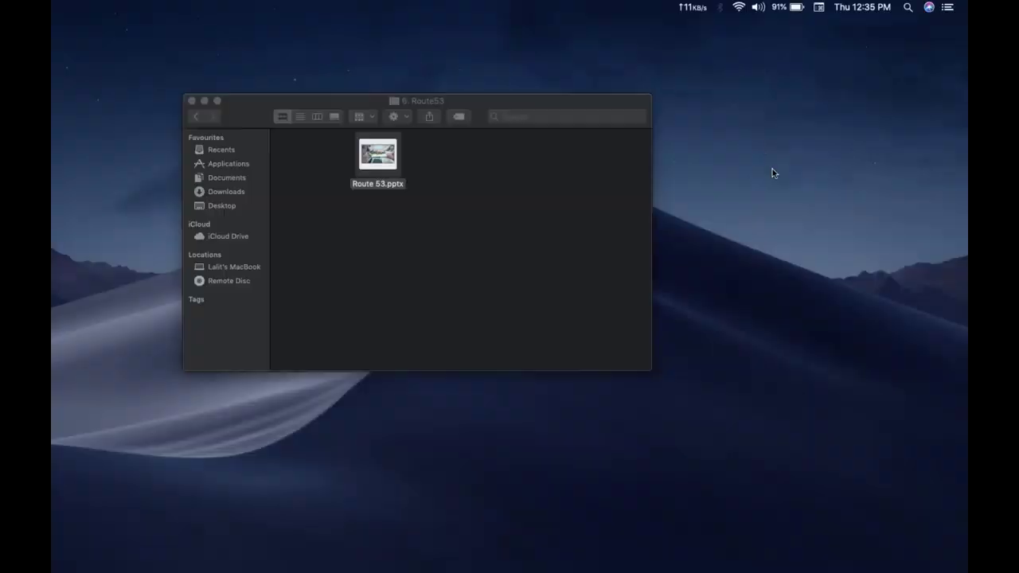
- Launch TextEdit via Spotlight and type 172.168.1.0 on the first line
{"action": "key", "text": "super+space"}
{"action": "type", "text": "te"}
{"action": "key", "text": "Return"}
{"action": "type", "text": "172.168.1.0"}
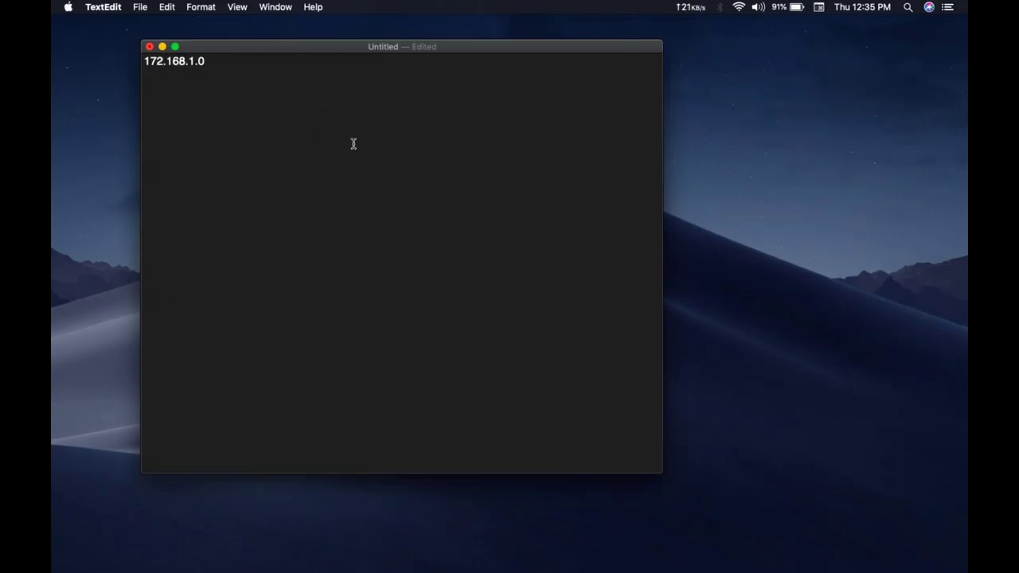
{"action": "left_click", "coordinate": [949, 57]}
{"action": "left_click", "coordinate": [480, 158]}
- Add appleabc.com and abcapple.com on the next two lines
{"action": "key", "text": "Return"}
{"action": "type", "text": "apple"}
{"action": "type", "text": "abc.com"}
{"action": "key", "text": "Return"}
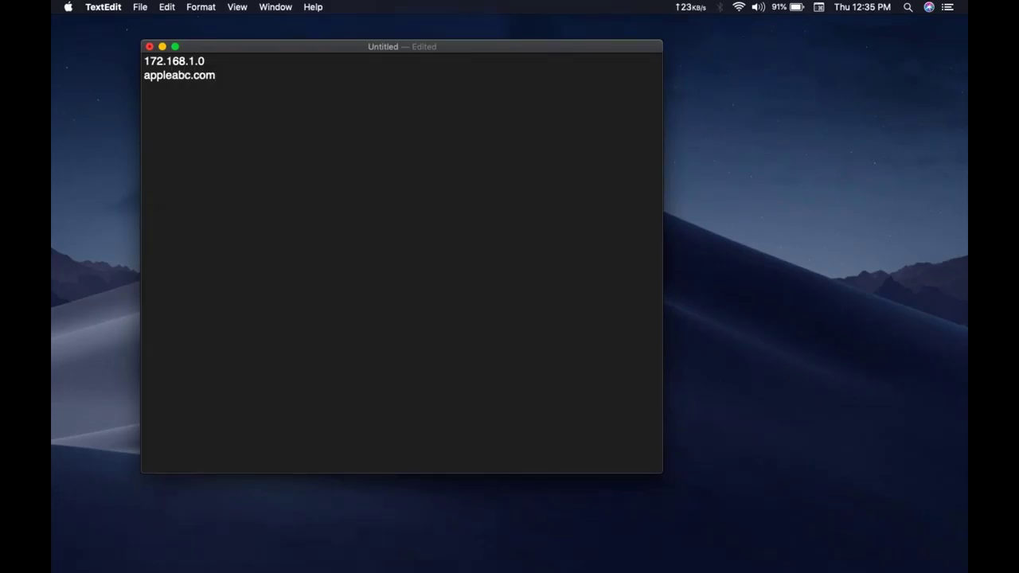
{"action": "type", "text": "abcapple.com"}
{"action": "key", "text": "Return"}
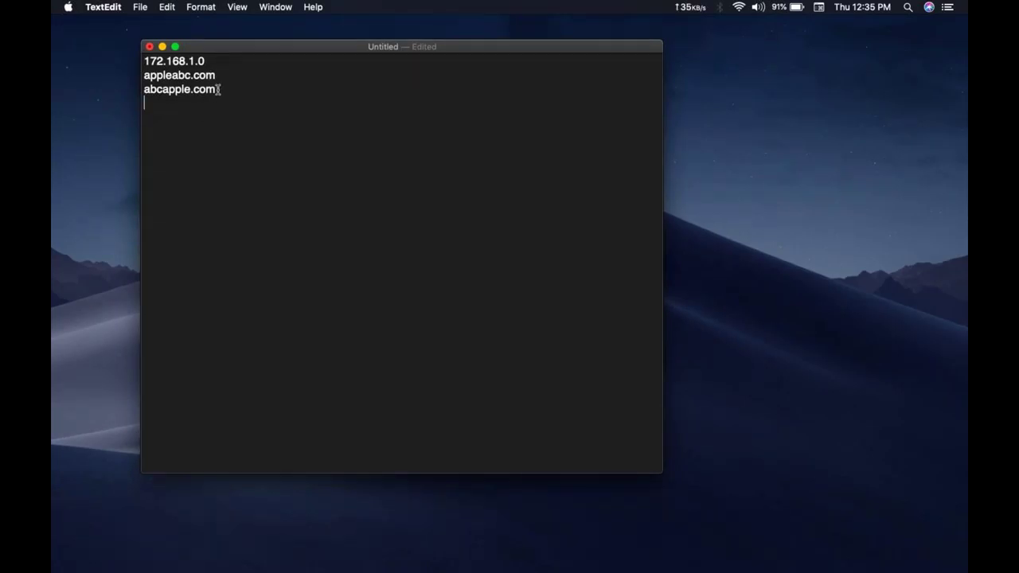
{"action": "double_click", "coordinate": [209, 61]}
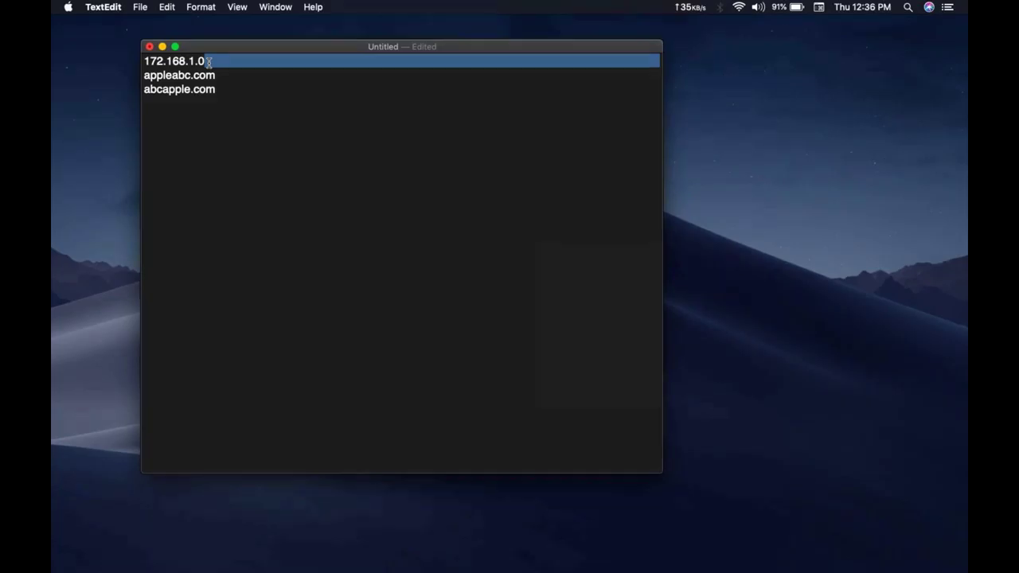
{"action": "left_click", "coordinate": [222, 88]}
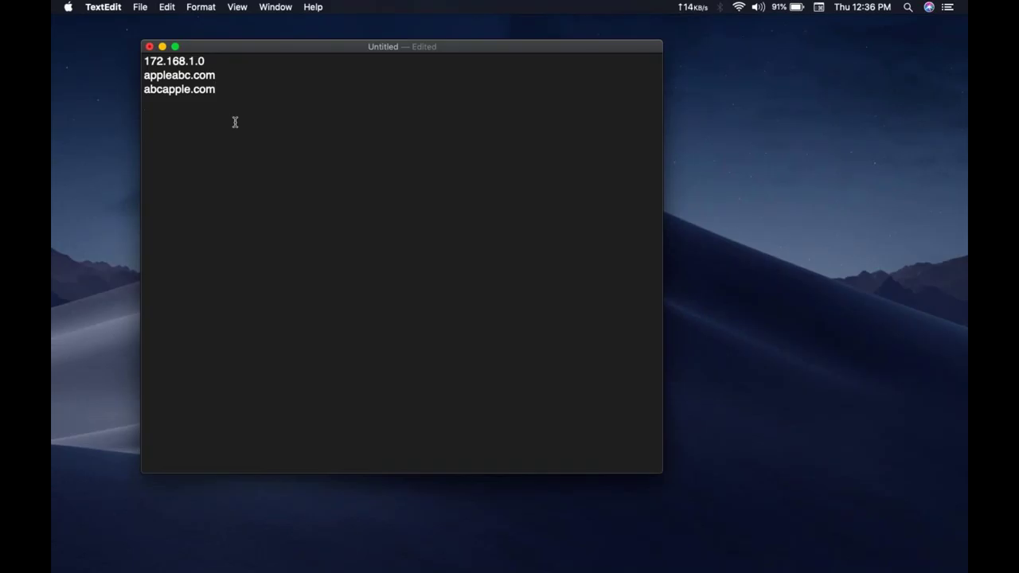
- Add the sample domains abc.com, abc.net and abc.org to the TextEdit notes
{"action": "key", "text": "Return"}
{"action": "key", "text": "Return"}
{"action": "key", "text": "Return"}
{"action": "type", "text": "abc.com"}
{"action": "key", "text": "Return"}
{"action": "type", "text": "abc.net"}
{"action": "key", "text": "Return"}
{"action": "type", "text": "ad"}
{"action": "key", "text": "BackSpace"}
{"action": "type", "text": "bc.org"}
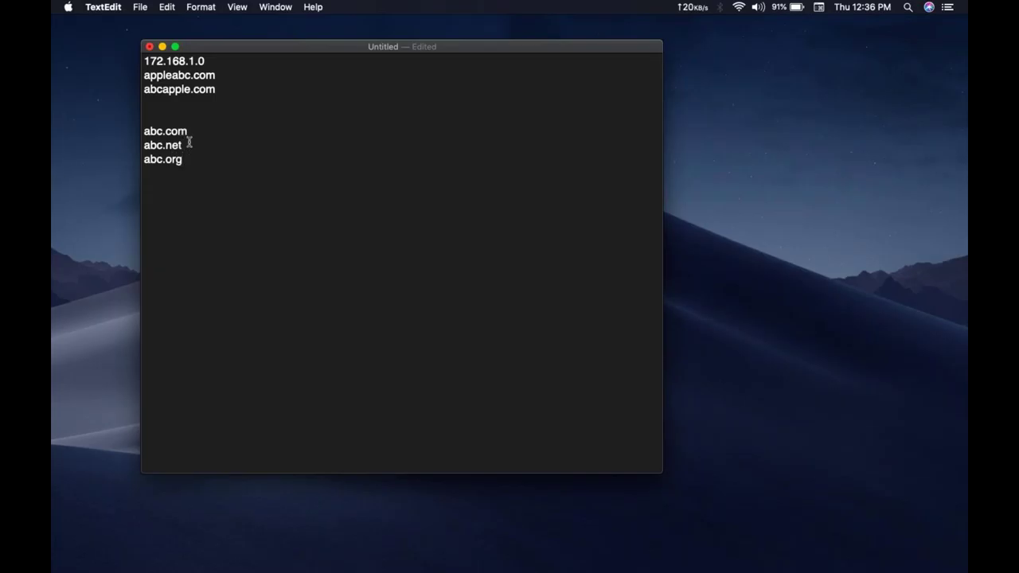
- Highlight the 172.168.1.0 address and the abc.com, abc.net and abc.org lines to point them out
{"action": "triple_click", "coordinate": [192, 57]}
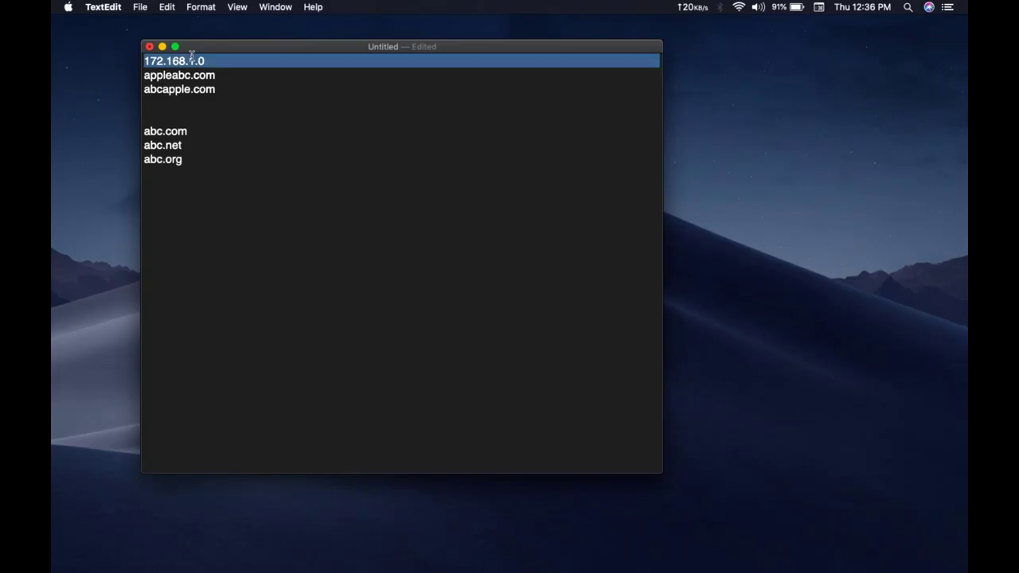
{"action": "left_click", "coordinate": [206, 160]}
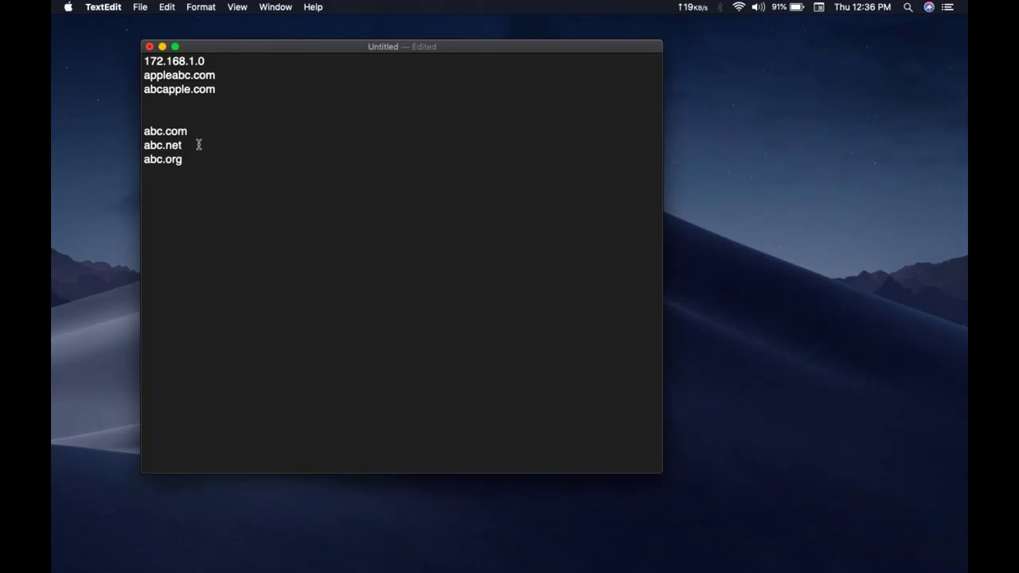
{"action": "double_click", "coordinate": [190, 132]}
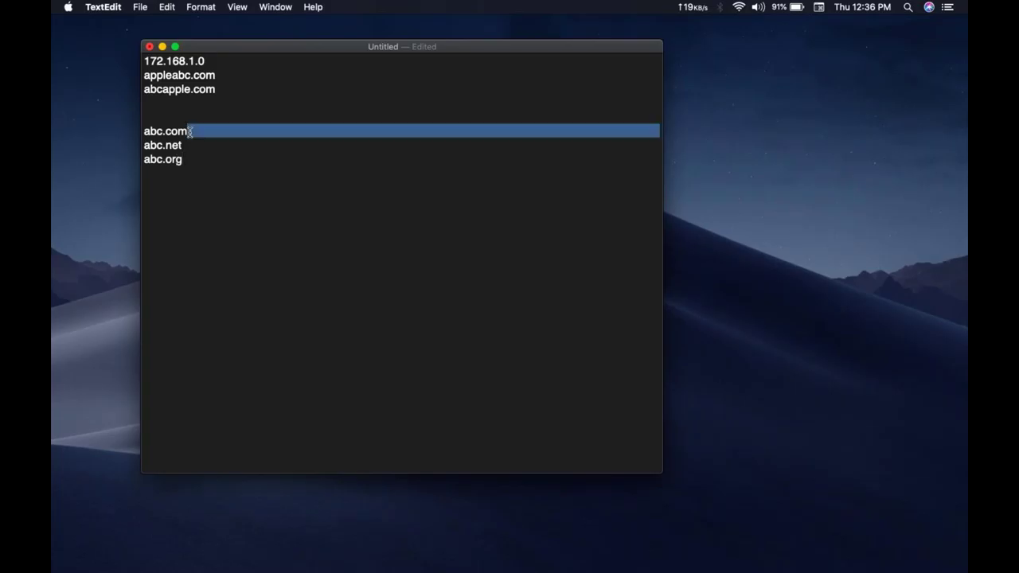
{"action": "left_click", "coordinate": [218, 61]}
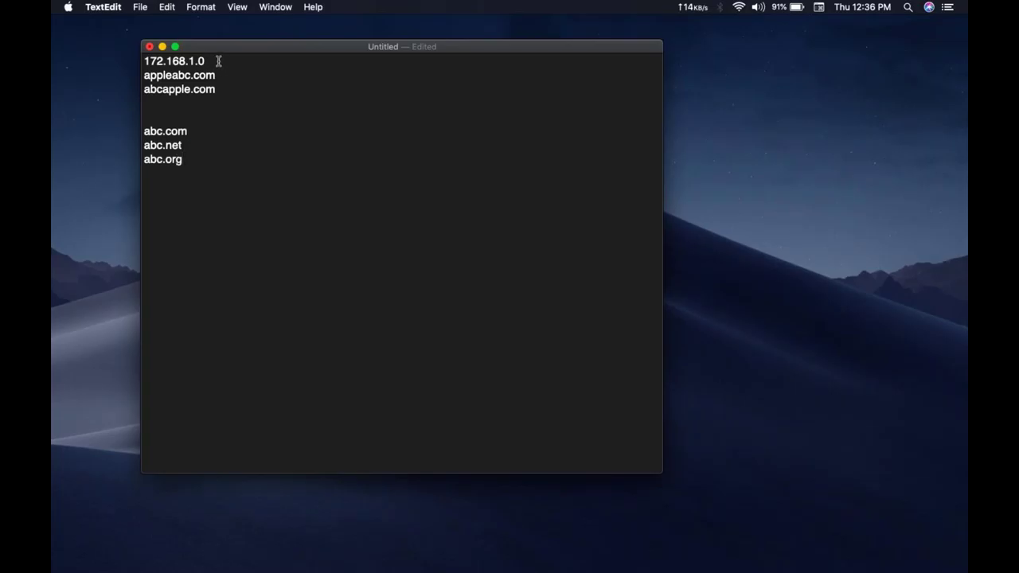
{"action": "double_click", "coordinate": [182, 146]}
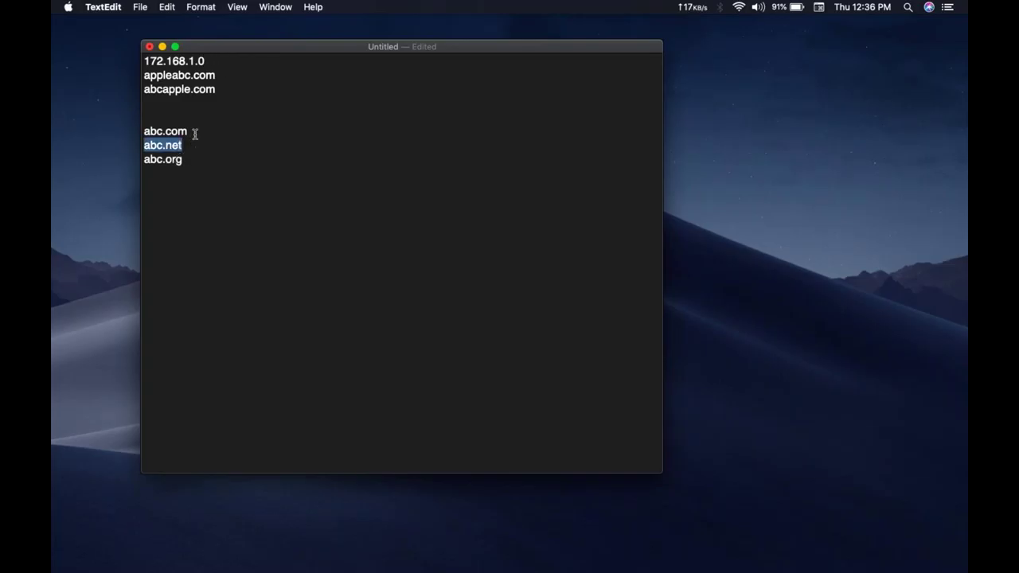
{"action": "double_click", "coordinate": [221, 66]}
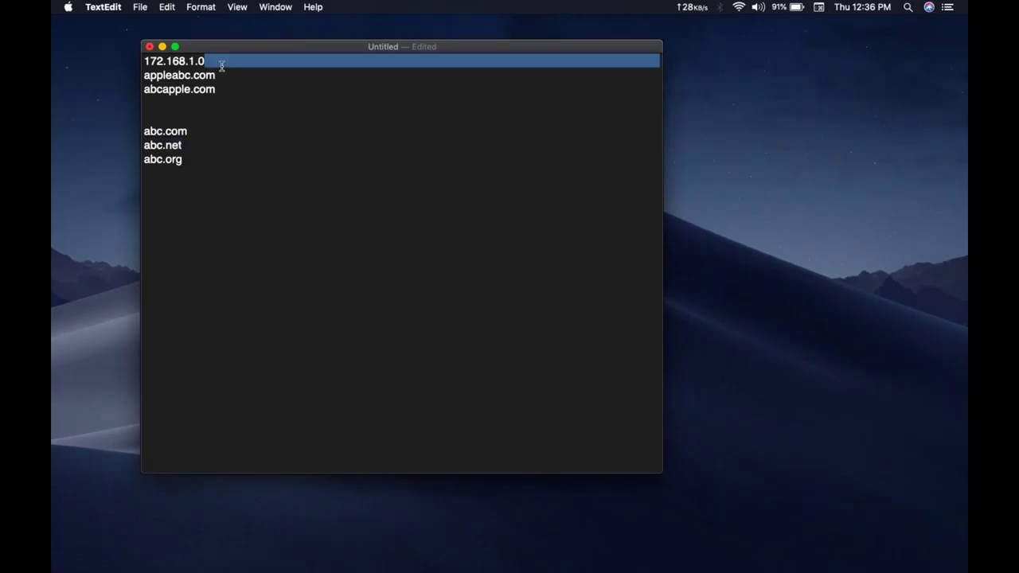
{"action": "left_click", "coordinate": [268, 223]}
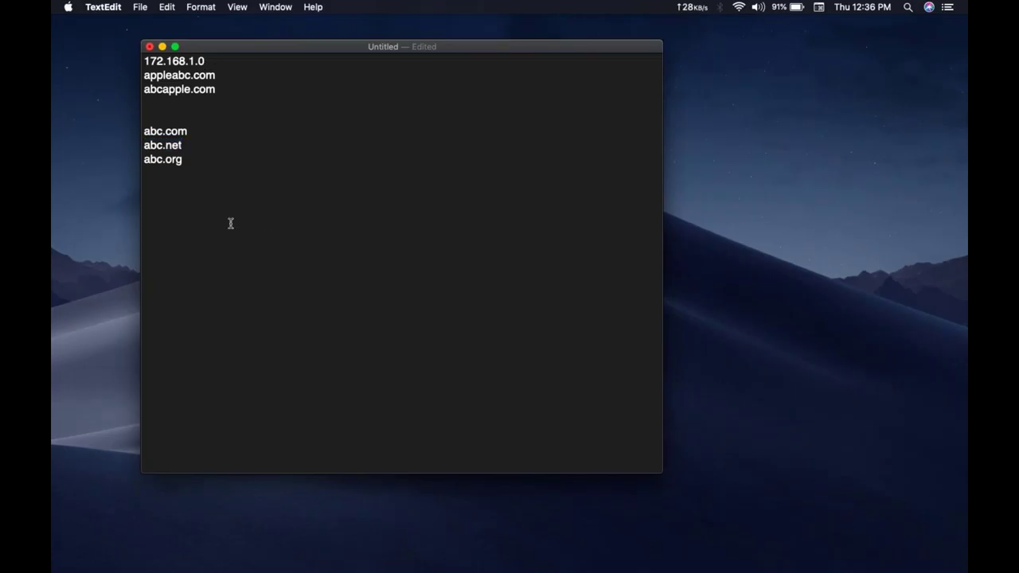
{"action": "left_click_drag", "start_coordinate": [193, 160], "coordinate": [104, 149]}
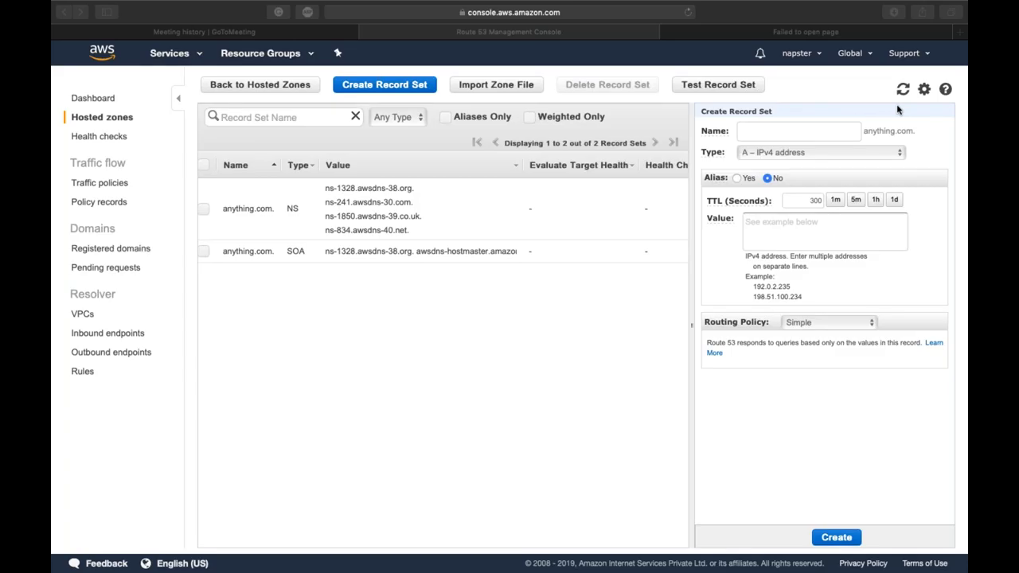
- Try the CNAME record type, then set the type back to A – IPv4 address
{"action": "left_click", "coordinate": [770, 157]}
{"action": "left_click", "coordinate": [769, 157]}
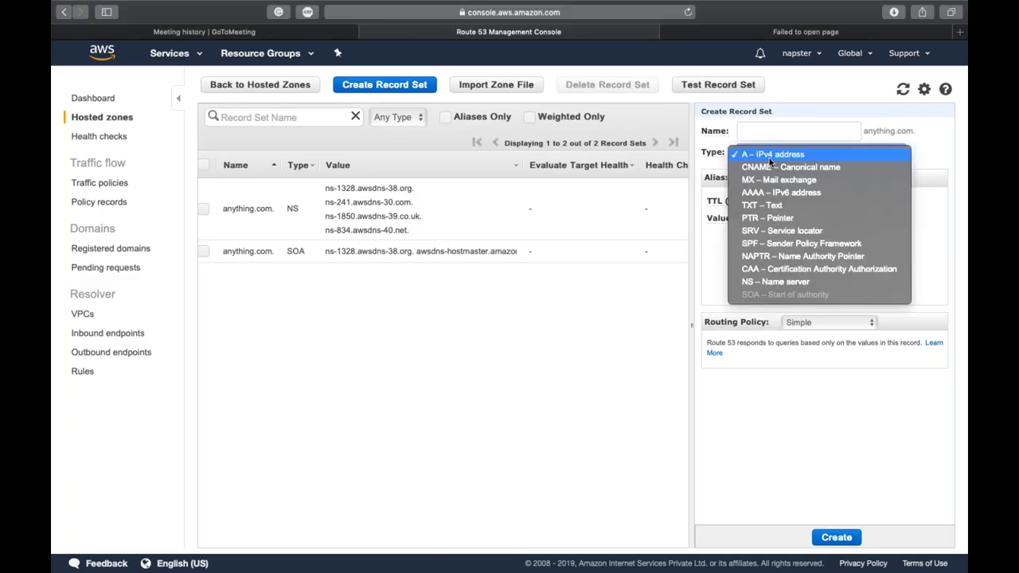
{"action": "left_click", "coordinate": [771, 168]}
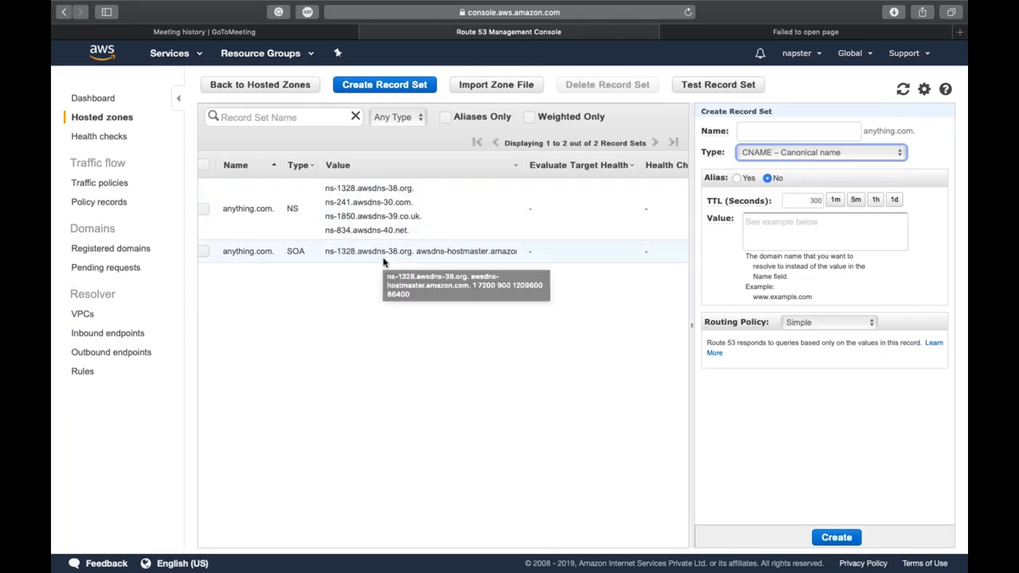
{"action": "left_click", "coordinate": [387, 288]}
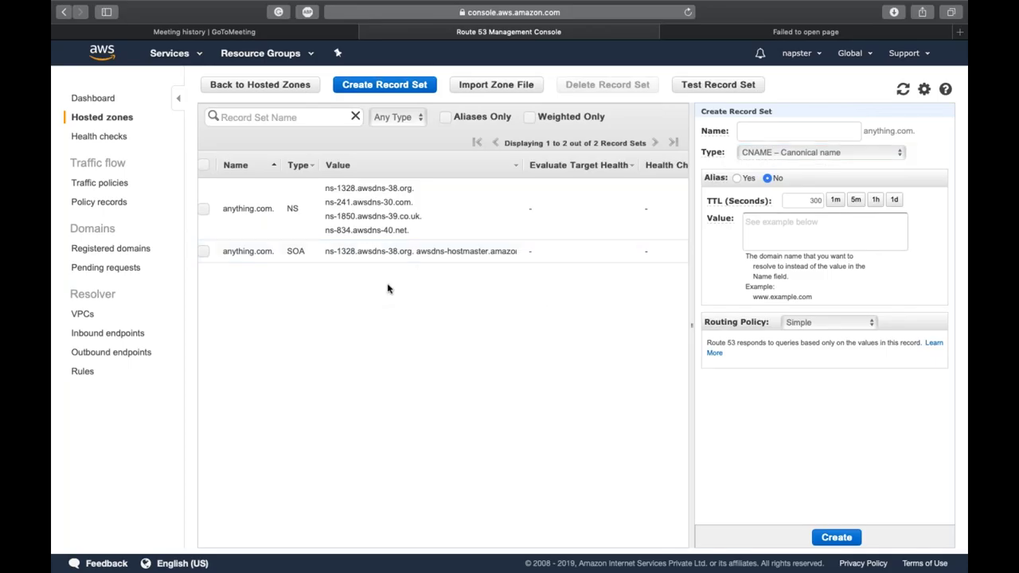
{"action": "left_click", "coordinate": [786, 156]}
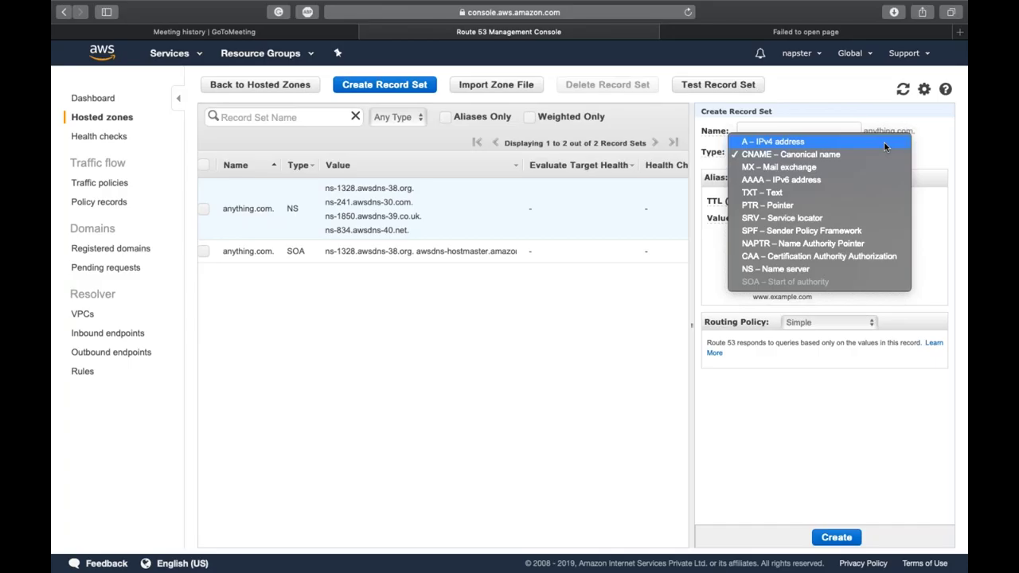
{"action": "left_click", "coordinate": [884, 144]}
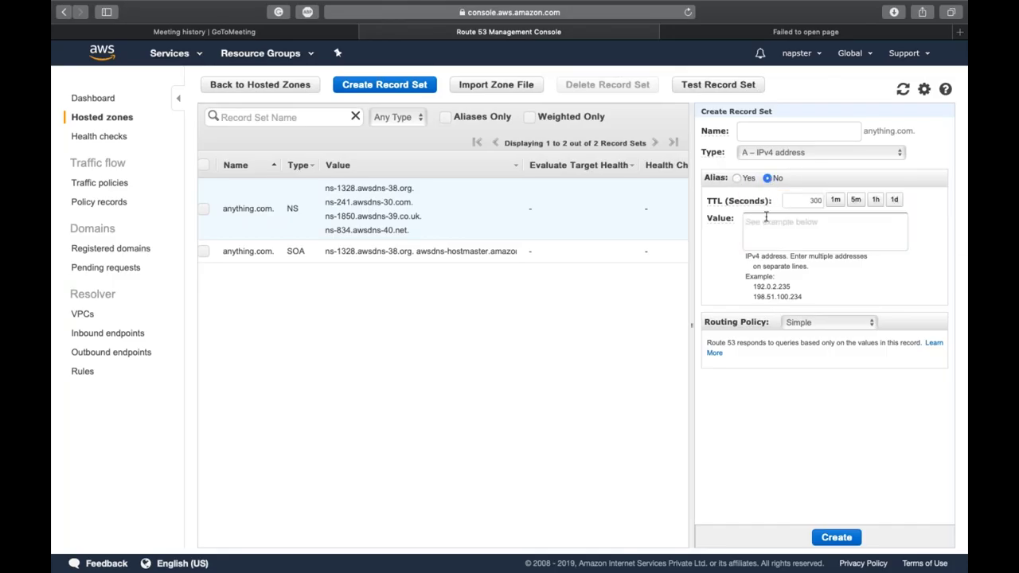
- Paste 192.0.2.235 as the value, strip the leading space, and create the A record
{"action": "left_click", "coordinate": [766, 227]}
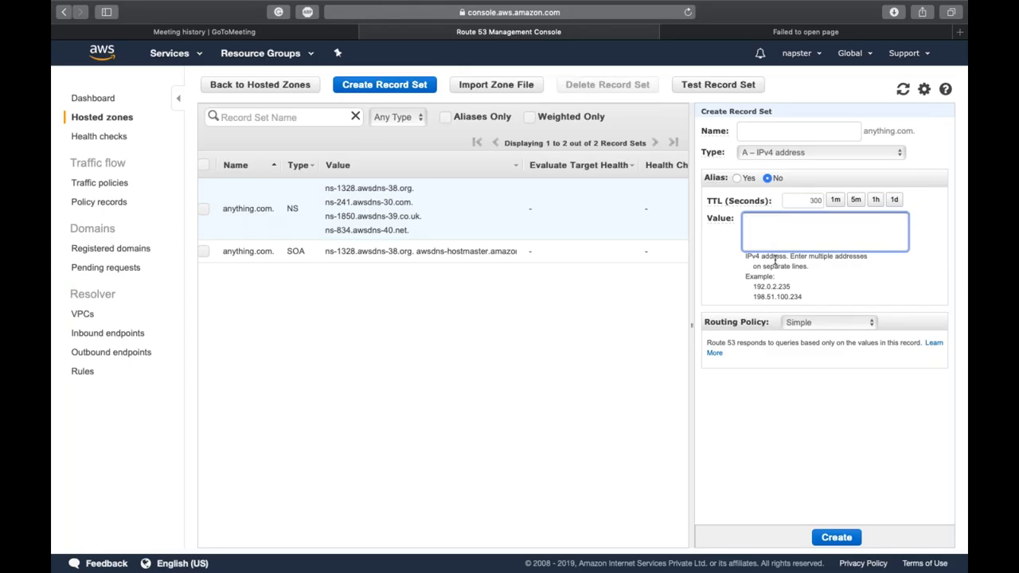
{"action": "triple_click", "coordinate": [774, 286]}
{"action": "key", "text": "ctrl+c"}
{"action": "left_click", "coordinate": [783, 230]}
{"action": "key", "text": "ctrl+v"}
{"action": "key", "text": "shift+Right"}
{"action": "key", "text": "shift+Right"}
{"action": "key", "text": "BackSpace"}
{"action": "left_click", "coordinate": [836, 538]}
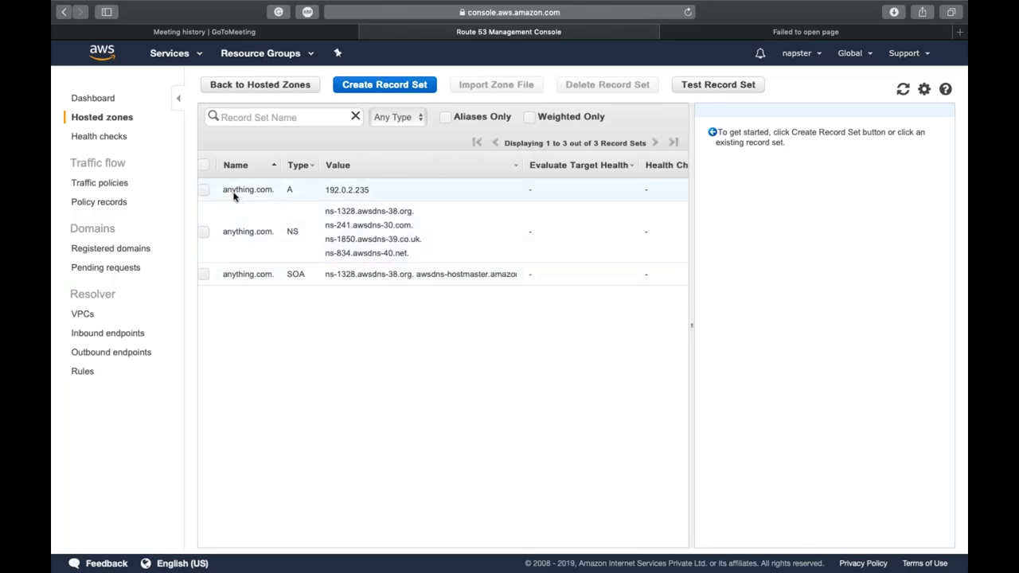
- Try making the anything.com A record an alias; saving fails with no valid alias target
{"action": "left_click", "coordinate": [236, 193]}
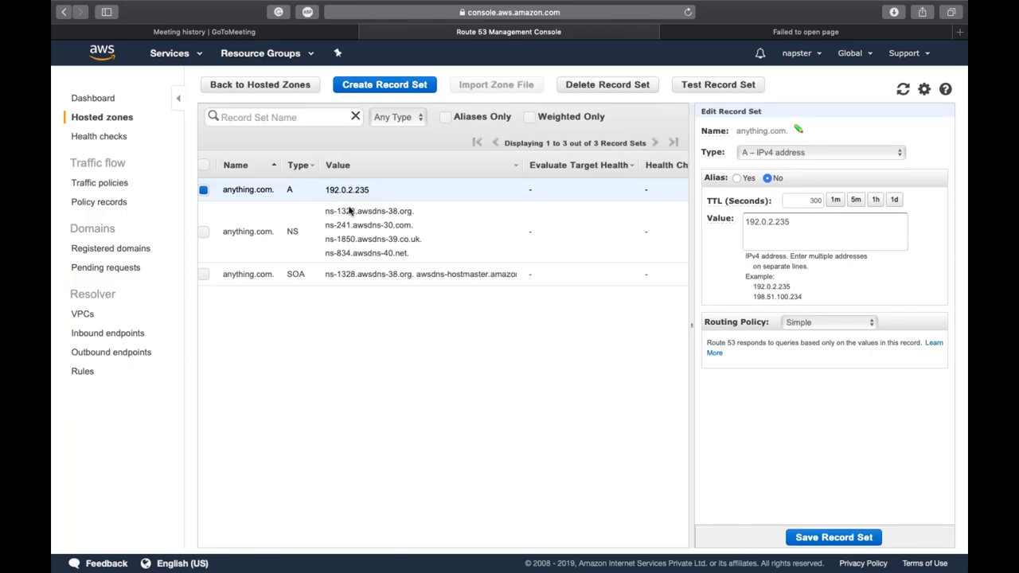
{"action": "left_click", "coordinate": [738, 178]}
{"action": "left_click", "coordinate": [791, 204]}
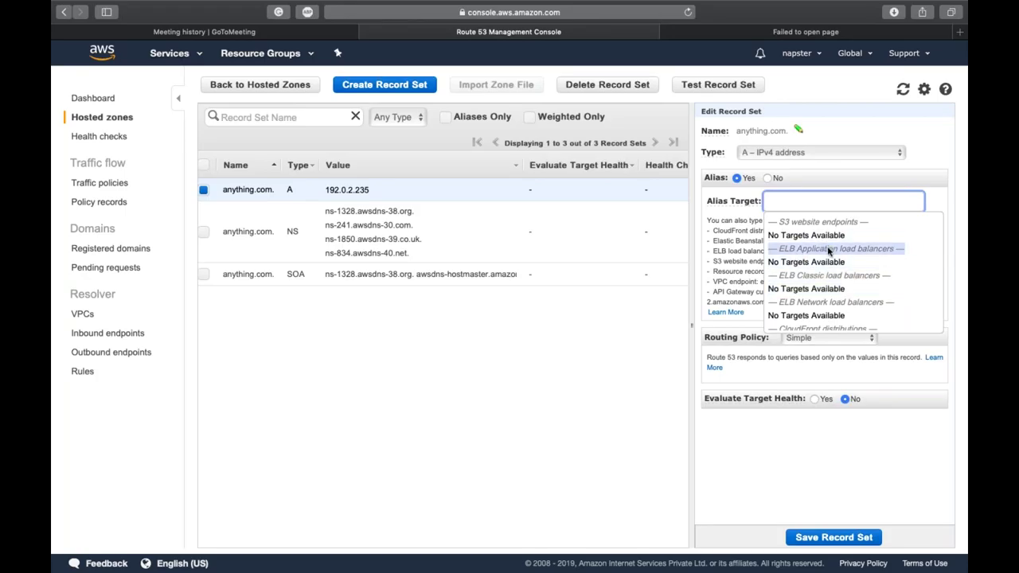
{"action": "scroll", "coordinate": [828, 249], "scroll_direction": "down", "scroll_amount": 3}
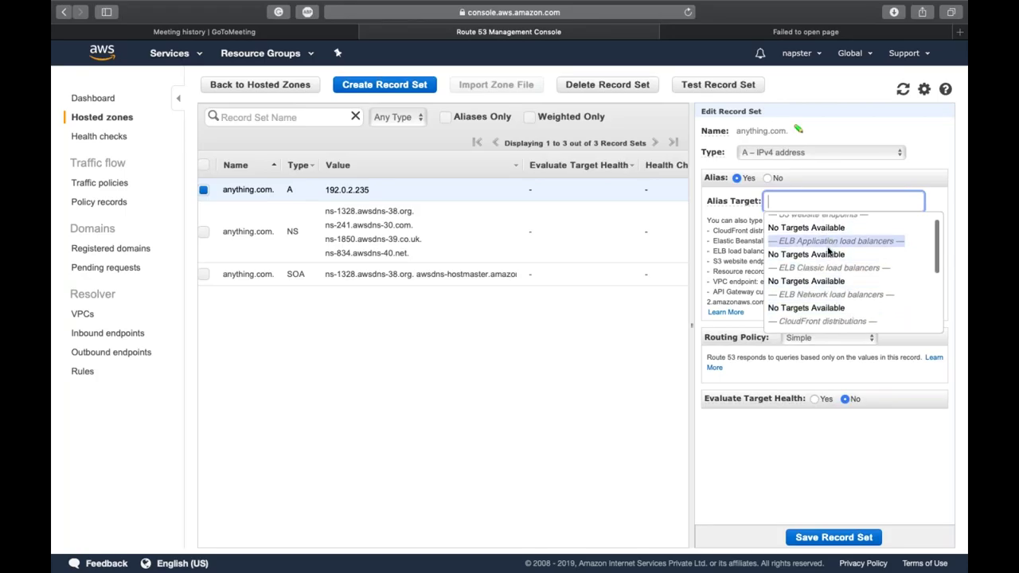
{"action": "scroll", "coordinate": [828, 246], "scroll_direction": "up", "scroll_amount": 3}
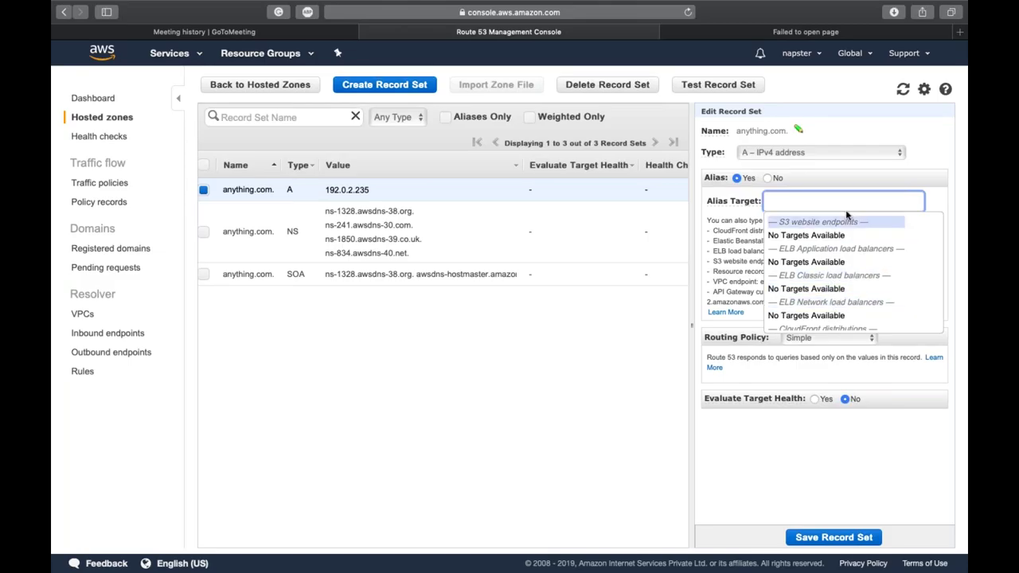
{"action": "left_click", "coordinate": [843, 254]}
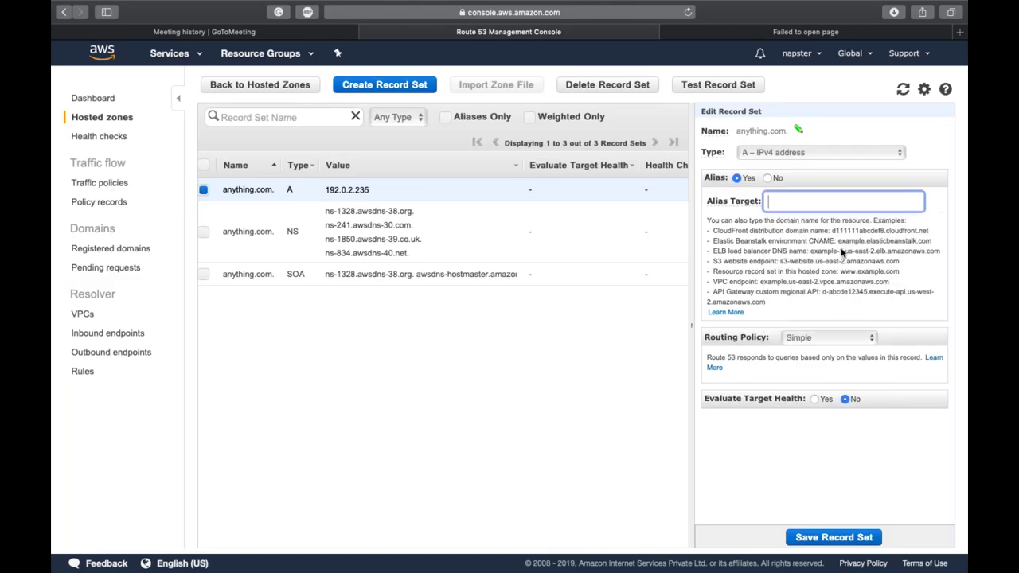
{"action": "left_click", "coordinate": [854, 535]}
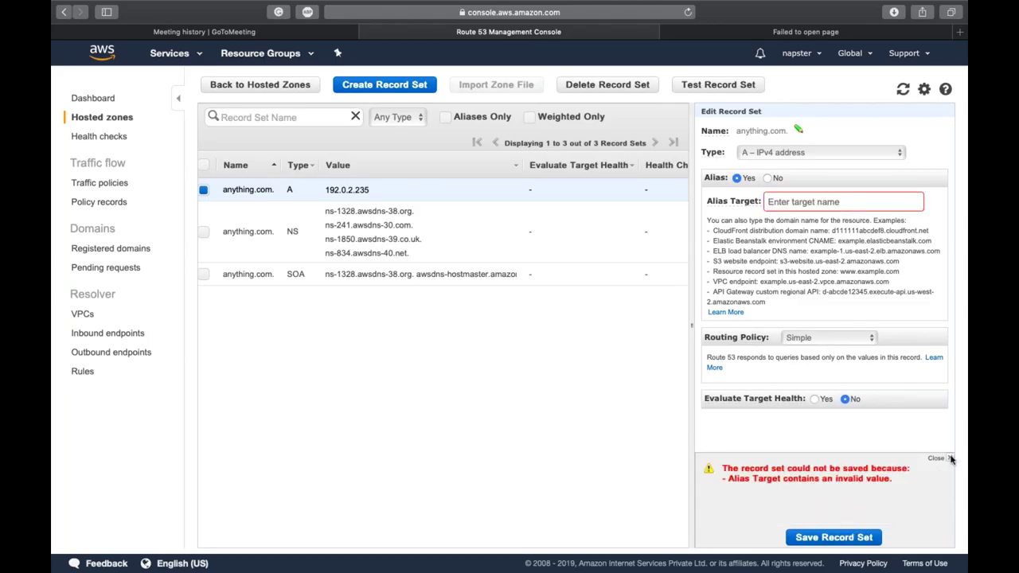
{"action": "left_click", "coordinate": [950, 458]}
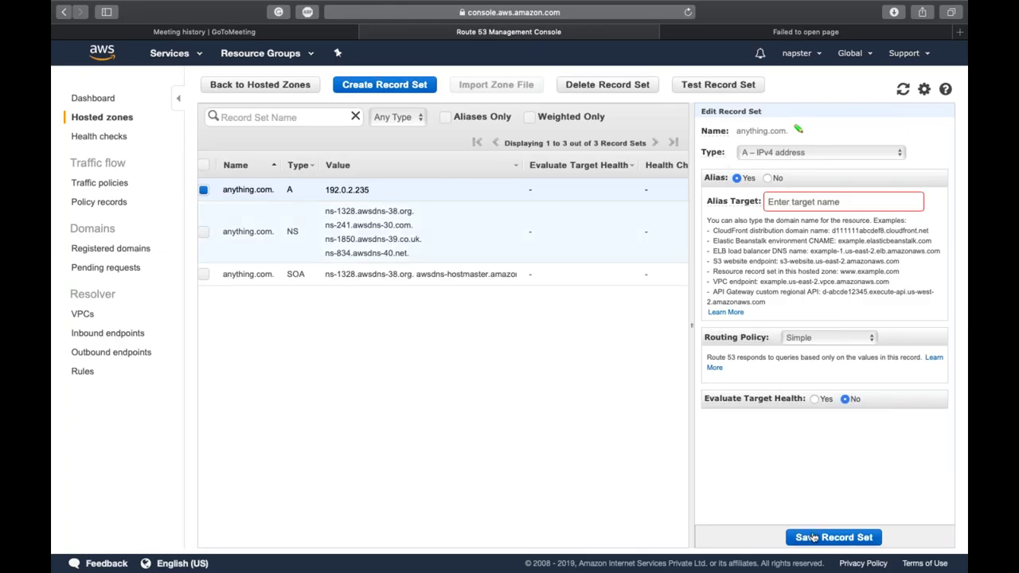
- Delete the anything.com A record set and confirm
{"action": "left_click", "coordinate": [608, 85]}
{"action": "left_click", "coordinate": [542, 356]}
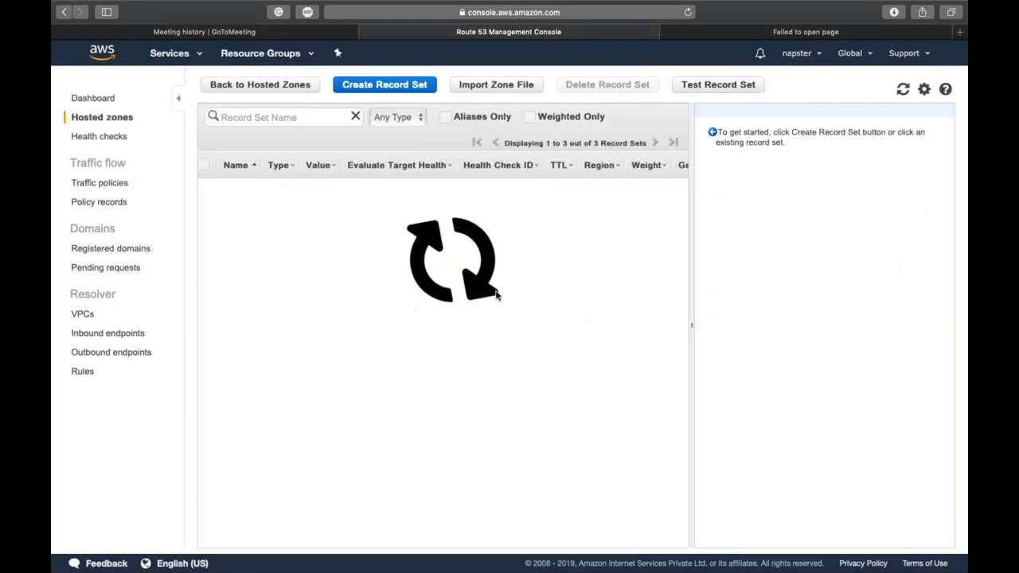
{"action": "left_click", "coordinate": [170, 53]}
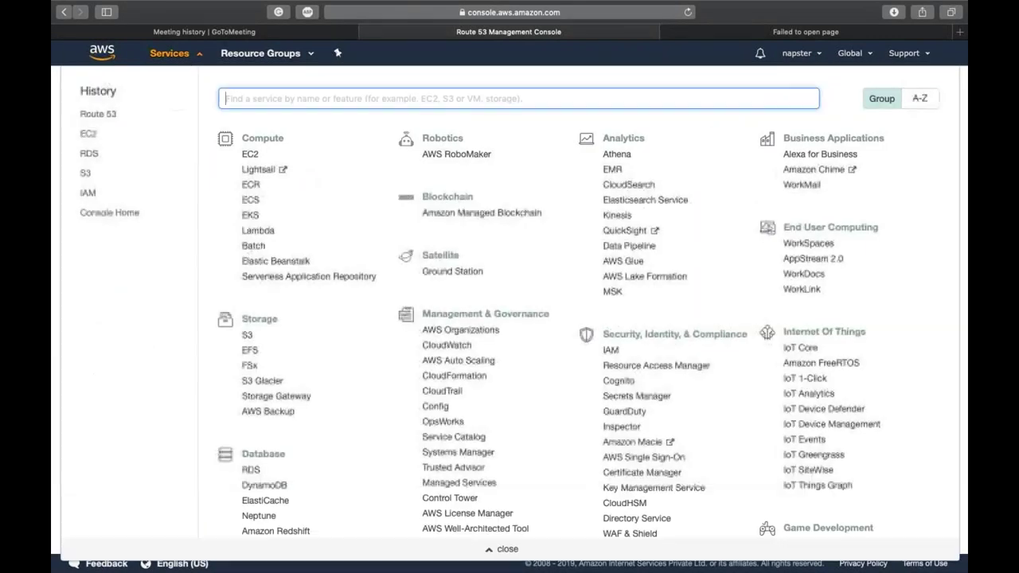
- Start a new Application Load Balancer from the EC2 load balancers list
{"action": "left_click", "coordinate": [250, 153], "text": "super"}
{"action": "left_click", "coordinate": [626, 32]}
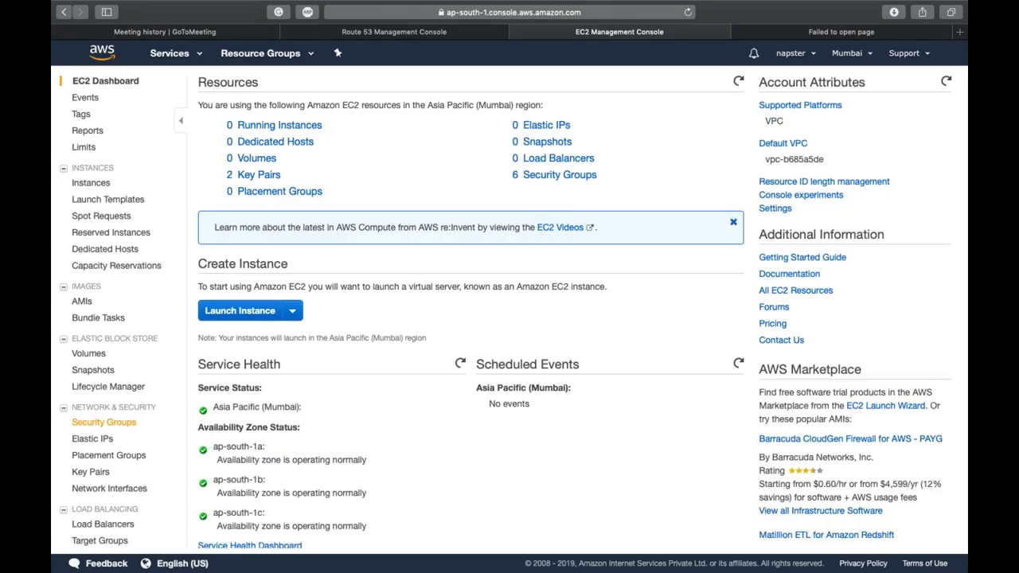
{"action": "scroll", "coordinate": [103, 422], "scroll_direction": "down", "scroll_amount": 2}
{"action": "left_click", "coordinate": [100, 468]}
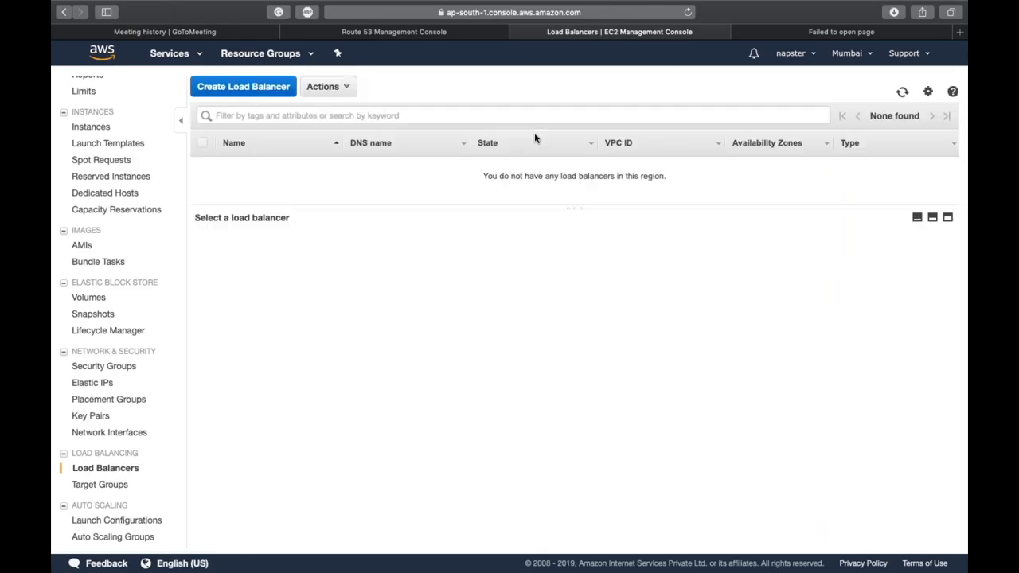
{"action": "left_click", "coordinate": [234, 86]}
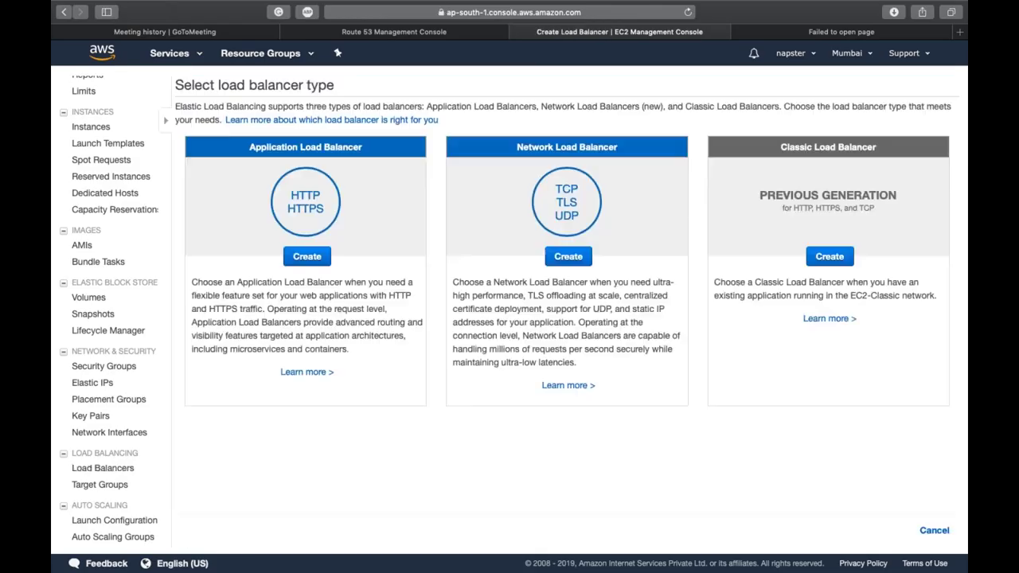
{"action": "left_click", "coordinate": [214, 257]}
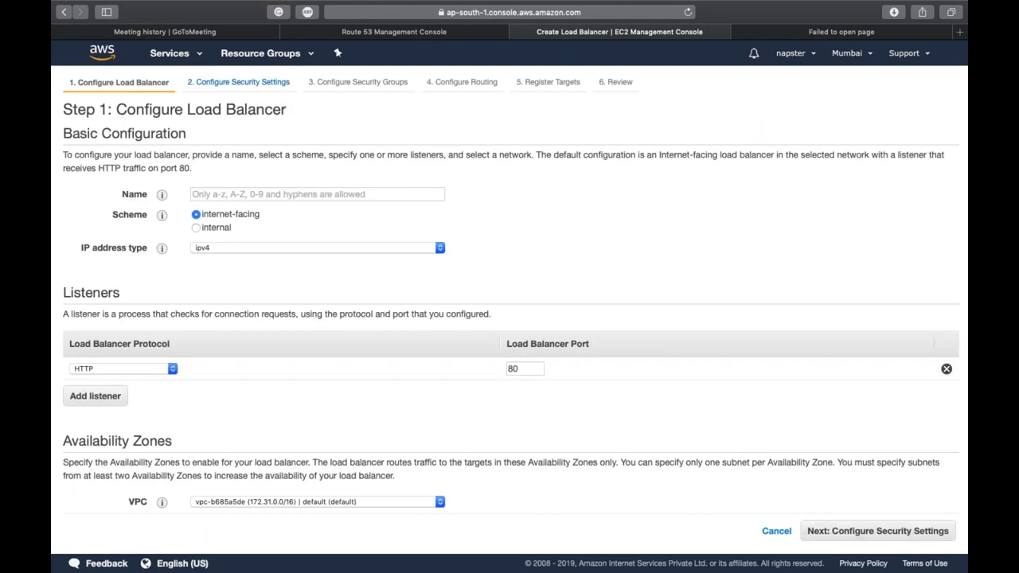
- Name the load balancer mumbai and enable zones ap-south-1a and ap-south-1b
{"action": "left_click", "coordinate": [372, 194]}
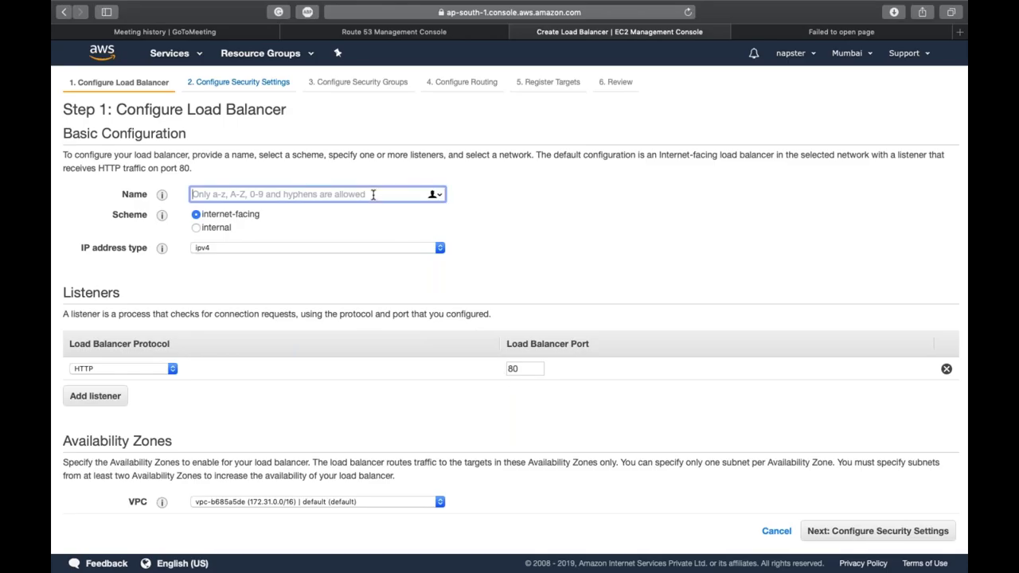
{"action": "type", "text": "mumbai"}
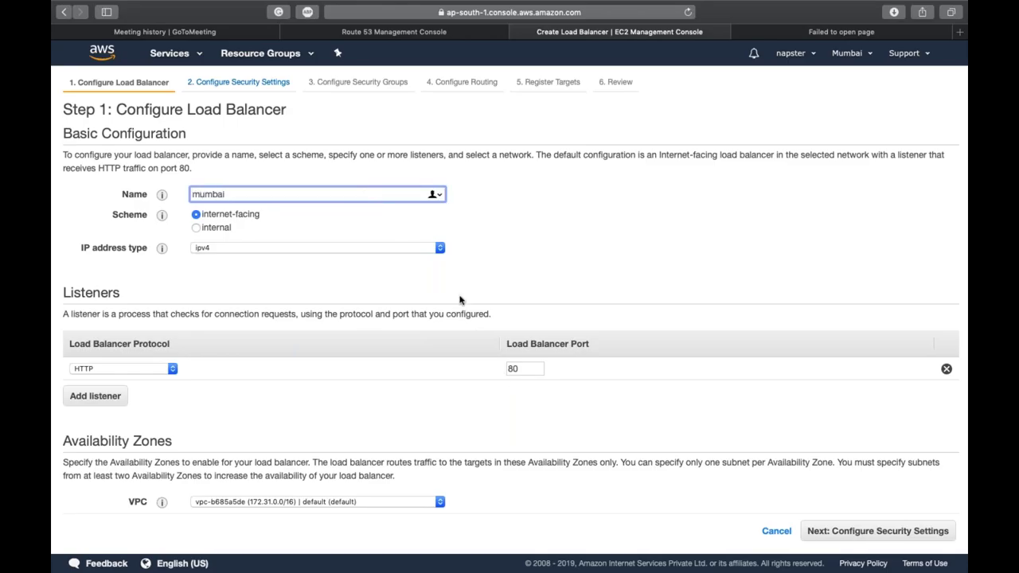
{"action": "scroll", "coordinate": [510, 358], "scroll_direction": "down", "scroll_amount": 4}
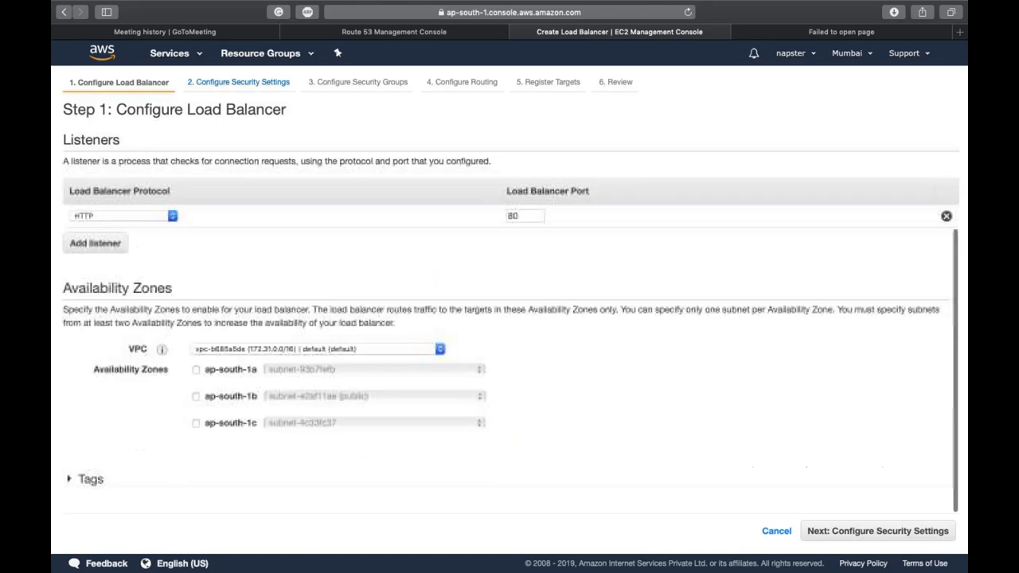
{"action": "left_click", "coordinate": [196, 371]}
{"action": "left_click", "coordinate": [198, 416]}
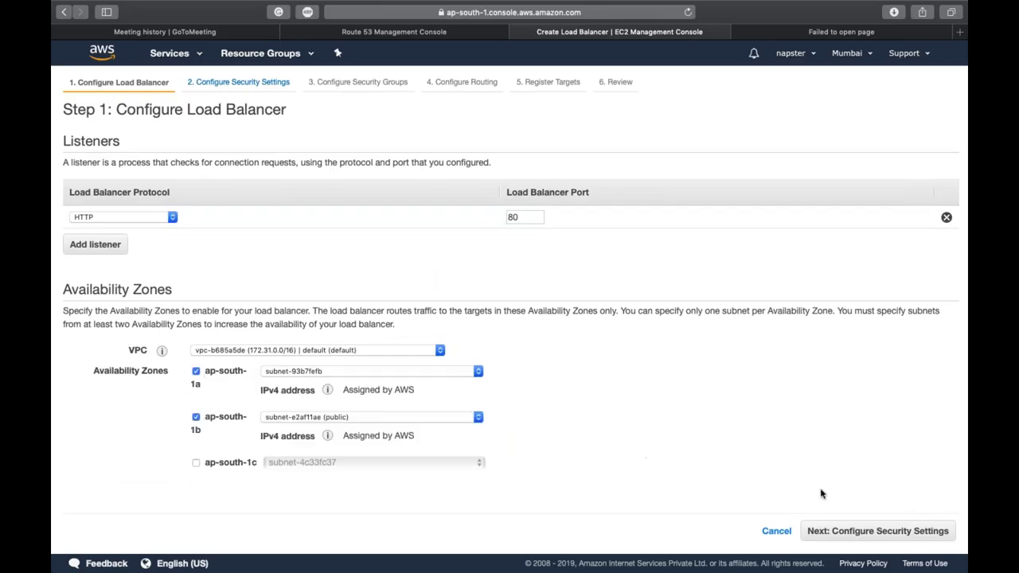
- Finish the wizard with target group 'mumbia', create it, then switch to US East (N. Virginia)
{"action": "left_click", "coordinate": [879, 532]}
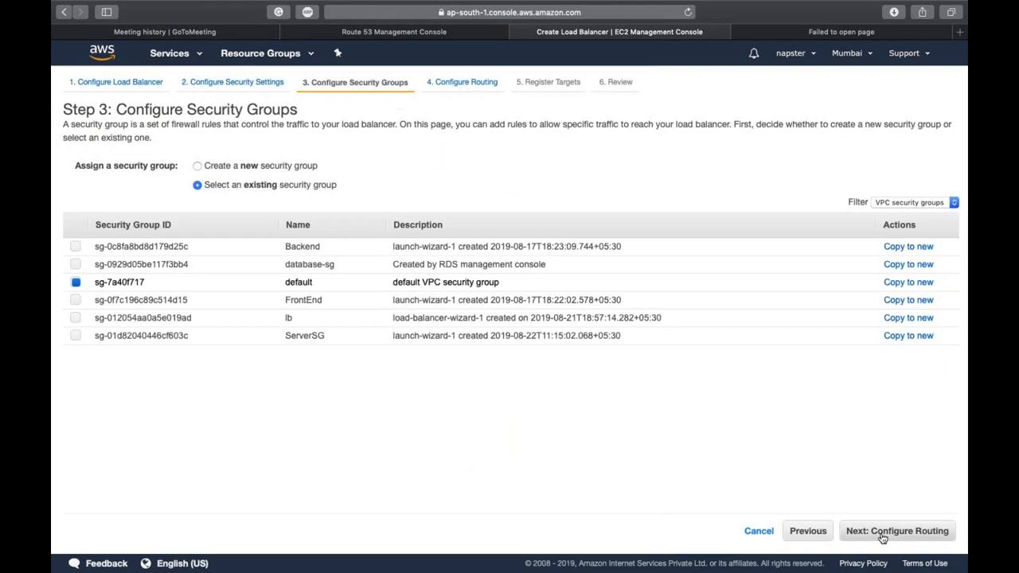
{"action": "left_click", "coordinate": [881, 535]}
{"action": "left_click", "coordinate": [237, 215]}
{"action": "type", "text": "mumbia"}
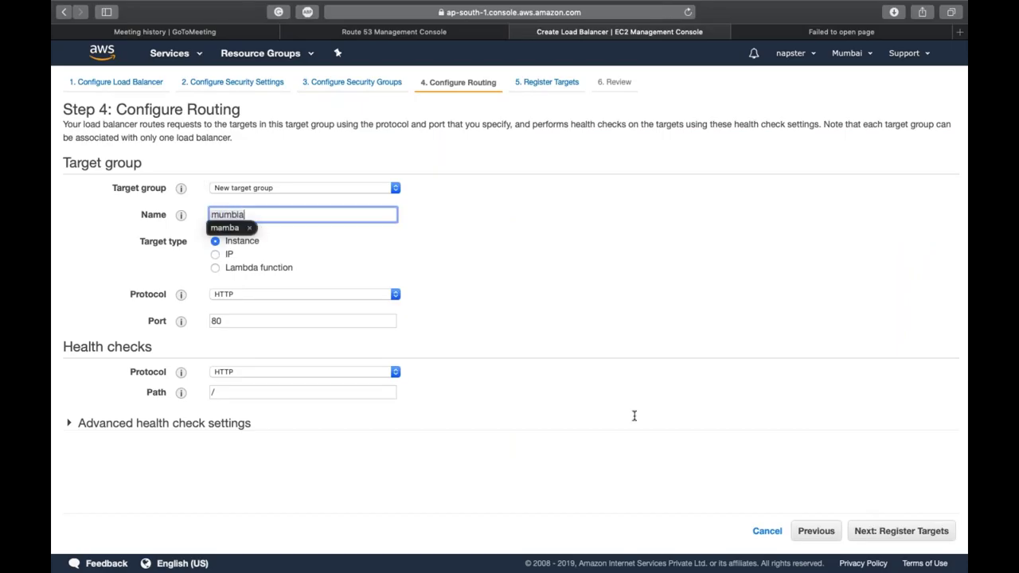
{"action": "left_click", "coordinate": [946, 532]}
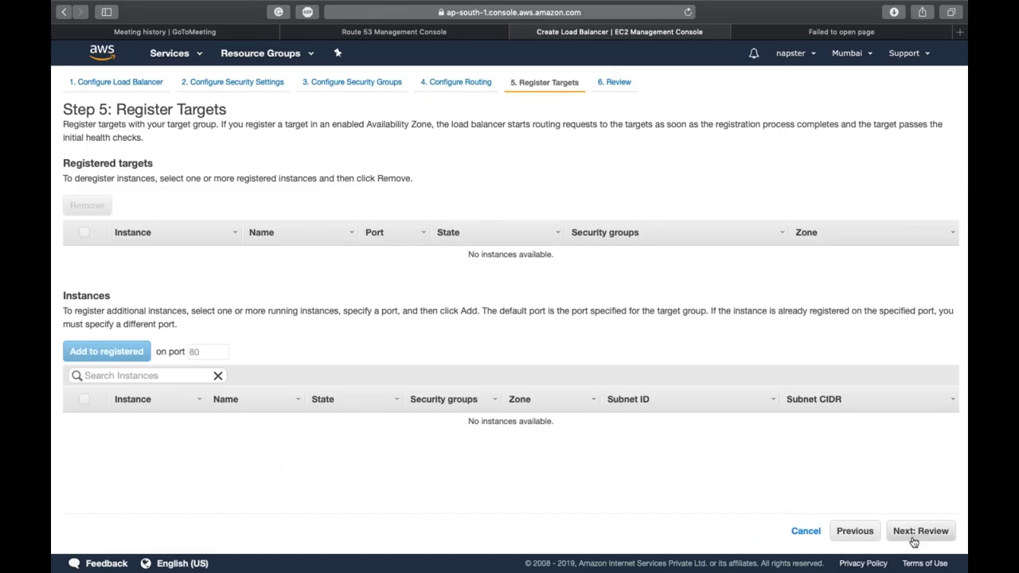
{"action": "left_click", "coordinate": [916, 534]}
{"action": "left_click", "coordinate": [930, 533]}
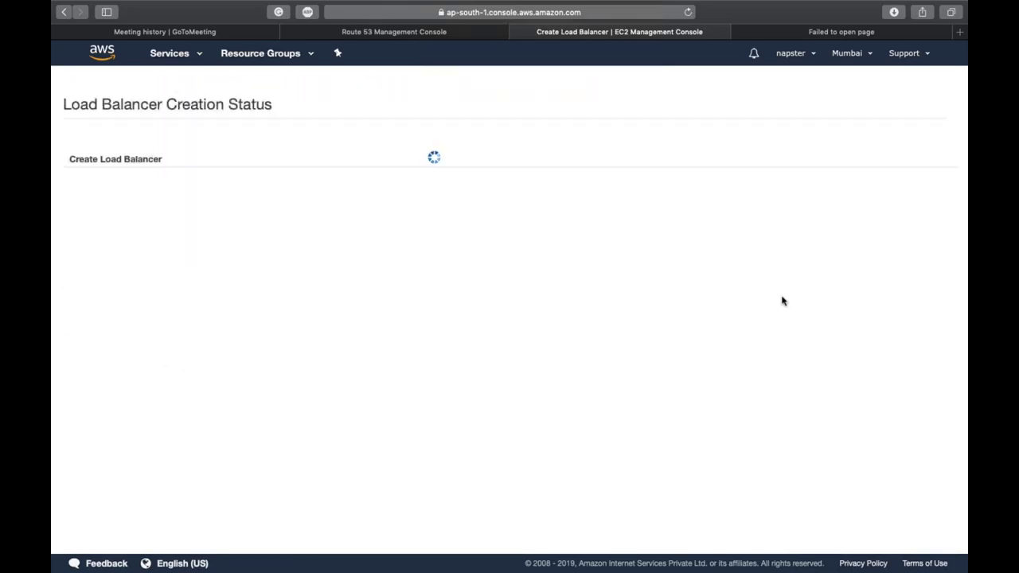
{"action": "left_click", "coordinate": [845, 56]}
{"action": "left_click", "coordinate": [812, 86]}
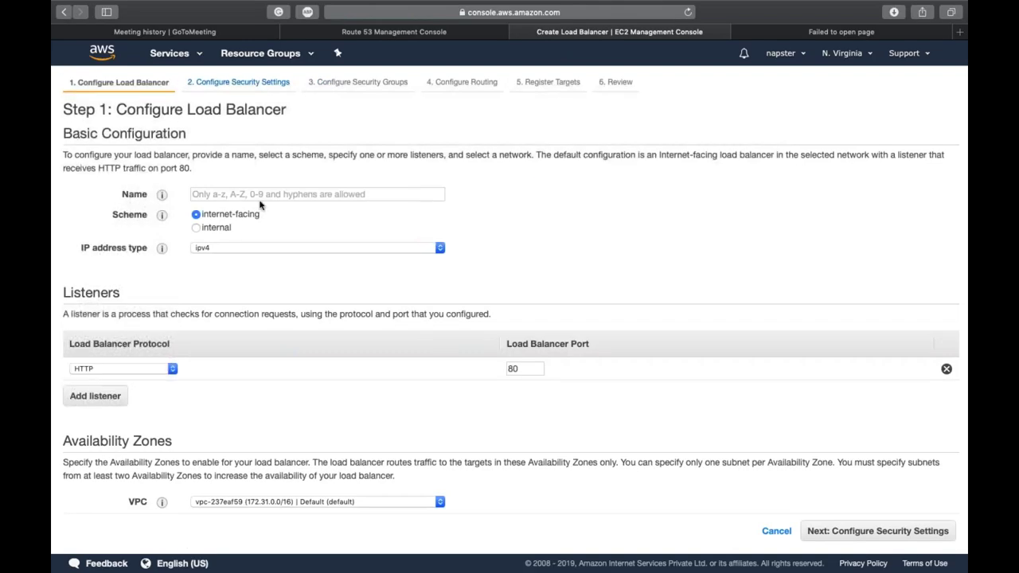
- Name the new load balancer virginia and enable zones us-east-1a and us-east-1b
{"action": "left_click", "coordinate": [260, 198]}
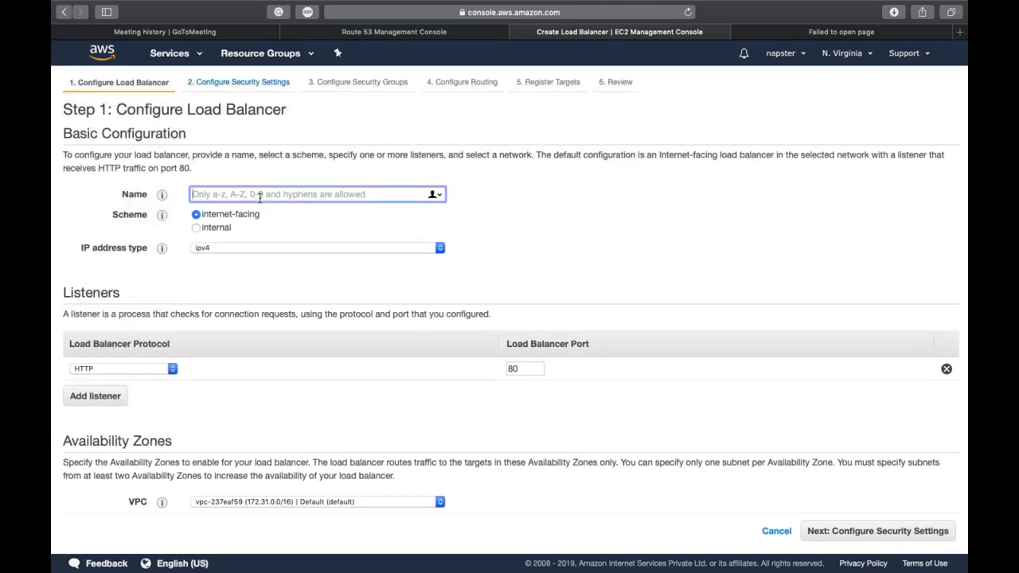
{"action": "type", "text": "virginia"}
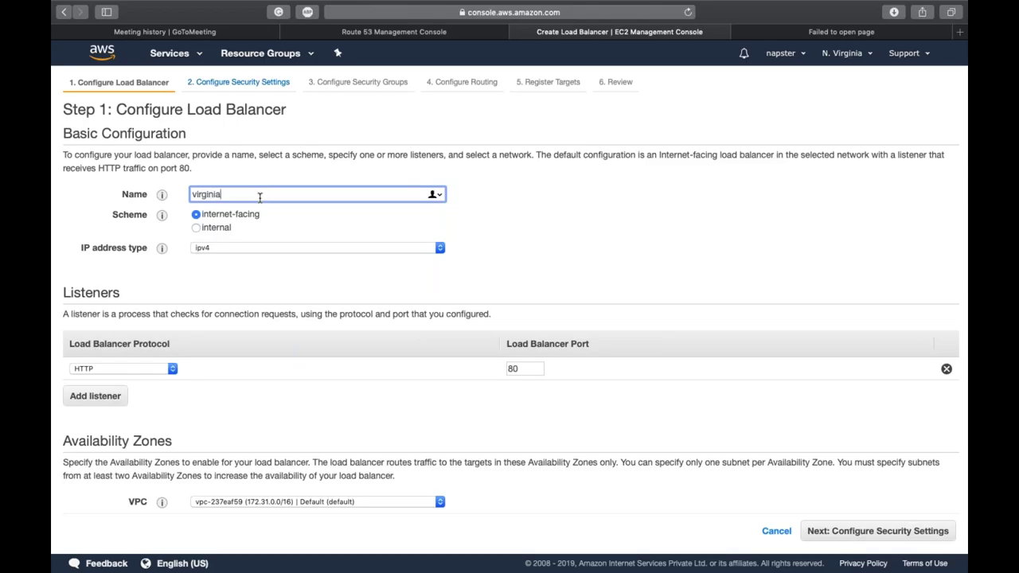
{"action": "key", "text": "Tab"}
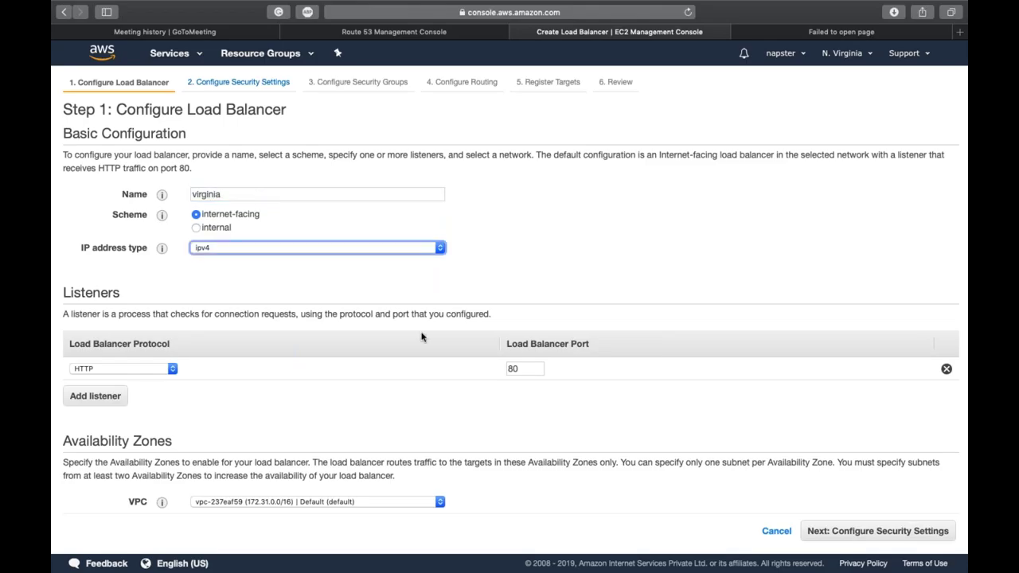
{"action": "scroll", "coordinate": [422, 337], "scroll_direction": "down", "scroll_amount": 5}
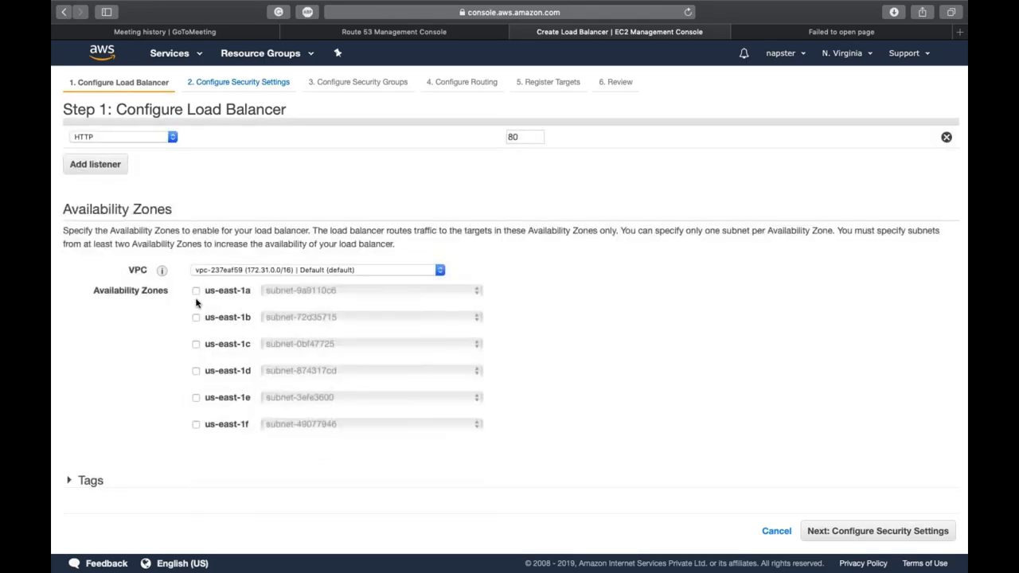
{"action": "left_click", "coordinate": [196, 291]}
{"action": "left_click", "coordinate": [196, 337]}
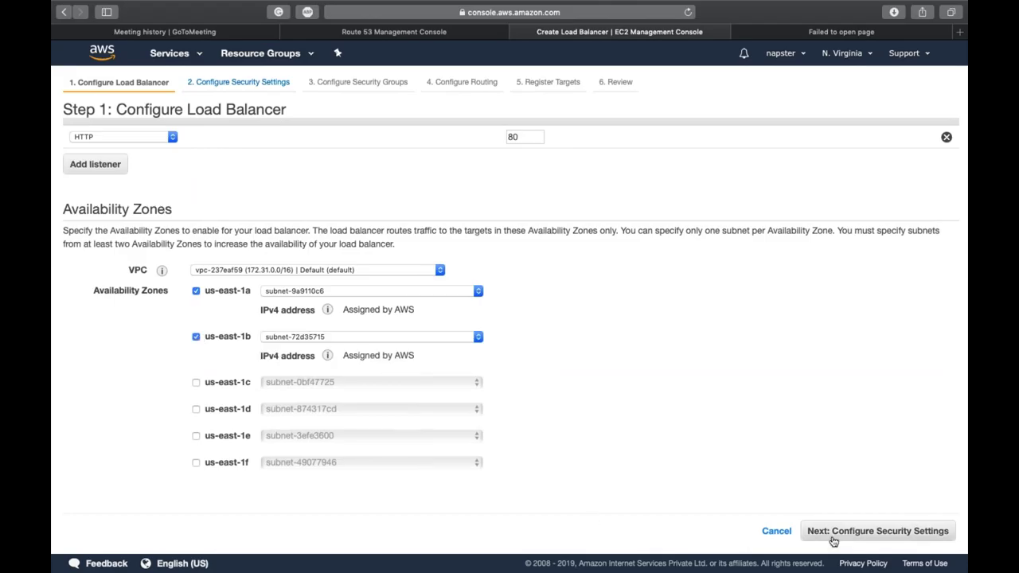
- Name the target group 'virginai', create the load balancer and close the status page
{"action": "left_click", "coordinate": [860, 542]}
{"action": "left_click", "coordinate": [860, 541]}
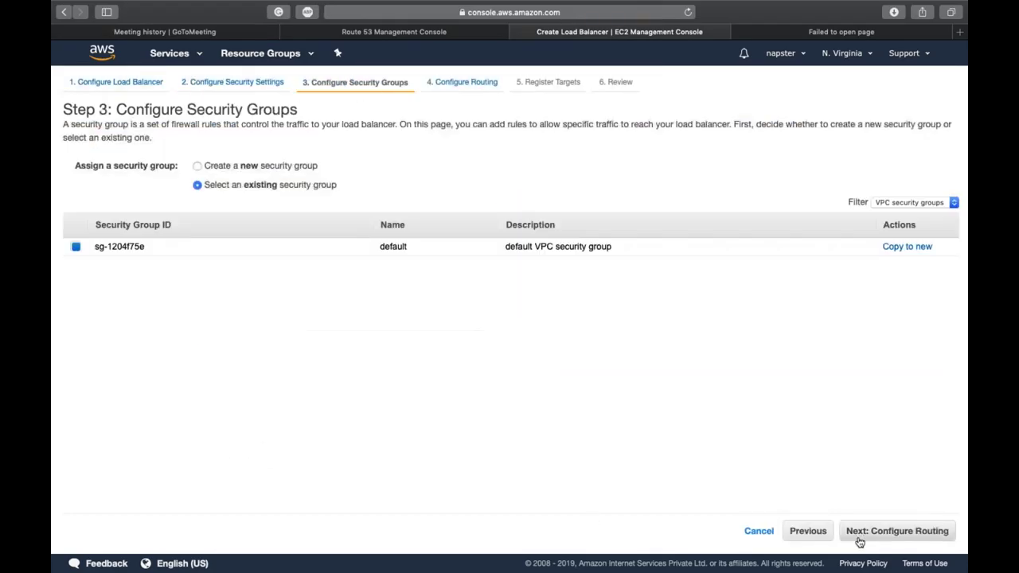
{"action": "left_click", "coordinate": [860, 541]}
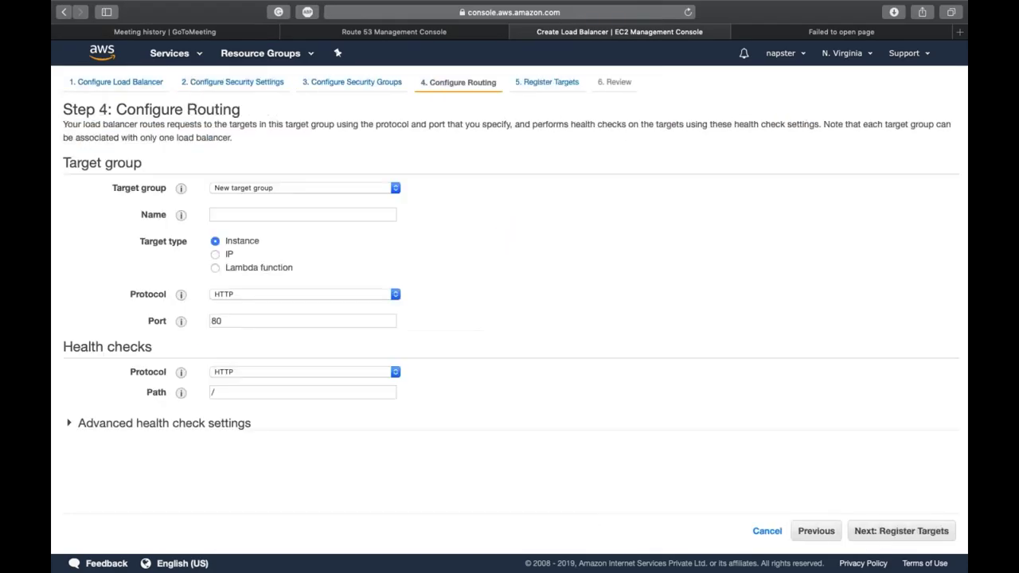
{"action": "left_click", "coordinate": [305, 214]}
{"action": "type", "text": "virgina"}
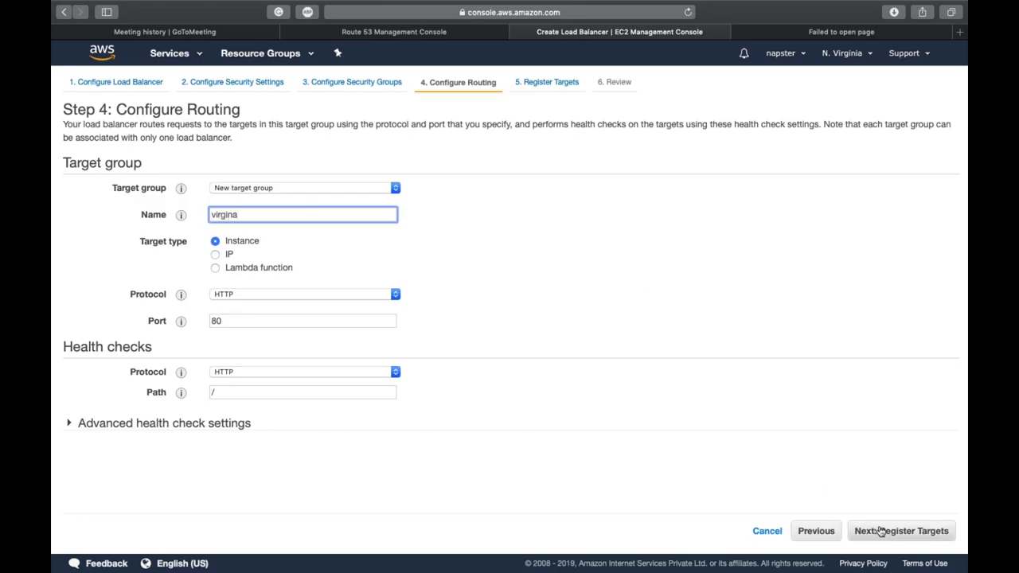
{"action": "type", "text": "i"}
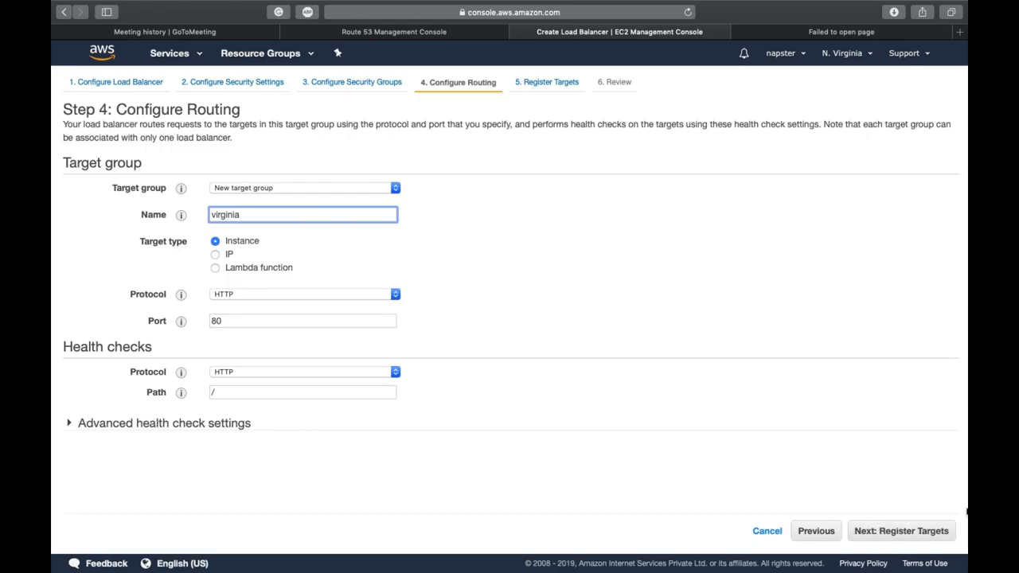
{"action": "left_click", "coordinate": [931, 534]}
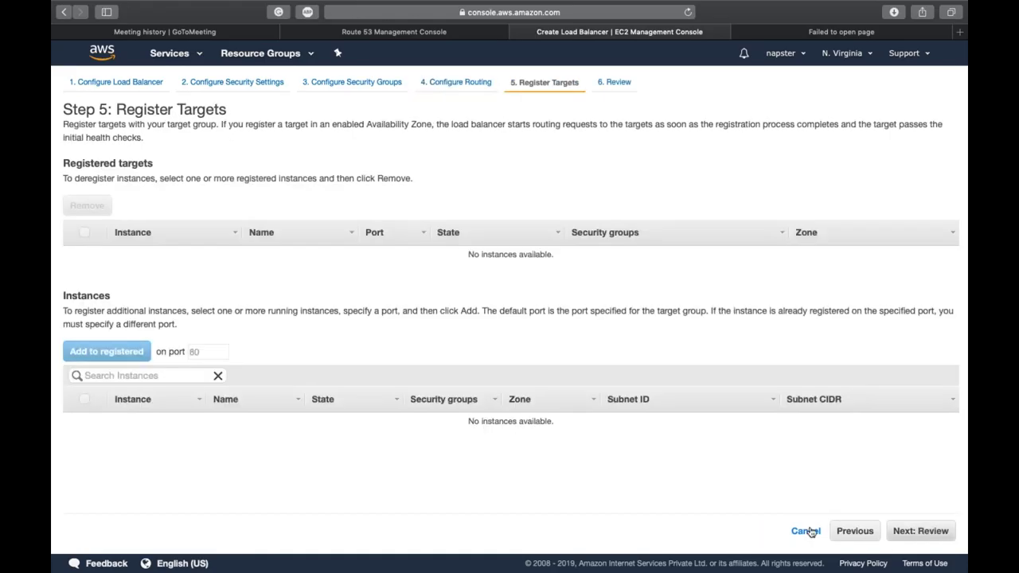
{"action": "left_click", "coordinate": [908, 532]}
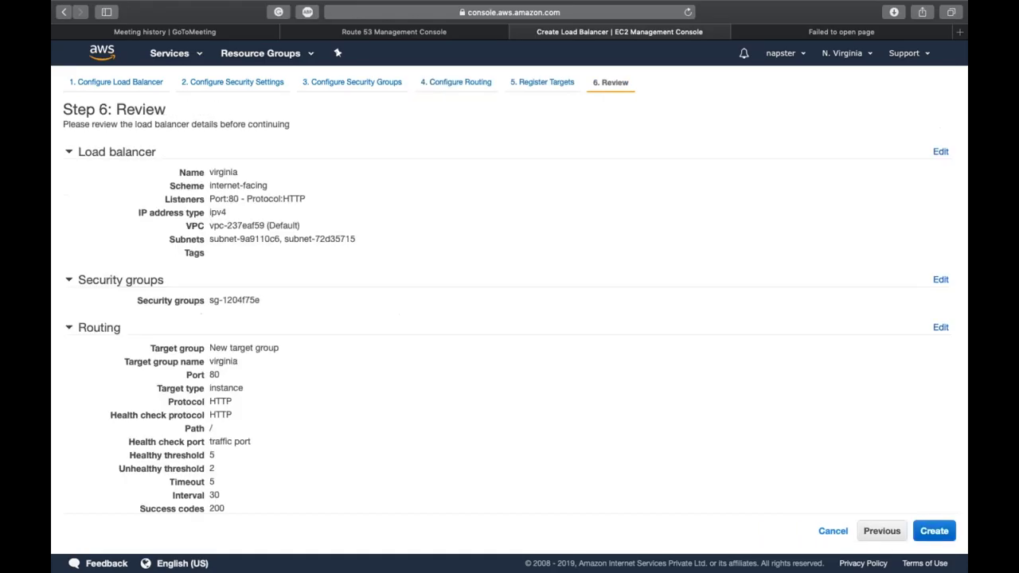
{"action": "left_click", "coordinate": [928, 531]}
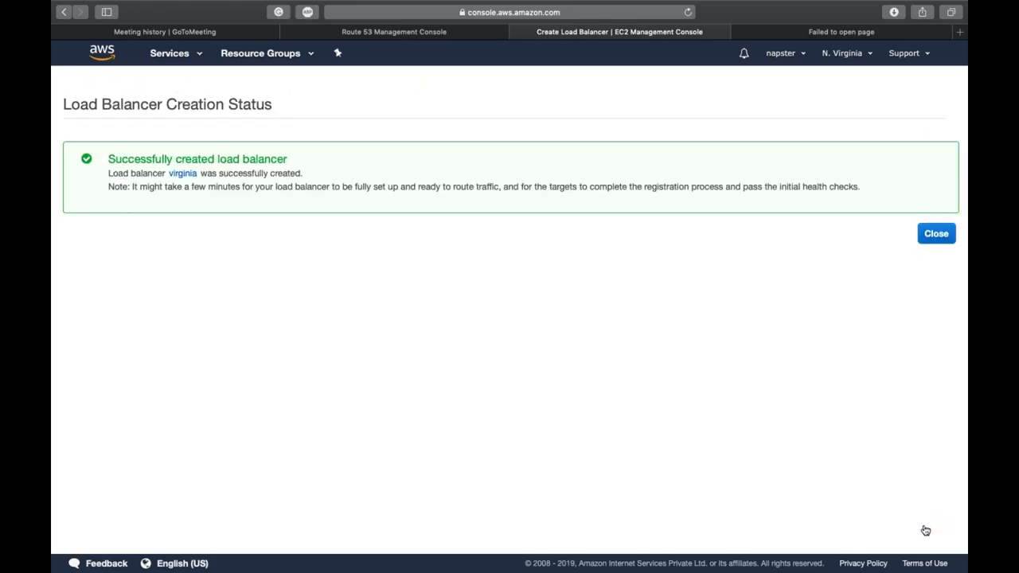
{"action": "left_click", "coordinate": [937, 234]}
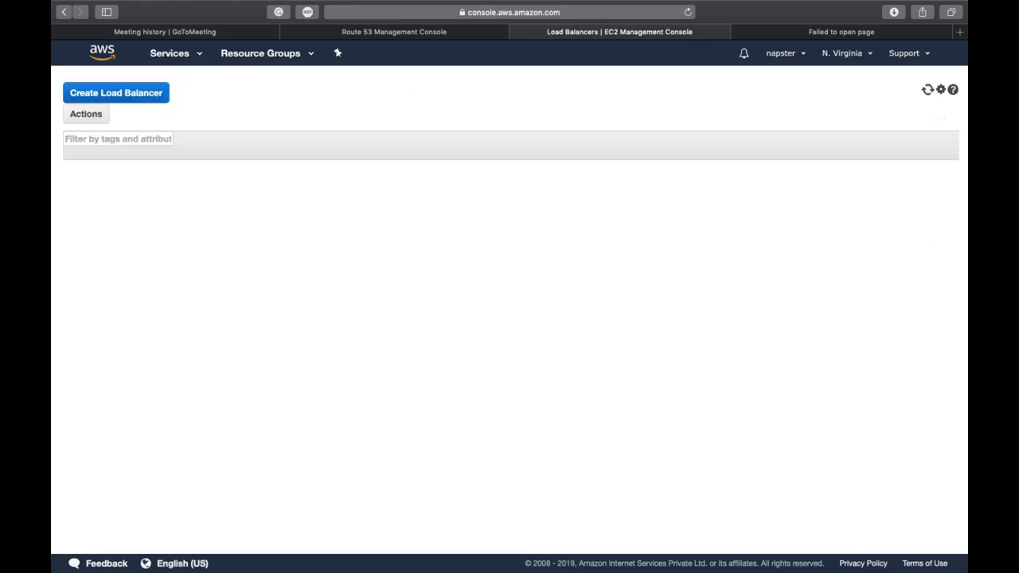
- Start an anything.com alias record, reloading the page when no load balancer targets appear
{"action": "key", "text": "ctrl+shift+Tab"}
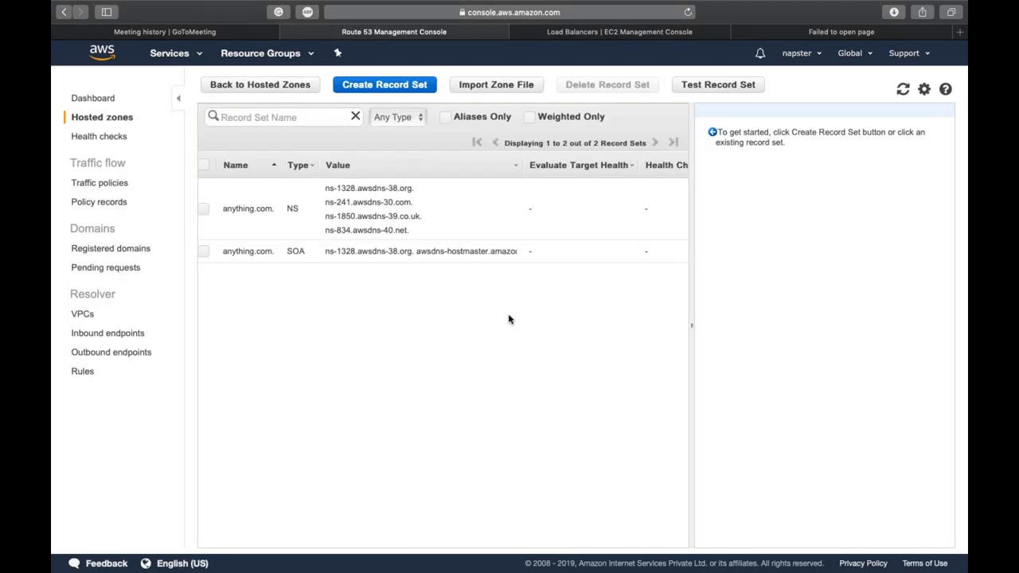
{"action": "left_click", "coordinate": [407, 93]}
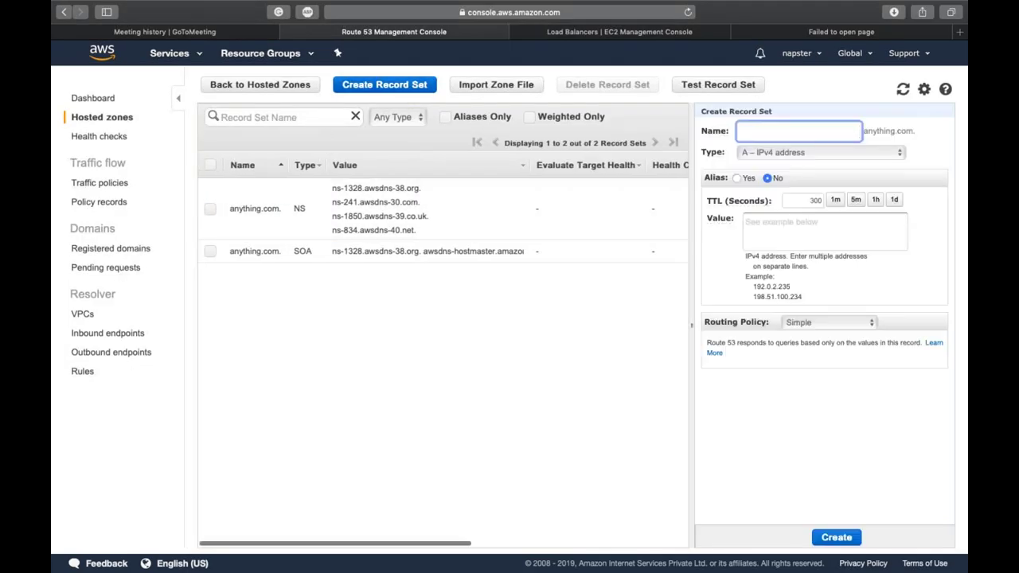
{"action": "right_click", "coordinate": [738, 180]}
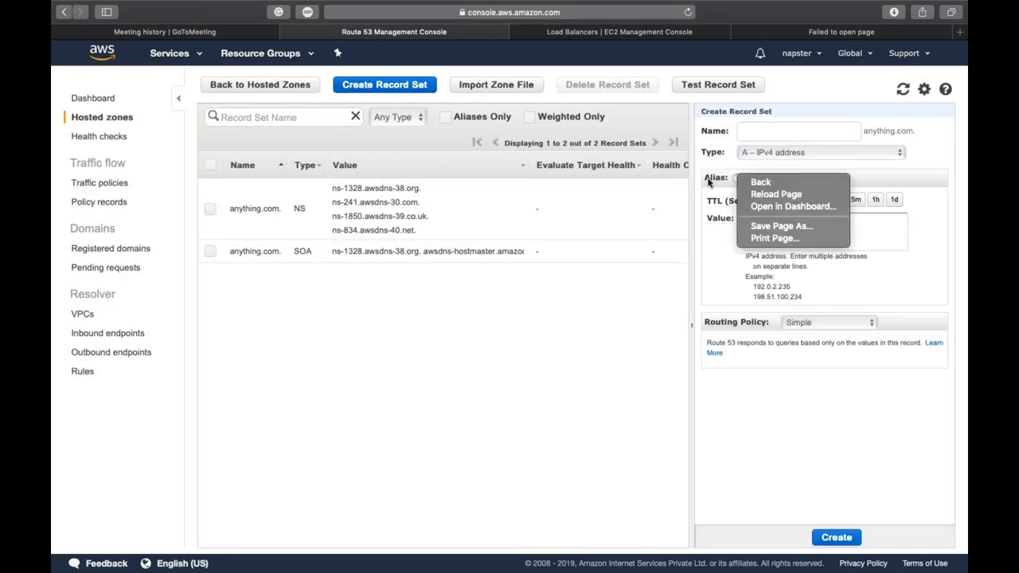
{"action": "left_click", "coordinate": [738, 179]}
{"action": "left_click", "coordinate": [738, 178]}
{"action": "left_click", "coordinate": [791, 200]}
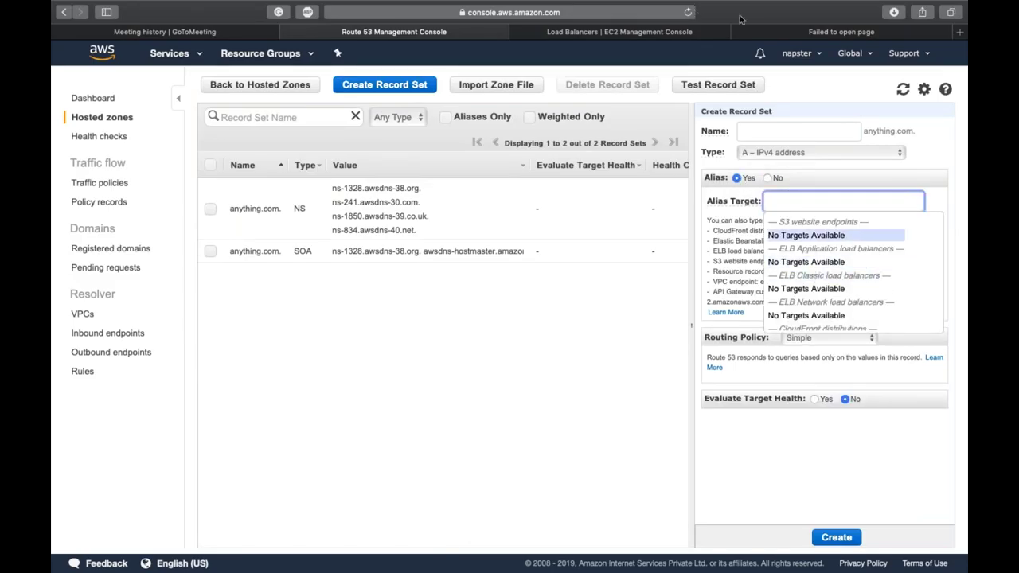
{"action": "left_click", "coordinate": [903, 93]}
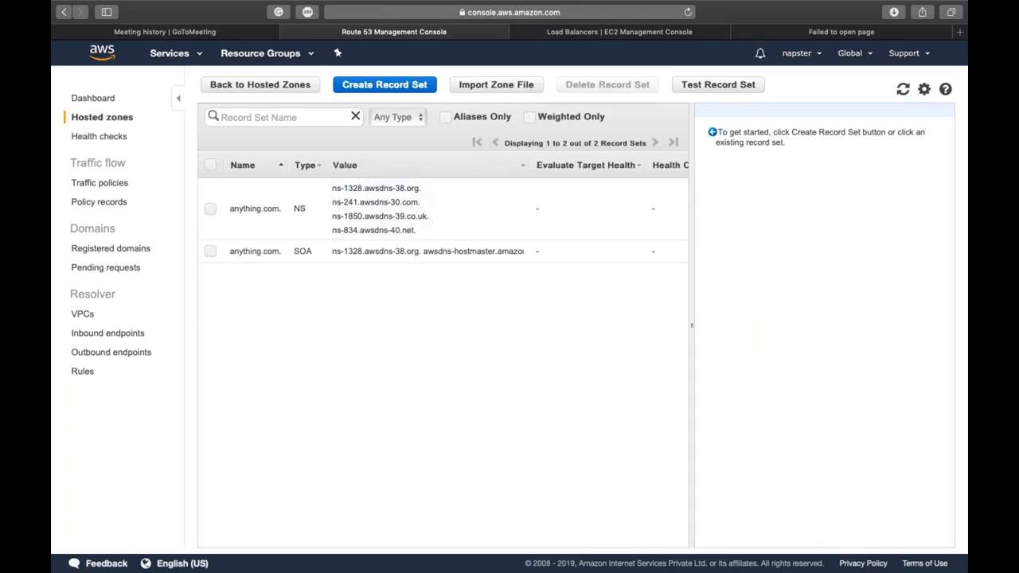
{"action": "left_click", "coordinate": [390, 87]}
{"action": "left_click", "coordinate": [737, 178]}
{"action": "left_click", "coordinate": [796, 199]}
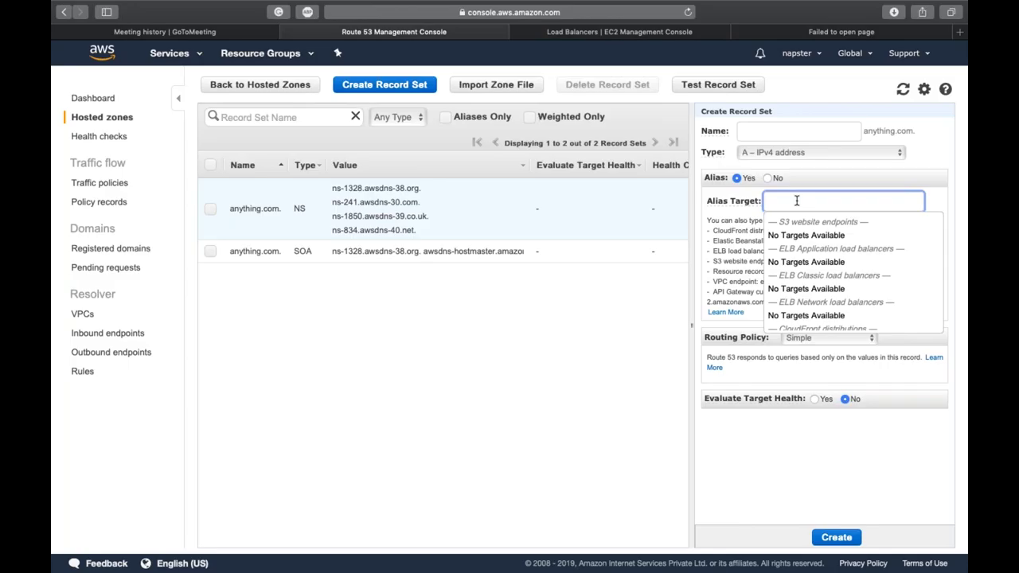
{"action": "scroll", "coordinate": [814, 275], "scroll_direction": "down", "scroll_amount": 5}
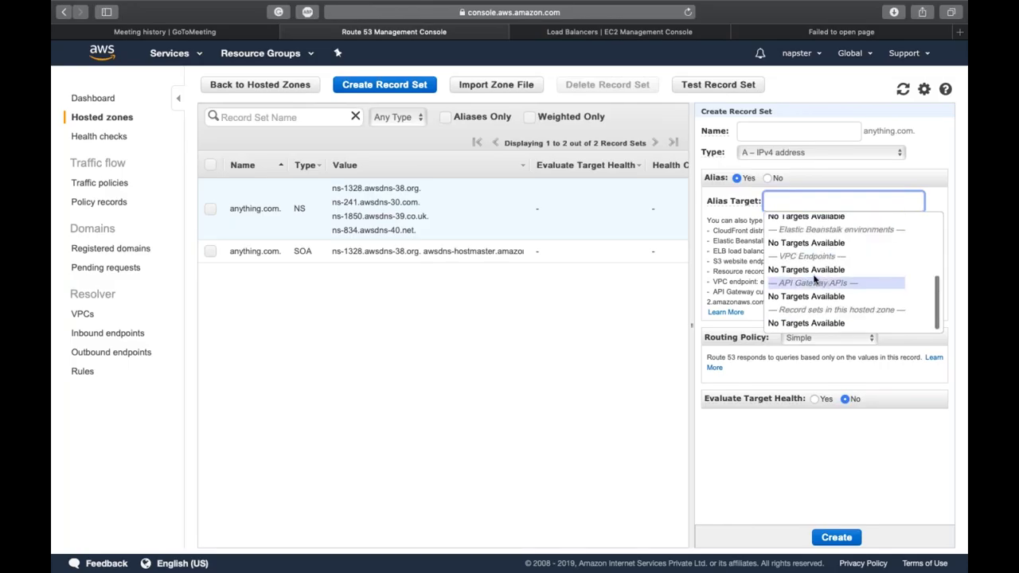
{"action": "left_click", "coordinate": [688, 12]}
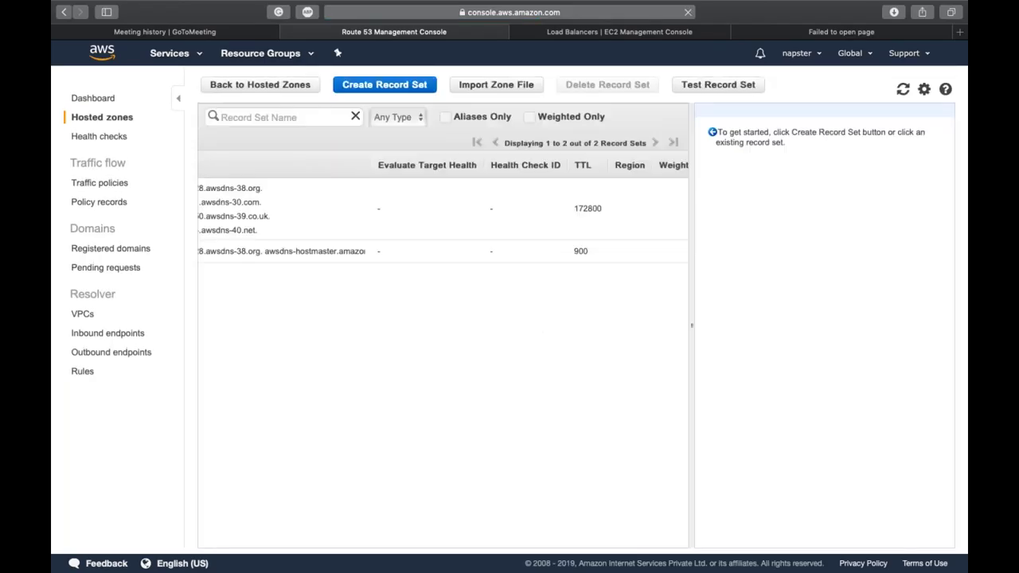
- Create an A alias record to the mumbai load balancer with Simple routing, then select it
{"action": "left_click", "coordinate": [386, 88]}
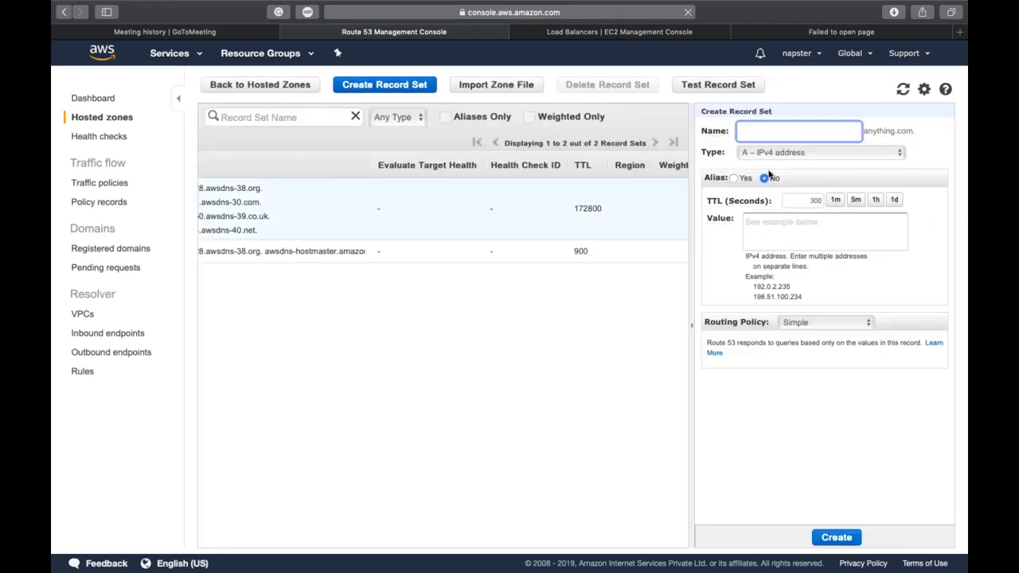
{"action": "left_click", "coordinate": [733, 179]}
{"action": "left_click", "coordinate": [788, 203]}
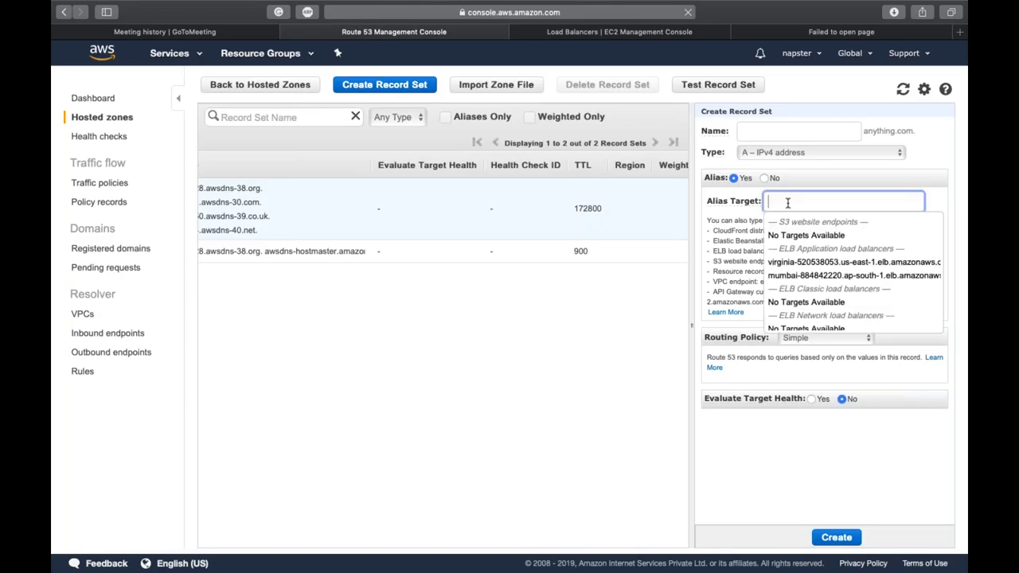
{"action": "left_click", "coordinate": [706, 288]}
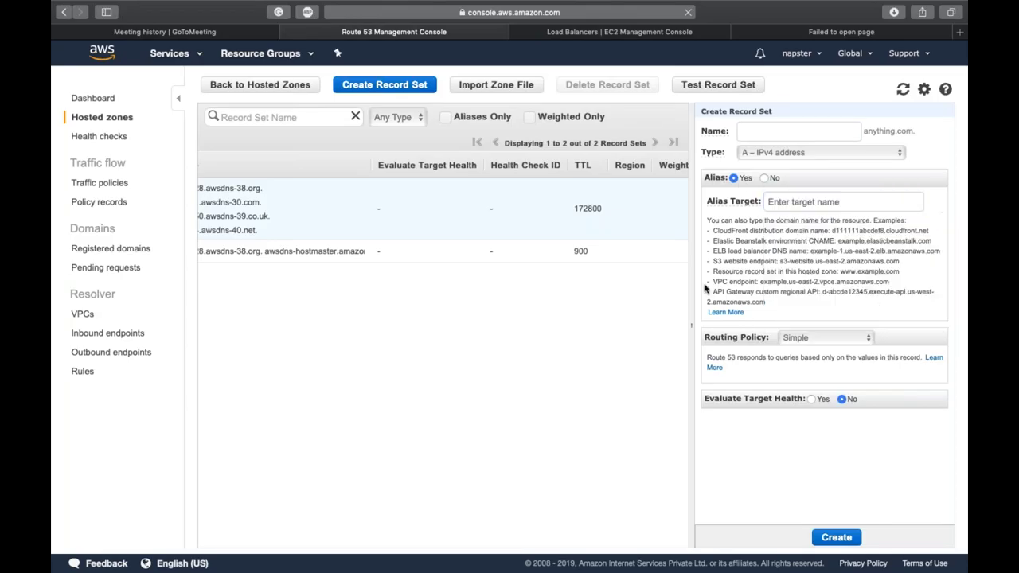
{"action": "left_click", "coordinate": [821, 201]}
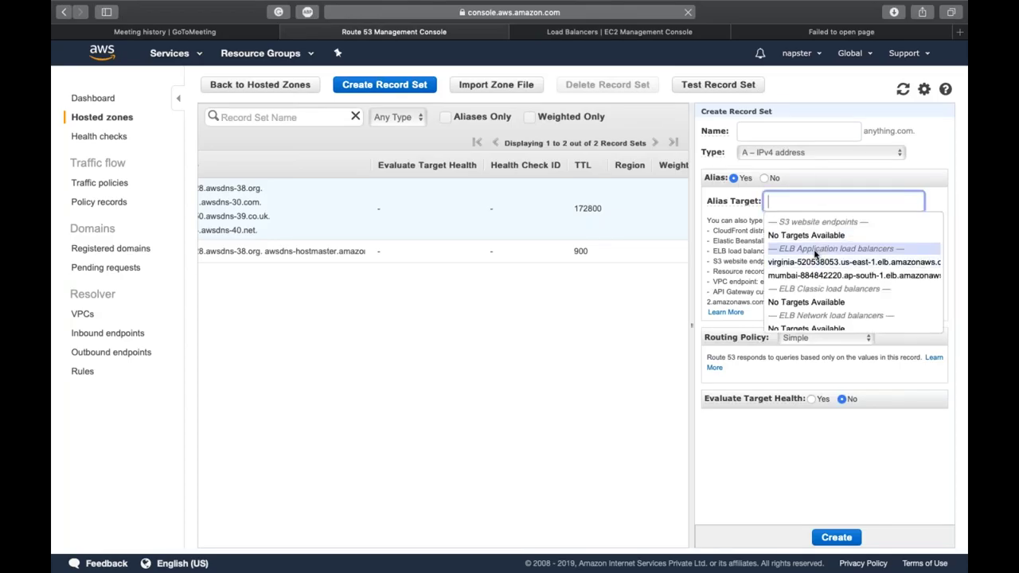
{"action": "left_click", "coordinate": [828, 277]}
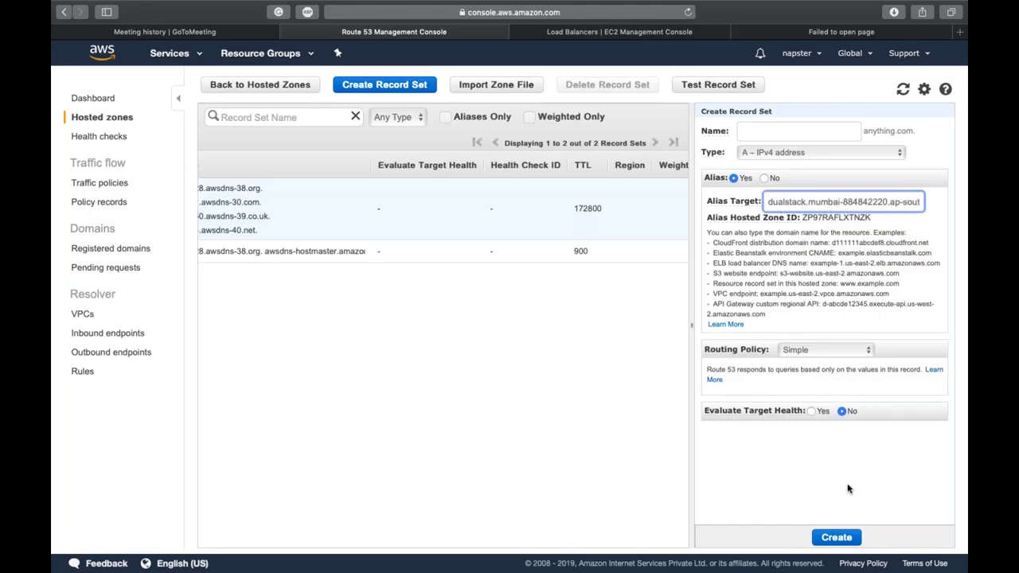
{"action": "left_click", "coordinate": [809, 347]}
{"action": "left_click", "coordinate": [810, 347]}
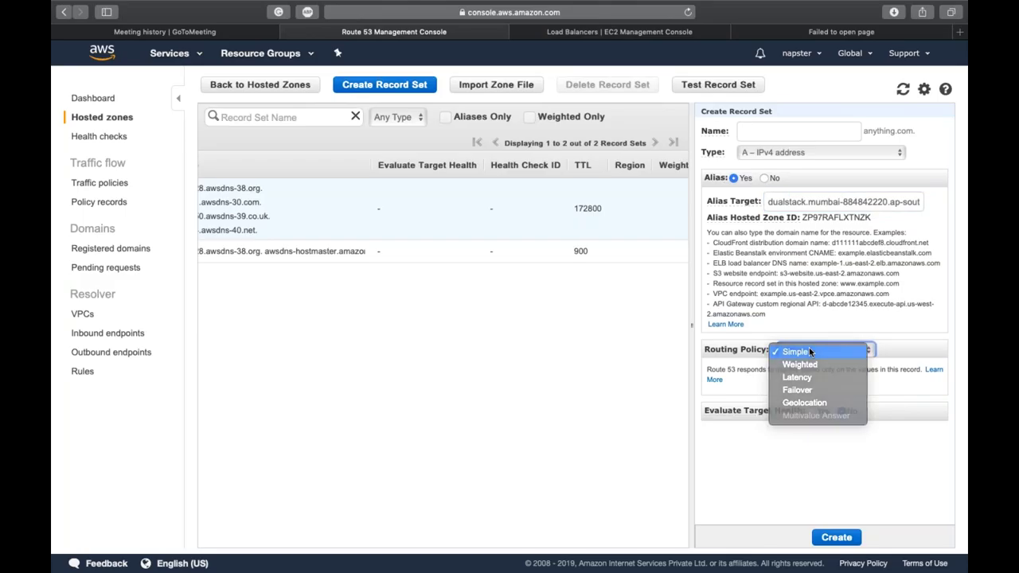
{"action": "left_click", "coordinate": [837, 538]}
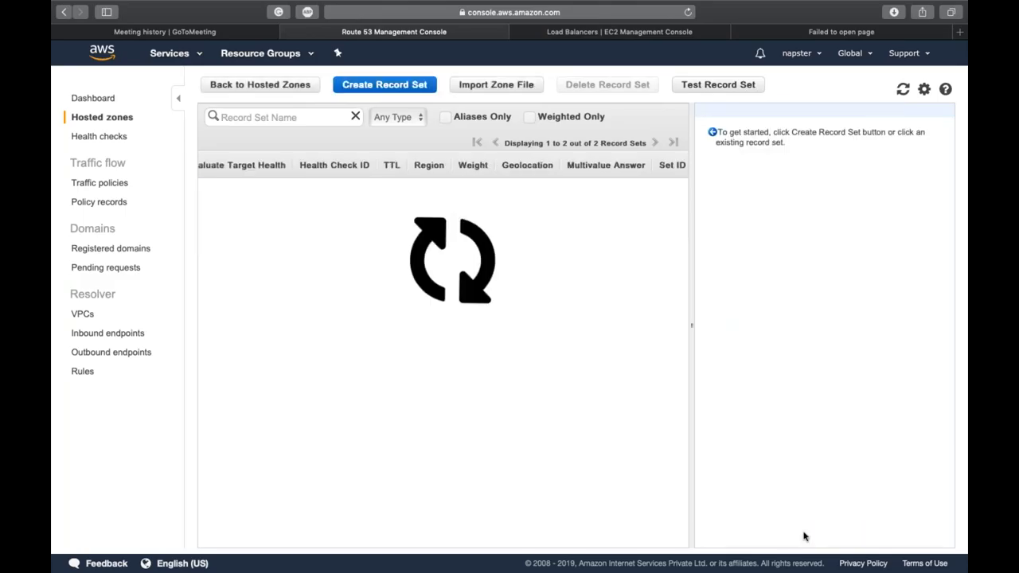
{"action": "scroll", "coordinate": [377, 261], "scroll_direction": "left", "scroll_amount": 5}
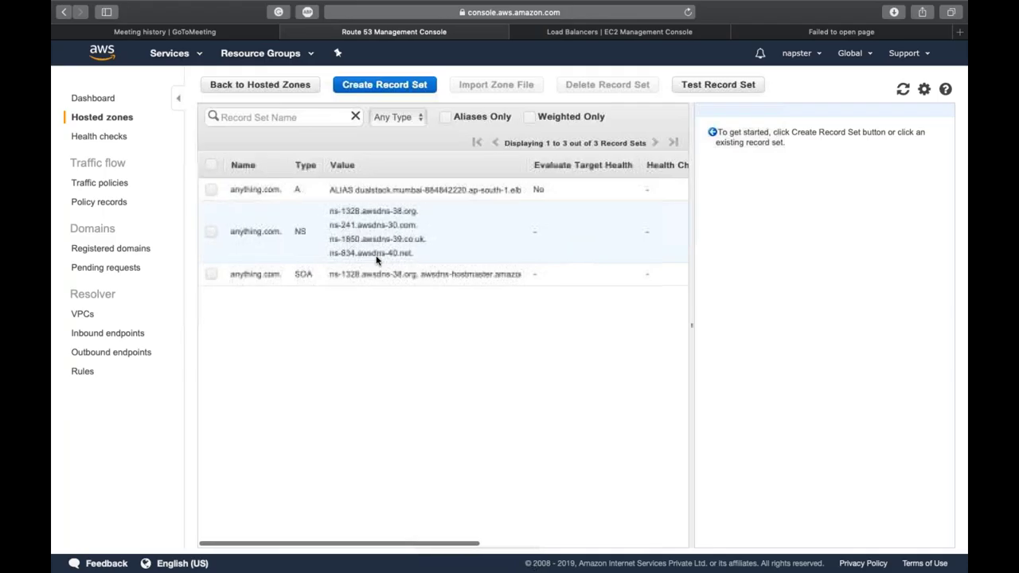
{"action": "left_click", "coordinate": [347, 202]}
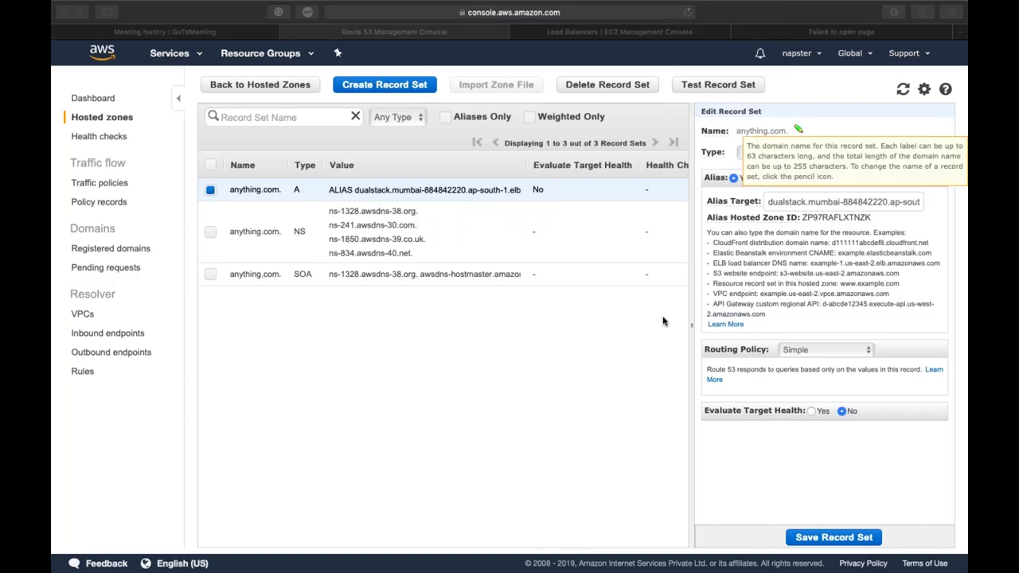
- Delete the mumbai alias A record set, confirm, and start a new record set
{"action": "left_click", "coordinate": [621, 364]}
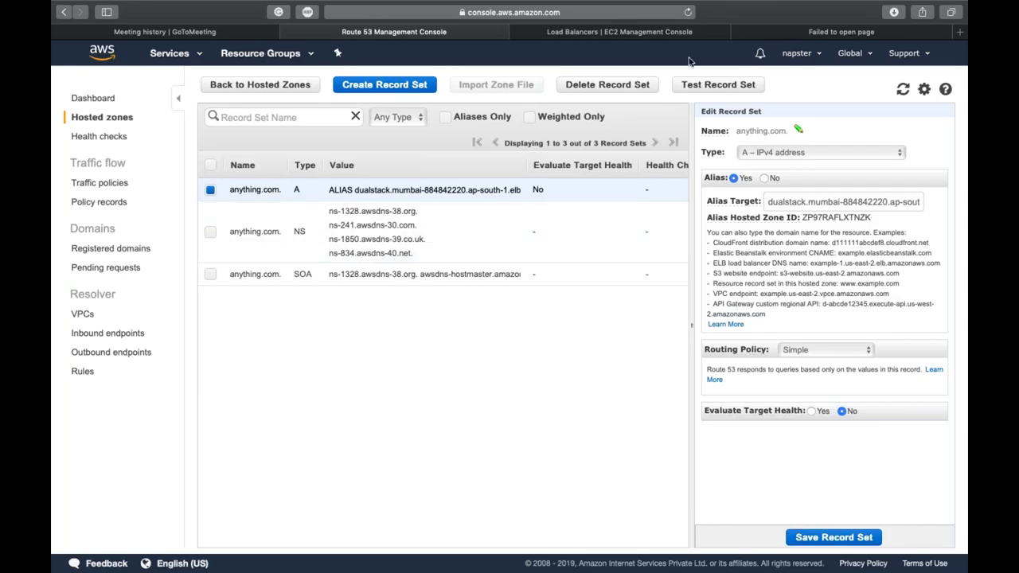
{"action": "left_click", "coordinate": [636, 87]}
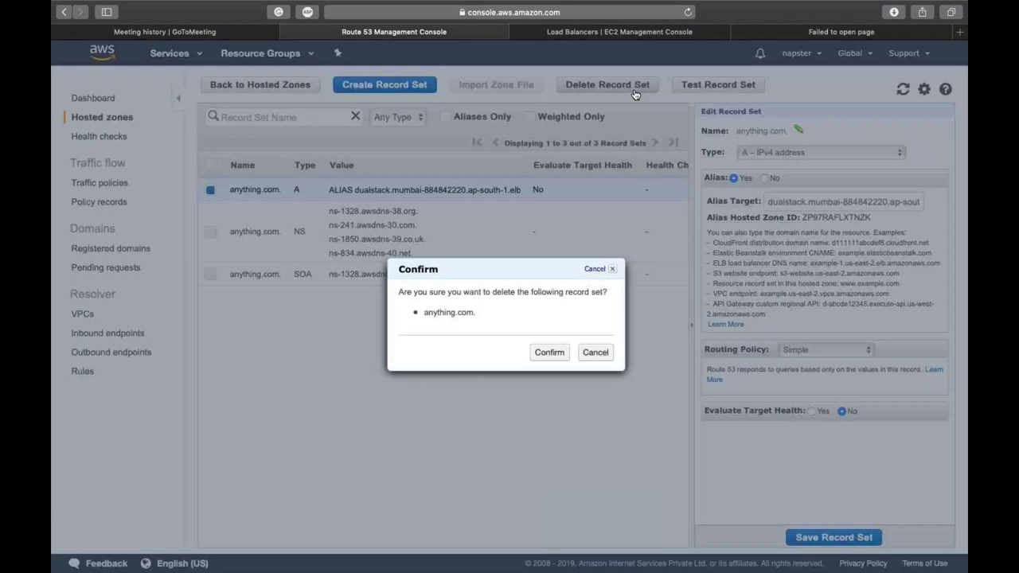
{"action": "left_click", "coordinate": [549, 352]}
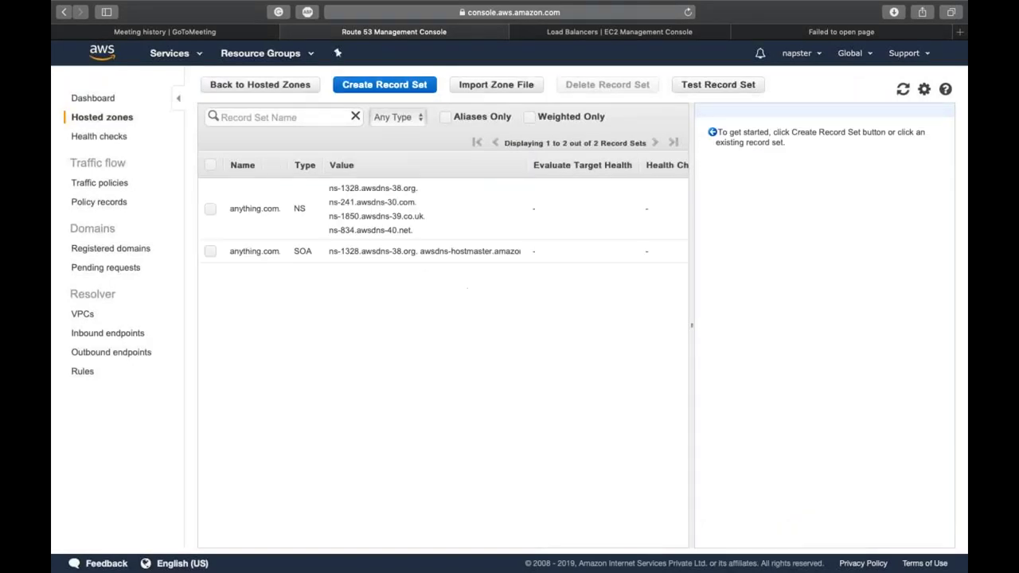
{"action": "left_click", "coordinate": [395, 89]}
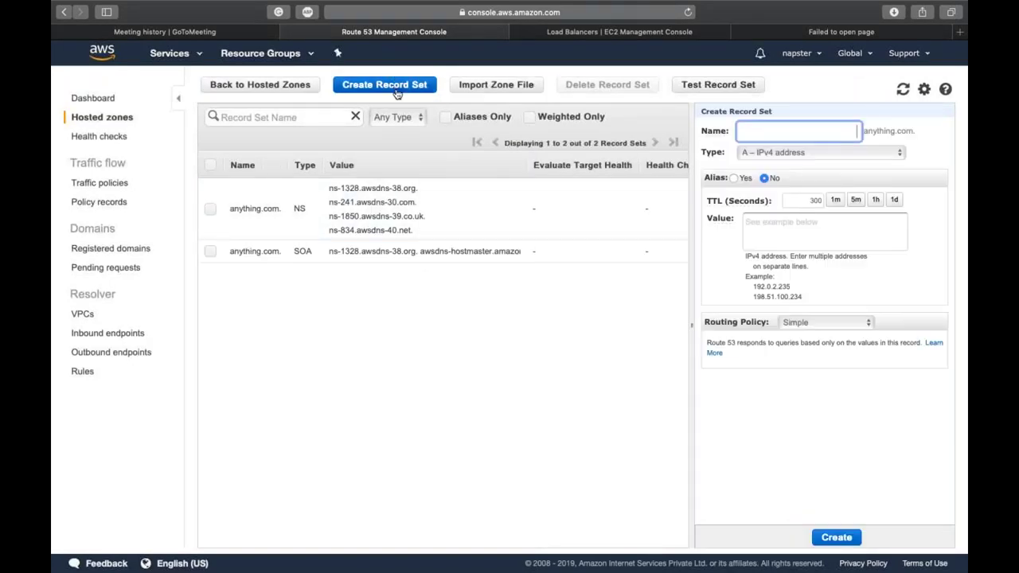
- Choose Weighted routing and alias the record to the mumbai load balancer
{"action": "left_click", "coordinate": [809, 324]}
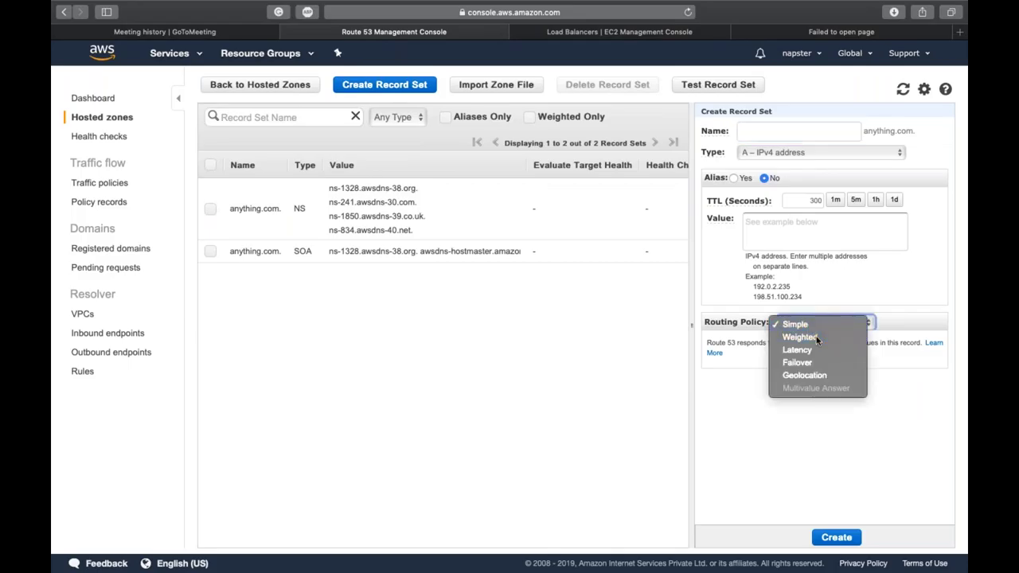
{"action": "left_click", "coordinate": [816, 338]}
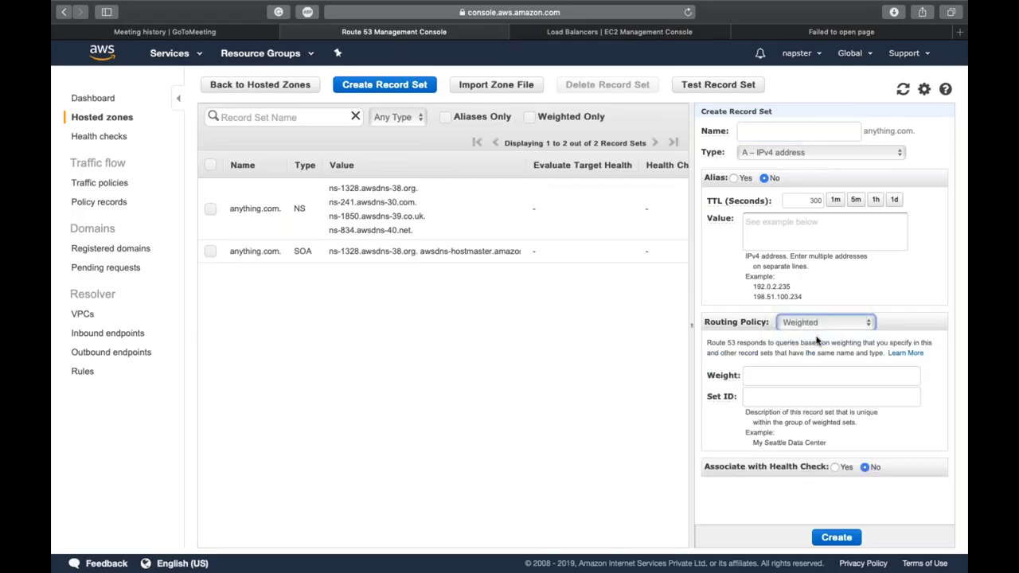
{"action": "left_click", "coordinate": [735, 178]}
{"action": "left_click", "coordinate": [781, 202]}
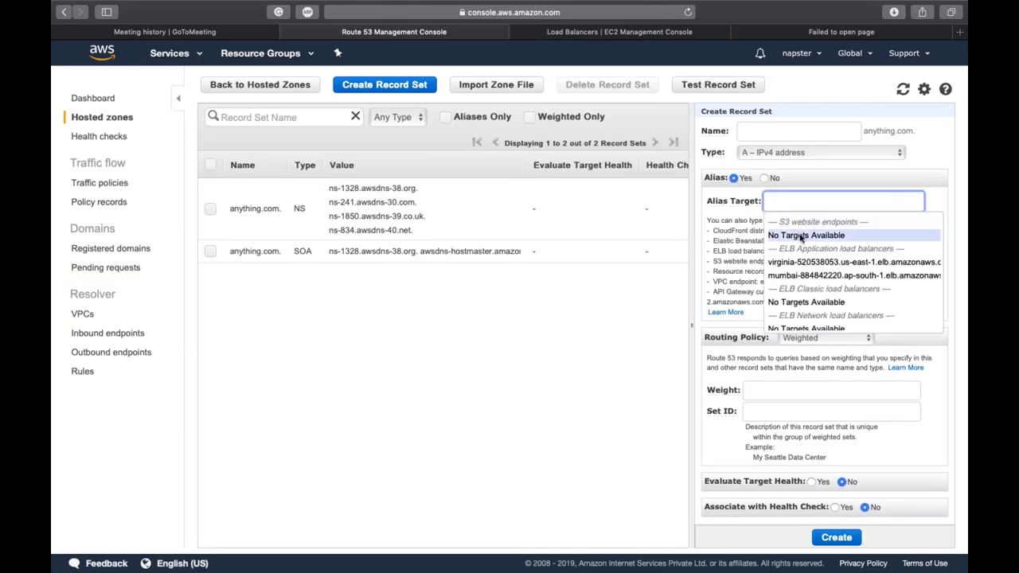
{"action": "left_click", "coordinate": [812, 276]}
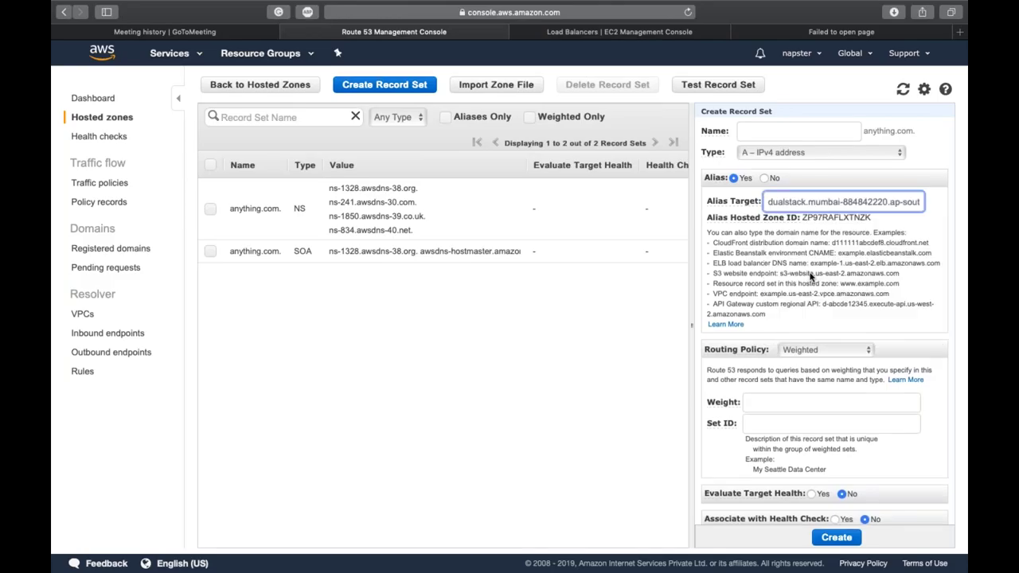
- Enter weight 70 and set ID Mumbai-Primary, then create the record
{"action": "left_click", "coordinate": [785, 396]}
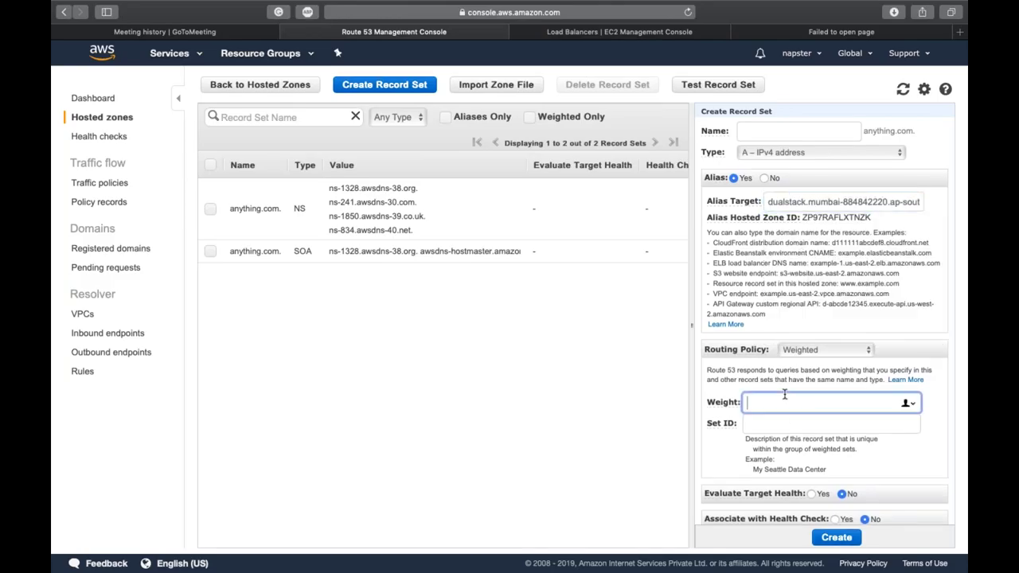
{"action": "type", "text": "70"}
{"action": "key", "text": "Tab"}
{"action": "type", "text": "M"}
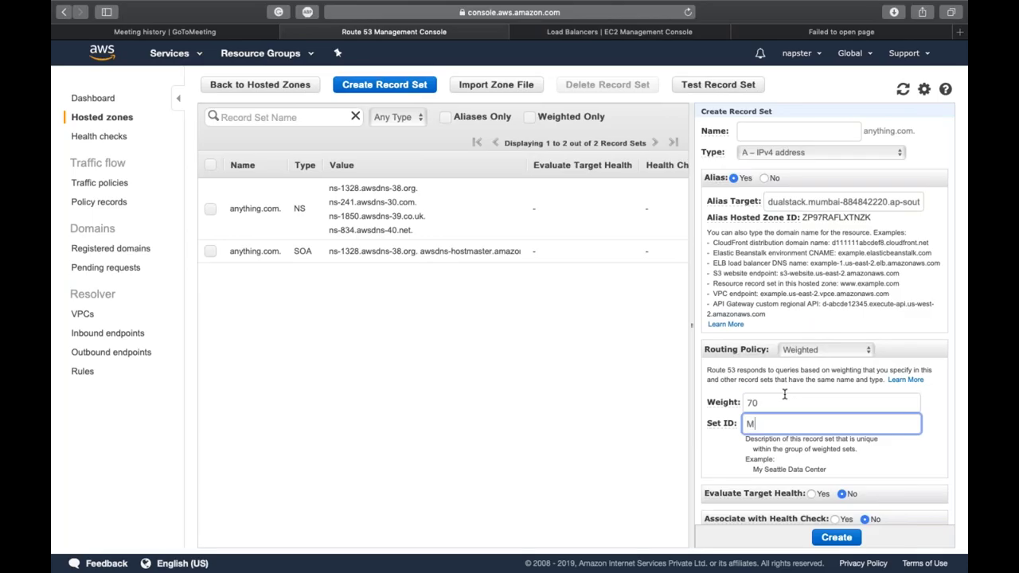
{"action": "type", "text": "umbai-Primary"}
{"action": "scroll", "coordinate": [809, 380], "scroll_direction": "down", "scroll_amount": 2}
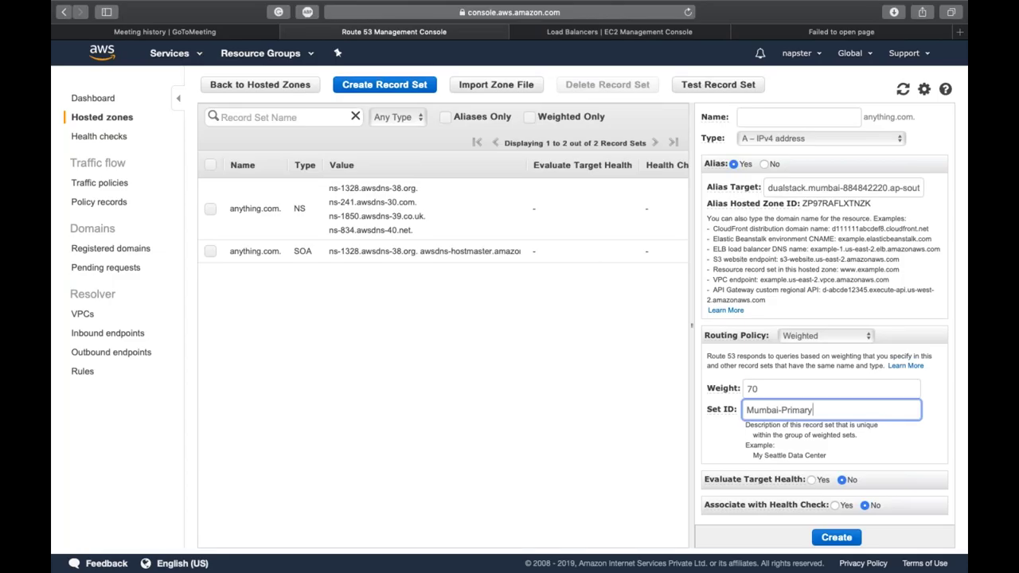
{"action": "left_click", "coordinate": [774, 374]}
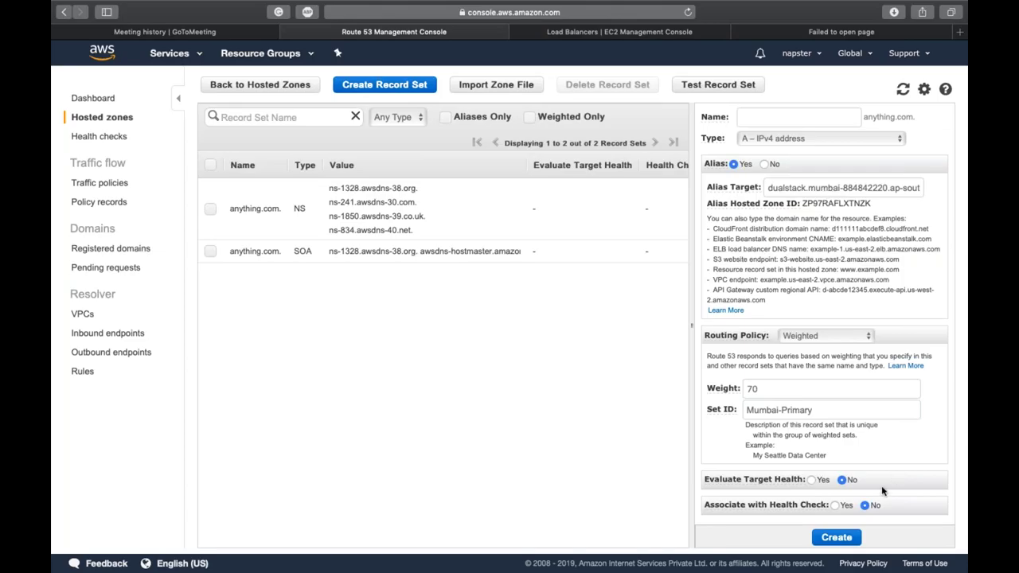
{"action": "left_click", "coordinate": [836, 538]}
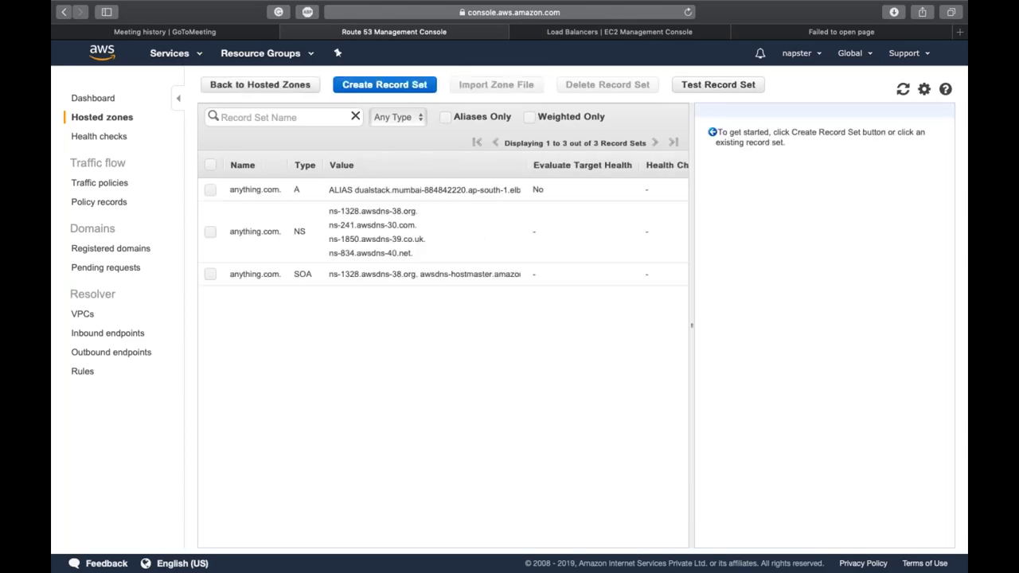
{"action": "scroll", "coordinate": [519, 235], "scroll_direction": "right", "scroll_amount": 2}
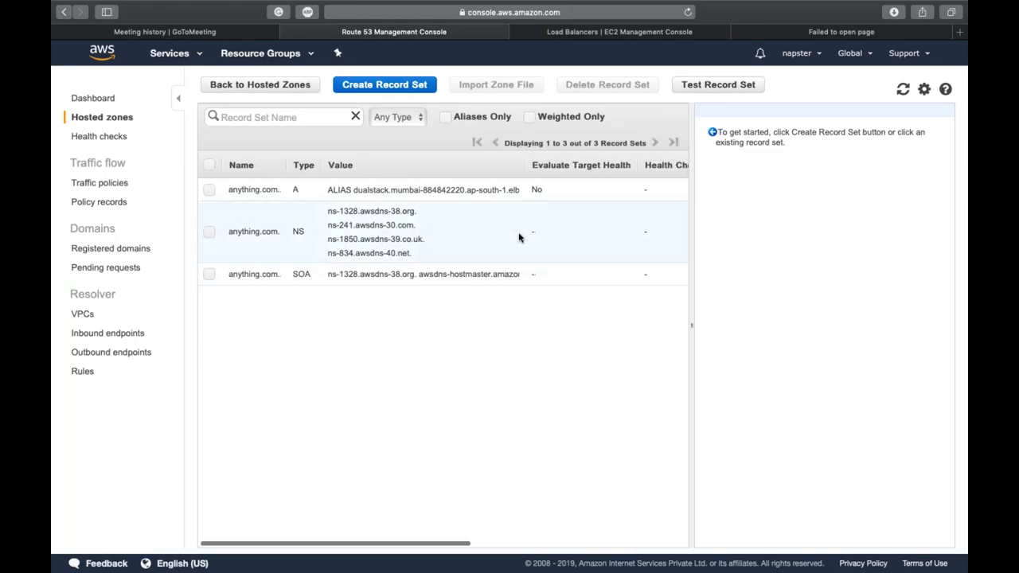
- Start another record aliased to the virginia load balancer with Weighted routing
{"action": "left_click", "coordinate": [385, 84]}
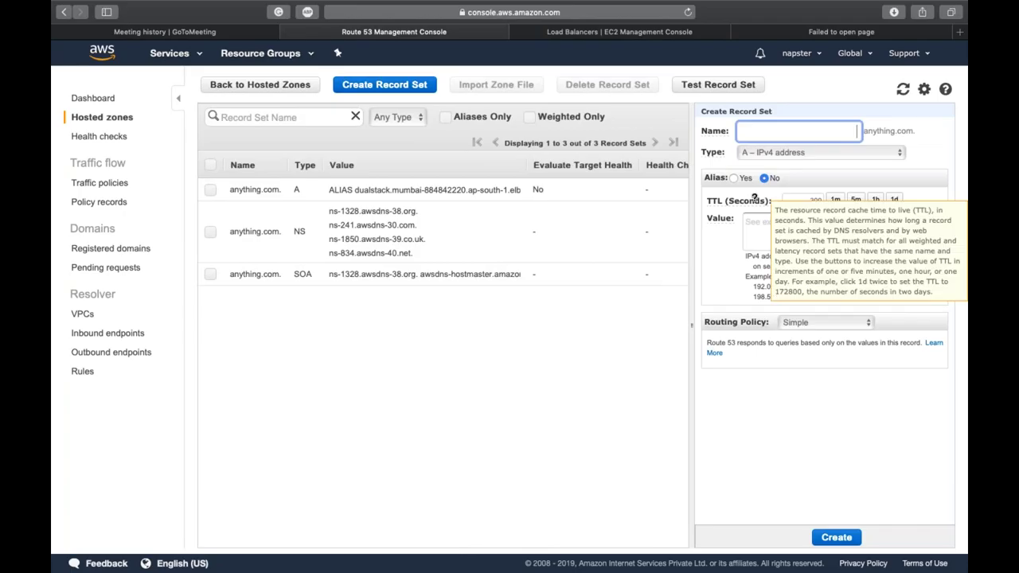
{"action": "left_click", "coordinate": [734, 178]}
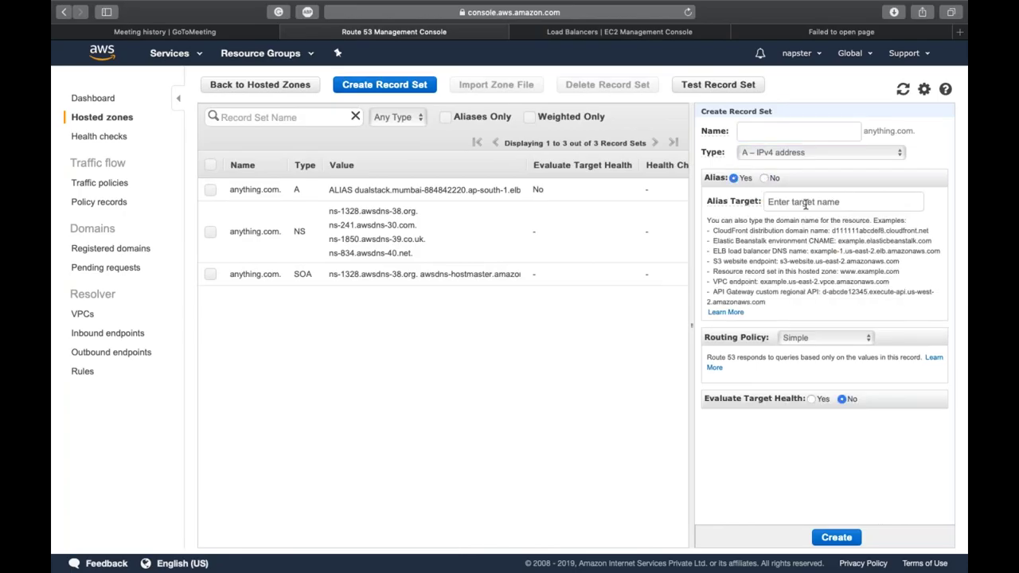
{"action": "left_click", "coordinate": [806, 204]}
{"action": "left_click", "coordinate": [821, 263]}
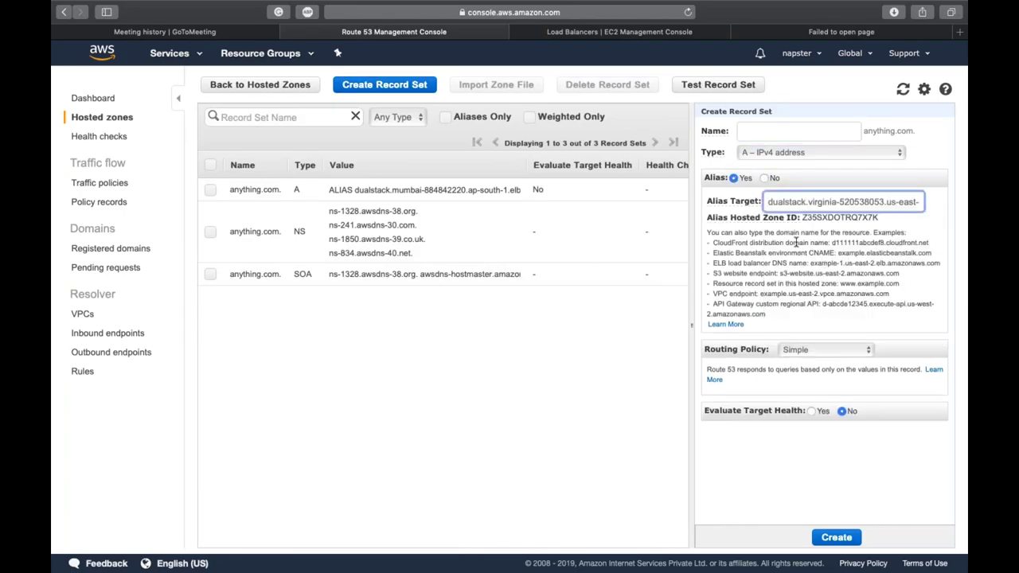
{"action": "left_click", "coordinate": [814, 356]}
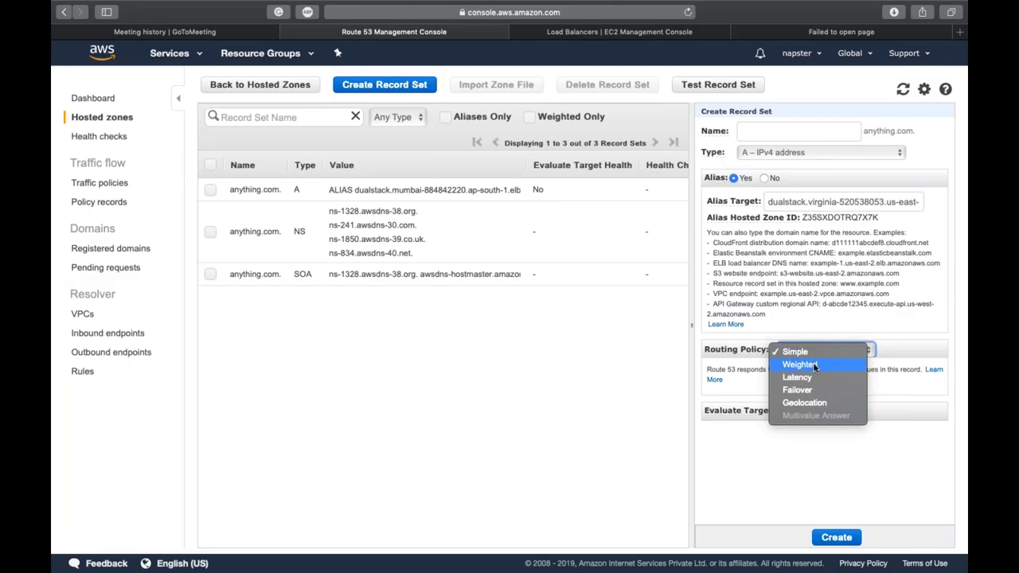
{"action": "left_click", "coordinate": [814, 365]}
- Enter weight 30 and set ID Virginia-Secondary, then create the record
{"action": "left_click", "coordinate": [807, 404]}
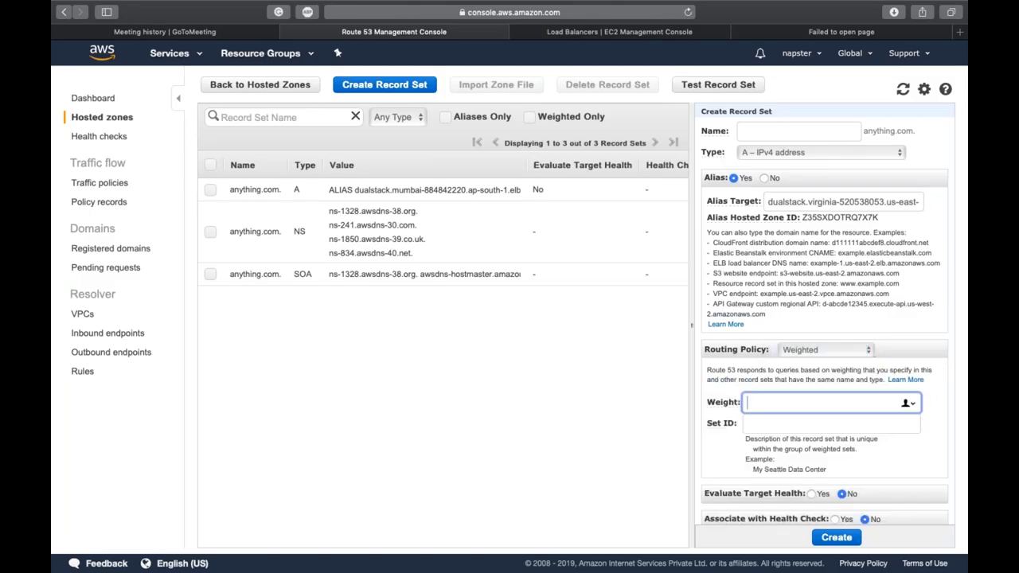
{"action": "type", "text": "30"}
{"action": "key", "text": "Tab"}
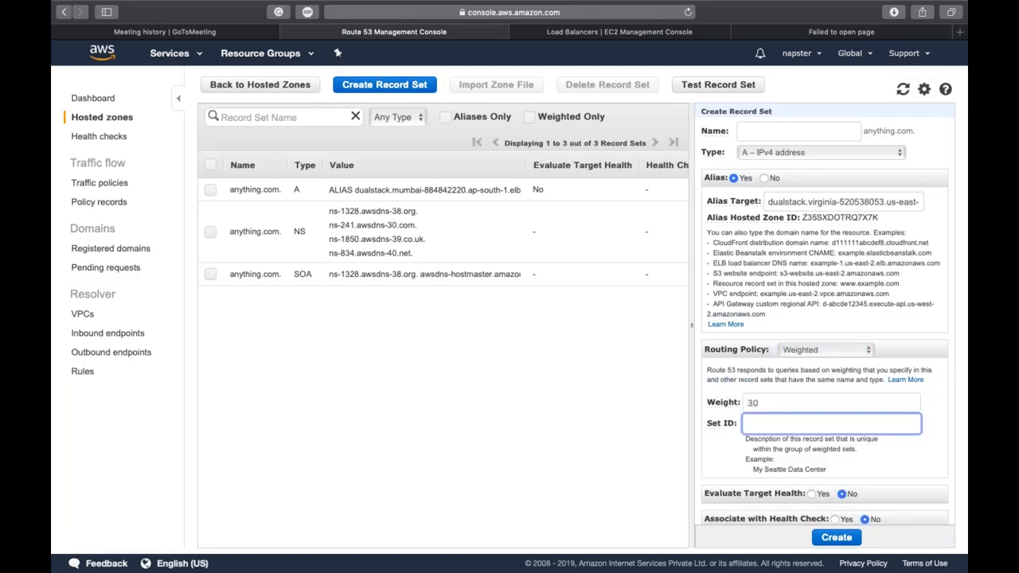
{"action": "type", "text": "Virginia-Secondary"}
{"action": "scroll", "coordinate": [824, 319], "scroll_direction": "down", "scroll_amount": 1}
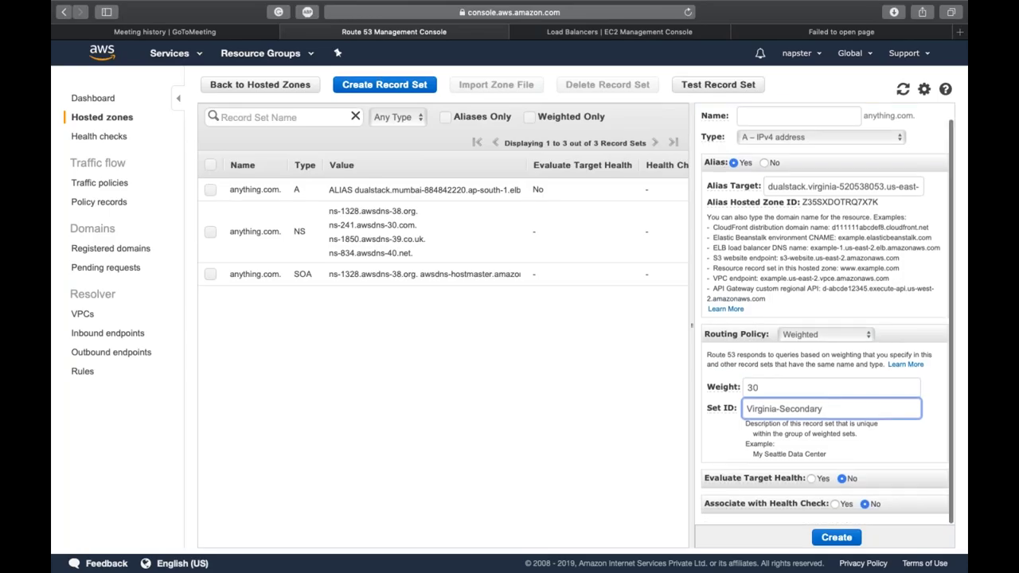
{"action": "left_click", "coordinate": [836, 538]}
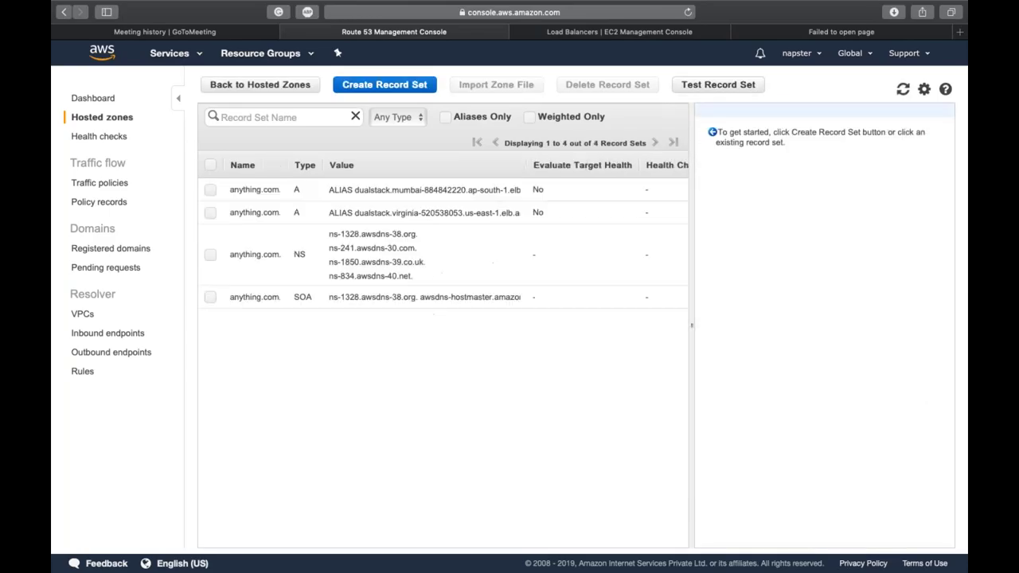
- Inspect the Mumbai-Primary (70) and Virginia-Secondary (30) records, then tick the Mumbai A record
{"action": "scroll", "coordinate": [459, 365], "scroll_direction": "right", "scroll_amount": 8}
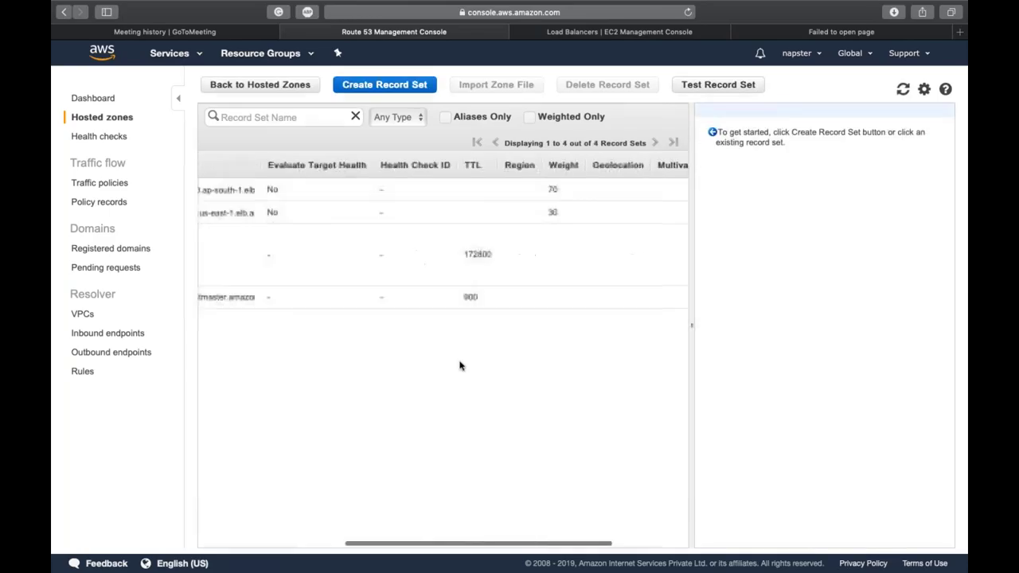
{"action": "left_click", "coordinate": [435, 189]}
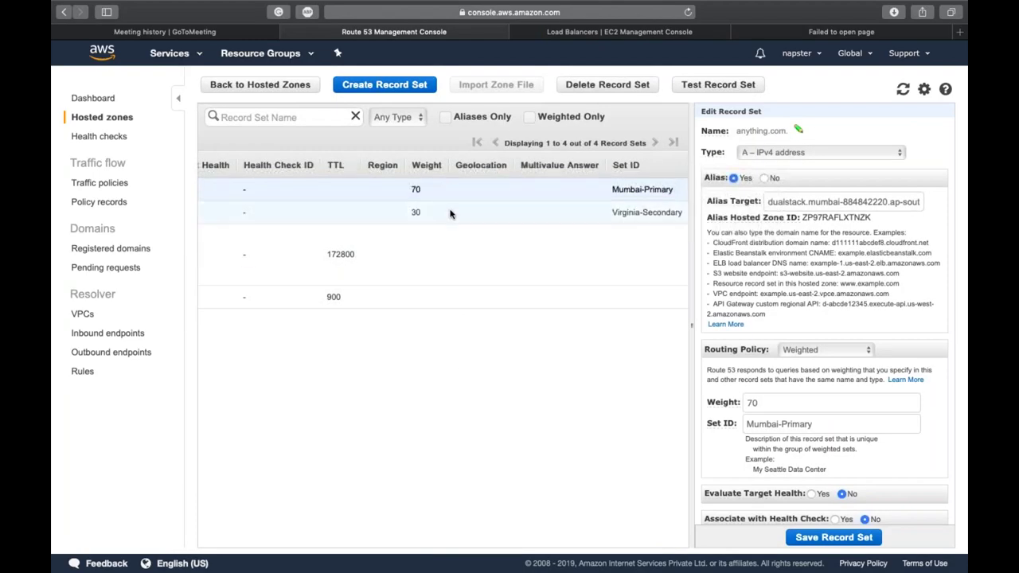
{"action": "left_click", "coordinate": [451, 214]}
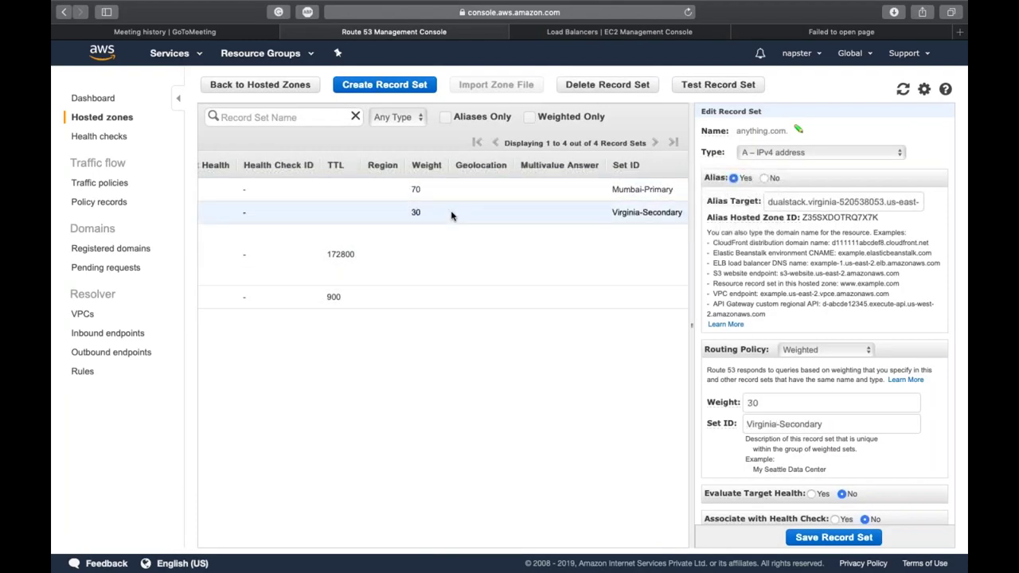
{"action": "scroll", "coordinate": [451, 215], "scroll_direction": "left", "scroll_amount": 8}
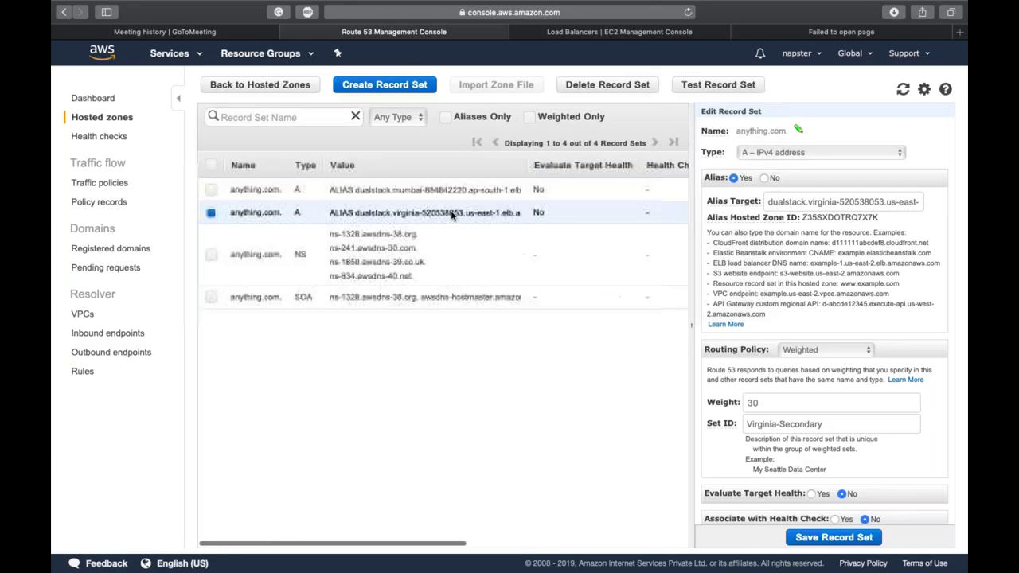
{"action": "left_click", "coordinate": [481, 192]}
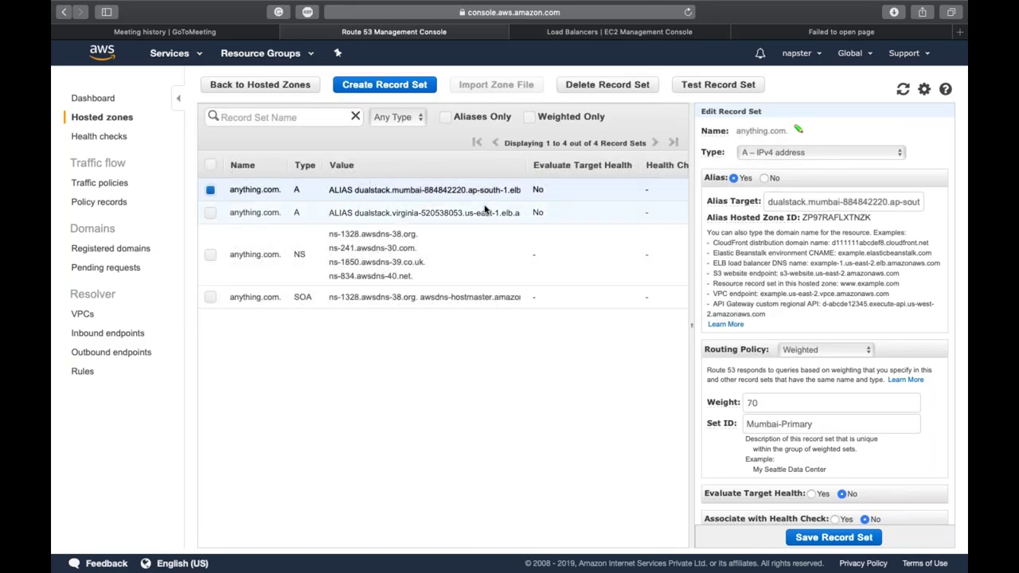
{"action": "left_click", "coordinate": [485, 210]}
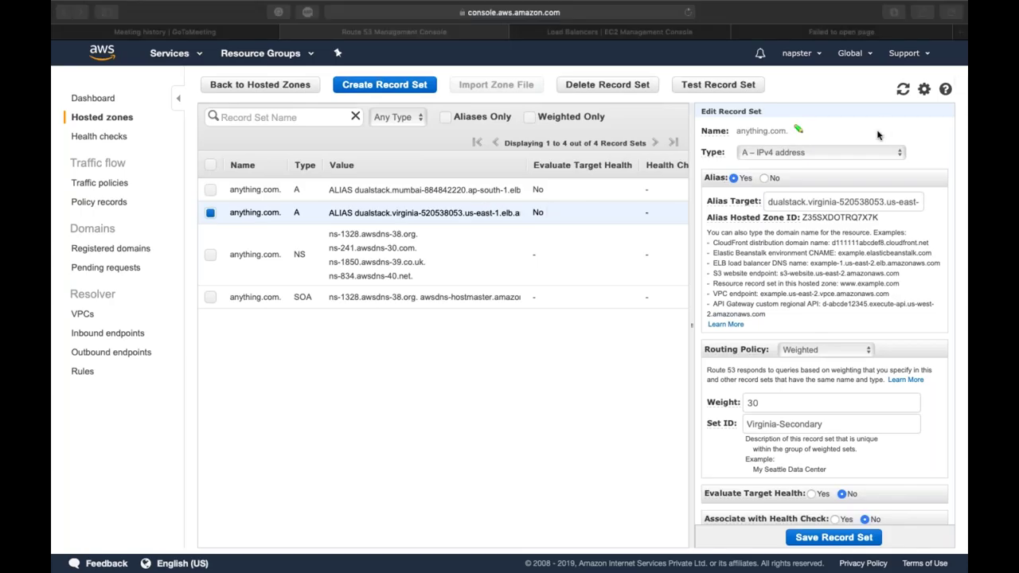
{"action": "left_click", "coordinate": [210, 190]}
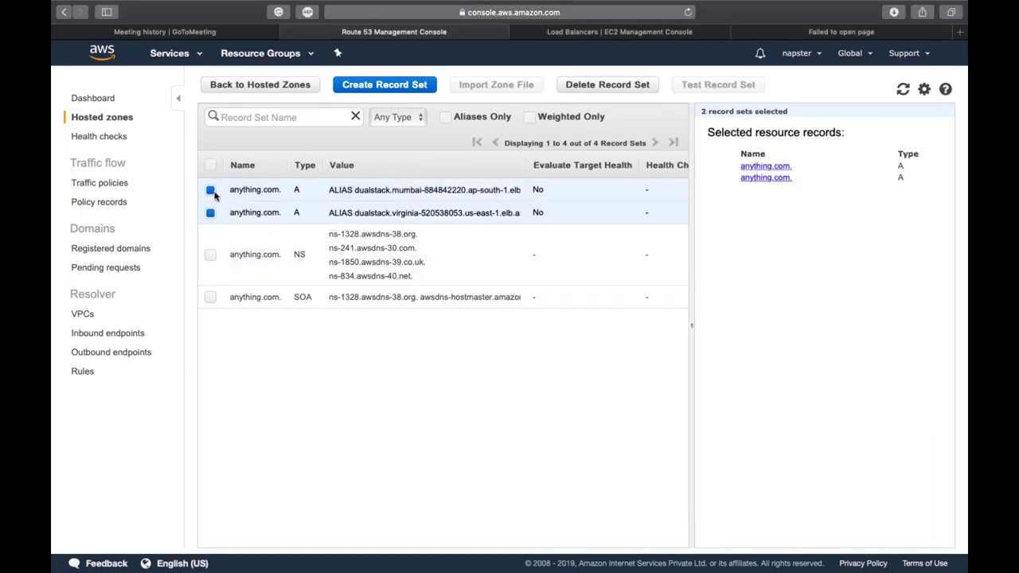
- Delete both weighted A records and begin a new latency-routed record for anything.com
{"action": "left_click", "coordinate": [611, 85]}
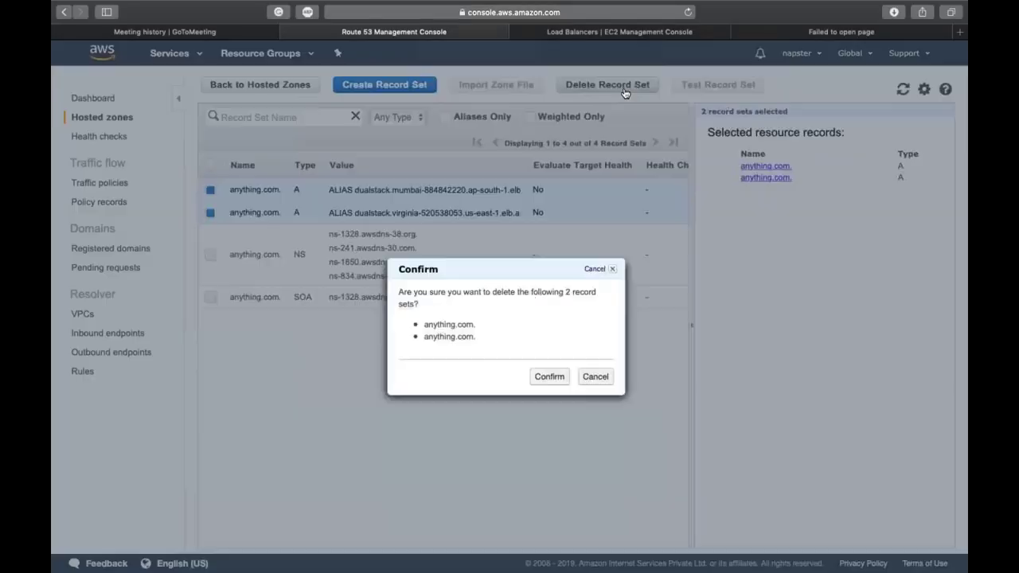
{"action": "left_click", "coordinate": [542, 380]}
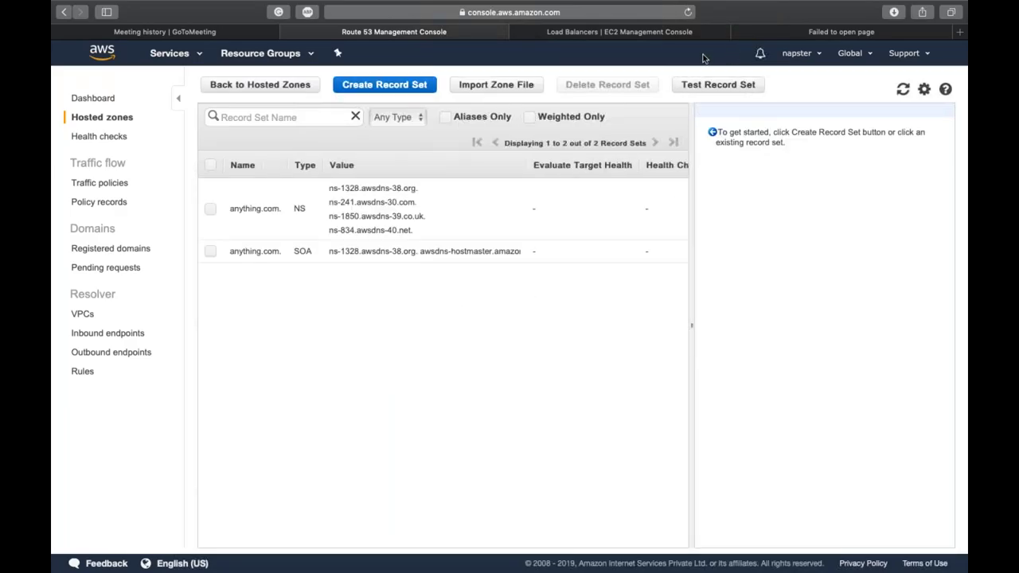
{"action": "left_click", "coordinate": [415, 89]}
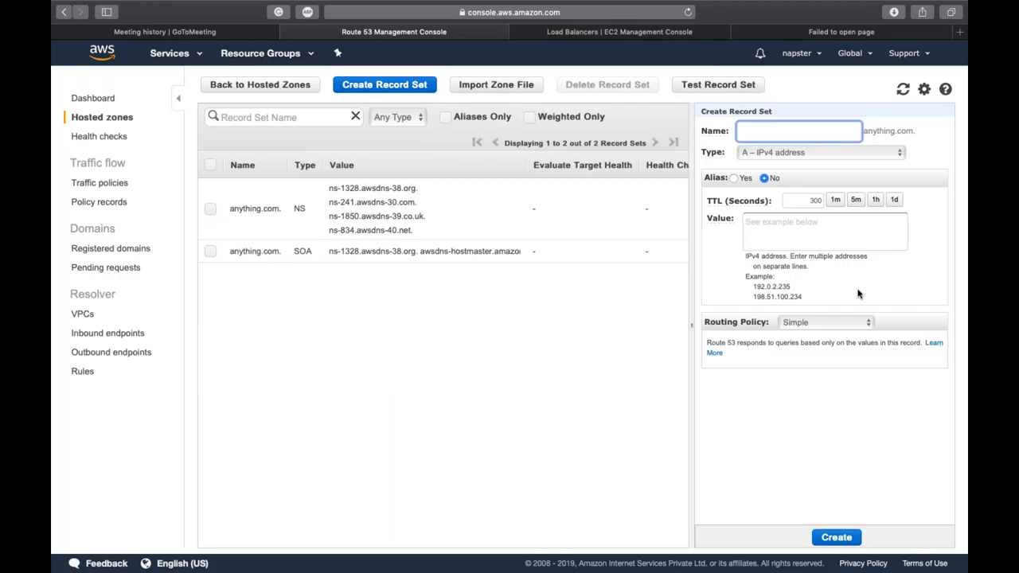
{"action": "left_click", "coordinate": [832, 322]}
{"action": "left_click", "coordinate": [834, 350]}
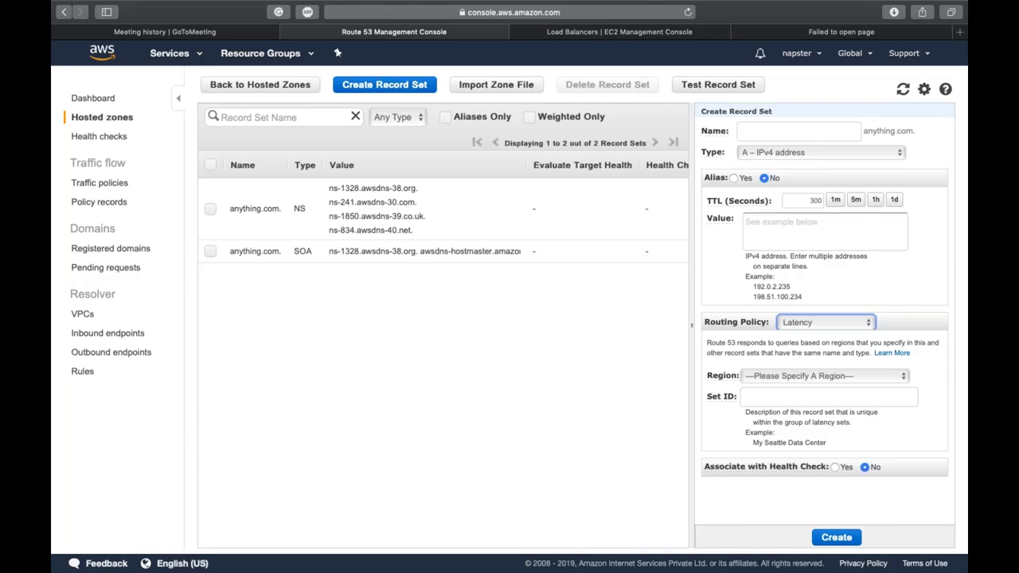
- Alias the record to the Mumbai load balancer with Set ID 'active-region' and create it
{"action": "left_click", "coordinate": [732, 182]}
{"action": "left_click", "coordinate": [734, 179]}
{"action": "left_click", "coordinate": [797, 202]}
{"action": "left_click", "coordinate": [808, 275]}
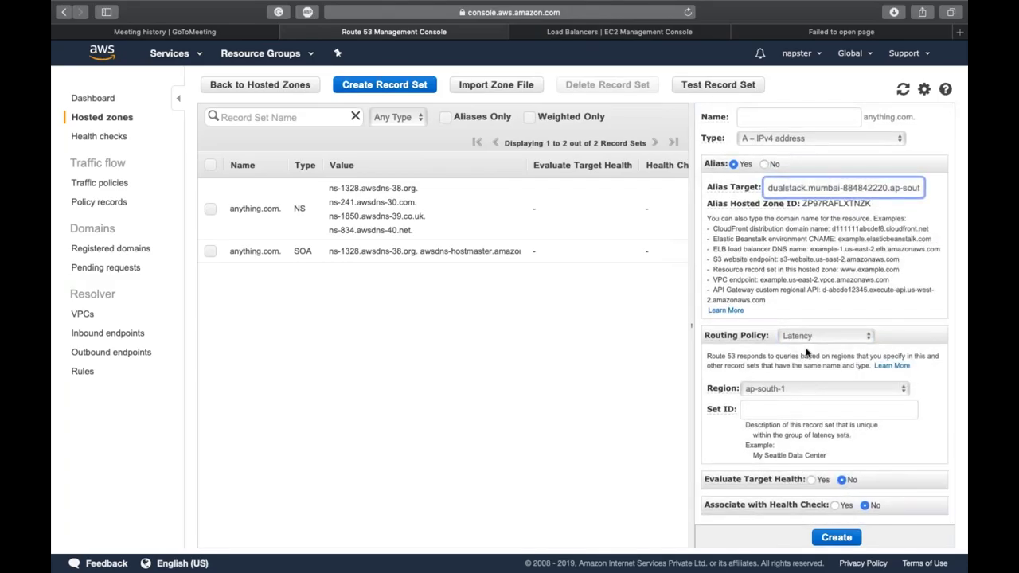
{"action": "left_click", "coordinate": [783, 406]}
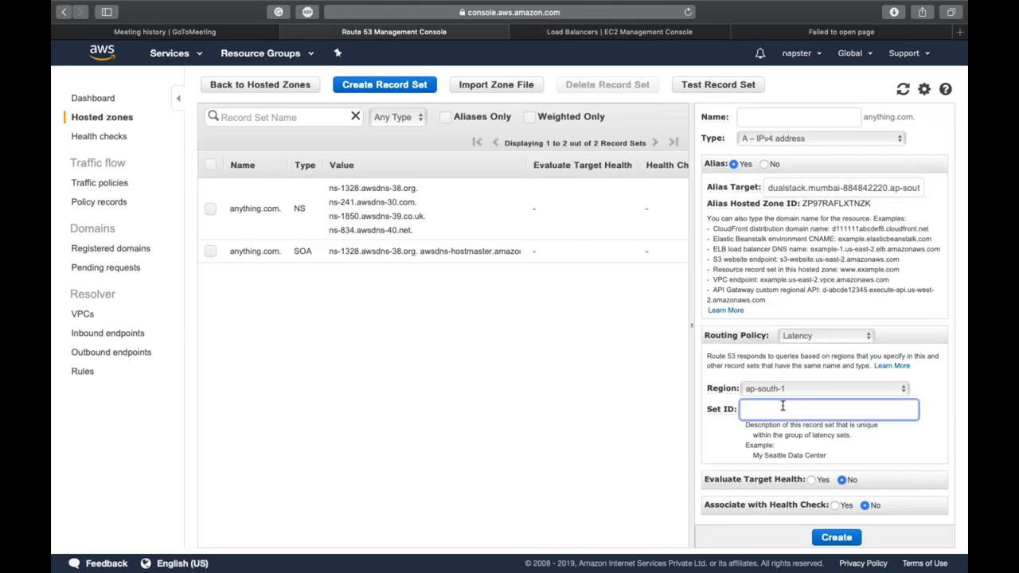
{"action": "type", "text": "active-region"}
{"action": "scroll", "coordinate": [801, 355], "scroll_direction": "down", "scroll_amount": 1}
{"action": "left_click", "coordinate": [836, 538]}
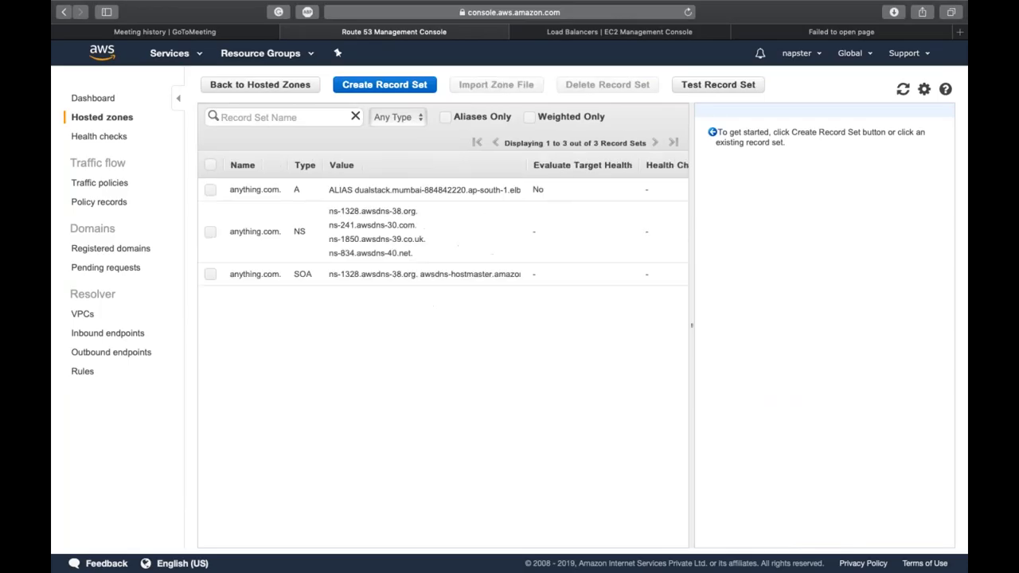
- Review the settings of the new Mumbai latency record
{"action": "left_click", "coordinate": [386, 197]}
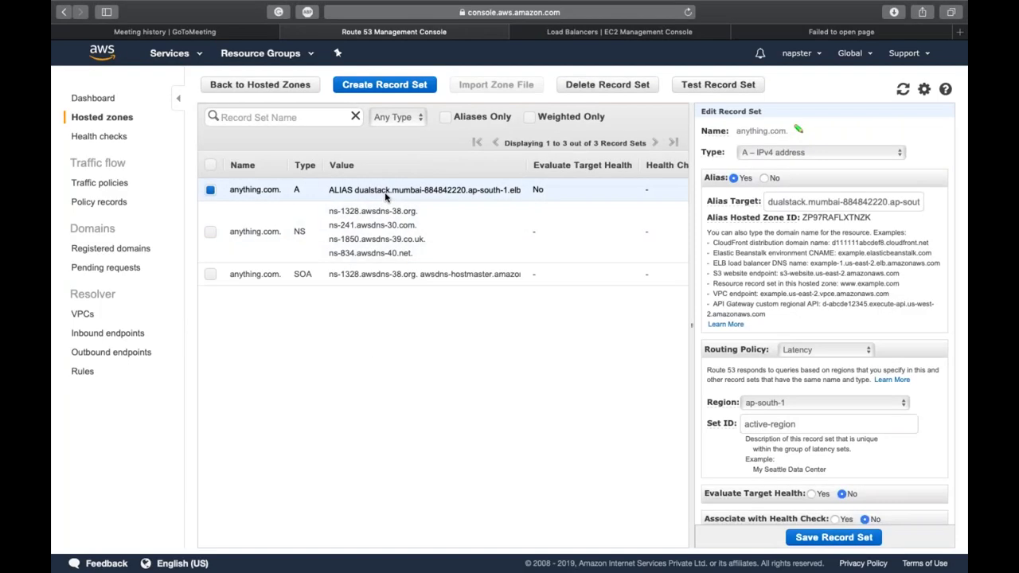
{"action": "scroll", "coordinate": [386, 197], "scroll_direction": "right", "scroll_amount": 10}
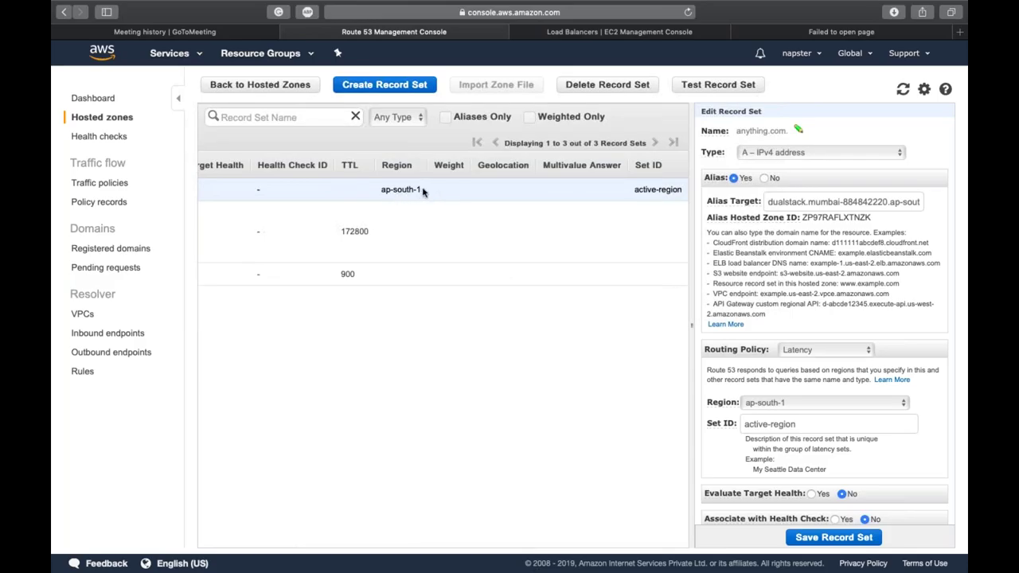
{"action": "scroll", "coordinate": [422, 192], "scroll_direction": "left", "scroll_amount": 10}
- Create a latency alias A record to the Virginia load balancer, region us-east-1, Set ID 'passive-region'
{"action": "left_click", "coordinate": [390, 84]}
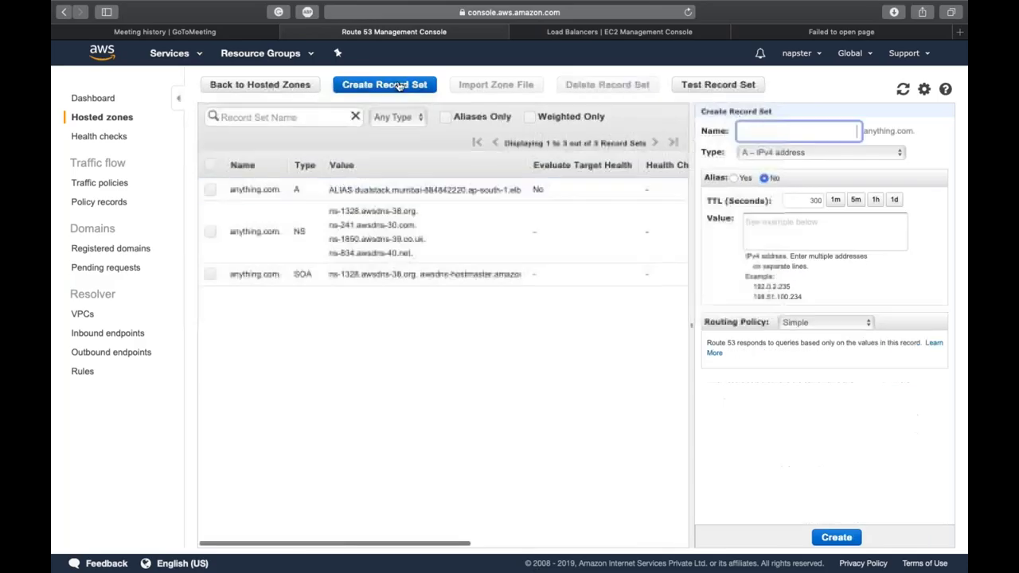
{"action": "left_click", "coordinate": [734, 178]}
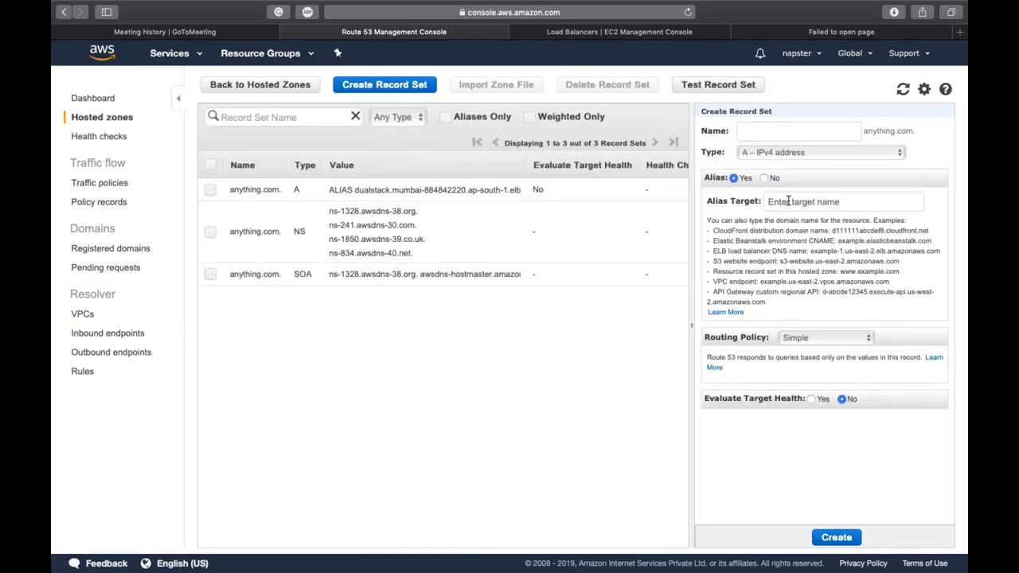
{"action": "left_click", "coordinate": [778, 200]}
{"action": "left_click", "coordinate": [796, 262]}
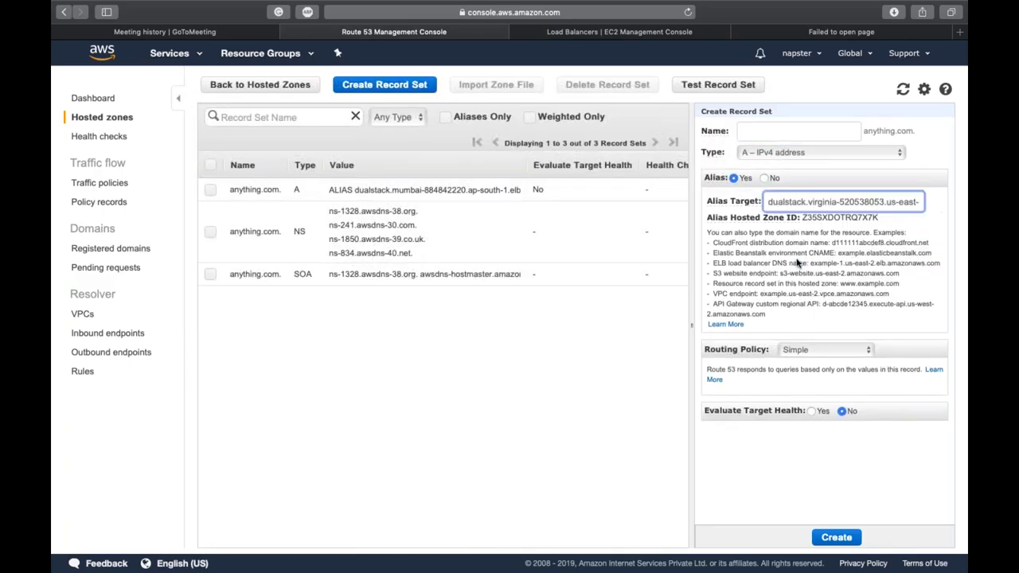
{"action": "left_click", "coordinate": [814, 355]}
{"action": "left_click", "coordinate": [816, 377]}
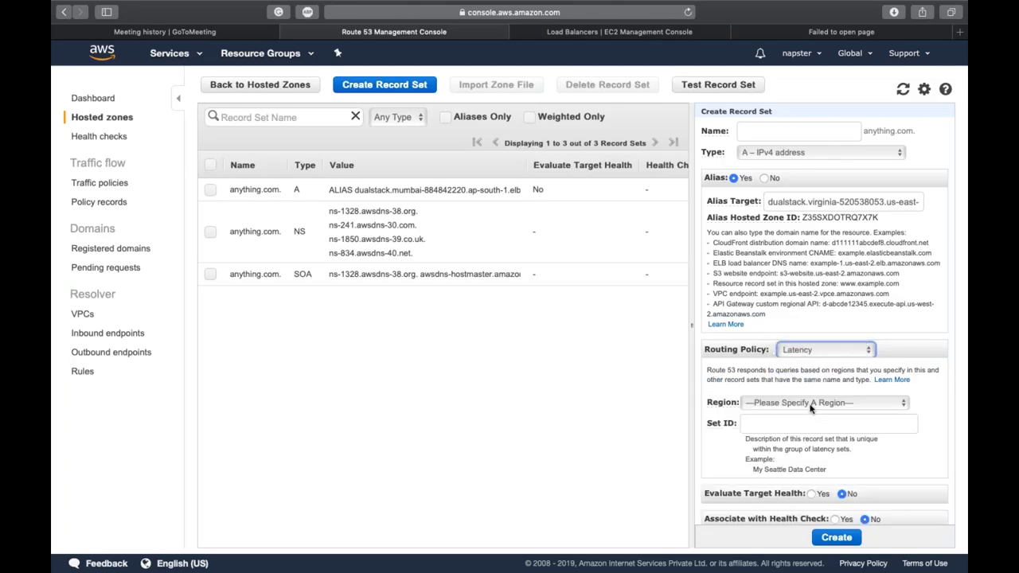
{"action": "left_click", "coordinate": [811, 406]}
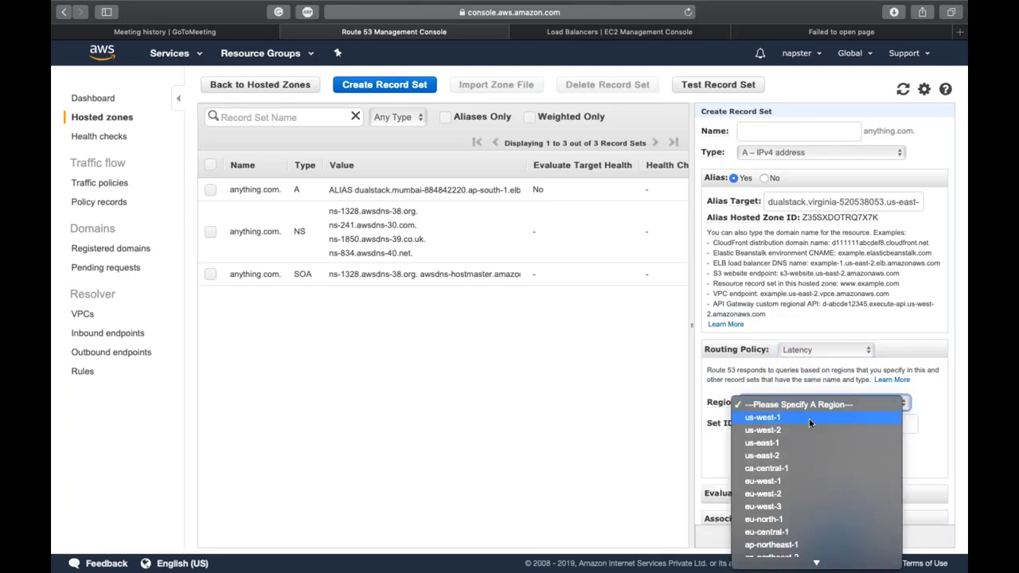
{"action": "left_click", "coordinate": [807, 445]}
{"action": "left_click", "coordinate": [790, 430]}
{"action": "type", "text": "passive-"}
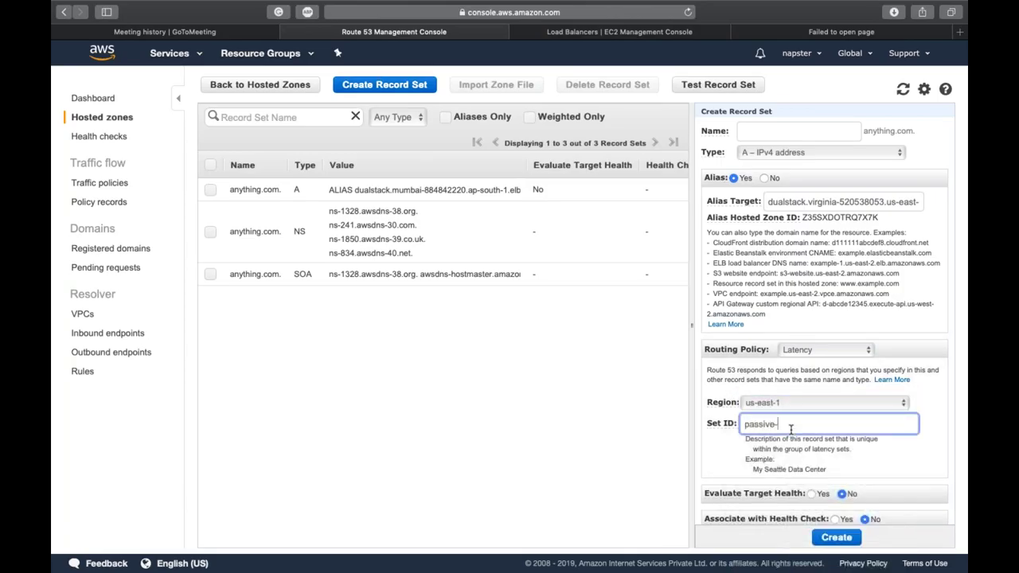
{"action": "type", "text": "region"}
{"action": "left_click", "coordinate": [849, 539]}
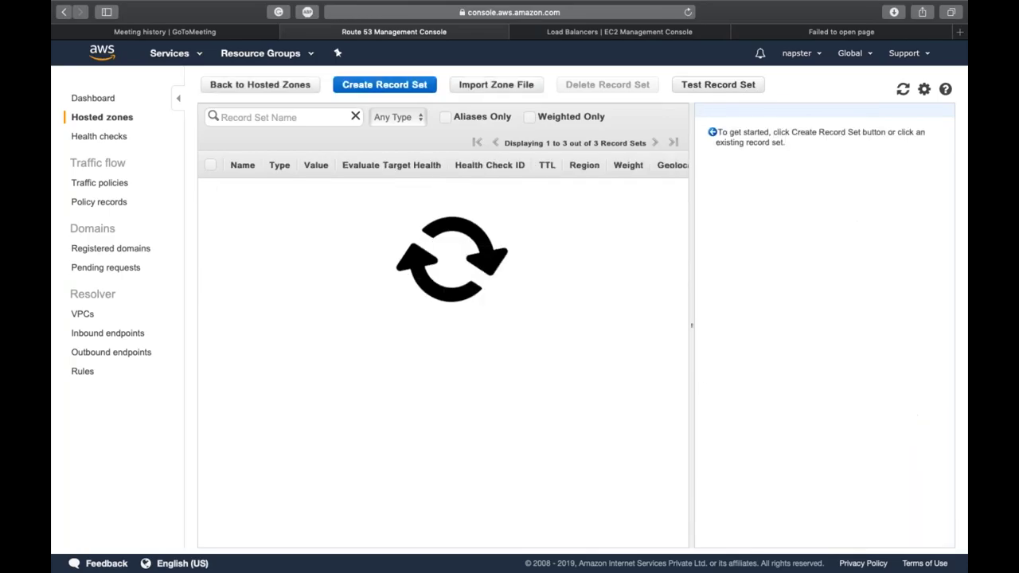
{"action": "scroll", "coordinate": [496, 301], "scroll_direction": "right", "scroll_amount": 5}
{"action": "scroll", "coordinate": [496, 301], "scroll_direction": "left", "scroll_amount": 5}
{"action": "scroll", "coordinate": [495, 301], "scroll_direction": "right", "scroll_amount": 5}
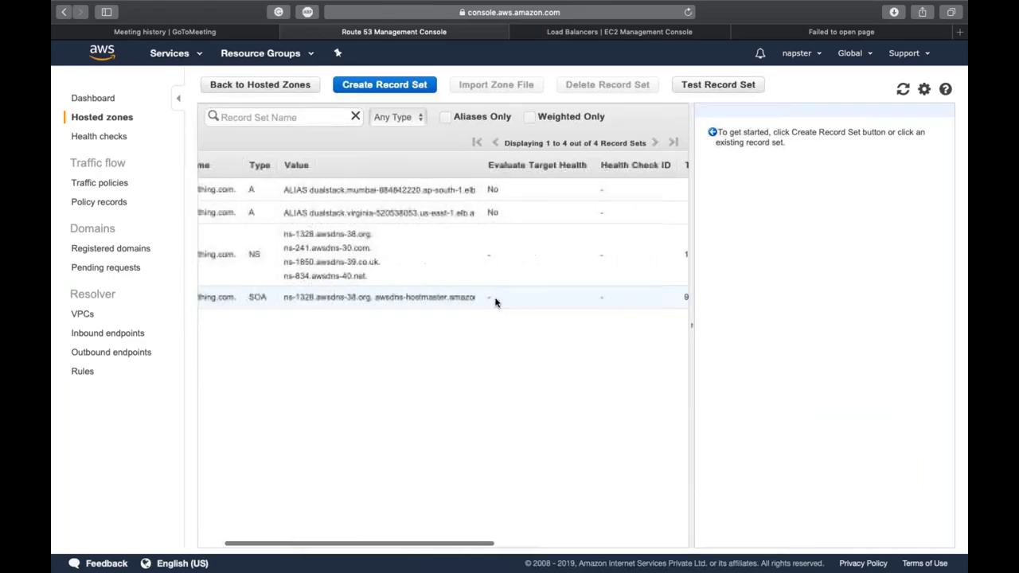
{"action": "scroll", "coordinate": [494, 287], "scroll_direction": "right", "scroll_amount": 2}
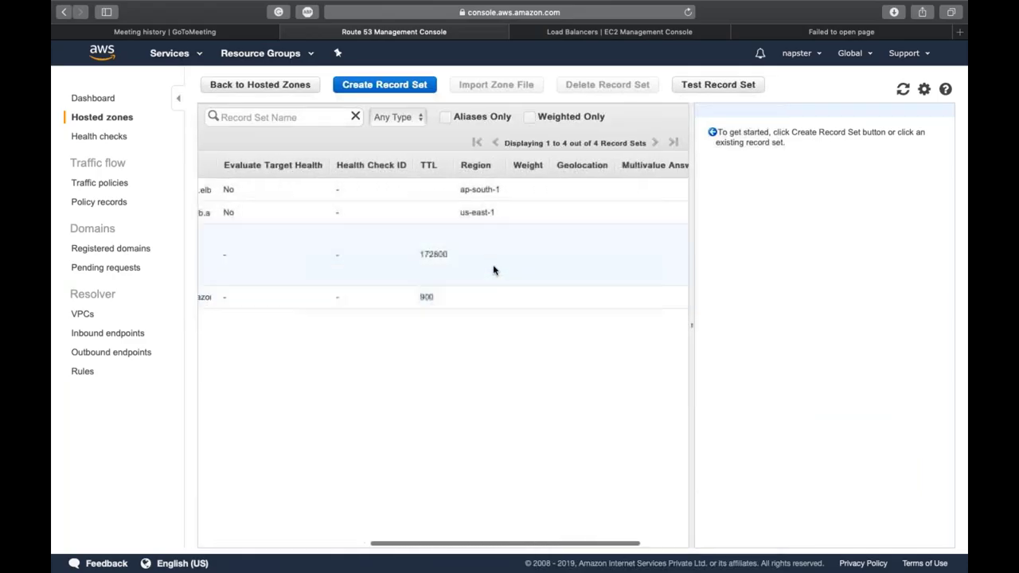
{"action": "left_click", "coordinate": [473, 198]}
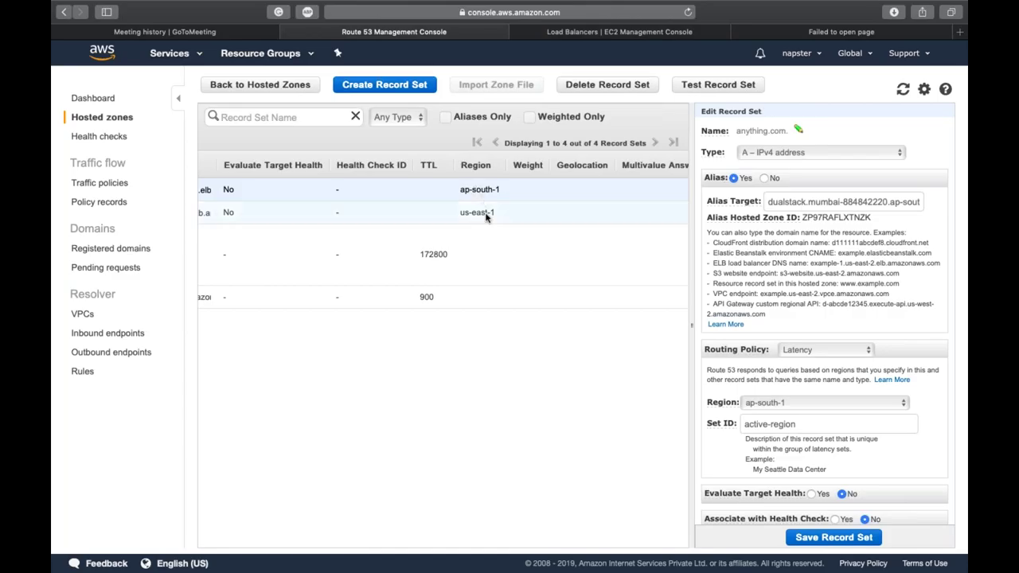
{"action": "left_click", "coordinate": [487, 218]}
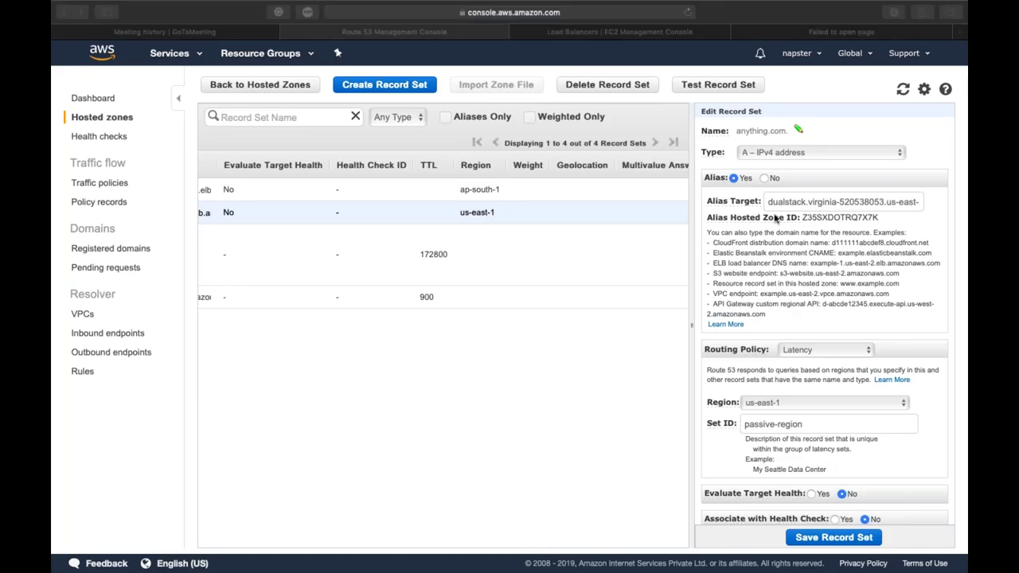
{"action": "left_click", "coordinate": [483, 191]}
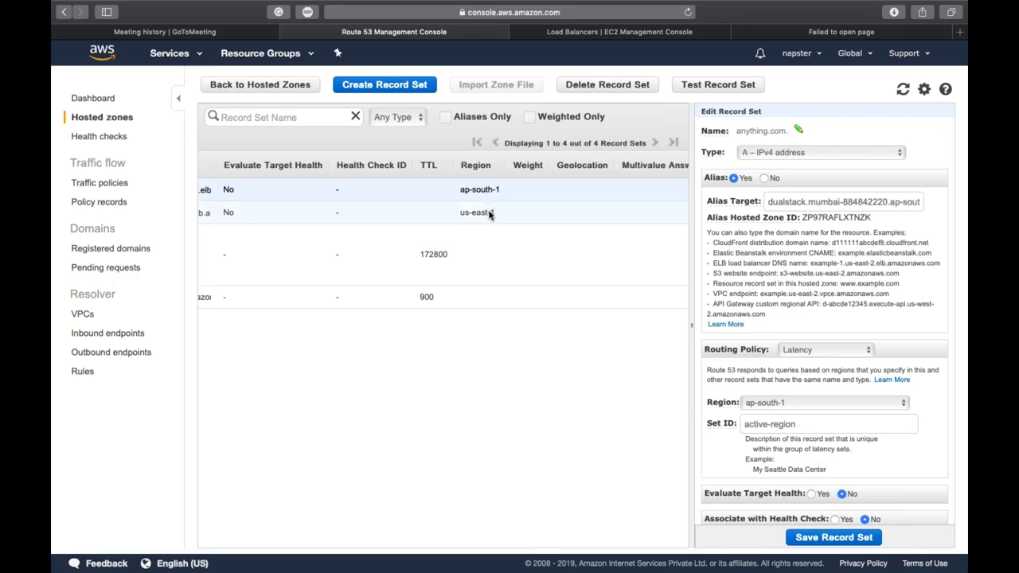
{"action": "left_click", "coordinate": [490, 214]}
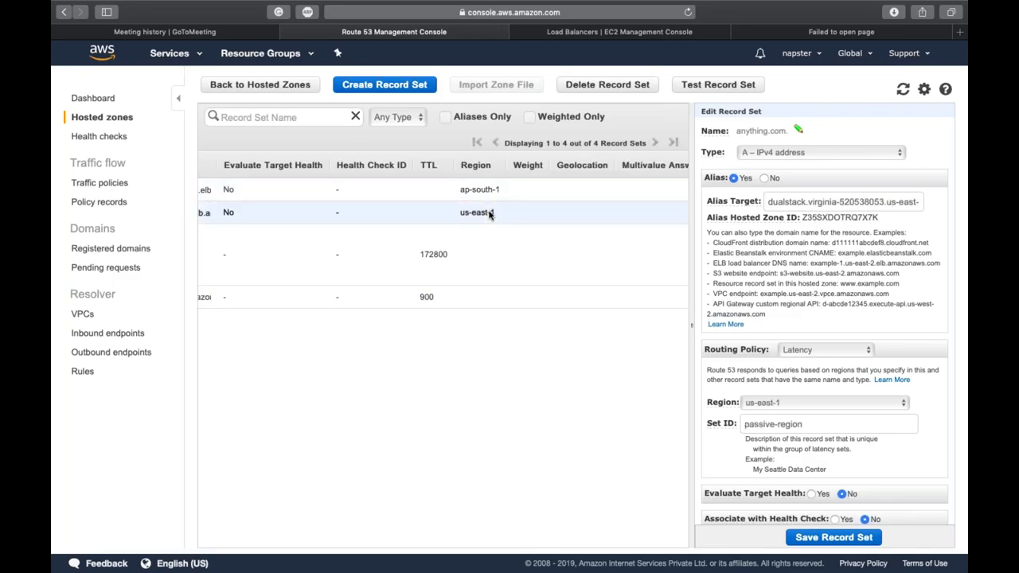
{"action": "scroll", "coordinate": [490, 214], "scroll_direction": "left", "scroll_amount": 5}
{"action": "left_click", "coordinate": [543, 191]}
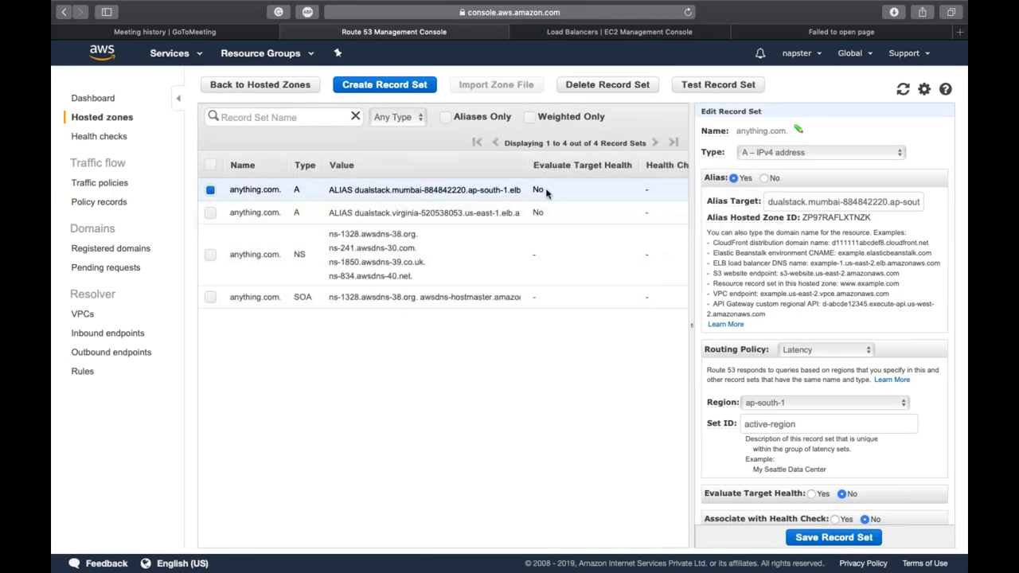
- Select and delete both latency A records for anything.com
{"action": "left_click", "coordinate": [211, 213]}
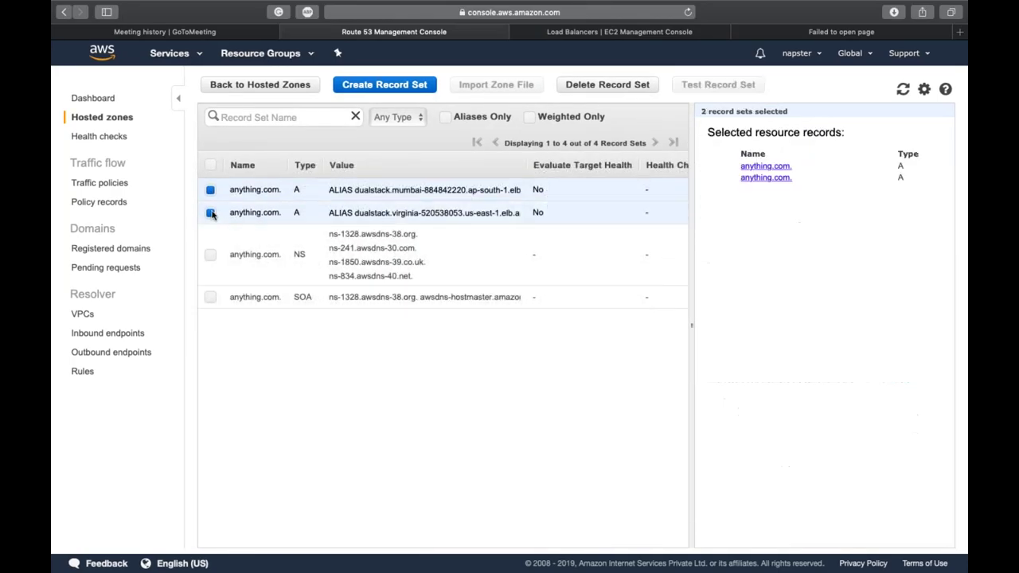
{"action": "left_click", "coordinate": [609, 84]}
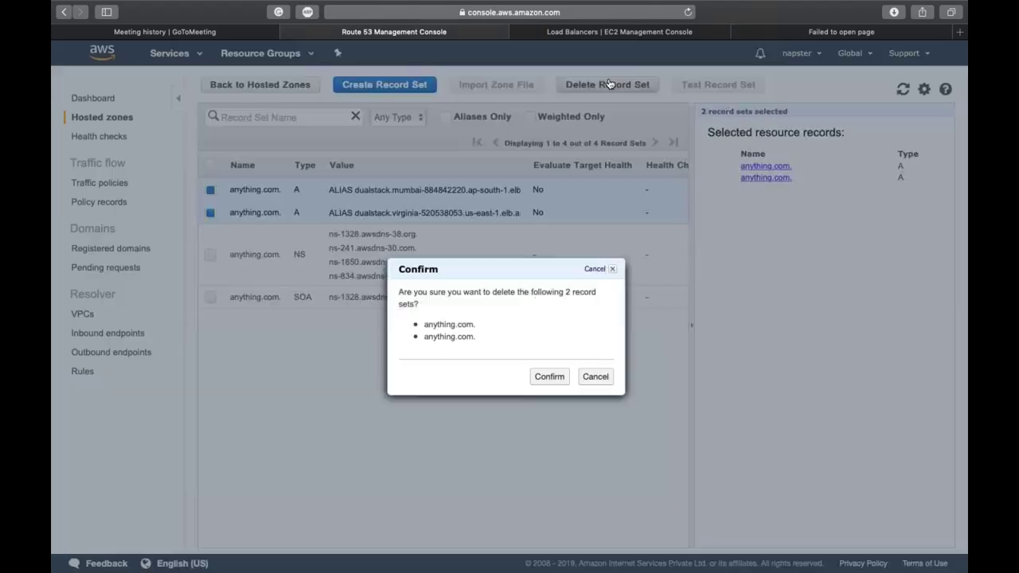
{"action": "left_click", "coordinate": [549, 383]}
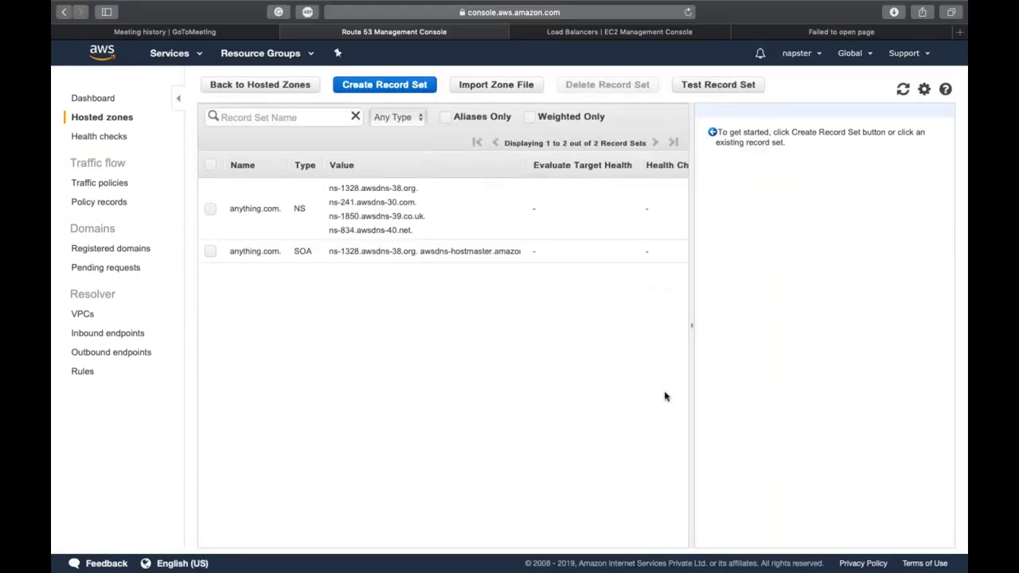
- Start a failover-routed alias A record pointing at the mumbai load balancer
{"action": "left_click", "coordinate": [368, 90]}
{"action": "left_click", "coordinate": [808, 321]}
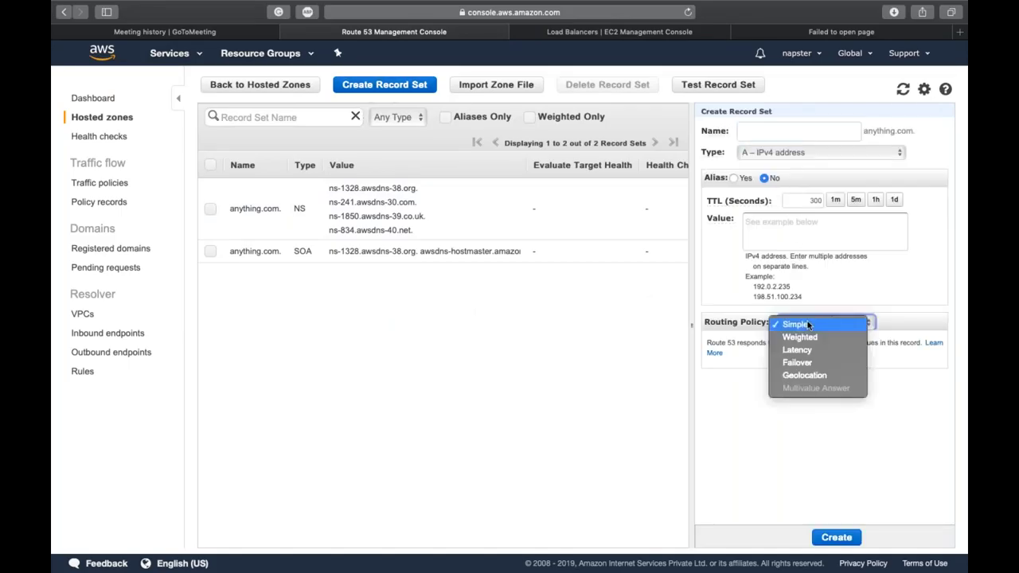
{"action": "left_click", "coordinate": [811, 362]}
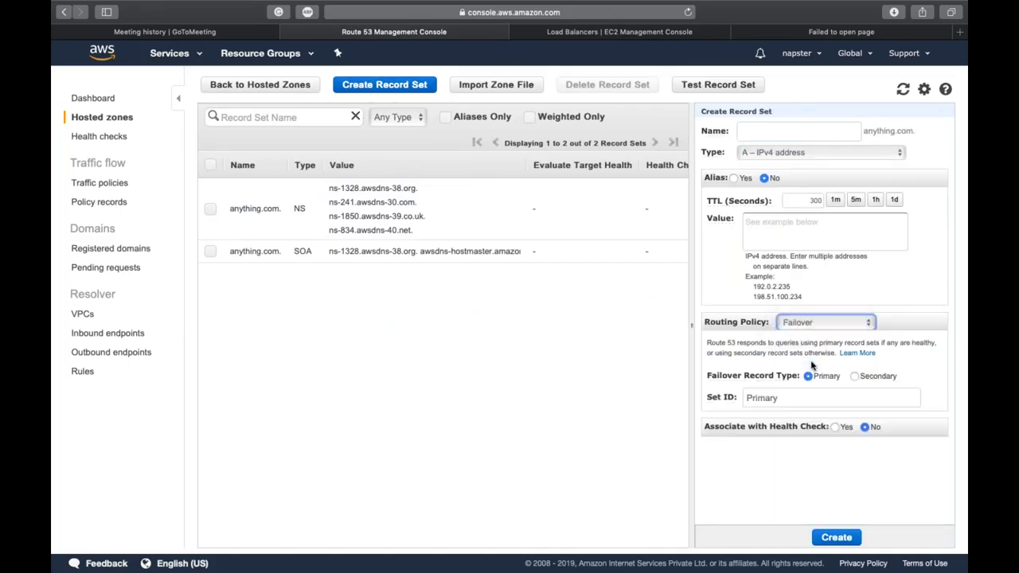
{"action": "left_click", "coordinate": [744, 179]}
{"action": "left_click", "coordinate": [802, 201]}
{"action": "left_click", "coordinate": [812, 276]}
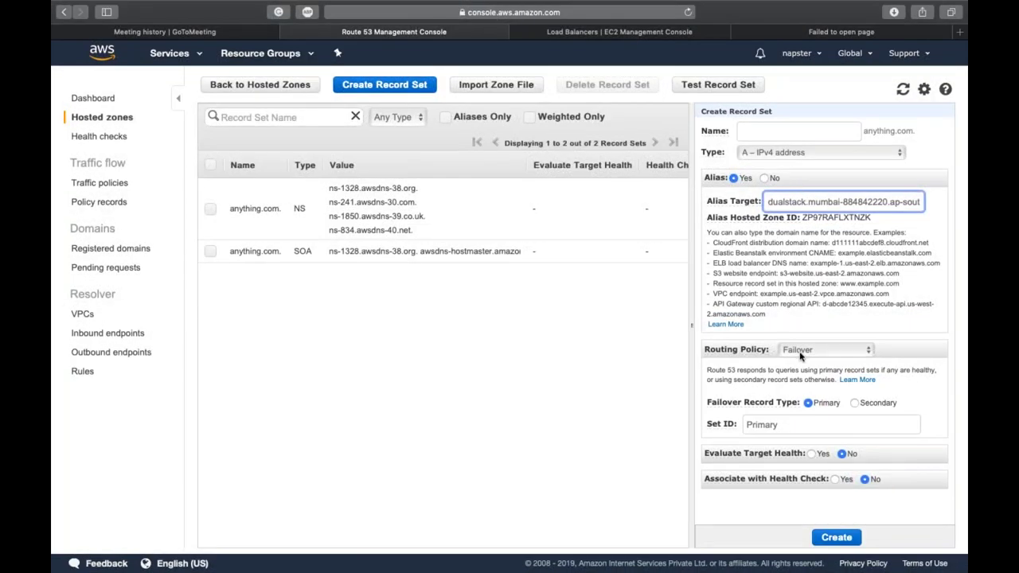
- Enable Evaluate Target Health to clear the validation error, then create the primary failover record
{"action": "left_click", "coordinate": [837, 538]}
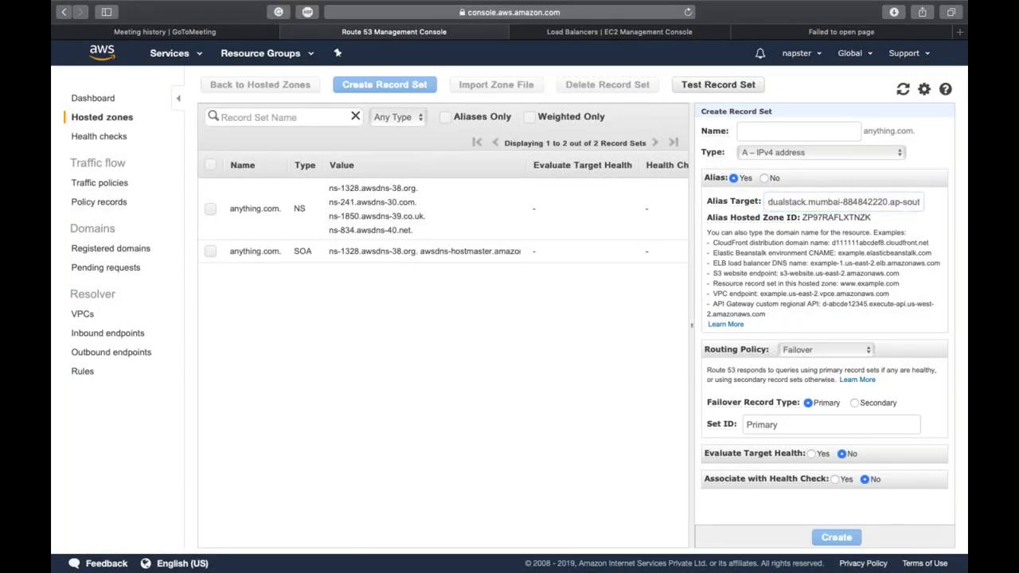
{"action": "left_click", "coordinate": [947, 457]}
{"action": "left_click", "coordinate": [821, 456]}
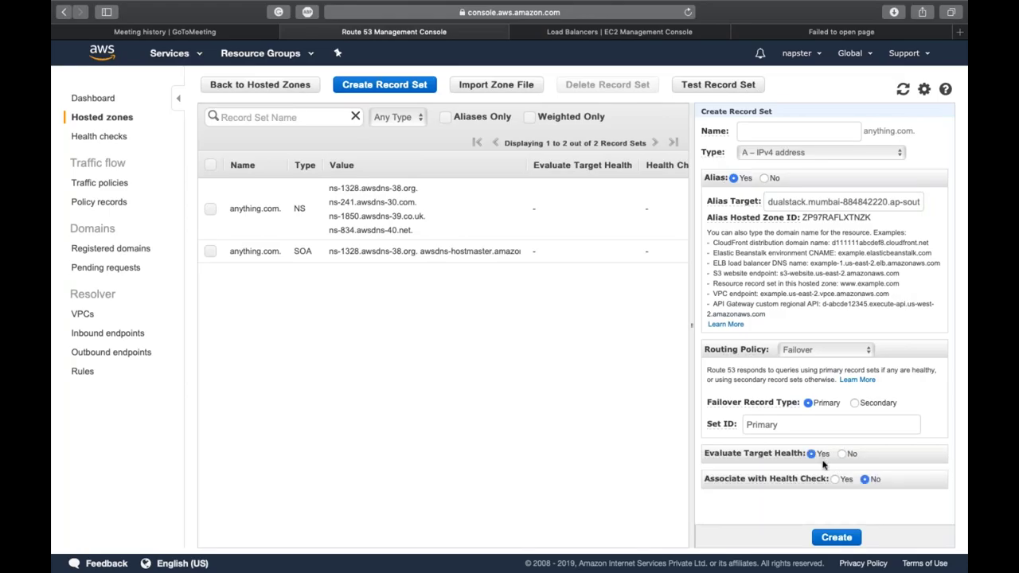
{"action": "left_click", "coordinate": [837, 538]}
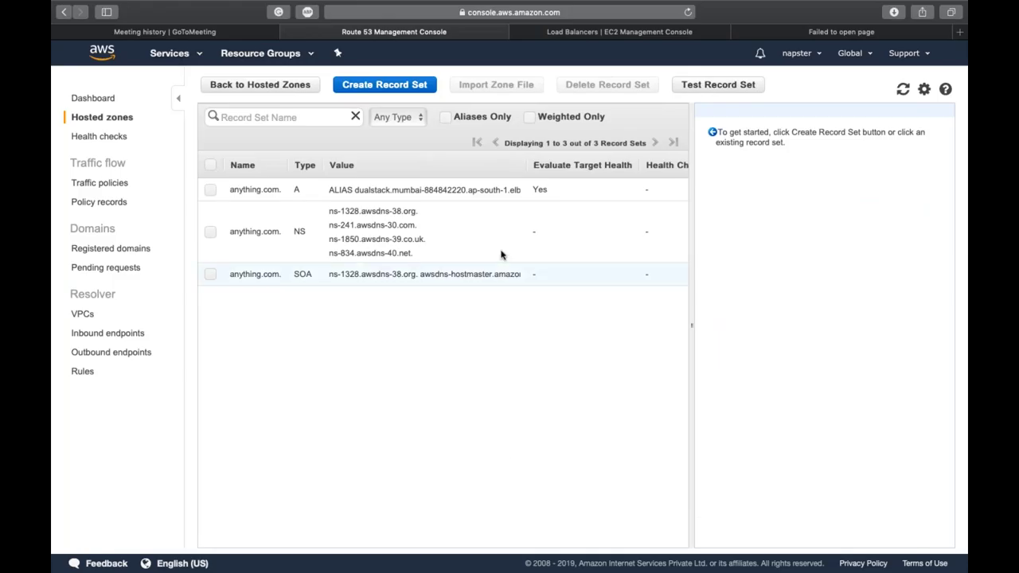
{"action": "left_click", "coordinate": [472, 199]}
- Review the mumbai primary record, then start a new alias record set
{"action": "scroll", "coordinate": [472, 199], "scroll_direction": "right", "scroll_amount": 5}
{"action": "scroll", "coordinate": [472, 199], "scroll_direction": "left", "scroll_amount": 5}
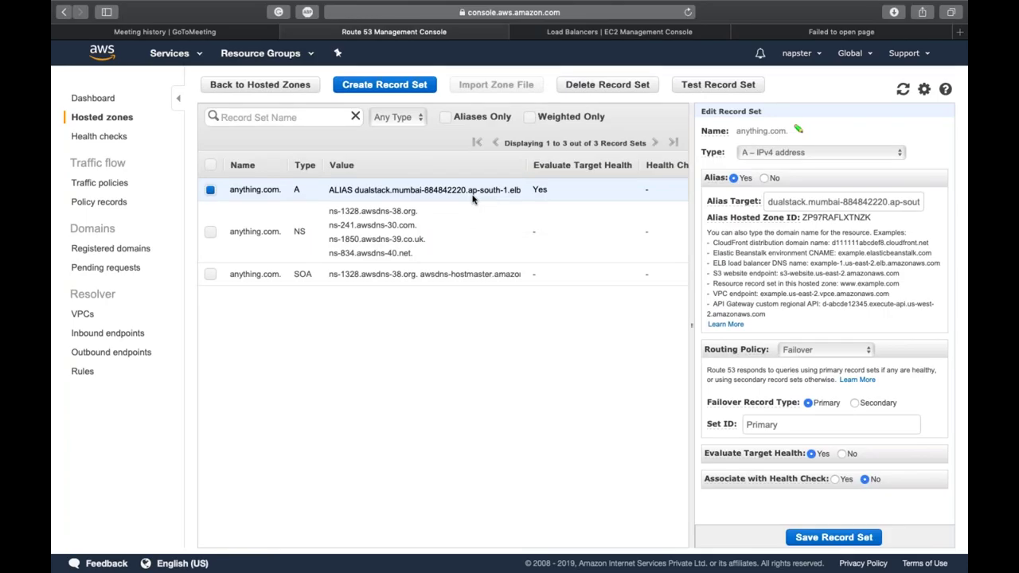
{"action": "left_click", "coordinate": [413, 85]}
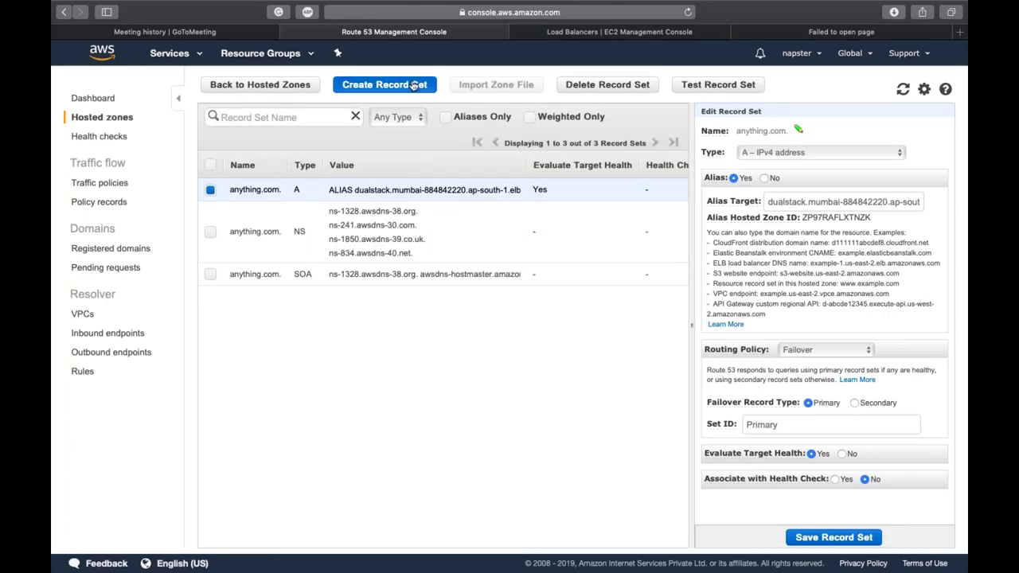
{"action": "left_click", "coordinate": [735, 179]}
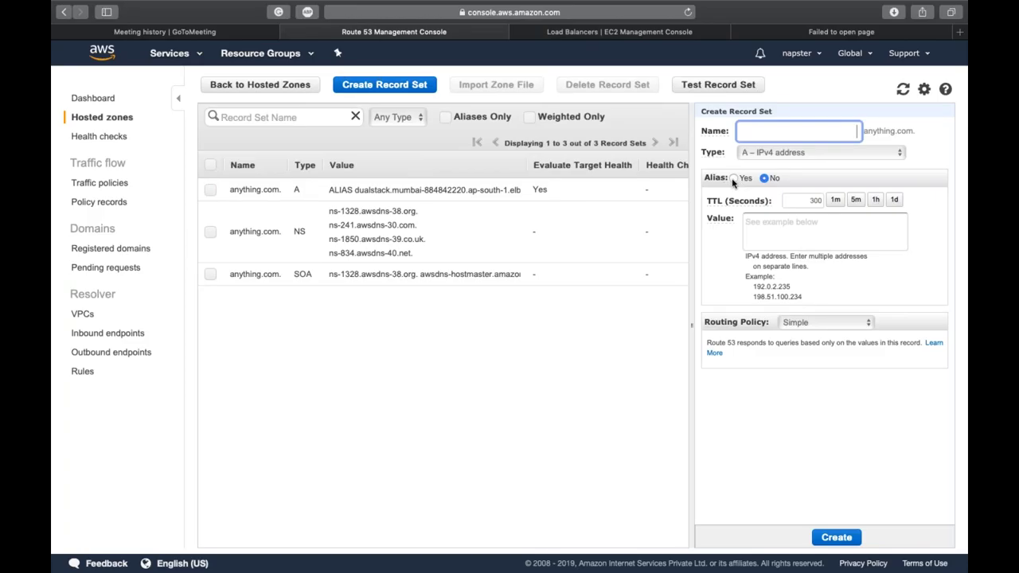
- Create a Secondary failover alias record to the virginia load balancer with target health evaluated
{"action": "left_click", "coordinate": [792, 201]}
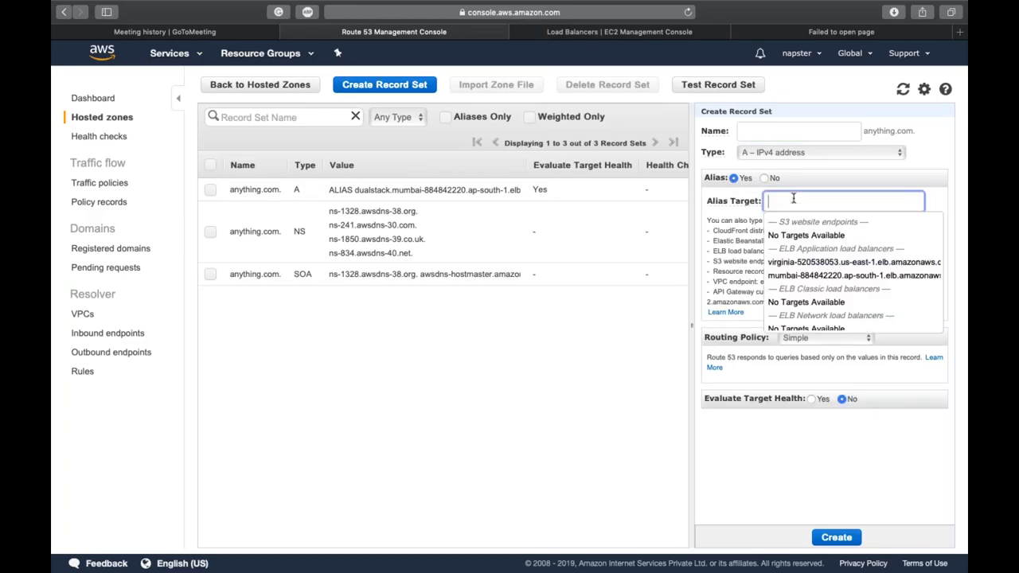
{"action": "left_click", "coordinate": [799, 265]}
{"action": "left_click", "coordinate": [829, 351]}
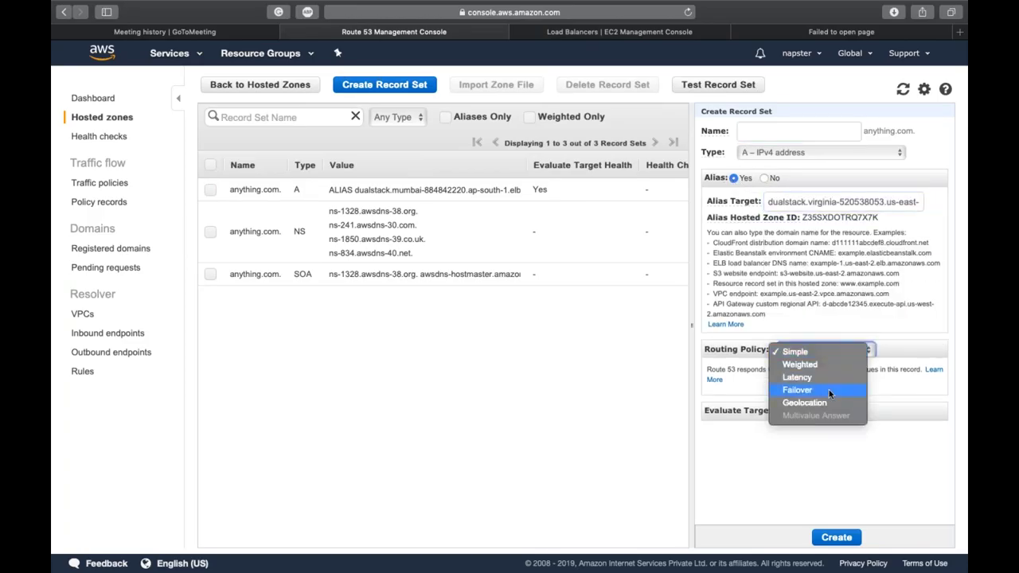
{"action": "left_click", "coordinate": [829, 390]}
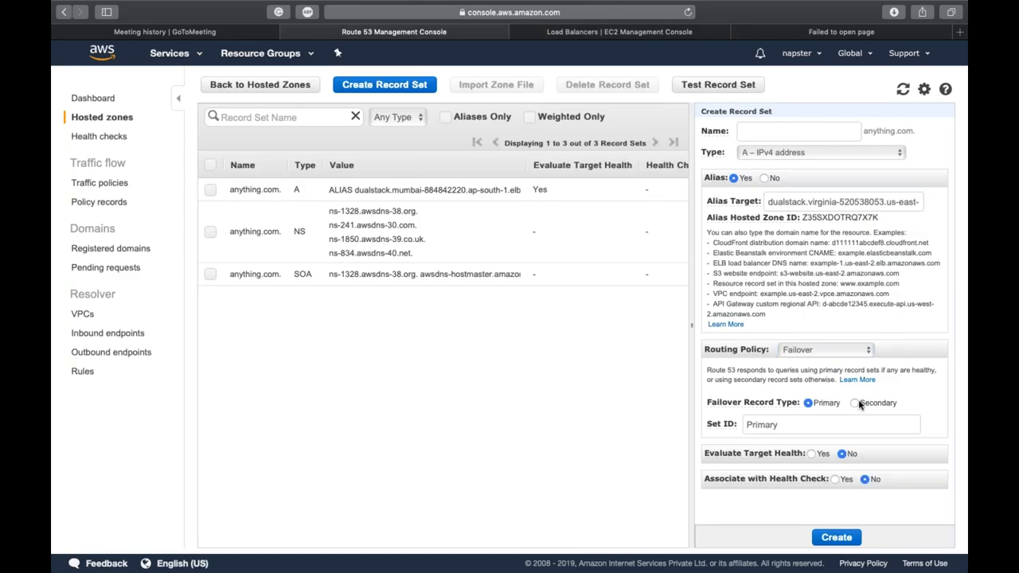
{"action": "left_click", "coordinate": [855, 403]}
{"action": "left_click", "coordinate": [811, 454]}
{"action": "left_click", "coordinate": [837, 538]}
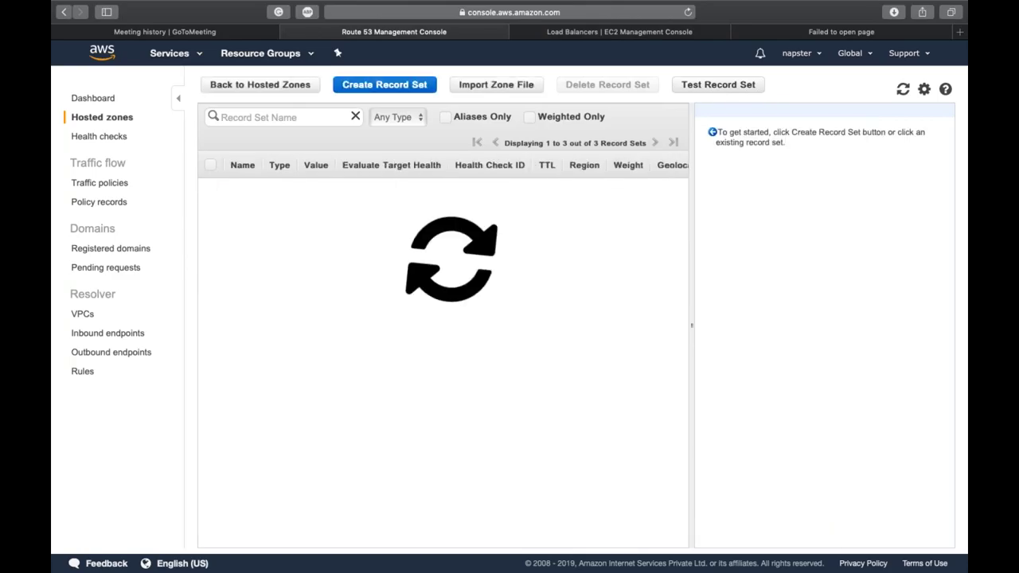
- Review the virginia and mumbai failover records, then select both and delete them
{"action": "left_click", "coordinate": [422, 222]}
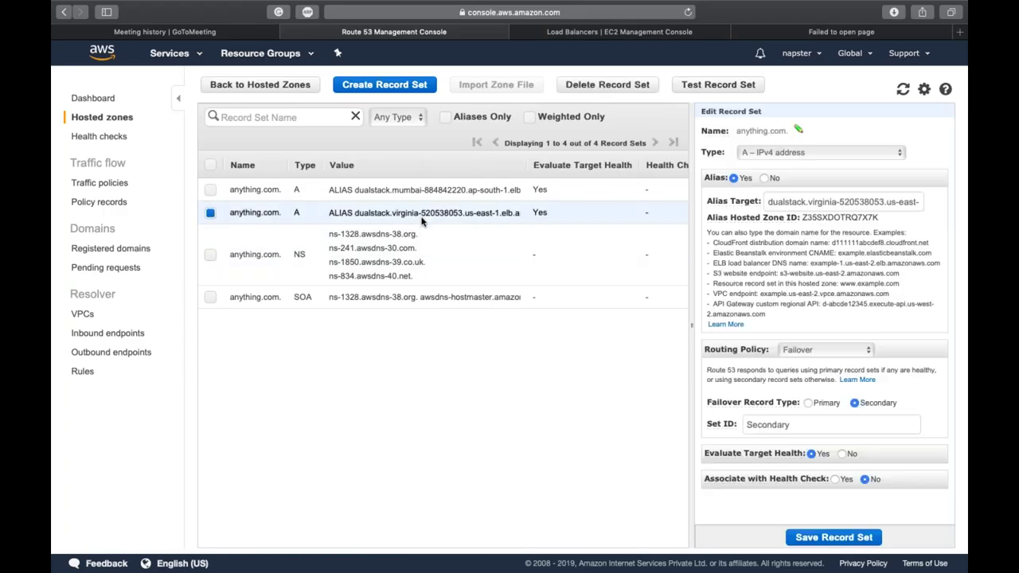
{"action": "left_click", "coordinate": [405, 195]}
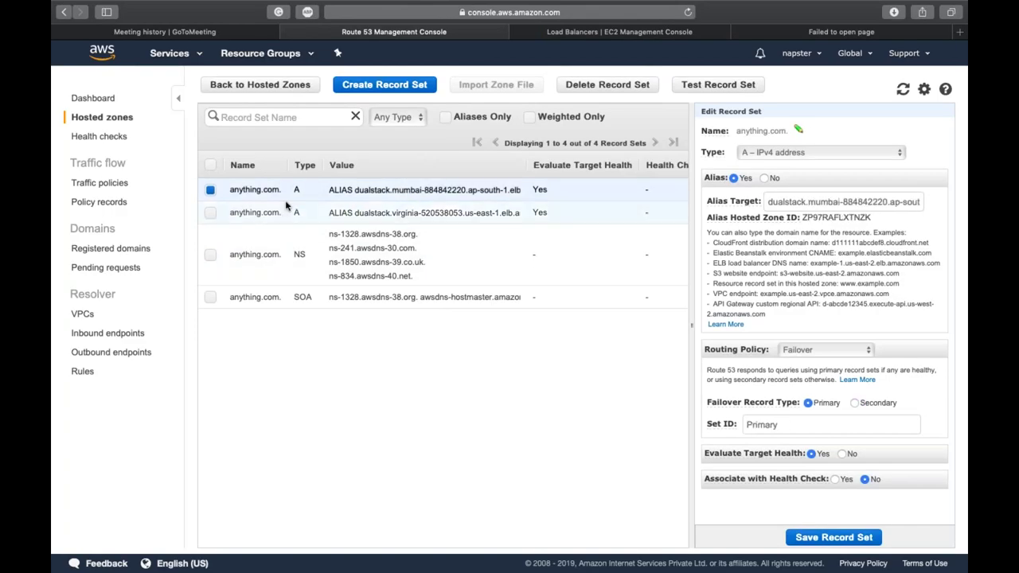
{"action": "left_click", "coordinate": [211, 214]}
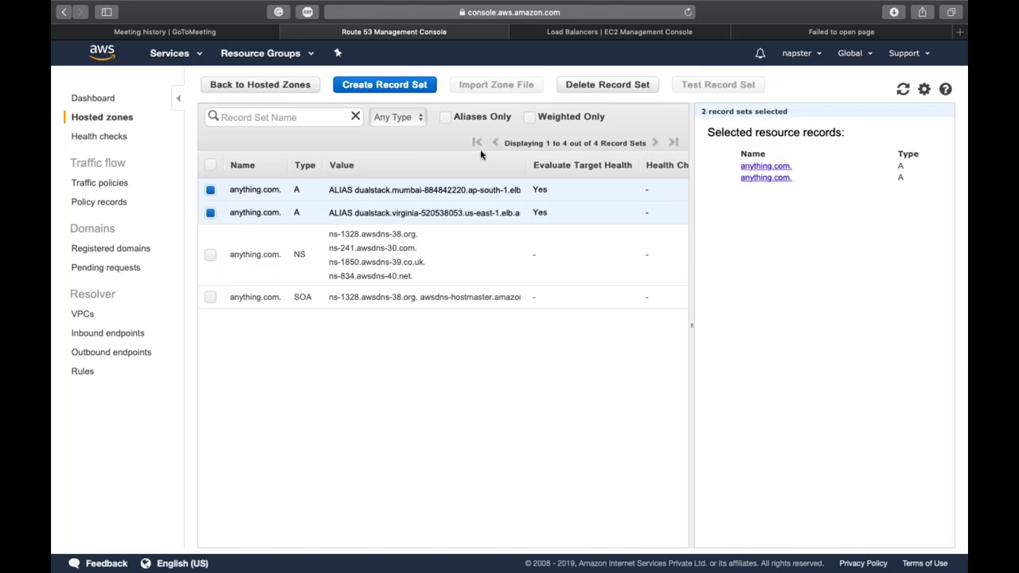
{"action": "left_click", "coordinate": [572, 94]}
{"action": "left_click", "coordinate": [551, 377]}
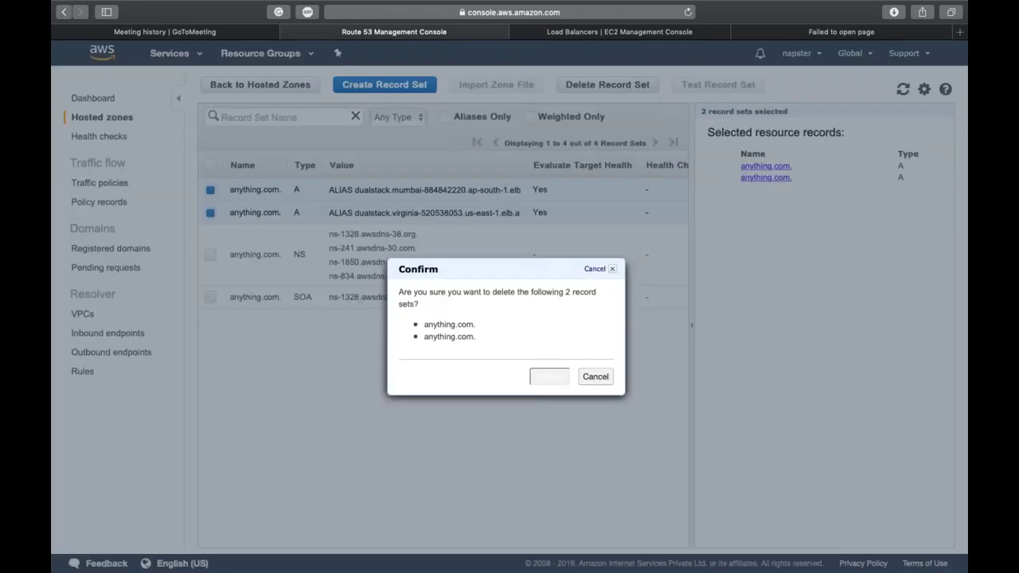
- Start a geolocation-routed alias A record targeting the mumbai load balancer
{"action": "left_click", "coordinate": [384, 90]}
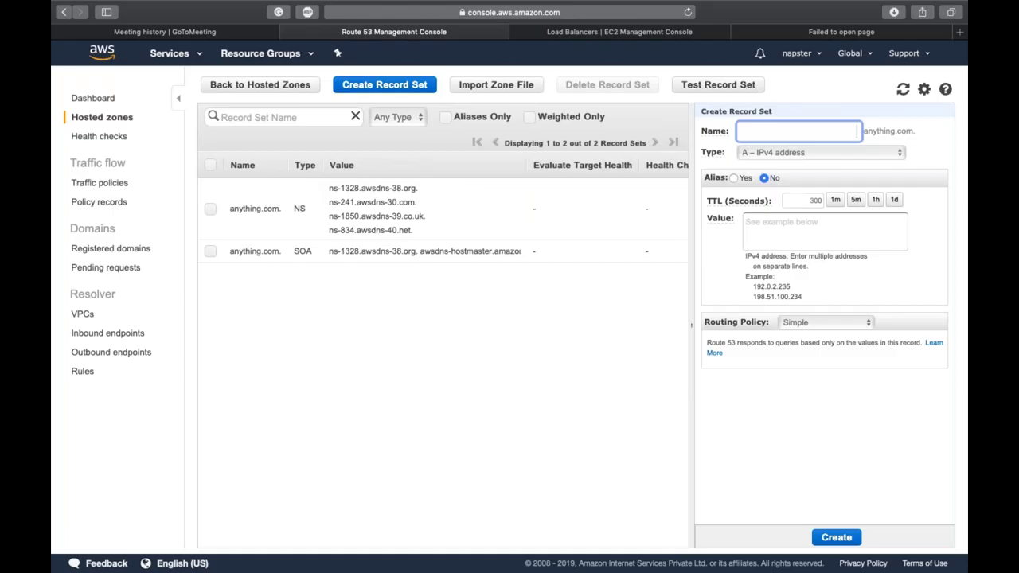
{"action": "left_click", "coordinate": [731, 178]}
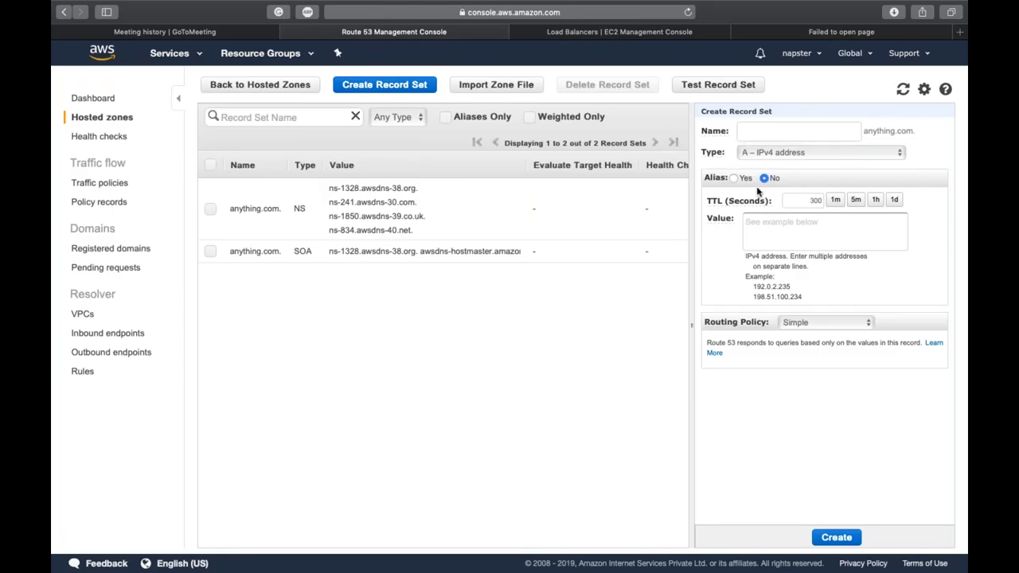
{"action": "left_click", "coordinate": [740, 180]}
{"action": "left_click", "coordinate": [787, 202]}
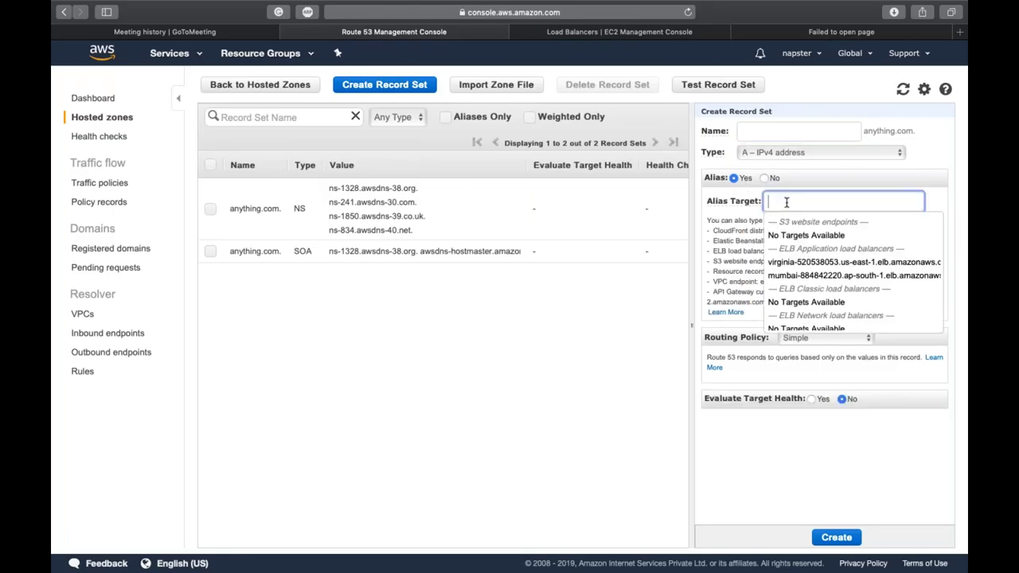
{"action": "left_click", "coordinate": [803, 276]}
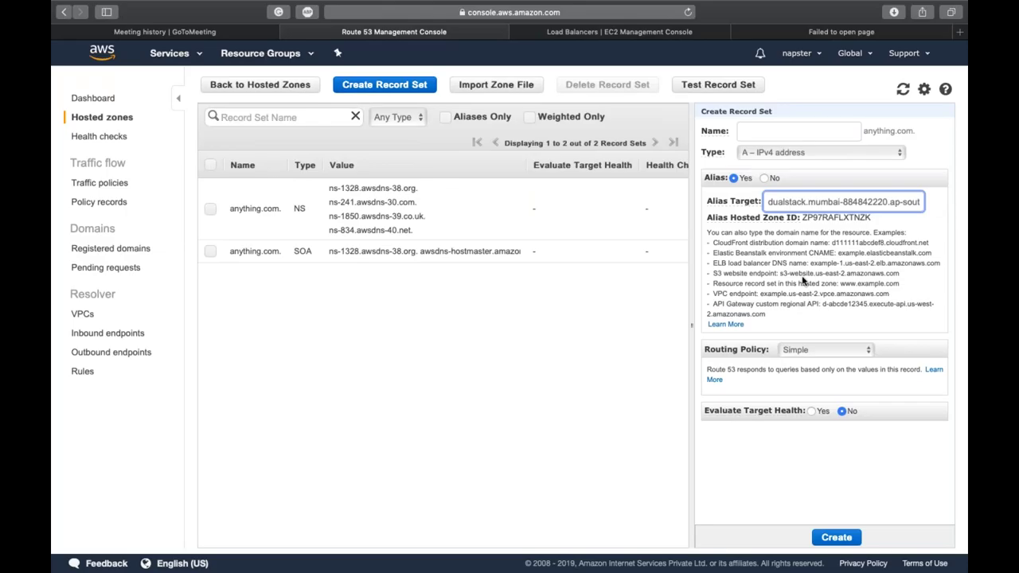
{"action": "left_click", "coordinate": [826, 352]}
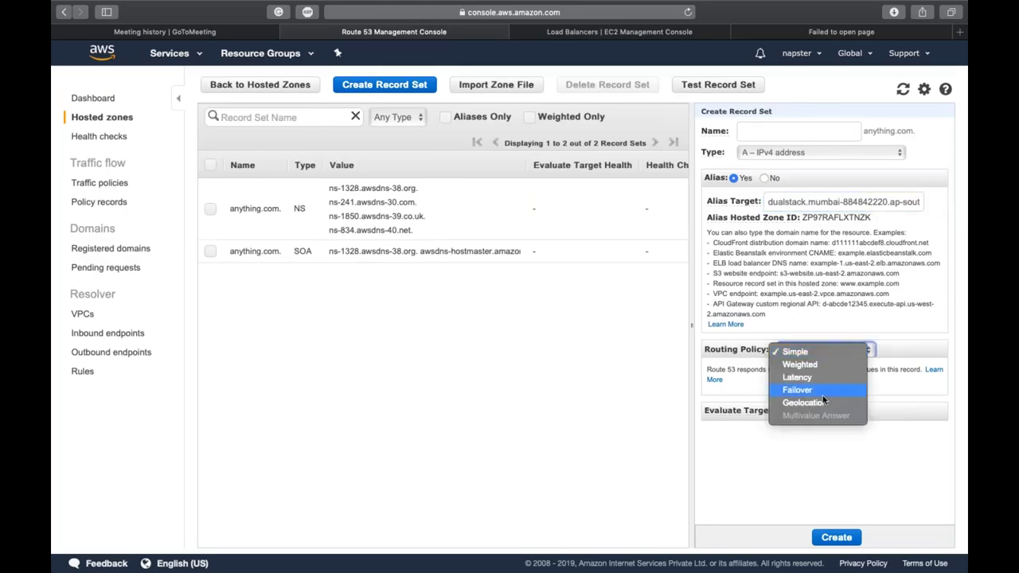
{"action": "left_click", "coordinate": [822, 403]}
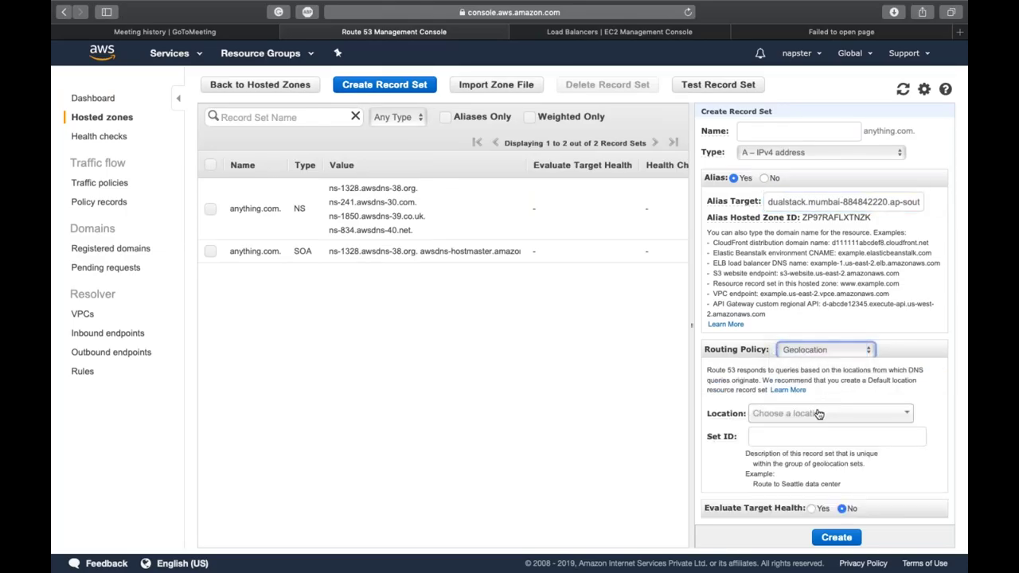
- Set the location to Europe and Set ID 'European-nation', then create the record
{"action": "scroll", "coordinate": [804, 382], "scroll_direction": "down", "scroll_amount": 2}
{"action": "left_click", "coordinate": [794, 354]}
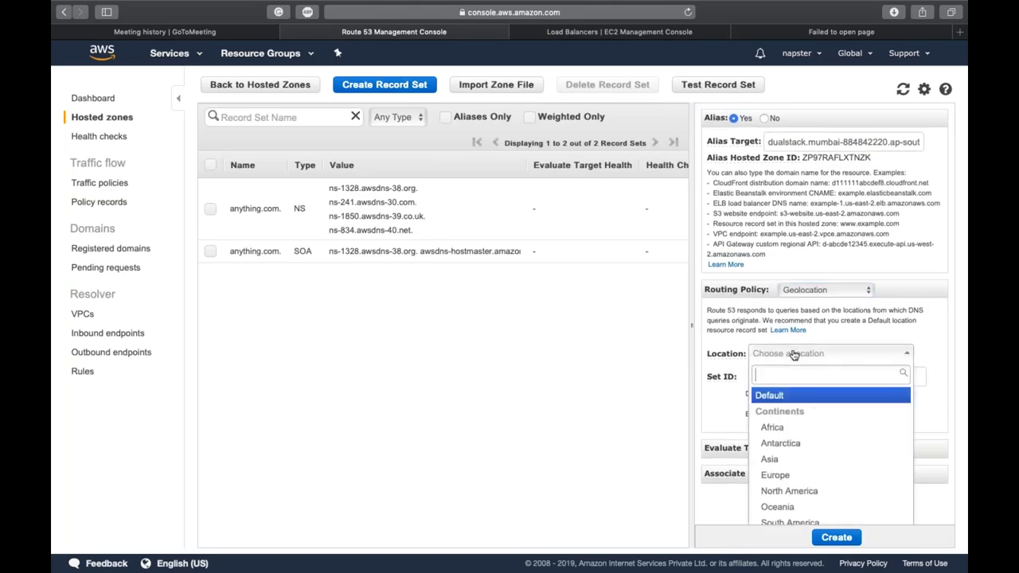
{"action": "scroll", "coordinate": [810, 476], "scroll_direction": "down", "scroll_amount": 3}
{"action": "scroll", "coordinate": [810, 476], "scroll_direction": "up", "scroll_amount": 2}
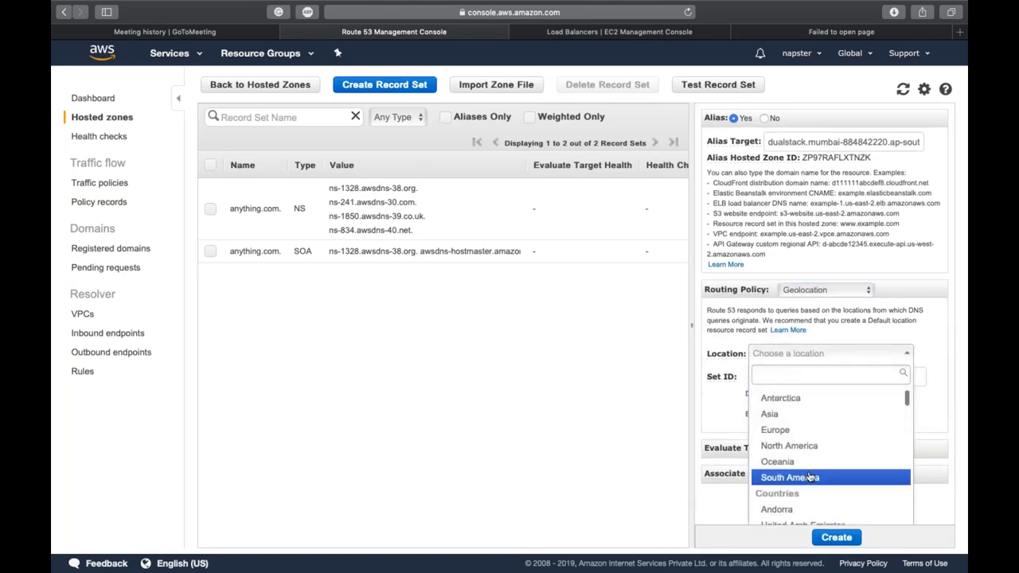
{"action": "left_click", "coordinate": [763, 431]}
{"action": "left_click", "coordinate": [770, 379]}
{"action": "type", "text": "european"}
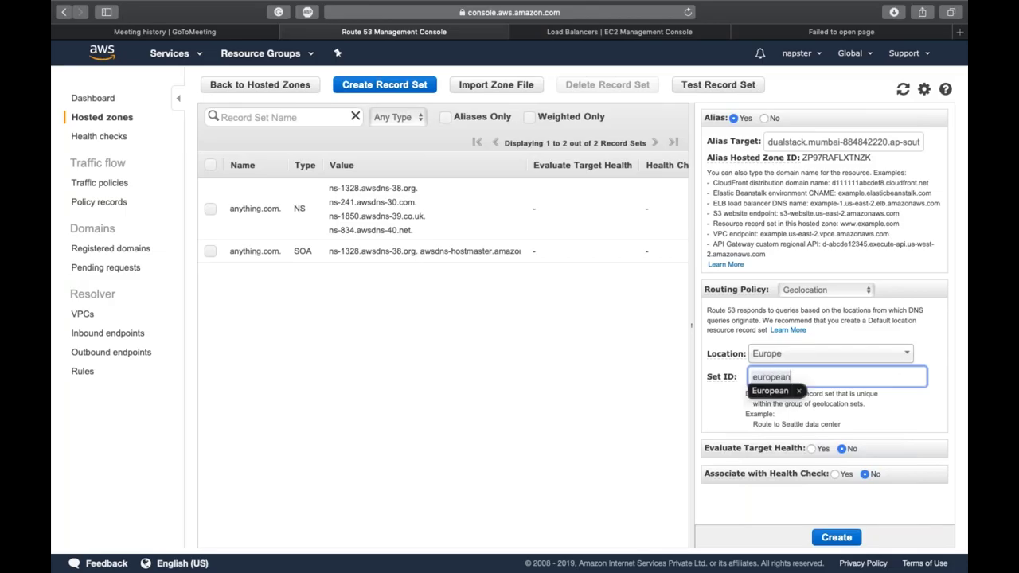
{"action": "key", "text": "Down"}
{"action": "key", "text": "Return"}
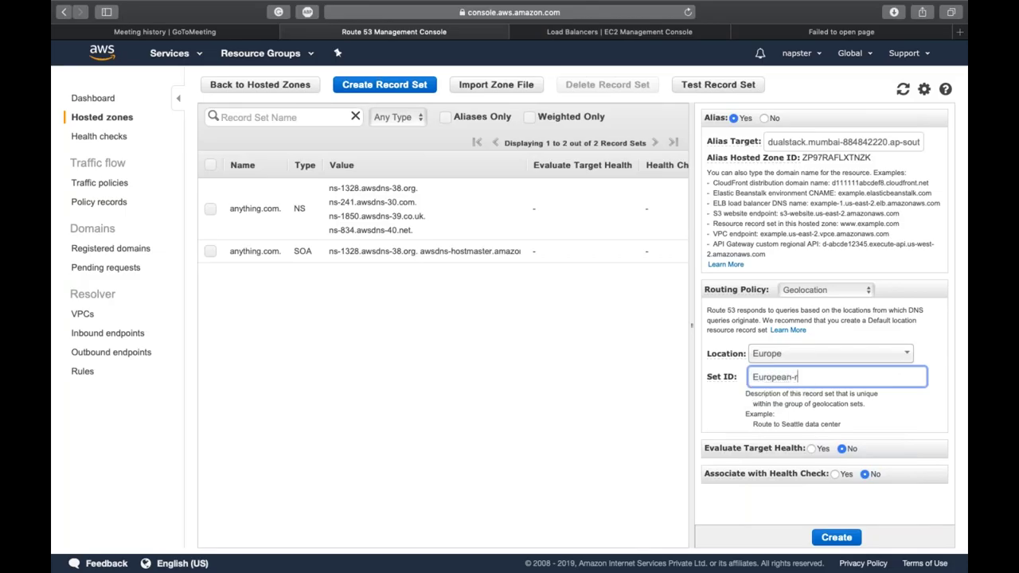
{"action": "type", "text": "-nation"}
{"action": "left_click", "coordinate": [832, 535]}
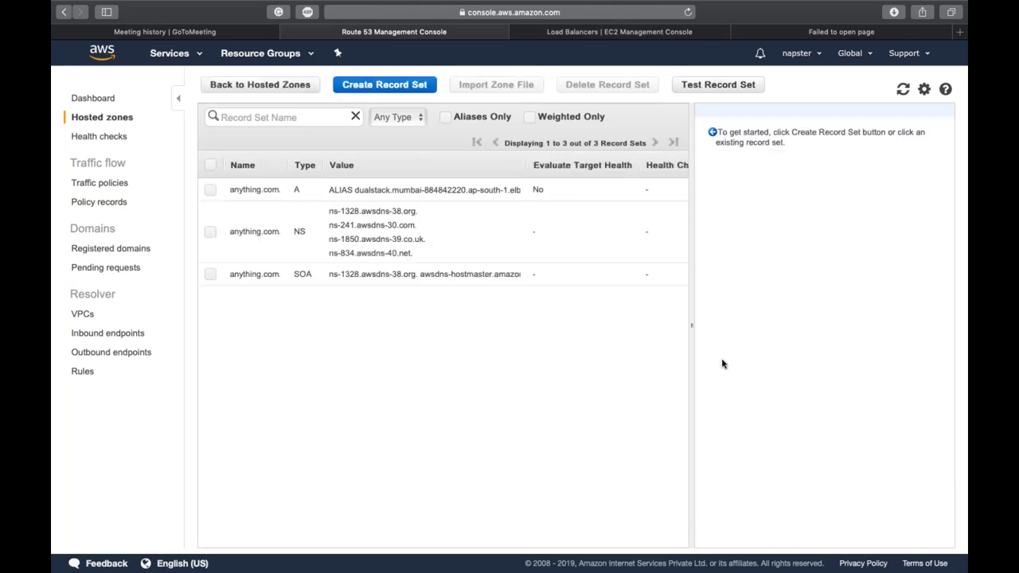
{"action": "left_click", "coordinate": [498, 197]}
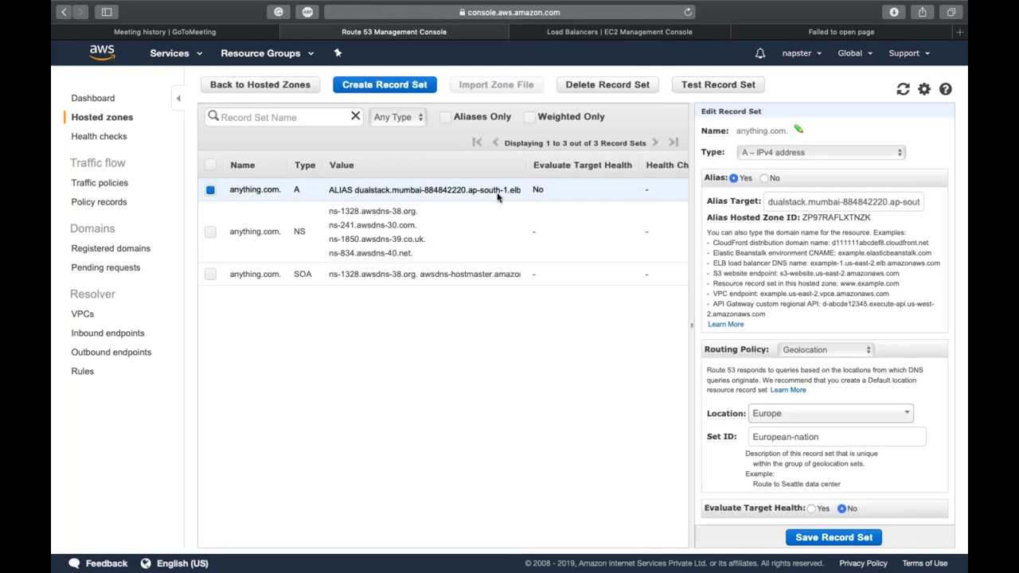
{"action": "scroll", "coordinate": [498, 197], "scroll_direction": "right", "scroll_amount": 5}
{"action": "scroll", "coordinate": [497, 197], "scroll_direction": "left", "scroll_amount": 5}
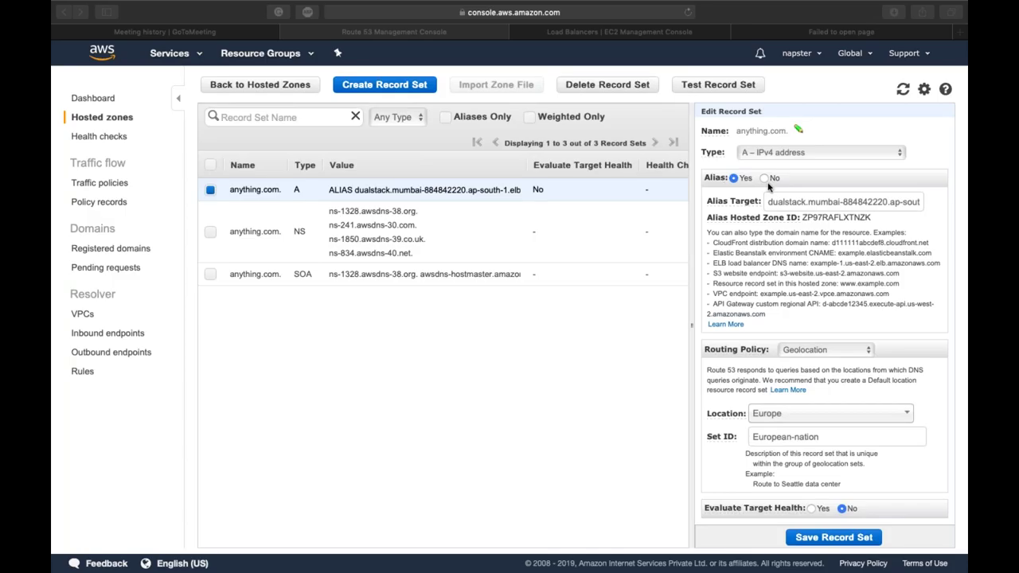
{"action": "left_click", "coordinate": [780, 5]}
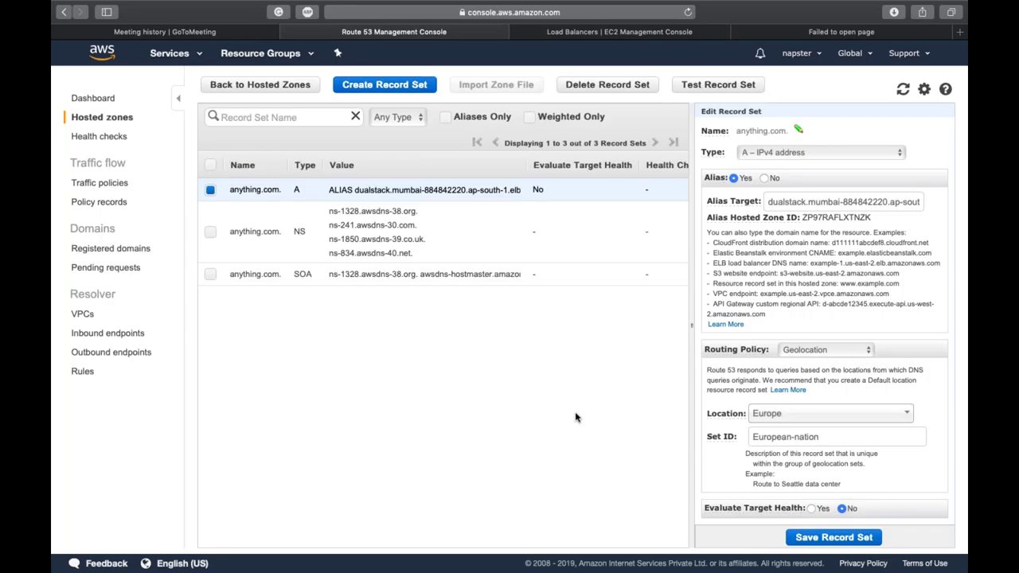
- Delete the Europe geolocation record and return the EC2 tab to the Create Load Balancer form
{"action": "left_click", "coordinate": [609, 93]}
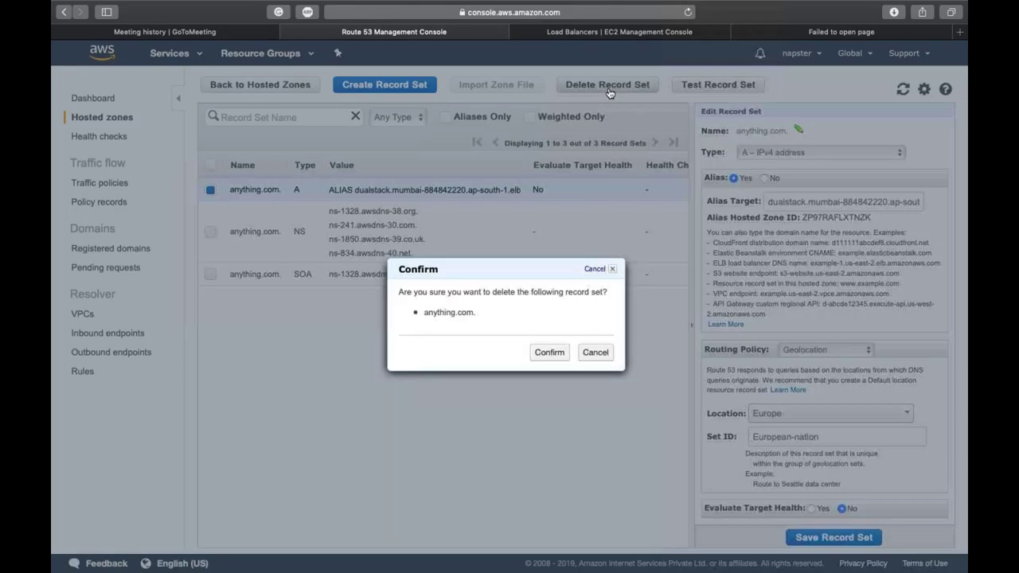
{"action": "left_click", "coordinate": [550, 352]}
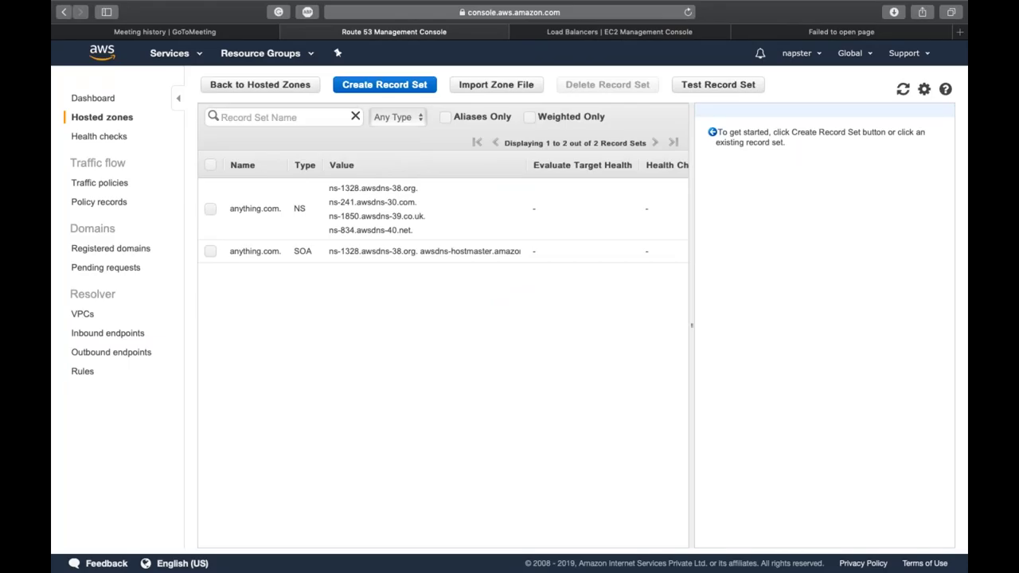
{"action": "left_click", "coordinate": [576, 31]}
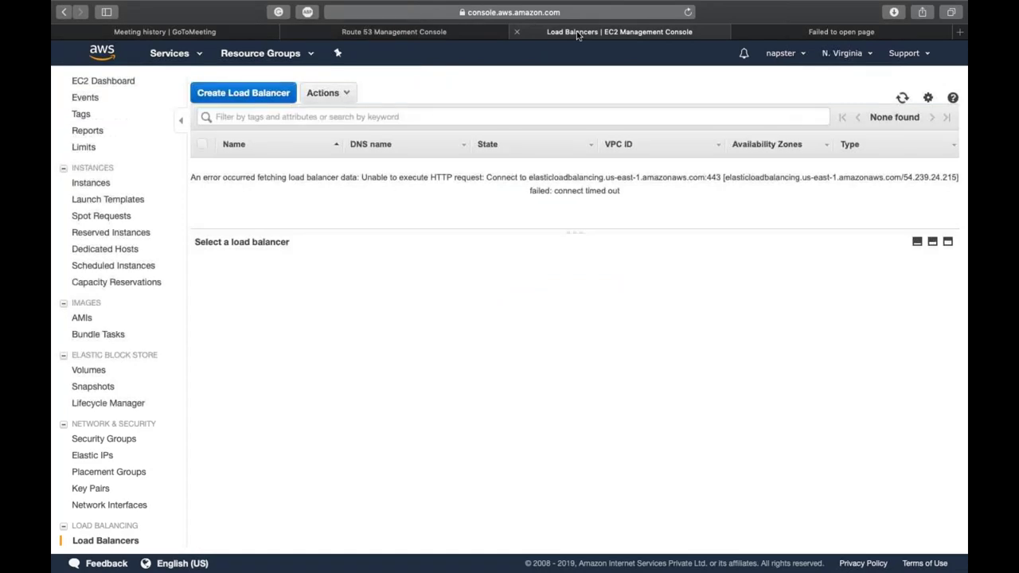
{"action": "scroll", "coordinate": [497, 214], "scroll_direction": "left", "scroll_amount": 5}
{"action": "scroll", "coordinate": [497, 215], "scroll_direction": "left", "scroll_amount": 5}
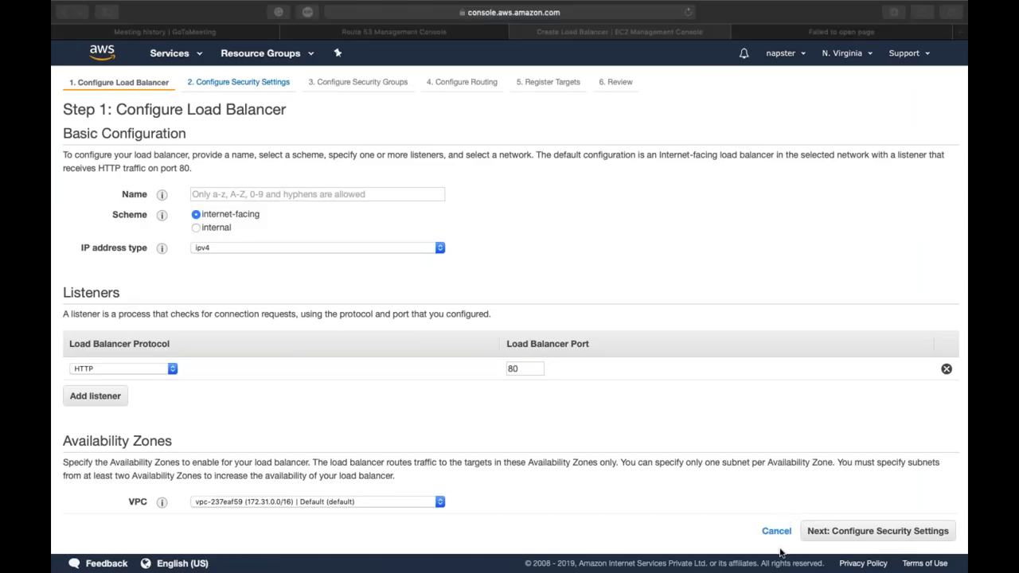
{"action": "mouse_move", "coordinate": [776, 5]}
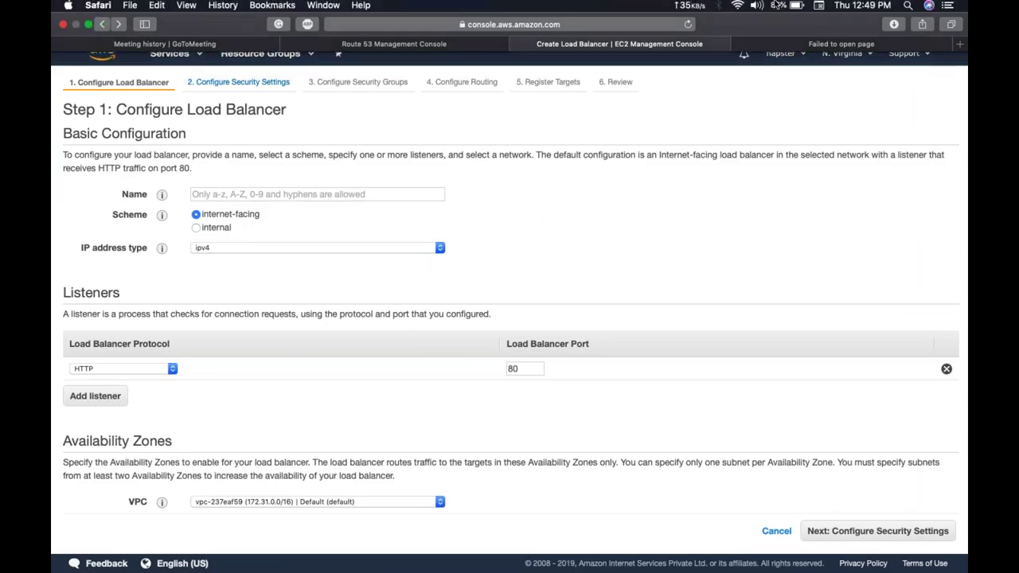
- Go back to the hosted zones list and delete the anything.com hosted zone
{"action": "left_click", "coordinate": [419, 35]}
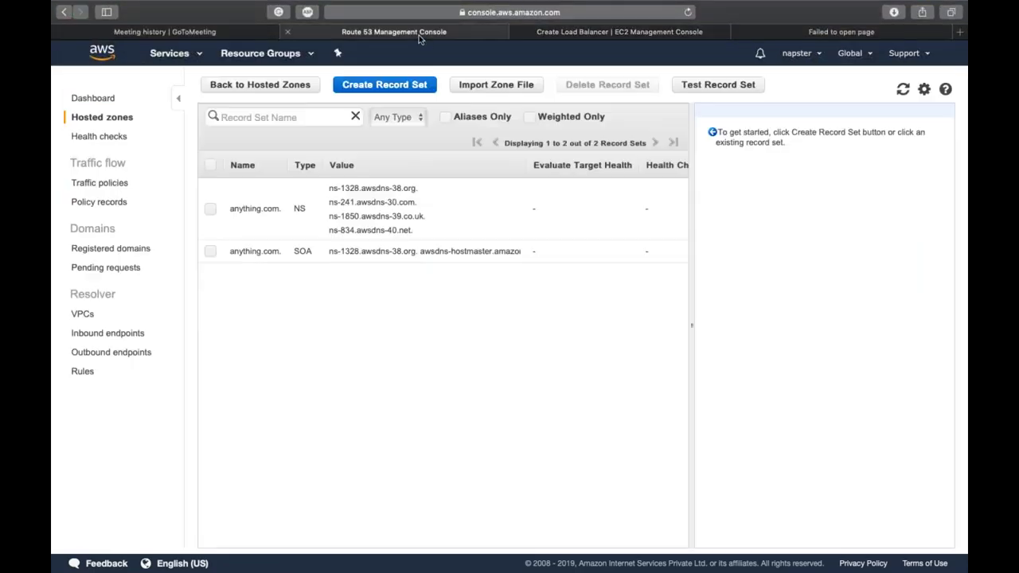
{"action": "left_click", "coordinate": [420, 253]}
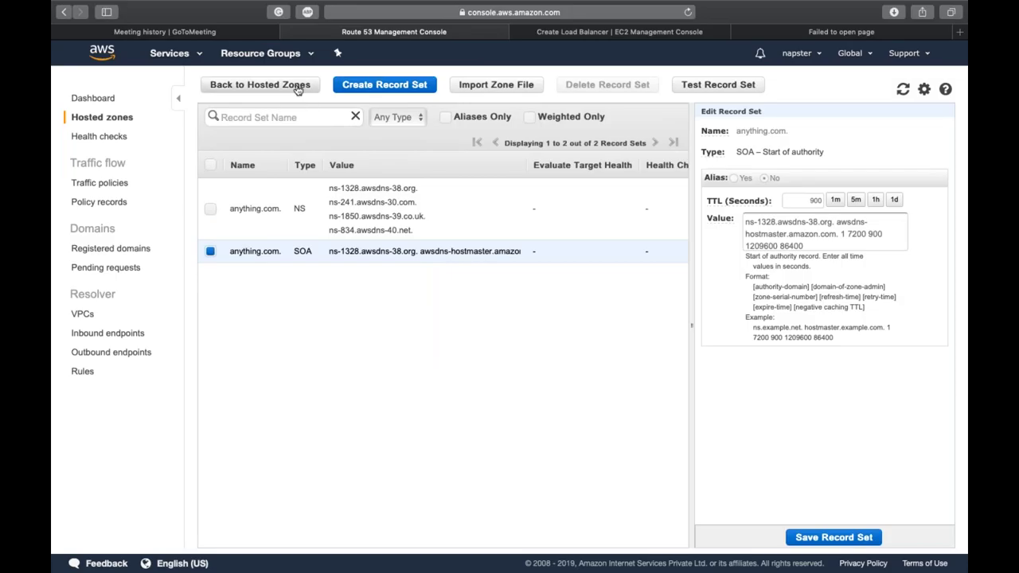
{"action": "left_click", "coordinate": [295, 85]}
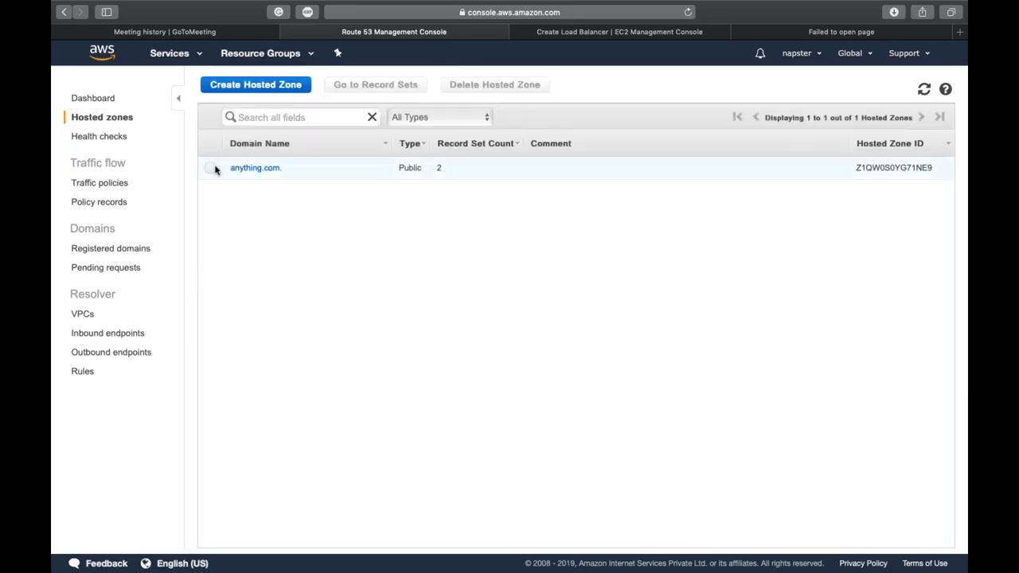
{"action": "left_click", "coordinate": [211, 168]}
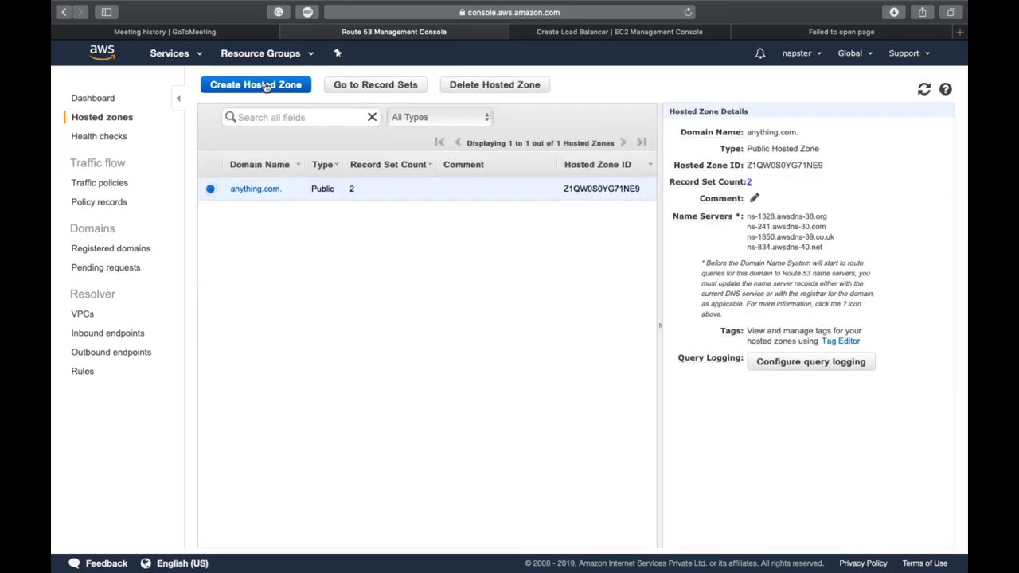
{"action": "left_click", "coordinate": [481, 90]}
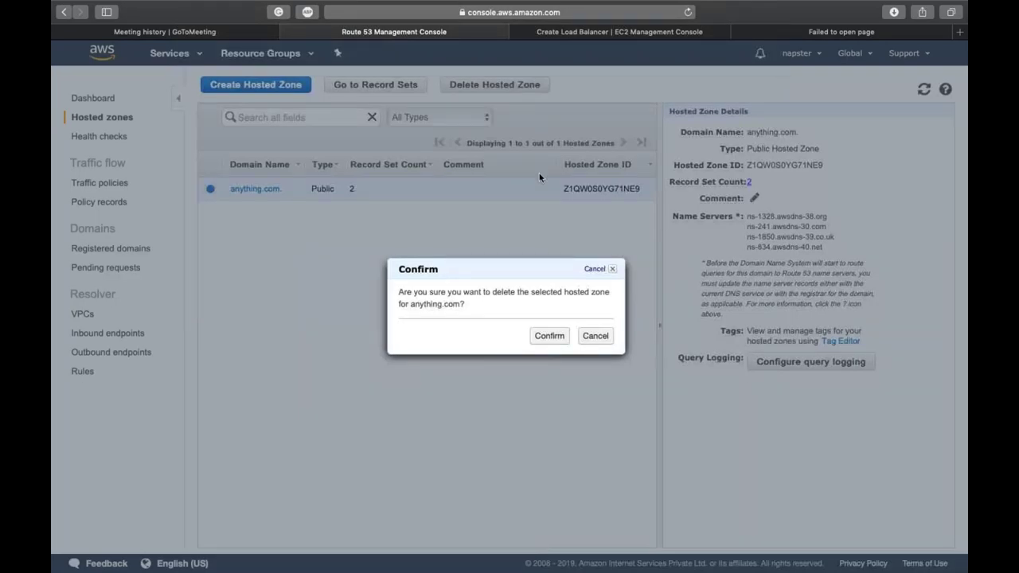
{"action": "left_click", "coordinate": [550, 335]}
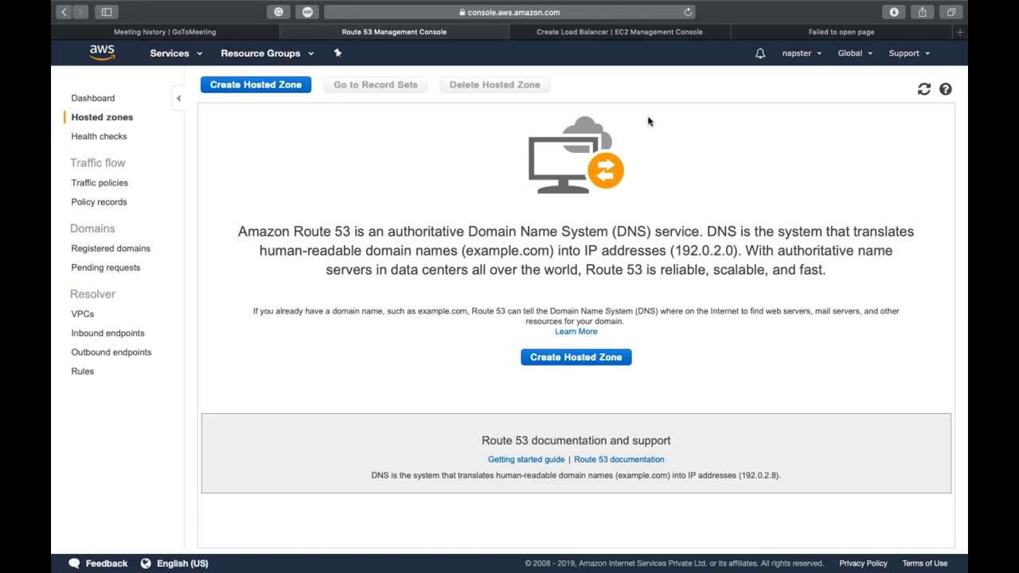
{"action": "left_click", "coordinate": [645, 32]}
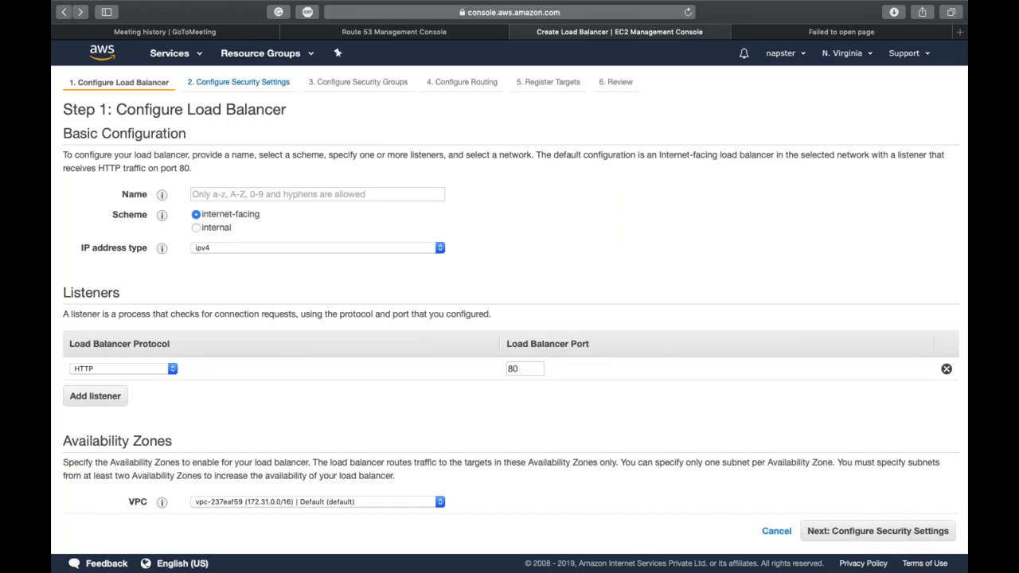
- Cancel the new load balancer form and delete the virginia load balancer
{"action": "left_click", "coordinate": [774, 532]}
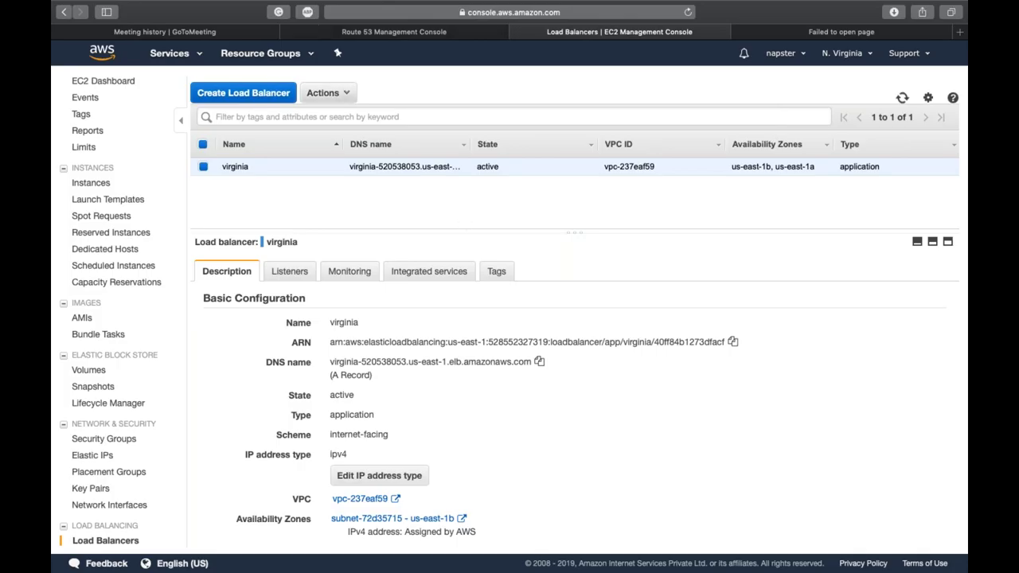
{"action": "left_click", "coordinate": [328, 93]}
{"action": "left_click", "coordinate": [370, 223]}
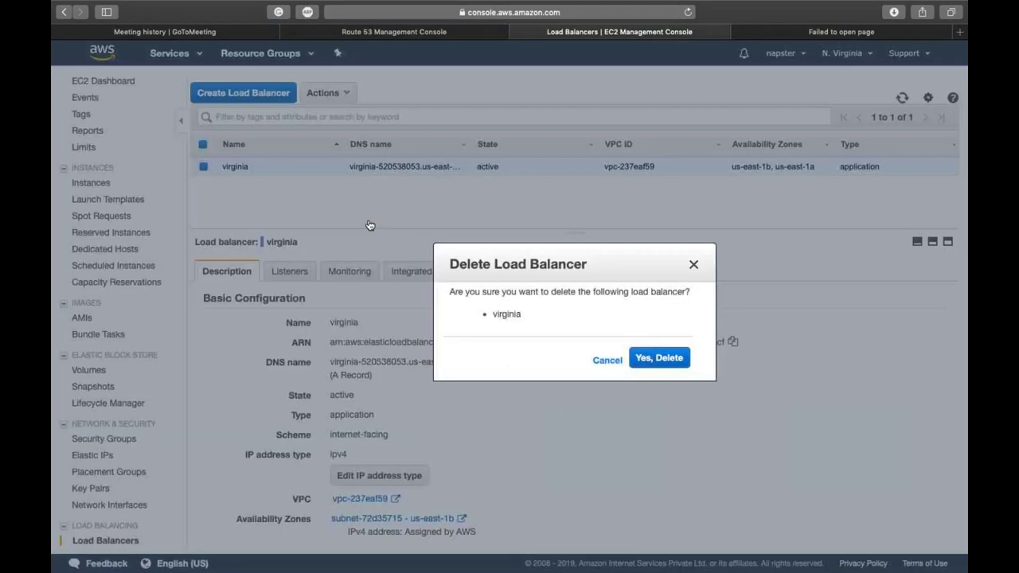
{"action": "left_click", "coordinate": [658, 359]}
- Switch to the Asia Pacific (Mumbai) region and delete the mumbai load balancer
{"action": "left_click", "coordinate": [846, 54]}
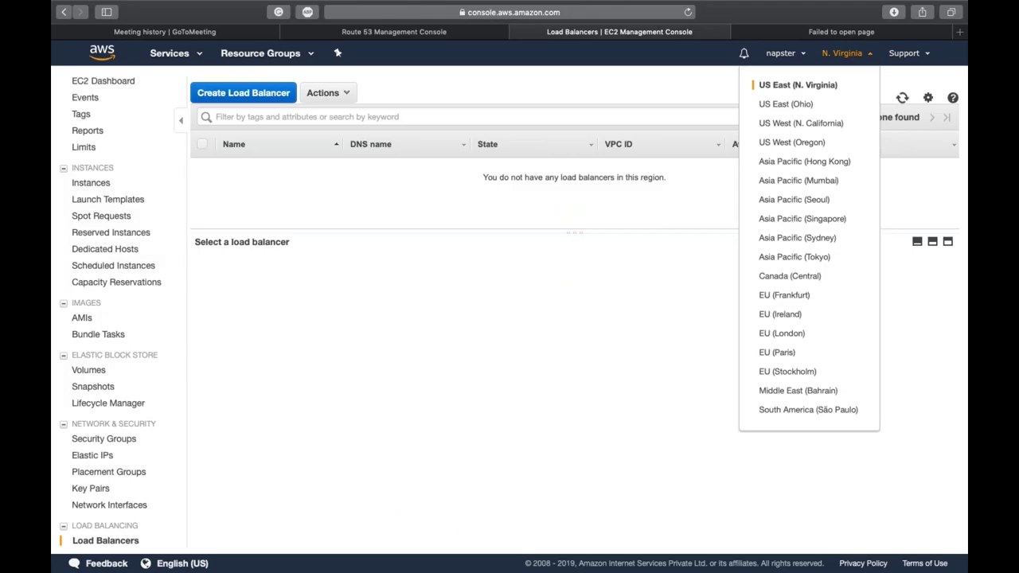
{"action": "left_click", "coordinate": [785, 182]}
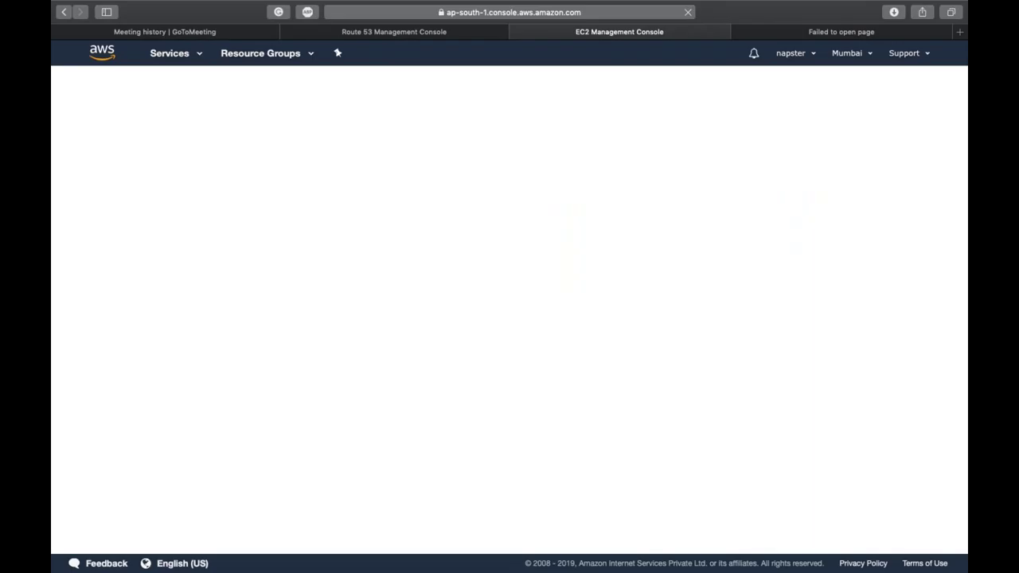
{"action": "mouse_move", "coordinate": [769, 4]}
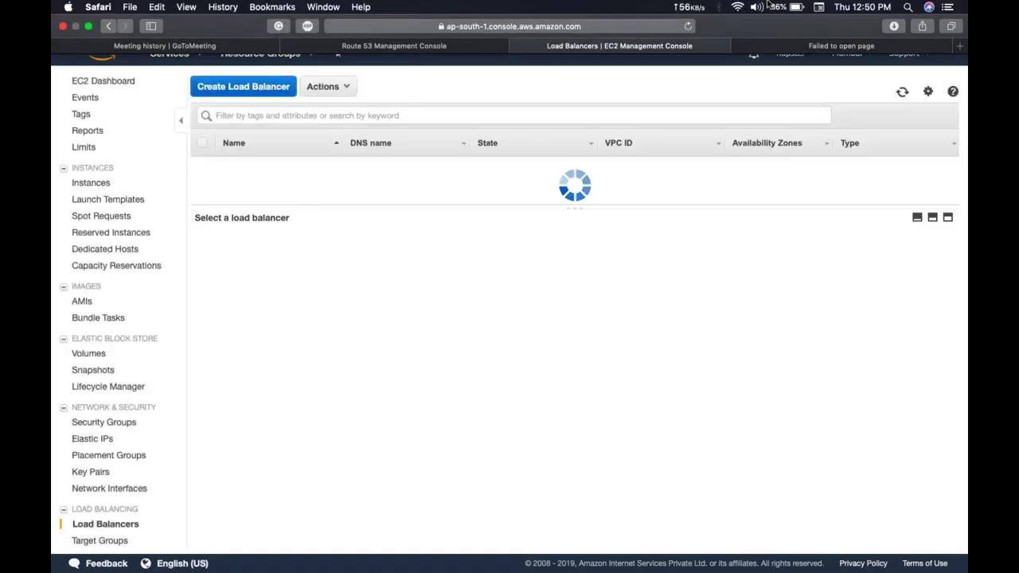
{"action": "left_click", "coordinate": [342, 90]}
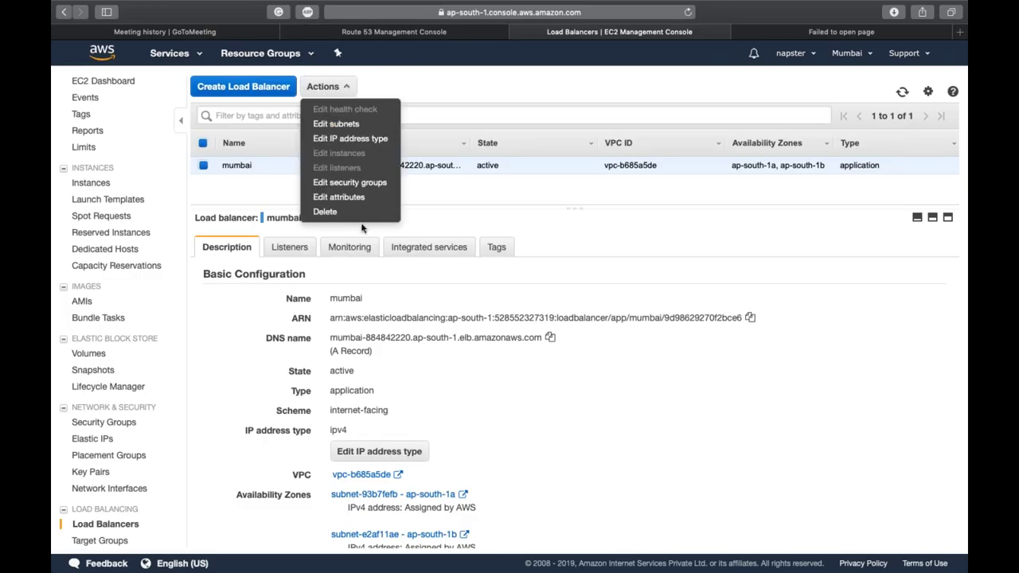
{"action": "left_click", "coordinate": [358, 218]}
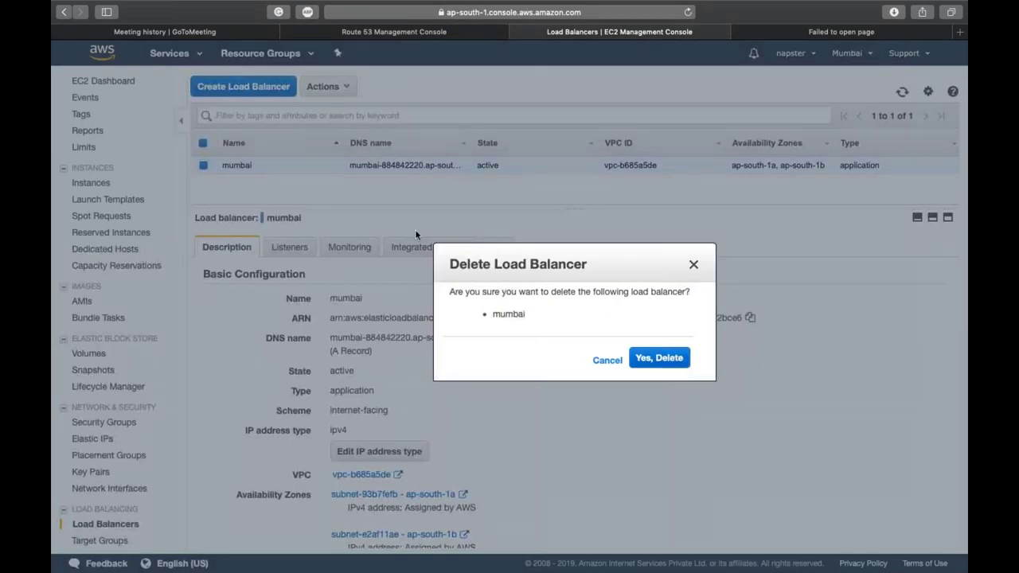
{"action": "left_click", "coordinate": [657, 361]}
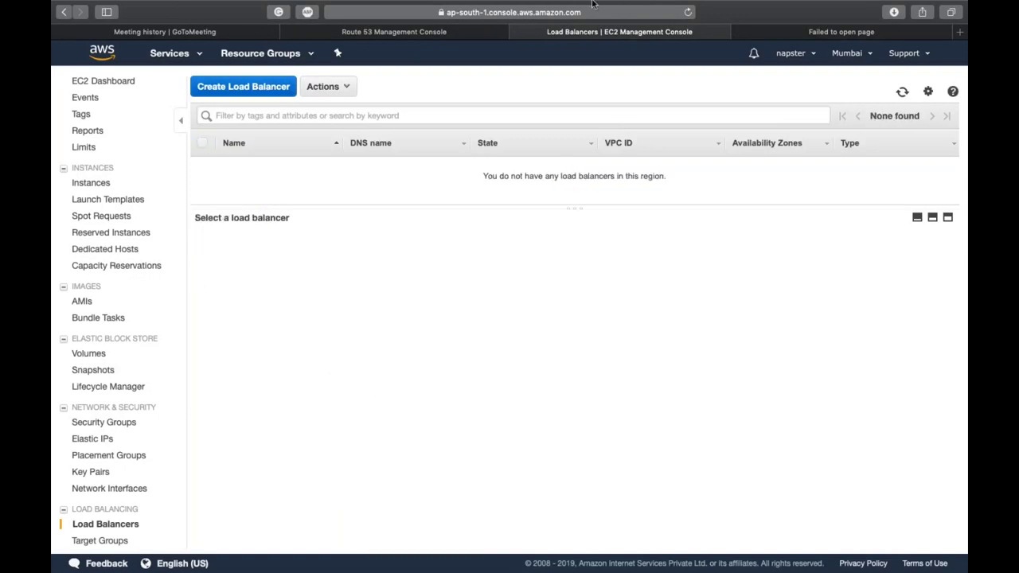
{"action": "mouse_move", "coordinate": [592, 5]}
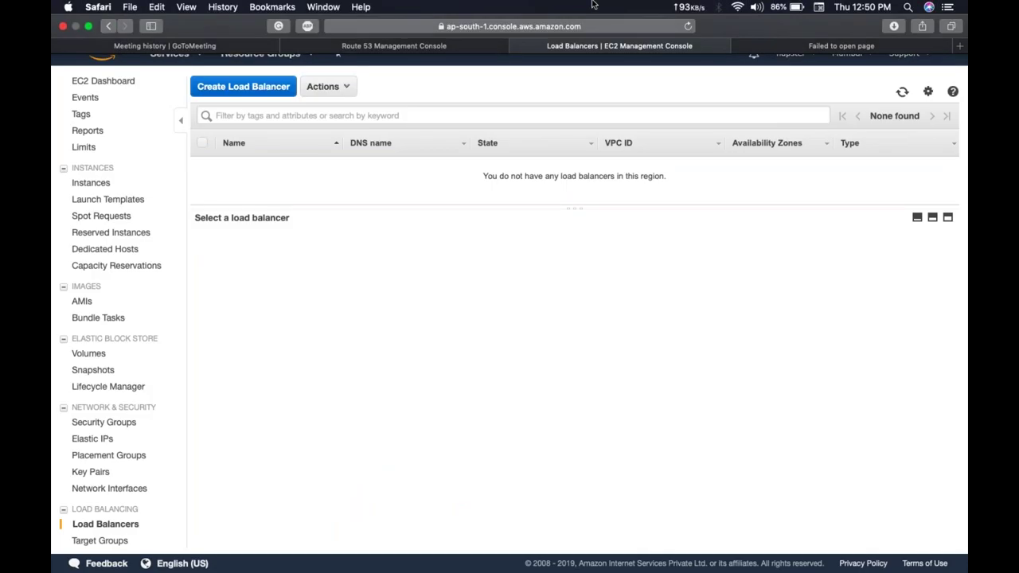